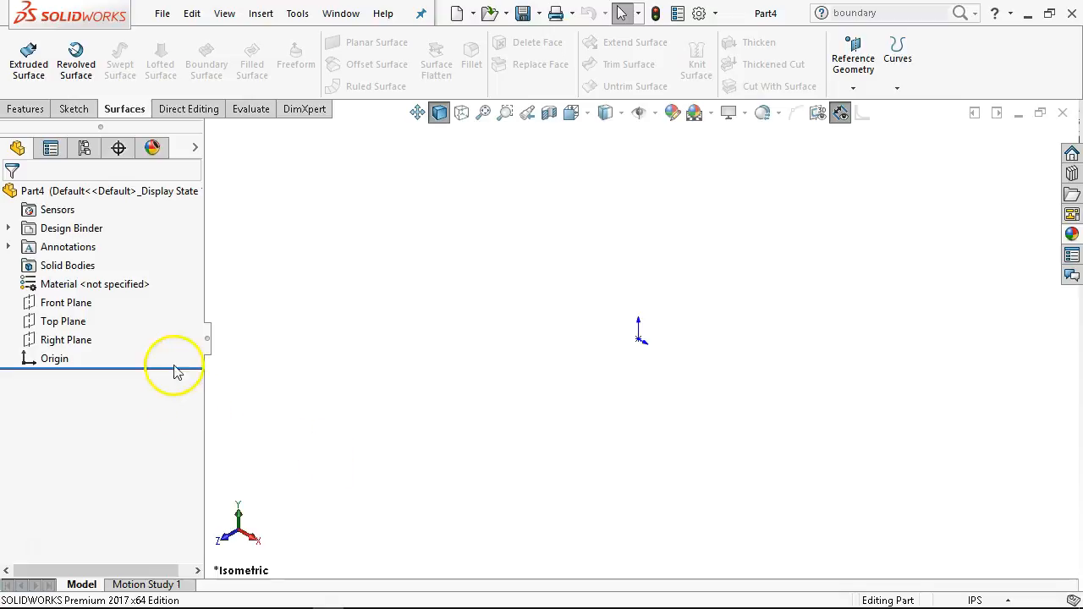
Start a 3D sketch and draw a corner rectangle on the Front Plane from the origin, about 5.35 by 2.42 in
click(67, 110)
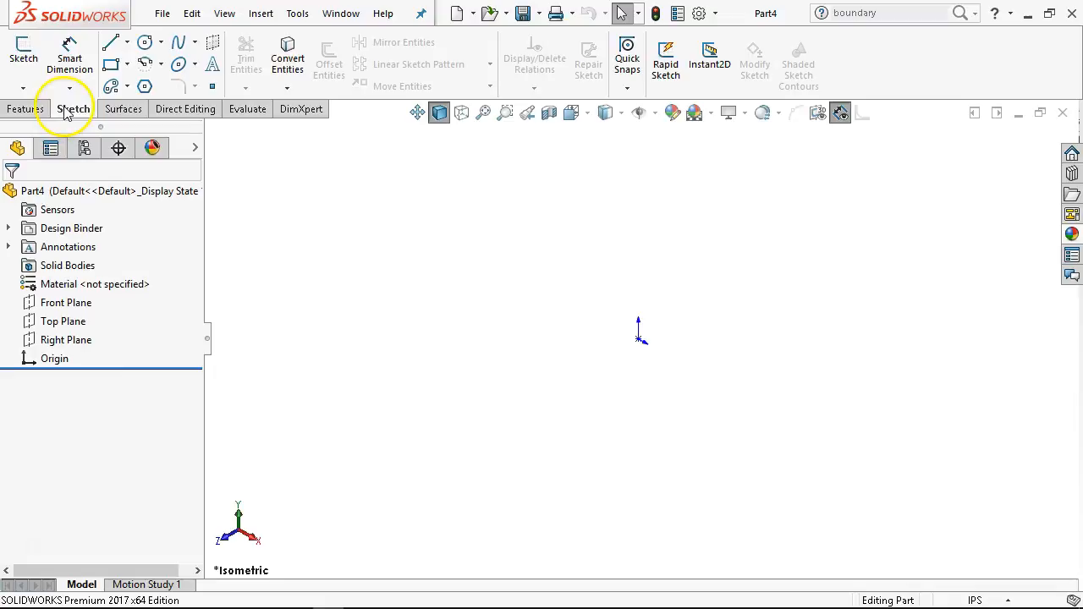
click(25, 85)
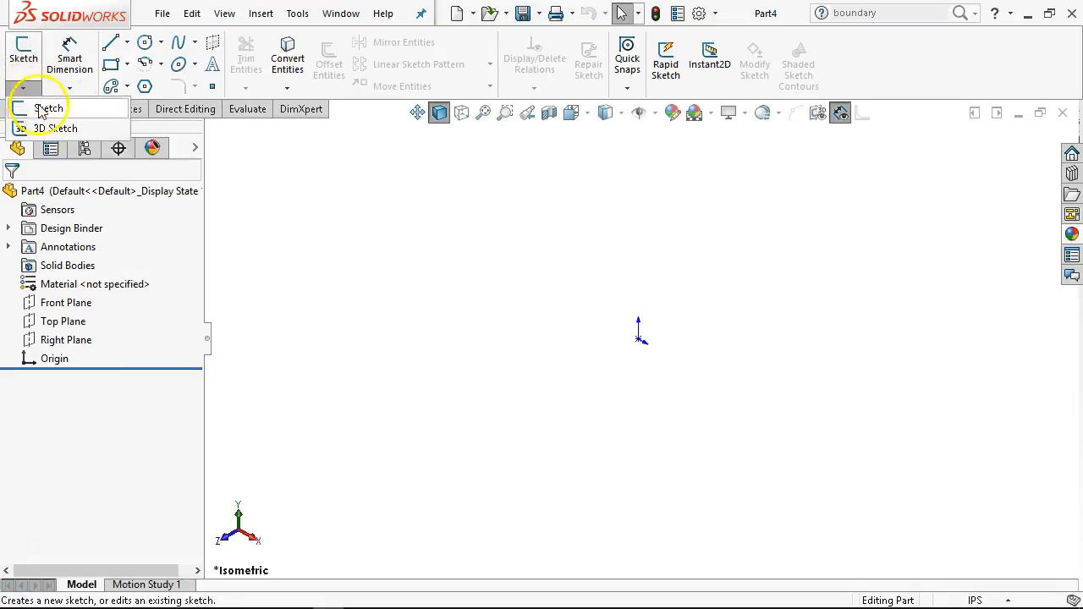
click(47, 126)
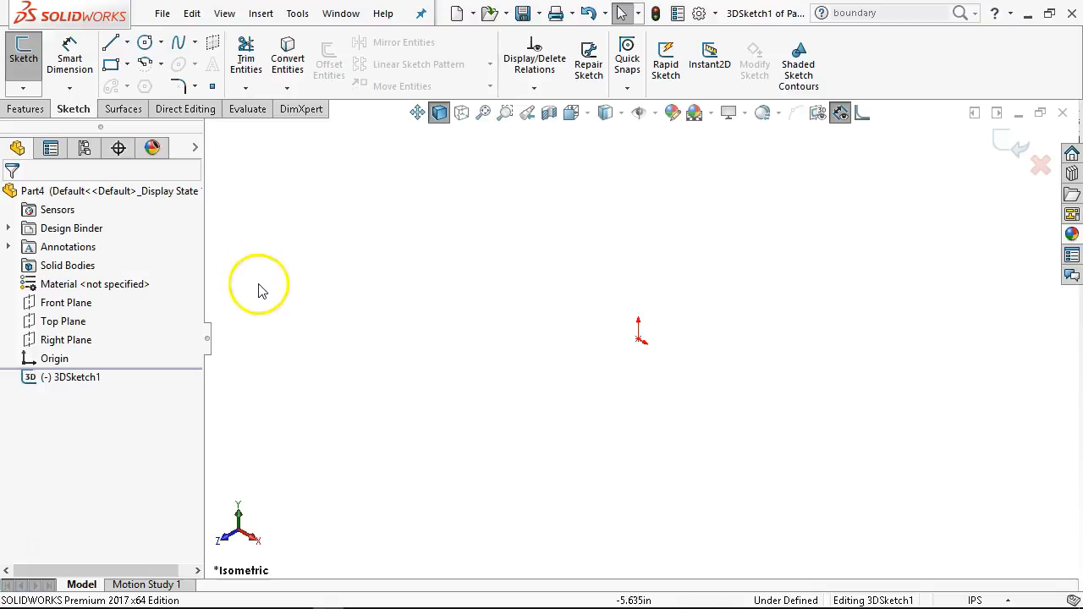
click(89, 306)
click(110, 65)
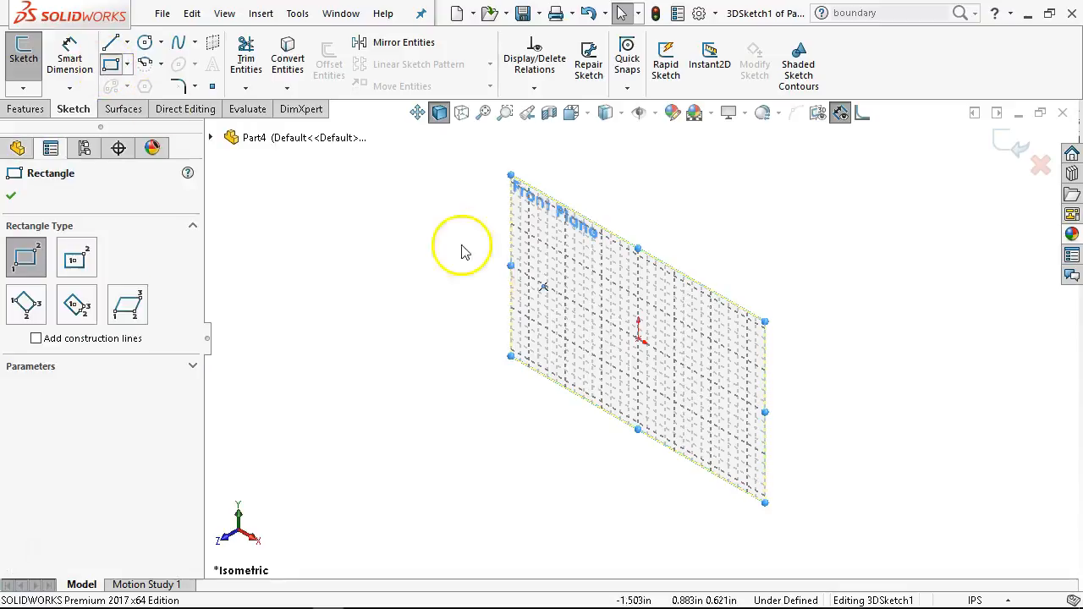
click(638, 340)
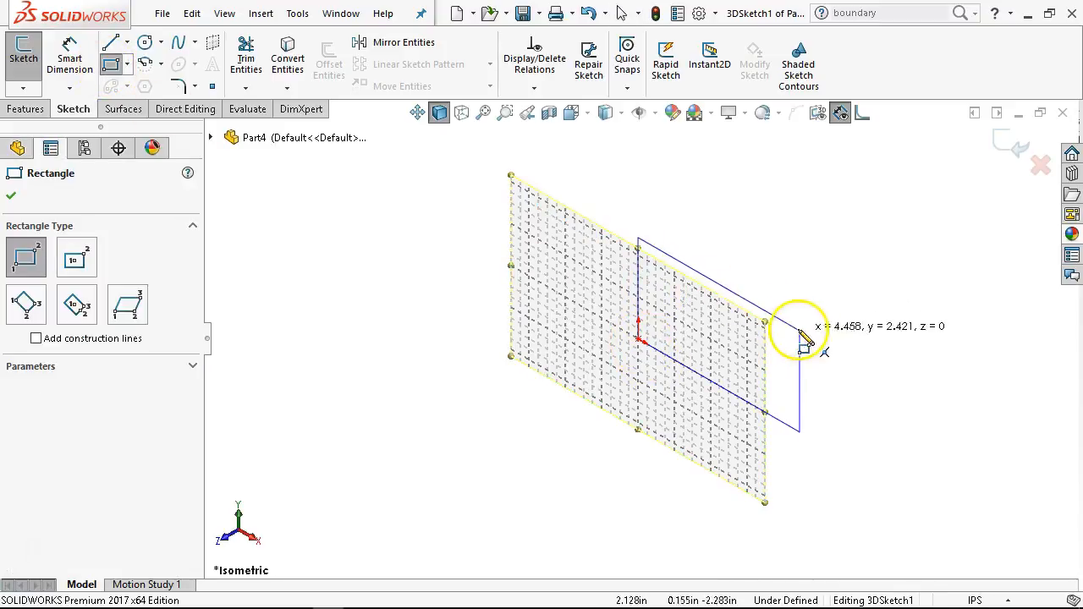
click(834, 364)
Dimension the rectangle's lower edge to 5 in
right_click(834, 258)
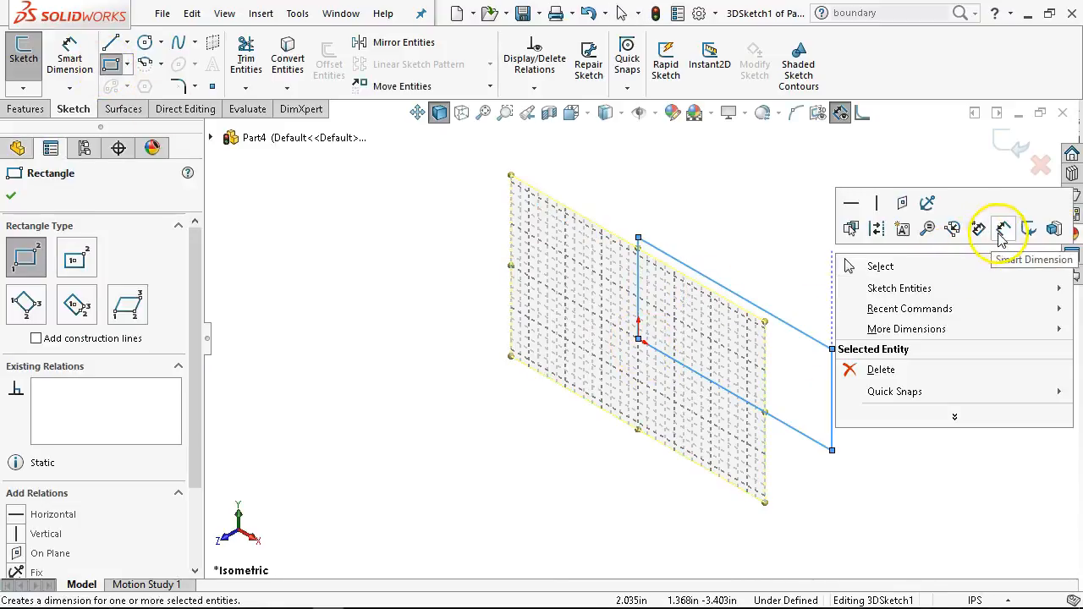
click(978, 228)
click(759, 408)
click(724, 435)
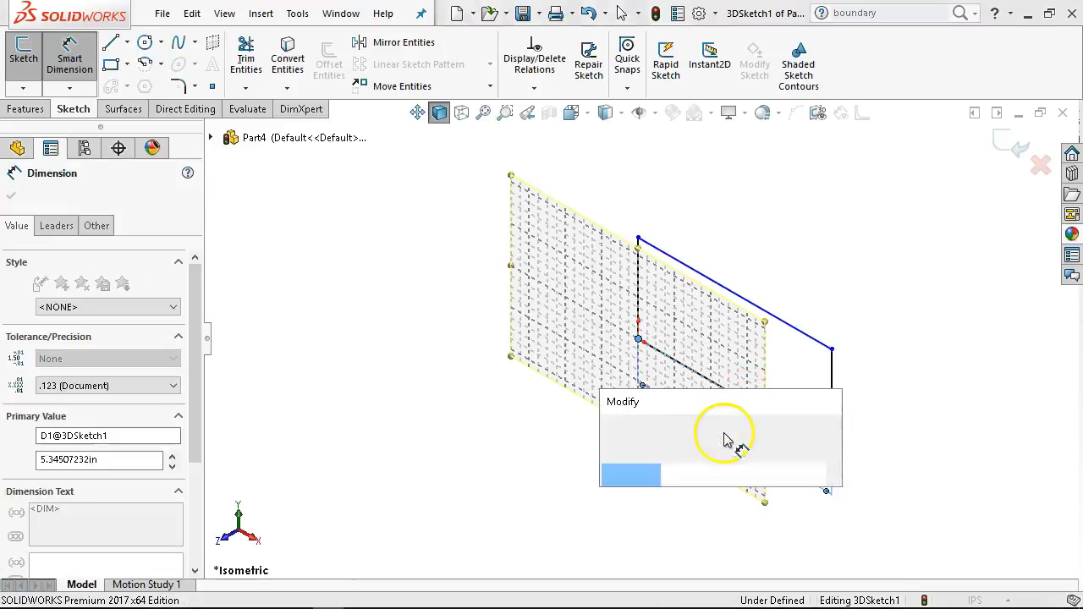
text(5)
key(Return)
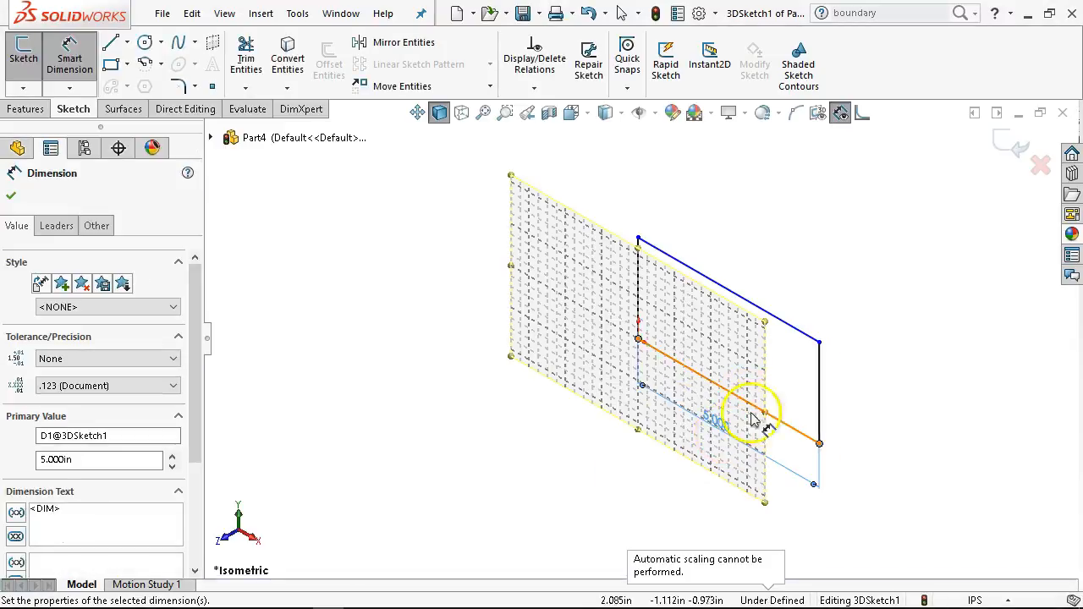
Dimension the rectangle's vertical edge at the origin to 2 in and end dimensioning
click(636, 298)
click(603, 298)
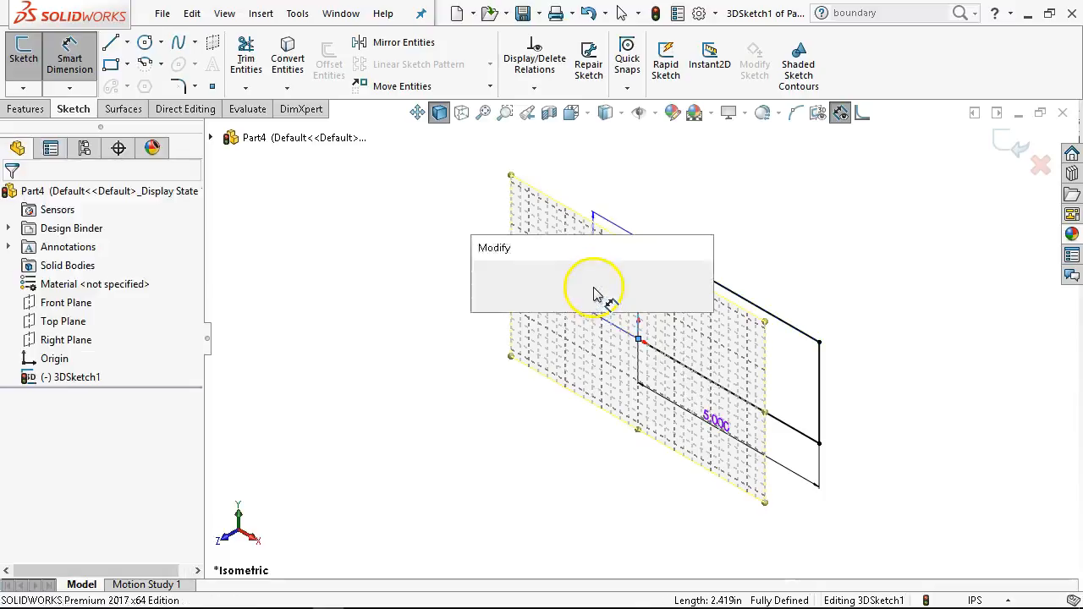
text(2.000in)
key(Return)
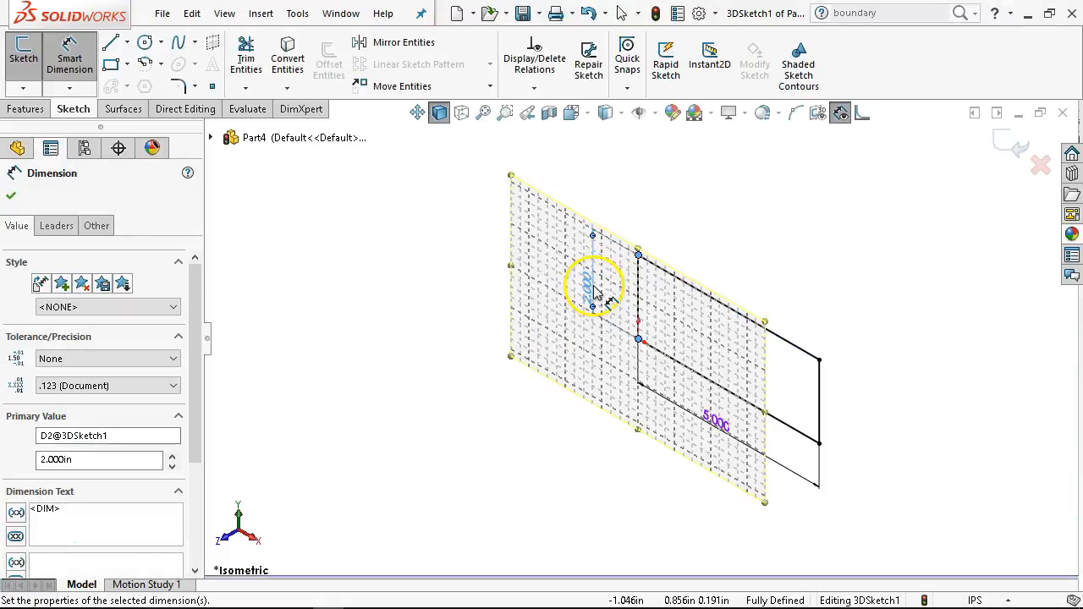
right_click(723, 222)
click(780, 276)
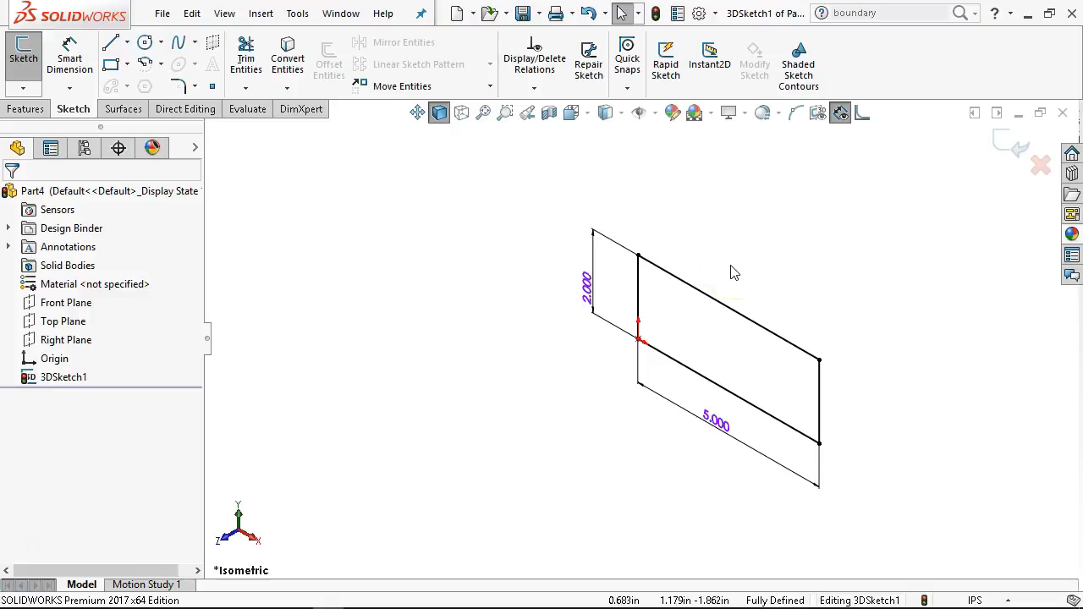
Draw a line along the Z axis, running backward from the rectangle's lower corner opposite the origin
scroll(871, 334, down, 3)
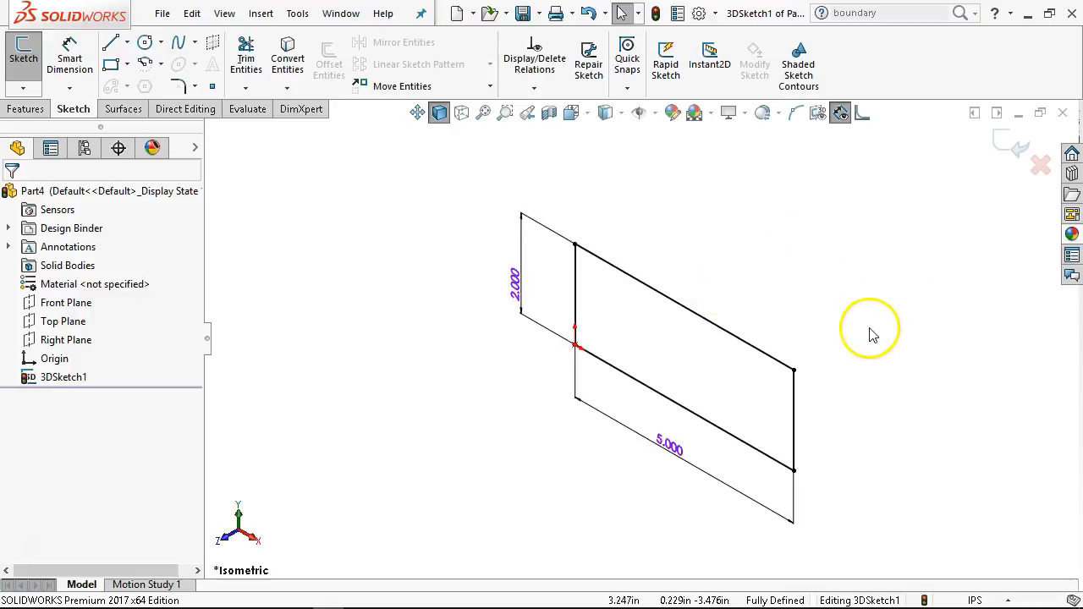
click(112, 45)
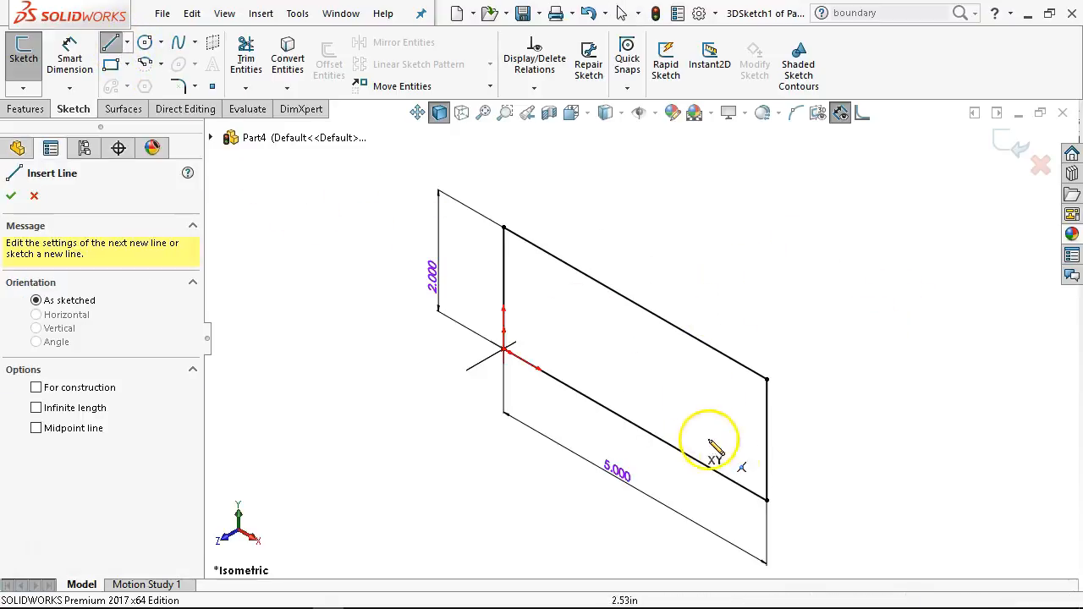
click(767, 499)
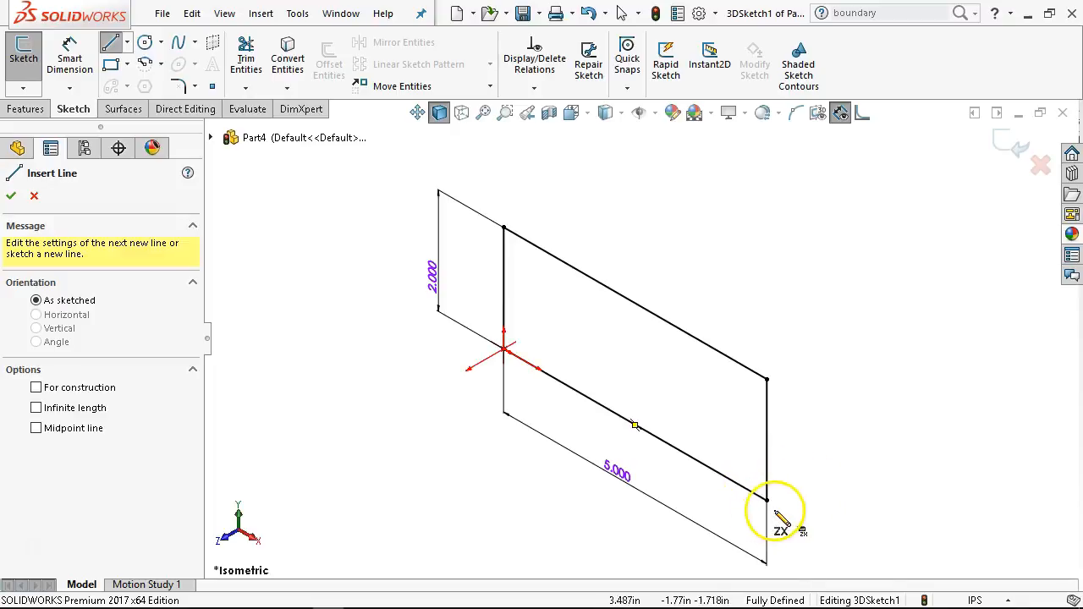
click(766, 500)
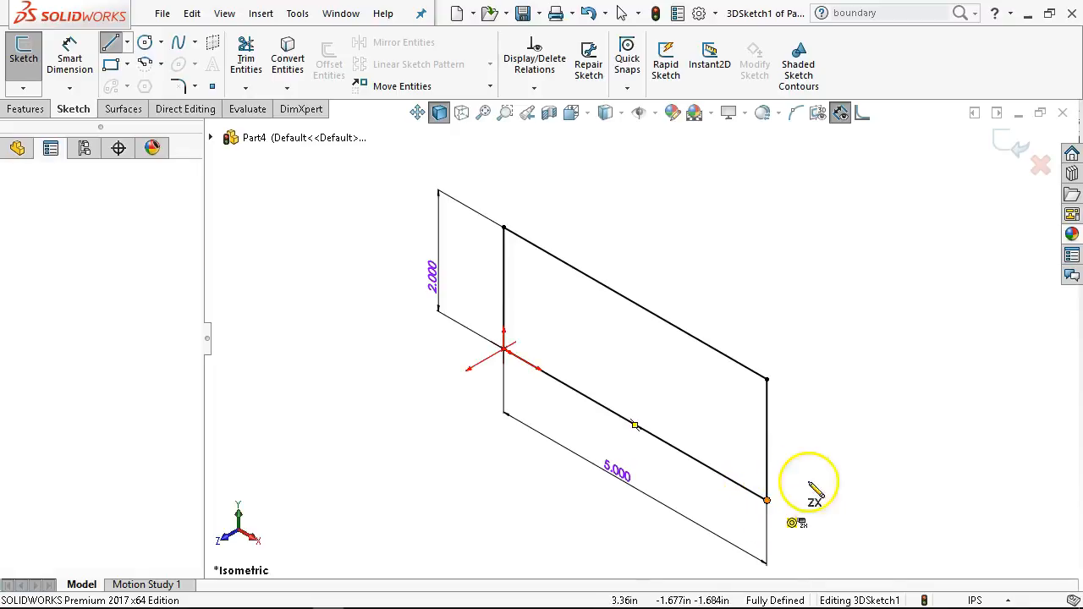
double_click(885, 432)
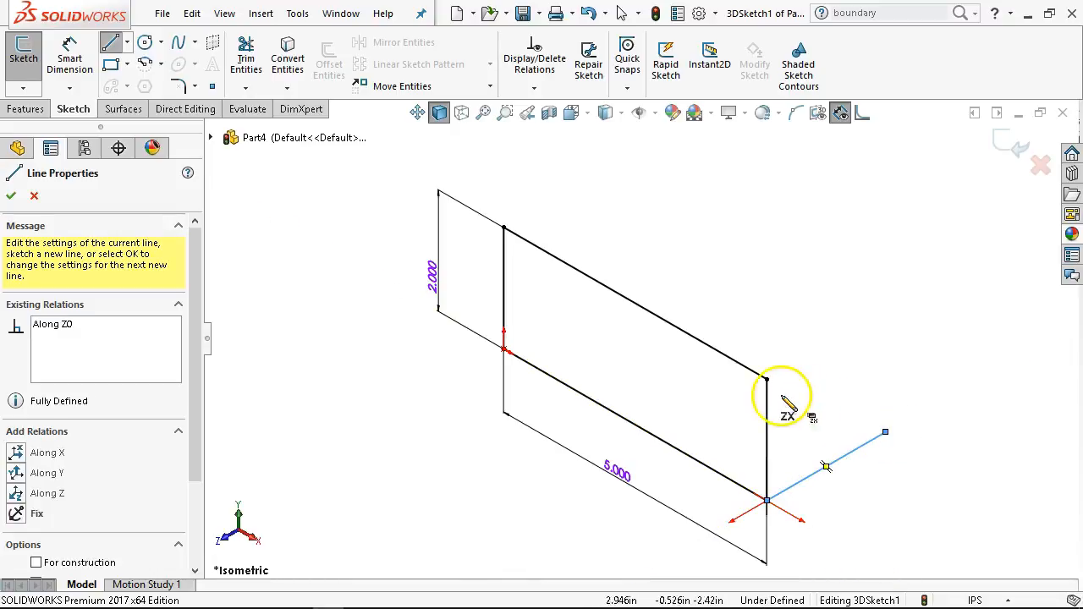
Draw a second line about 0.7 in long along Z from the corner directly above, and end the Line tool
click(766, 379)
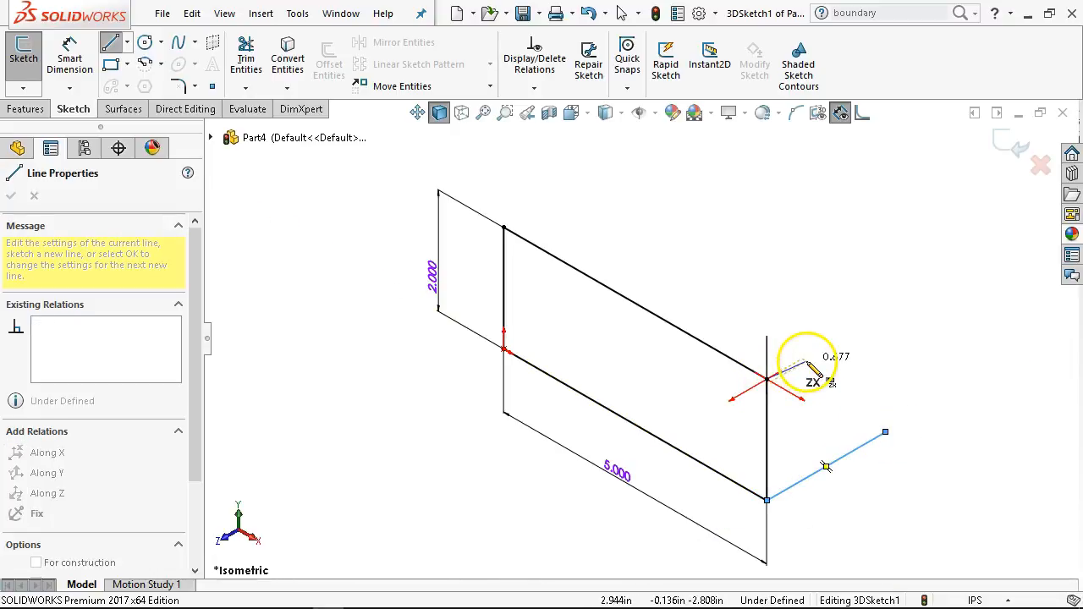
click(802, 359)
right_click(830, 284)
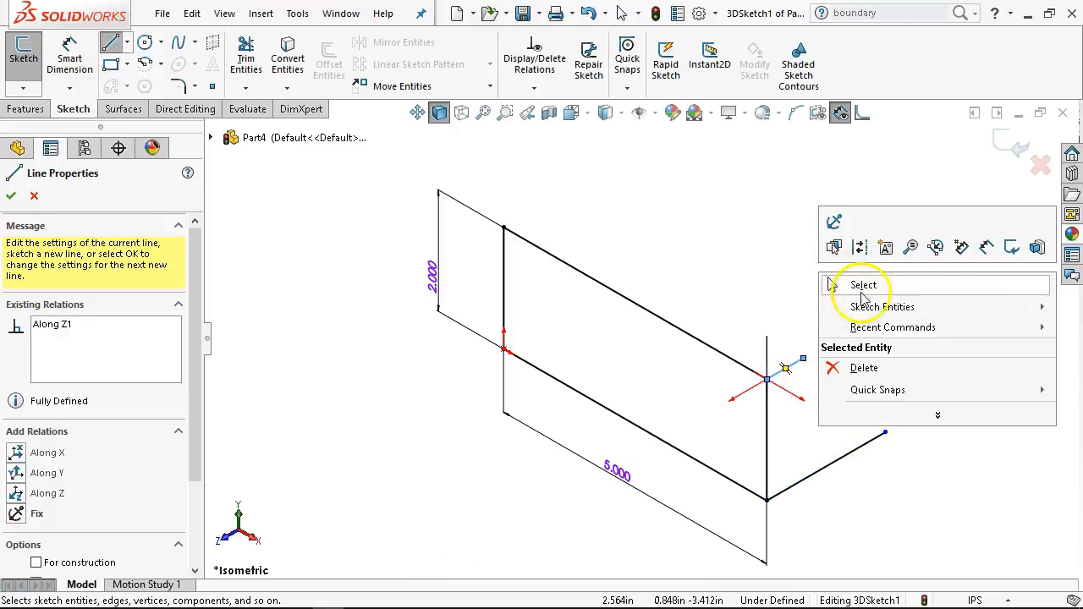
click(832, 286)
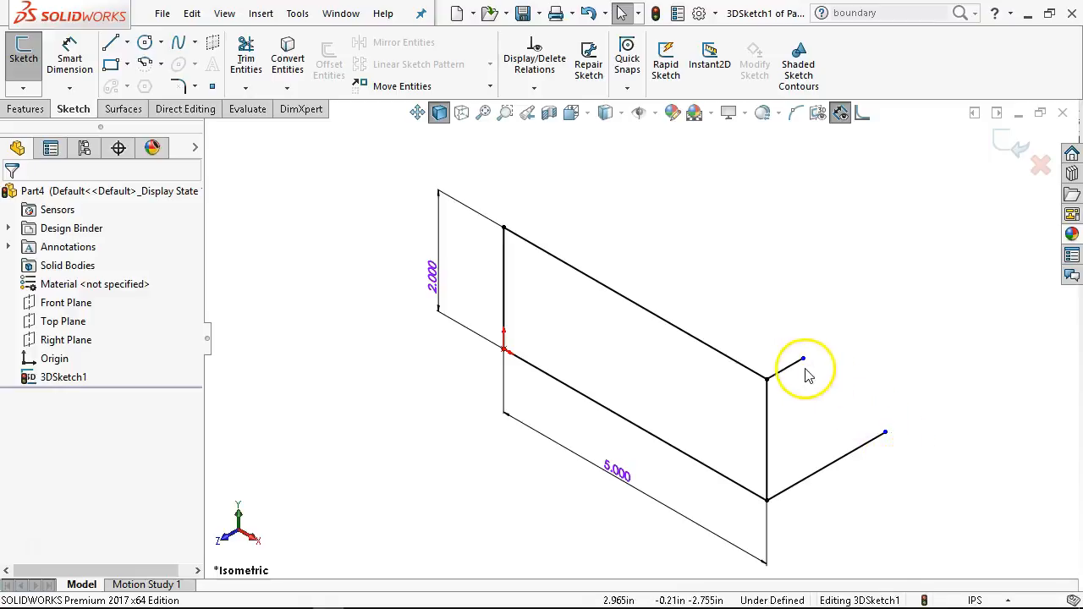
Stretch the upper Z line to about 2.77 in, shorten the lower one to about 1.44 in, and activate Smart Dimension
drag(804, 362, 911, 295)
drag(882, 433, 842, 457)
click(69, 59)
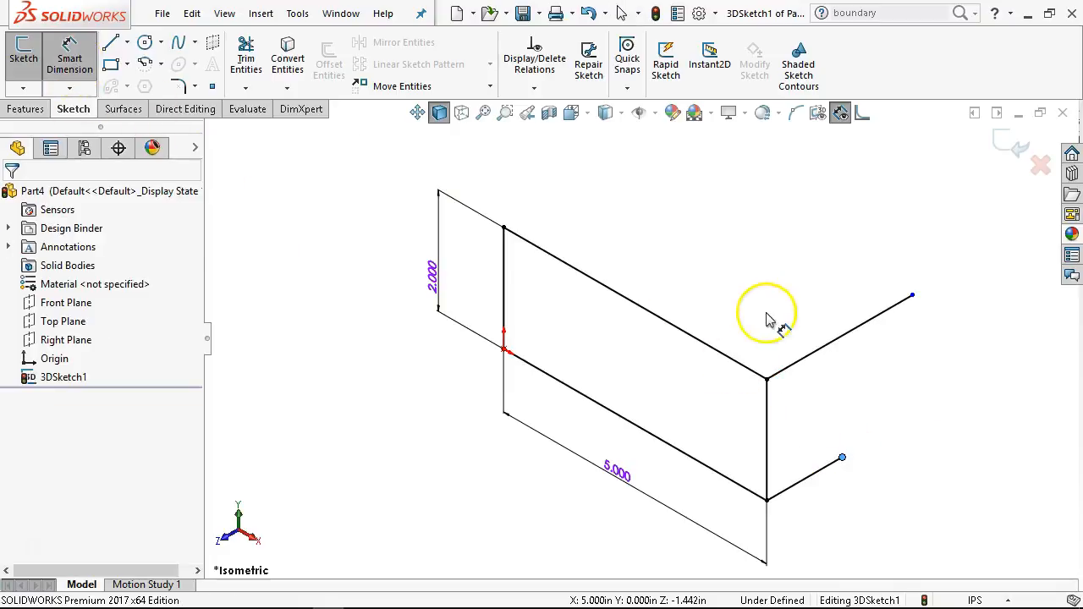
click(817, 355)
click(812, 306)
key(Escape)
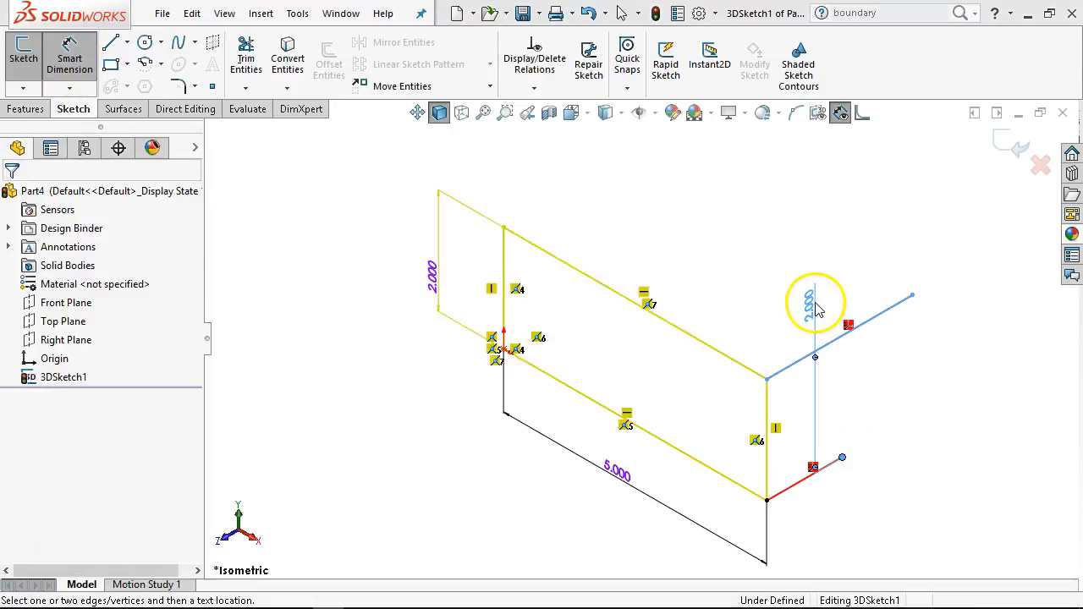
Dimension the upper Z line's length to 2 in
click(857, 326)
click(854, 294)
text(2)
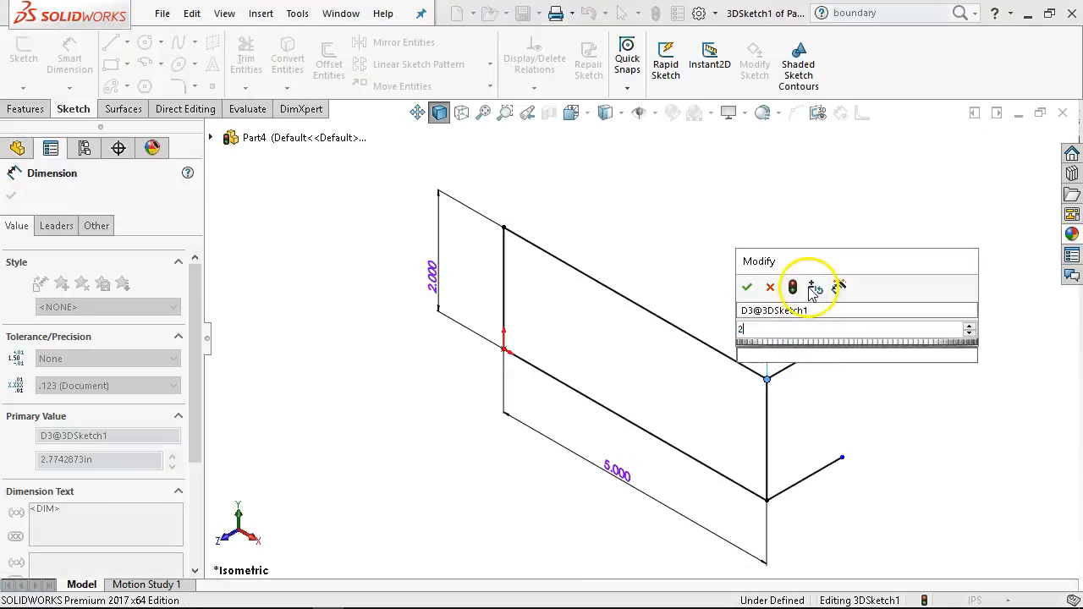
key(Return)
Dimension the lower Z line's length to 1 in and end dimensioning
click(814, 485)
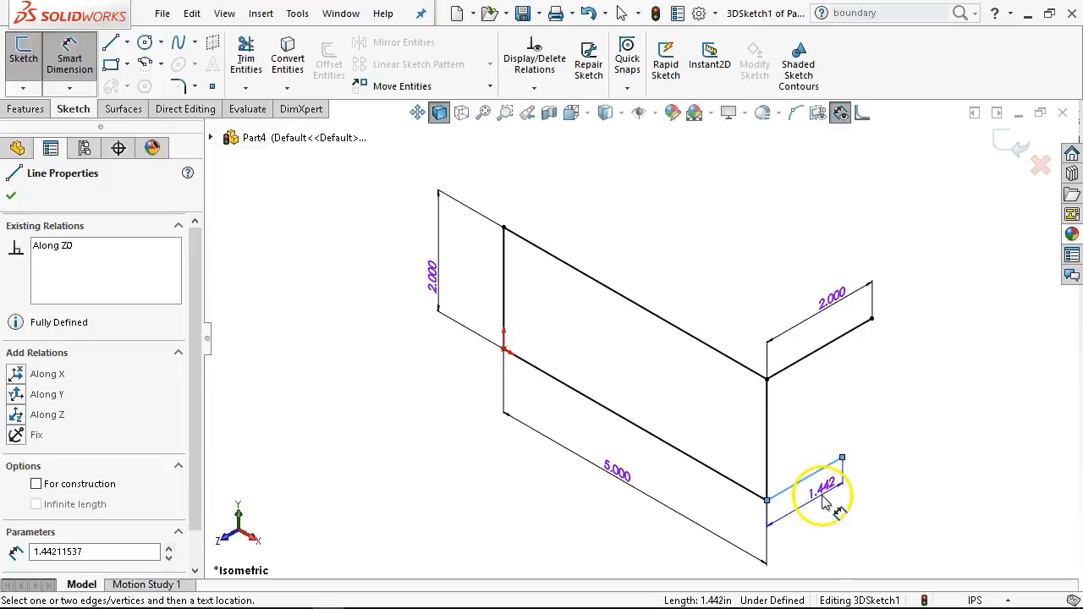
click(826, 502)
text(1)
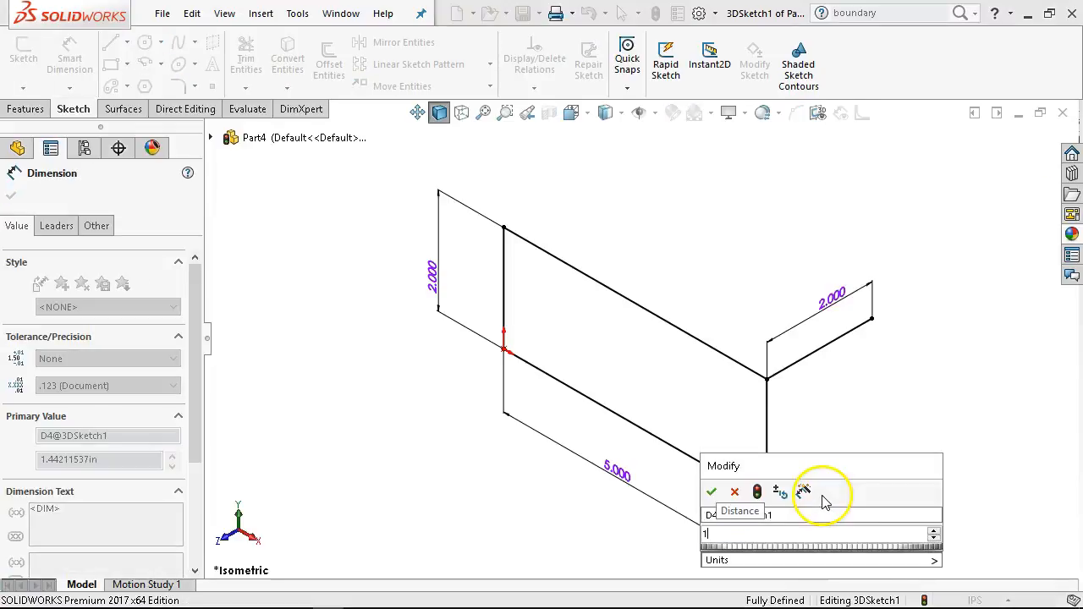
click(710, 492)
right_click(753, 227)
click(799, 288)
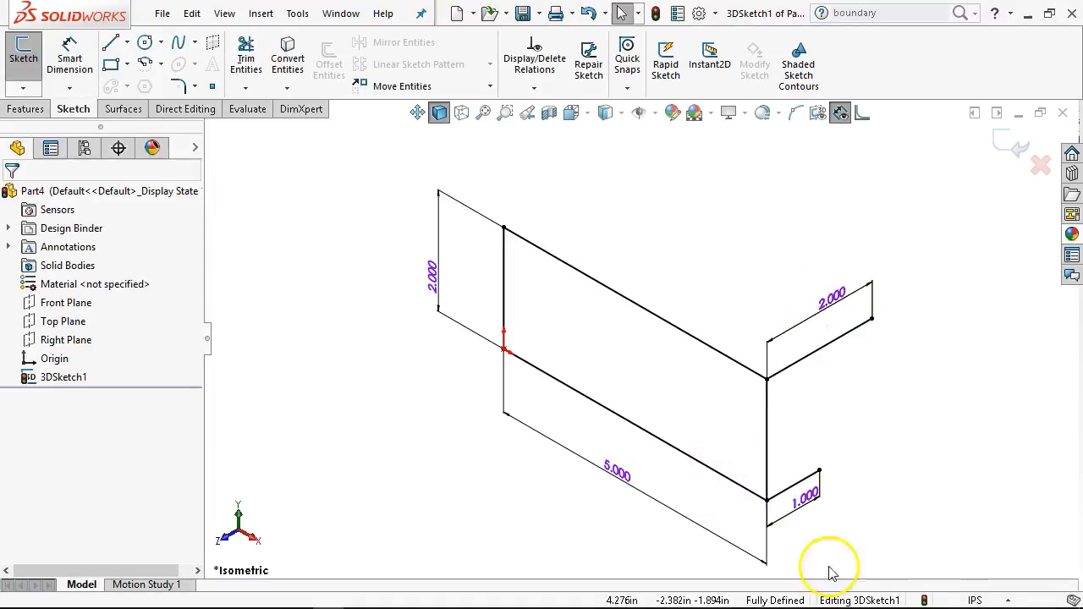
Draw a 3 Point Arc on the Right Plane from the corner above the origin to the origin, bulging backward with about 1.59 in radius
mouse_move(693, 519)
middle_down()
mouse_move(882, 411)
mouse_move(872, 346)
mouse_move(894, 358)
mouse_move(871, 423)
middle_up()
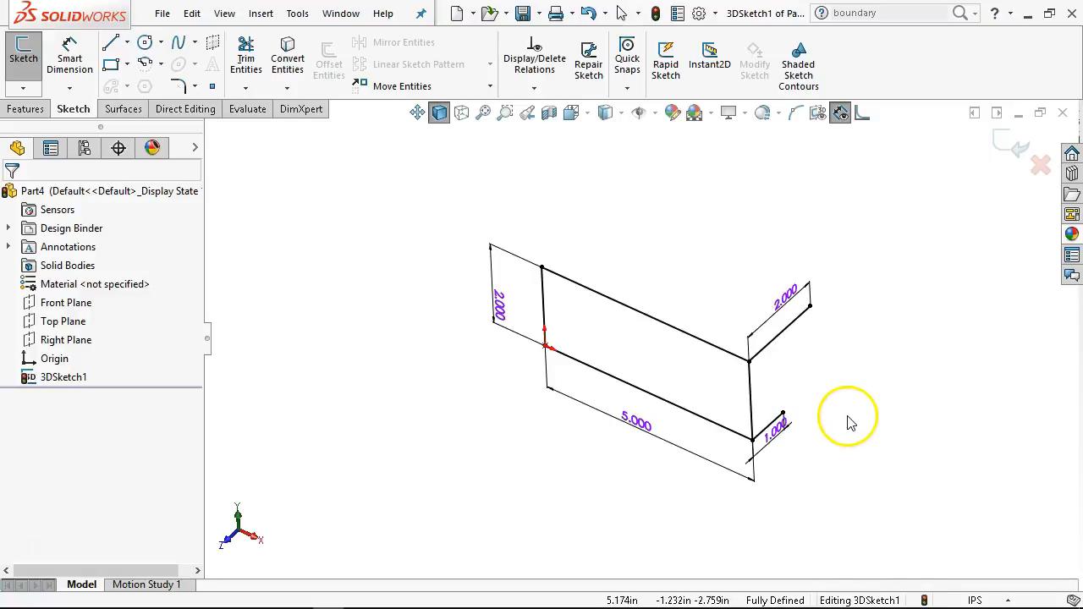
mouse_move(778, 386)
middle_down()
mouse_move(769, 406)
mouse_move(786, 355)
mouse_move(775, 360)
middle_up()
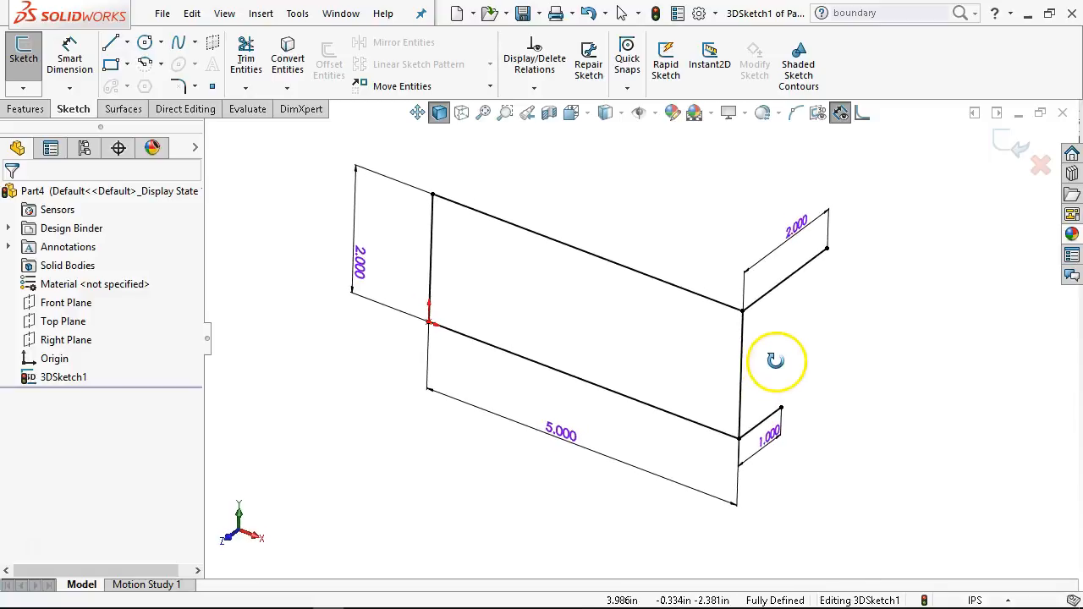
mouse_move(592, 282)
middle_down()
mouse_move(561, 290)
mouse_move(564, 307)
middle_up()
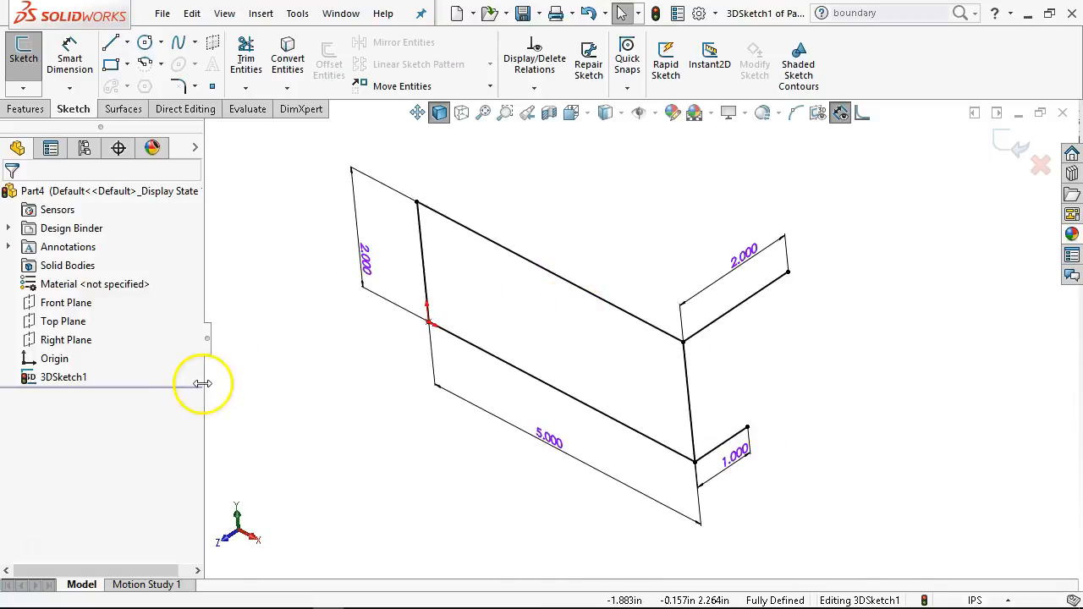
click(76, 340)
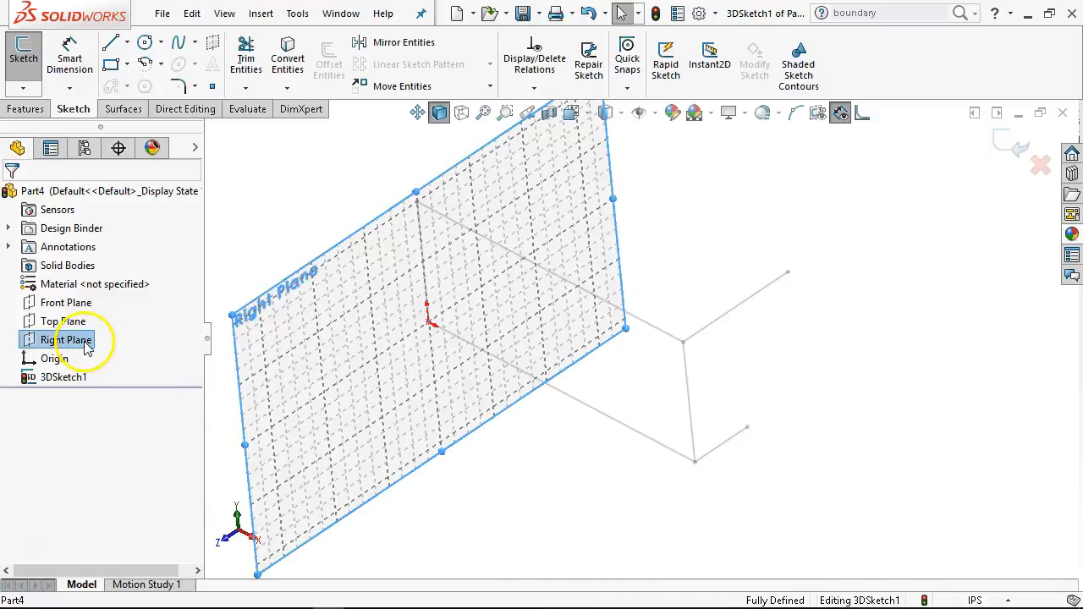
click(160, 64)
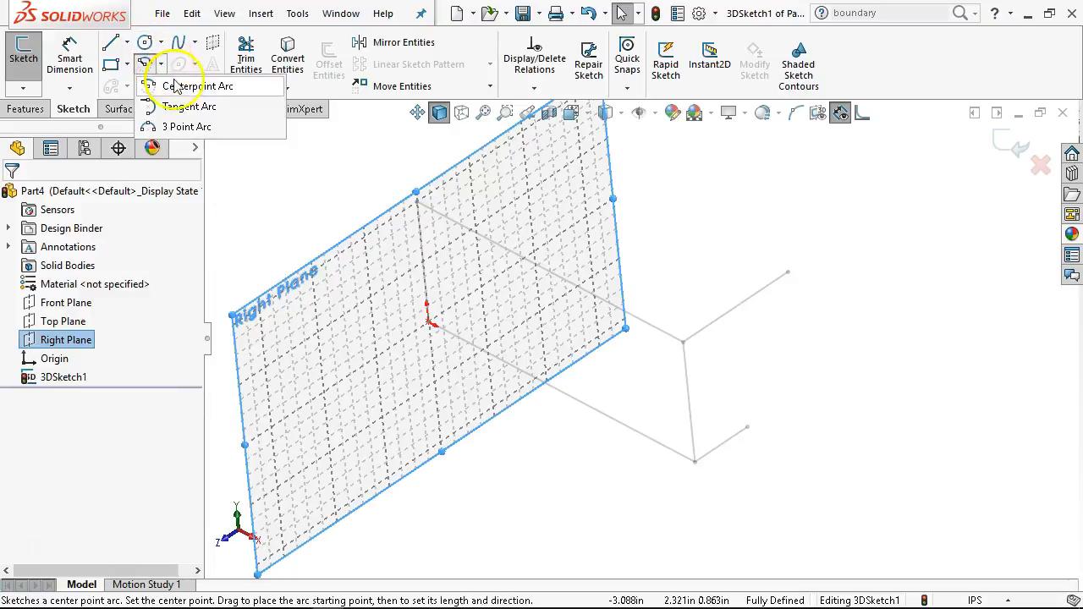
click(186, 127)
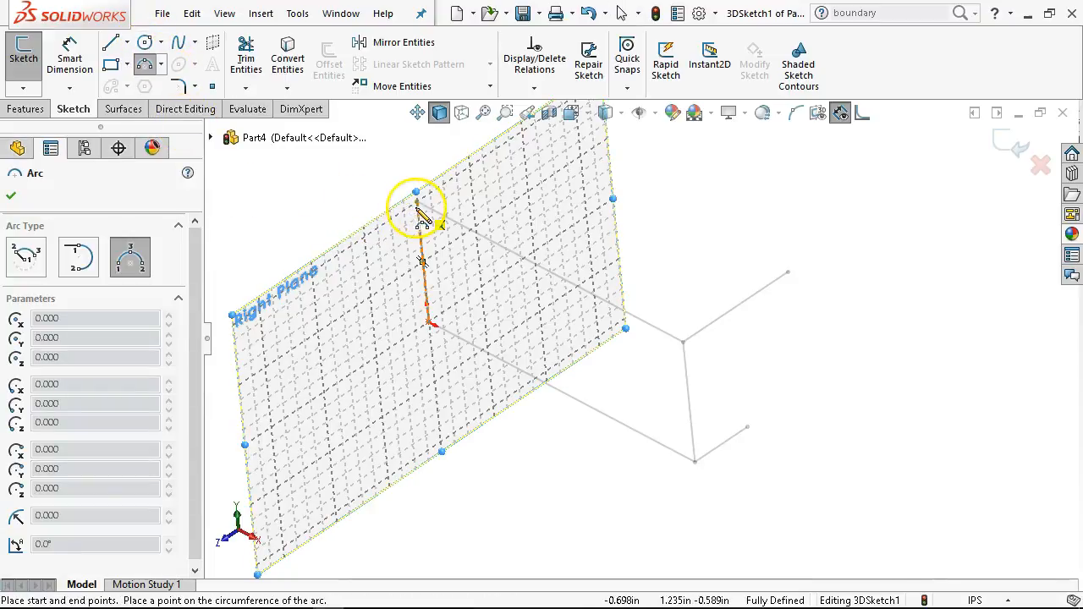
click(415, 197)
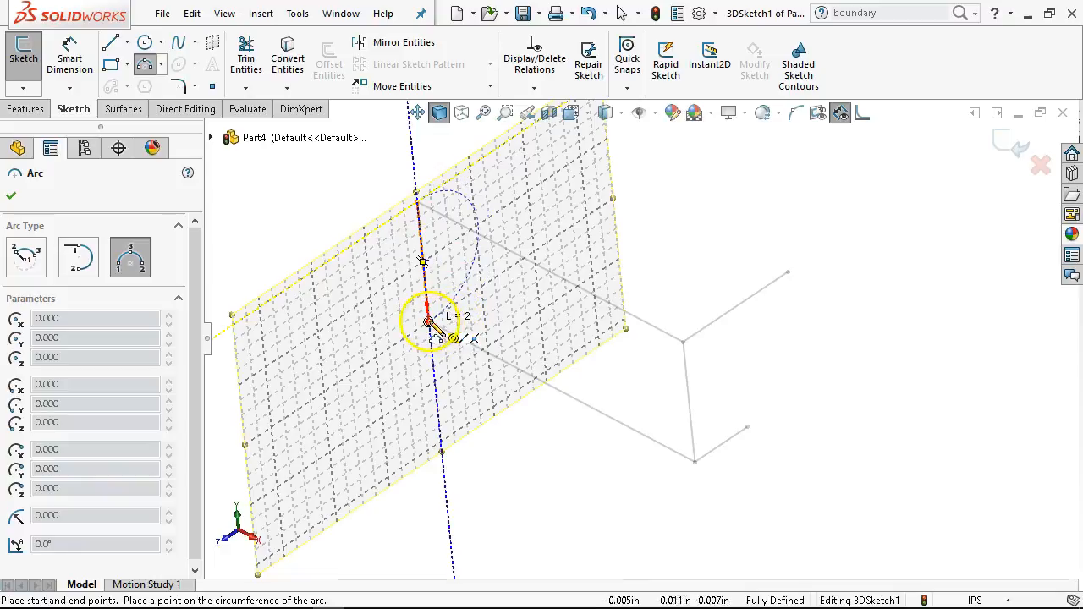
click(438, 245)
right_click(645, 199)
click(689, 208)
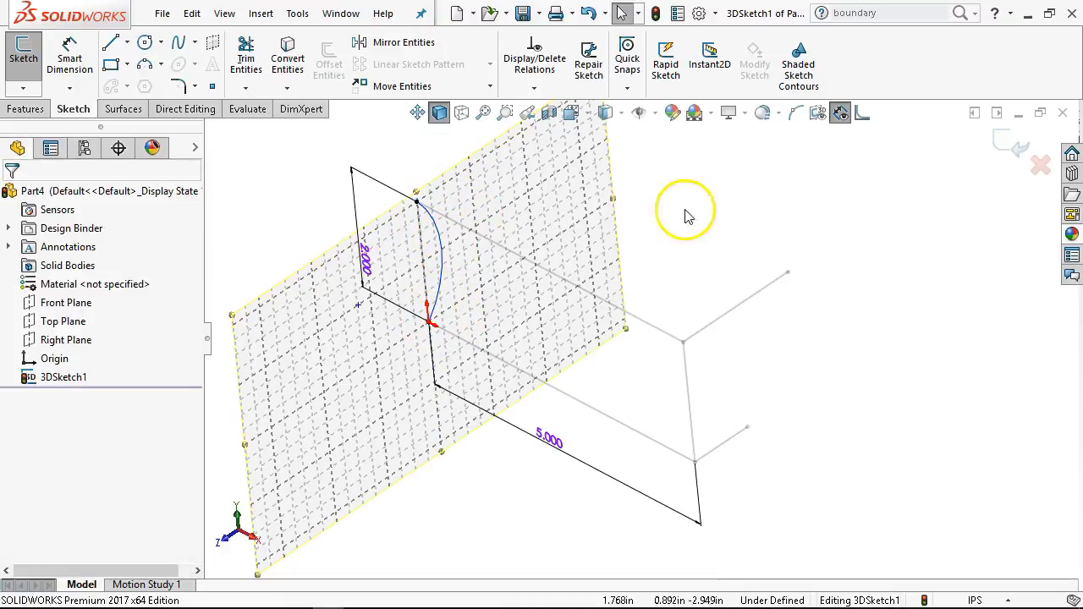
Dimension the radius of the arc at the origin to 1.5 in and end dimensioning
click(440, 247)
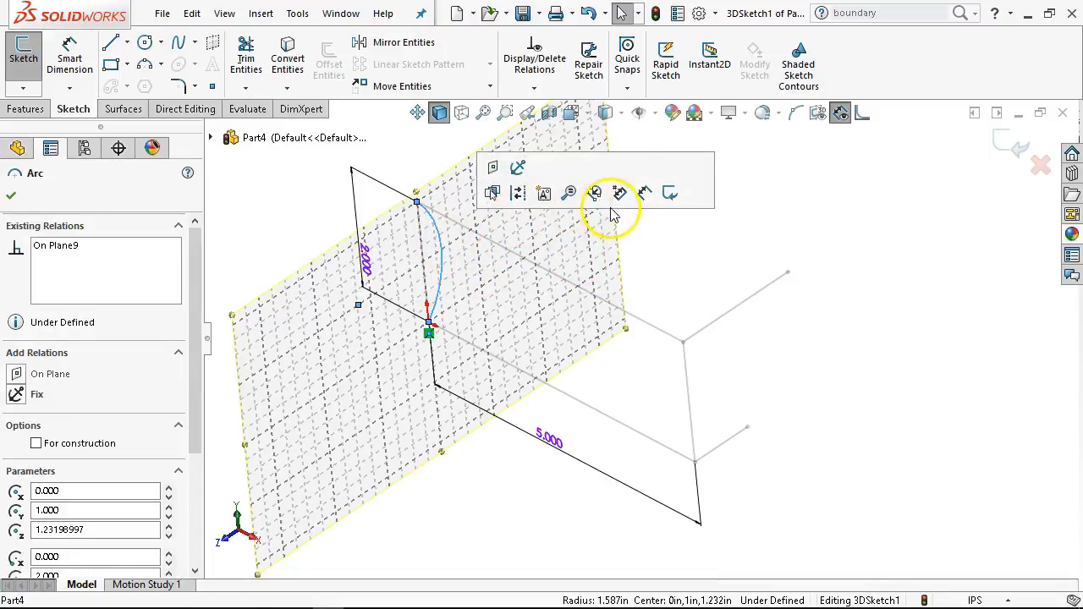
click(643, 192)
click(604, 189)
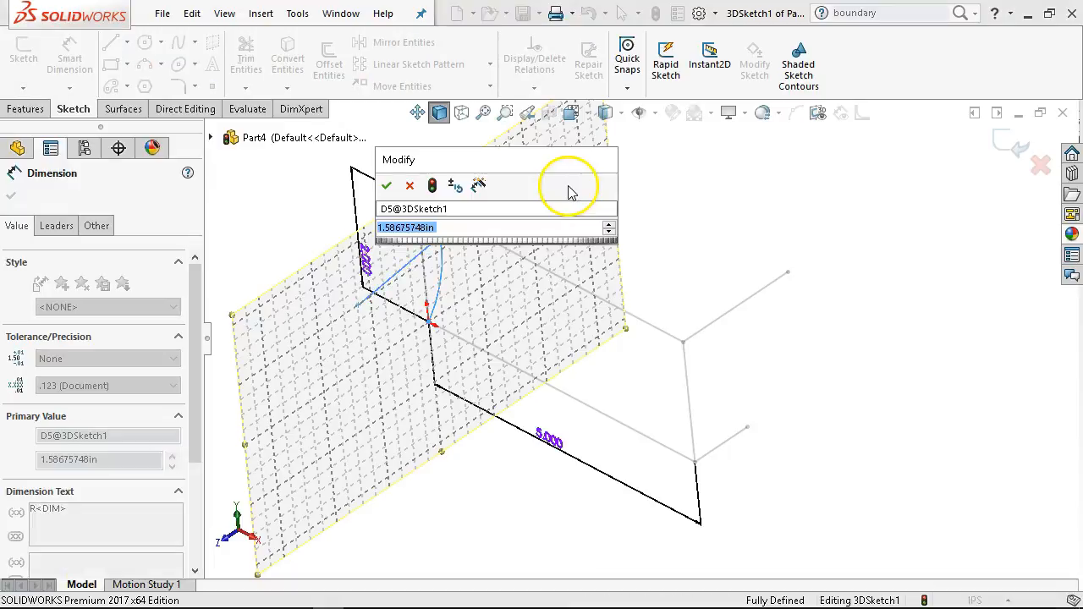
text(1.5)
key(Return)
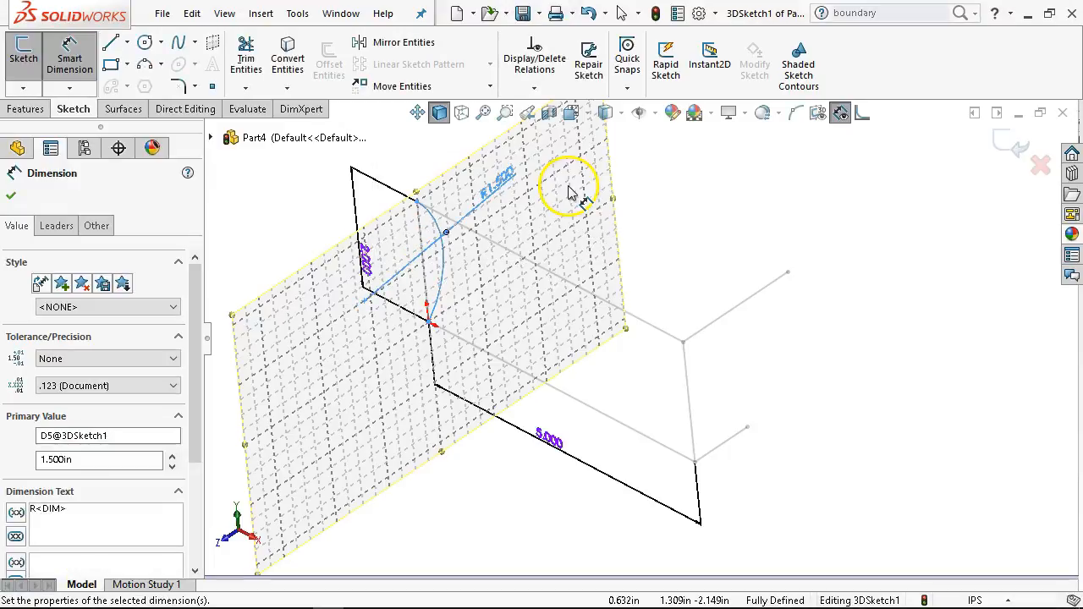
right_click(689, 237)
click(728, 280)
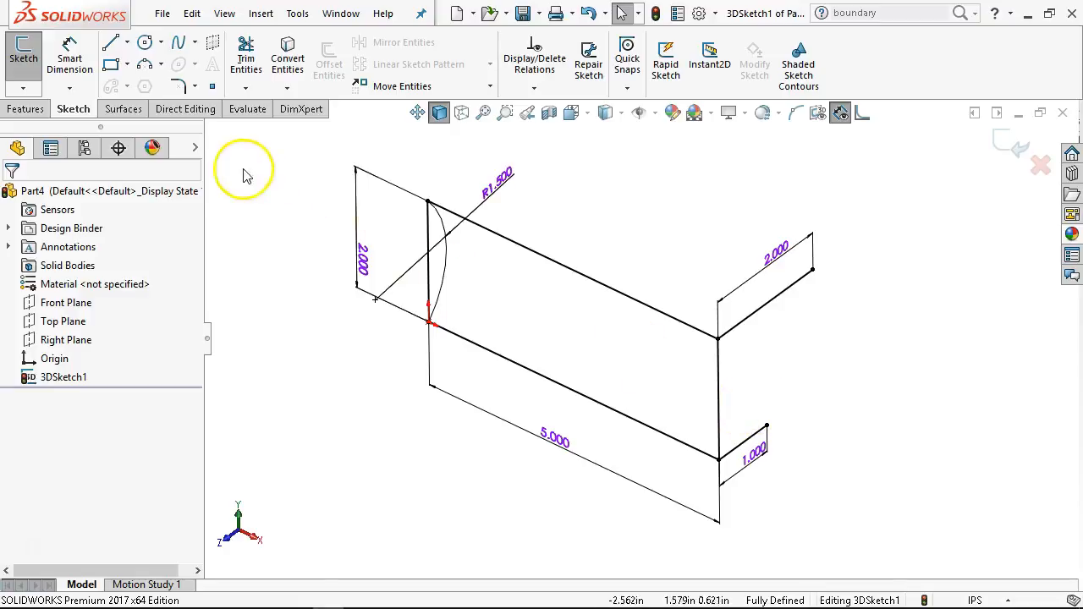
Draw a 3 Point Arc from the upper Z line's free end to the lower one's, bulging backward with about 1.12 in radius
click(145, 66)
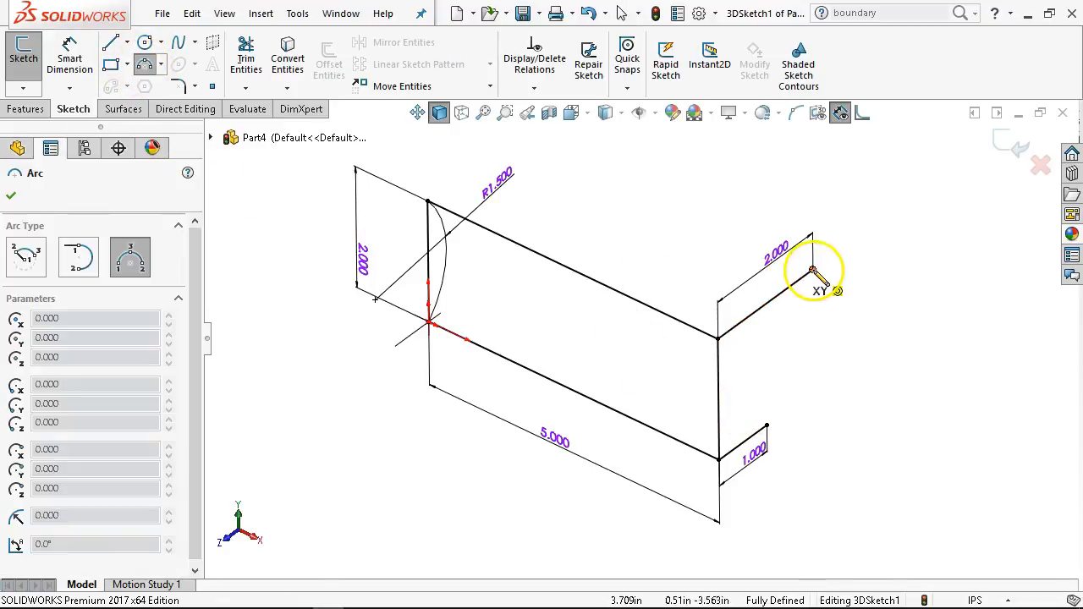
click(812, 269)
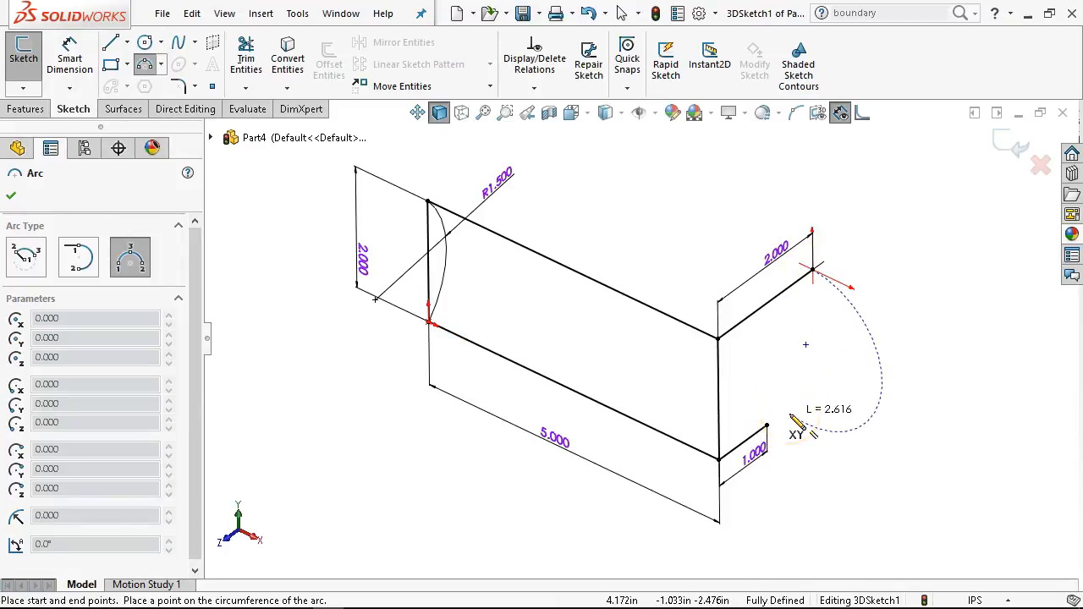
drag(790, 414, 766, 425)
right_click(771, 379)
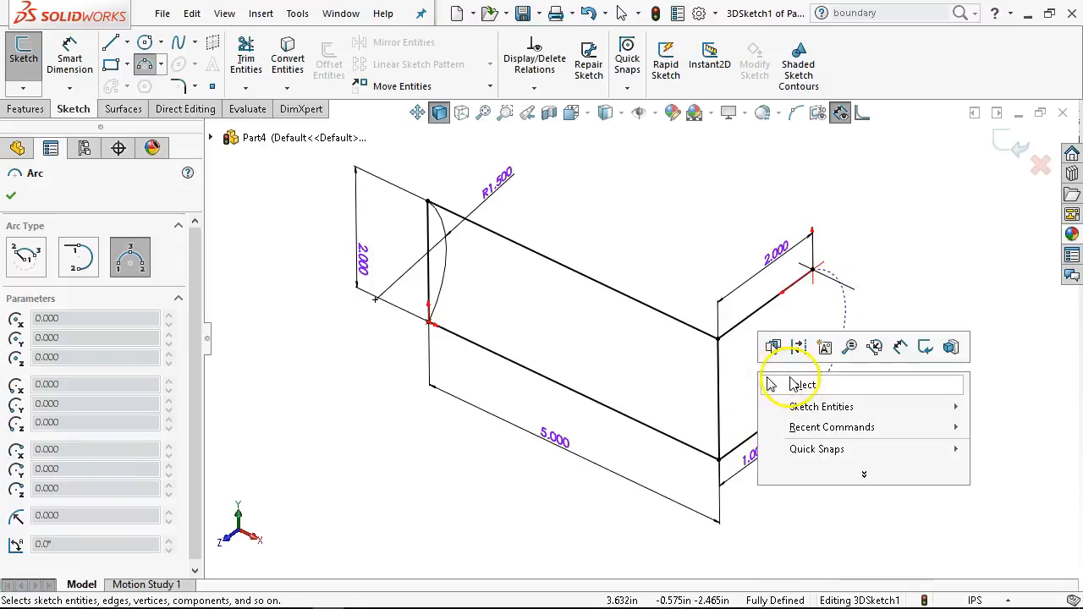
click(851, 318)
right_click(819, 338)
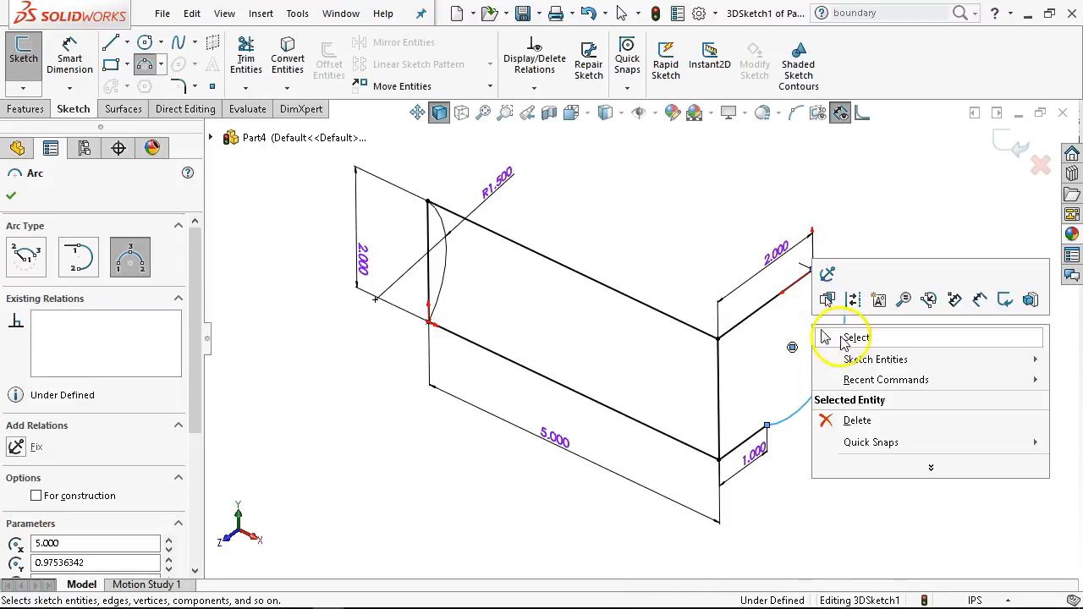
click(838, 342)
click(842, 318)
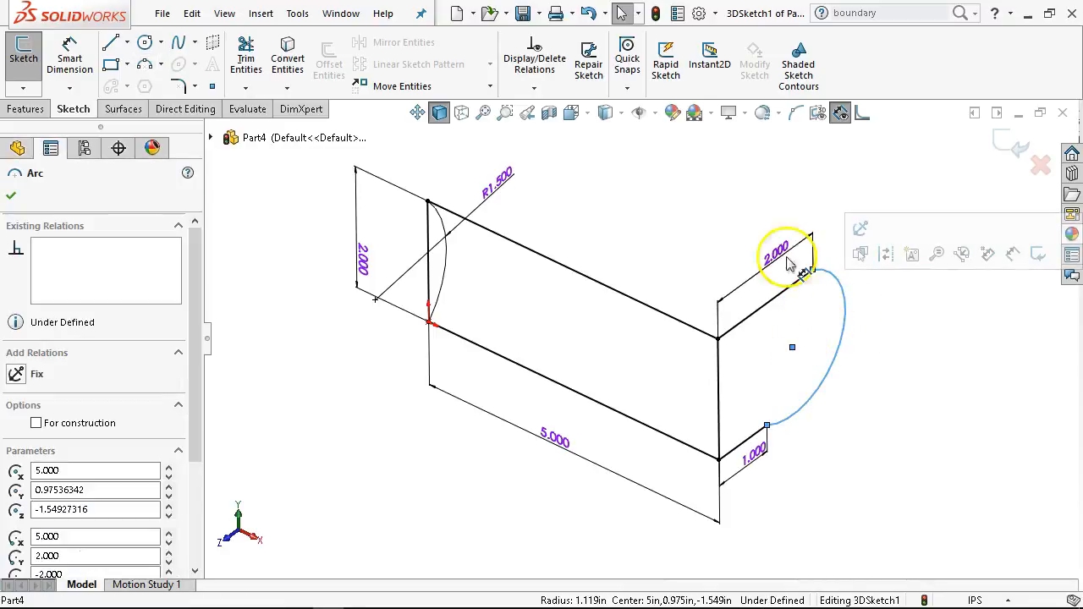
click(778, 175)
Dimension the radius of the arc joining the two Z lines to 1.25 in and end dimensioning
middle_drag(735, 196, 725, 170)
right_click(733, 154)
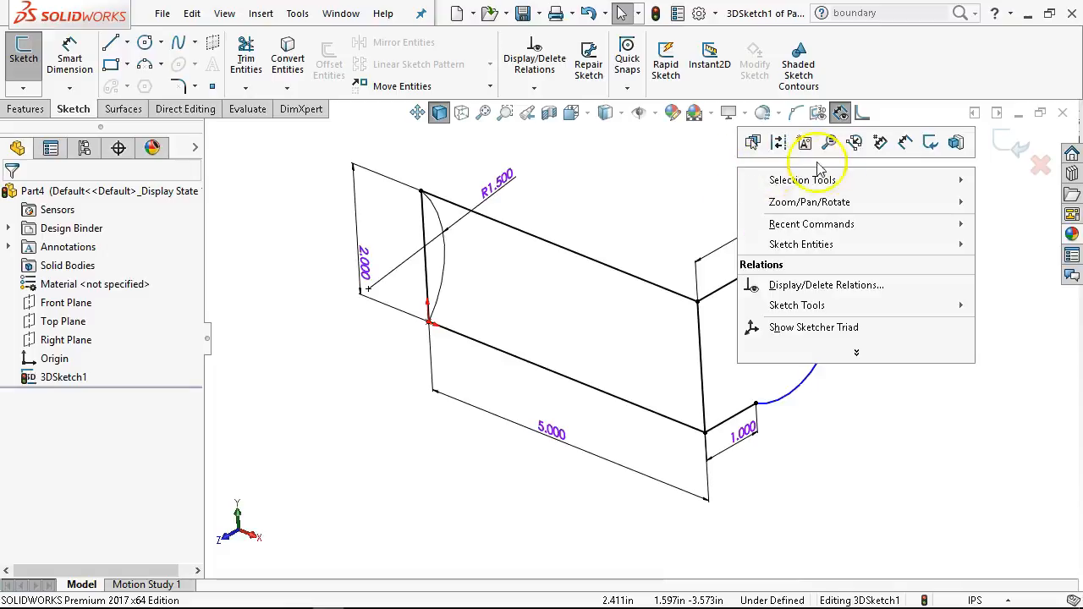
click(901, 146)
click(842, 289)
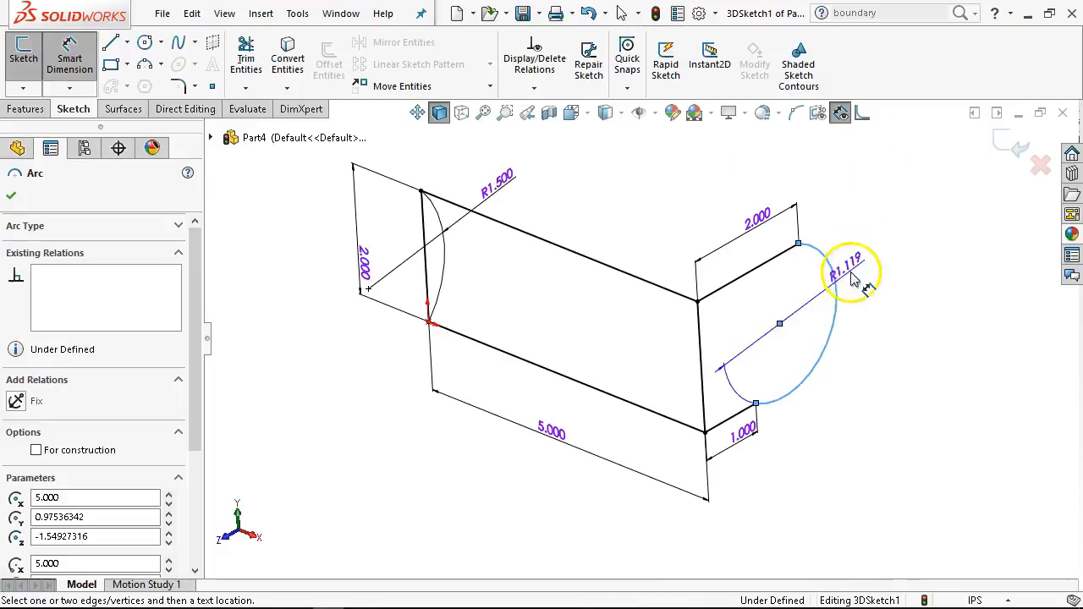
click(937, 330)
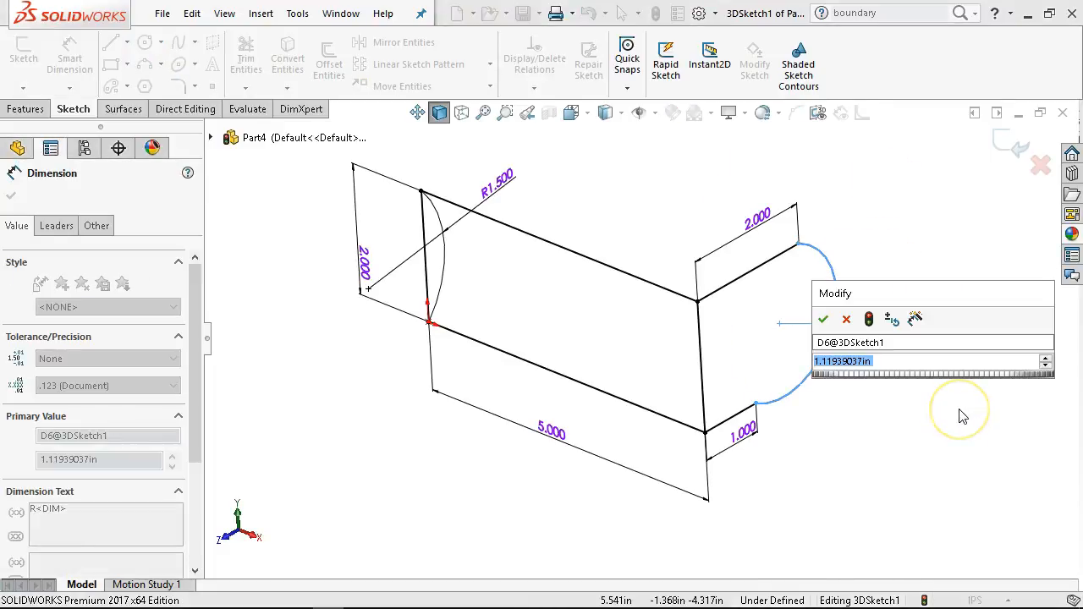
text(1.25)
key(Return)
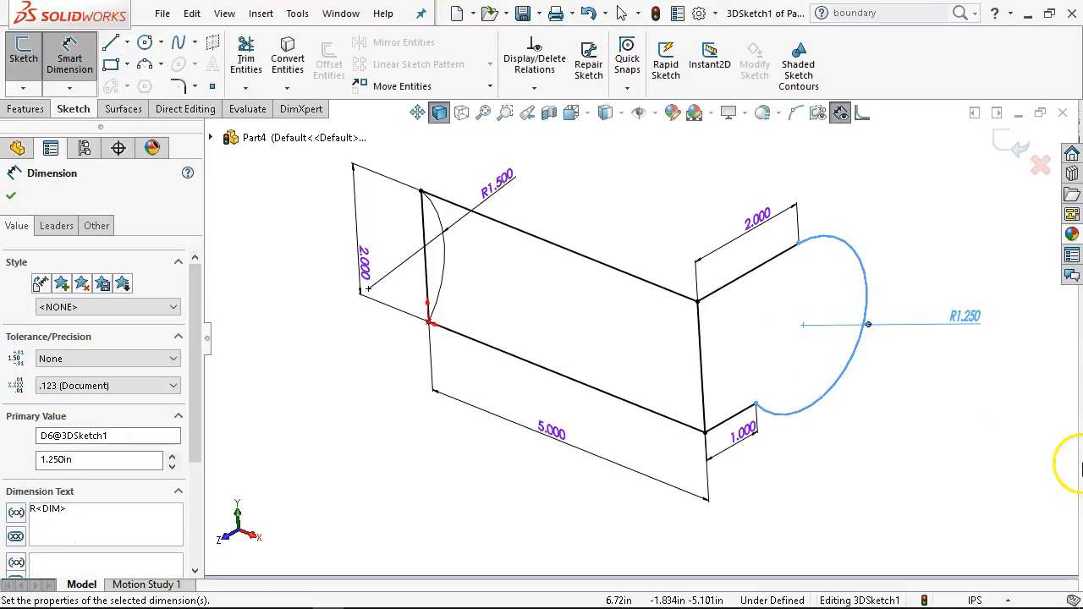
right_click(897, 359)
click(931, 406)
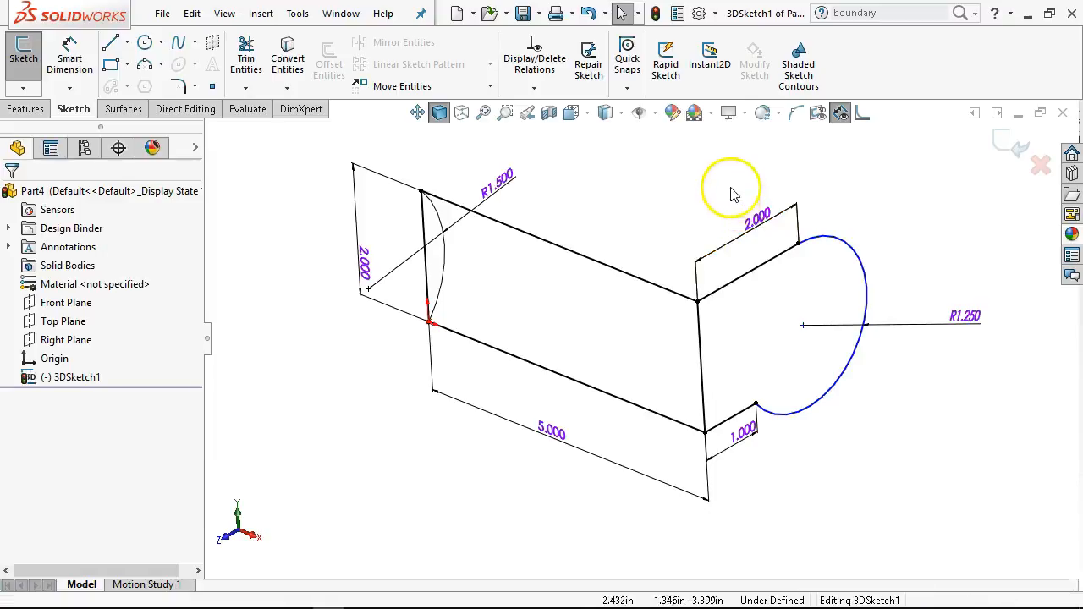
Swing the arc between the Z lines out of its plane by its center point, checking the movement from the Top view
middle_drag(725, 198, 753, 194)
click(832, 325)
drag(832, 328, 850, 382)
click(875, 471)
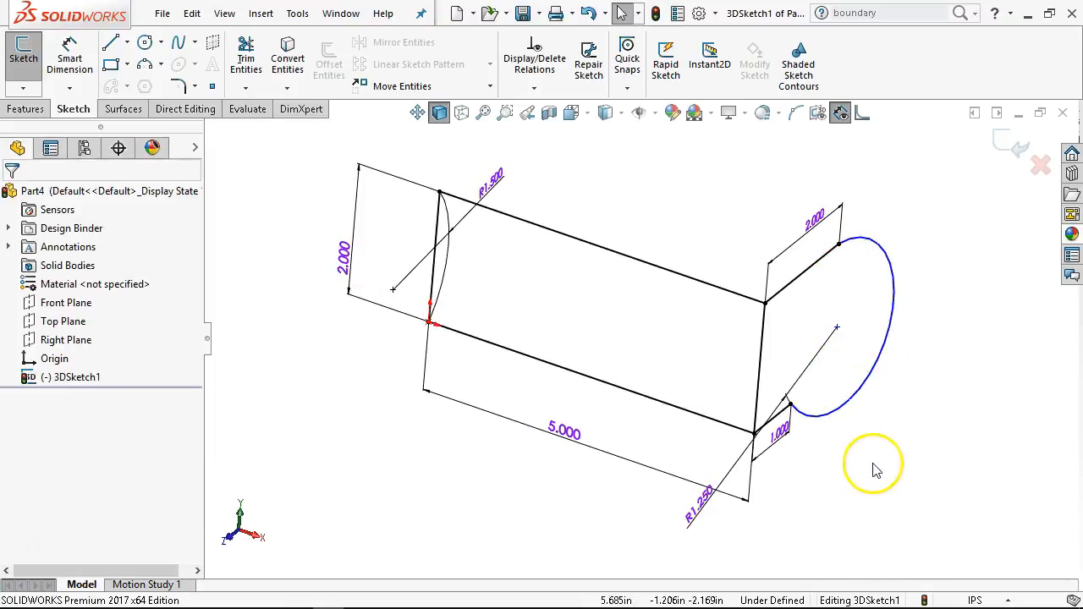
key(ctrl+5)
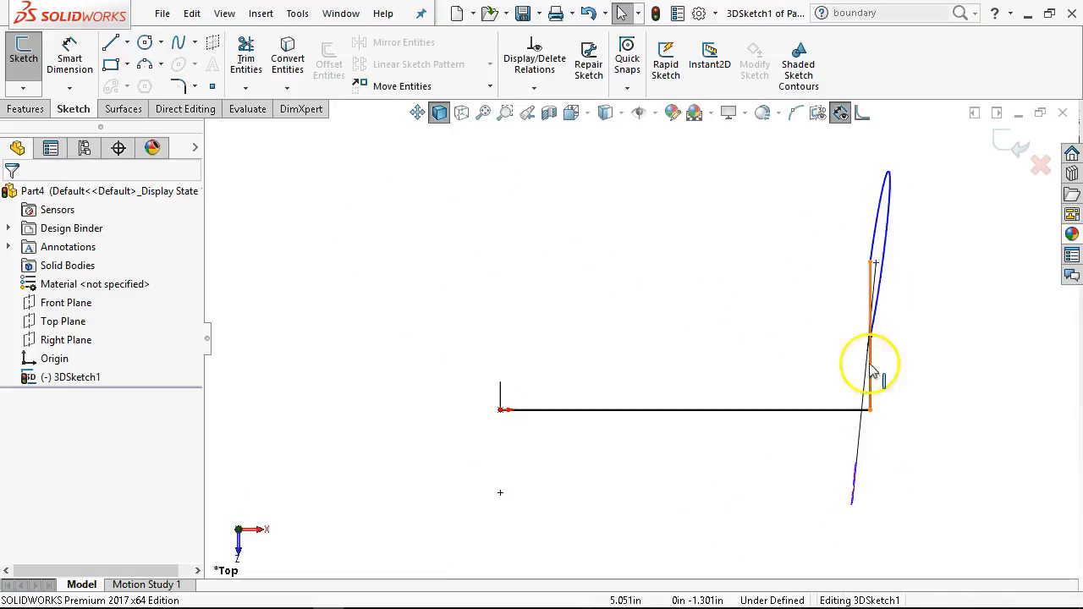
click(851, 272)
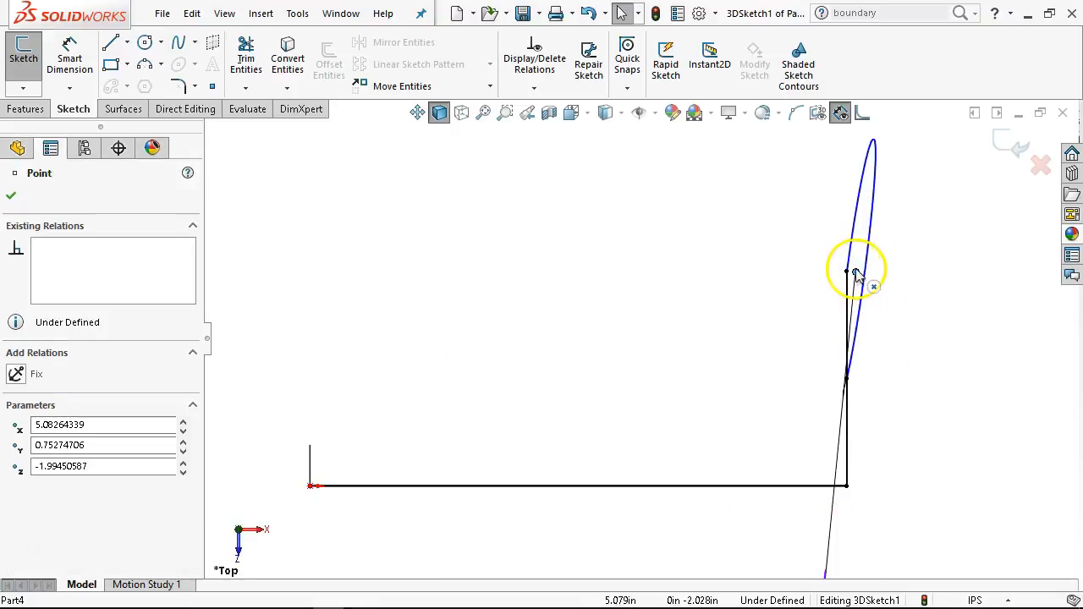
mouse_move(850, 272)
mouse_down()
mouse_move(829, 260)
mouse_move(812, 279)
mouse_move(859, 282)
mouse_move(835, 272)
mouse_up()
mouse_move(810, 283)
mouse_down()
mouse_move(871, 292)
mouse_move(825, 277)
mouse_up()
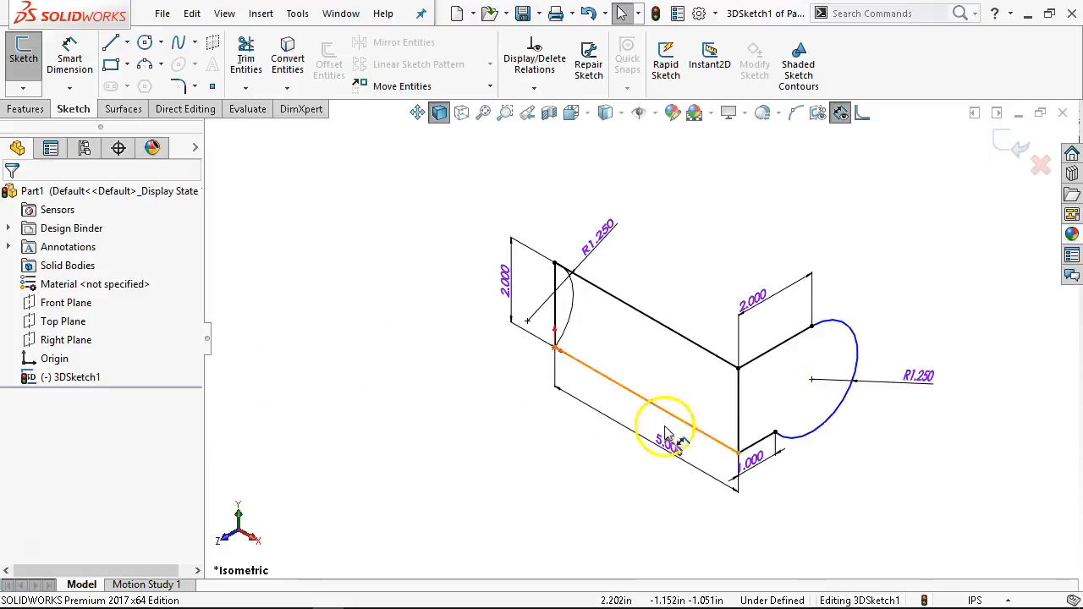
Move the center point of the arc between the Z lines to about X 4.74, Y 0.78, Z -1.94 in
mouse_move(789, 388)
middle_down()
mouse_move(786, 375)
mouse_move(797, 406)
middle_up()
scroll(800, 402, down, 2)
click(805, 378)
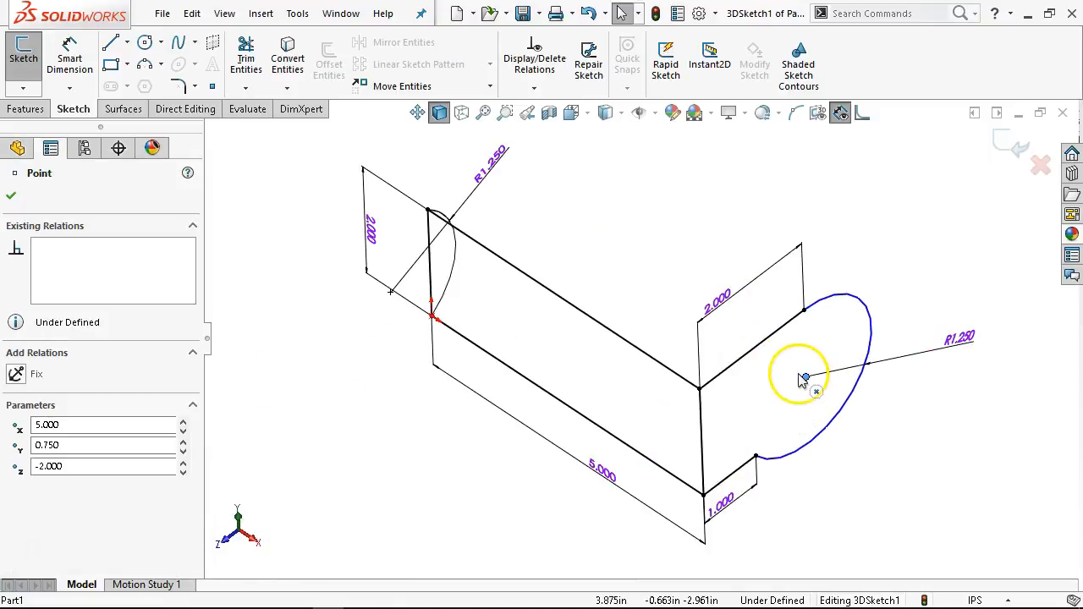
drag(793, 370, 775, 355)
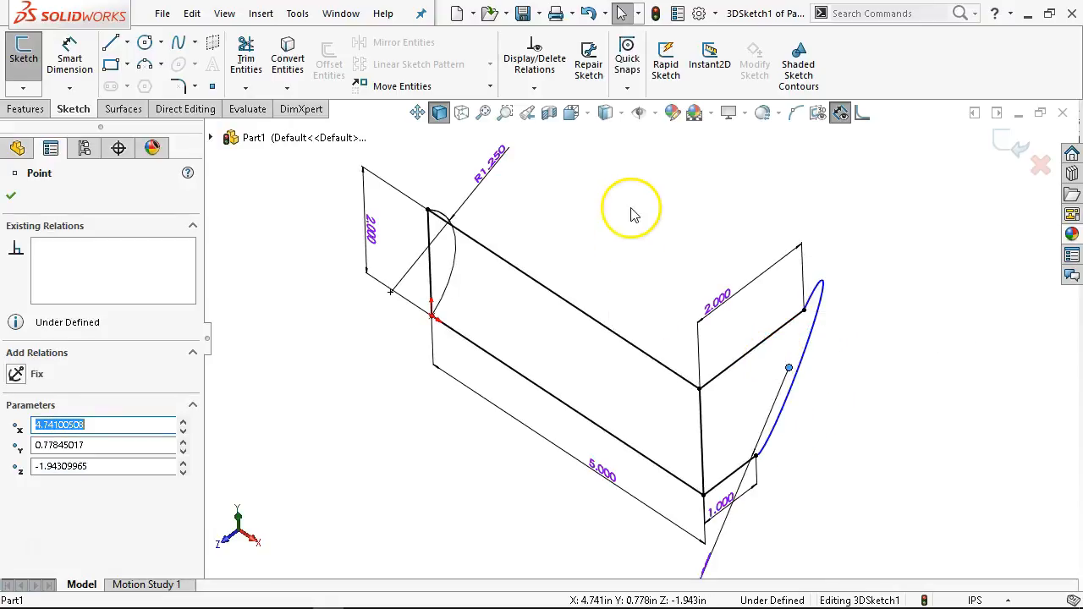
click(633, 219)
mouse_move(686, 223)
middle_down()
mouse_move(670, 144)
mouse_move(689, 155)
mouse_move(667, 181)
mouse_move(699, 188)
mouse_move(675, 181)
mouse_move(671, 220)
mouse_move(679, 212)
mouse_move(629, 169)
mouse_move(660, 177)
mouse_move(684, 225)
mouse_move(681, 260)
middle_up()
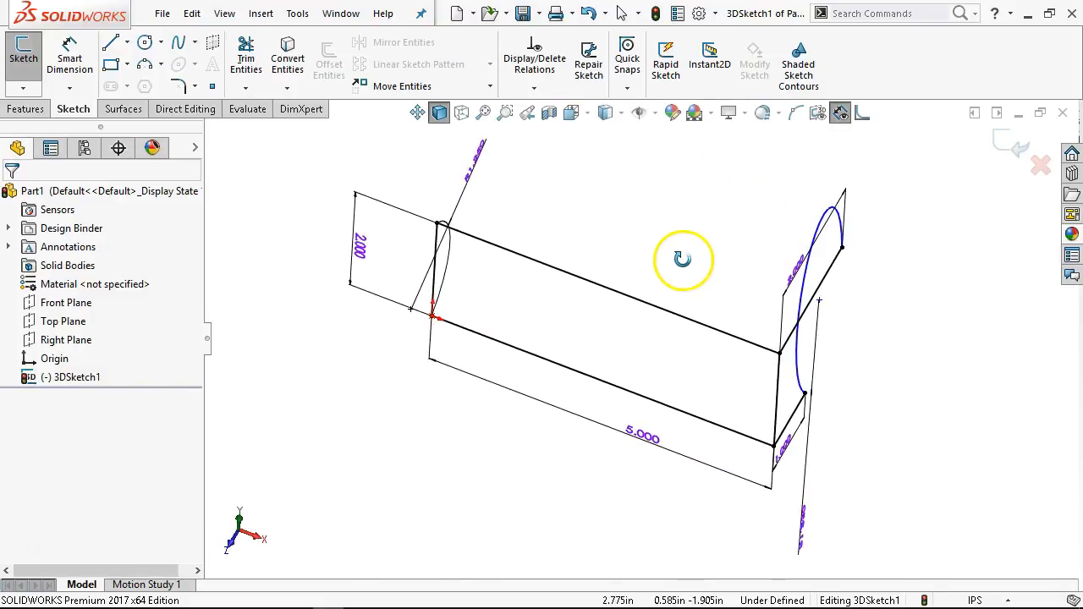
Draw a centerline from the arc's center point along X, continuing with one about 2.11 in long to the midpoint of the rectangle's vertical edge at the origin
click(127, 42)
click(141, 65)
middle_drag(696, 307, 655, 245)
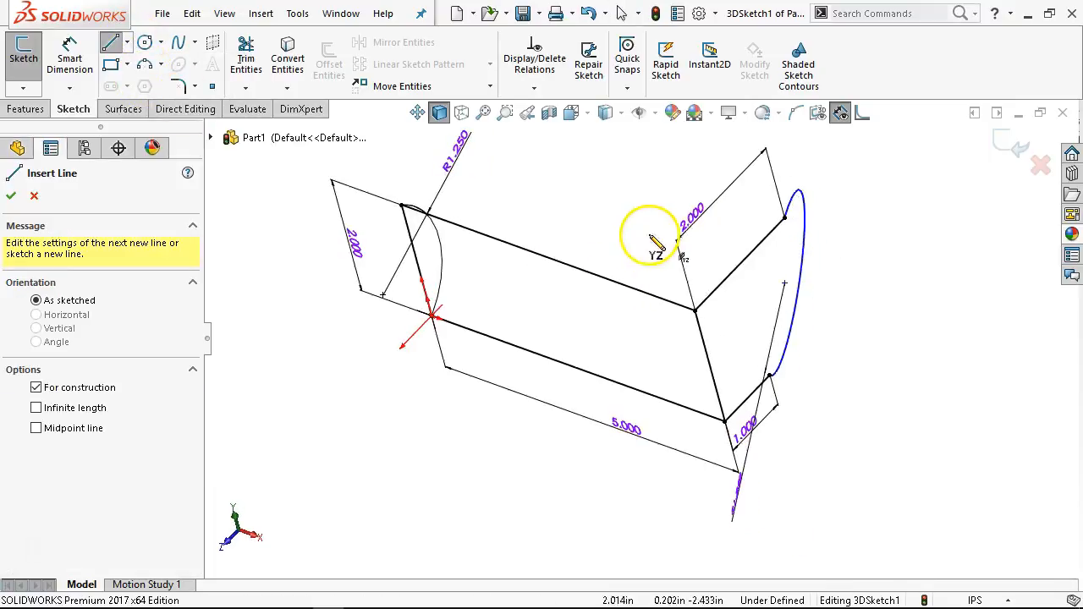
click(785, 284)
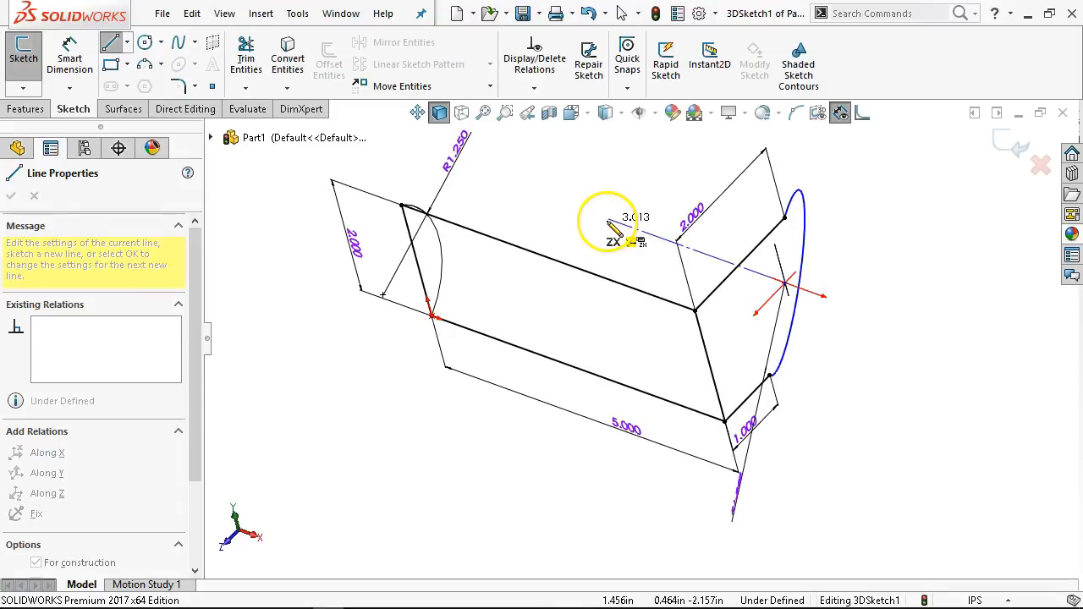
click(459, 165)
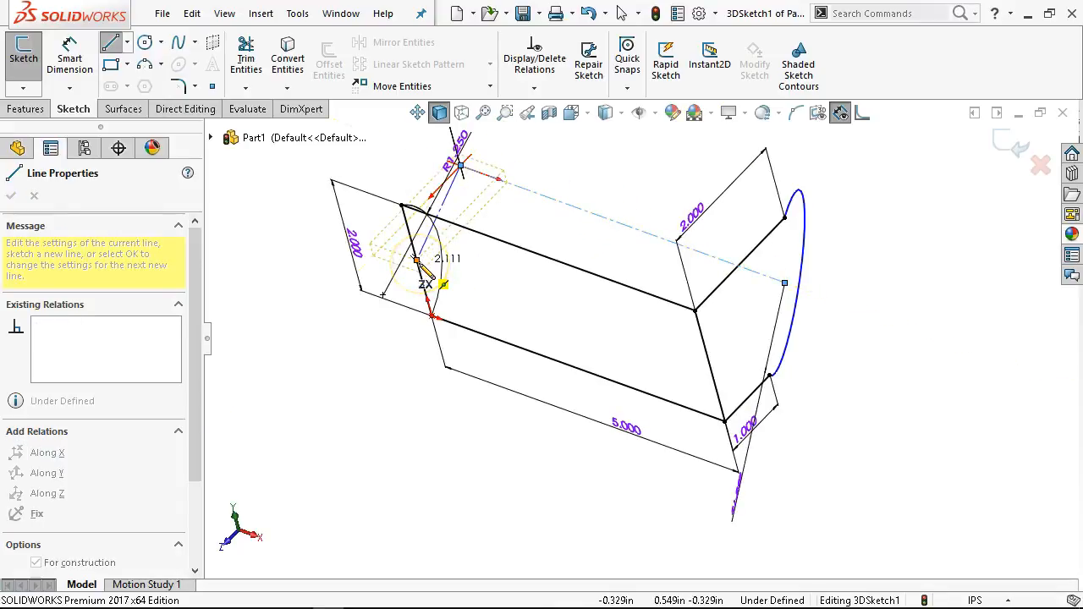
click(416, 260)
right_click(525, 291)
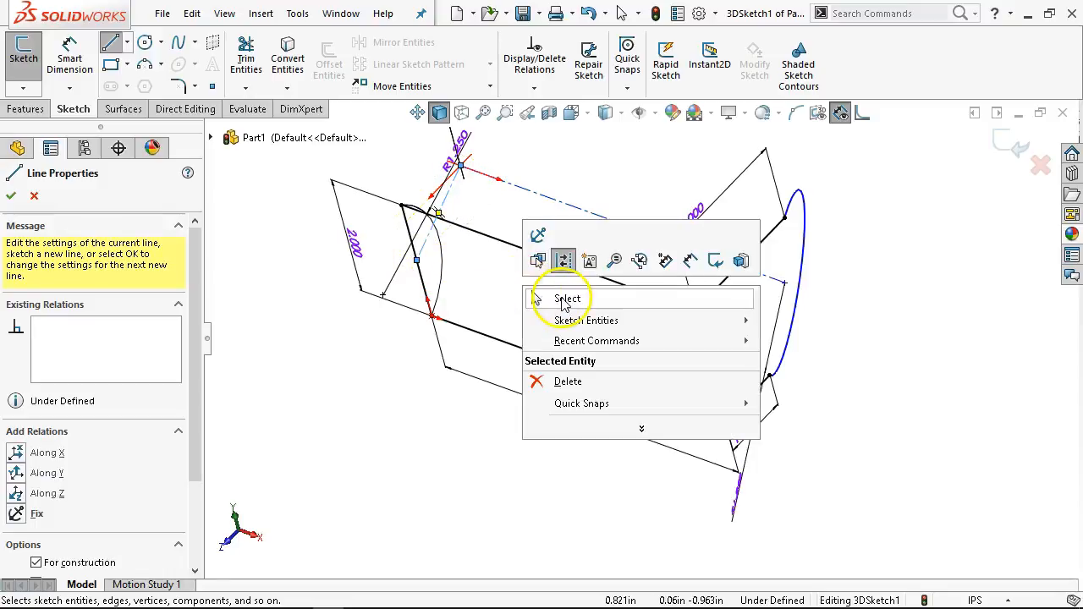
click(544, 285)
Constrain the short centerline Along Z, and check the arc's center point and the long centerline's relation
click(424, 242)
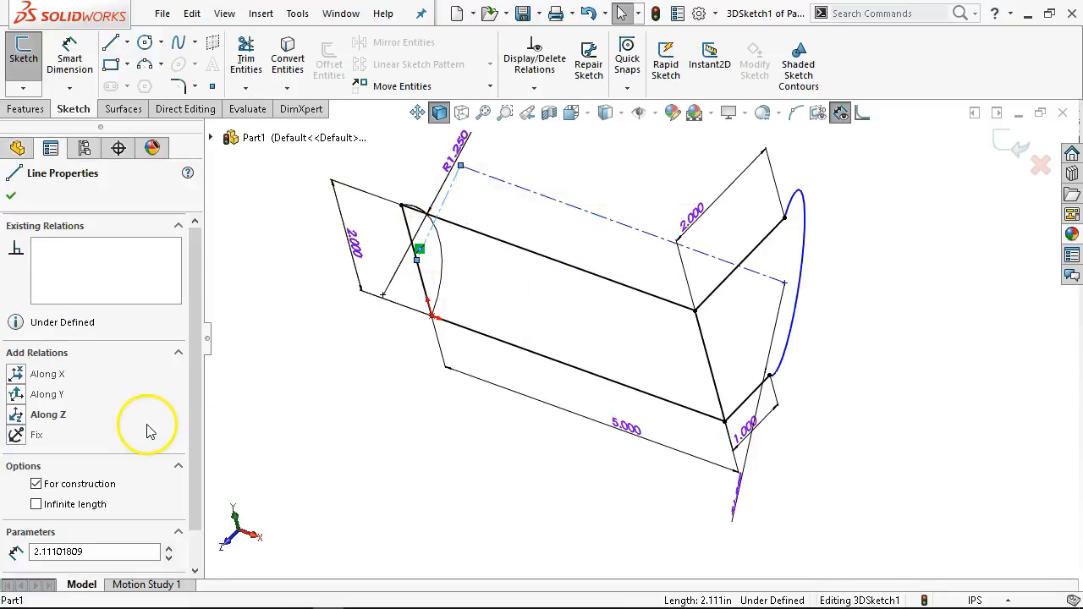
click(16, 414)
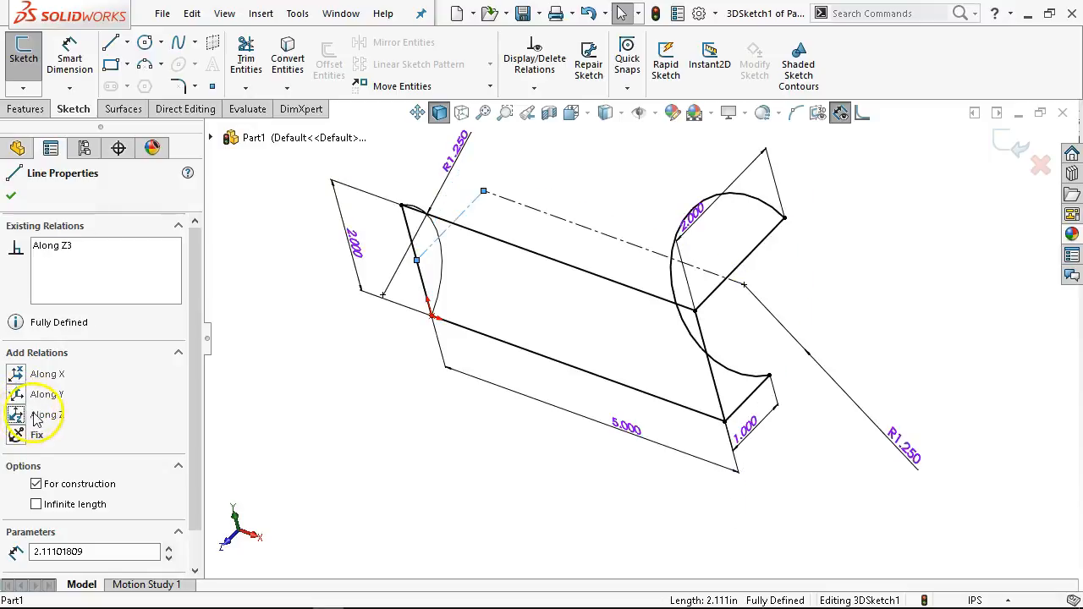
click(448, 362)
mouse_move(447, 363)
middle_down()
mouse_move(497, 304)
mouse_move(459, 251)
mouse_move(403, 265)
mouse_move(452, 271)
mouse_move(435, 295)
mouse_move(442, 314)
middle_up()
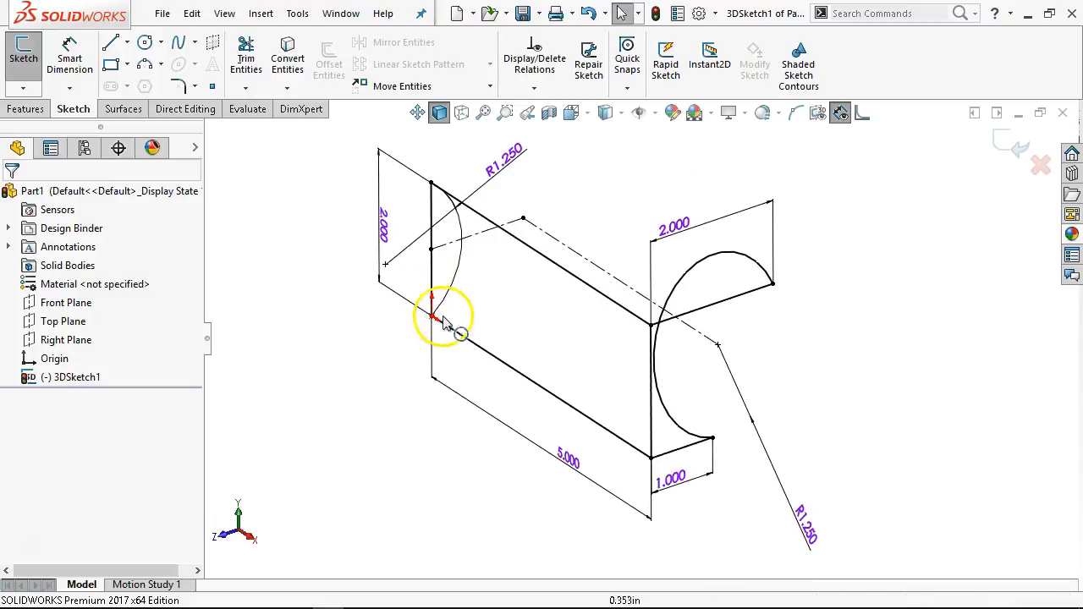
click(718, 346)
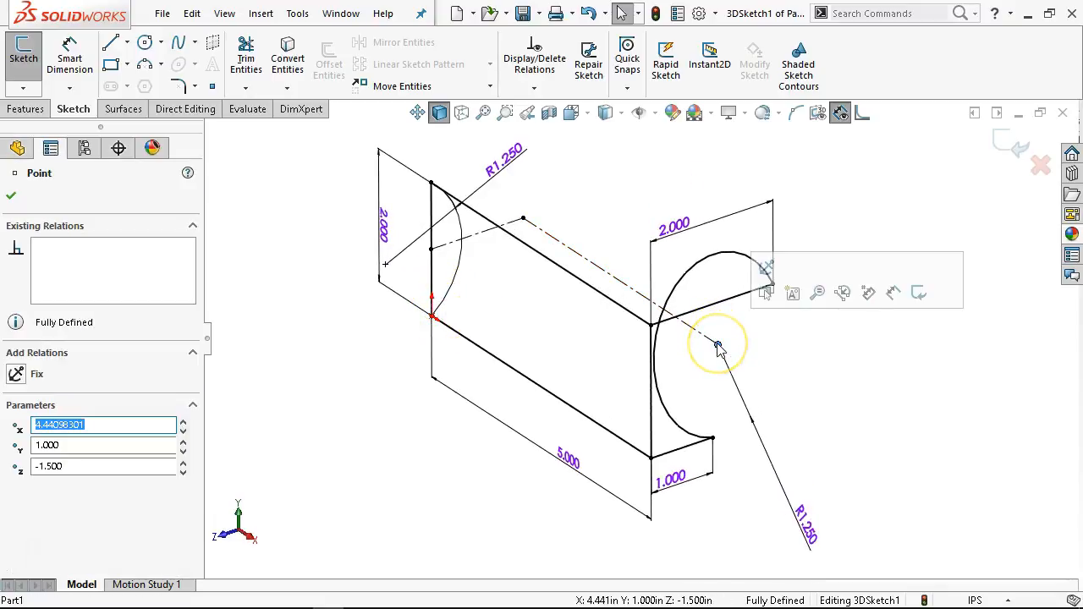
mouse_move(724, 356)
middle_down()
mouse_move(804, 377)
mouse_move(809, 430)
mouse_move(793, 448)
middle_up()
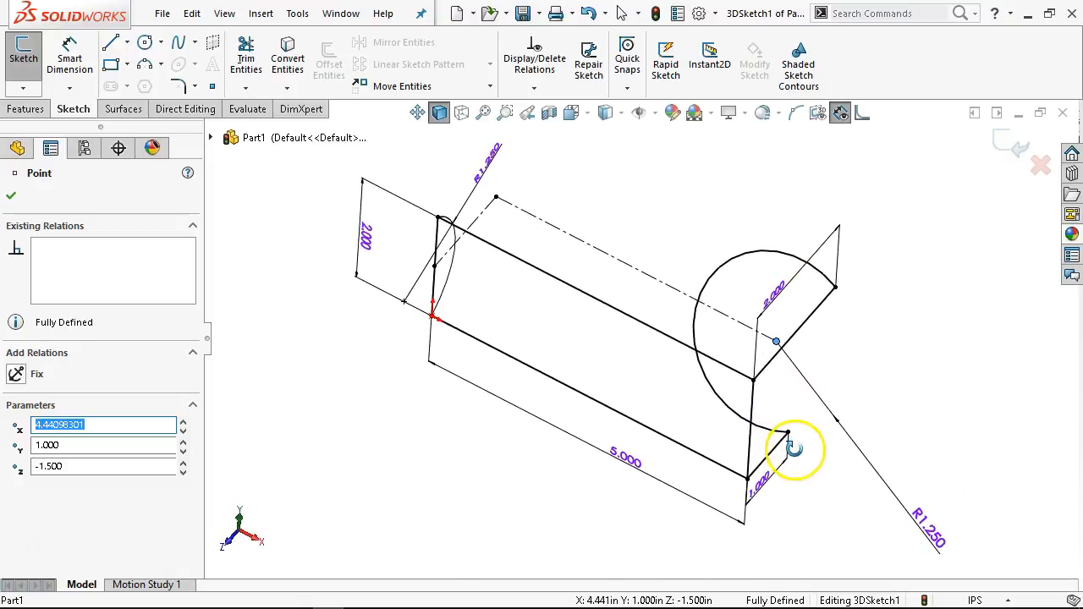
click(656, 284)
mouse_move(631, 213)
middle_down()
mouse_move(633, 164)
mouse_move(616, 138)
mouse_move(640, 229)
middle_up()
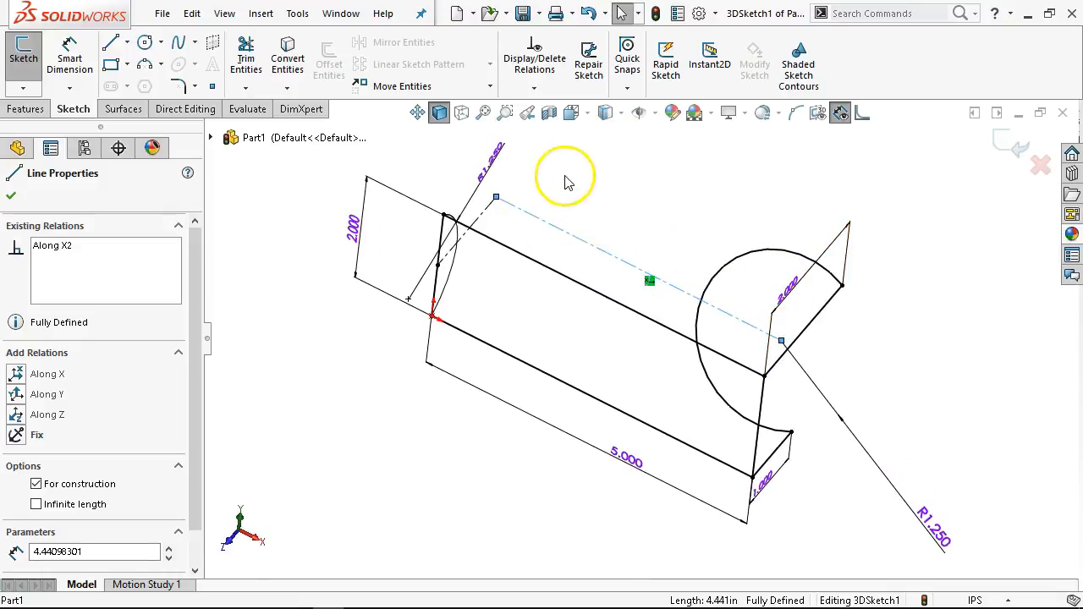
middle_drag(567, 183, 551, 169)
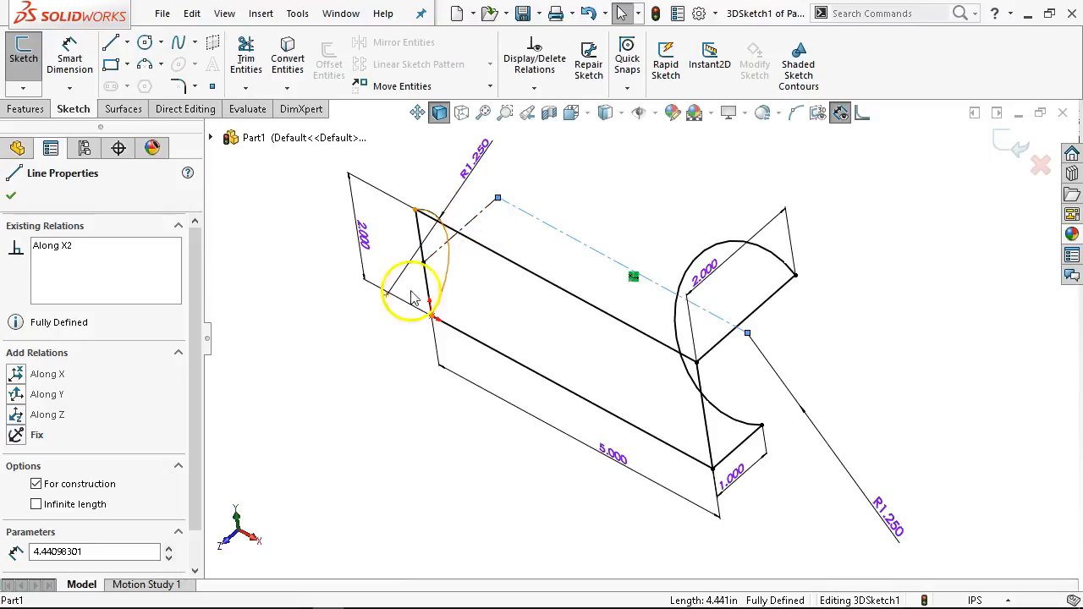
Replace the midpoint relation between the centerline's end and the rectangle's vertical edge at the origin with a Coincident relation
click(424, 264)
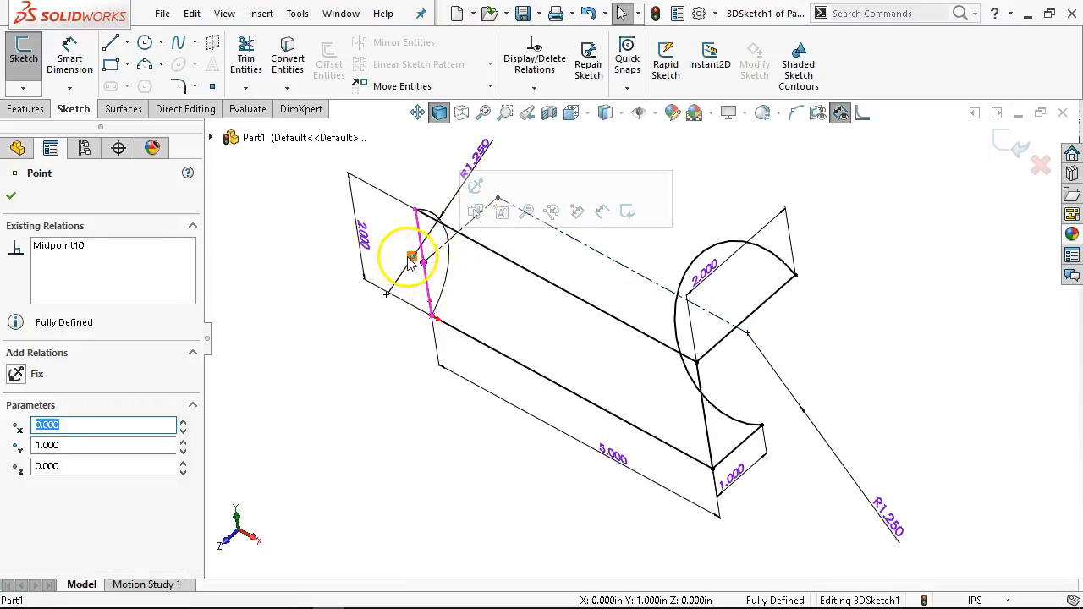
key(Delete)
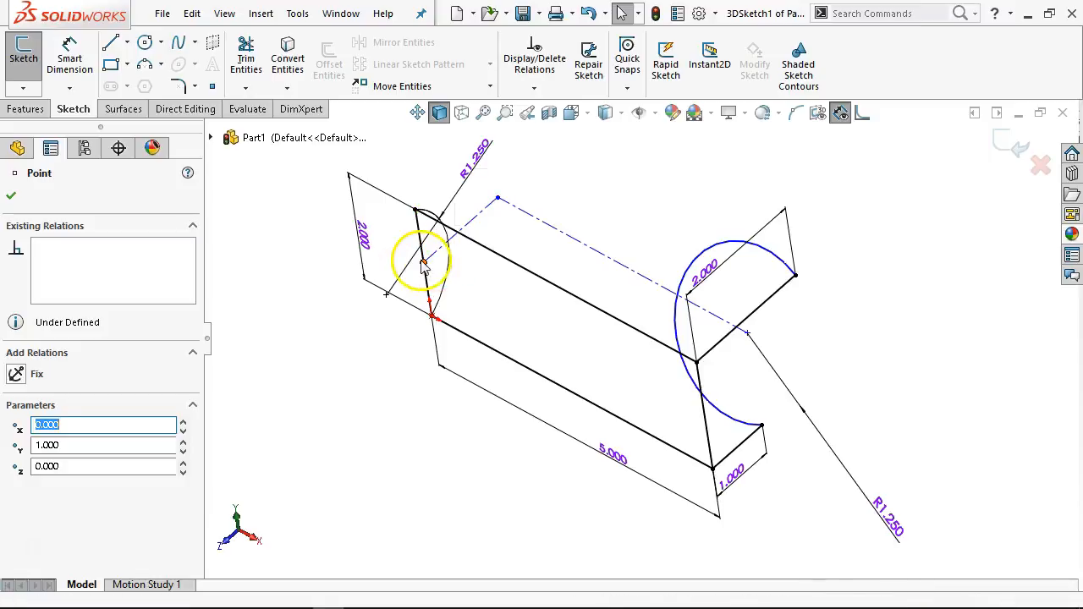
ctrl+click(427, 287)
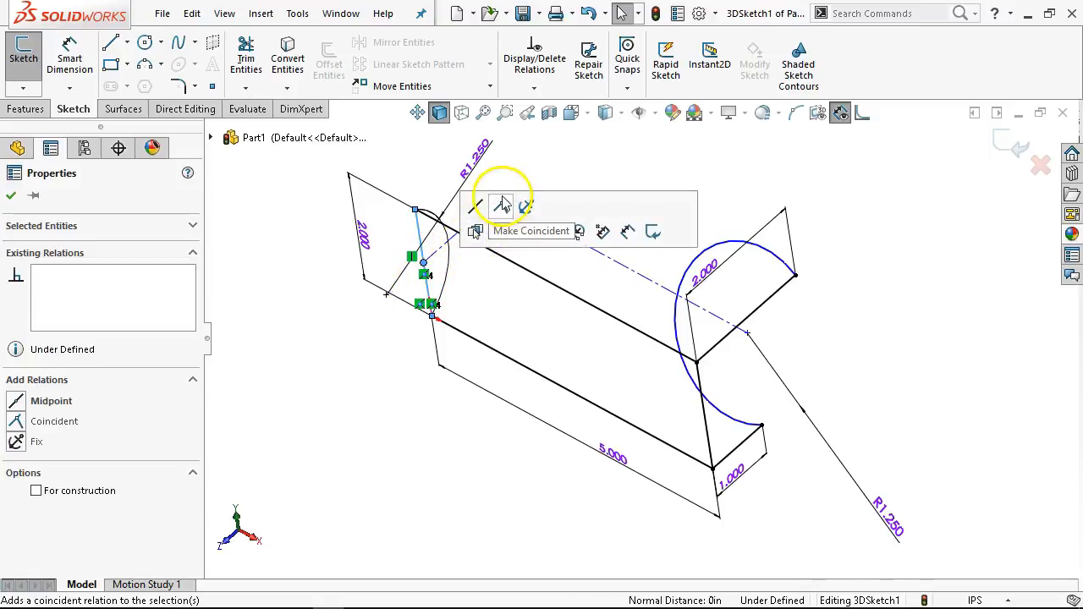
click(502, 209)
Dimension the long centerline along X at 4.75 in
right_click(609, 185)
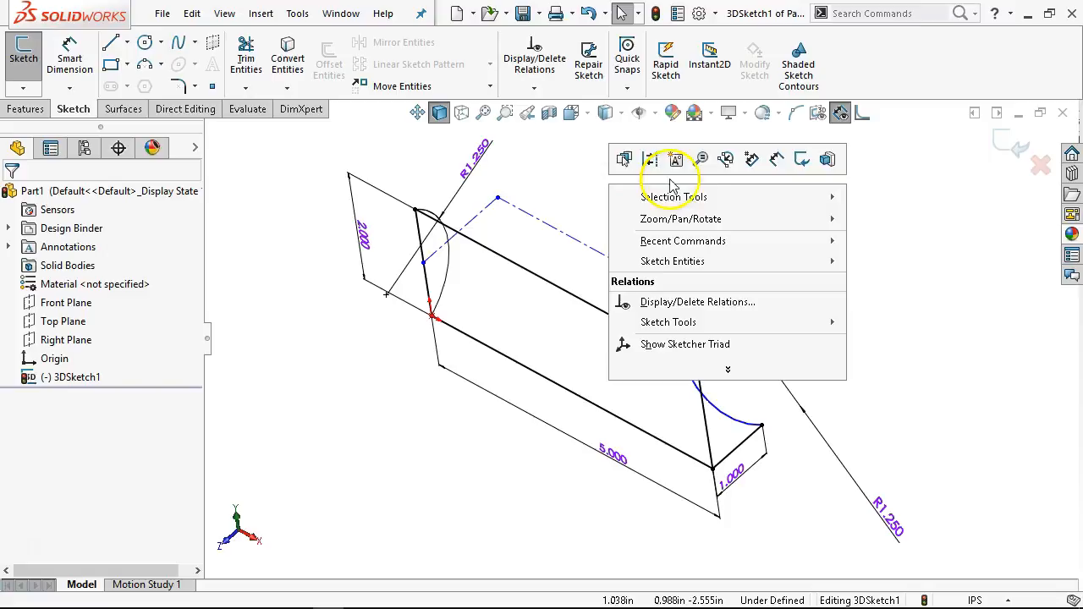
click(752, 160)
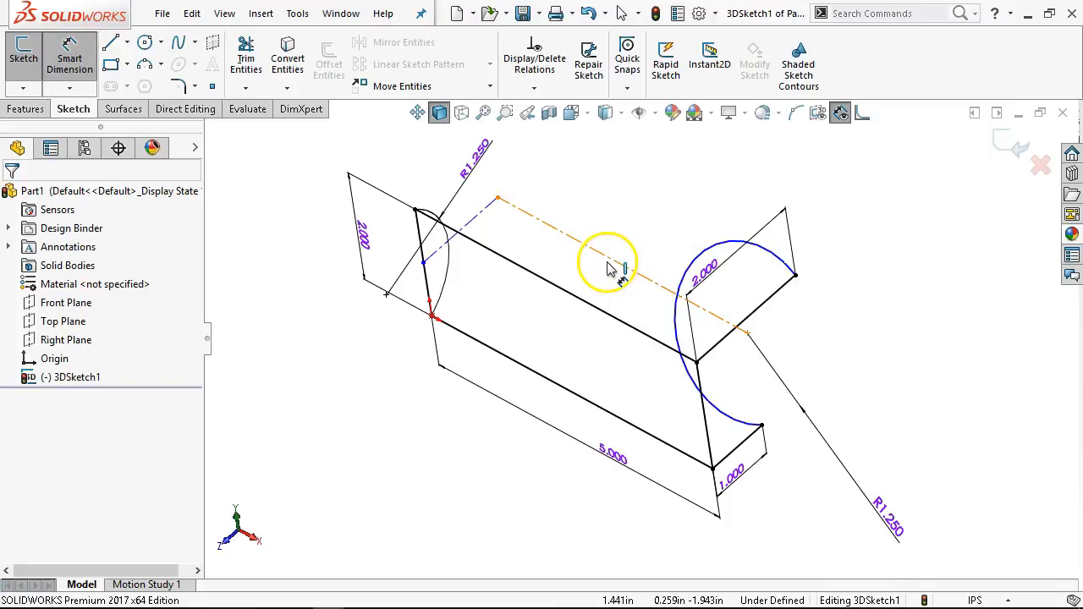
click(609, 269)
click(616, 242)
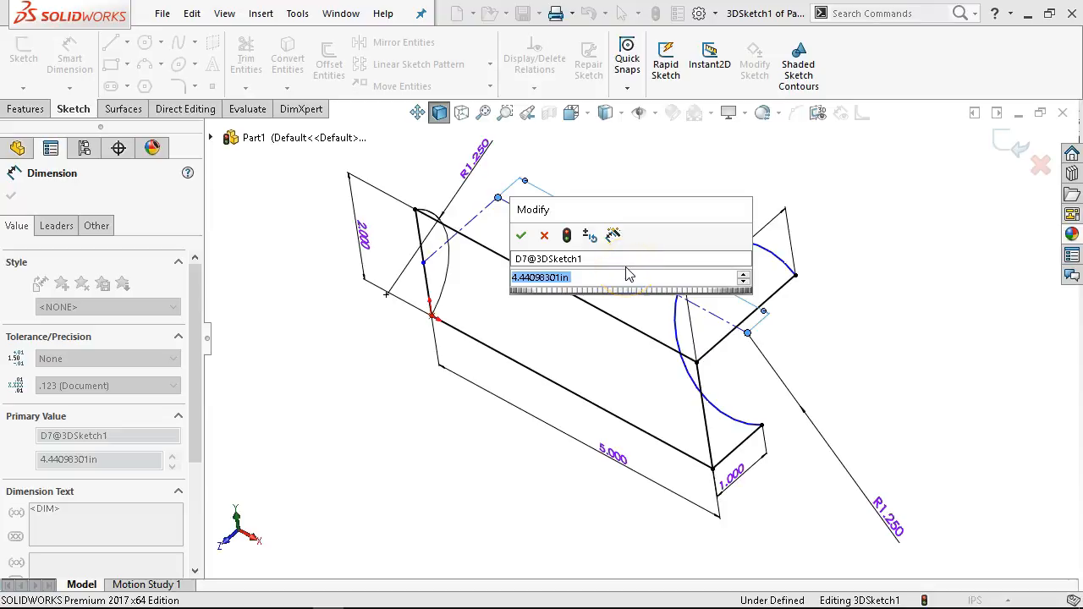
text(4)
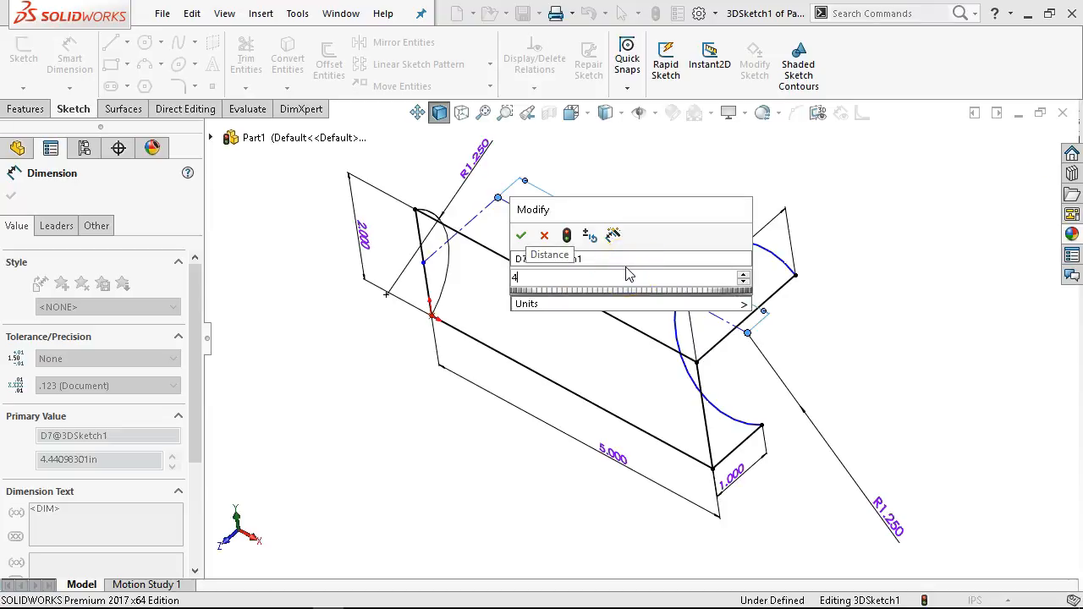
text(.75)
key(Return)
click(879, 233)
mouse_move(880, 234)
middle_down()
mouse_move(821, 271)
mouse_move(851, 285)
mouse_move(819, 247)
middle_up()
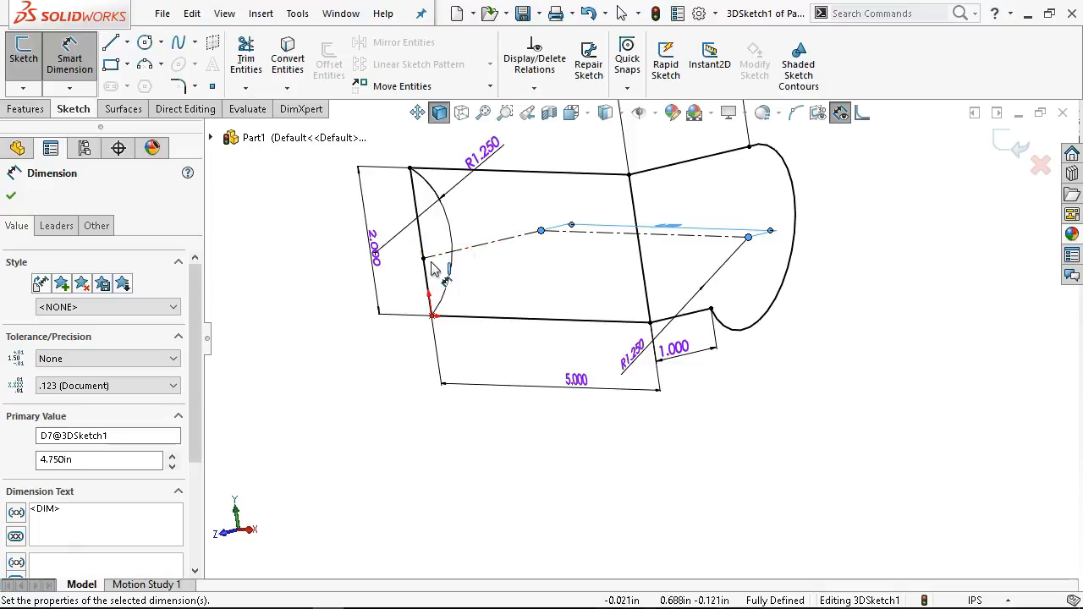
right_click(480, 286)
click(523, 345)
Activate the Top Plane as the working plane inside the 3D sketch
mouse_move(865, 343)
middle_down()
mouse_move(822, 285)
mouse_move(826, 355)
middle_up()
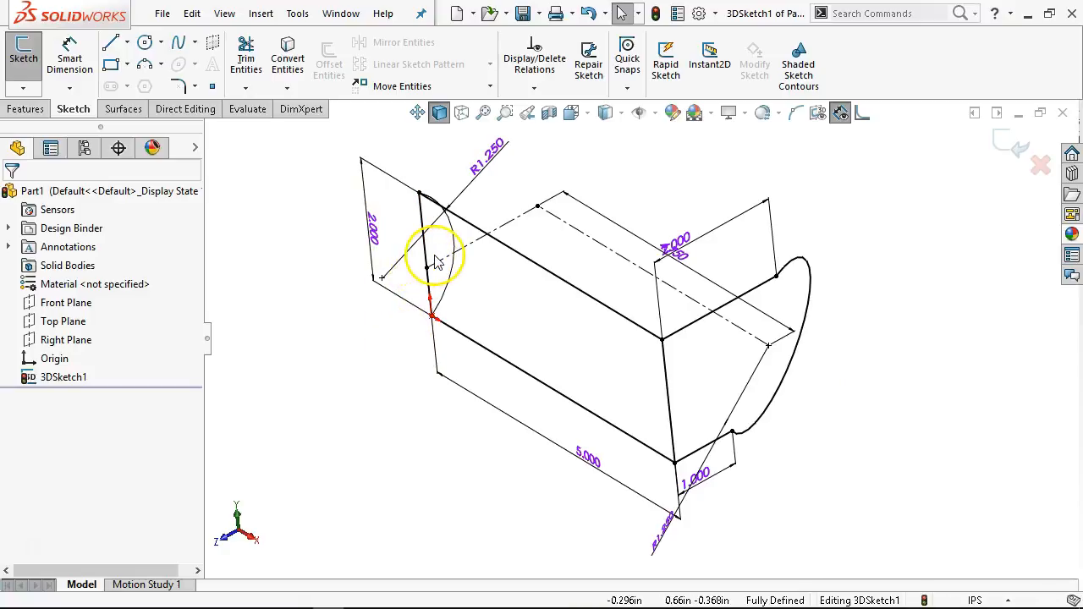
middle_drag(558, 347, 575, 332)
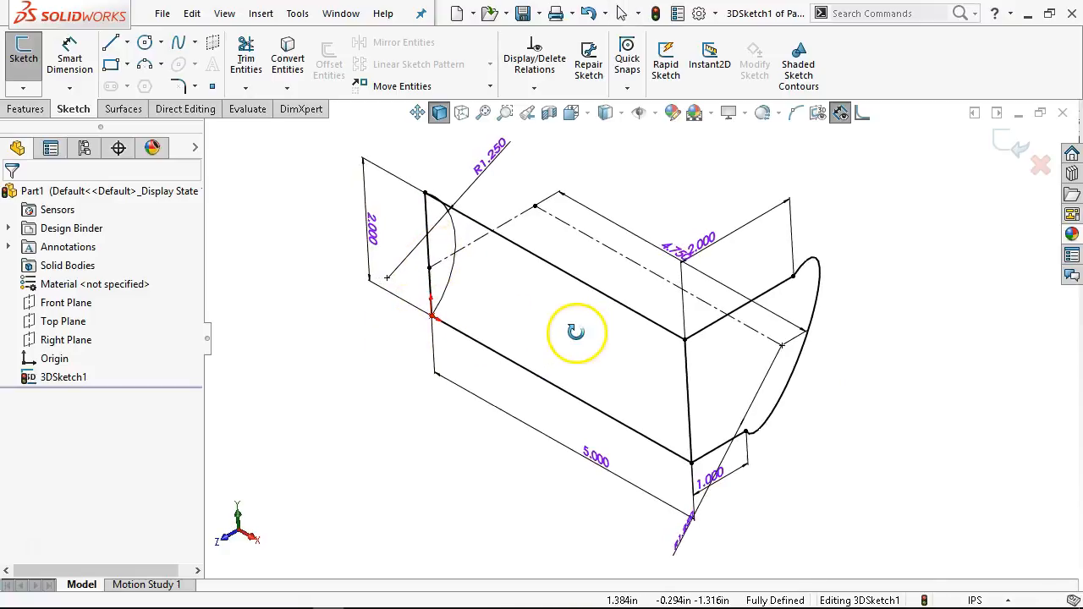
mouse_move(689, 242)
middle_down()
mouse_move(634, 198)
mouse_move(617, 157)
middle_up()
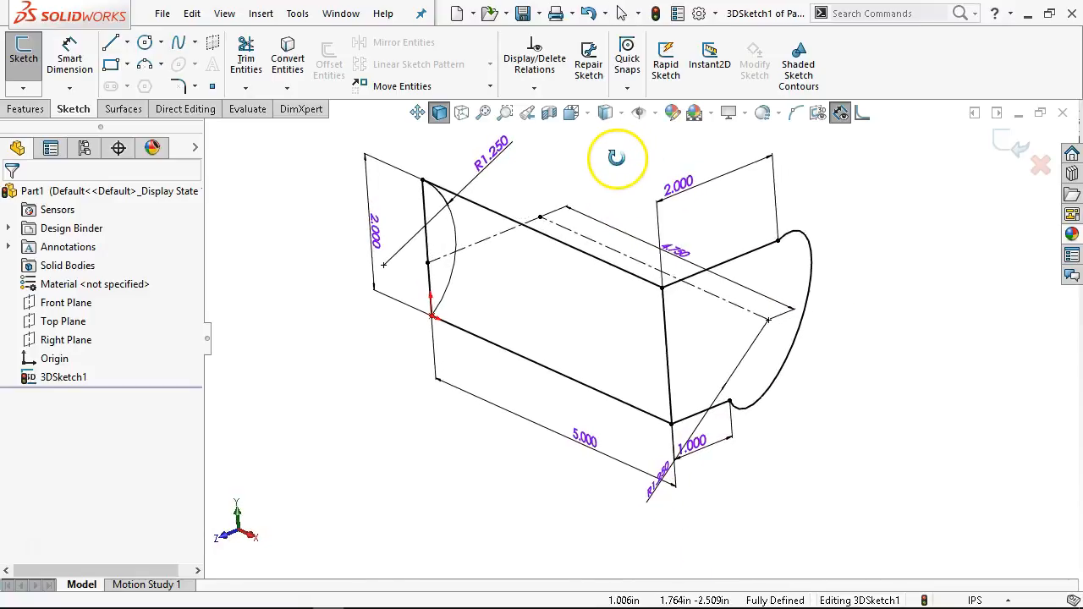
mouse_move(541, 188)
middle_down()
mouse_move(575, 186)
mouse_move(572, 221)
middle_up()
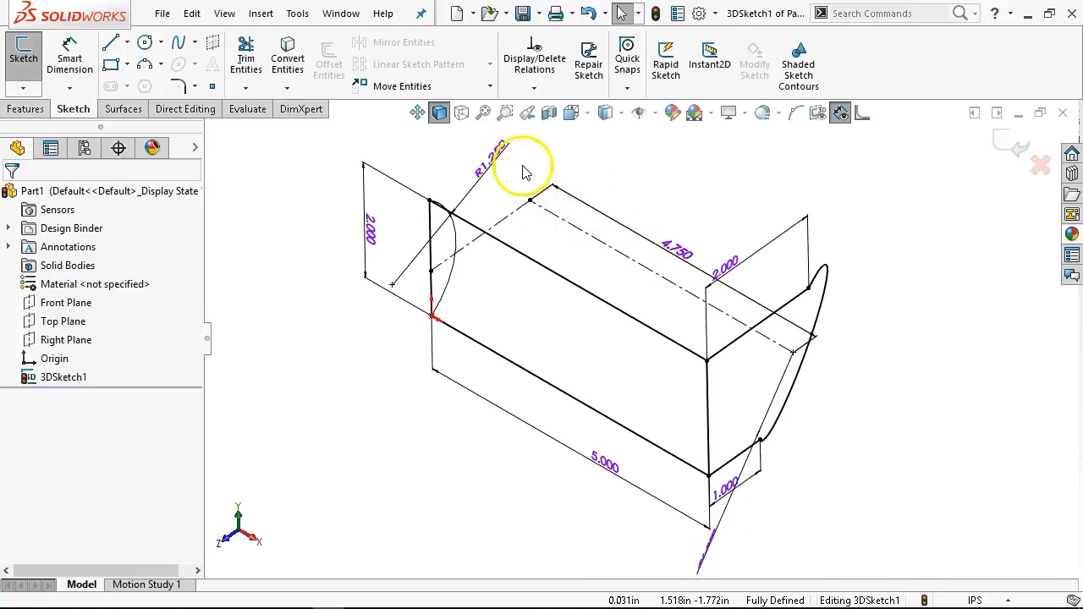
click(66, 321)
scroll(598, 351, up, 2)
scroll(741, 378, down, 2)
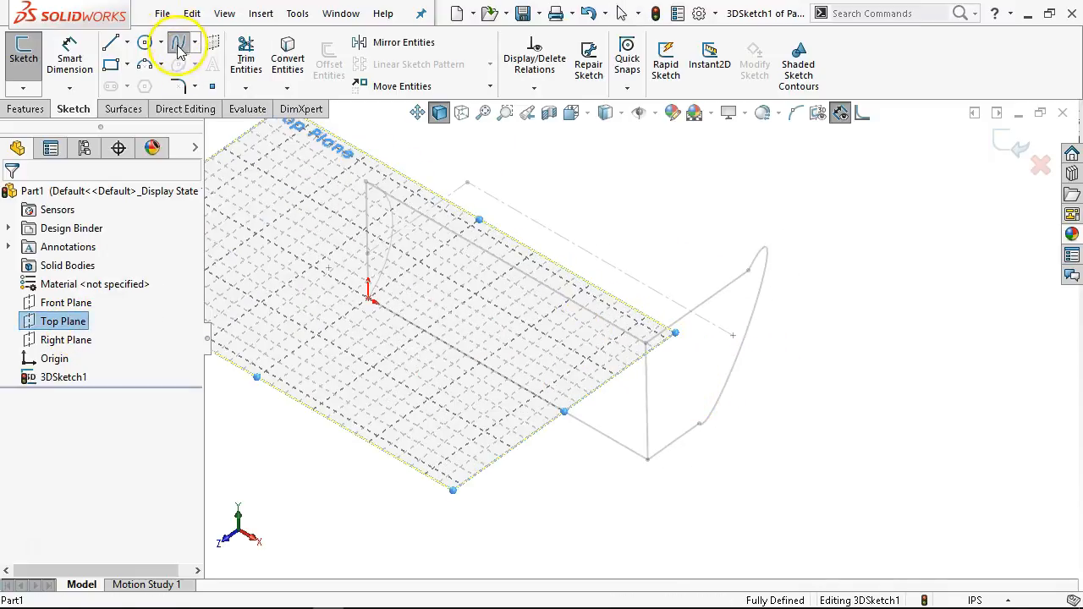
Draw a spline on the Top Plane from the origin through one intermediate point to the free end of the lower Z line
click(369, 298)
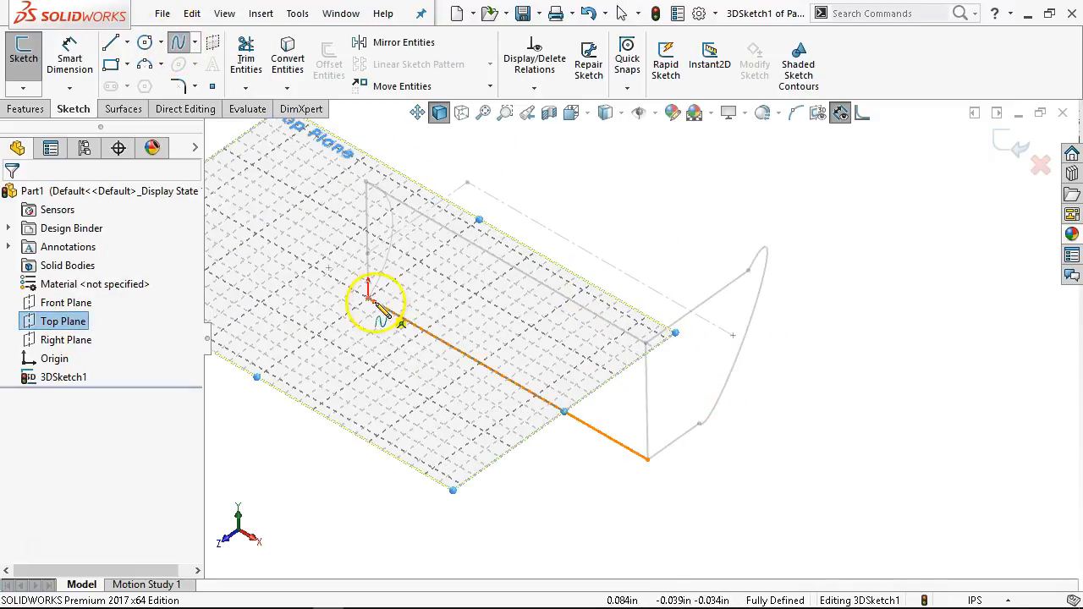
click(501, 302)
double_click(697, 425)
right_click(842, 374)
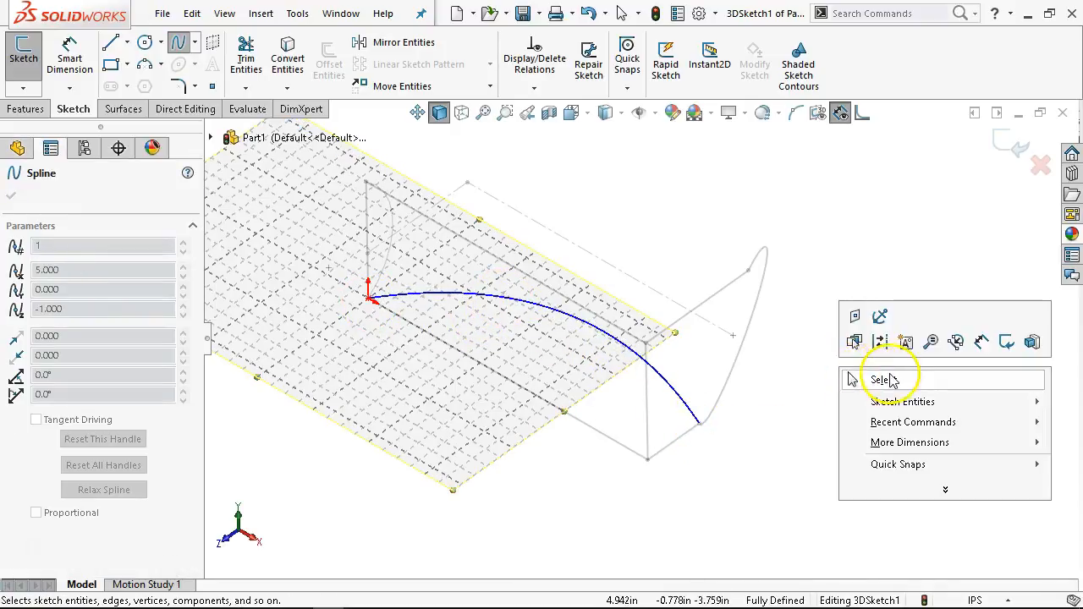
click(867, 380)
Move the spline's intermediate point to about X 2.26, Z -1.53 in on the plane, and delete the spline
click(596, 330)
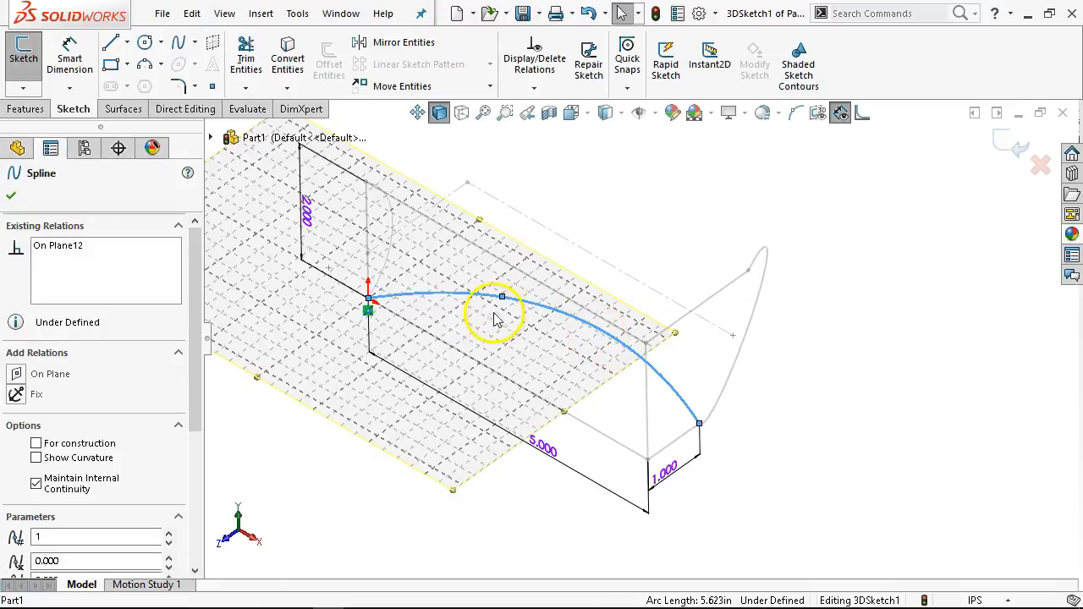
drag(502, 301, 576, 323)
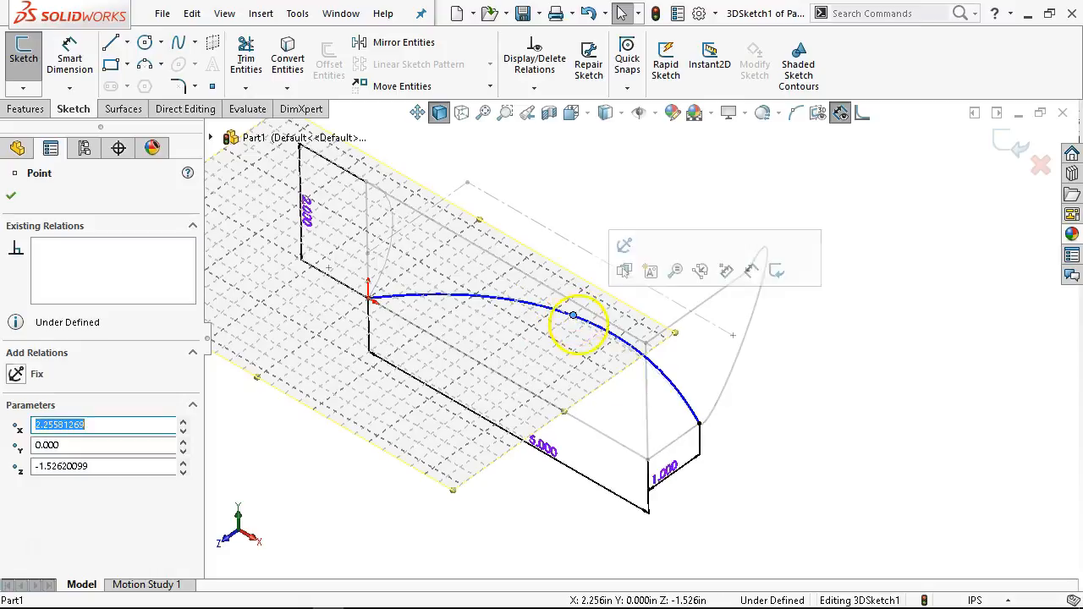
click(824, 381)
middle_drag(812, 355, 790, 302)
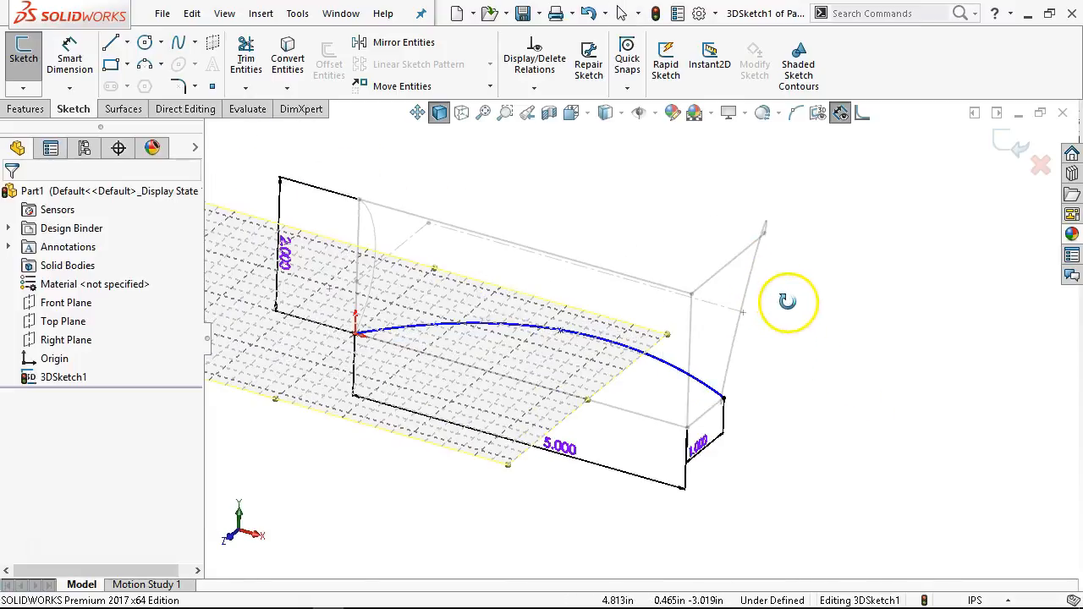
click(649, 367)
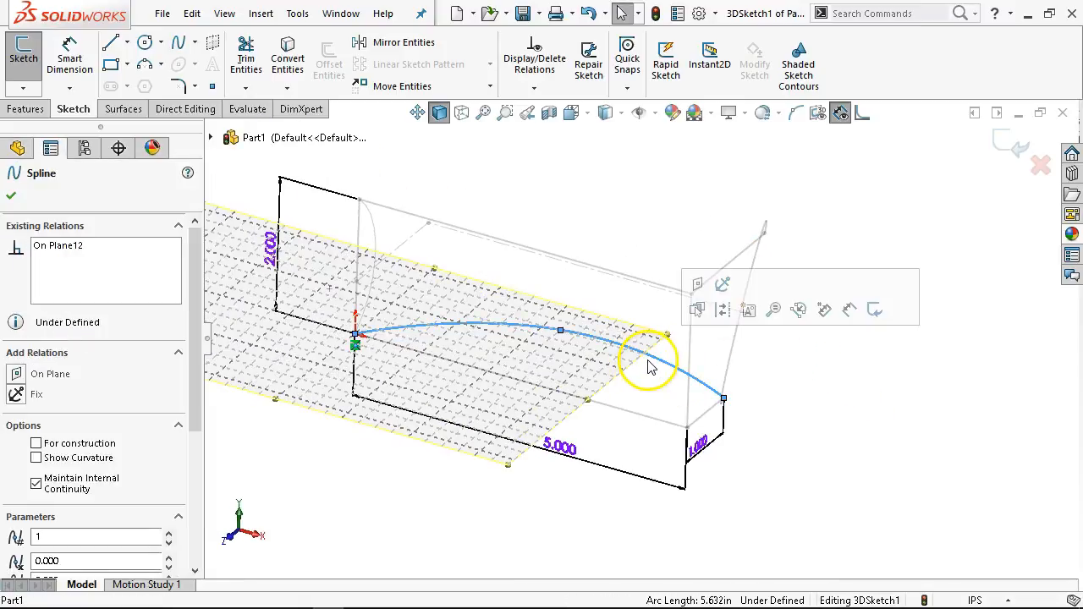
key(Delete)
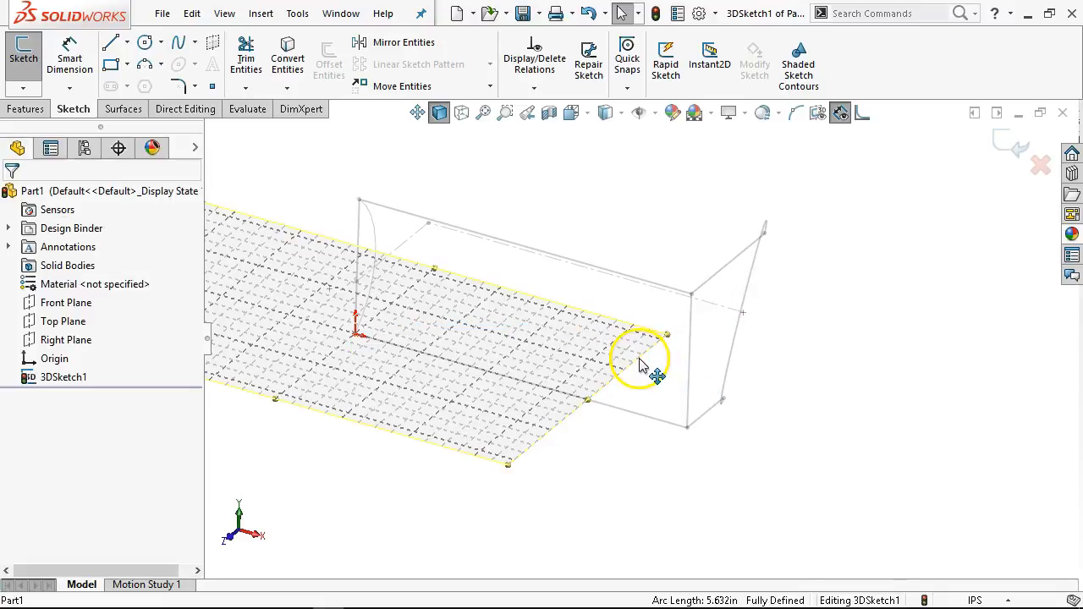
Draw a Bezier style spline on the Top Plane from the origin toward the free end of the lower Z line, with two intermediate control vertices
click(195, 42)
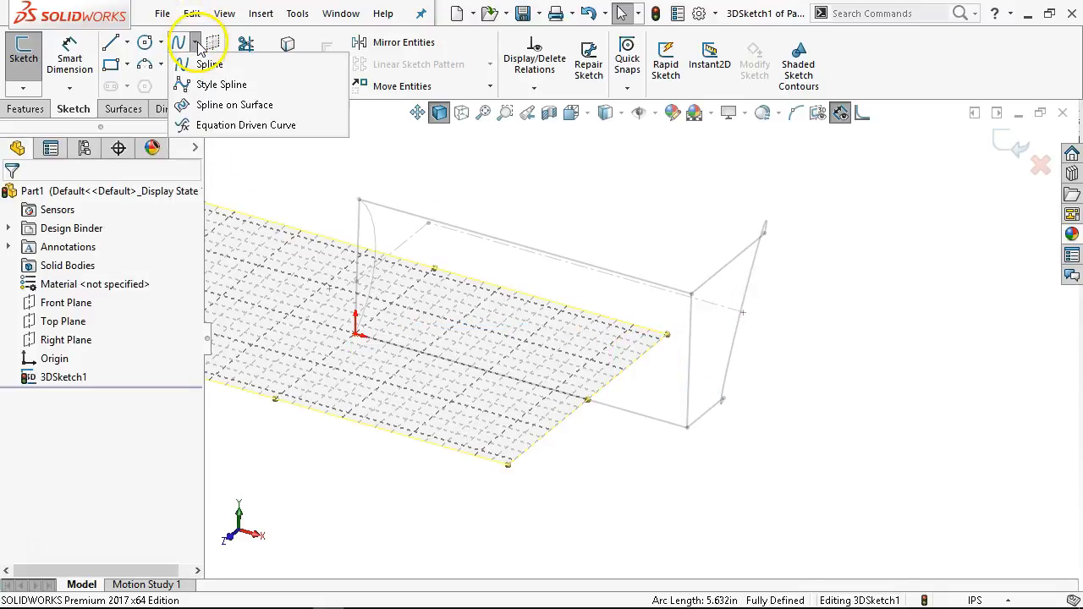
click(220, 84)
middle_drag(483, 326, 442, 357)
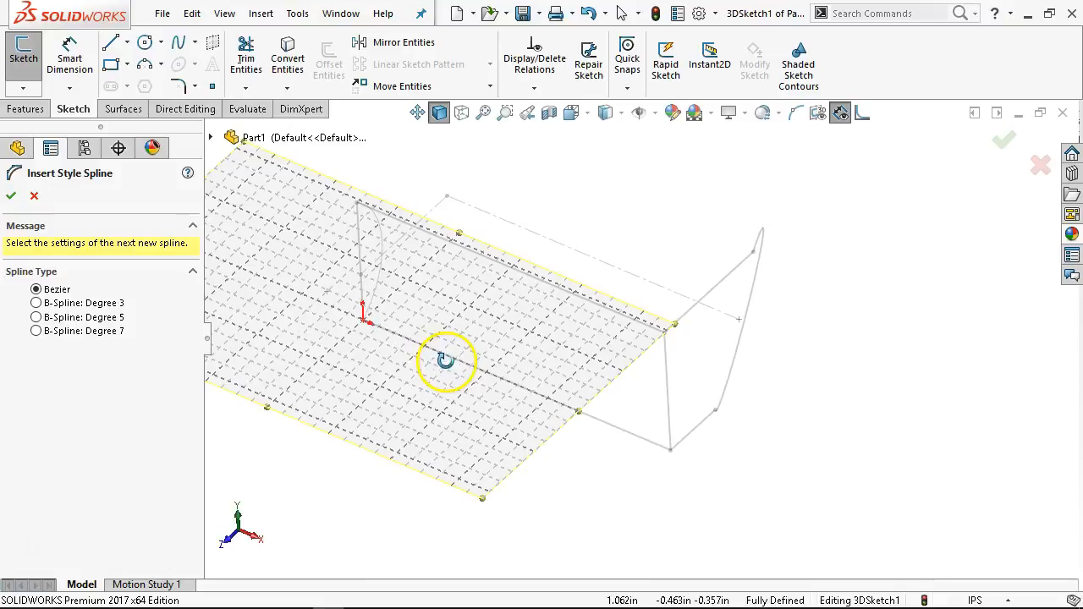
click(363, 320)
click(485, 303)
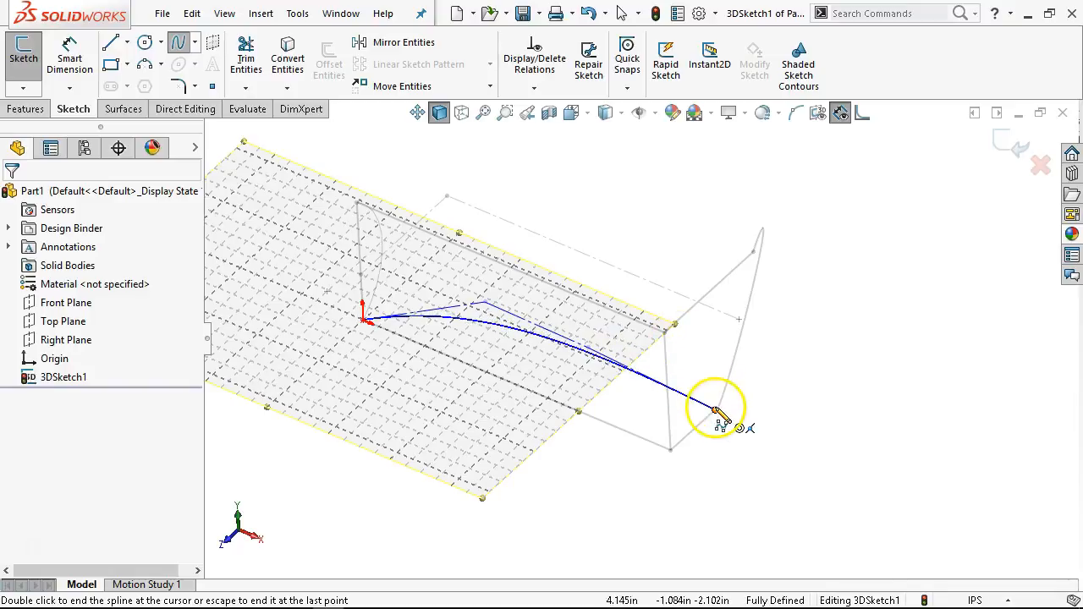
right_click(819, 410)
click(834, 414)
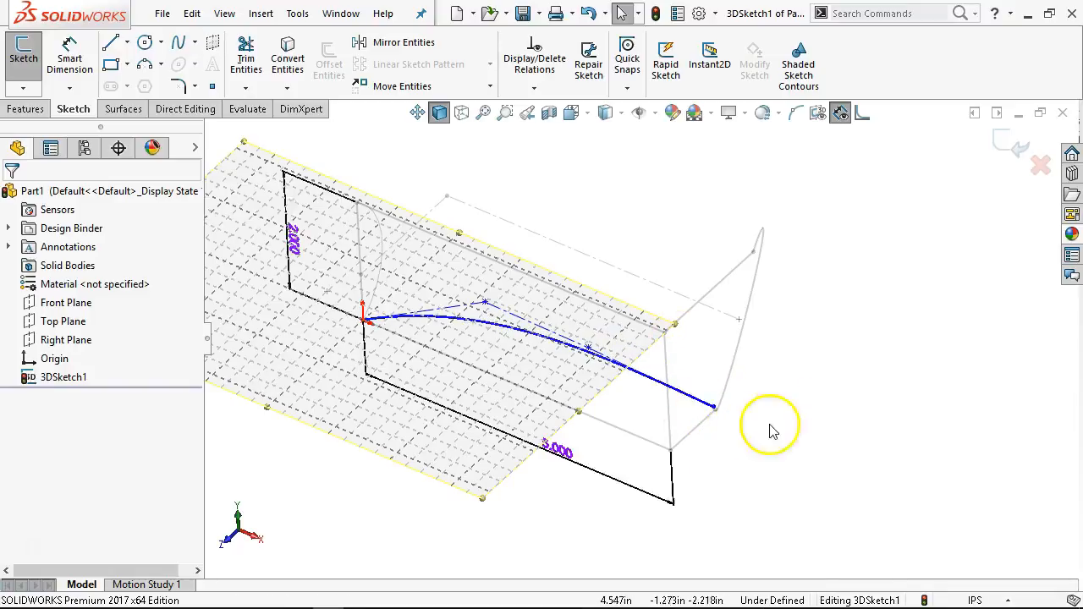
Attach the style spline's loose end to the lower Z line's free endpoint and move its two control vertices to form an S-curve
scroll(554, 411, down, 2)
mouse_move(792, 405)
mouse_down()
mouse_move(821, 418)
mouse_move(785, 417)
mouse_move(802, 409)
mouse_up()
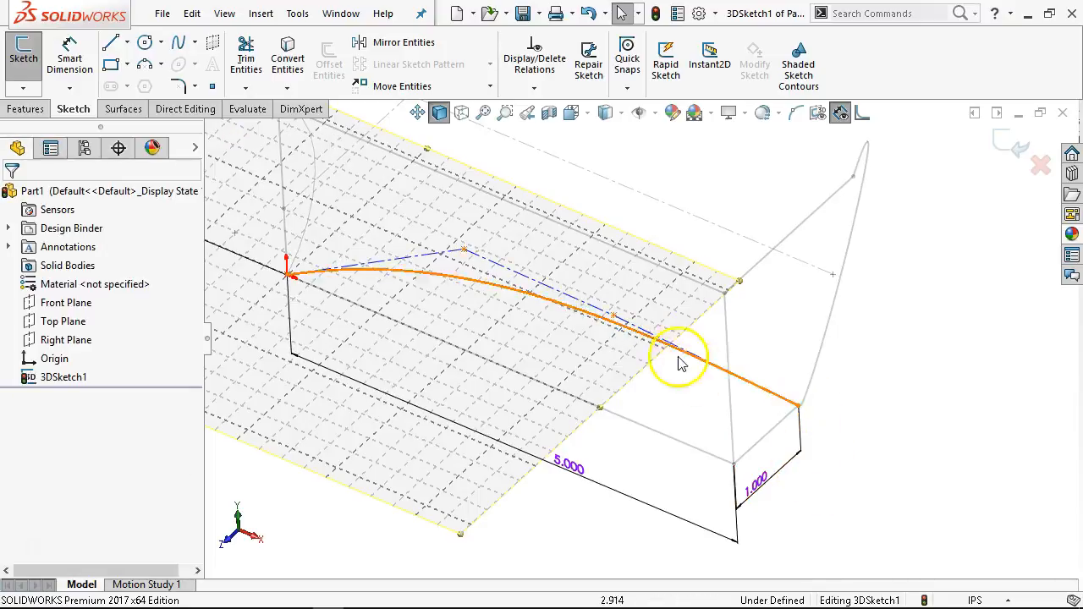
drag(615, 317, 623, 375)
drag(463, 250, 507, 222)
Deactivate the Top Plane and return to the full 3D sketch, checking the style spline from several angles
middle_drag(508, 223, 901, 365)
click(898, 367)
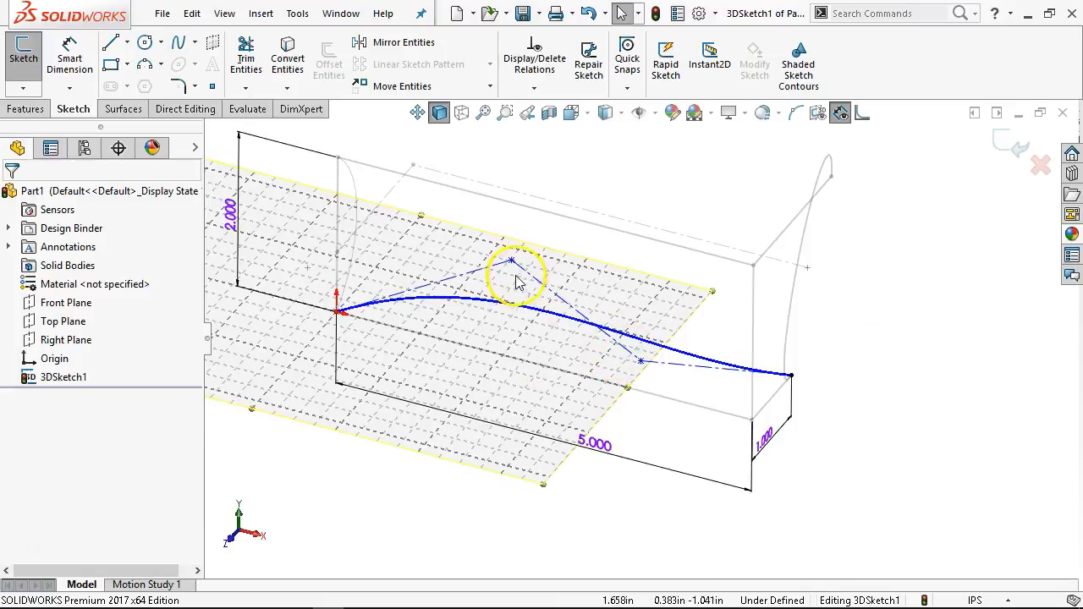
mouse_move(507, 319)
middle_down()
mouse_move(507, 330)
mouse_move(701, 351)
mouse_move(681, 269)
mouse_move(672, 363)
middle_up()
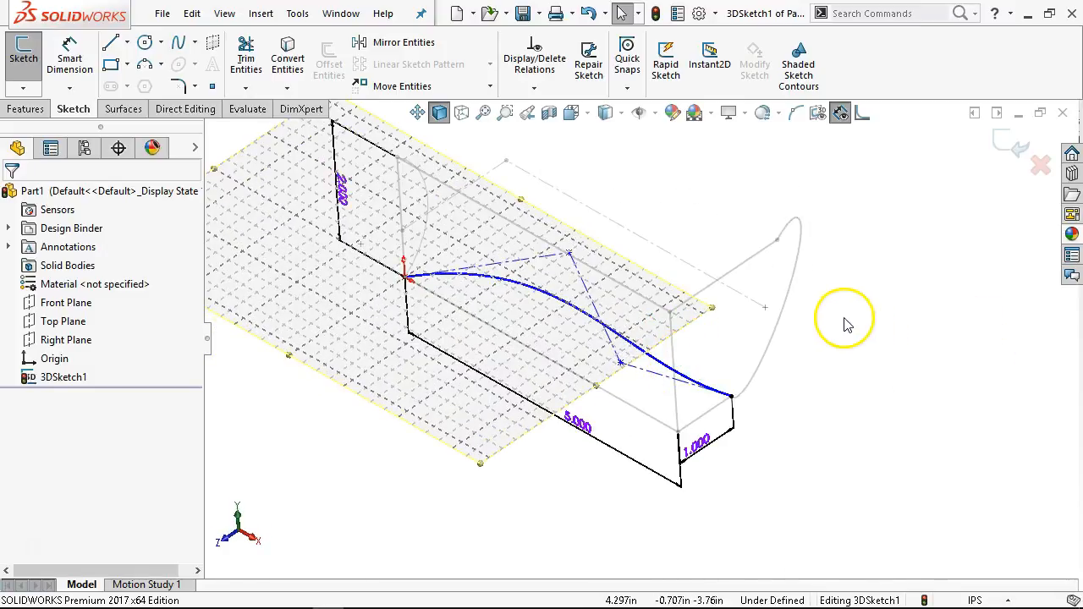
click(848, 321)
middle_drag(848, 321, 851, 285)
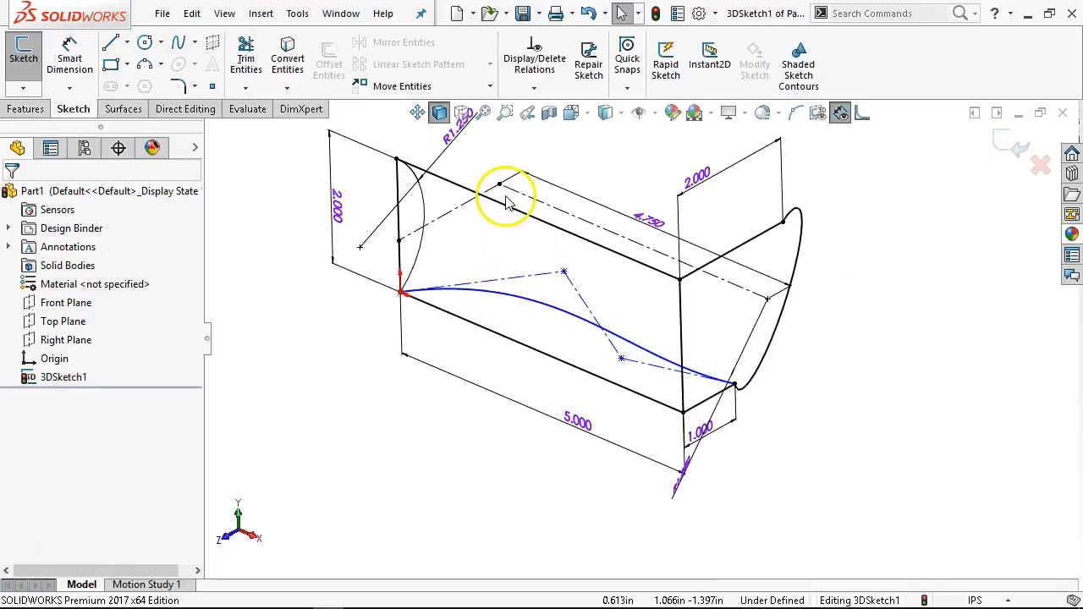
middle_drag(514, 194, 582, 172)
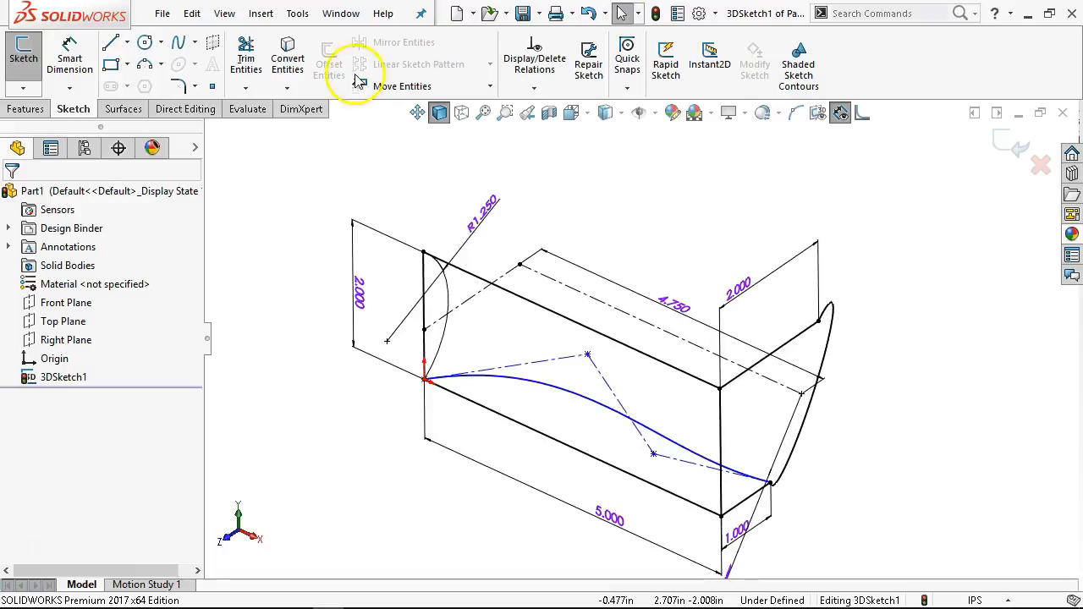
Add a sketch plane parallel to the Top Plane and coincident with the rectangle's upper corner above the origin
click(214, 46)
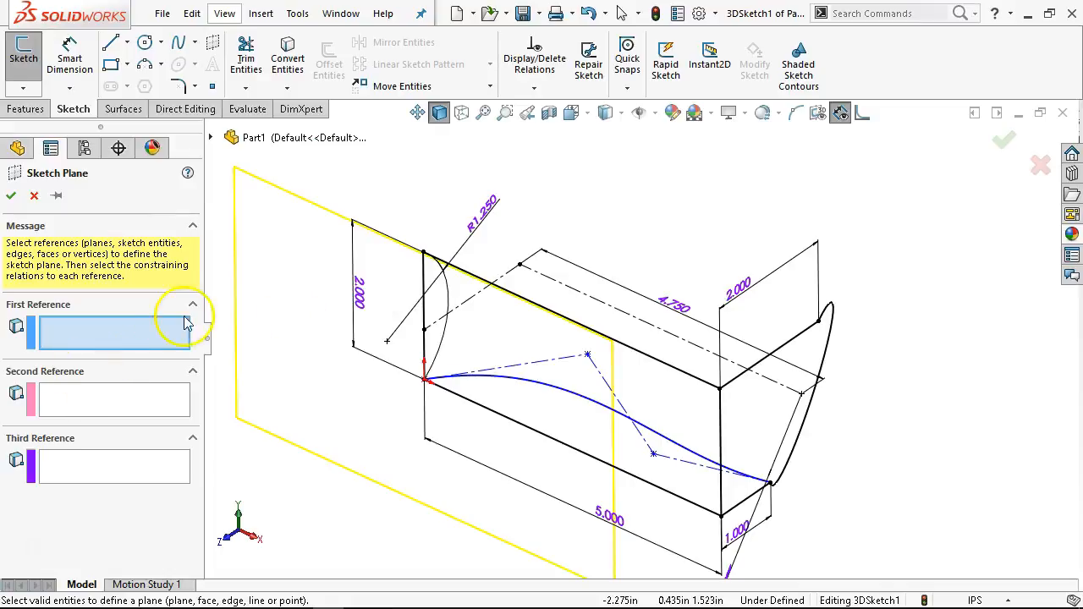
click(210, 137)
click(255, 273)
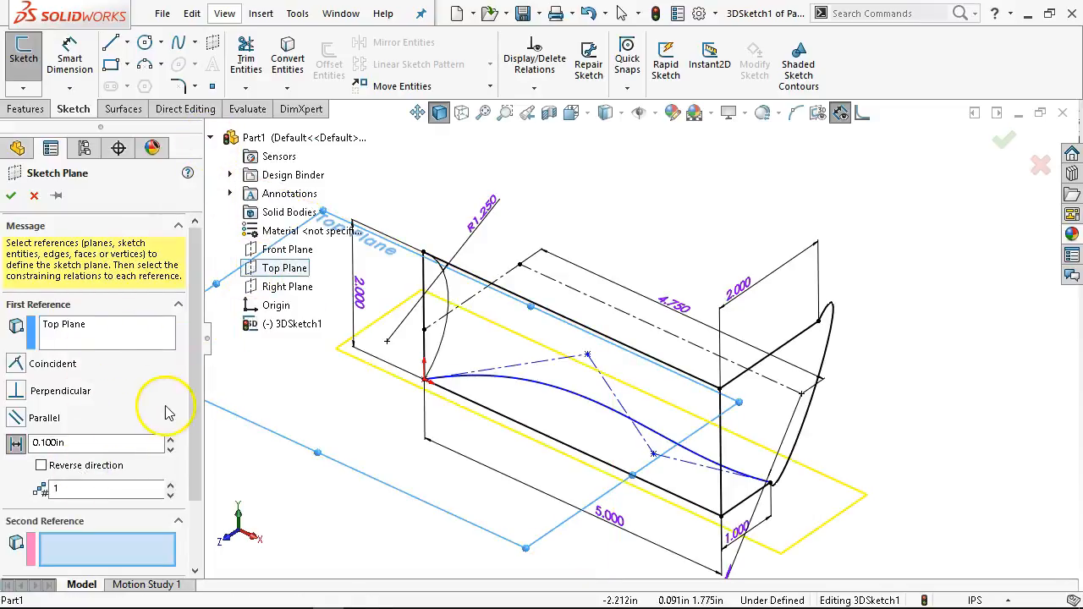
scroll(177, 435, down, 3)
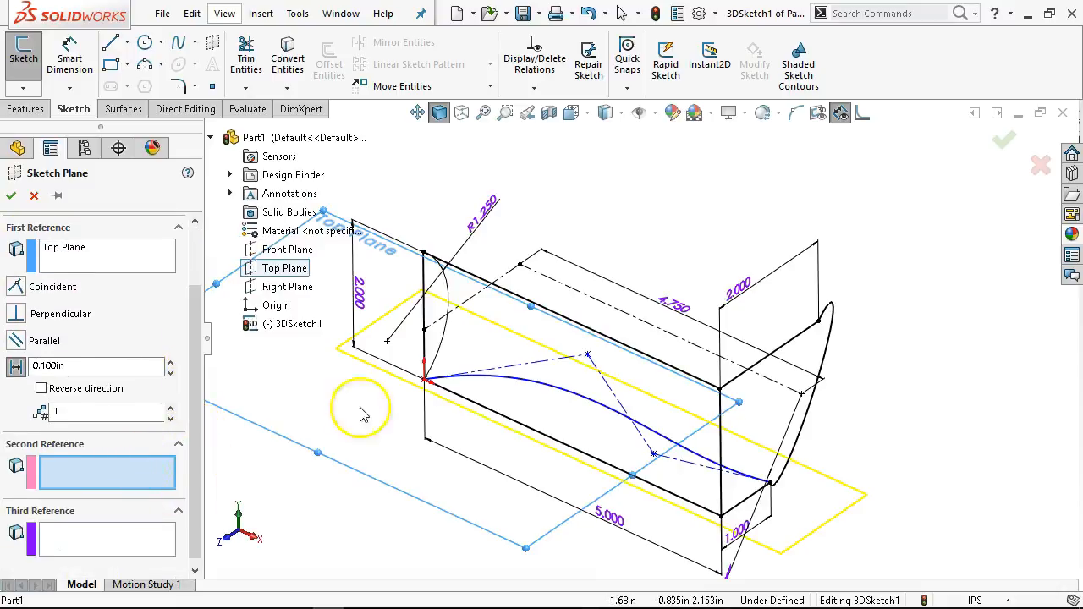
click(424, 253)
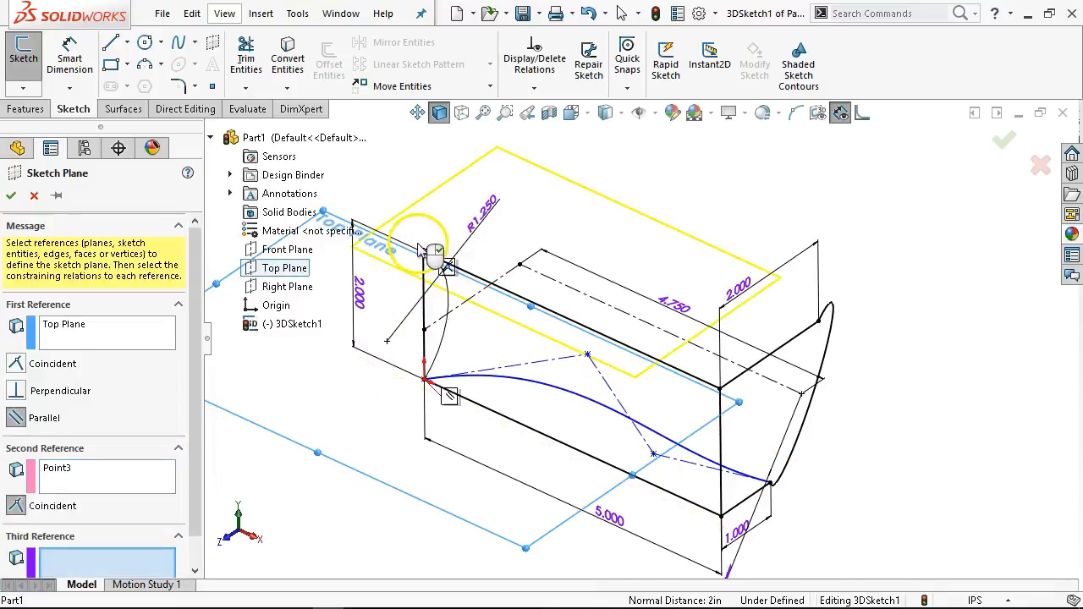
click(11, 196)
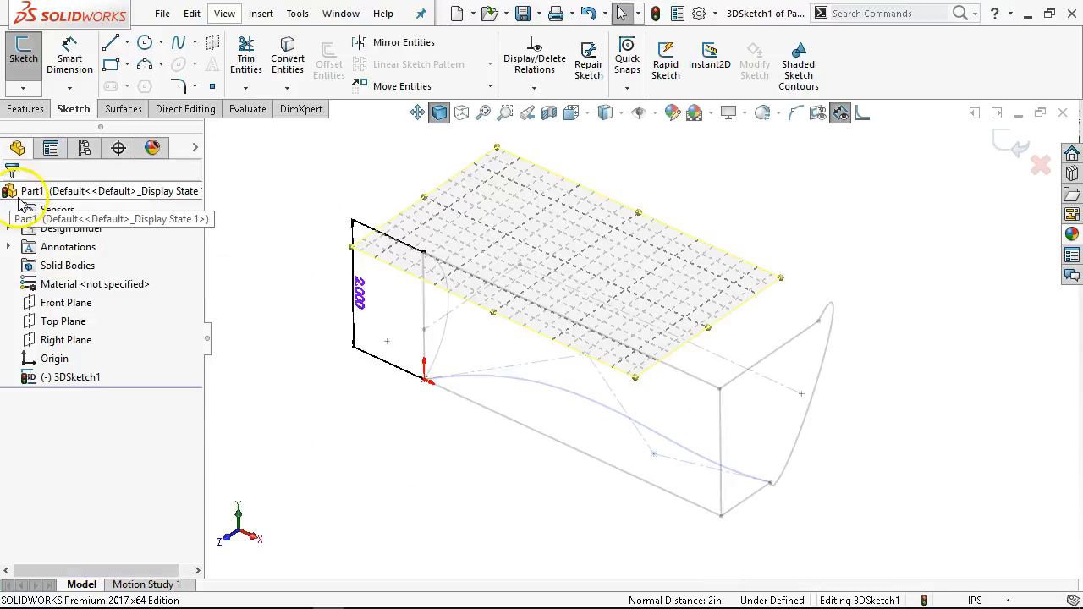
Draw a style spline on the parallel plane from the rectangle's upper corner above the origin to the upper Z line's free endpoint, with two intermediate control vertices
click(196, 44)
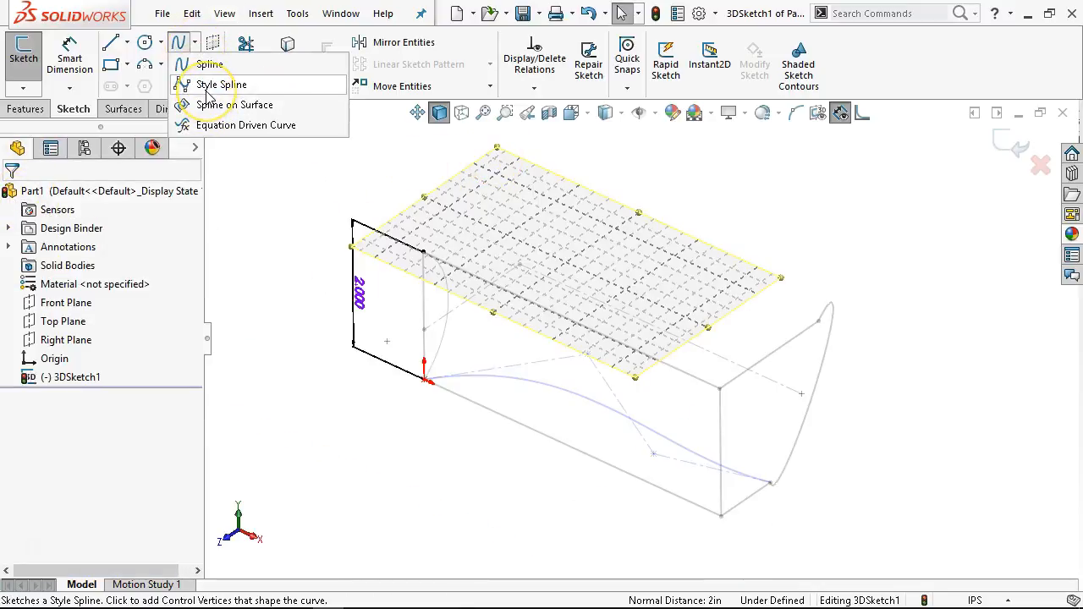
click(497, 208)
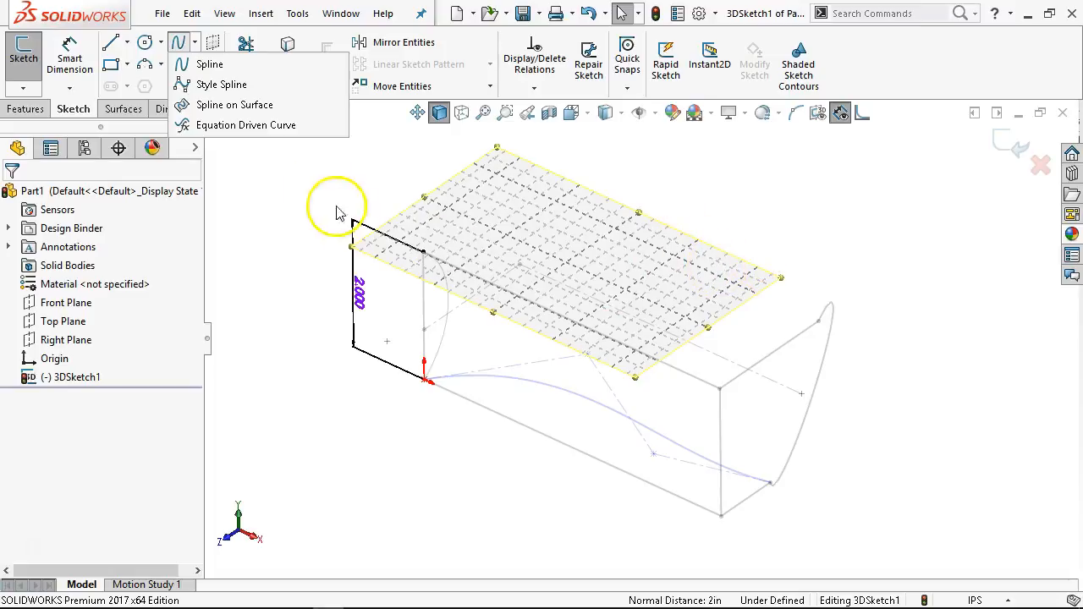
click(219, 86)
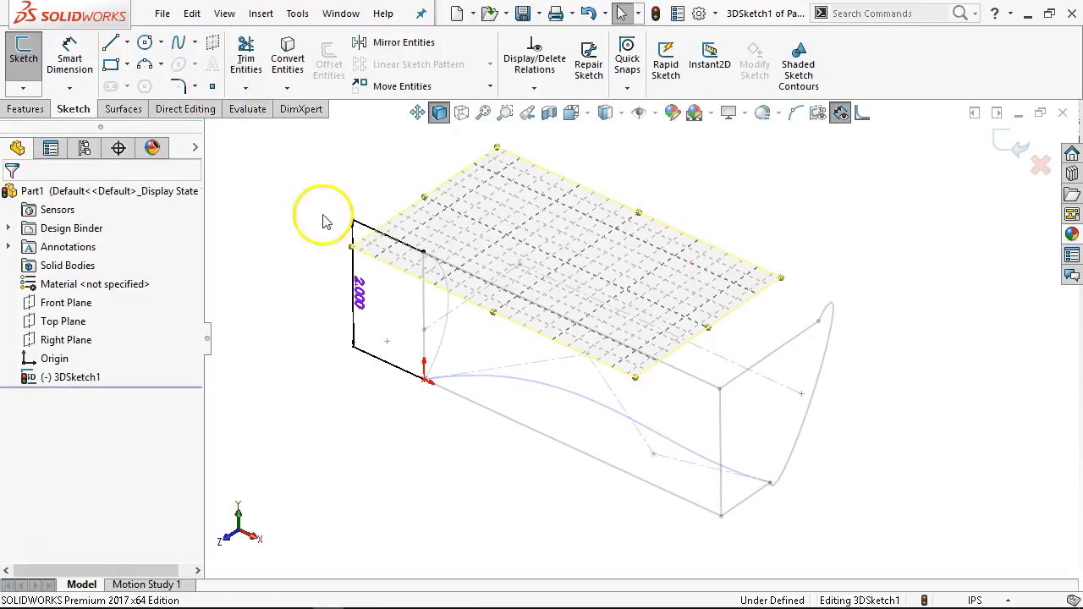
click(424, 253)
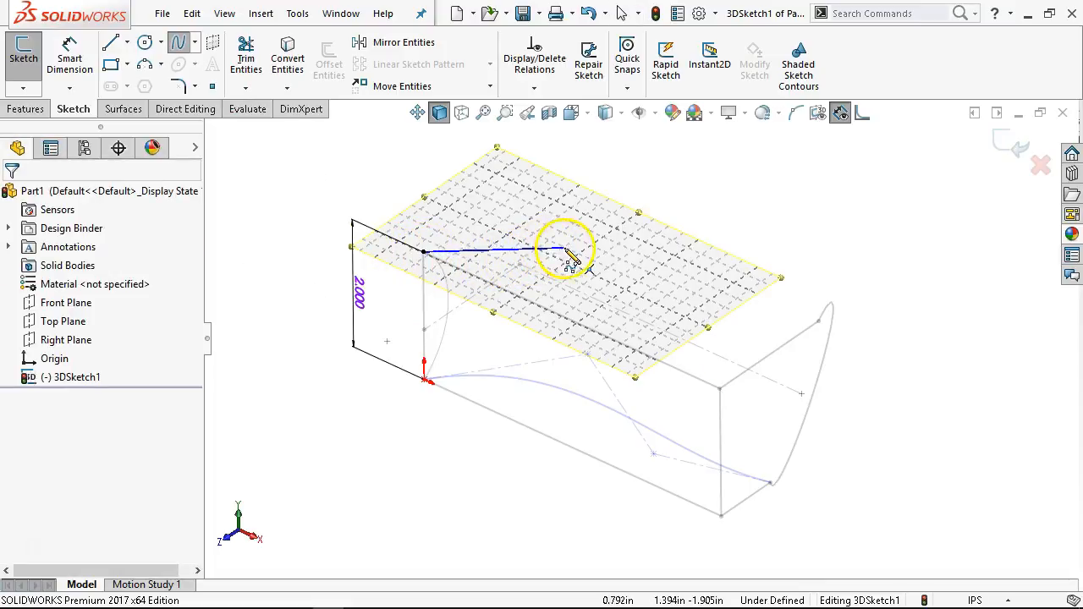
click(593, 250)
click(659, 339)
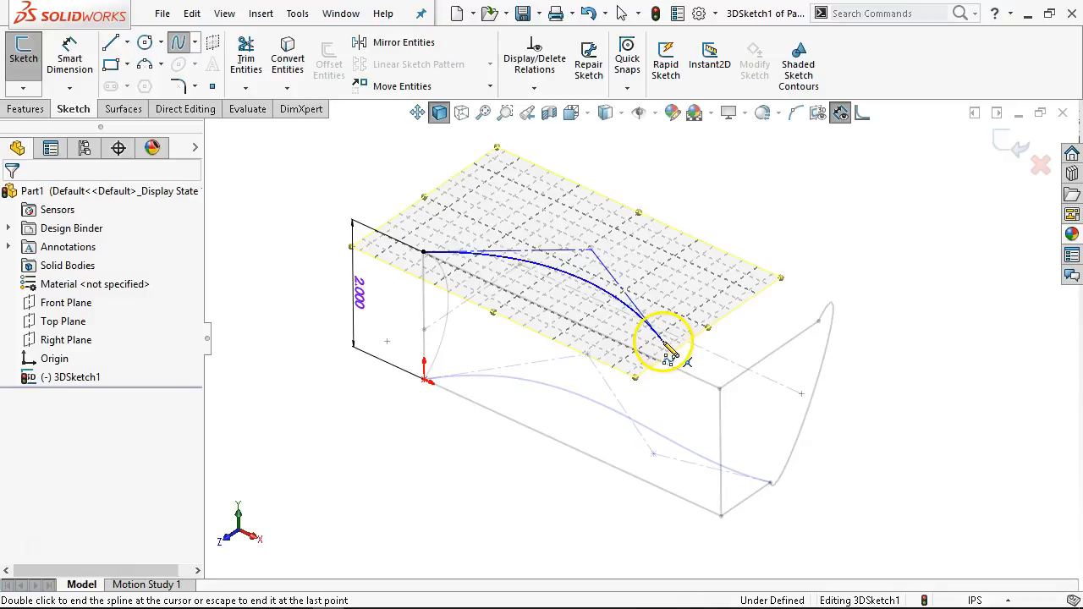
double_click(819, 322)
right_click(778, 193)
click(821, 201)
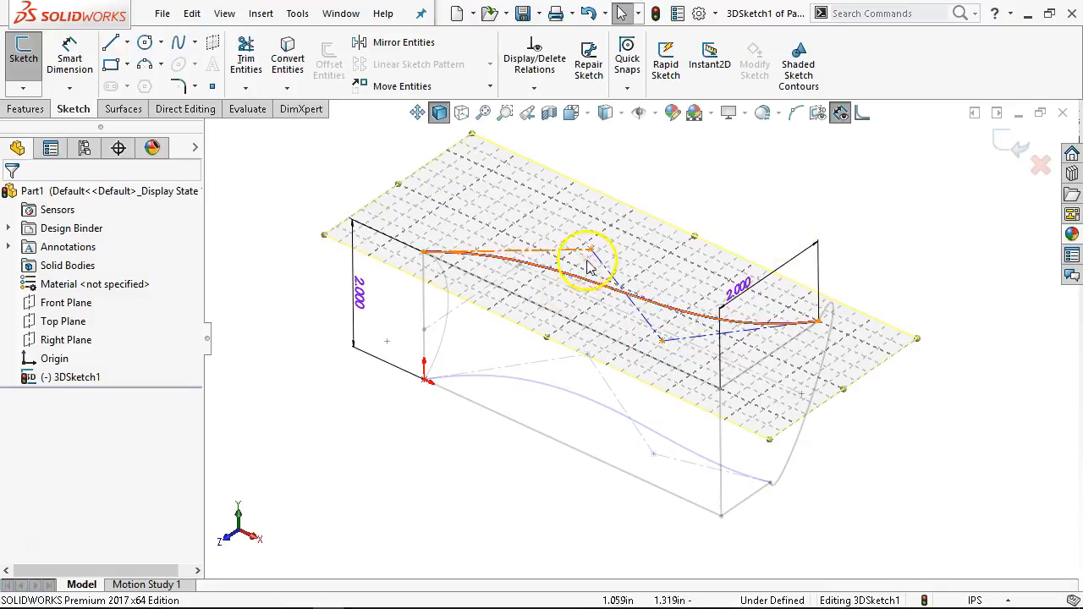
Move the upper style spline's two control vertices farther apart for a stronger S-curve and exit the 3D sketch
drag(592, 252, 589, 181)
click(663, 340)
drag(663, 341, 637, 395)
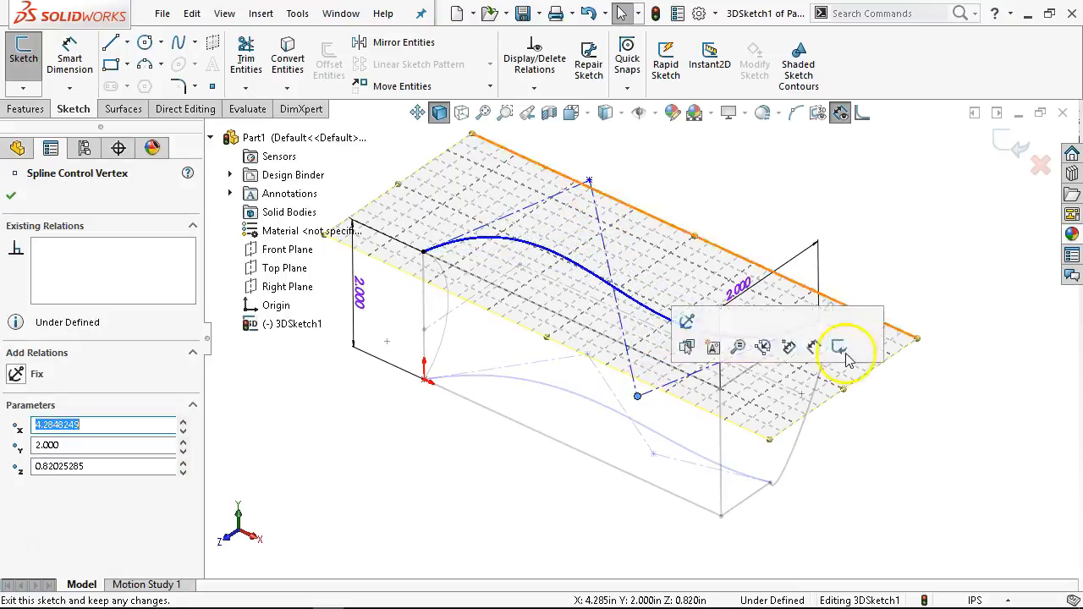
click(1008, 148)
mouse_move(848, 218)
mouse_down()
mouse_move(863, 178)
mouse_move(899, 164)
mouse_move(938, 179)
mouse_move(896, 163)
mouse_up()
mouse_move(896, 163)
middle_down()
mouse_move(853, 194)
mouse_move(855, 218)
middle_up()
scroll(611, 385, down, 1)
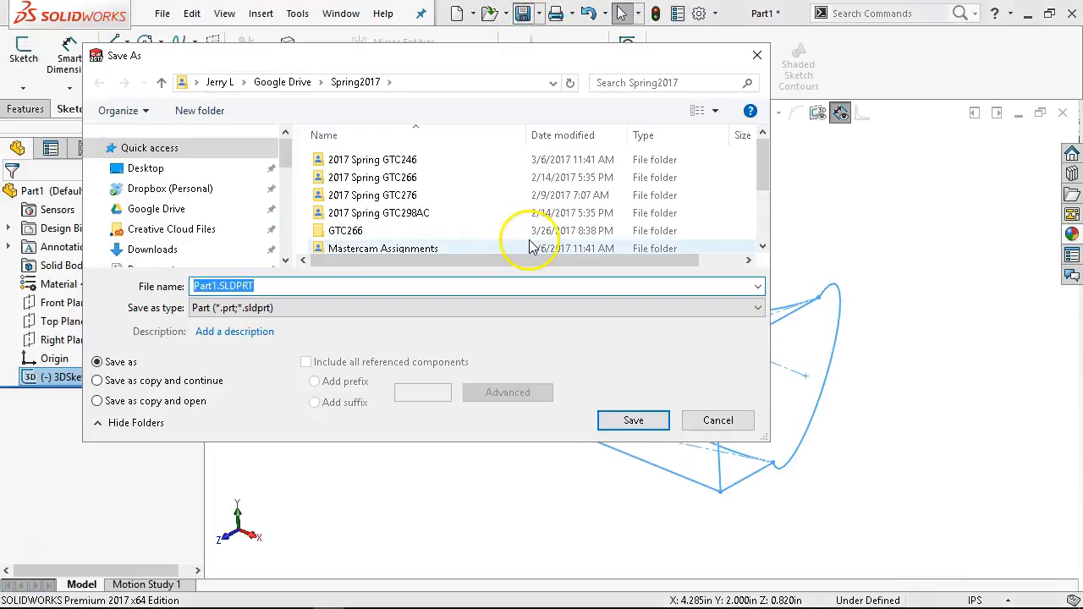
Save the part as 3D Sketch in the 2017 Spring GTC298AC folder
double_click(384, 213)
click(295, 286)
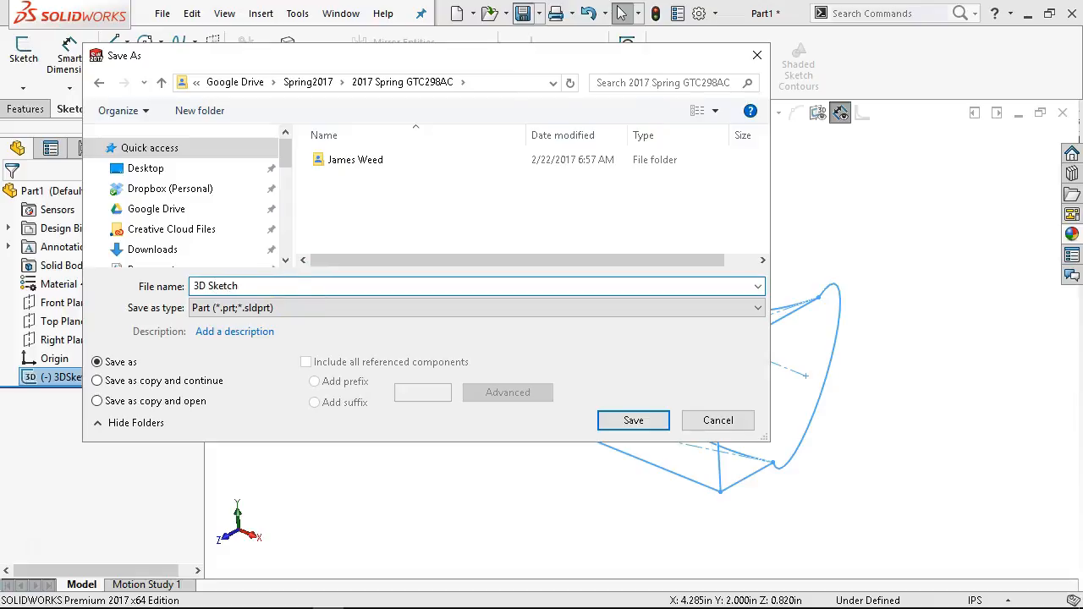
click(632, 421)
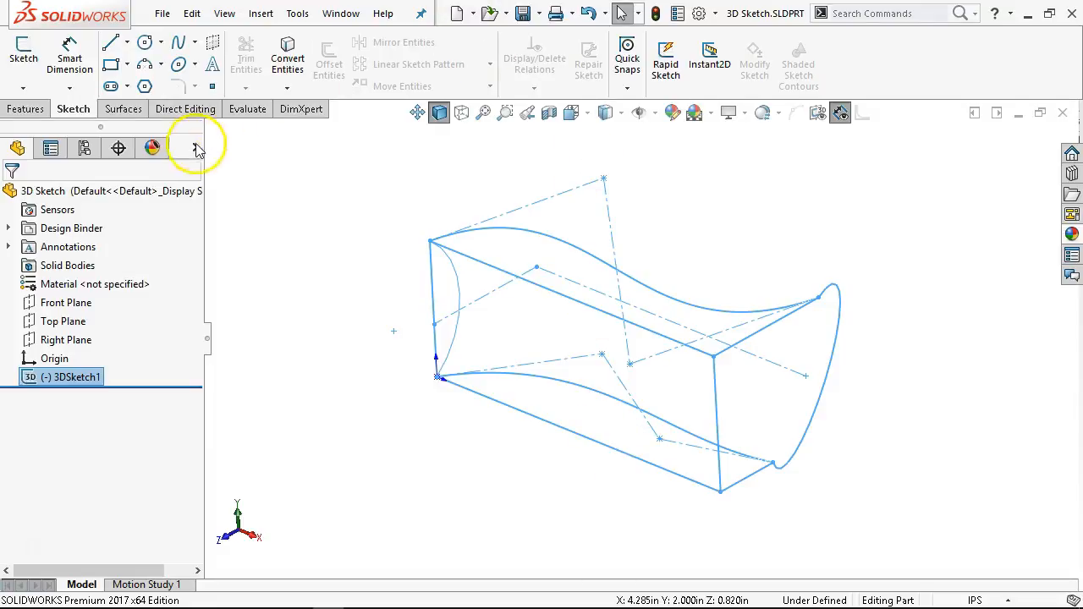
click(25, 110)
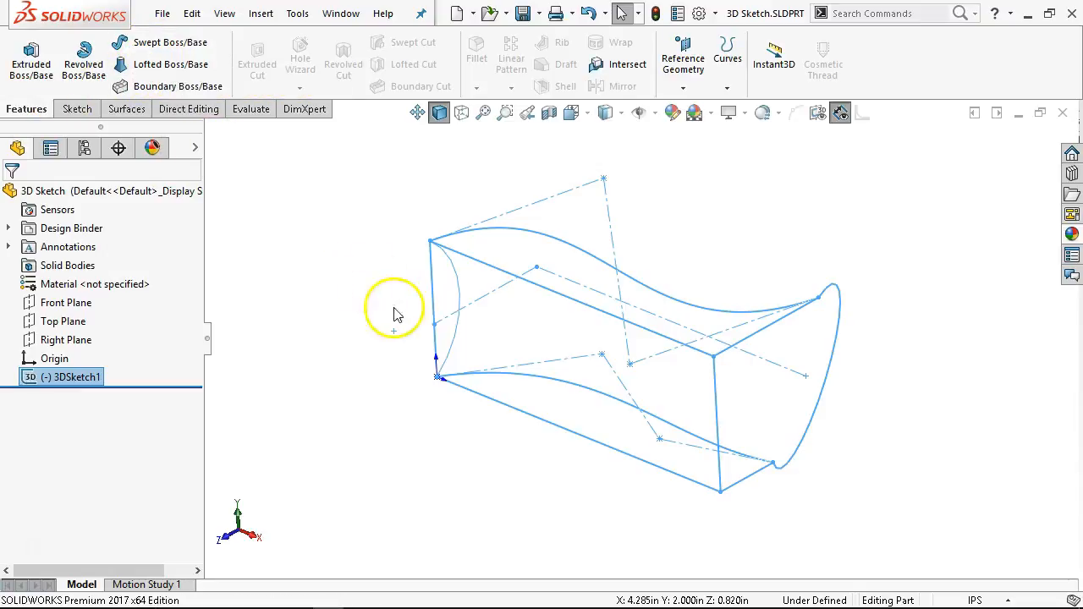
click(455, 335)
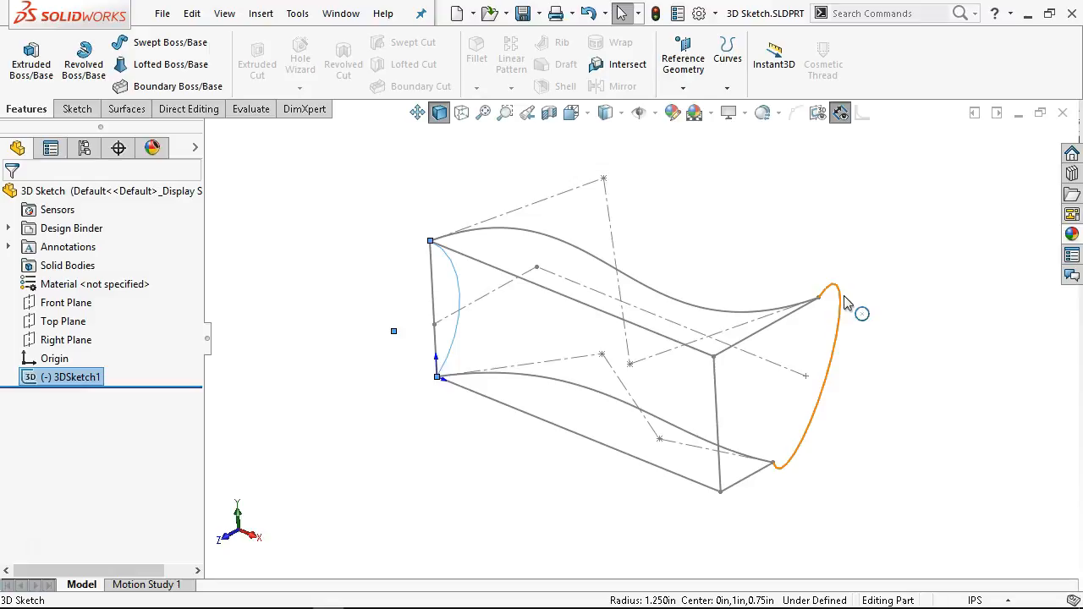
middle_drag(708, 236, 717, 237)
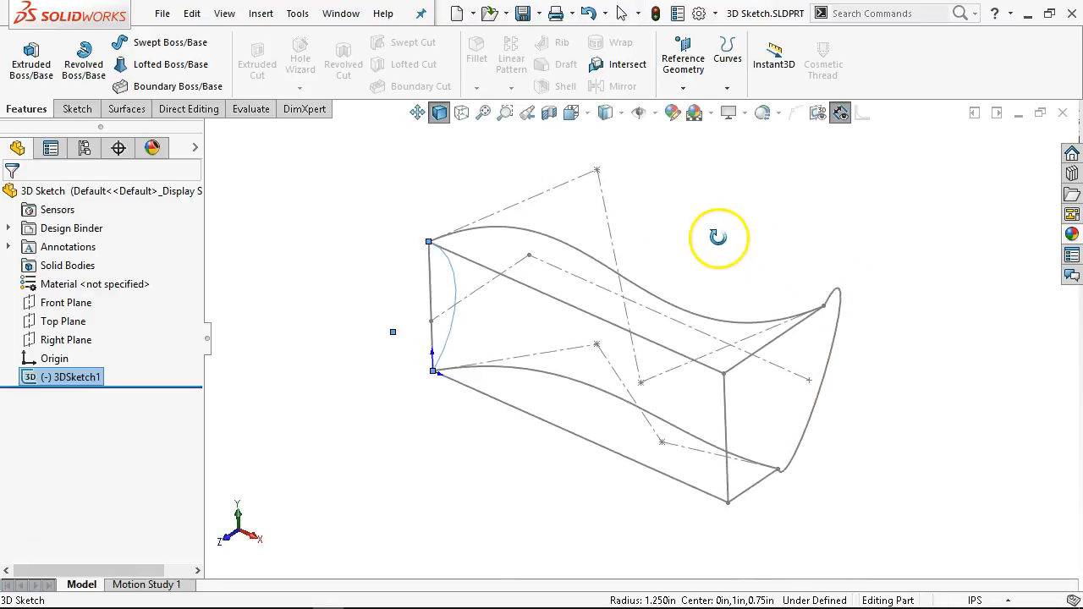
click(157, 49)
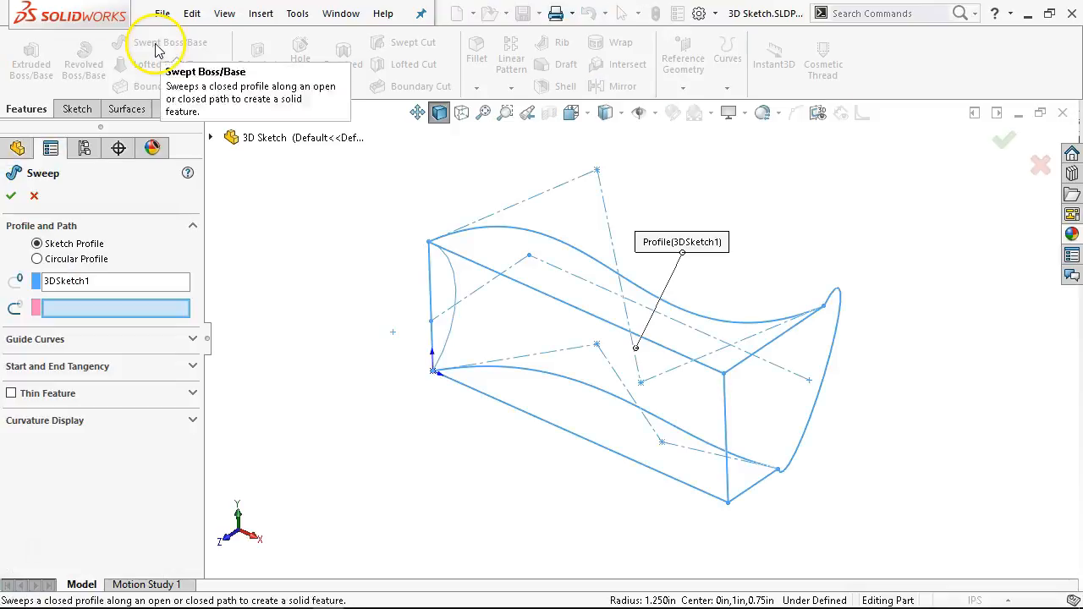
right_click(114, 285)
click(177, 290)
right_click(121, 281)
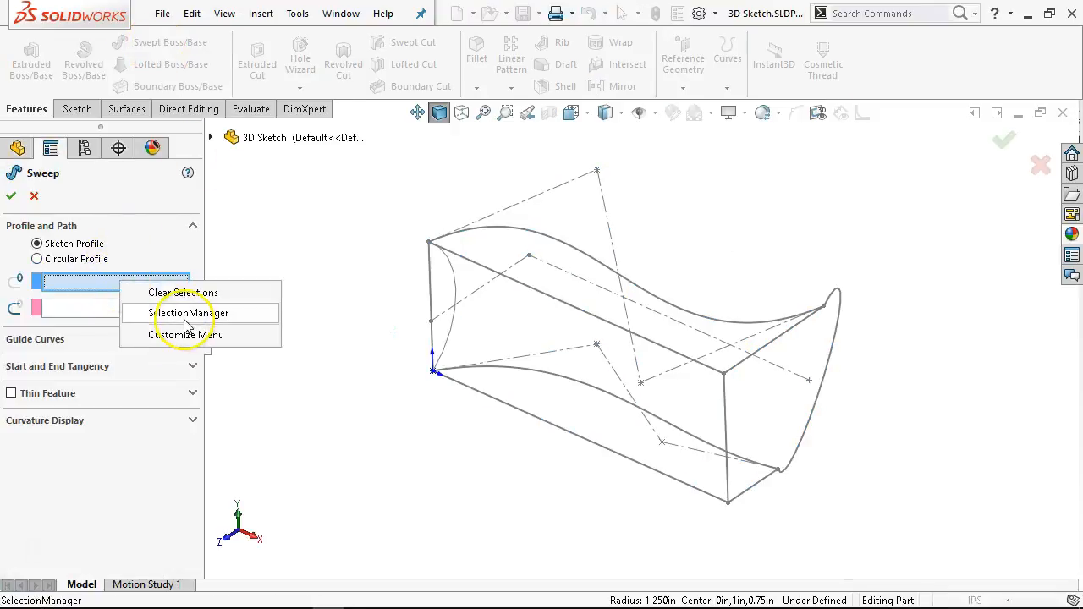
click(185, 320)
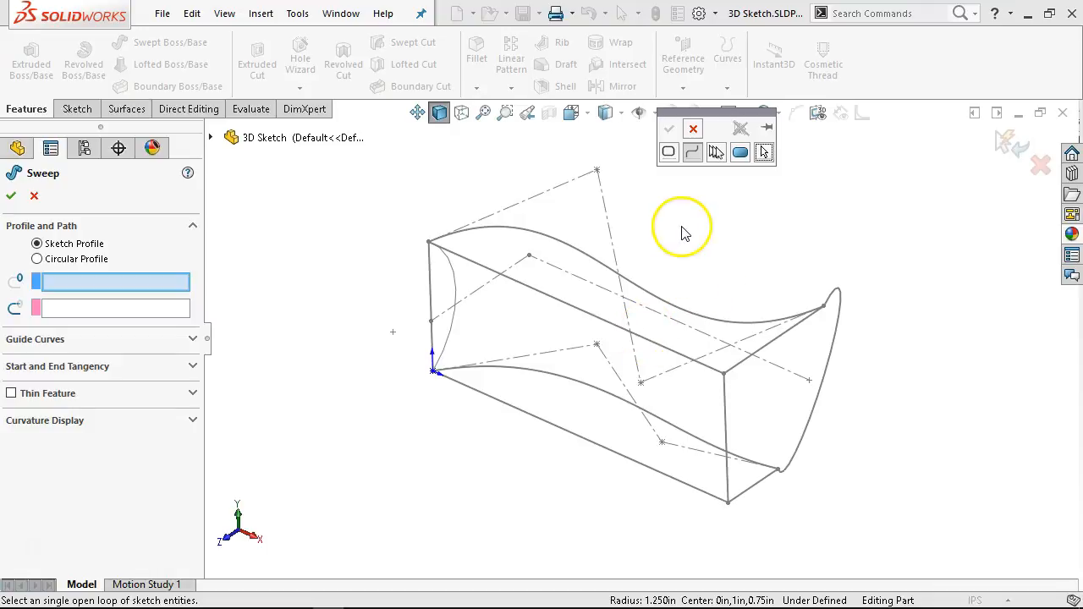
drag(692, 118, 722, 192)
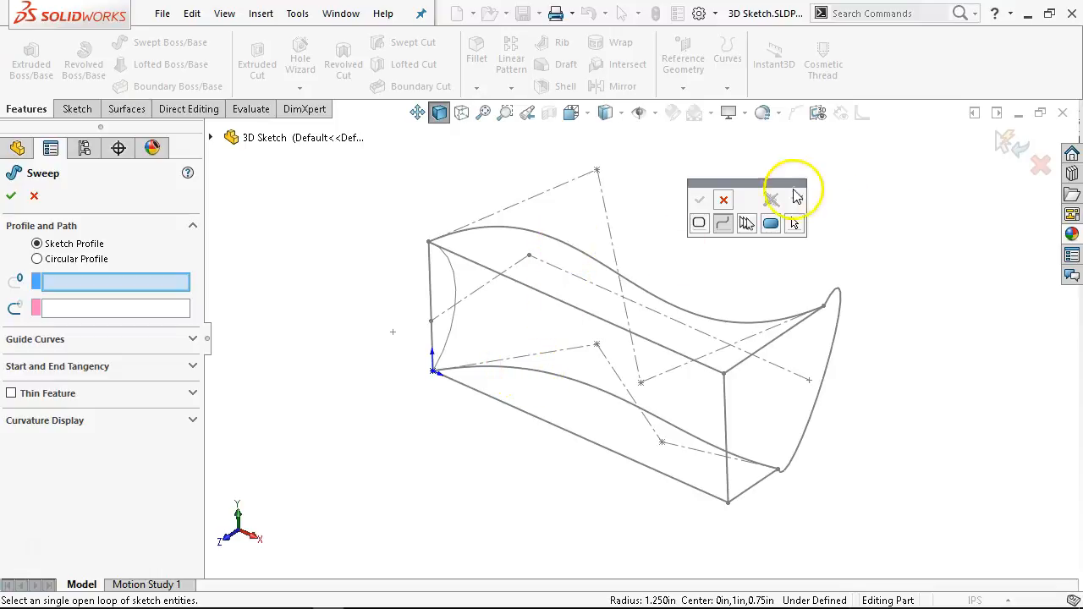
click(723, 201)
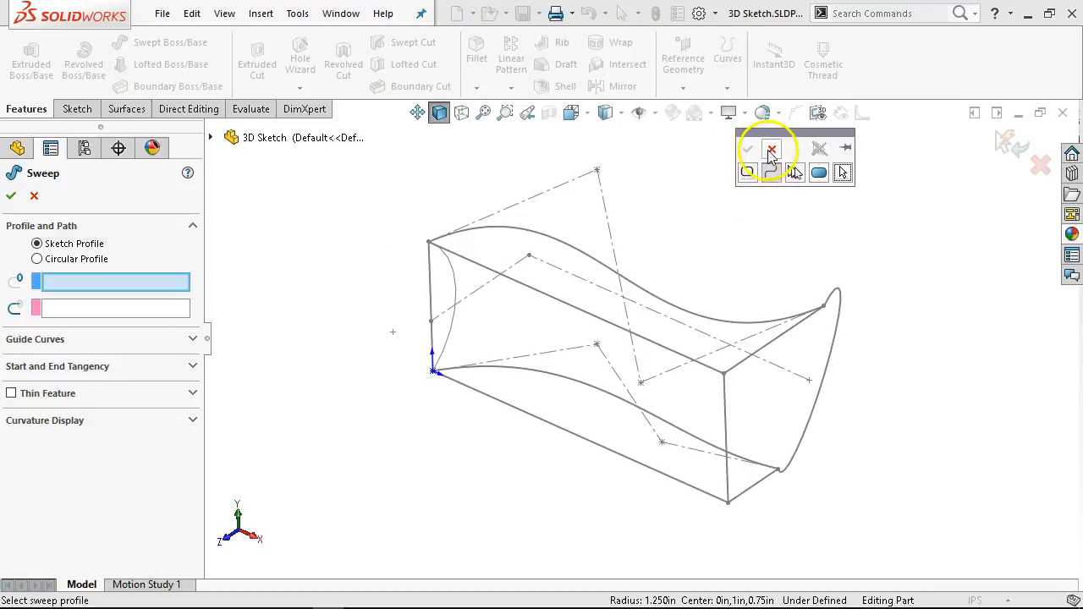
click(770, 152)
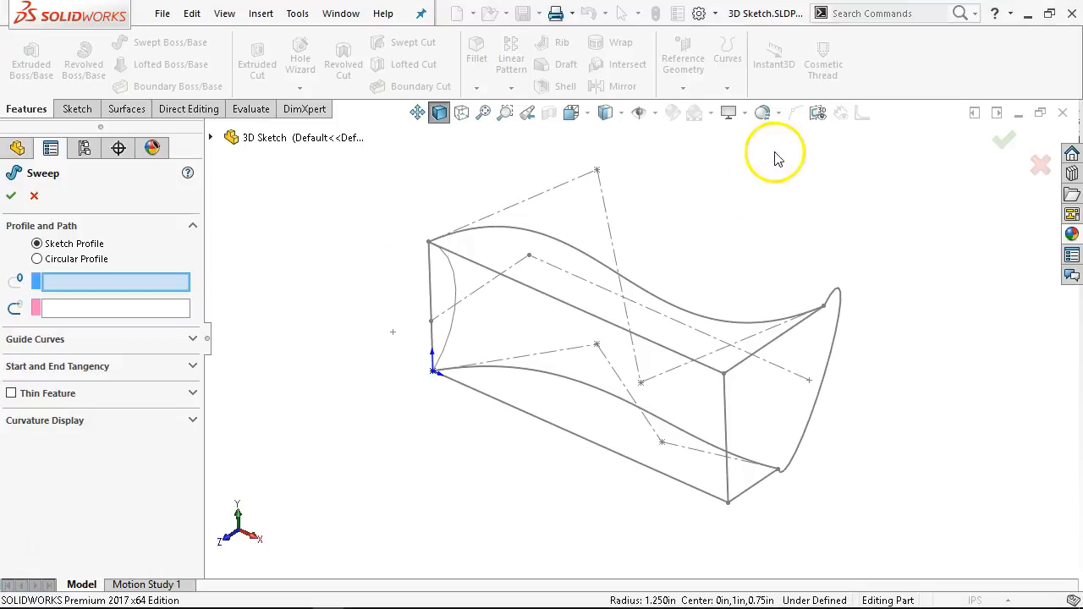
click(34, 195)
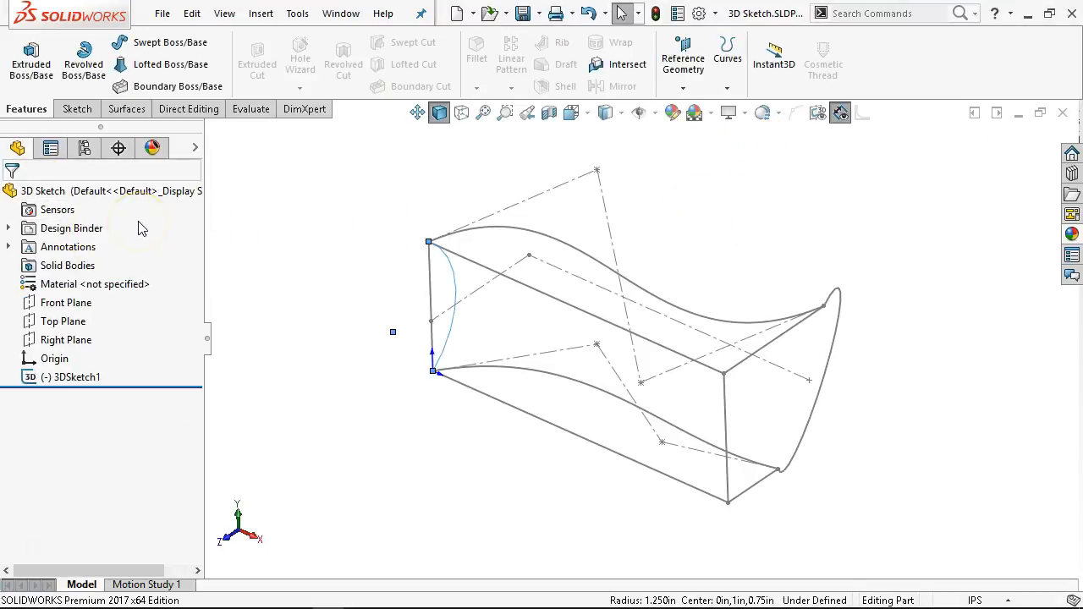
click(76, 110)
click(32, 91)
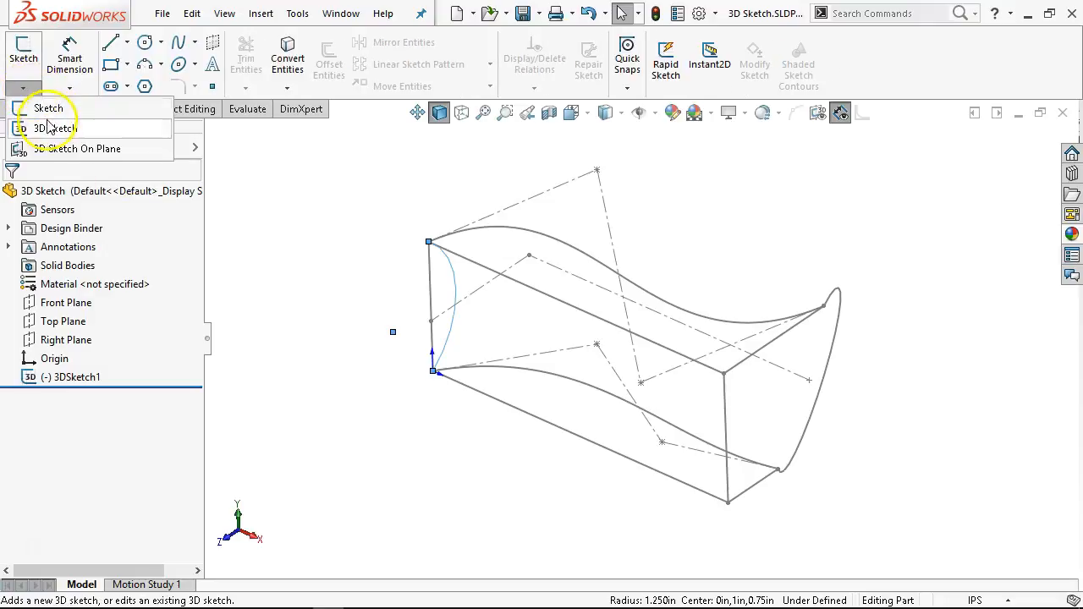
click(50, 128)
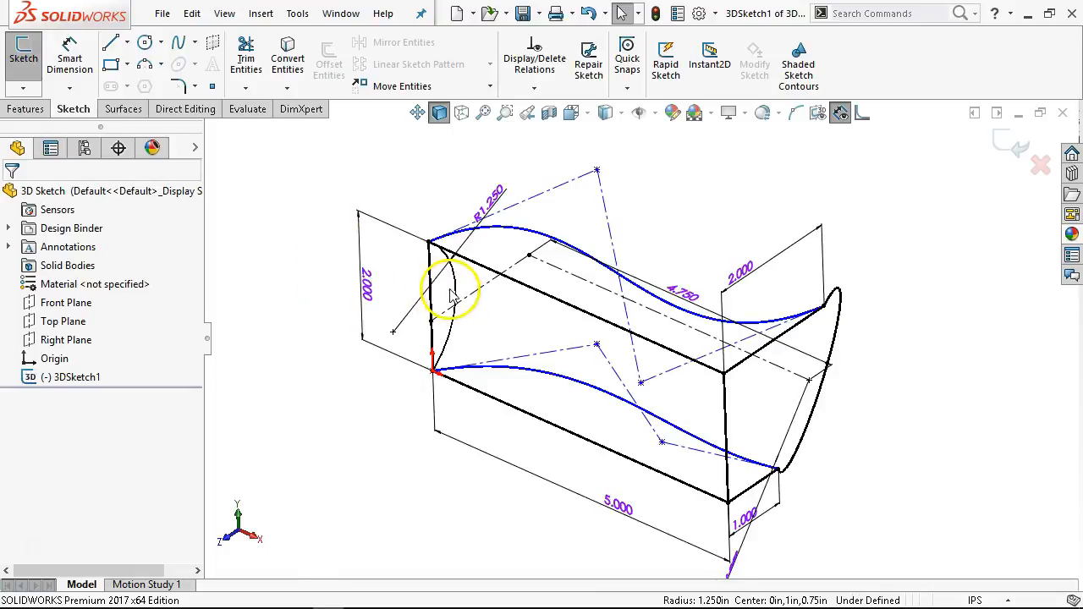
click(1015, 145)
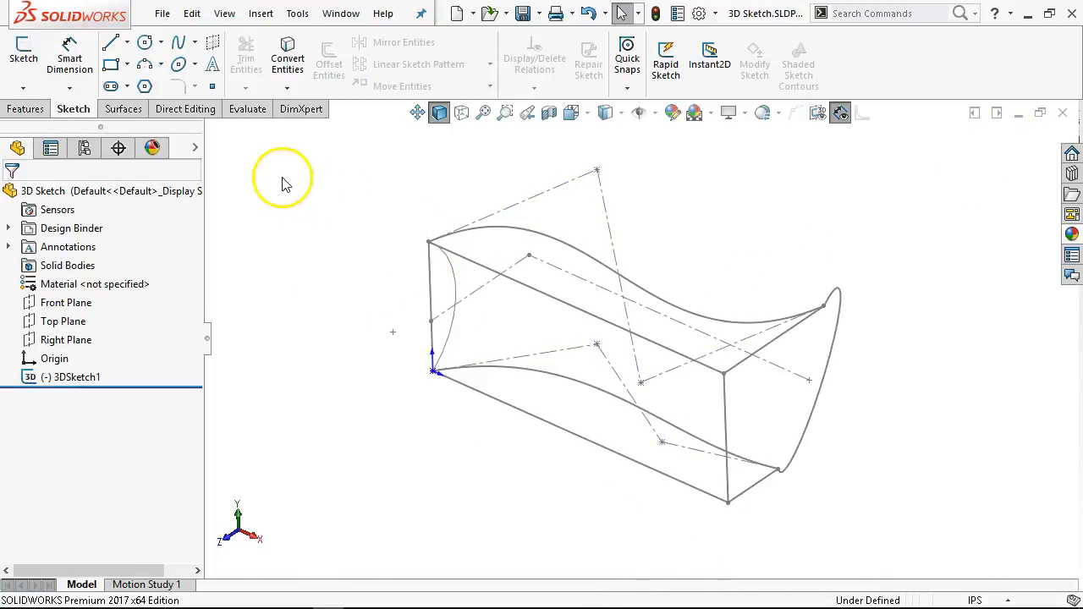
Create a separate 3D sketch containing a converted copy of the arc at the origin end
click(23, 88)
click(38, 127)
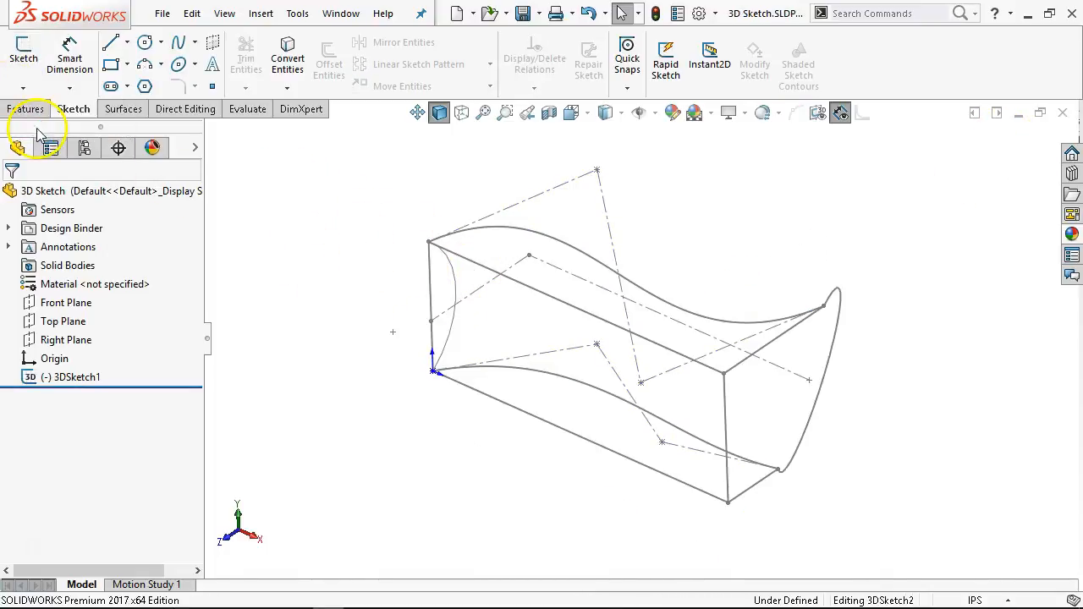
click(450, 279)
click(287, 63)
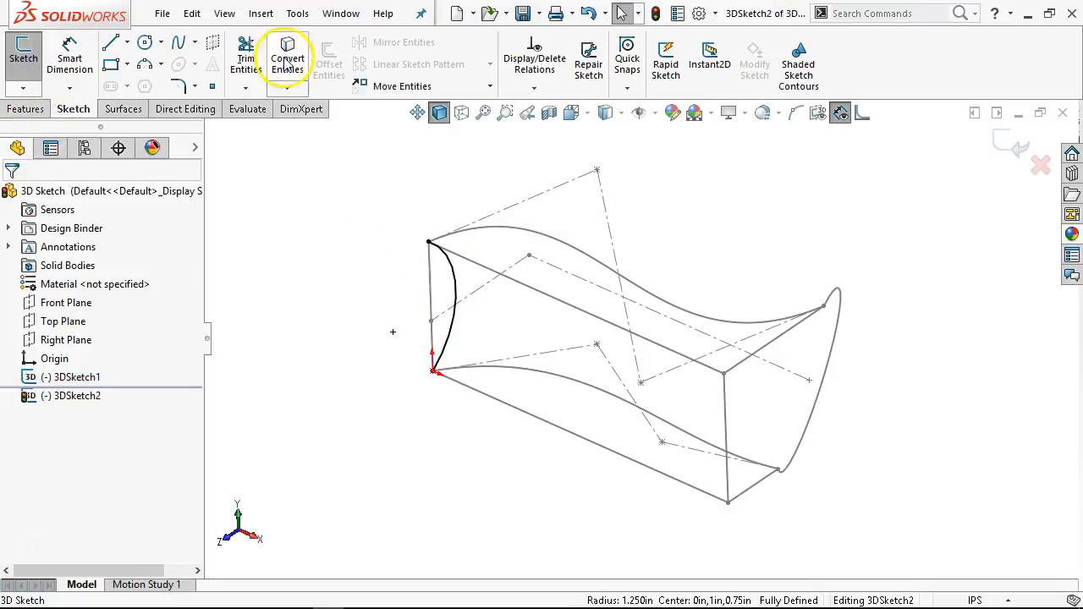
click(1016, 145)
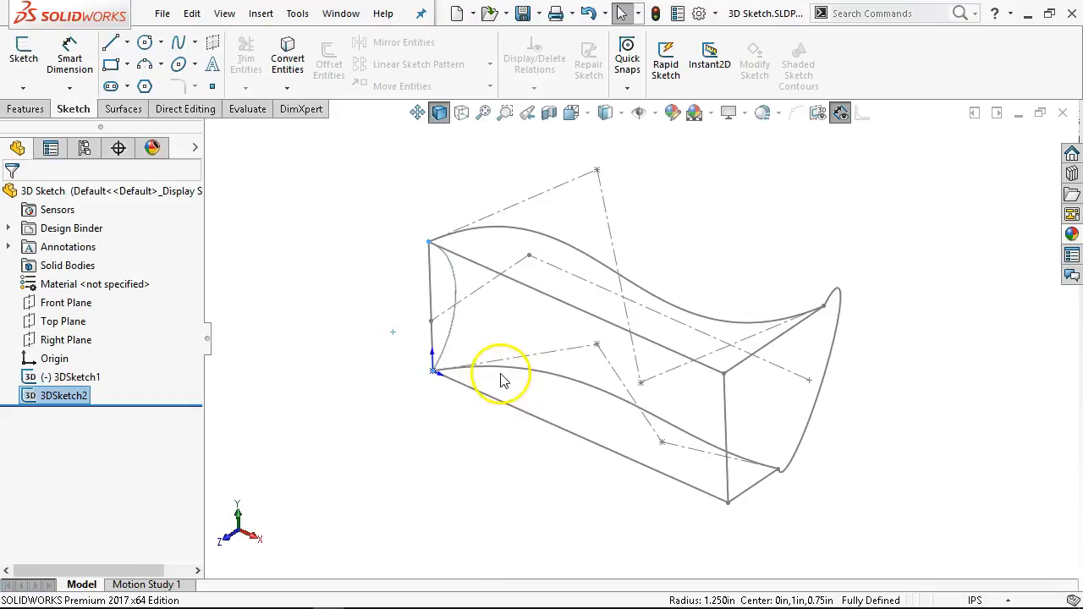
Reopen 3DSketch2, convert the lower style spline into it, and exit the sketch
click(23, 88)
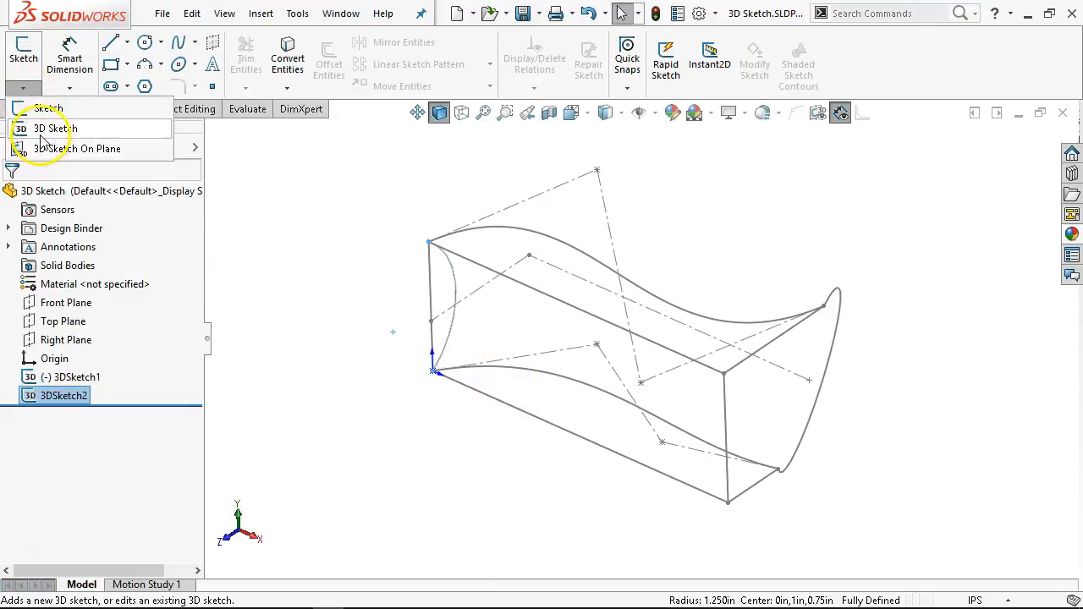
click(39, 126)
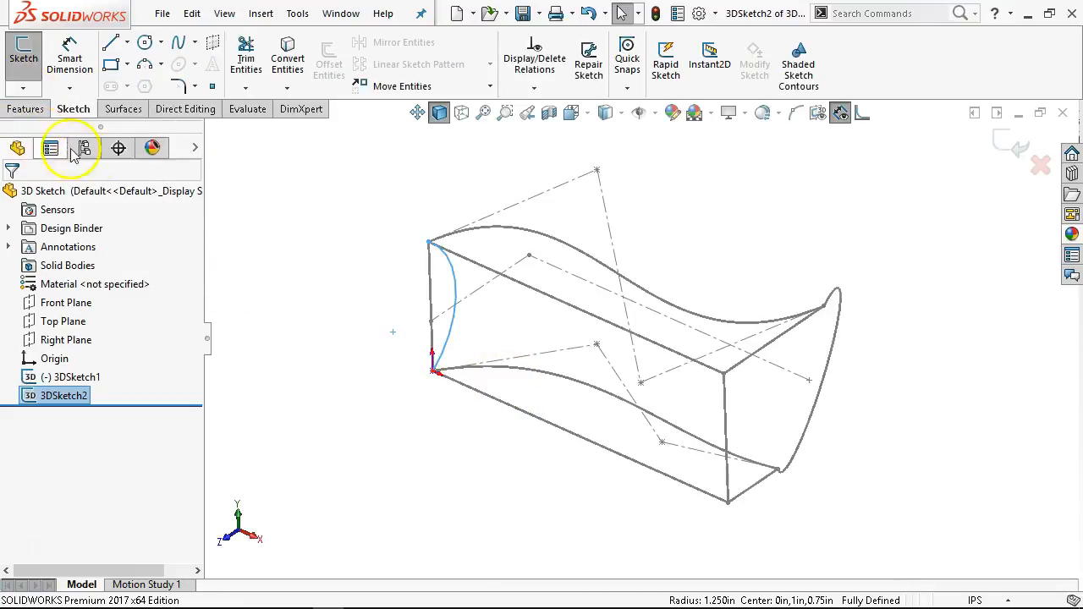
click(494, 368)
click(286, 55)
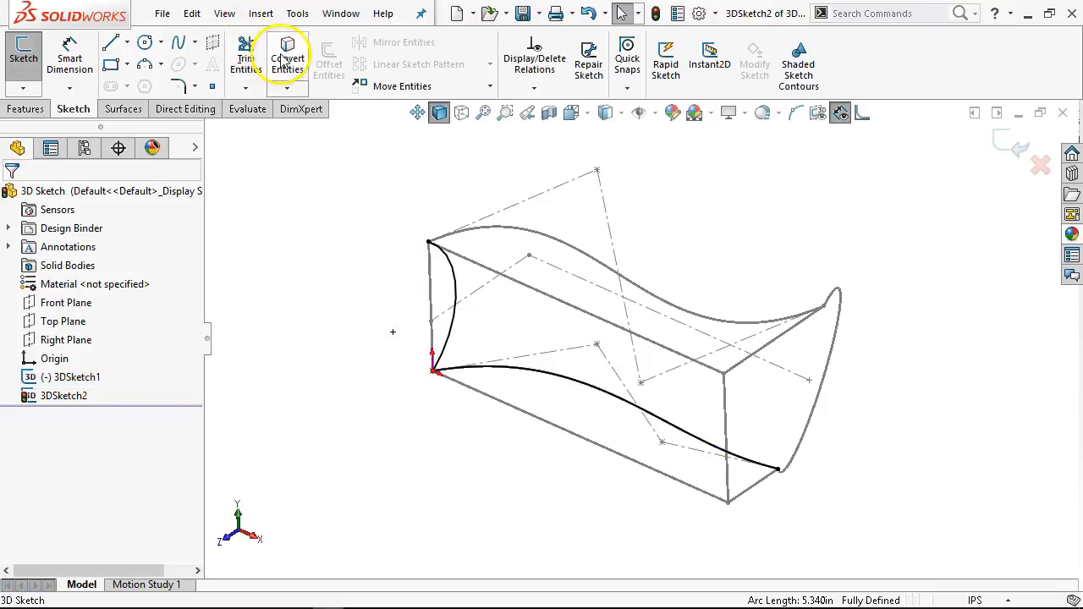
click(1005, 145)
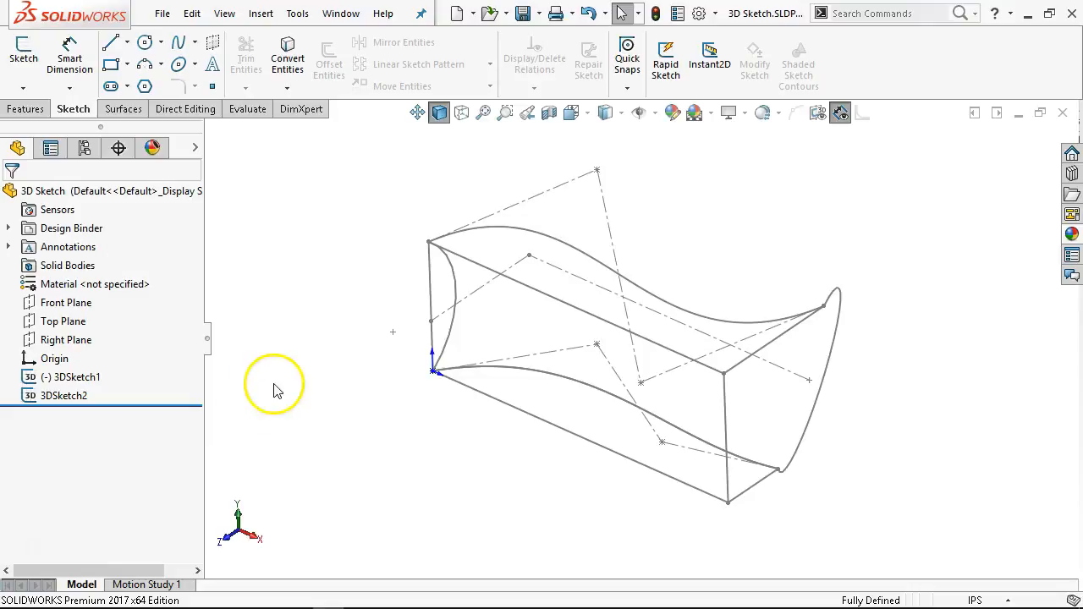
Open 3DSketch2 to check which curves it contains and exit back to the part
click(68, 398)
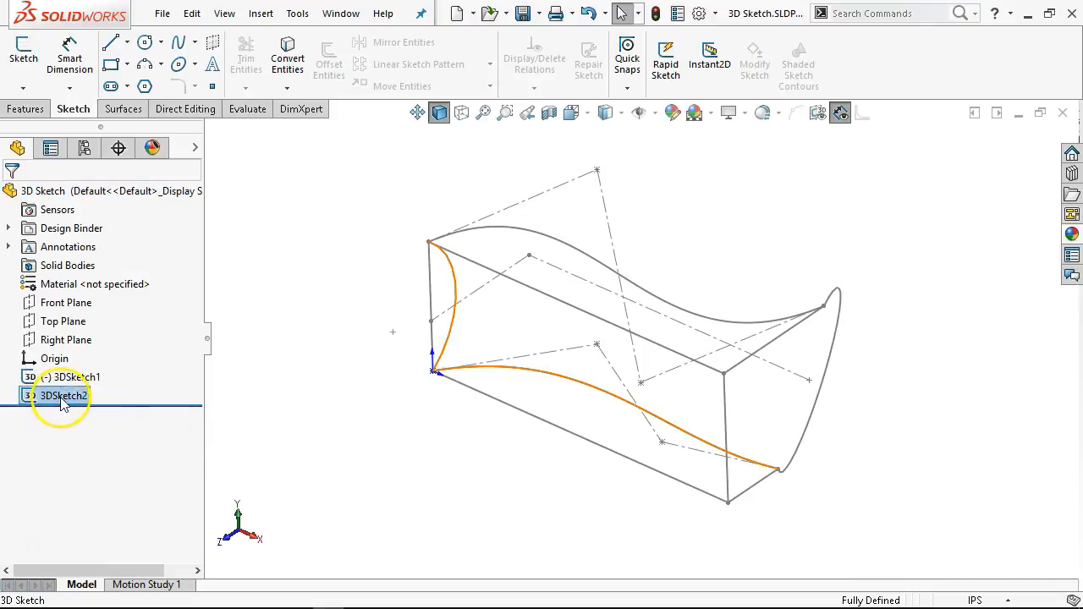
click(76, 346)
click(1007, 137)
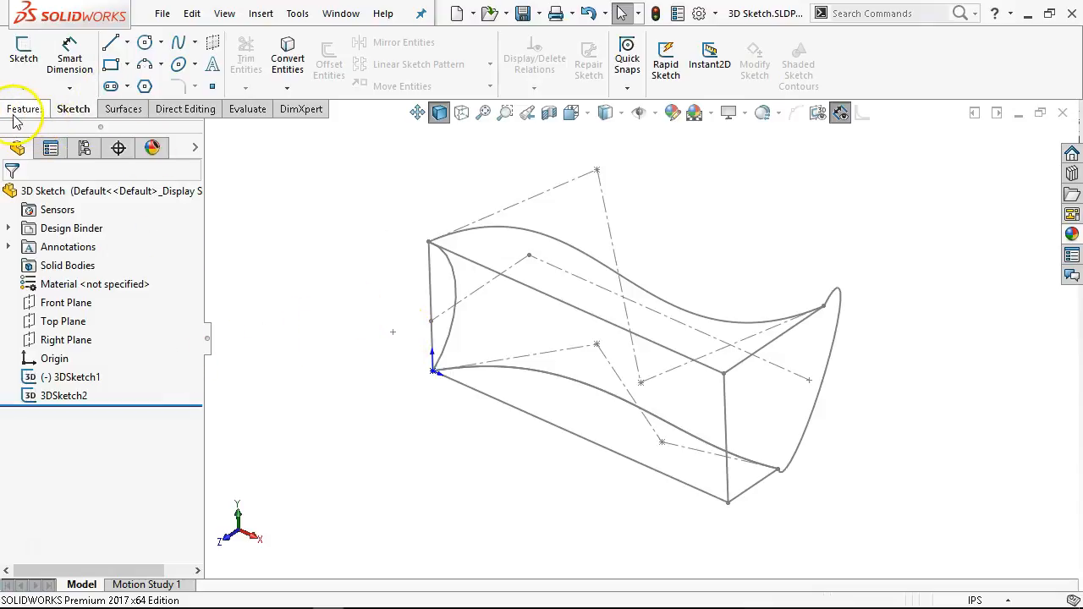
click(123, 109)
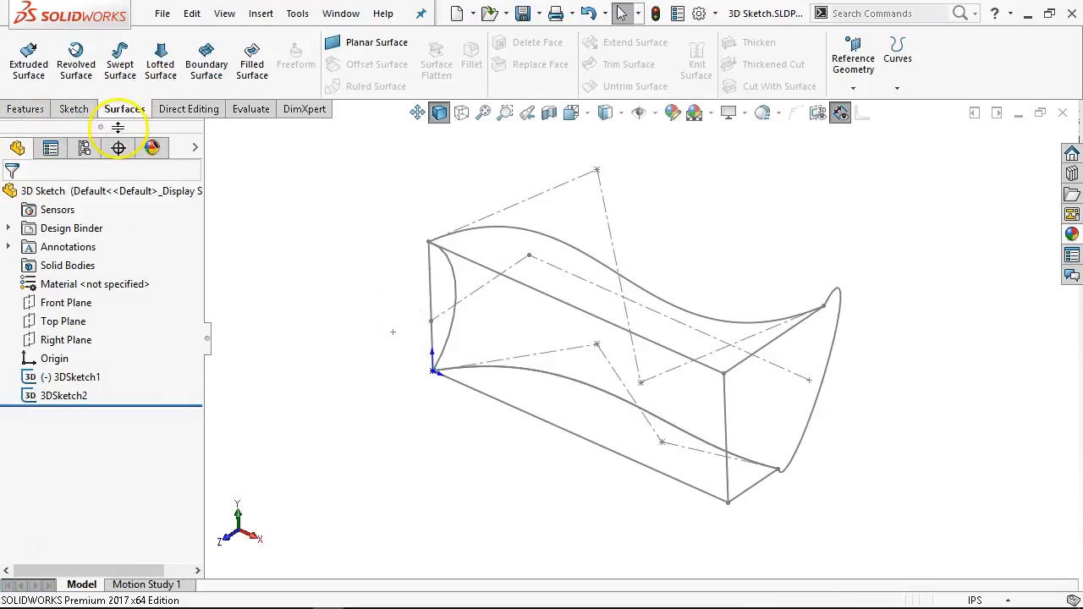
click(120, 59)
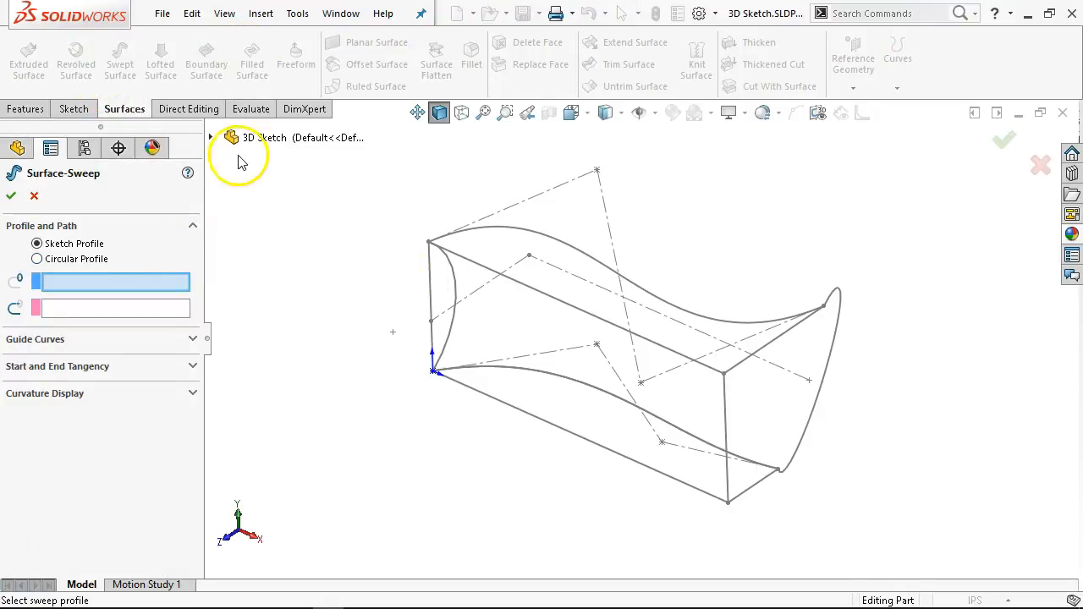
click(457, 287)
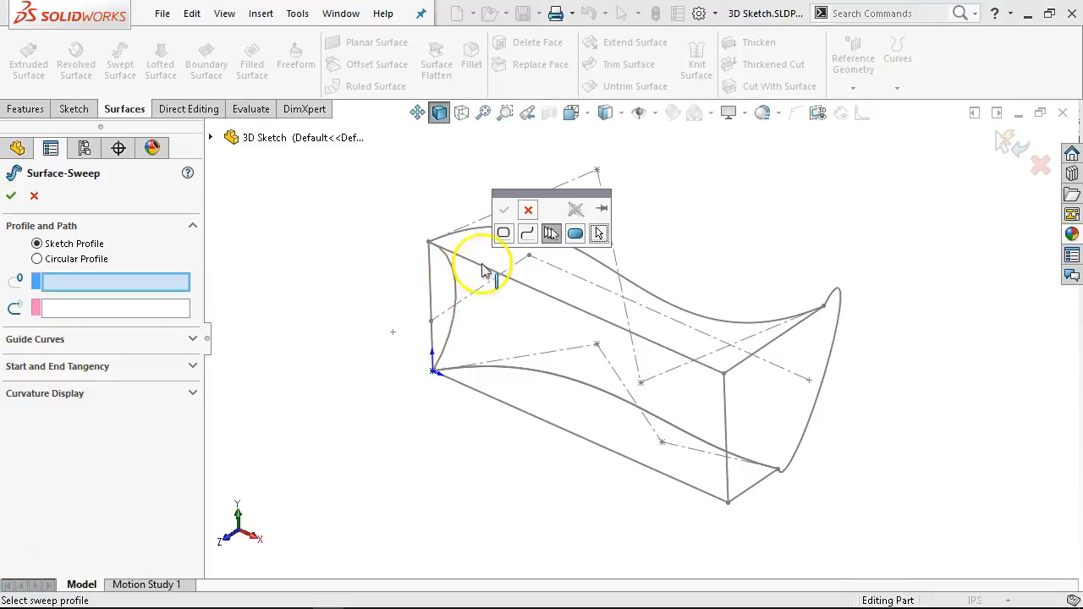
click(527, 234)
click(495, 368)
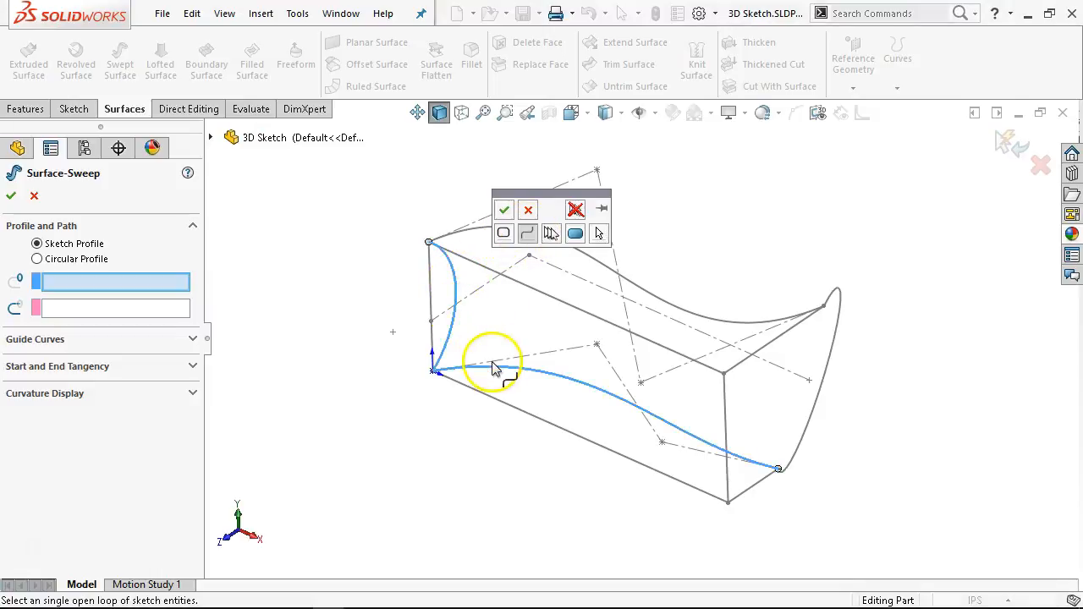
click(530, 210)
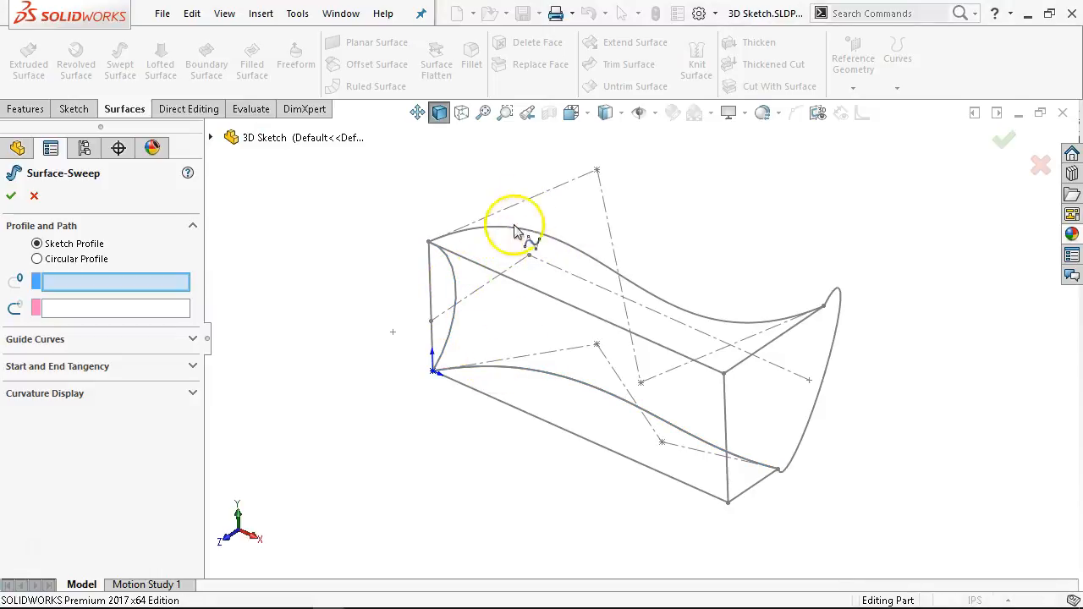
click(32, 195)
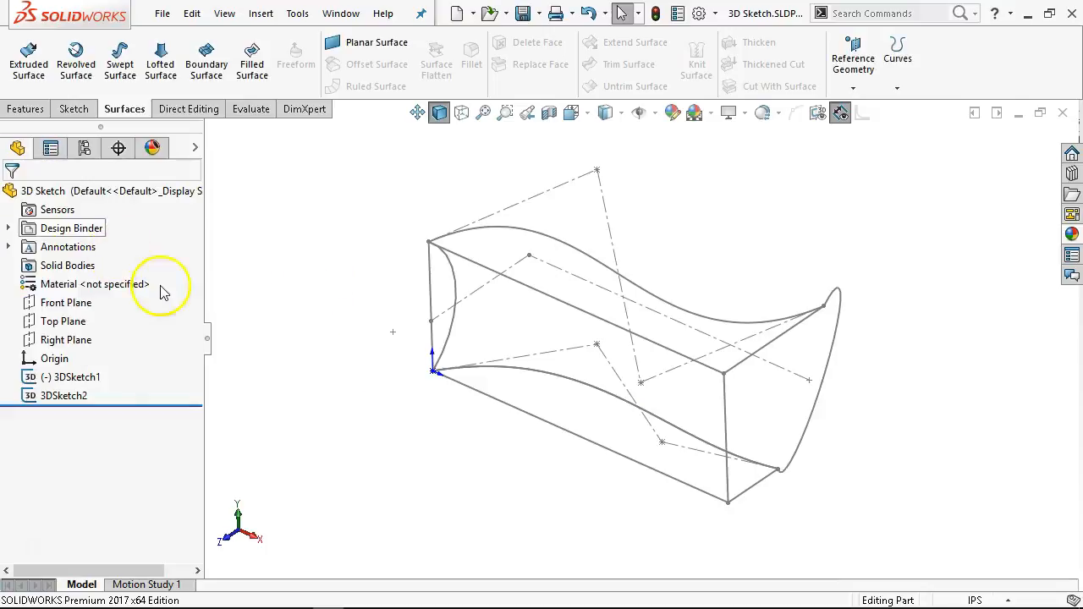
Reopen 3DSketch2, inspect its lower spline and exit the sketch
right_click(76, 395)
click(98, 244)
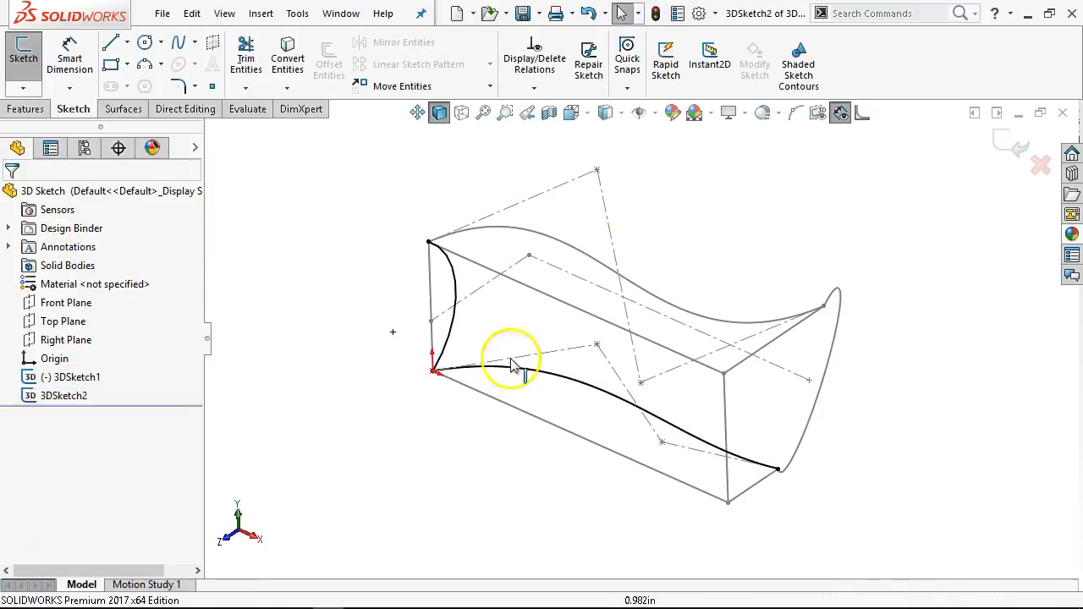
click(547, 378)
key(Escape)
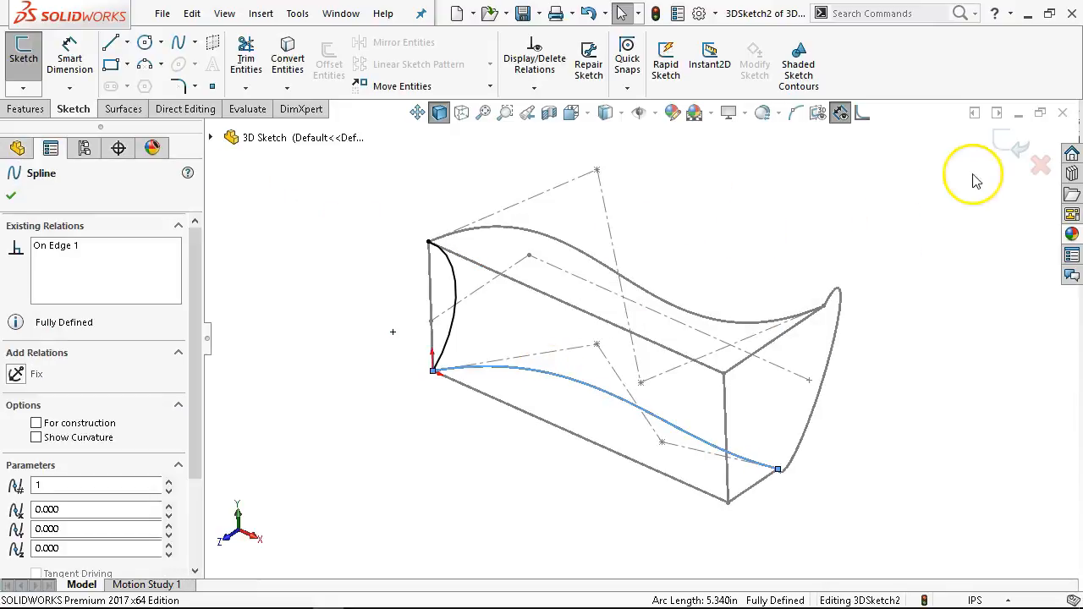
click(998, 142)
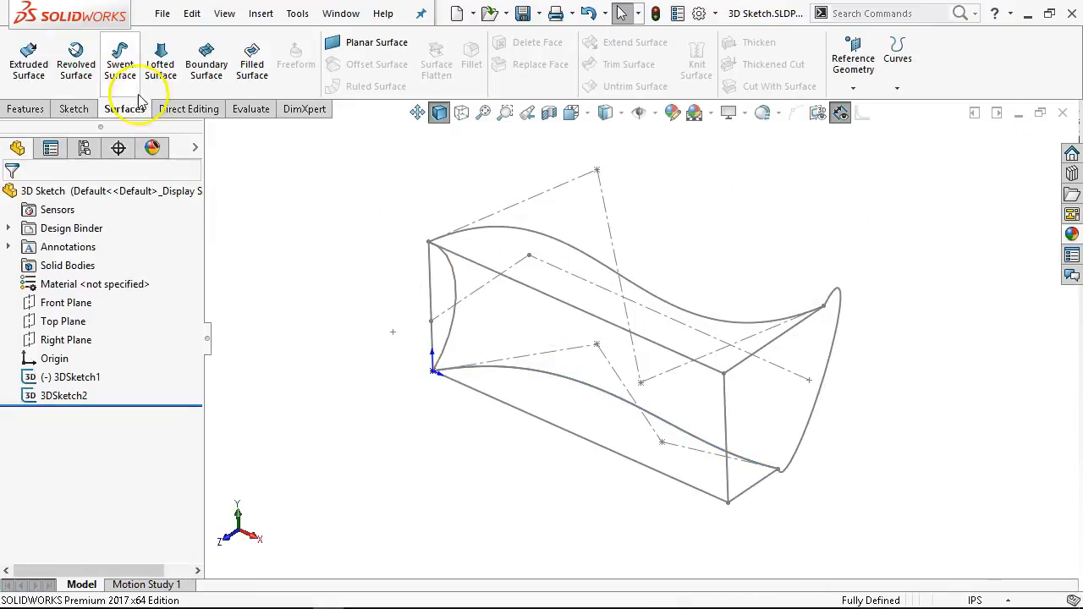
click(120, 65)
right_click(85, 286)
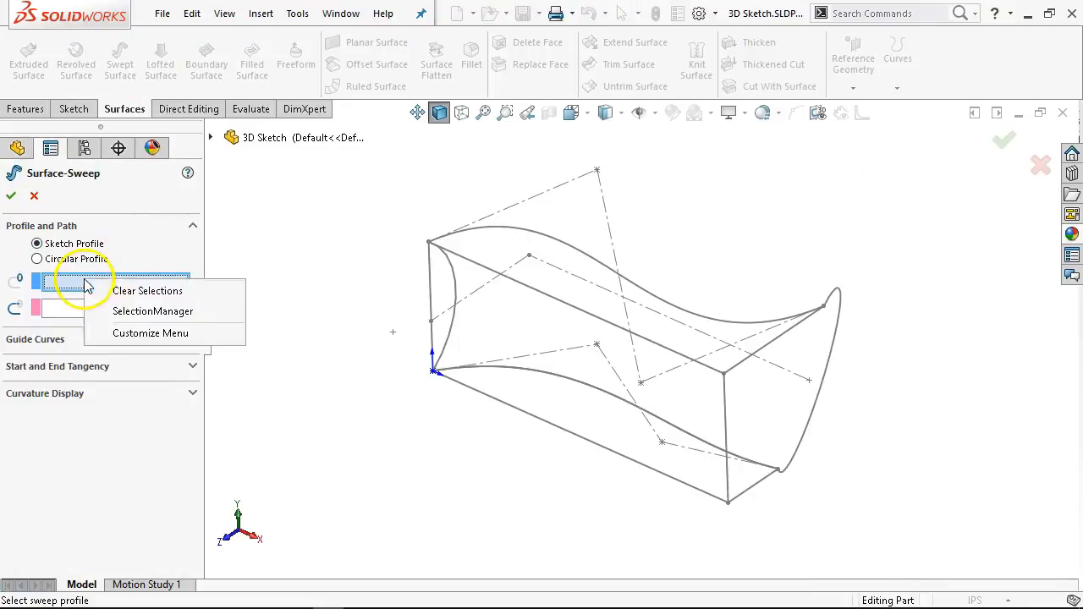
click(152, 309)
click(454, 292)
click(692, 154)
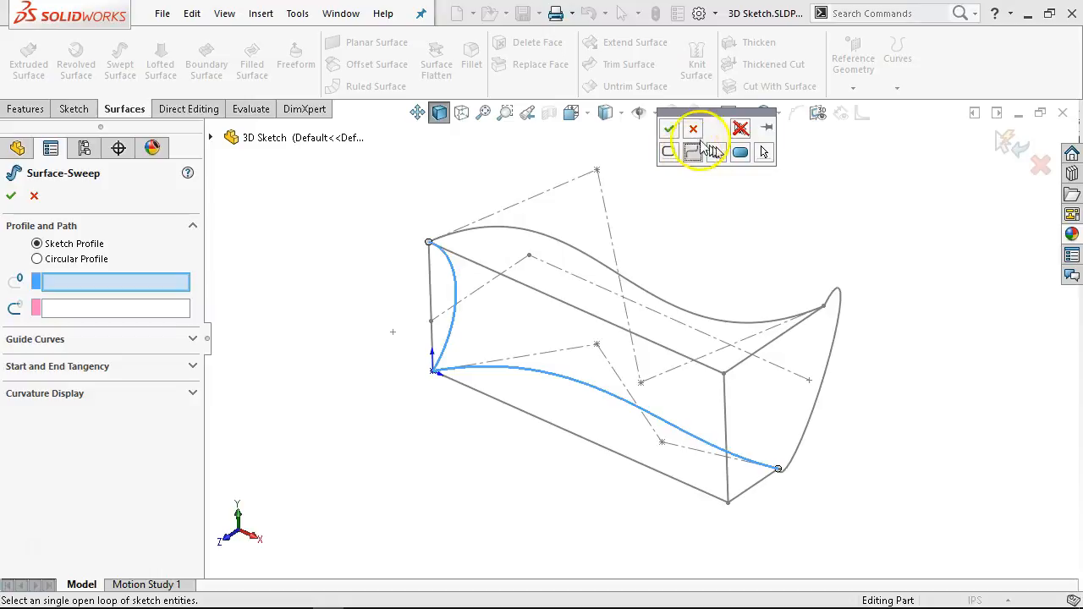
click(692, 128)
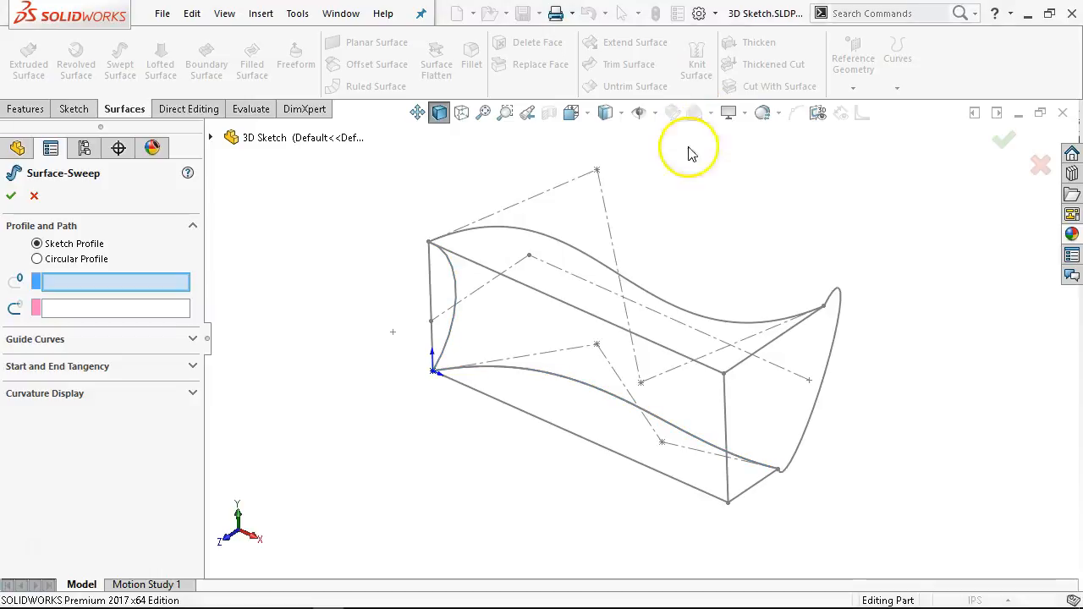
click(1000, 142)
click(34, 196)
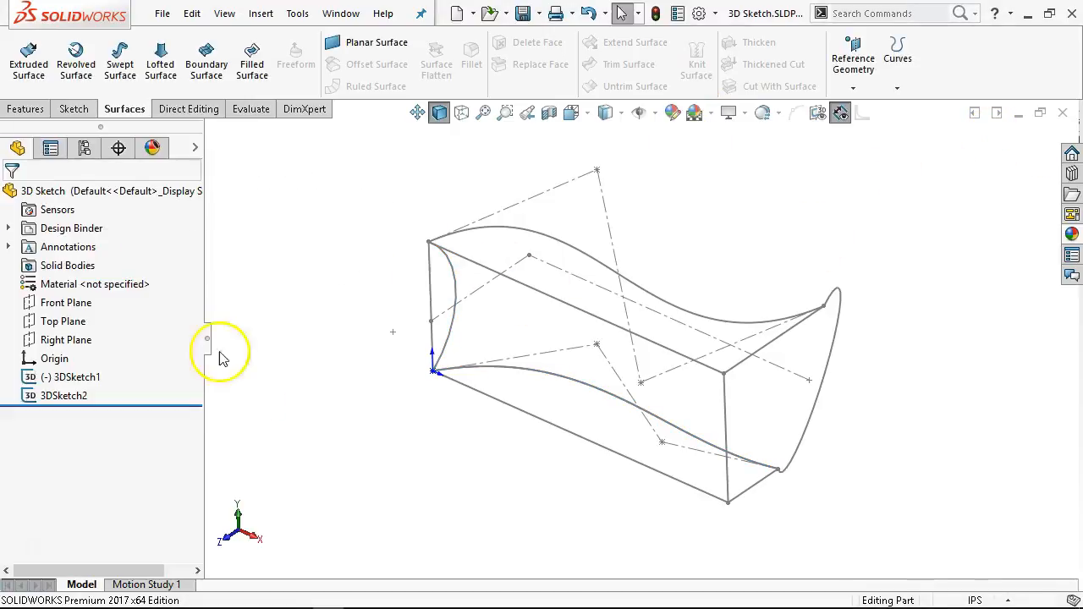
Delete the converted lower spline from 3DSketch2, exit the sketch and check which curve it still contains
right_click(85, 395)
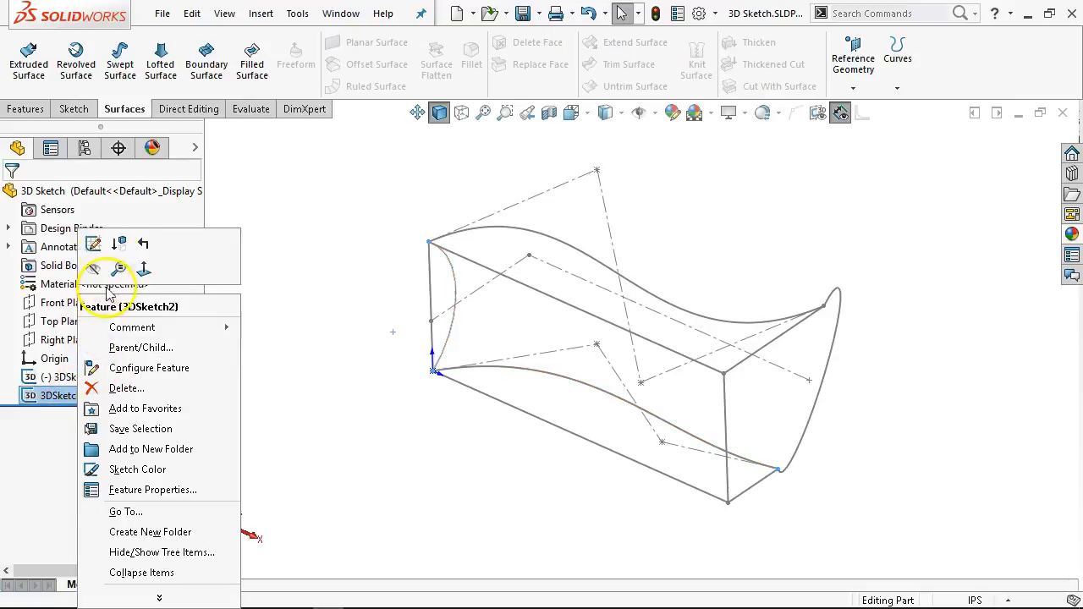
click(93, 243)
click(515, 365)
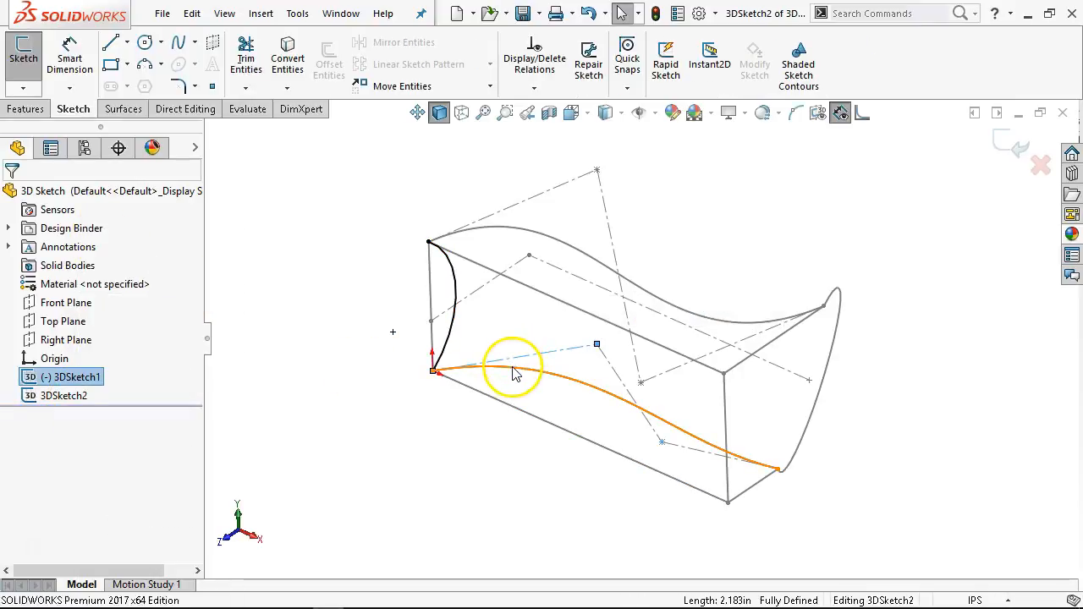
click(512, 368)
click(483, 499)
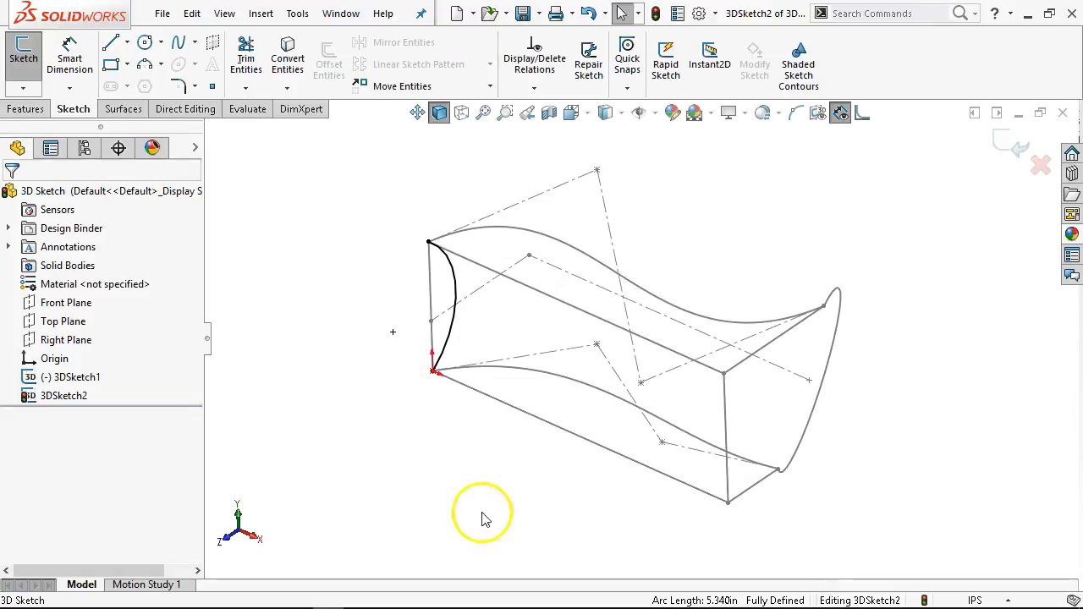
click(1022, 142)
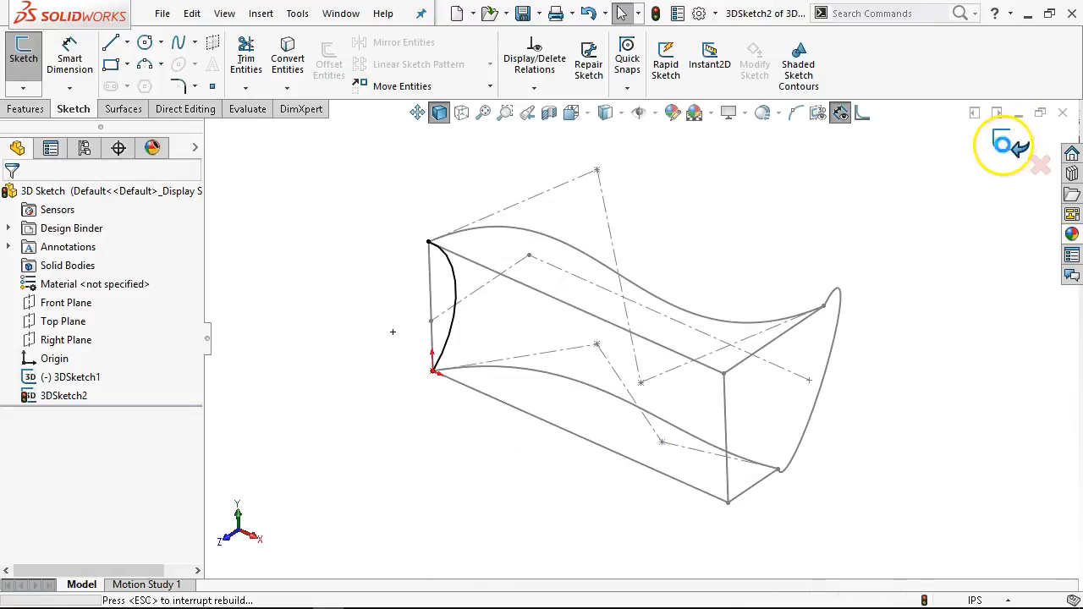
click(119, 399)
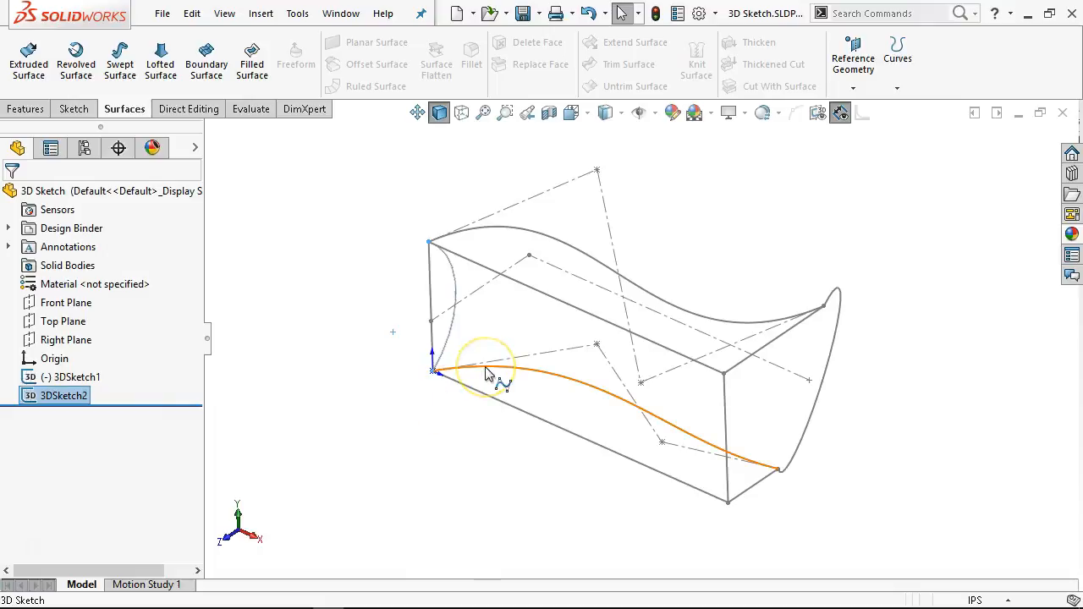
click(241, 237)
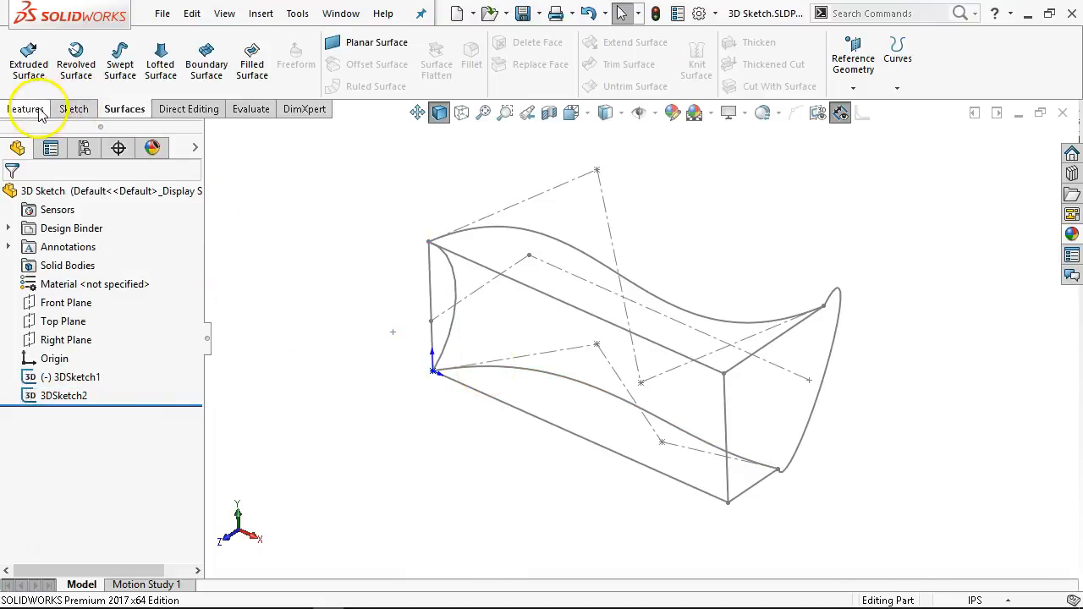
Create a new 3D sketch containing a converted copy of the lower style spline, and exit it
click(61, 110)
click(23, 88)
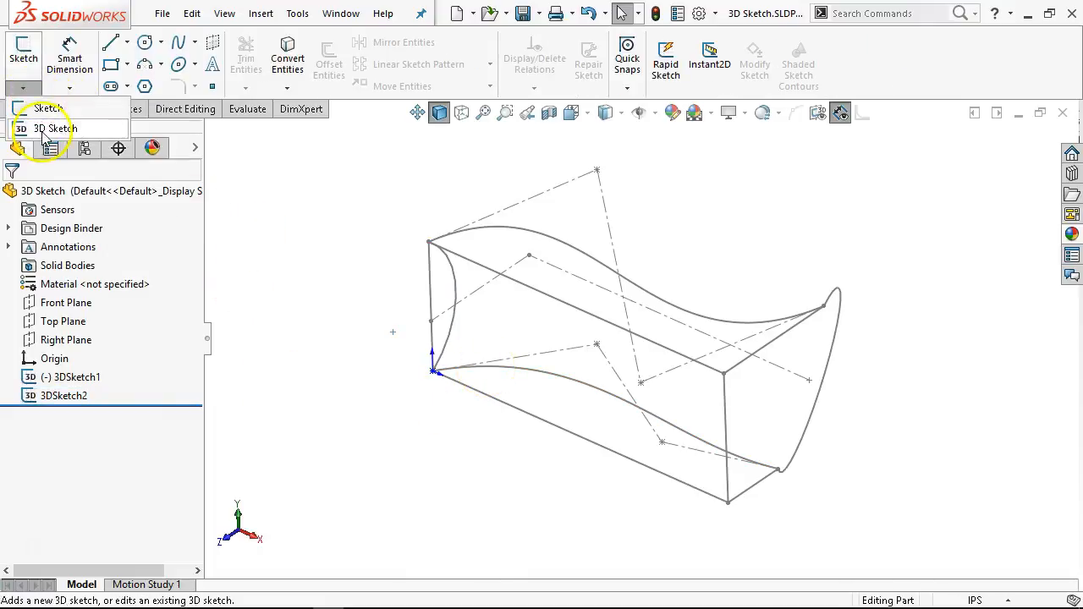
click(52, 127)
click(490, 365)
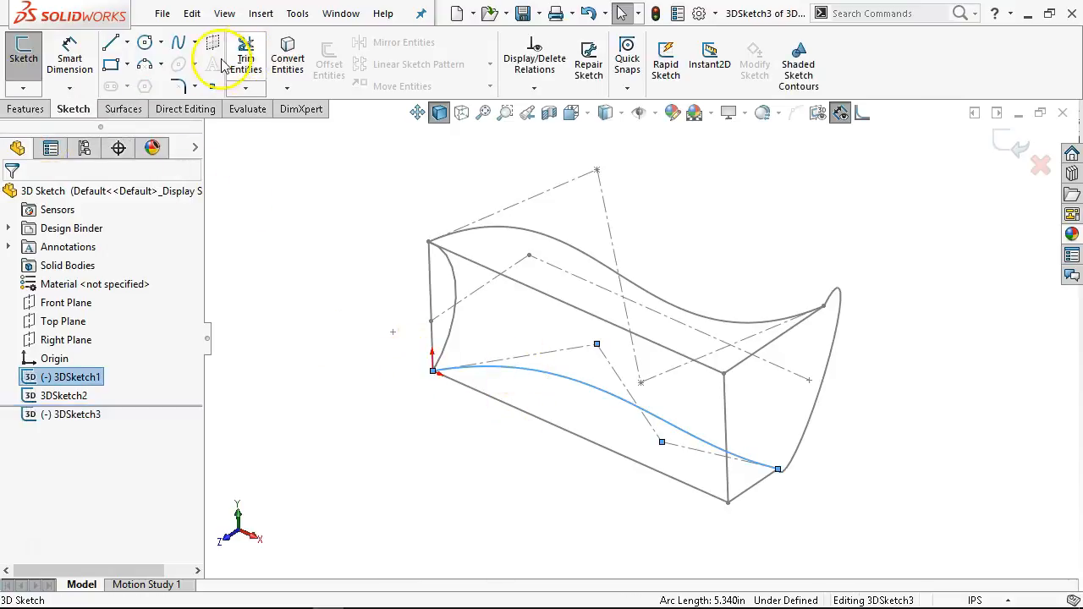
click(288, 59)
click(1013, 148)
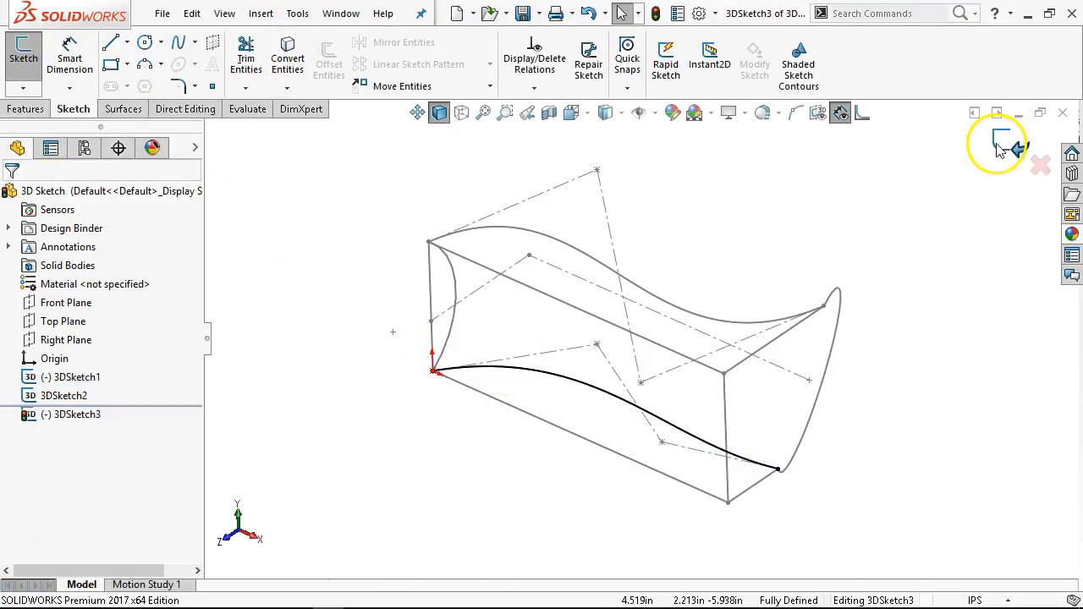
Start a Swept Boss/Base with 3DSketch2 and 3DSketch3 preselected, and clear the path selection
ctrl+click(63, 395)
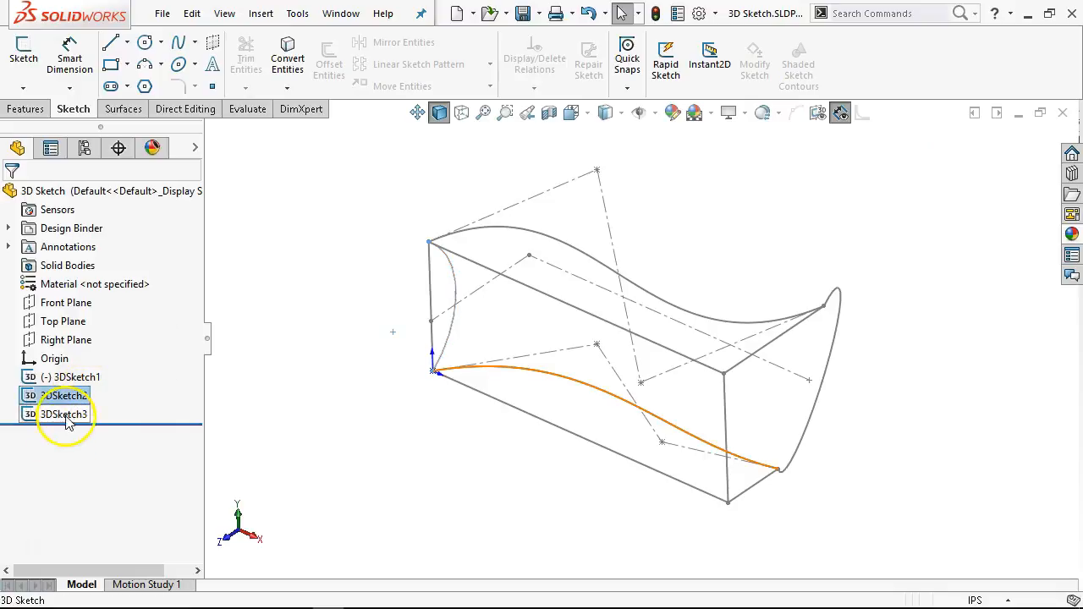
click(23, 110)
click(148, 48)
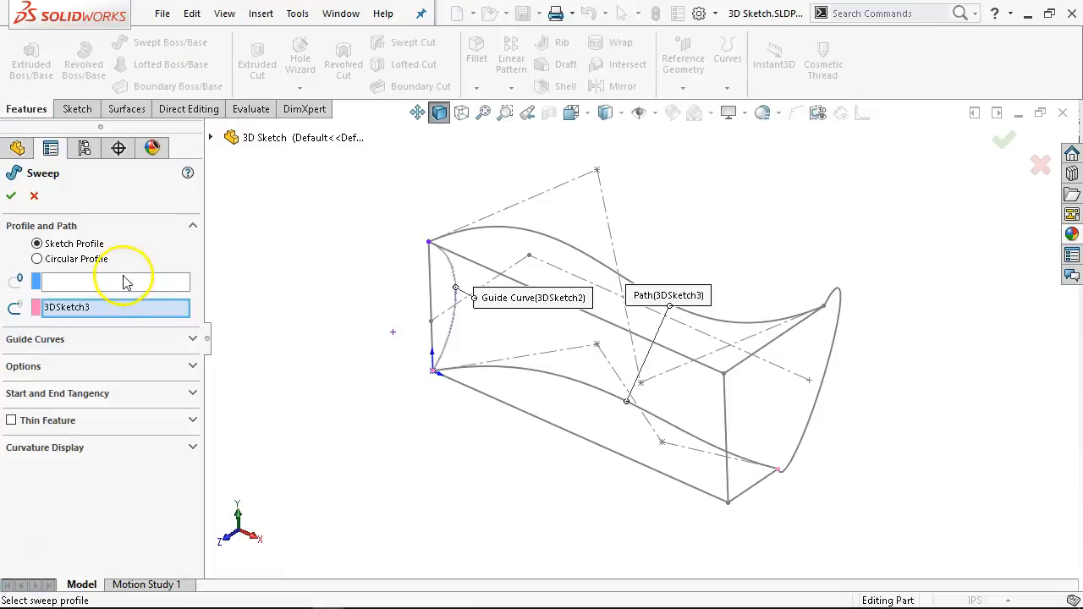
right_click(79, 313)
click(123, 319)
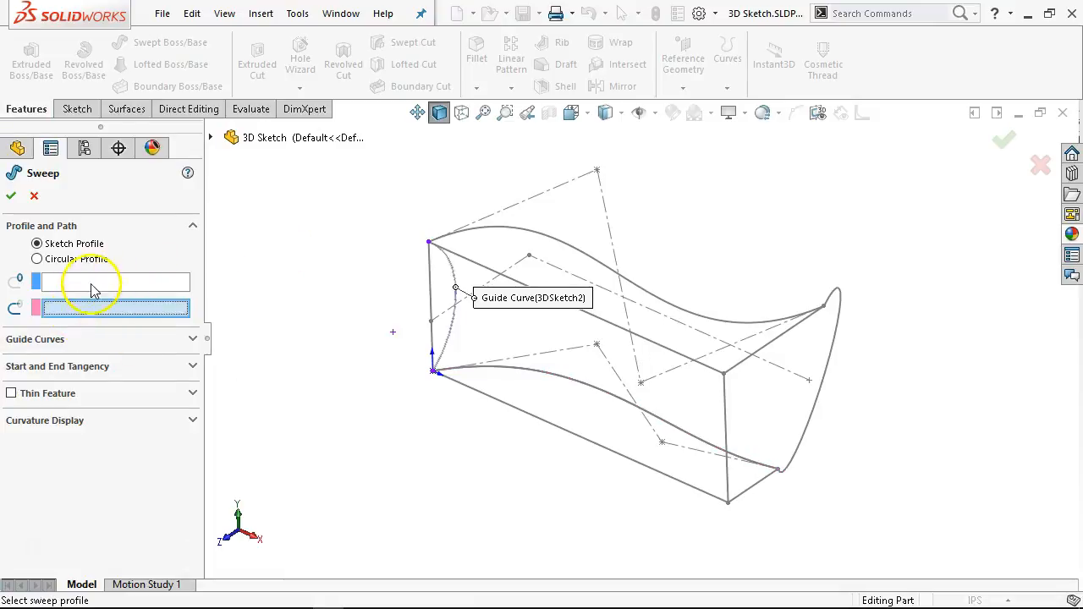
Try to set the arc at the origin end as the sweep profile using an open-loop selection, and dismiss the warning
click(163, 282)
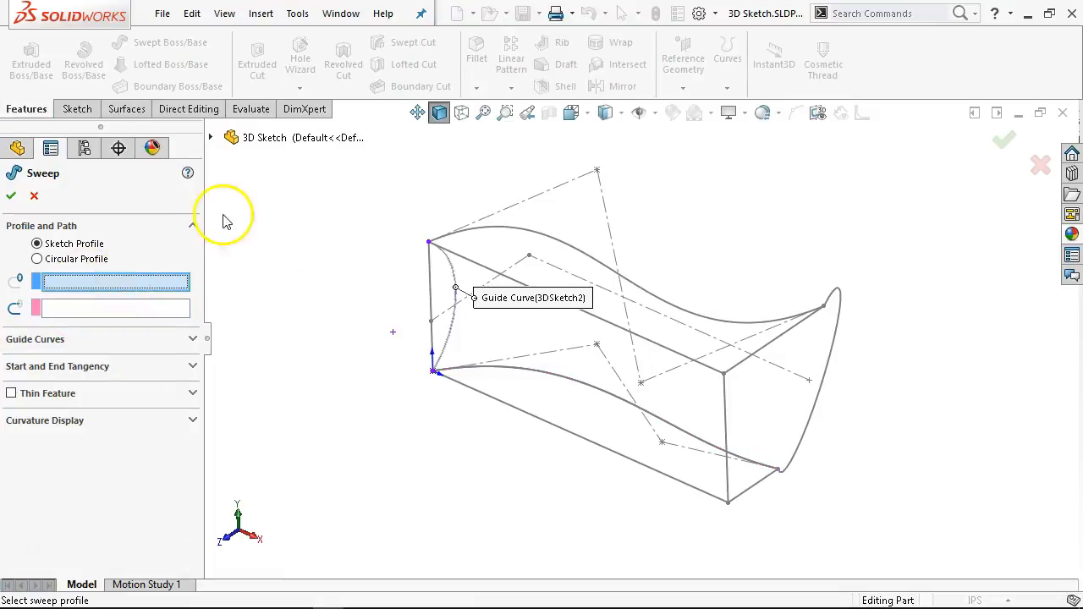
click(212, 138)
click(241, 347)
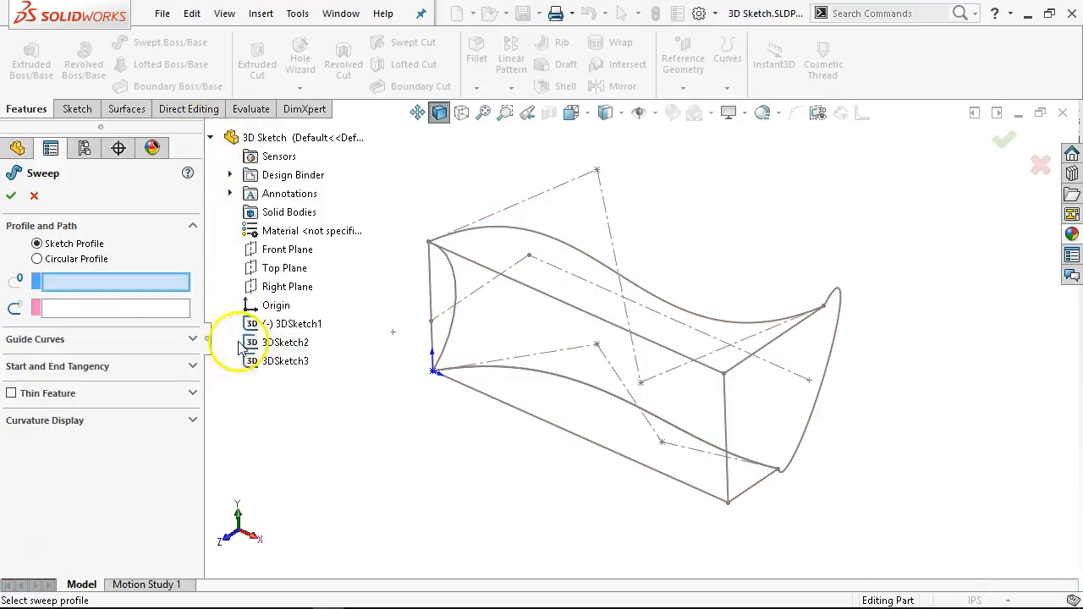
click(267, 345)
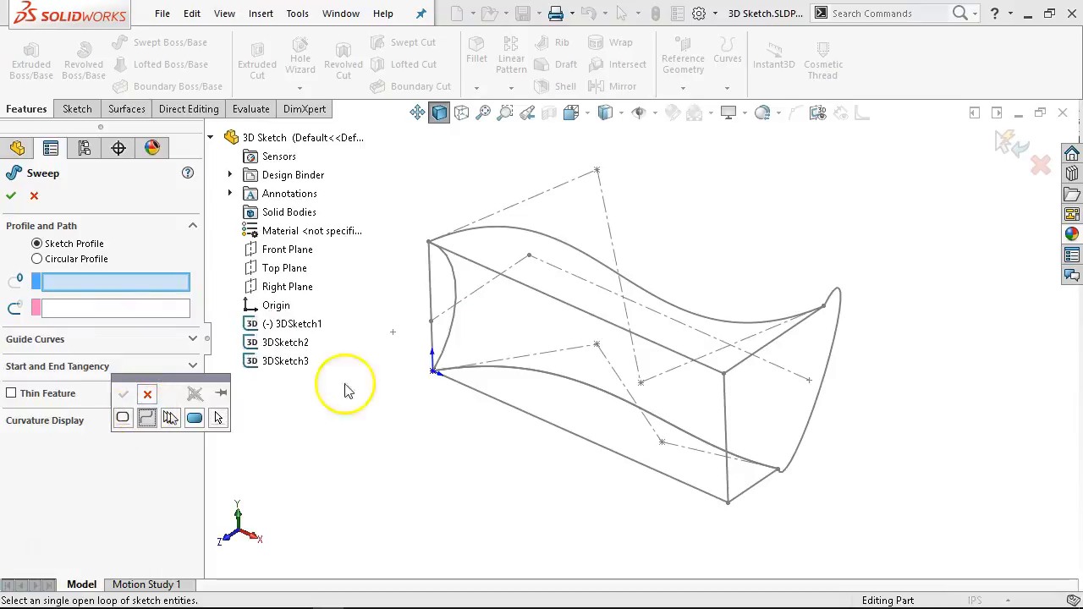
click(456, 300)
click(124, 395)
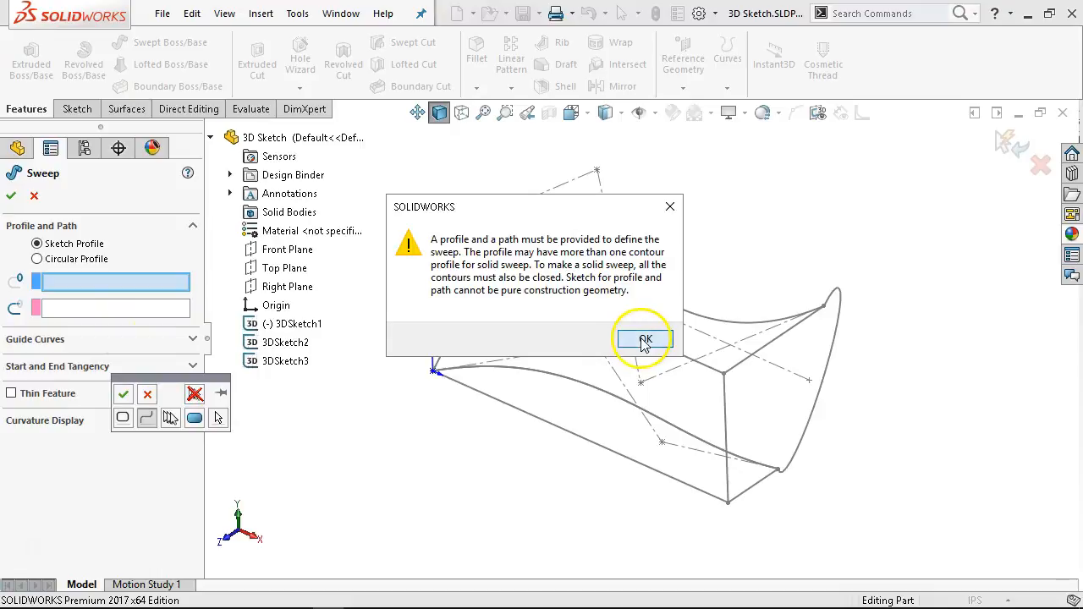
click(644, 341)
Hide 3DSketch1 and try to set the arc at the origin end as the sweep profile using an open-loop selection
right_click(289, 326)
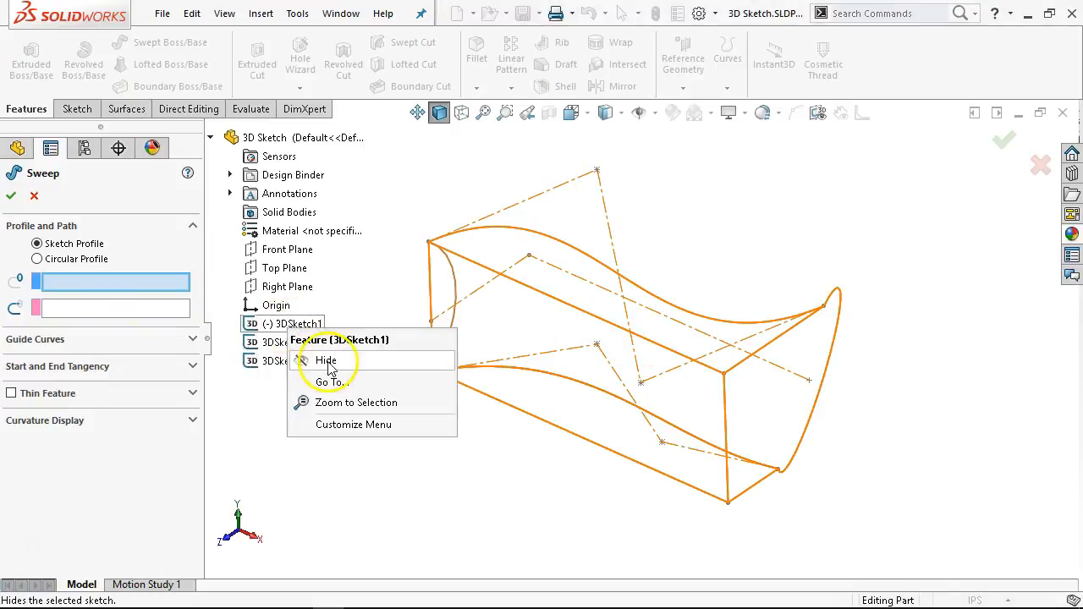
click(327, 361)
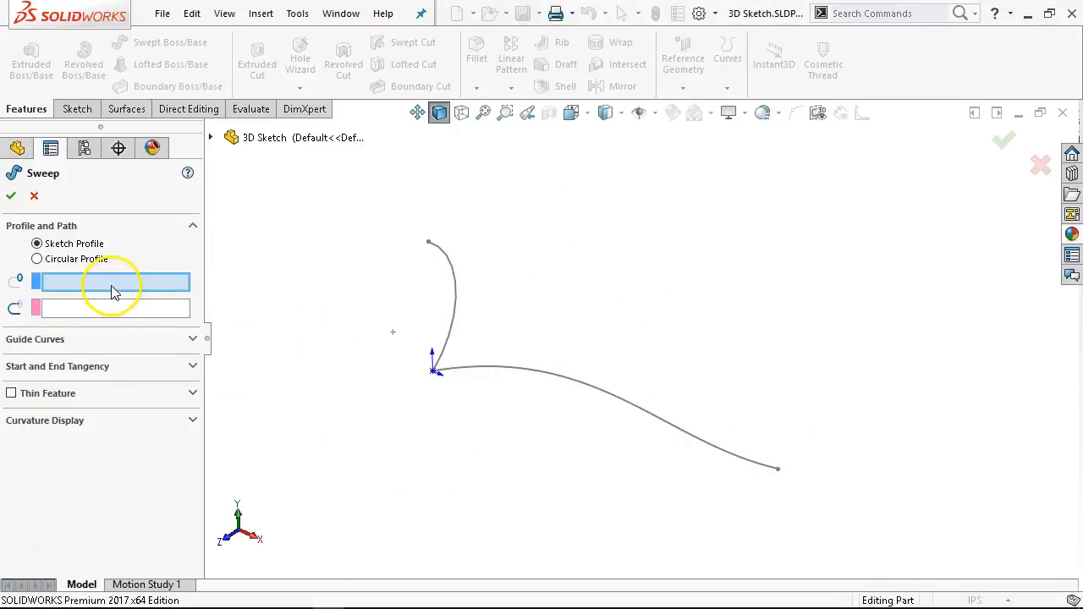
click(211, 138)
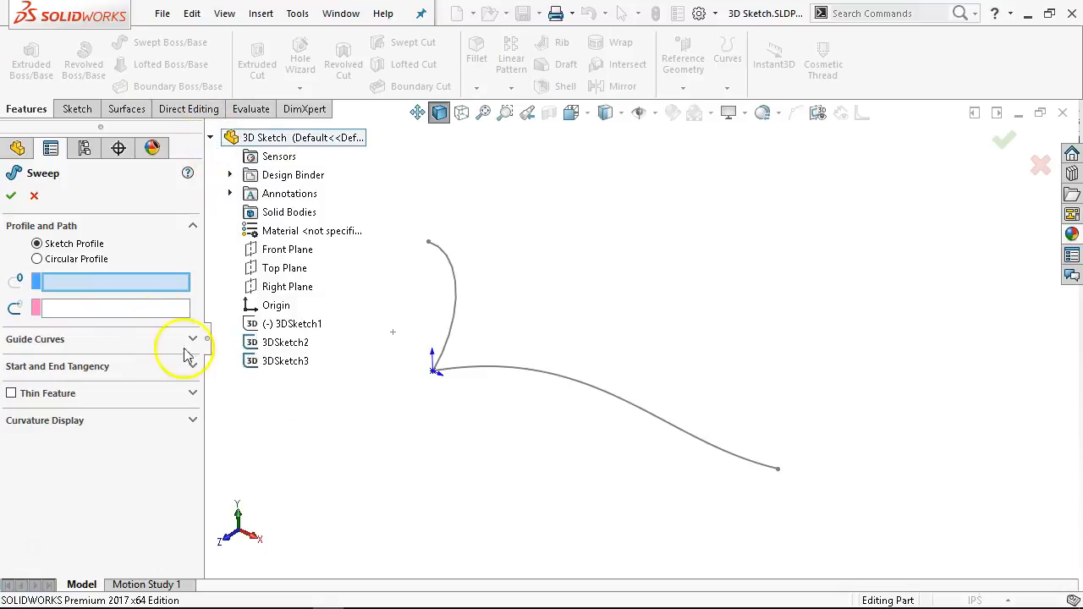
click(272, 351)
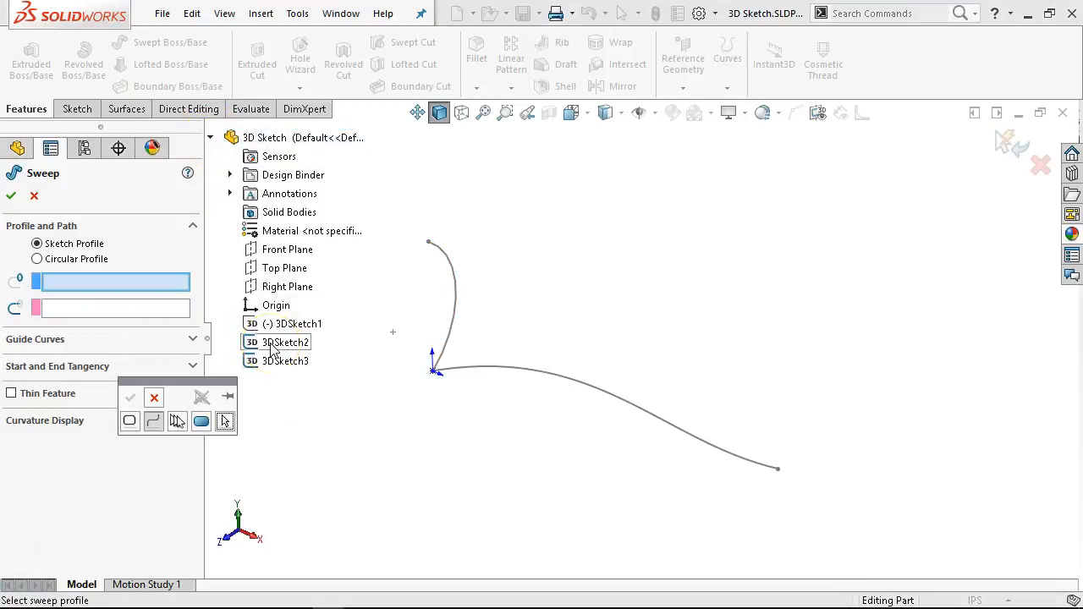
click(454, 300)
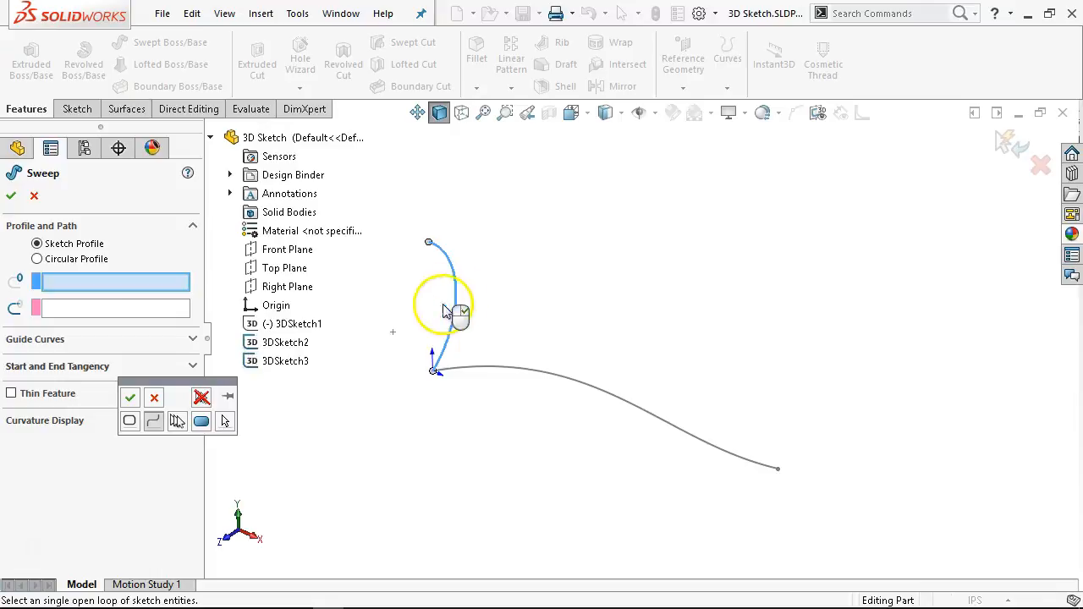
click(131, 397)
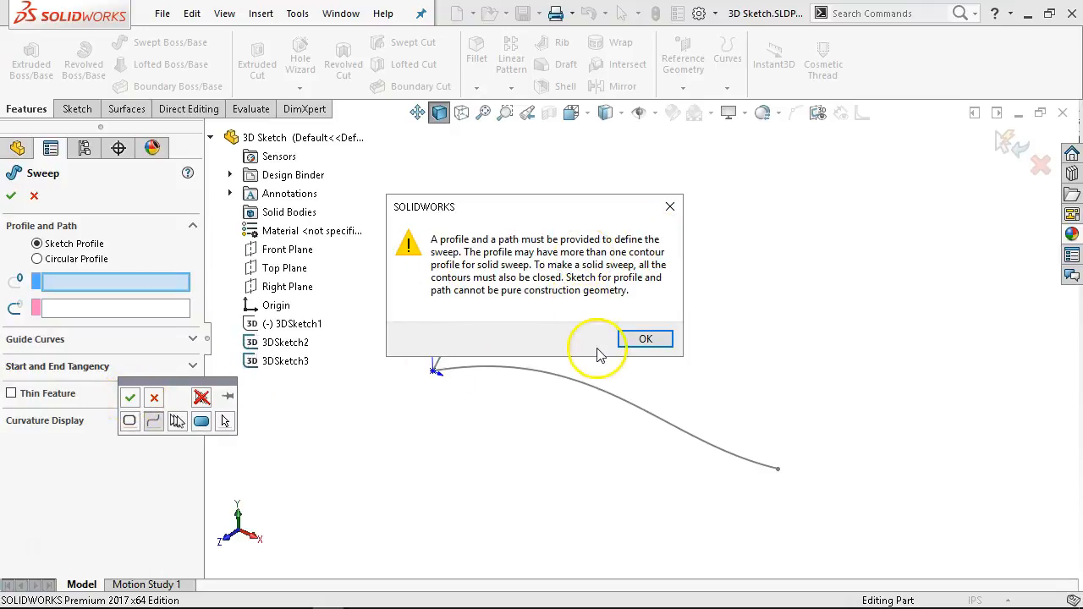
click(642, 340)
Retry the open-loop selection of the origin-end arc as the sweep profile, and cancel the solid sweep
right_click(122, 287)
click(186, 311)
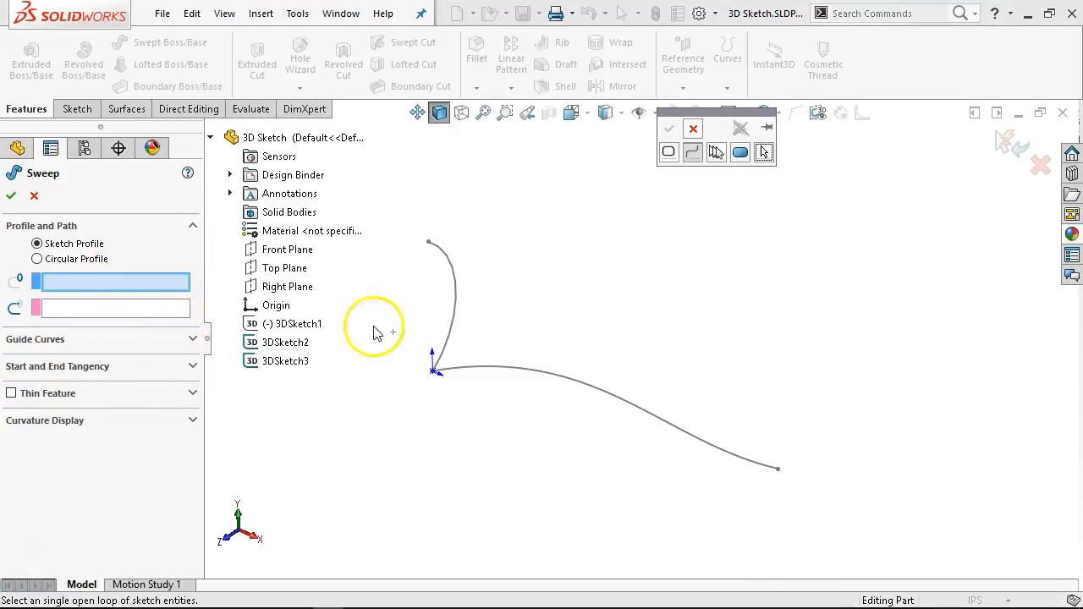
click(466, 314)
click(668, 129)
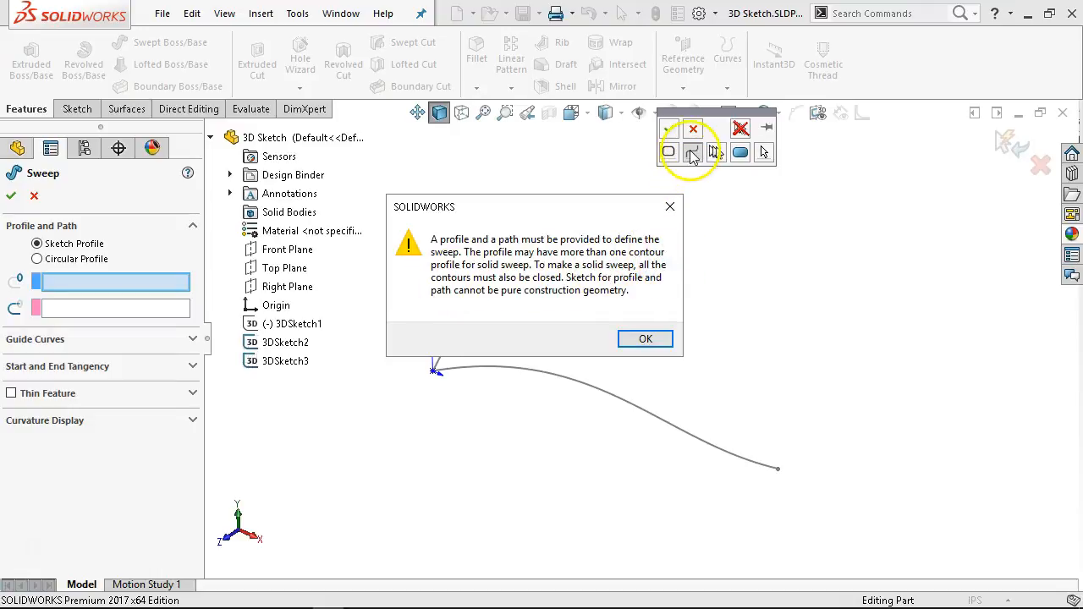
click(643, 340)
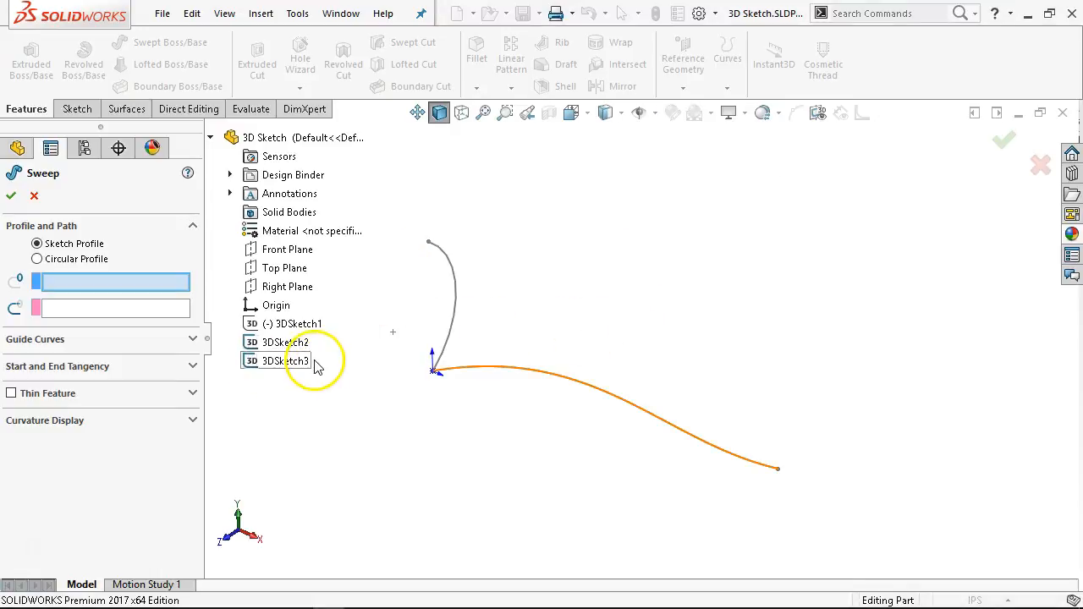
click(35, 196)
Try a Swept Surface with 3DSketch2 as profile and 3DSketch3 as path, inspect its guide curve options, and cancel it
click(127, 110)
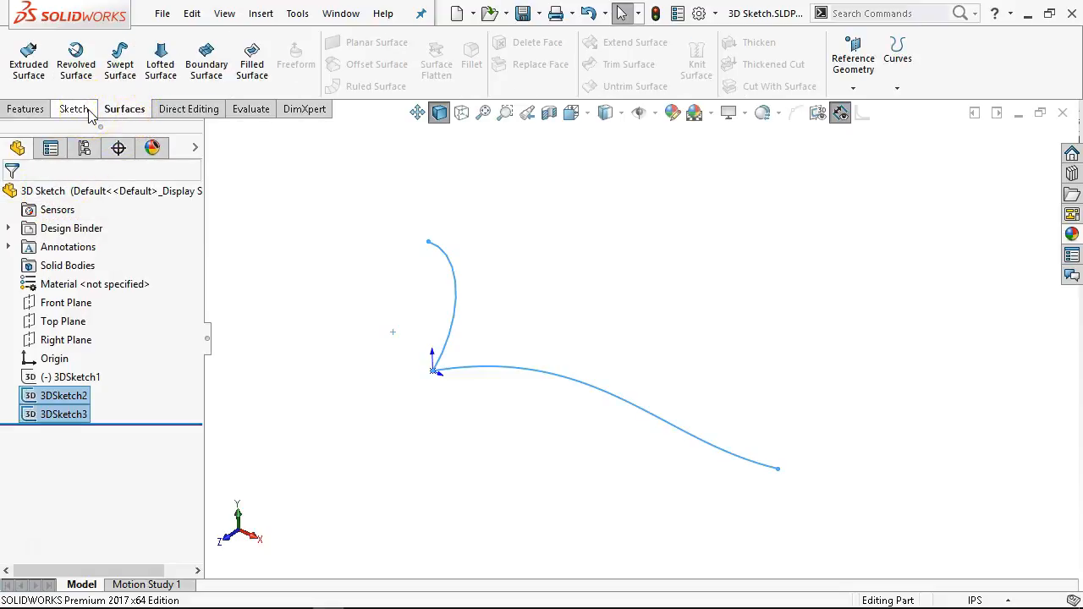
click(154, 149)
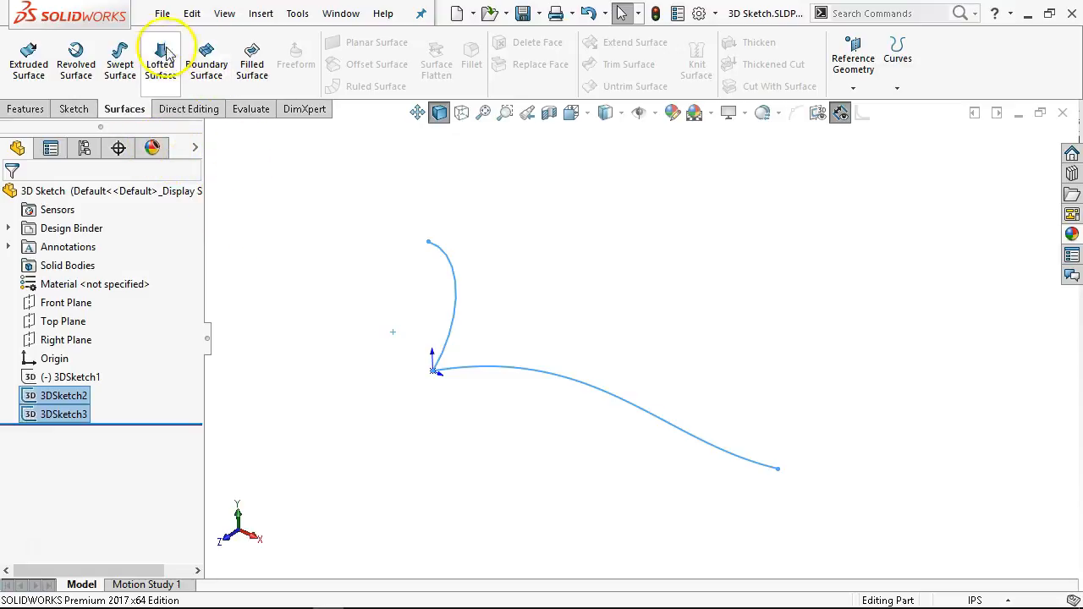
click(123, 53)
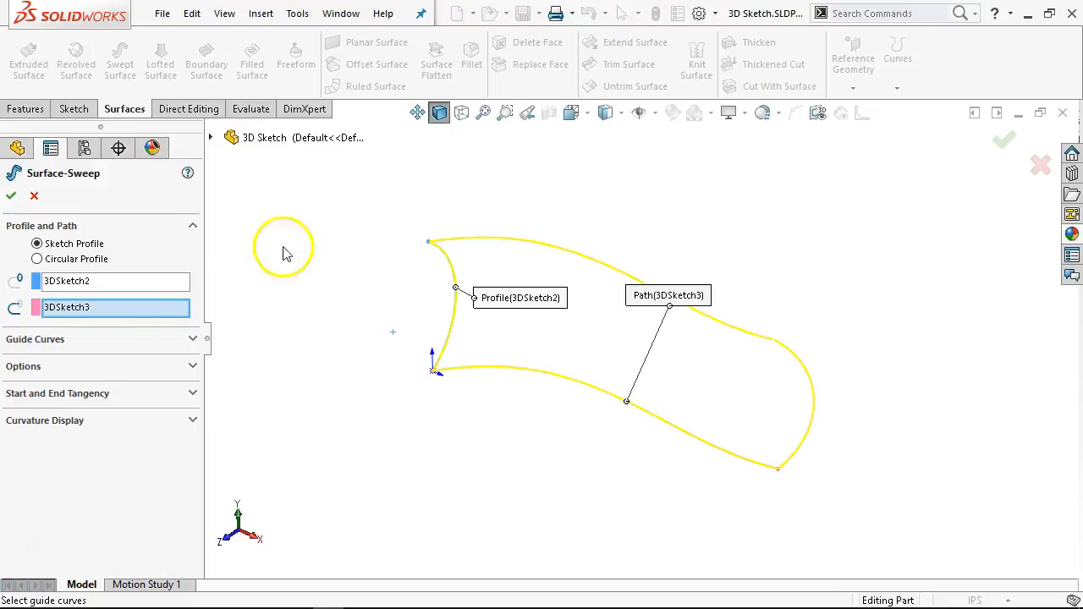
click(57, 286)
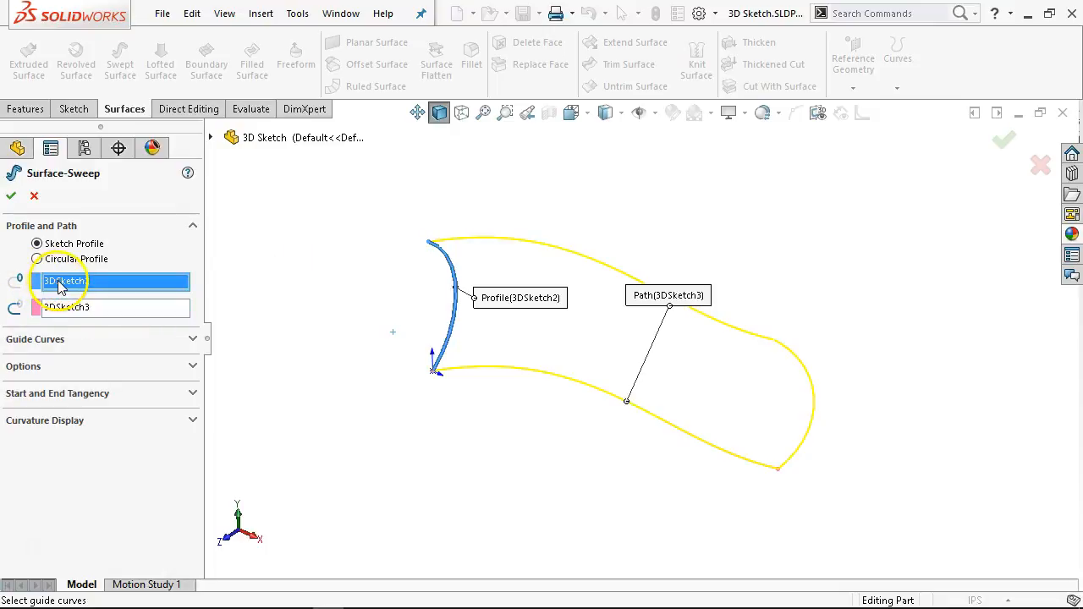
click(86, 312)
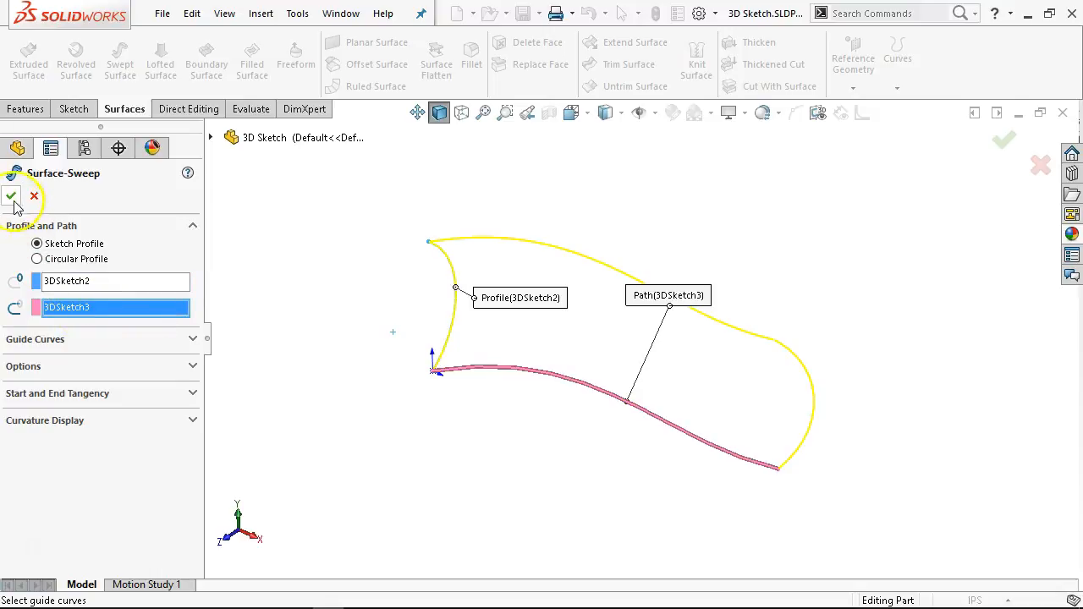
click(56, 342)
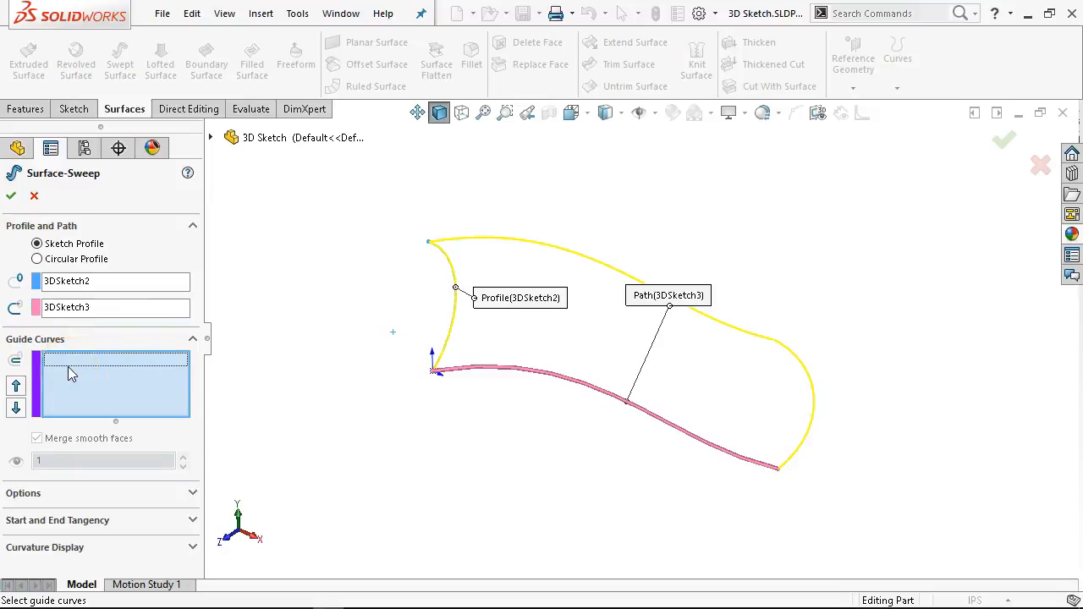
mouse_move(693, 355)
middle_down()
mouse_move(606, 253)
mouse_move(542, 320)
middle_up()
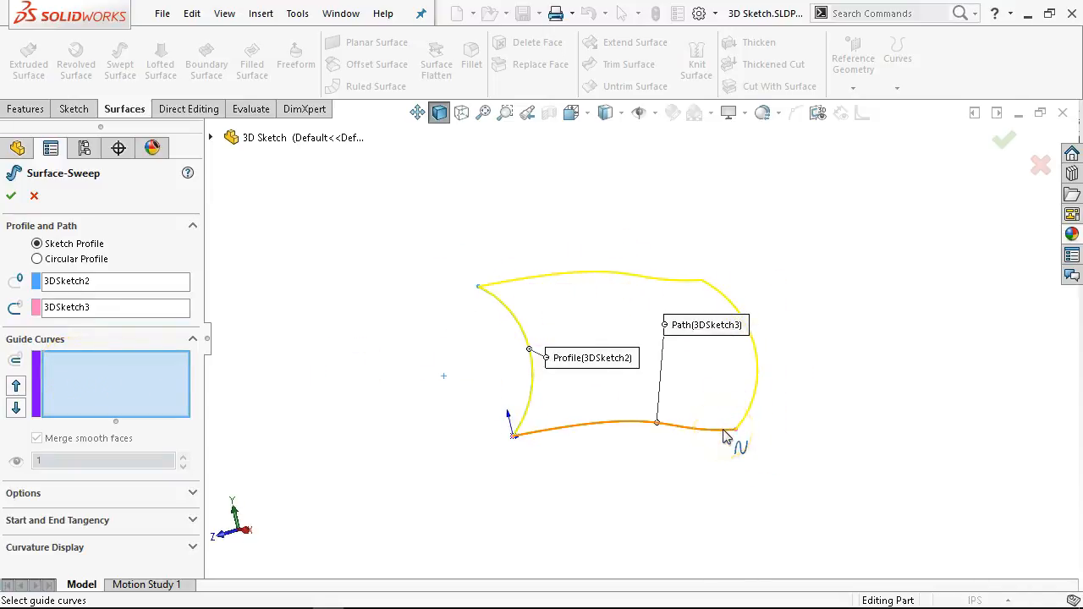
click(34, 198)
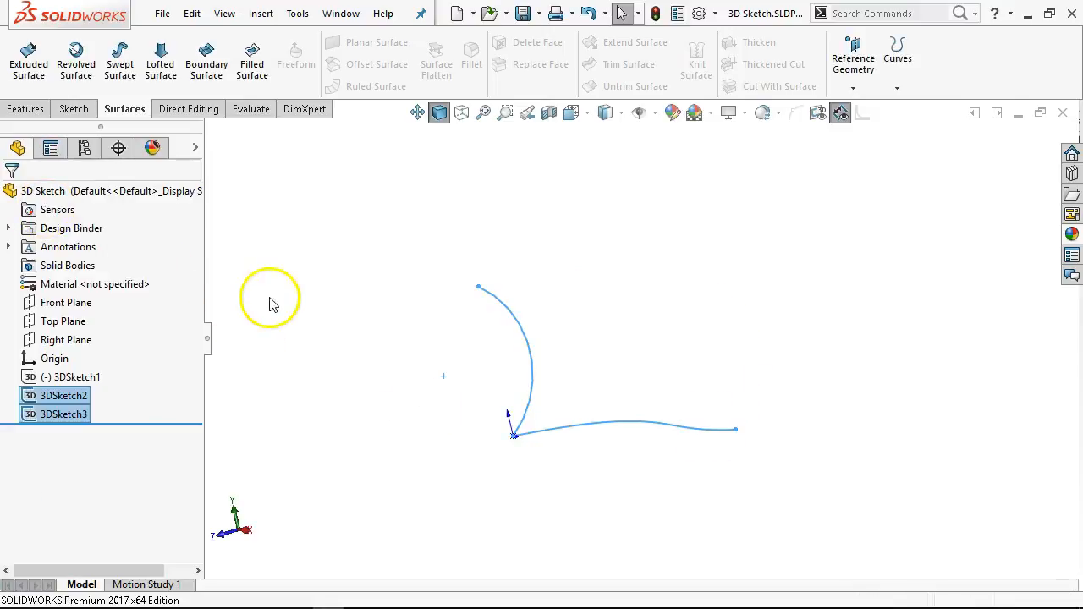
Show 3DSketch1 and create a new 3D sketch containing a converted copy of the arc at the end away from the origin
mouse_move(272, 330)
middle_down()
mouse_move(327, 386)
mouse_move(334, 423)
middle_up()
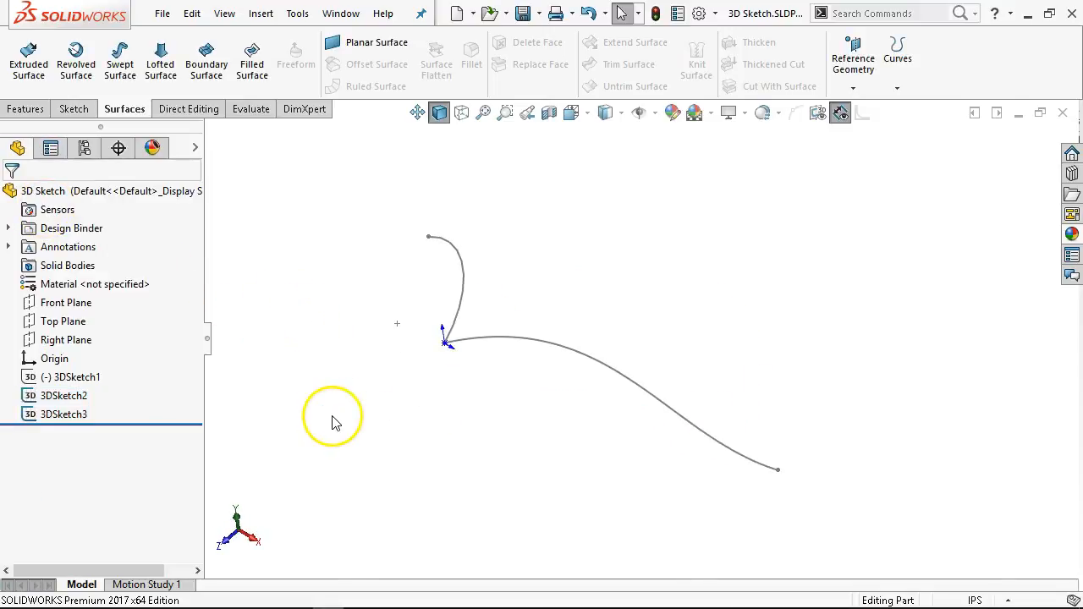
click(69, 378)
click(99, 338)
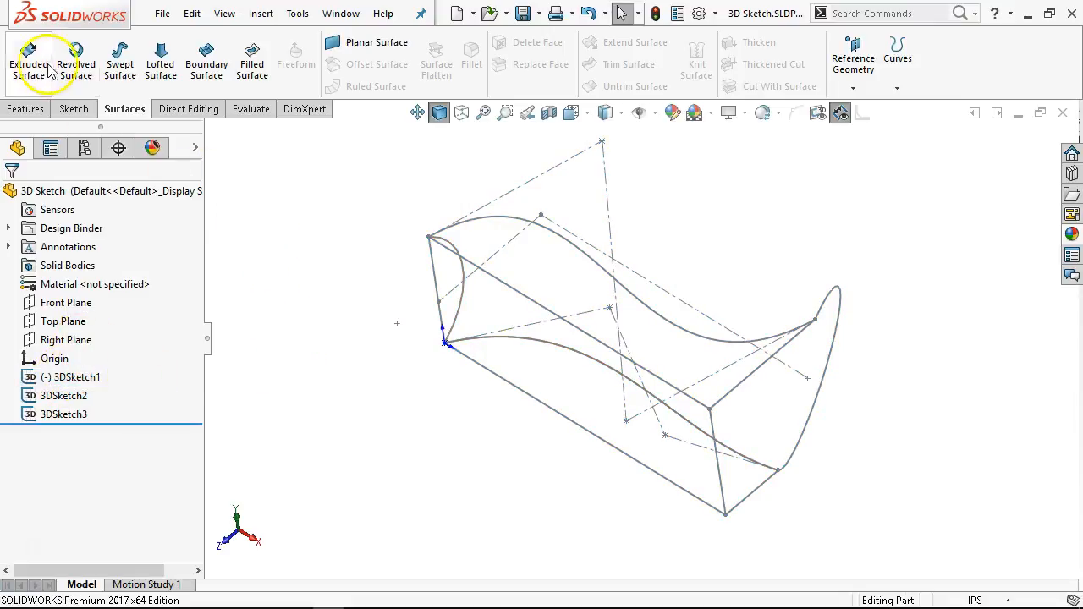
click(74, 109)
click(23, 88)
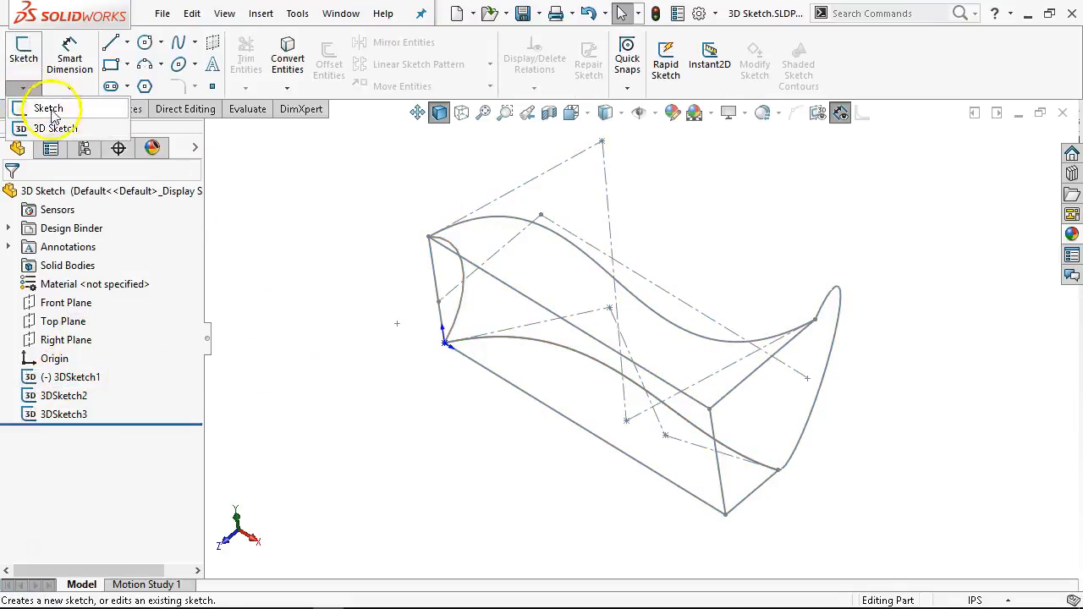
click(53, 128)
click(834, 292)
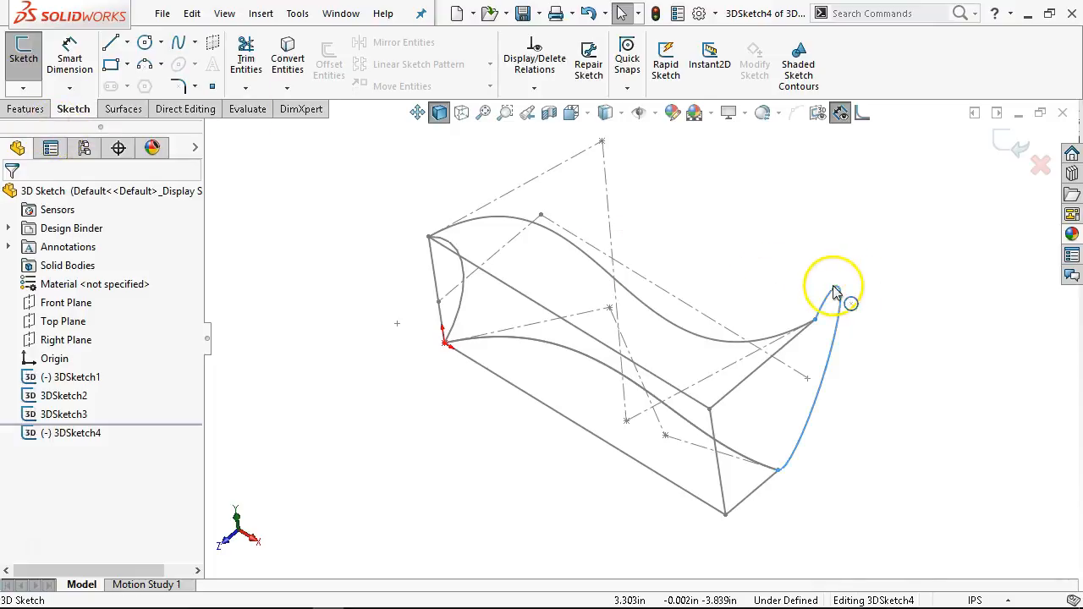
click(296, 70)
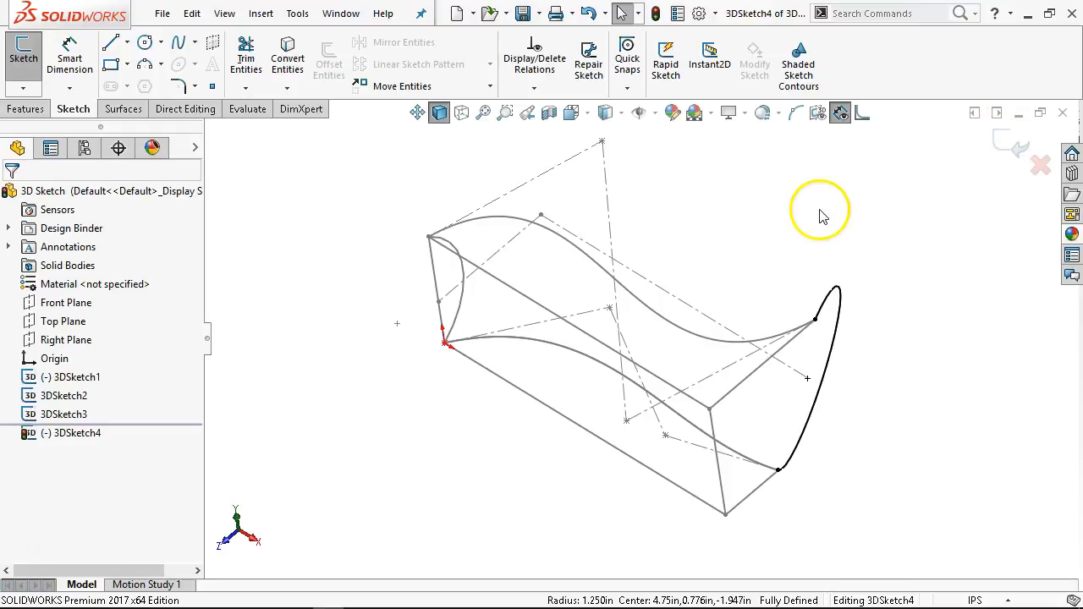
click(1001, 146)
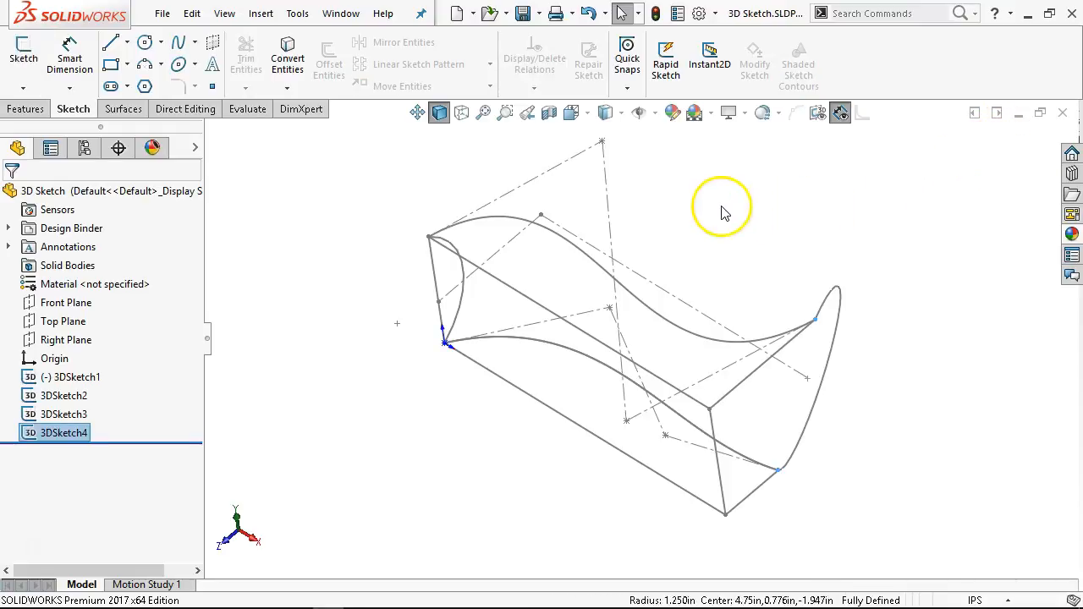
Create another 3D sketch containing a converted copy of the upper style spline, and exit it
mouse_move(720, 208)
middle_down()
mouse_move(727, 164)
mouse_move(702, 181)
middle_up()
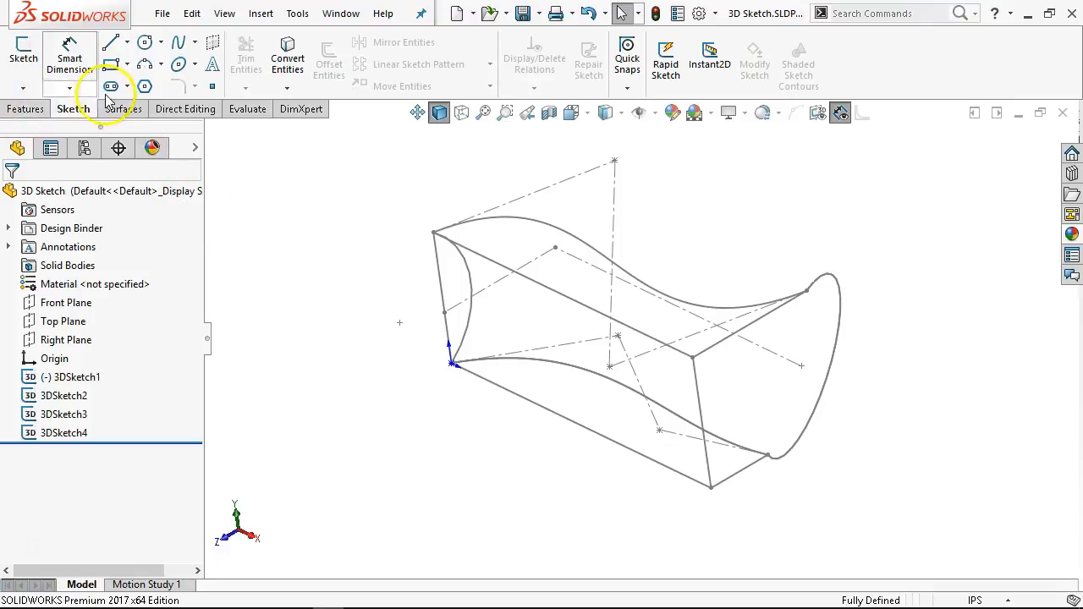
click(23, 88)
click(49, 129)
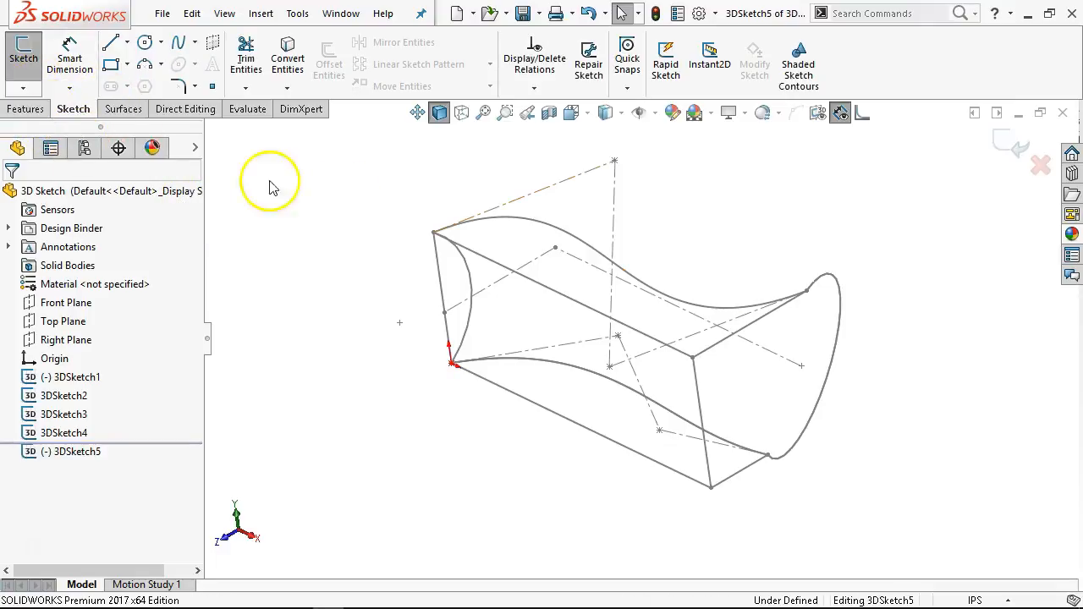
click(541, 225)
click(287, 68)
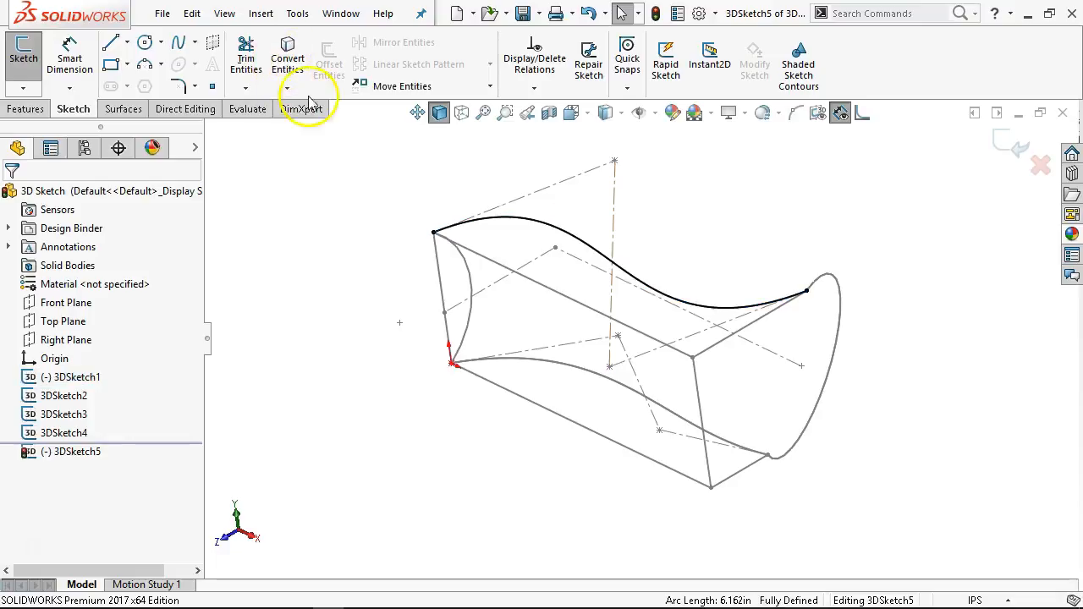
click(1002, 141)
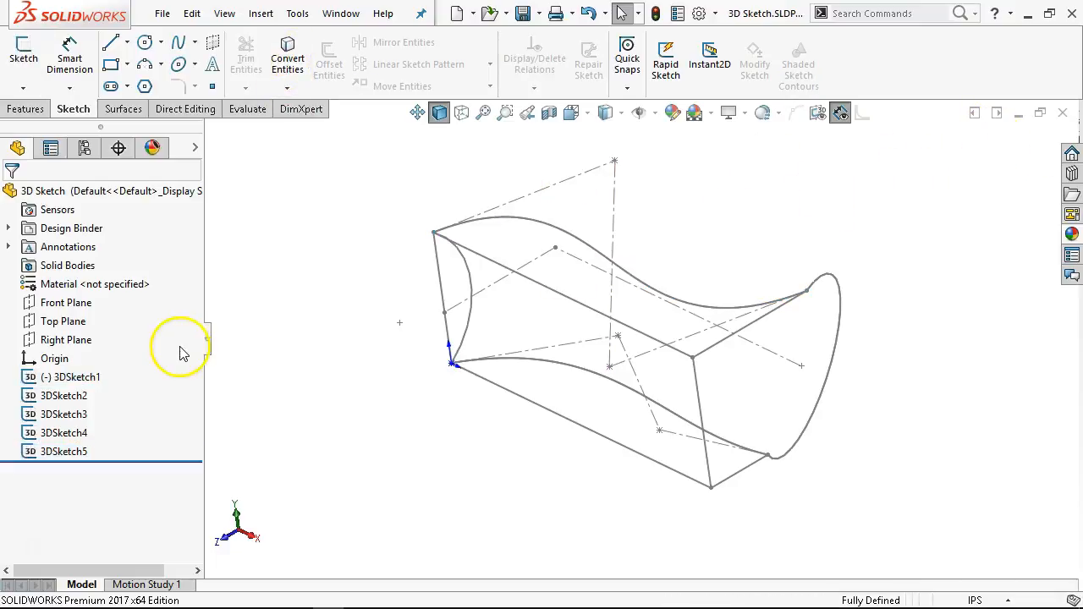
Hide the original 3DSketch1 with its construction lines and box edges
right_click(76, 377)
click(97, 269)
mouse_move(388, 262)
middle_down()
mouse_move(375, 181)
mouse_move(427, 211)
mouse_move(397, 181)
mouse_move(398, 246)
mouse_move(390, 225)
middle_up()
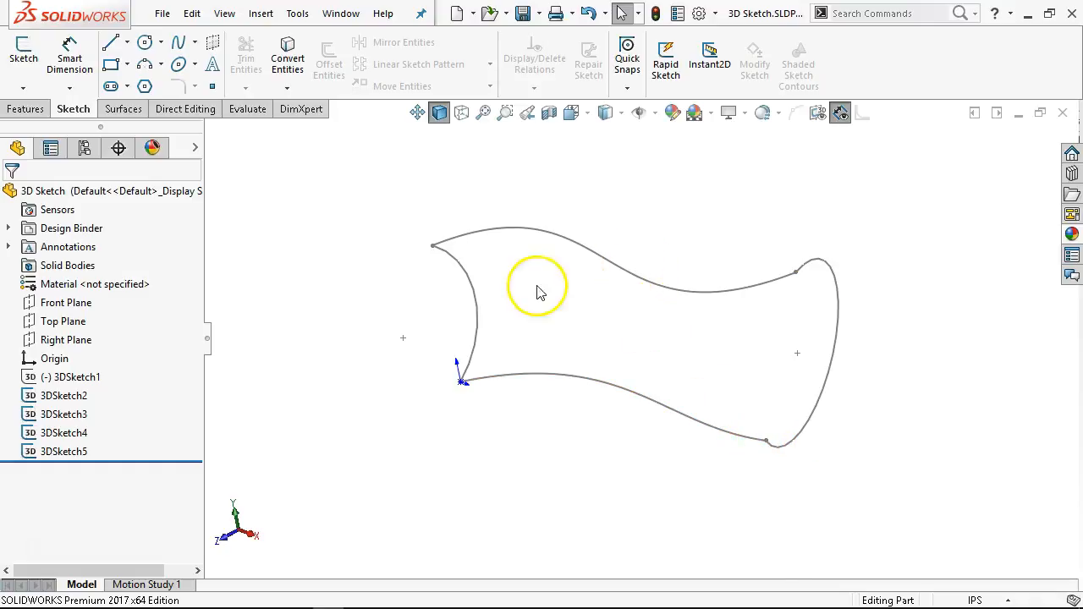
mouse_move(405, 281)
middle_down()
mouse_move(420, 282)
mouse_move(417, 232)
mouse_move(347, 216)
middle_up()
Start a Swept Surface with the origin-end arc (3DSketch2) as profile and the lower spline (3DSketch3) as path
click(123, 109)
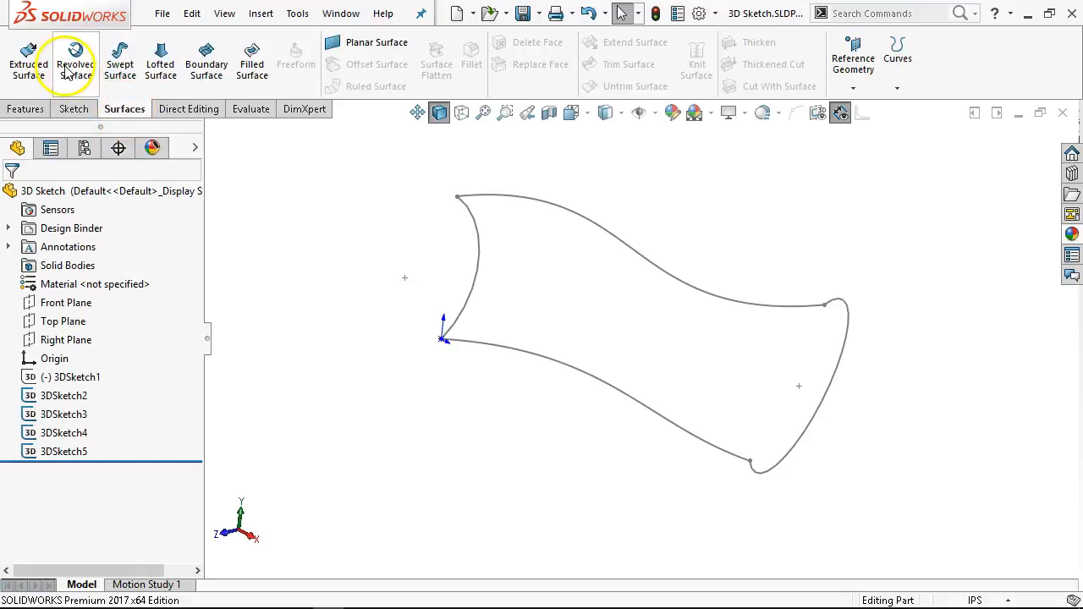
click(121, 55)
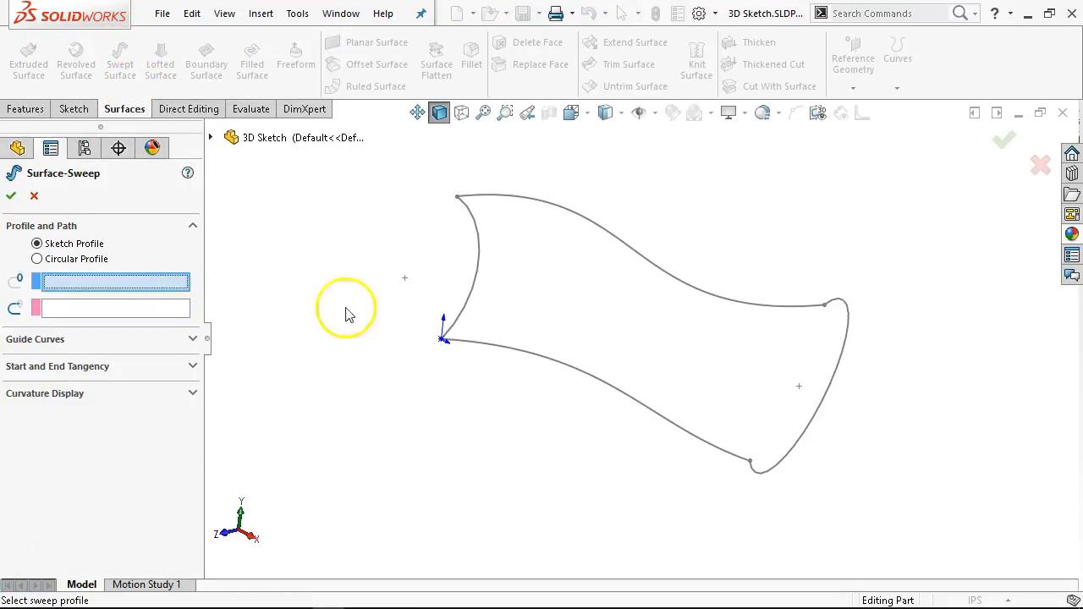
click(480, 257)
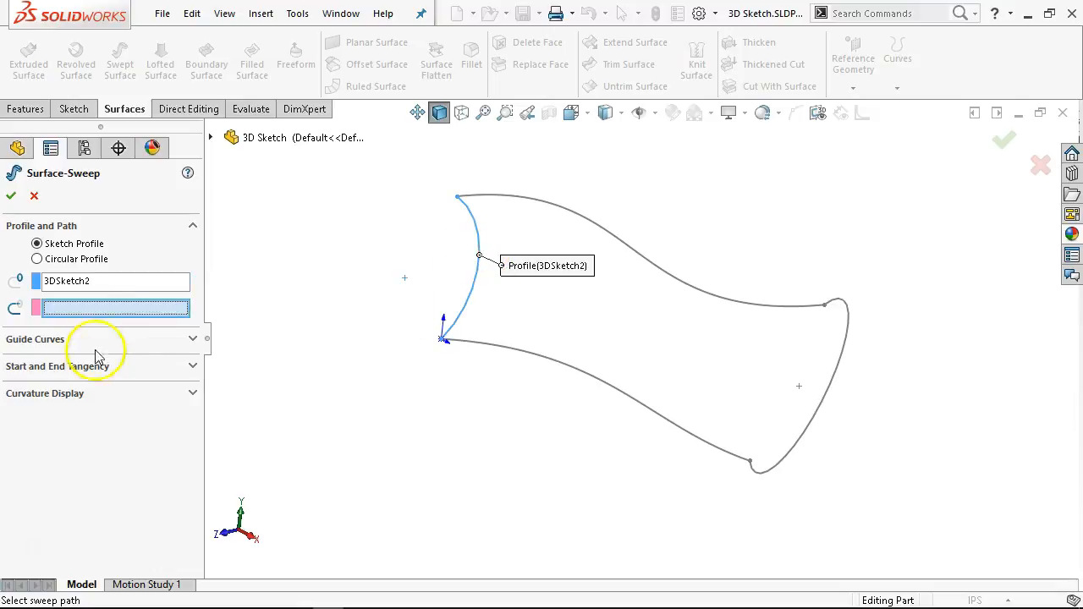
click(482, 345)
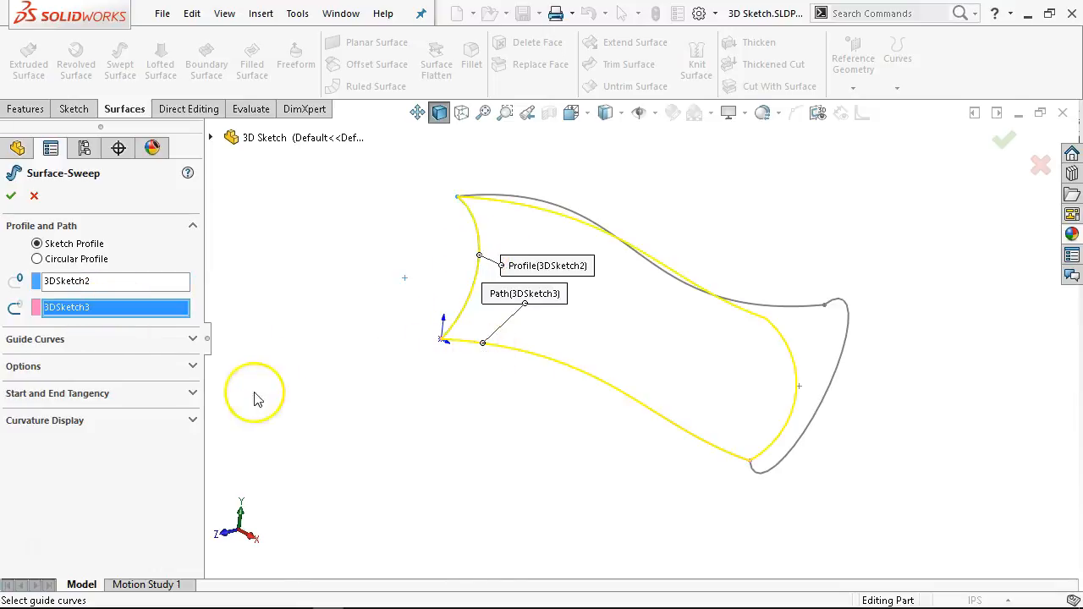
Add the upper spline, 3DSketch5, as a guide curve and try to complete the surface sweep
click(71, 345)
click(72, 347)
click(68, 346)
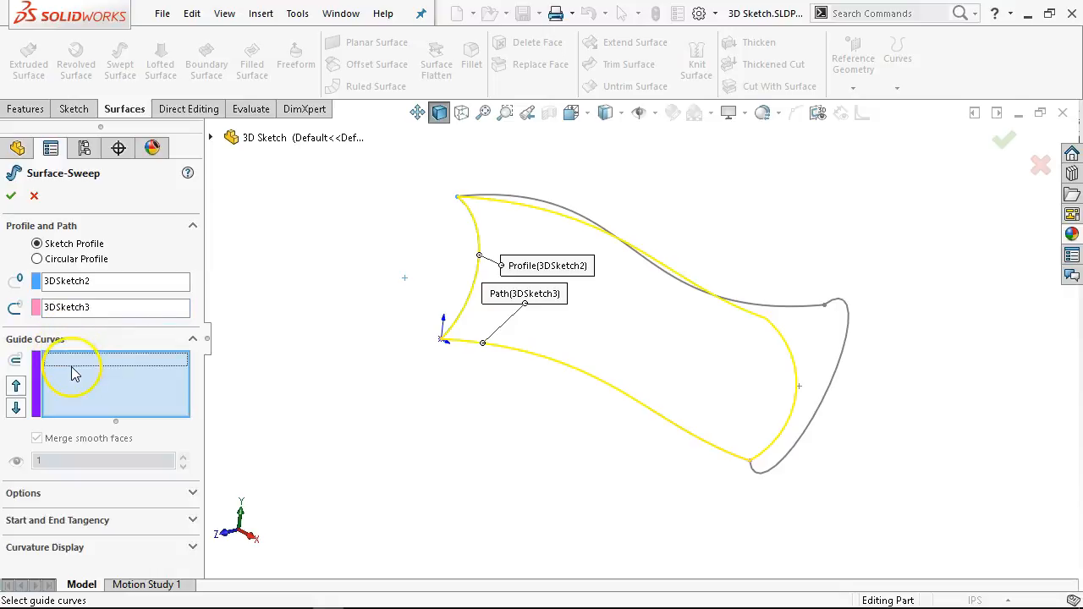
click(785, 312)
middle_drag(268, 258, 272, 289)
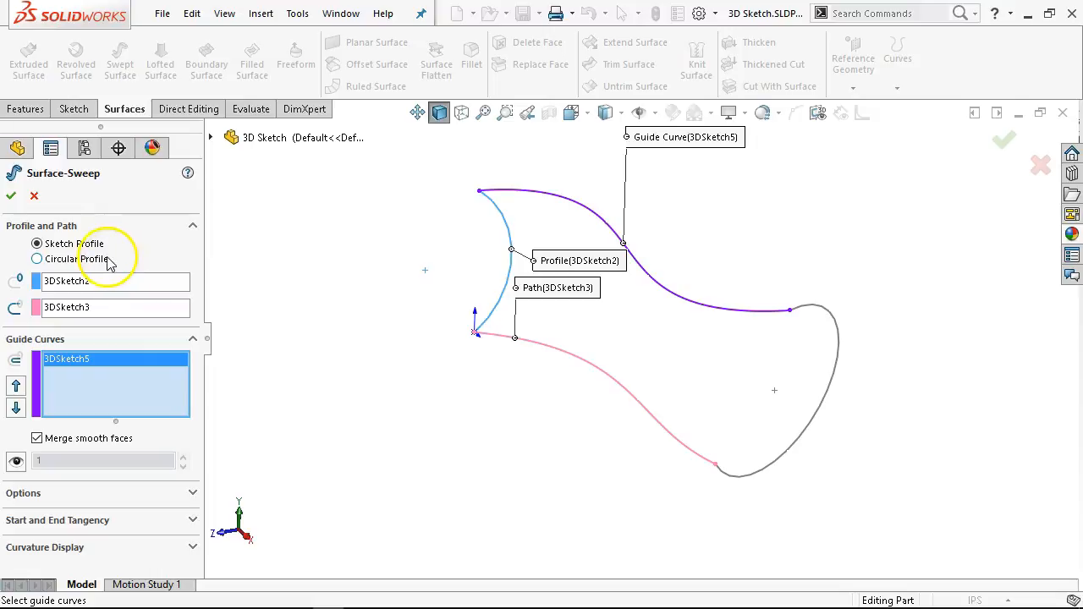
click(13, 197)
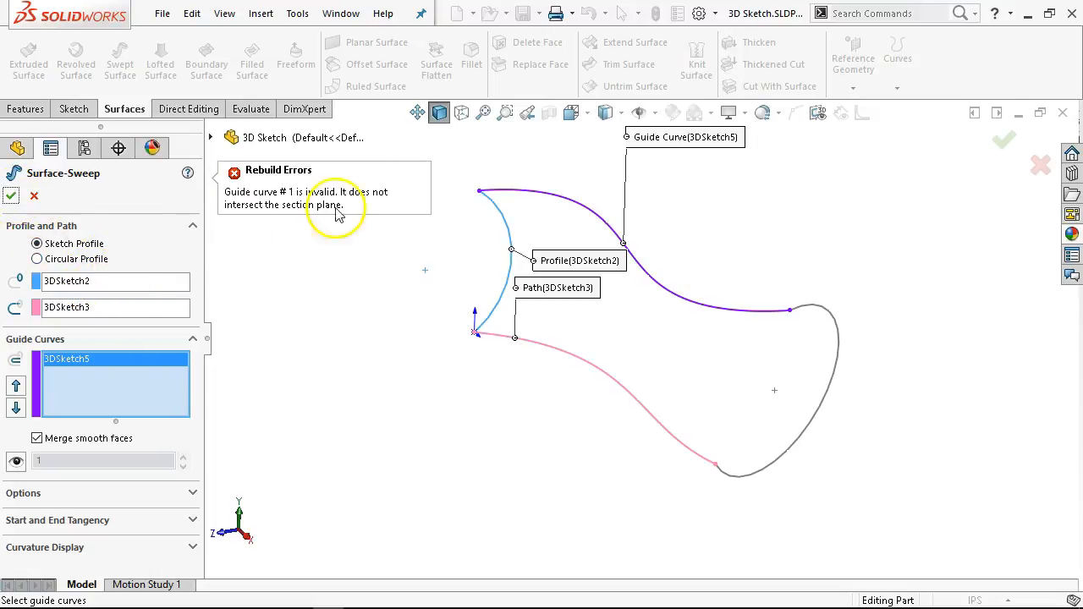
Sweep the origin-end arc (3DSketch2) along the lower spline (3DSketch3) without a guide curve, and undo the resulting surface
click(34, 197)
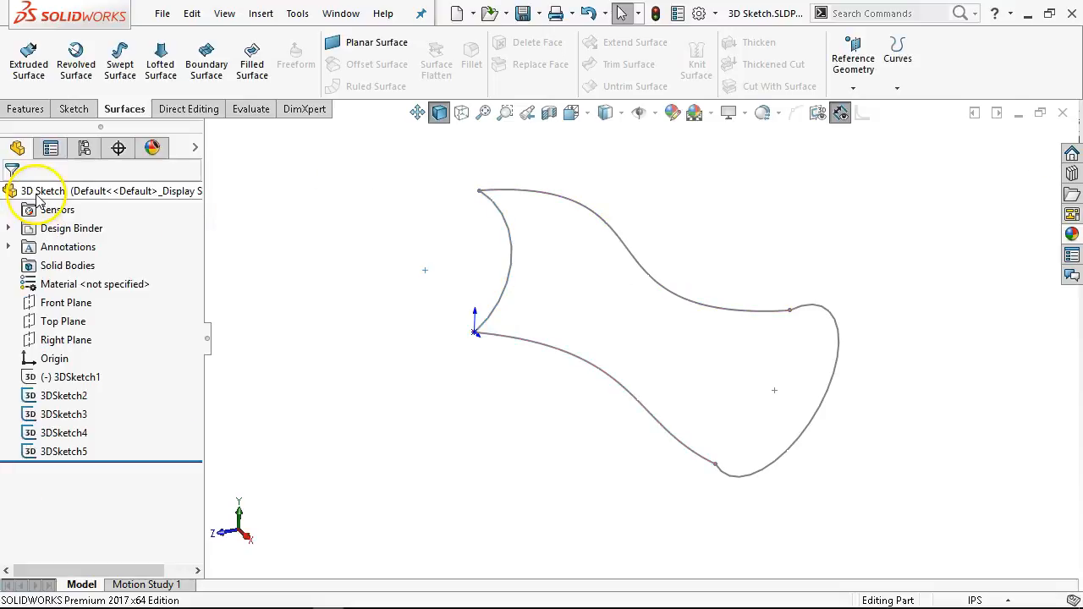
click(118, 57)
click(516, 255)
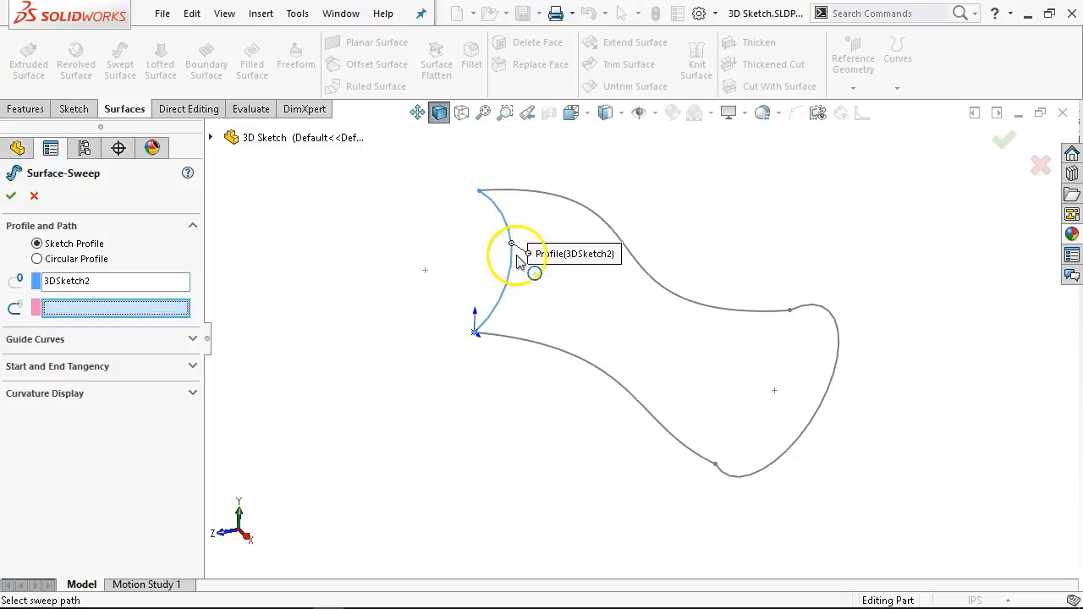
click(538, 344)
click(11, 195)
middle_drag(229, 367, 271, 345)
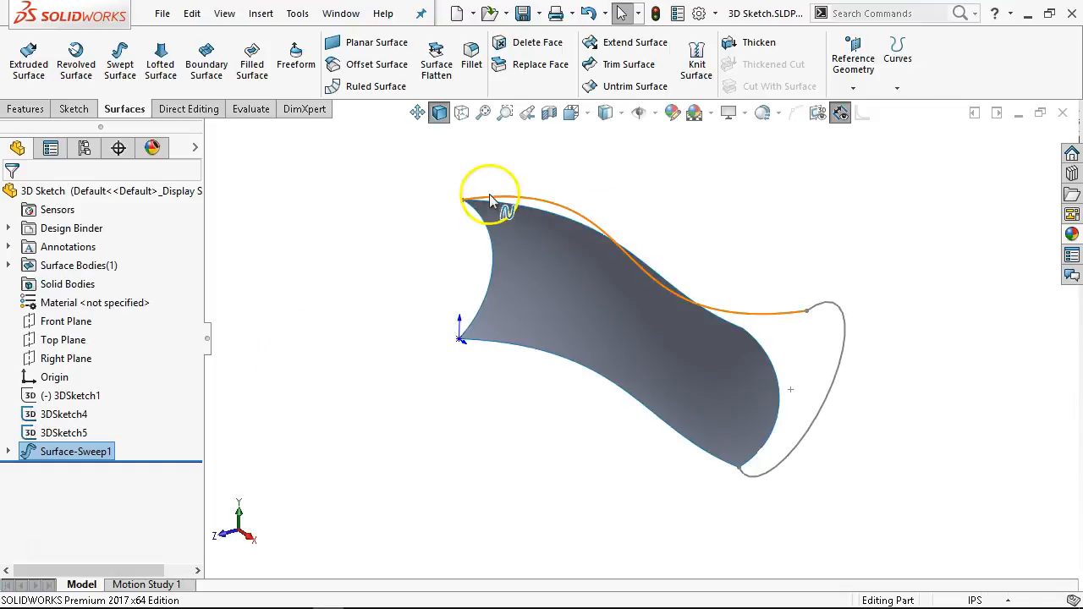
middle_drag(738, 249, 717, 266)
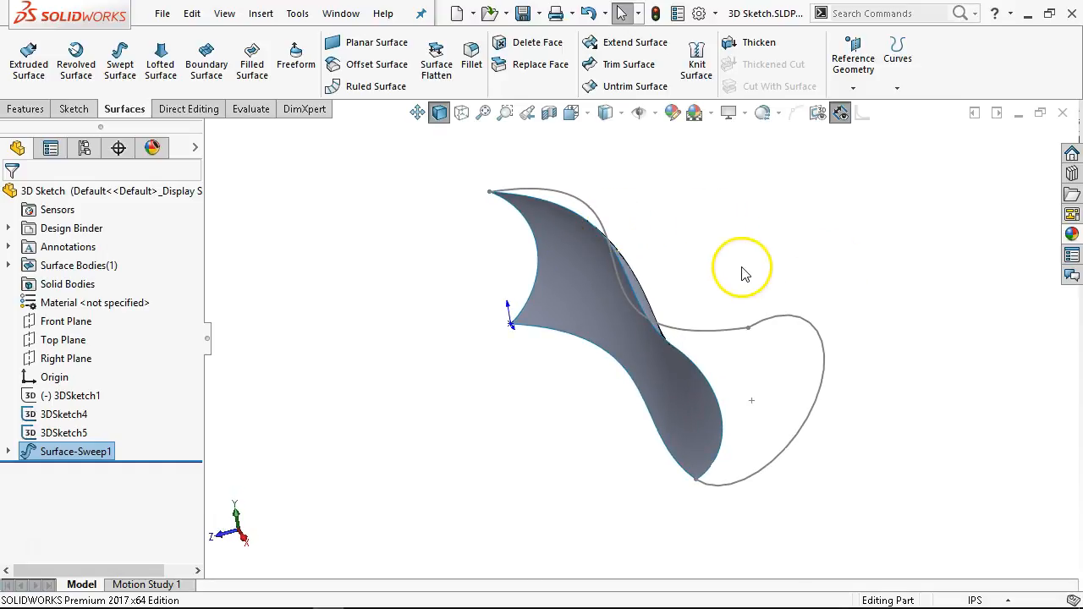
key(ctrl+z)
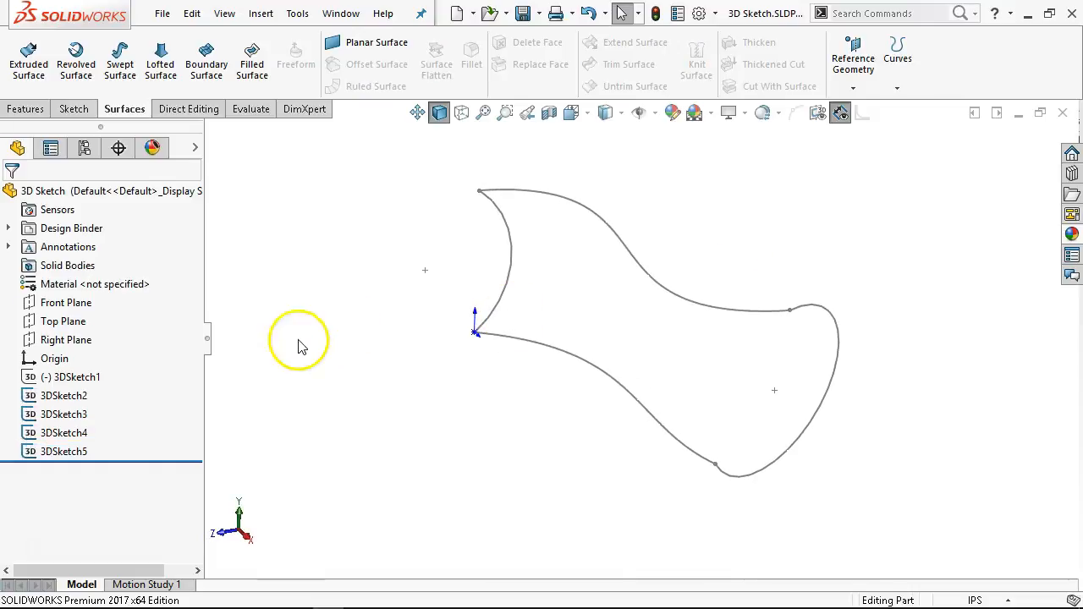
Start a Lofted Surface with 3DSketch2 and 3DSketch4 as profiles, aligning the connector on 3DSketch4 to its lower endpoint
click(161, 76)
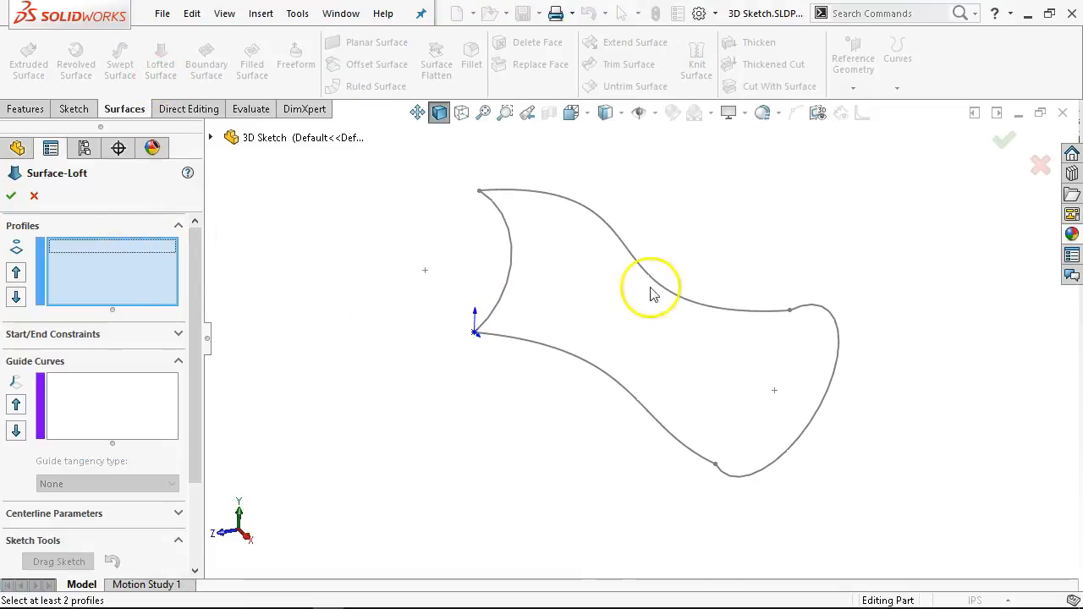
click(511, 253)
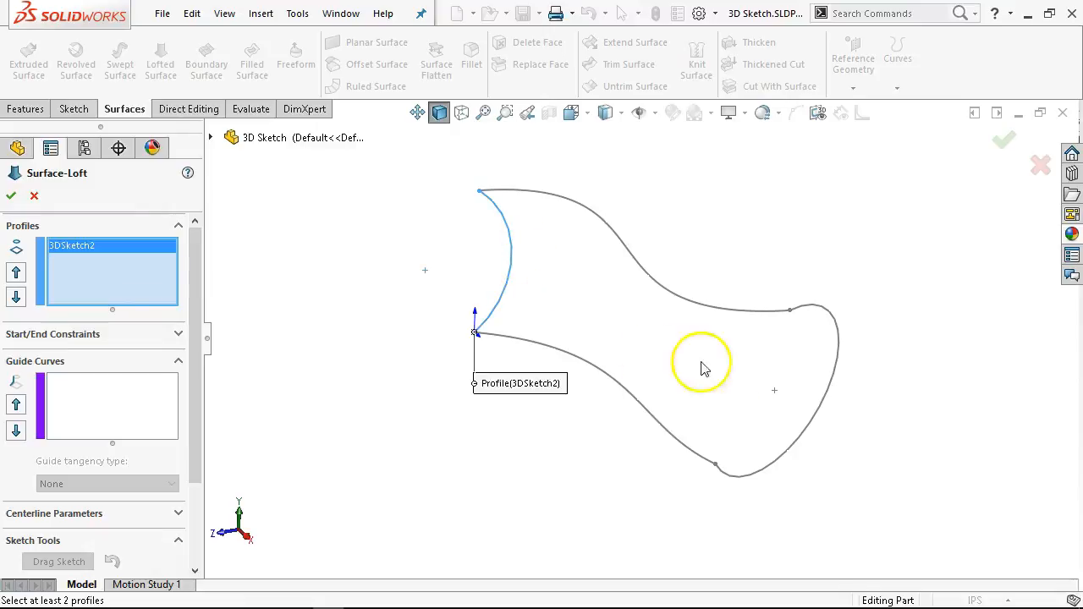
click(838, 370)
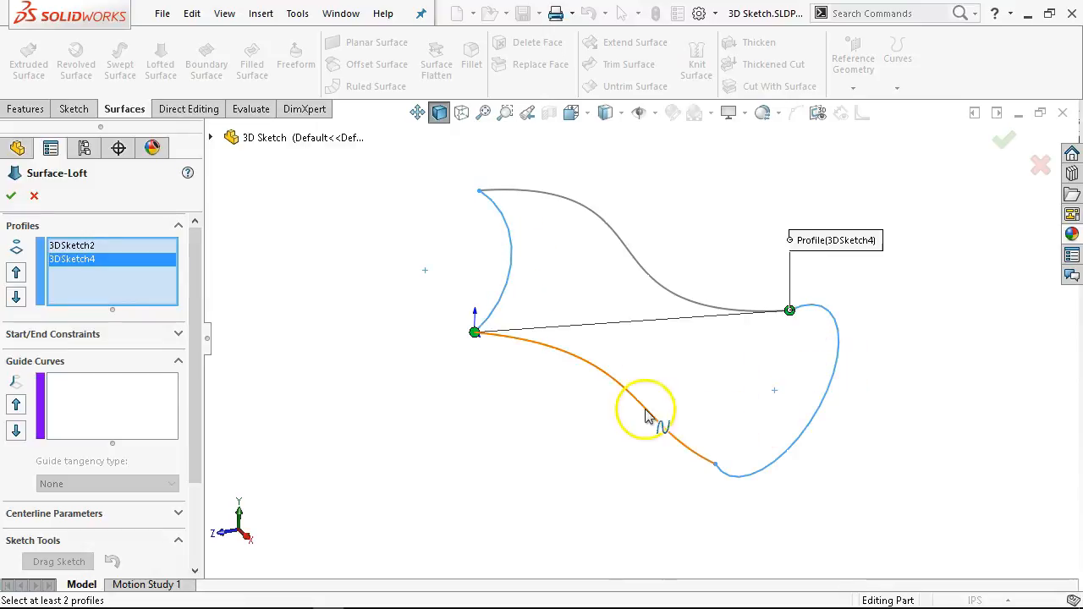
drag(788, 310, 716, 466)
middle_drag(408, 352, 435, 362)
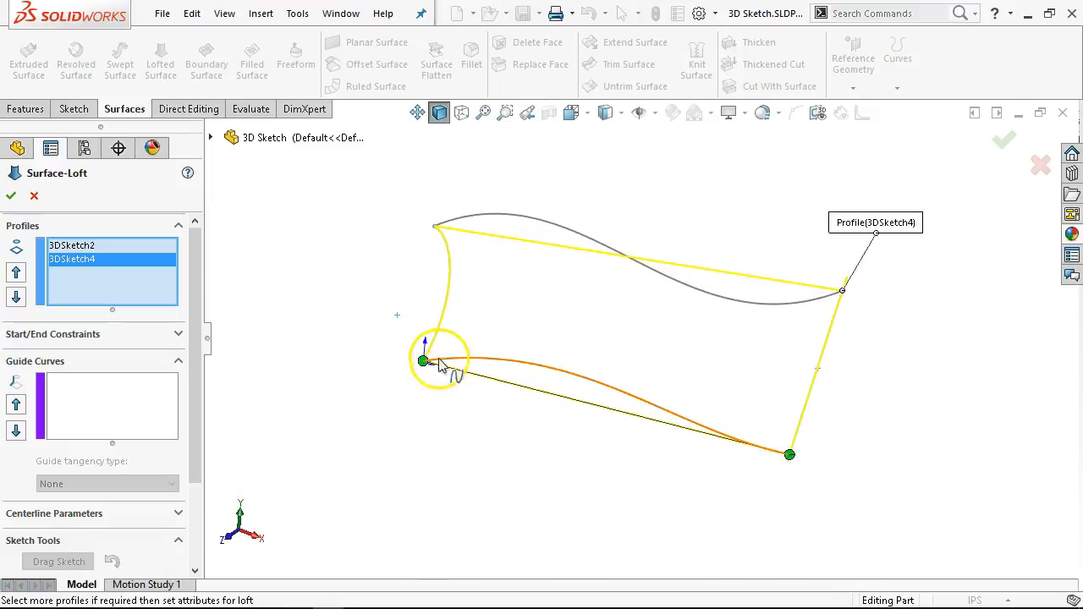
middle_drag(768, 513, 721, 497)
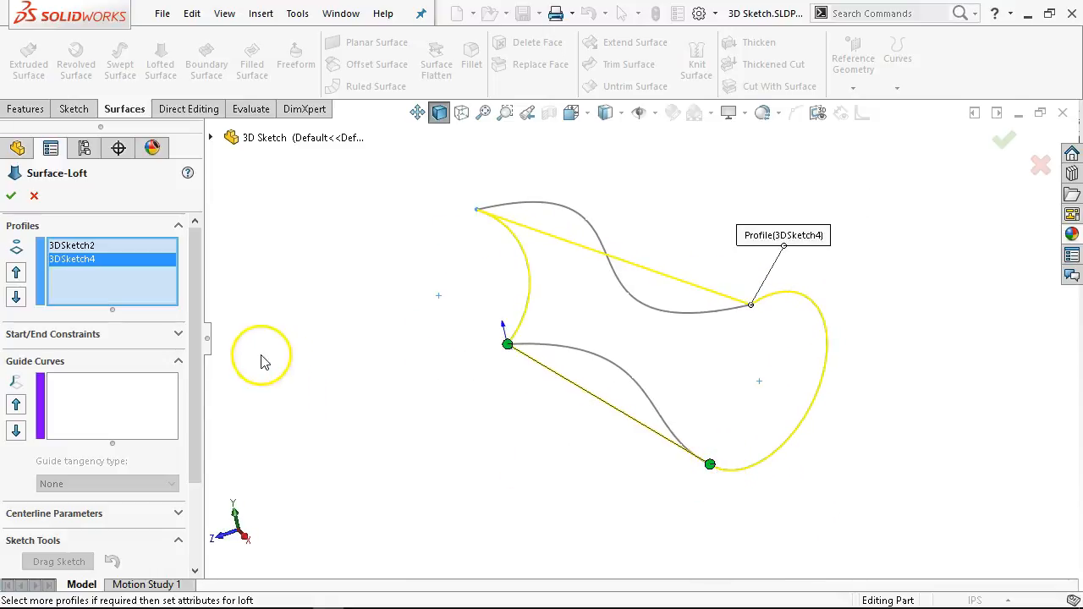
Enable the mesh preview in the loft's curvature display
scroll(210, 406, down, 4)
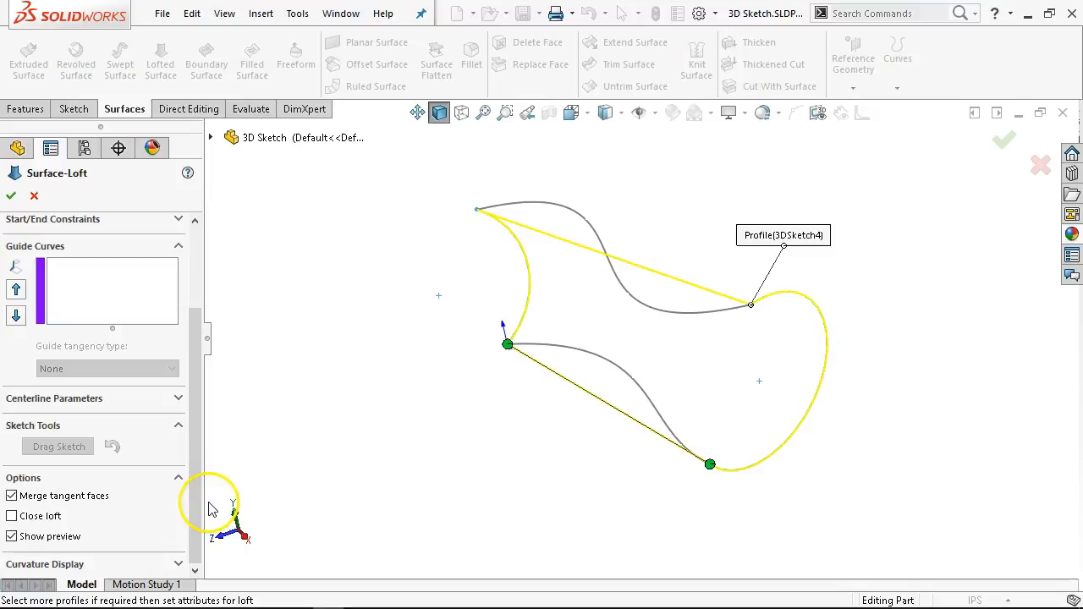
click(179, 564)
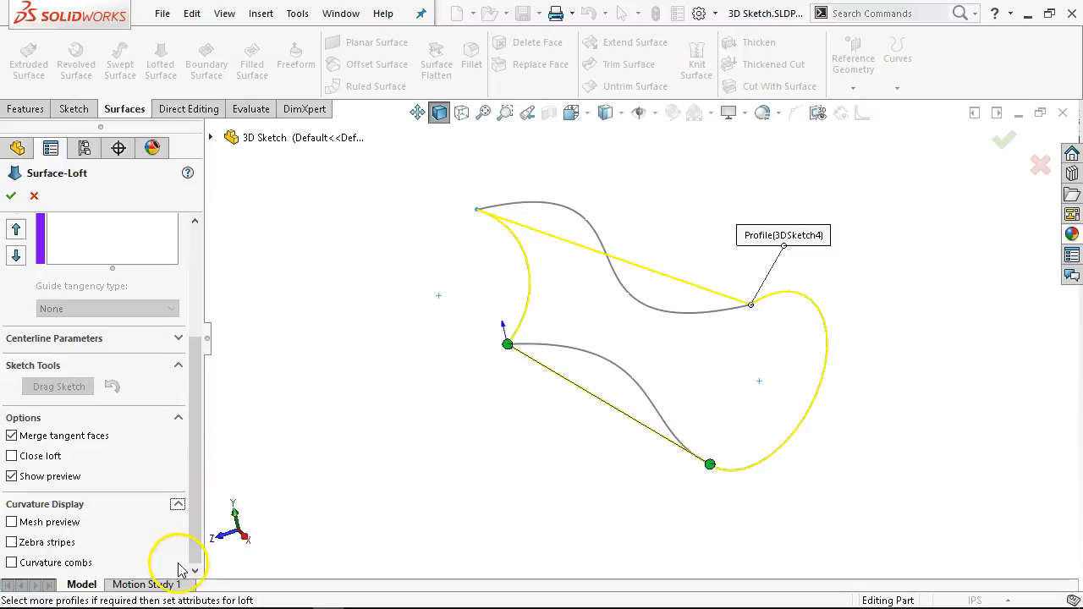
click(11, 522)
mouse_move(430, 360)
middle_down()
mouse_move(430, 316)
mouse_move(450, 304)
mouse_move(416, 302)
mouse_move(430, 350)
middle_up()
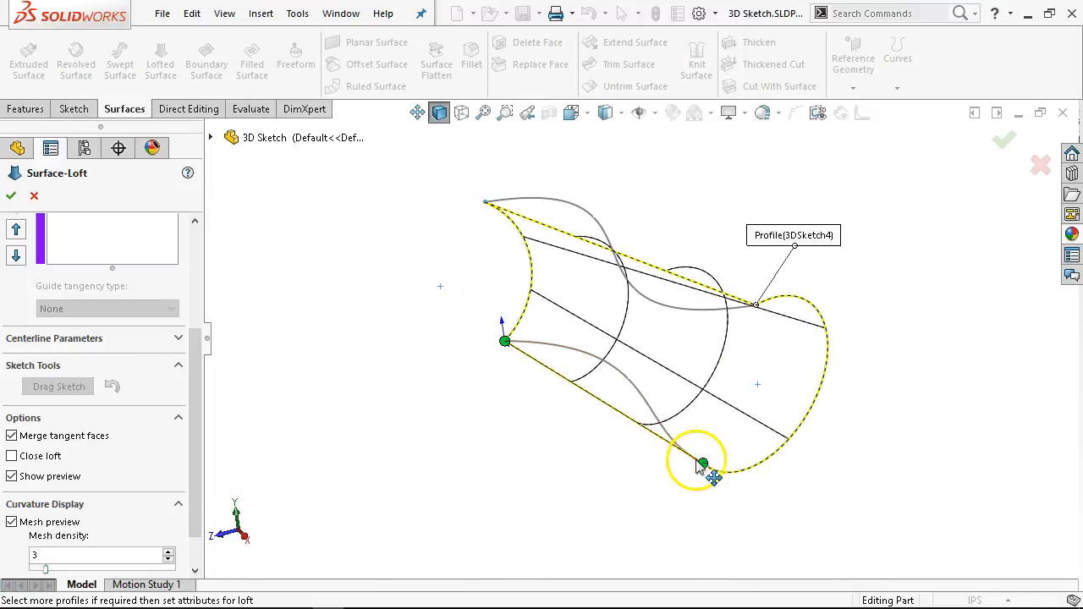
Move the loft connector on 3DSketch4 to its upper endpoint and back to its lower endpoint
drag(706, 471, 763, 478)
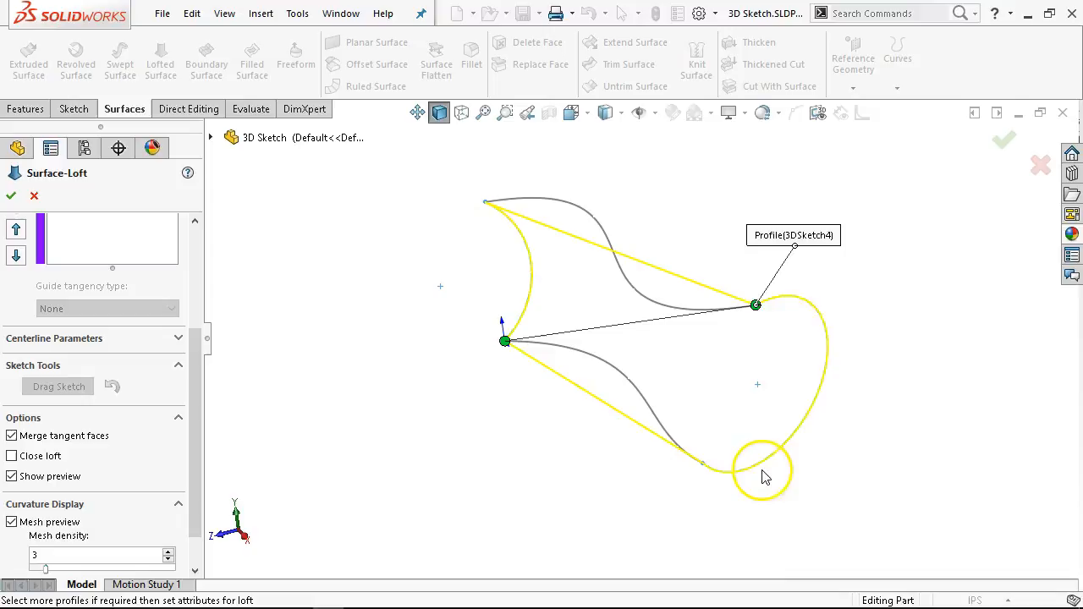
drag(757, 311, 810, 403)
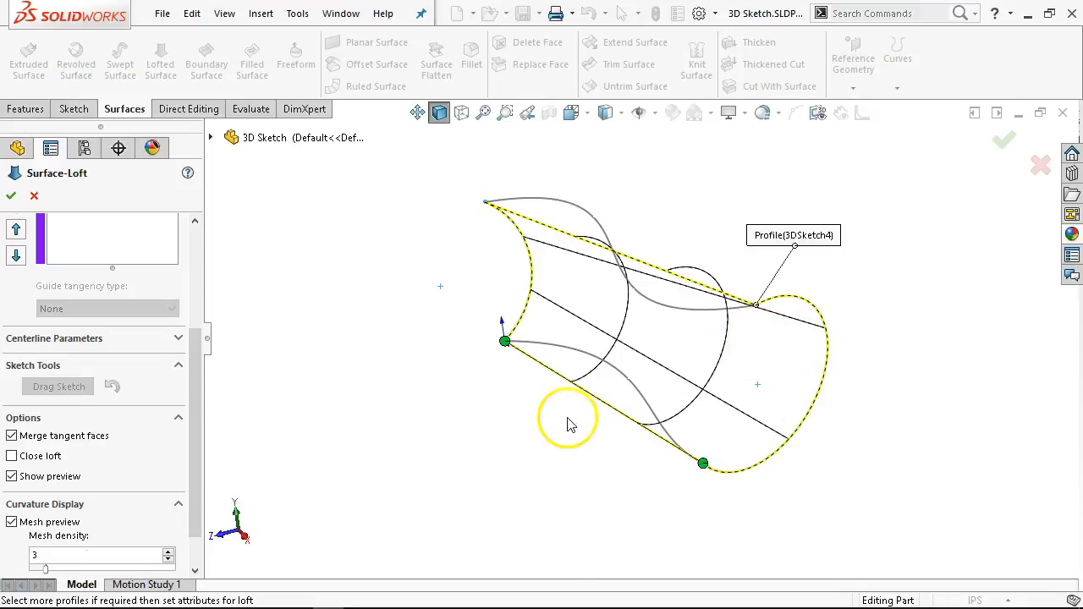
mouse_move(506, 340)
mouse_down()
mouse_move(510, 275)
mouse_move(491, 199)
mouse_move(483, 206)
mouse_move(507, 242)
mouse_move(505, 333)
mouse_up()
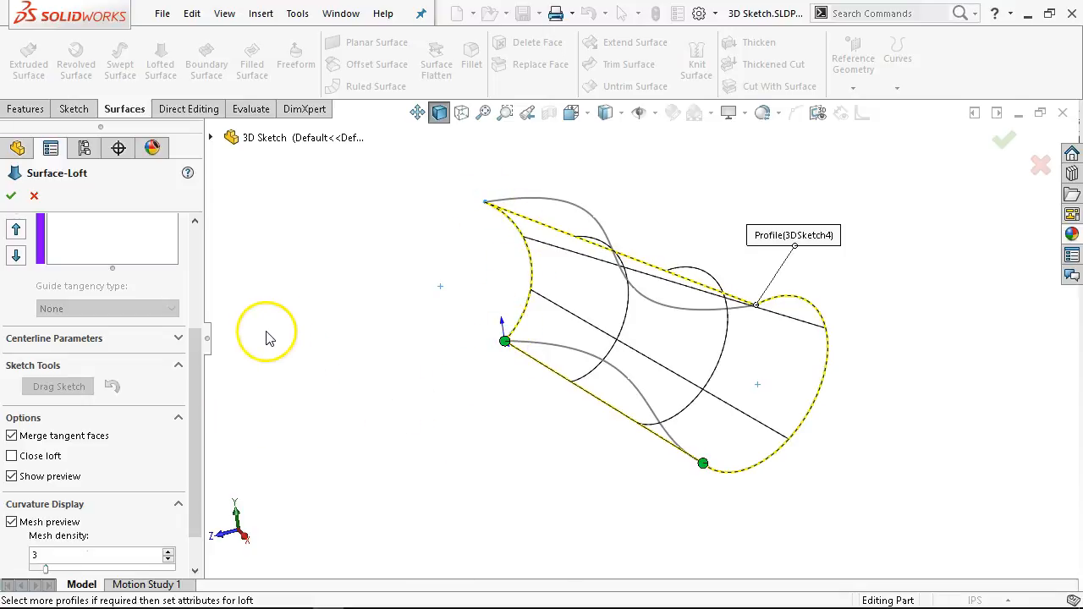
Add the upper spline (3DSketch5) and lower spline (3DSketch3) as guide curves and complete the lofted surface
drag(194, 339, 198, 290)
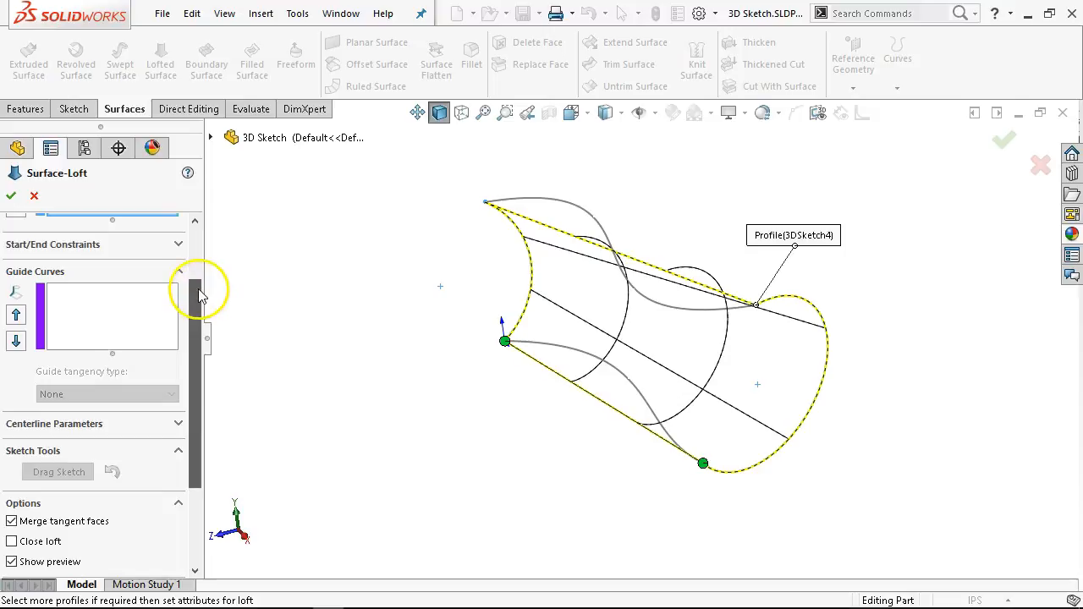
click(138, 314)
click(570, 206)
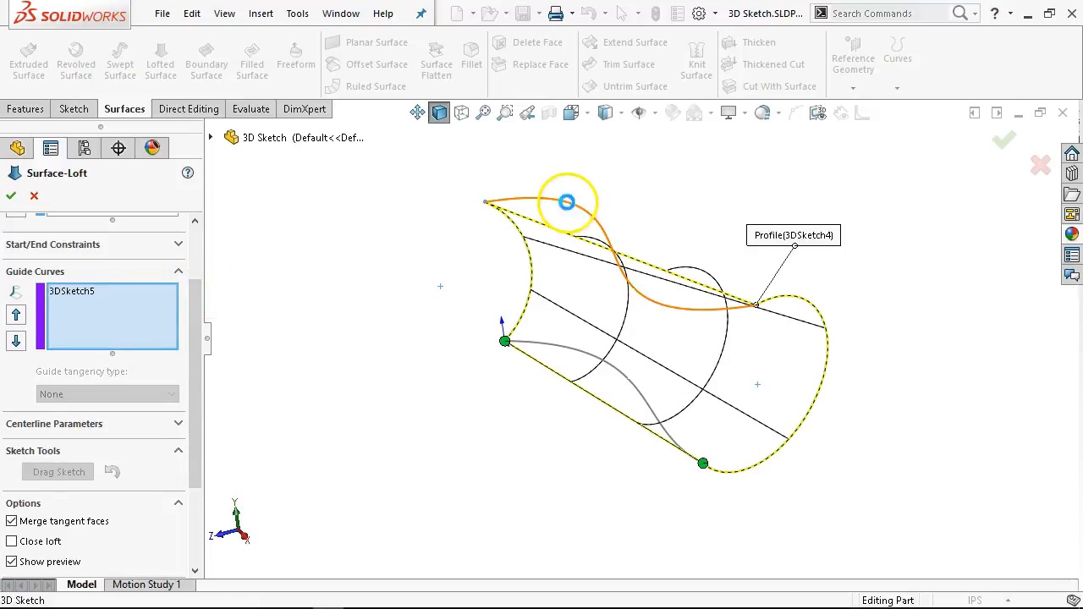
middle_drag(454, 316, 500, 334)
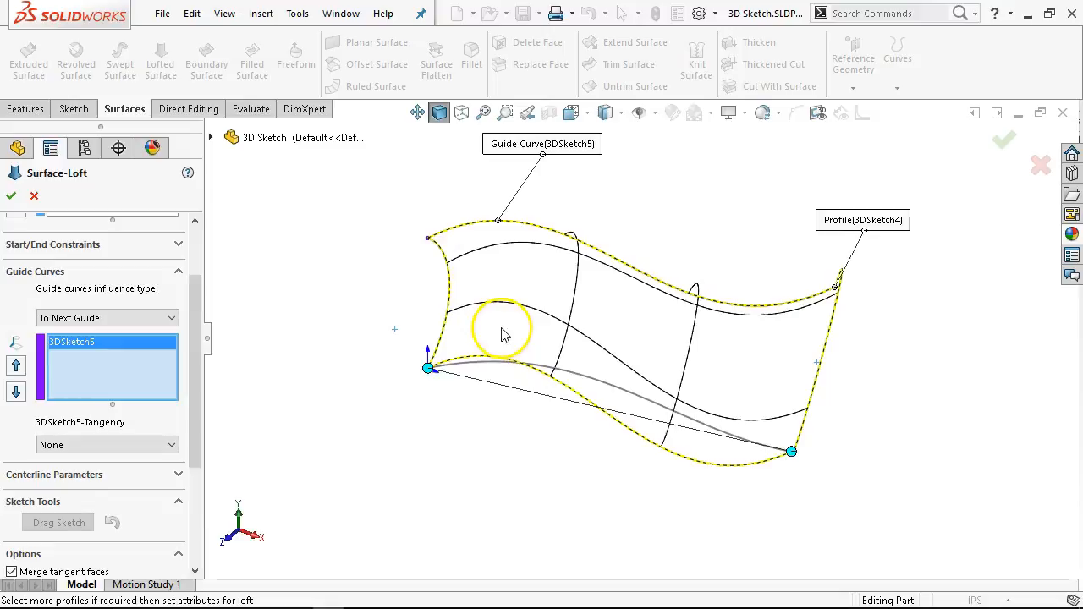
click(476, 368)
mouse_move(336, 264)
middle_down()
mouse_move(288, 229)
mouse_move(285, 247)
middle_up()
click(13, 198)
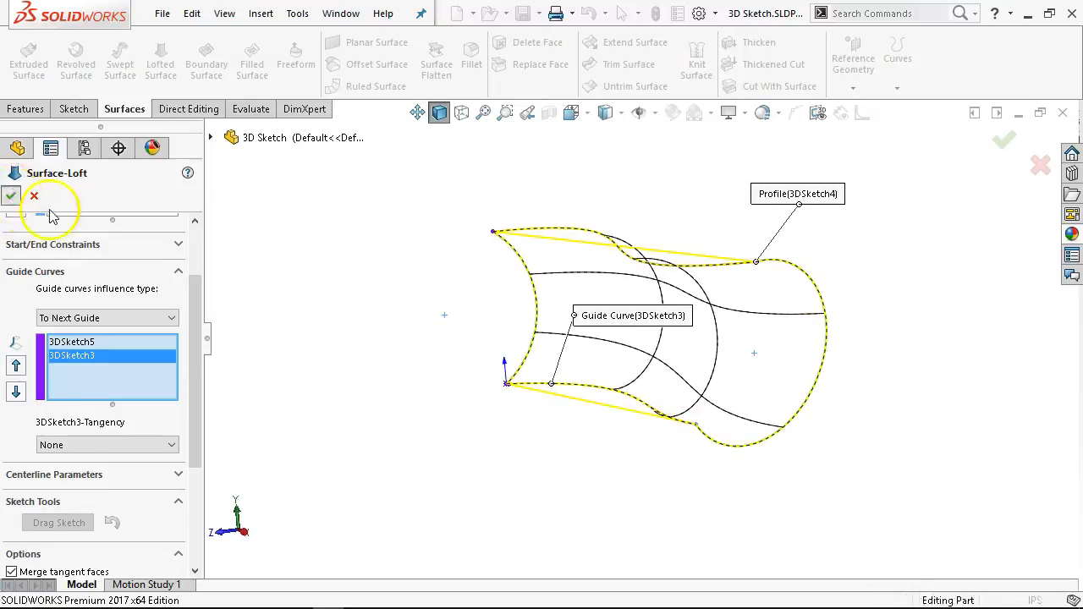
Compare the lofted surface with the original 3DSketch1 from several angles, and undo the loft
mouse_move(406, 307)
middle_down()
mouse_move(339, 307)
mouse_move(380, 303)
mouse_move(460, 234)
mouse_move(457, 170)
mouse_move(445, 256)
mouse_move(403, 326)
mouse_move(419, 355)
middle_up()
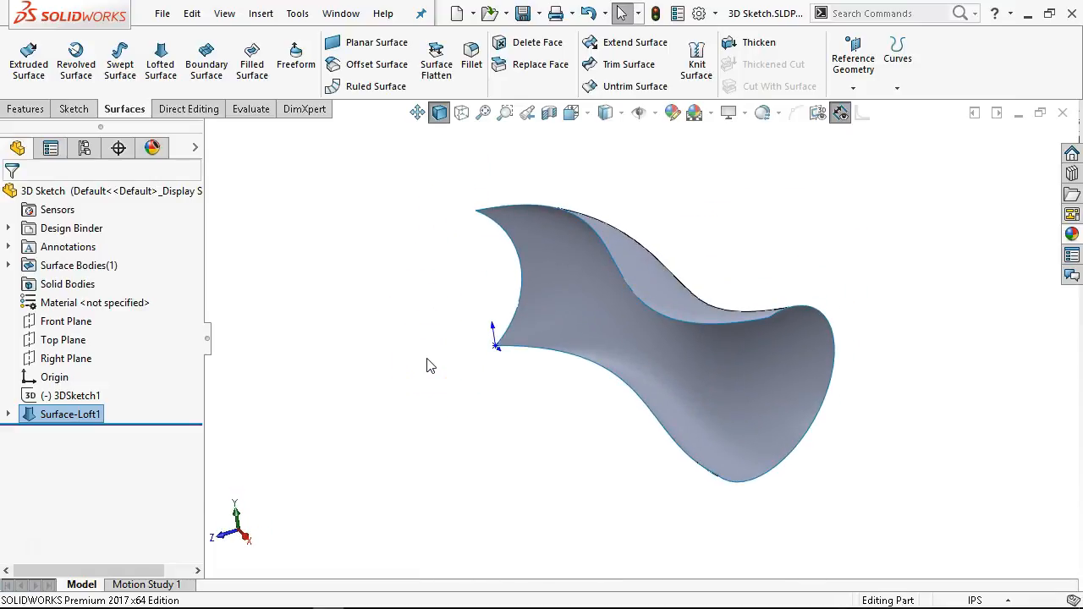
click(78, 395)
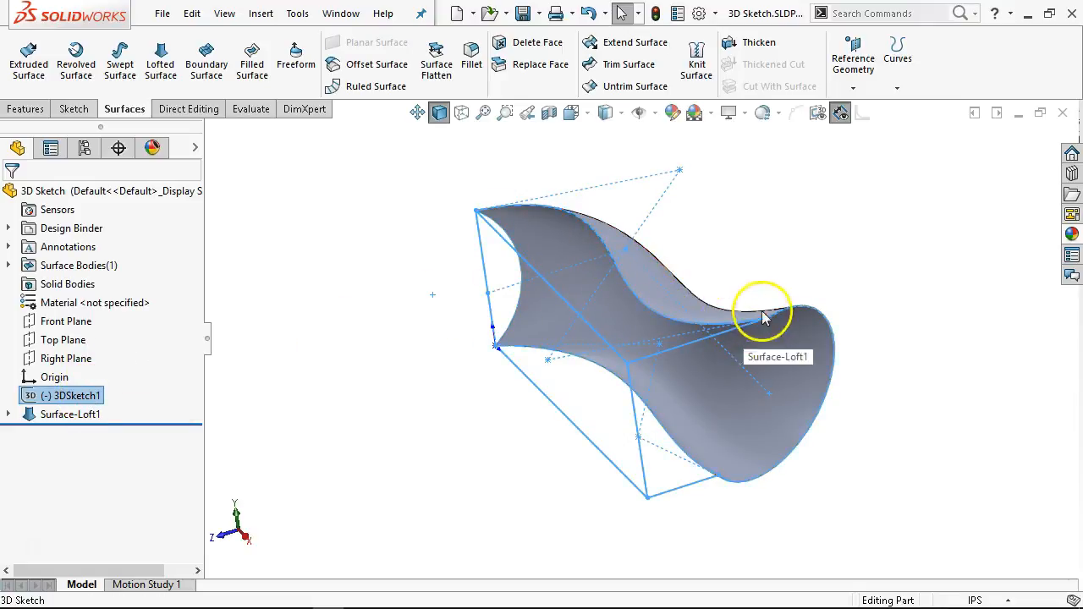
middle_drag(506, 372, 503, 338)
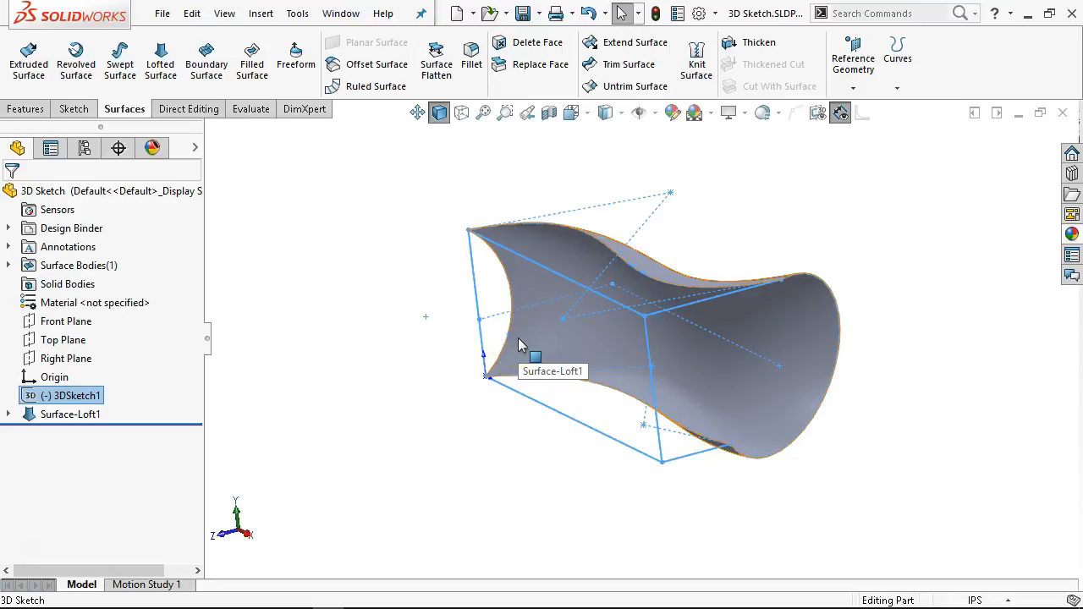
mouse_move(507, 415)
middle_down()
mouse_move(561, 386)
mouse_move(658, 420)
mouse_move(699, 464)
mouse_move(713, 428)
mouse_move(585, 401)
mouse_move(544, 459)
mouse_move(544, 496)
mouse_move(558, 497)
middle_up()
click(558, 497)
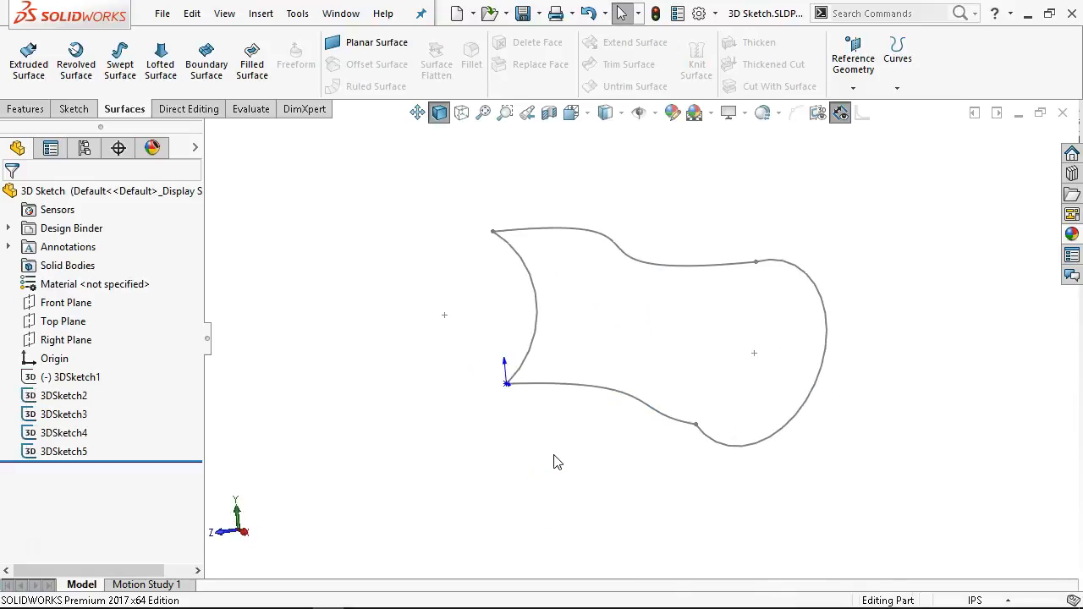
Start a Boundary Surface with the end arcs 3DSketch2 and 3DSketch4 as Direction 1 curves, keeping their tangency at None
click(206, 61)
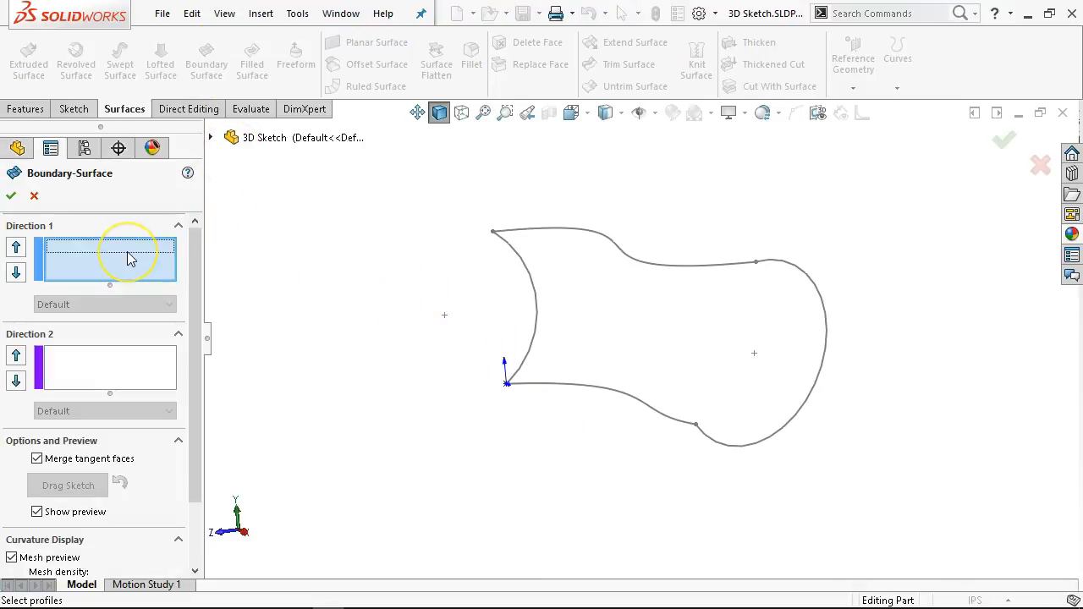
click(534, 297)
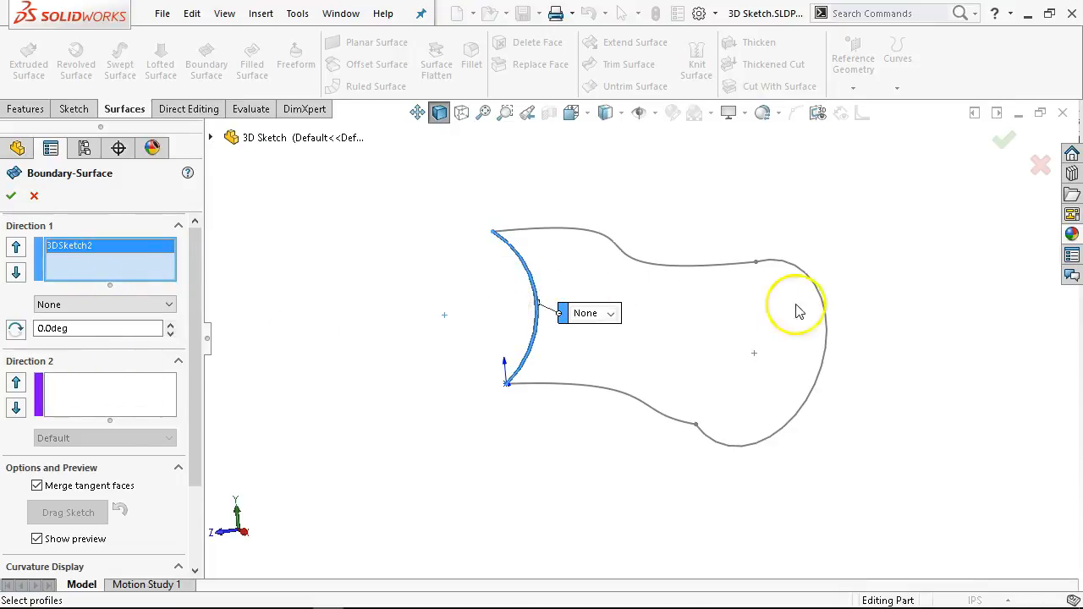
click(821, 305)
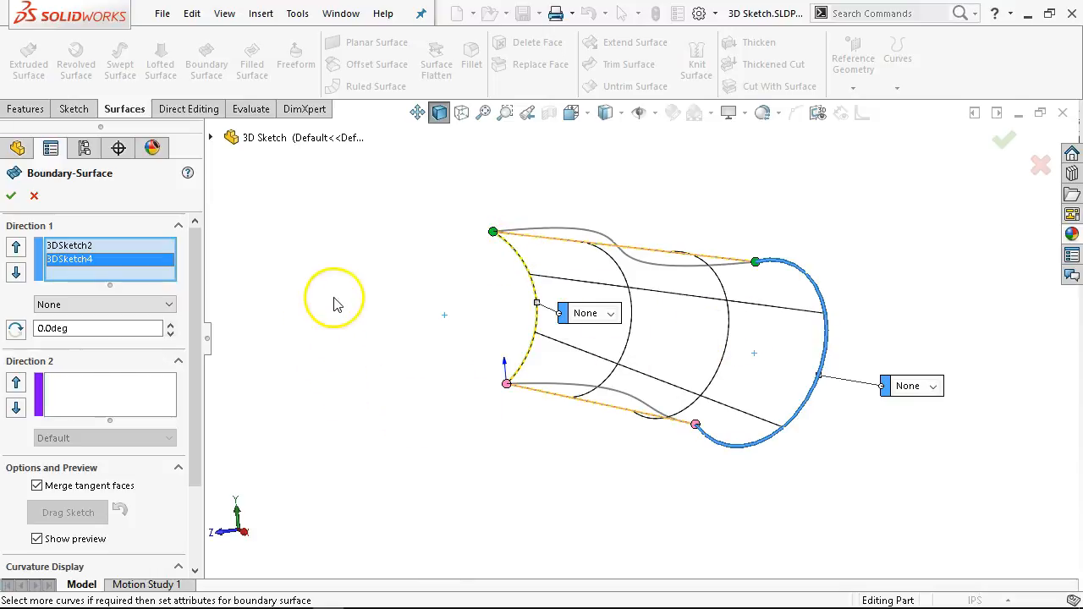
middle_drag(466, 285, 466, 313)
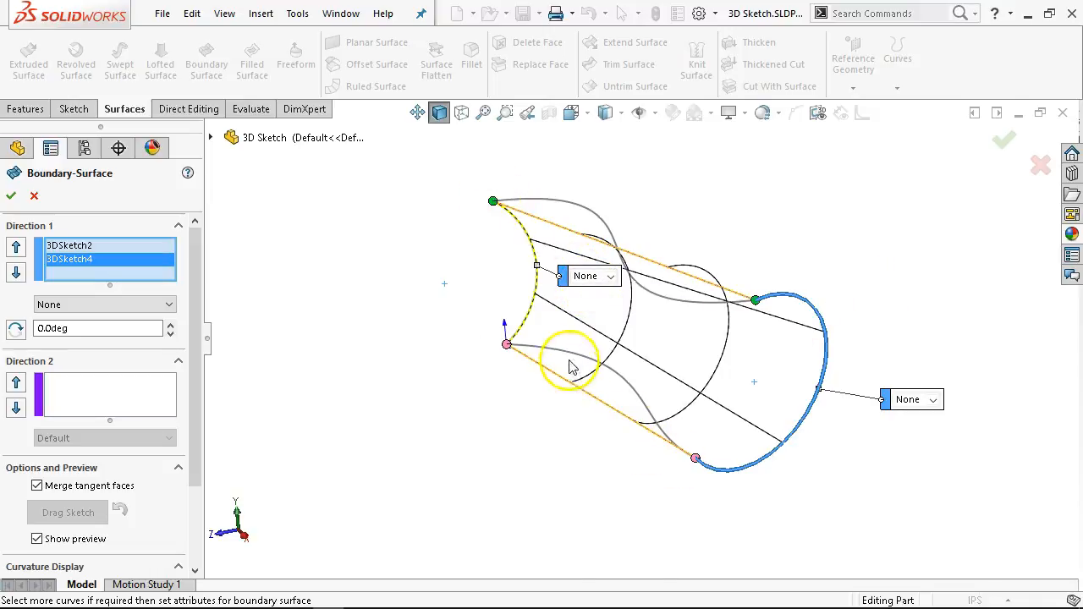
click(610, 277)
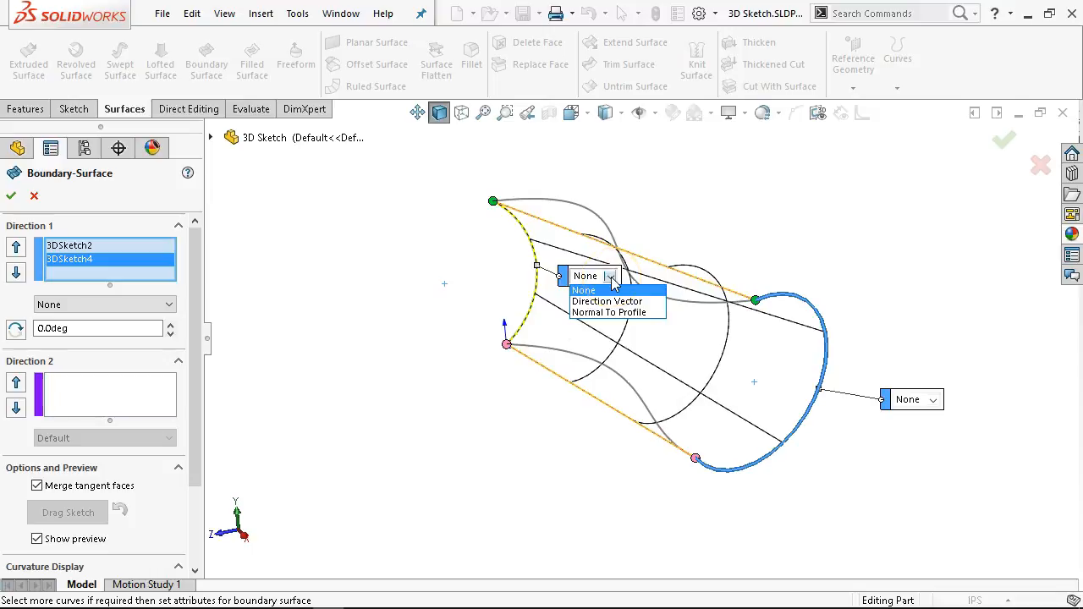
click(613, 284)
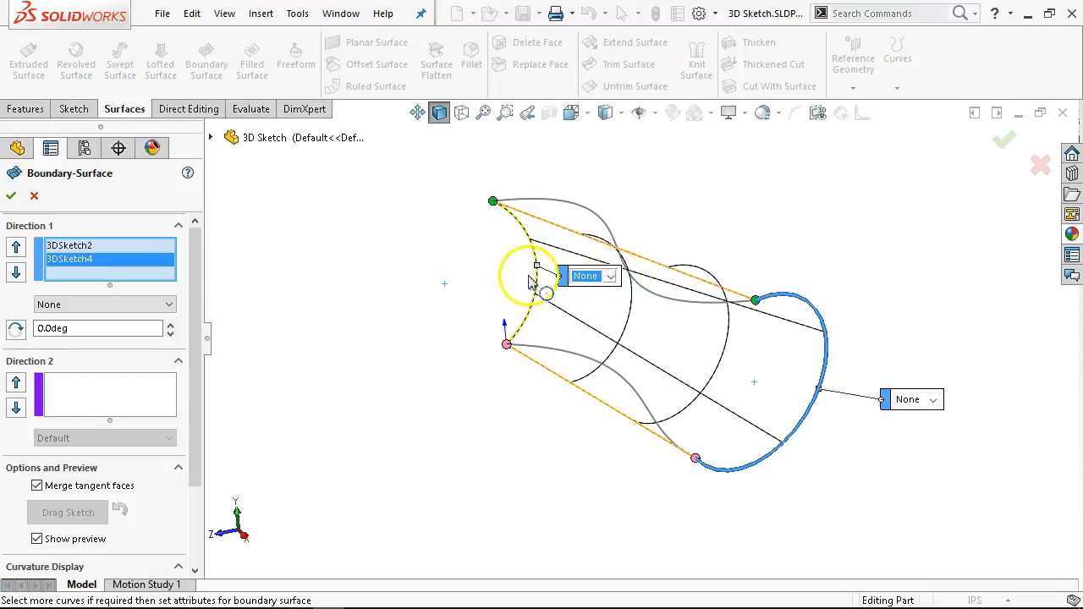
Add the upper spline (3DSketch5) and lower spline (3DSketch3) as Direction 2 curves of the boundary surface
click(70, 414)
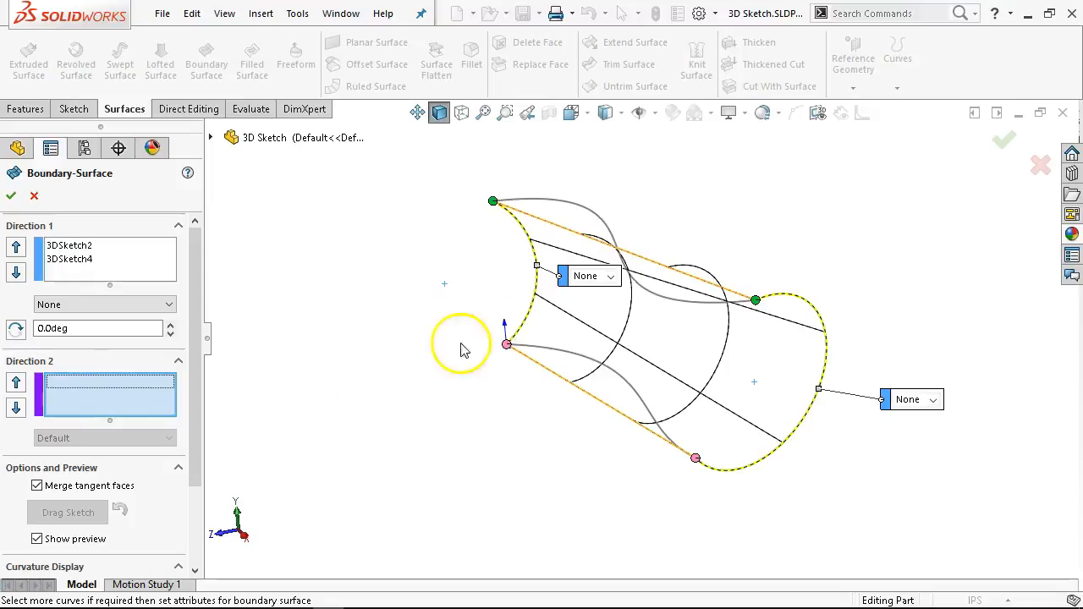
click(572, 209)
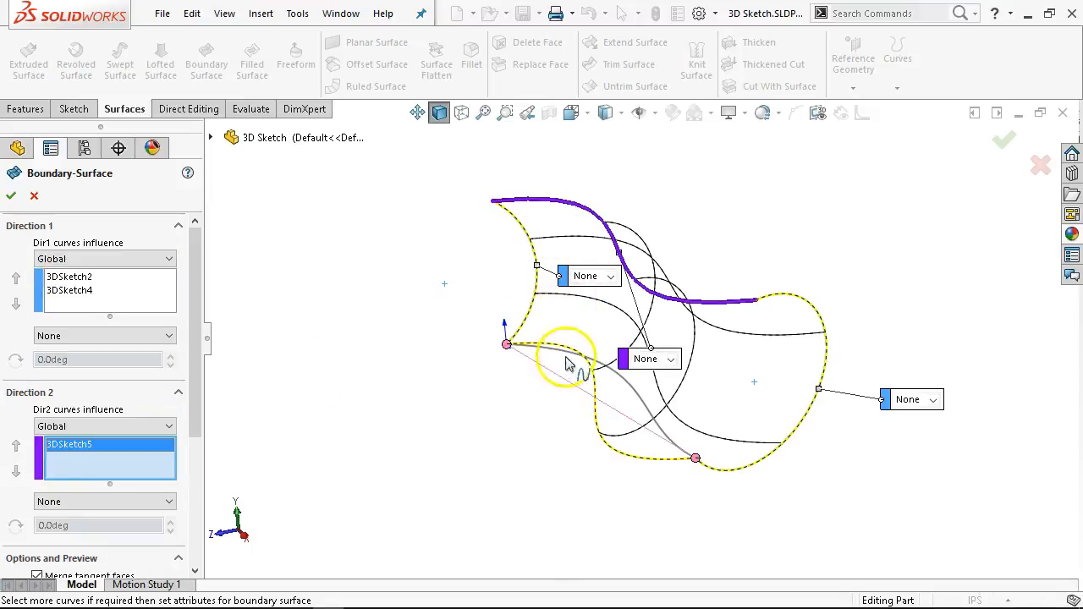
click(599, 369)
middle_drag(349, 345, 397, 284)
Set the tangency of the lower Direction 2 curve, 3DSketch3, to Normal To Profile
click(656, 302)
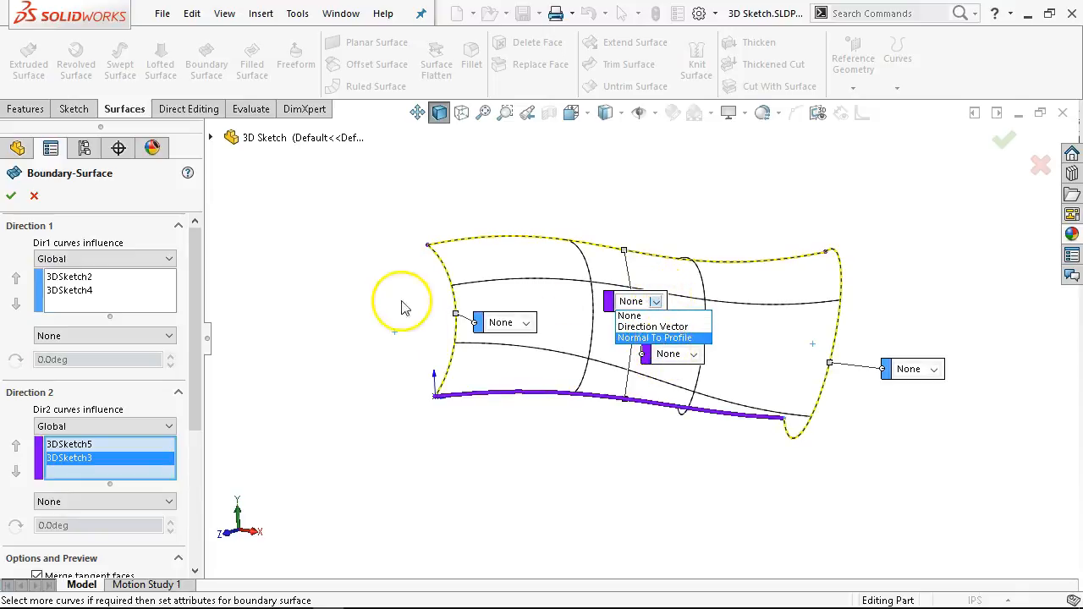
click(431, 307)
click(656, 302)
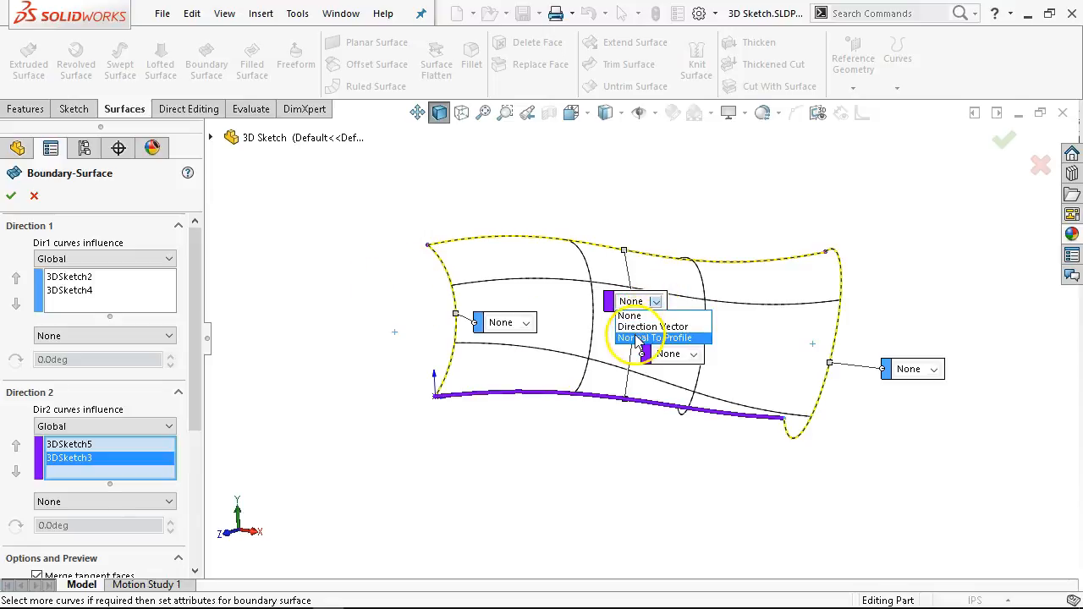
click(656, 336)
click(635, 321)
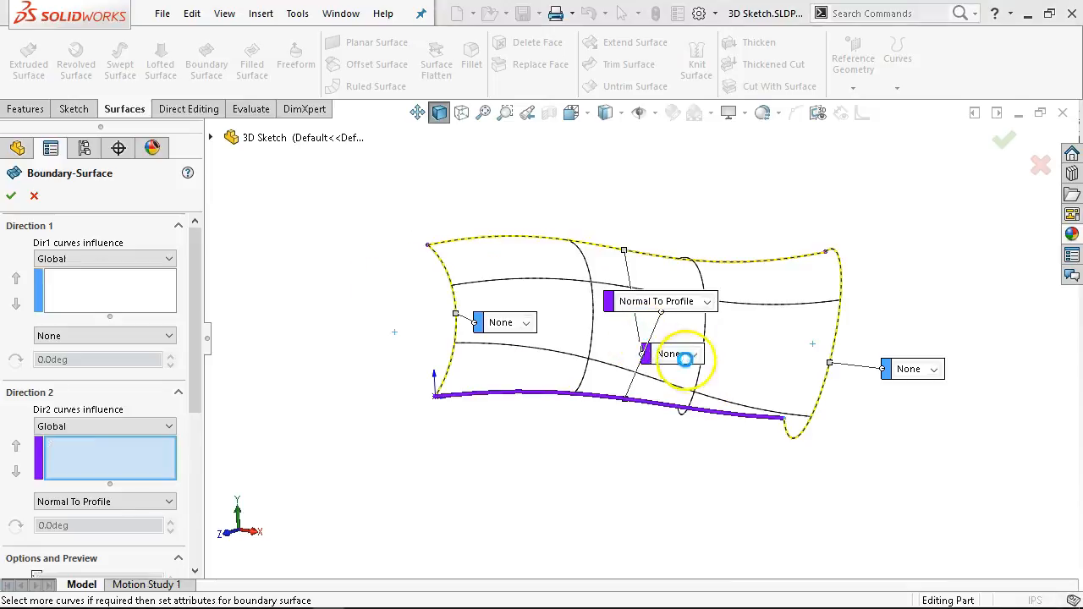
Try Normal To Profile as the tangency of the Direction 1 arc 3DSketch2 and inspect its effect on the surface preview
click(528, 323)
click(534, 362)
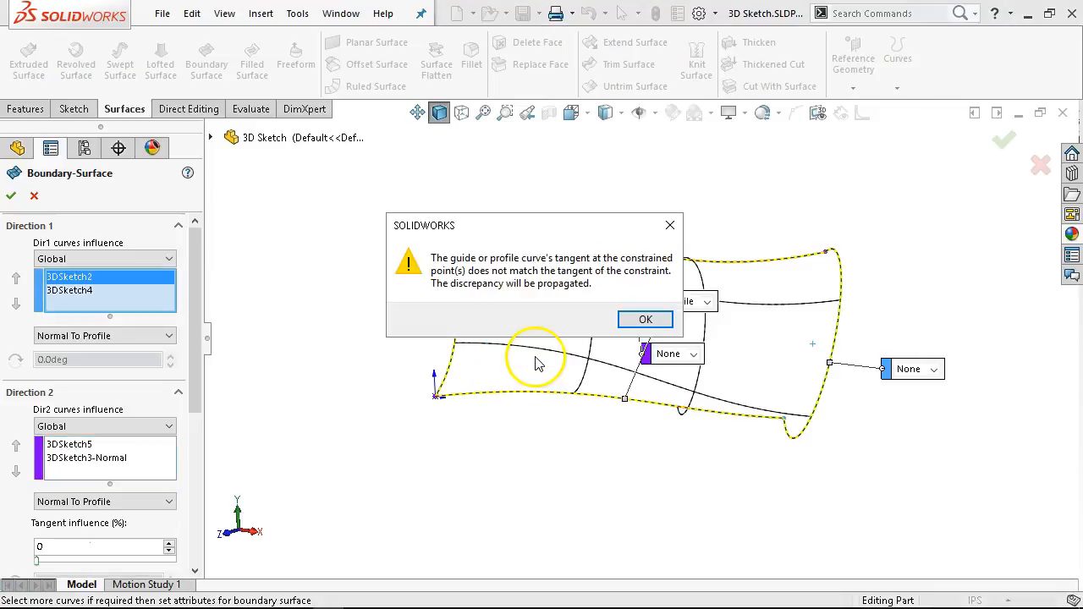
click(645, 320)
mouse_move(563, 336)
middle_down()
mouse_move(561, 242)
mouse_move(491, 232)
mouse_move(507, 325)
mouse_move(519, 280)
mouse_move(556, 302)
mouse_move(519, 321)
middle_up()
mouse_move(195, 294)
mouse_down()
mouse_move(198, 338)
mouse_move(195, 294)
mouse_up()
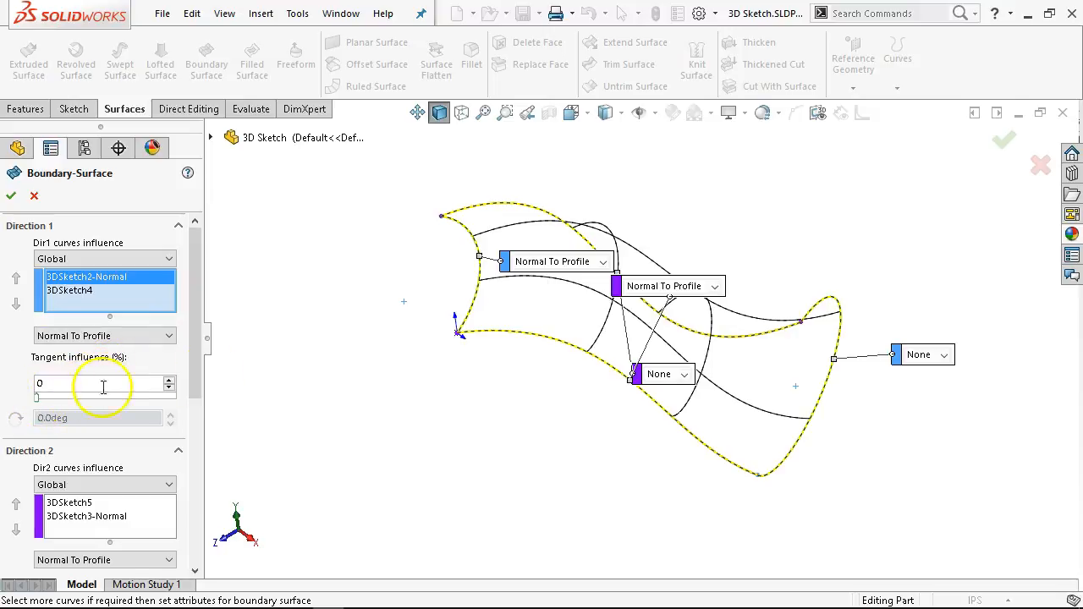
middle_drag(452, 314, 466, 333)
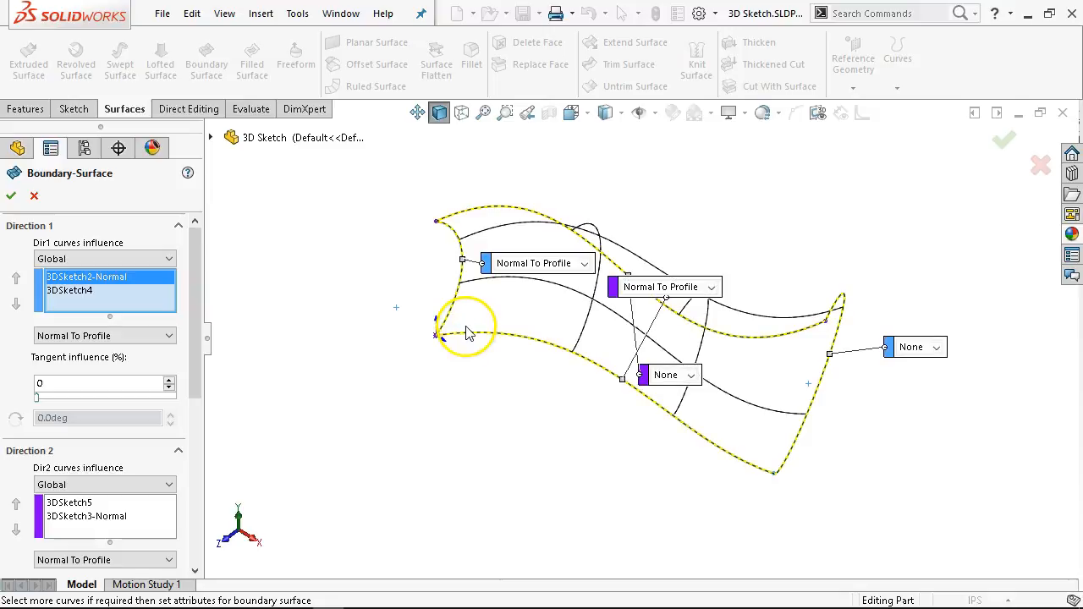
Set the tangency of the Direction 2 curve 3DSketch3 and the Direction 1 curve 3DSketch2 back to None
click(711, 289)
click(659, 302)
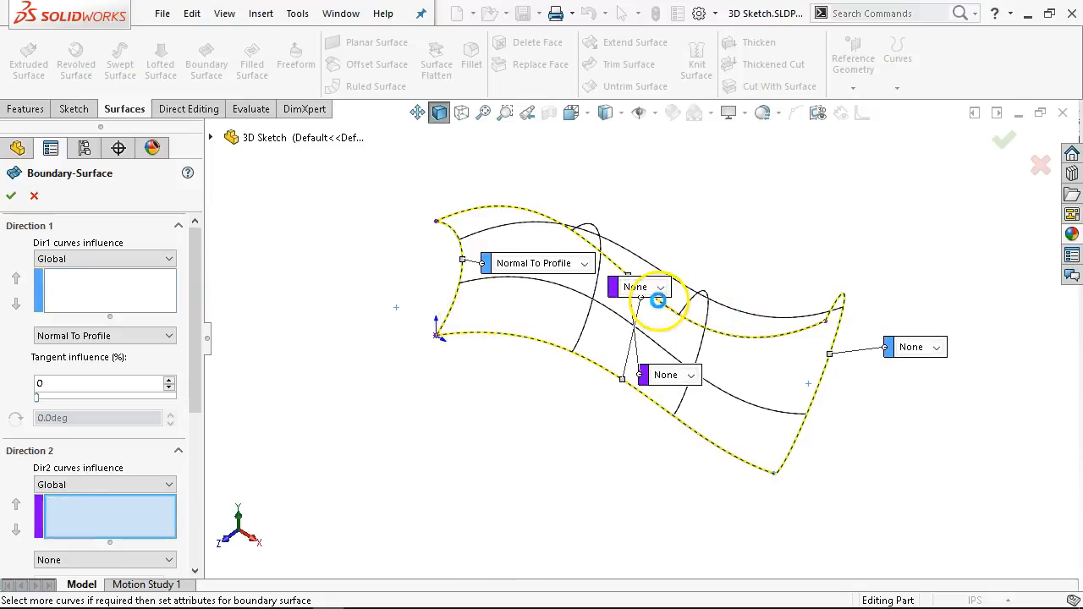
click(584, 263)
click(558, 278)
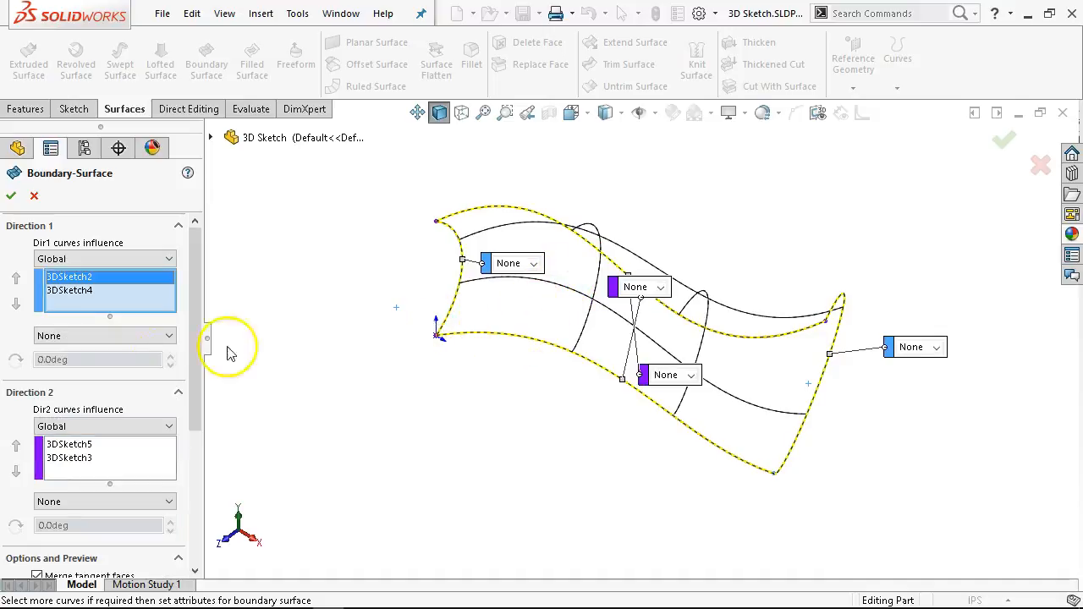
Try a Direction Vector tangency on the Direction 1 curve 3DSketch2 with a tangent influence of 29%
click(71, 336)
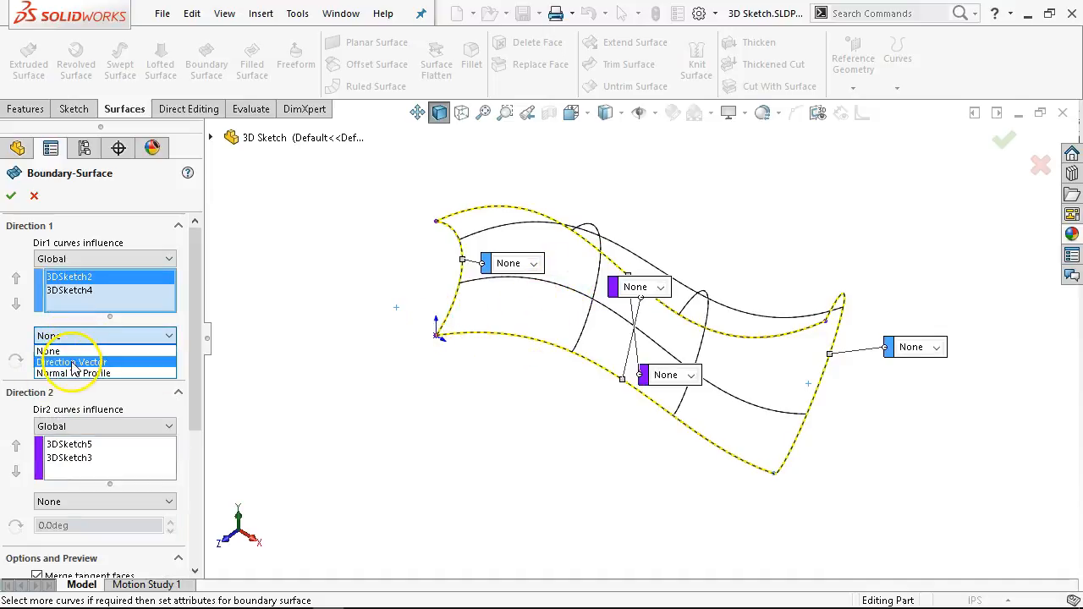
click(75, 365)
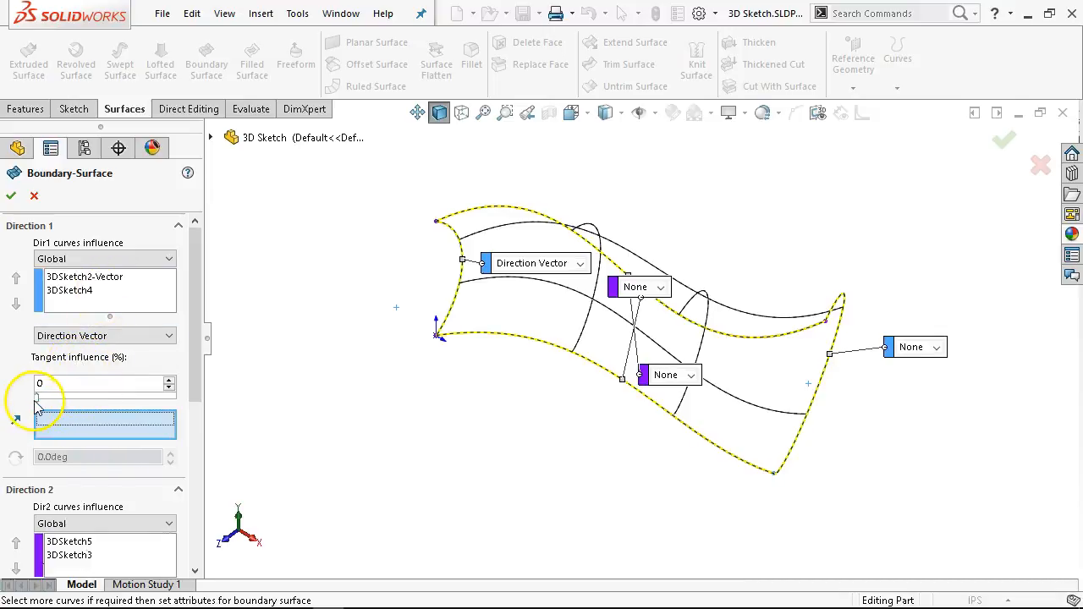
drag(66, 401, 82, 403)
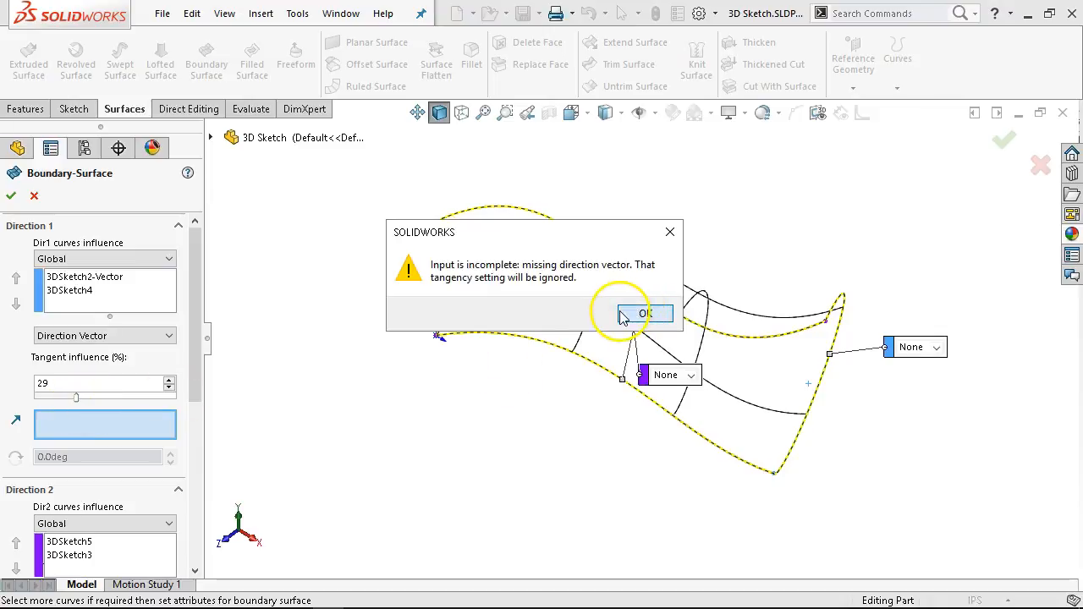
click(643, 314)
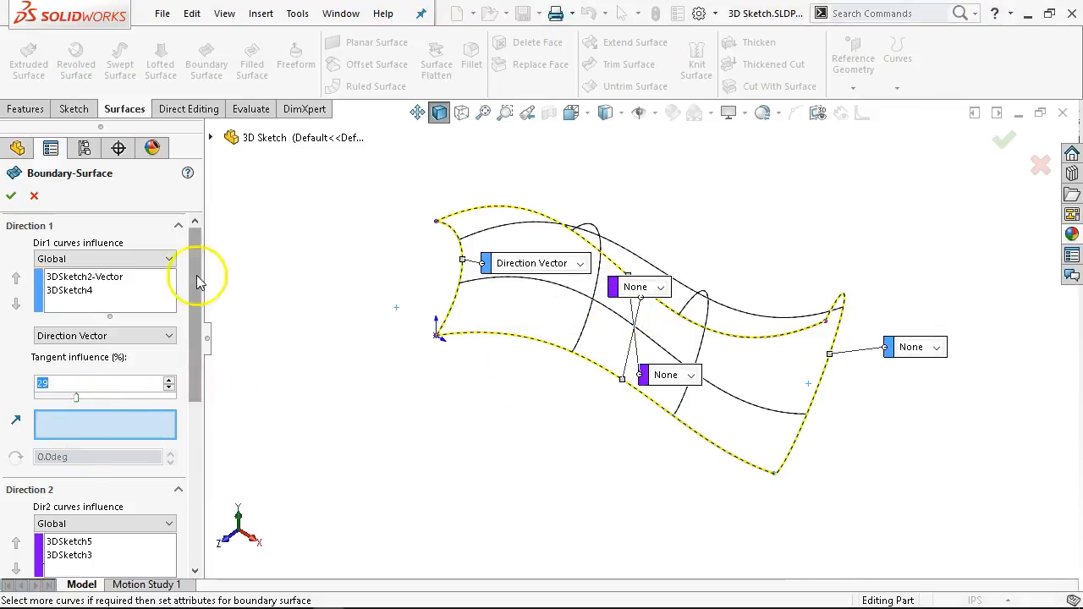
Show 3DSketch1 and pick its short line at the lower far end as direction vector, with tangent influence 15%
click(210, 137)
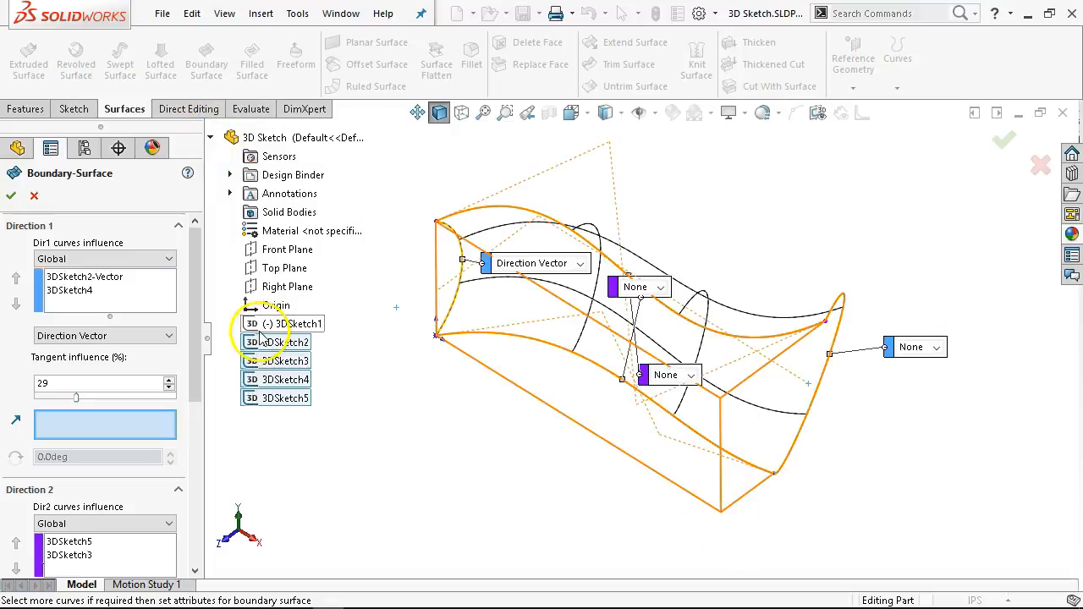
click(272, 323)
click(276, 296)
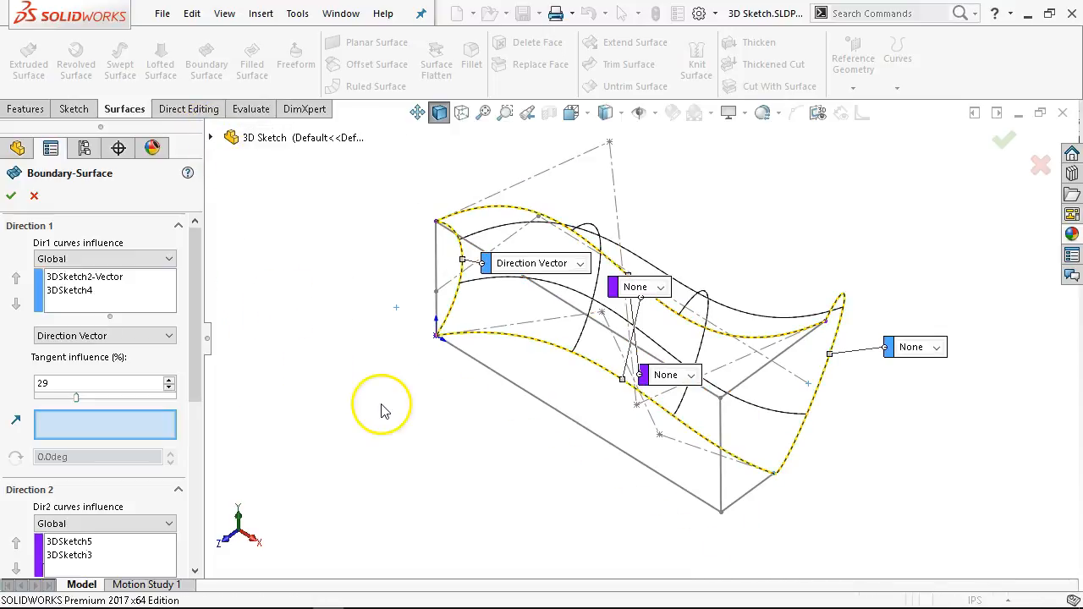
click(749, 497)
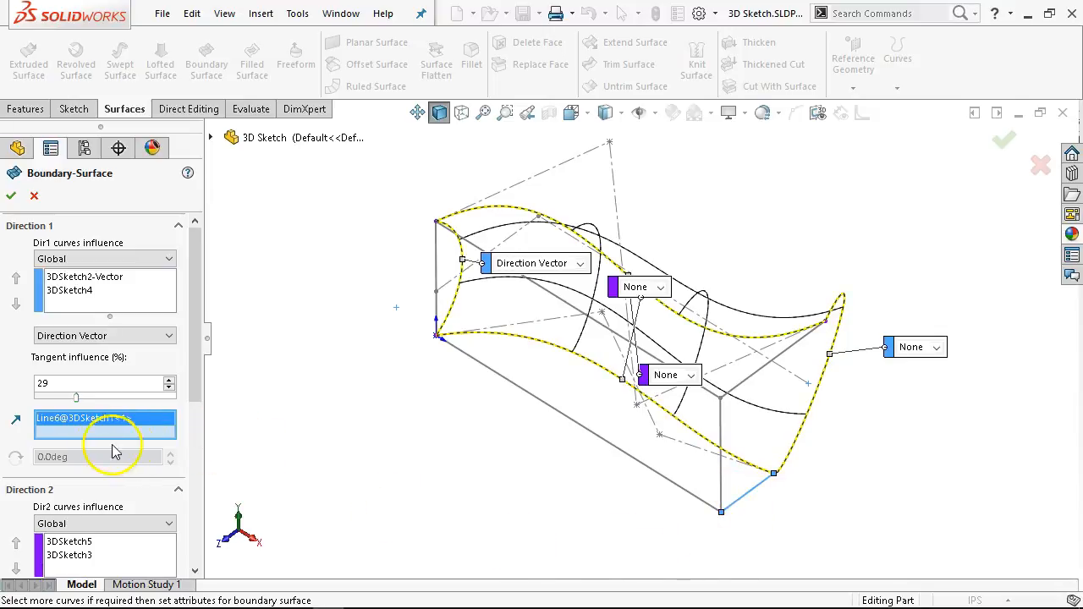
middle_drag(273, 367, 302, 333)
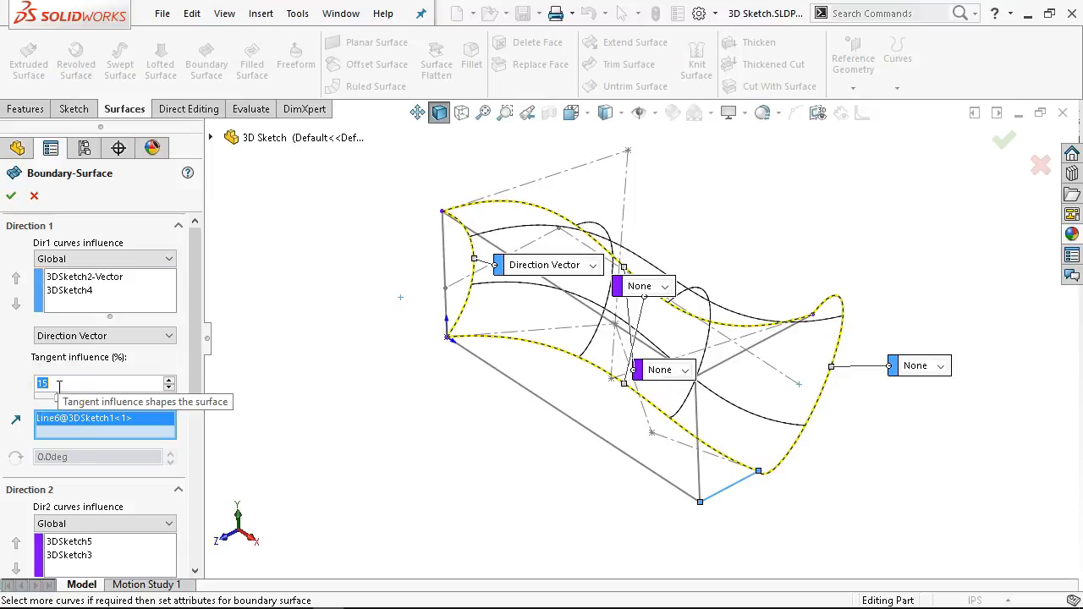
Return the 3DSketch2 tangency to None, keep both curve influences at Global, and create the boundary surface
click(82, 335)
click(72, 346)
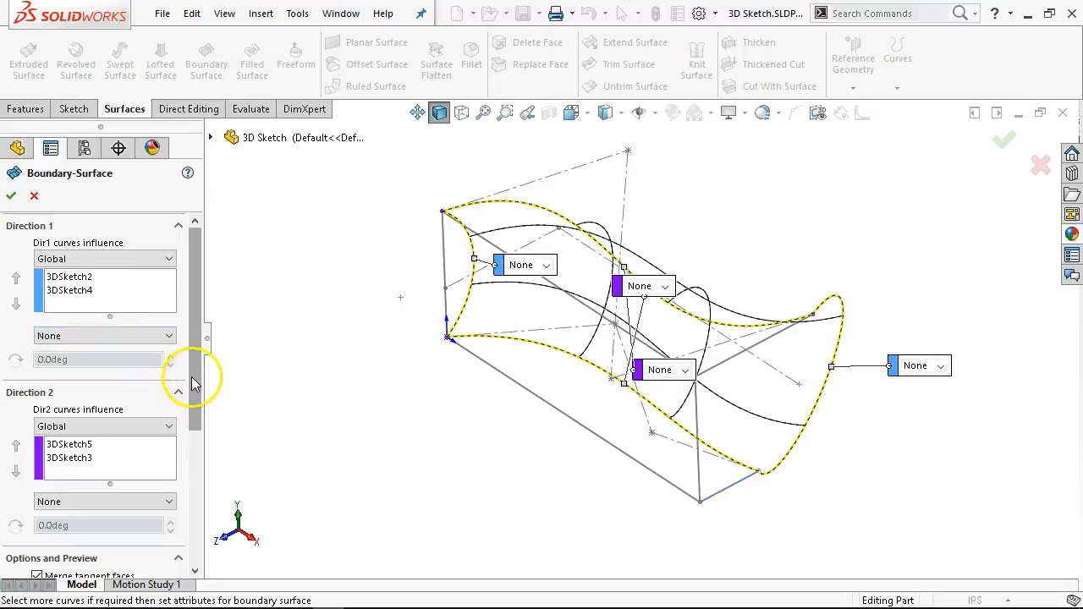
drag(193, 383, 188, 433)
scroll(188, 433, up, 1)
click(114, 359)
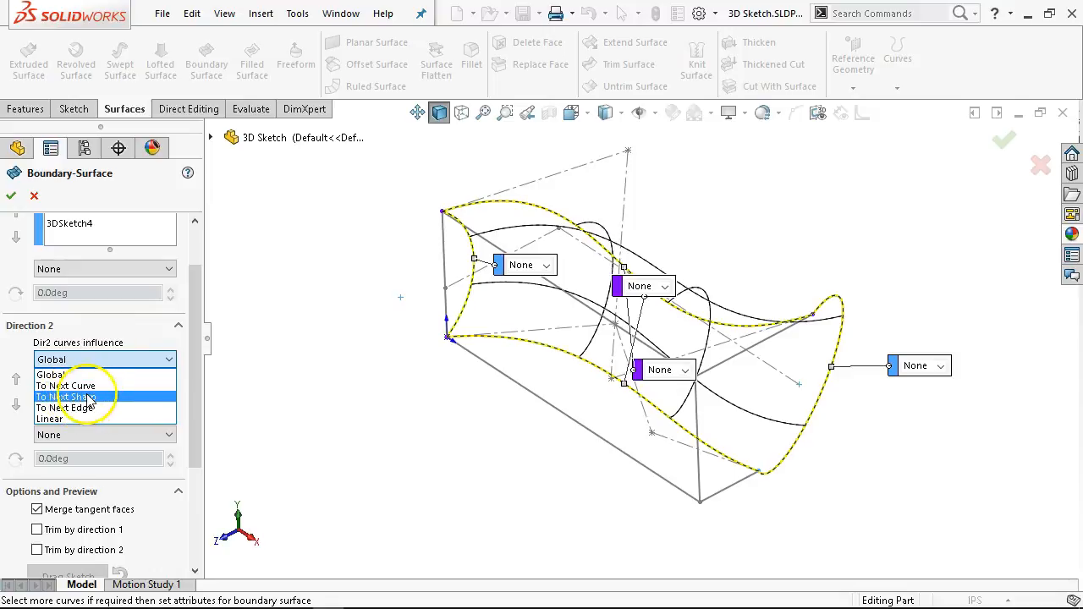
click(173, 359)
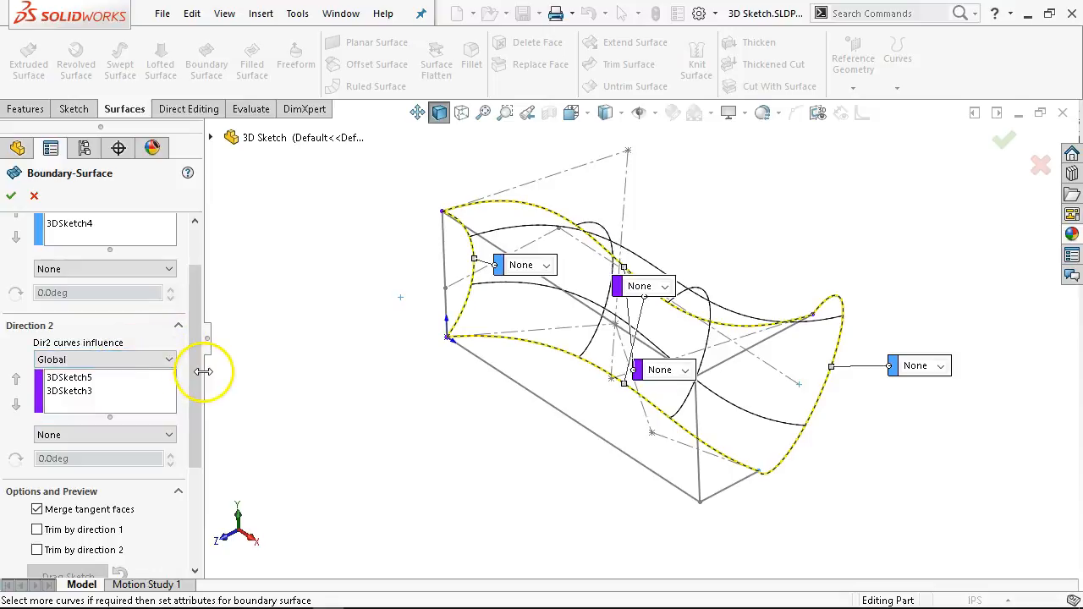
drag(197, 378, 192, 473)
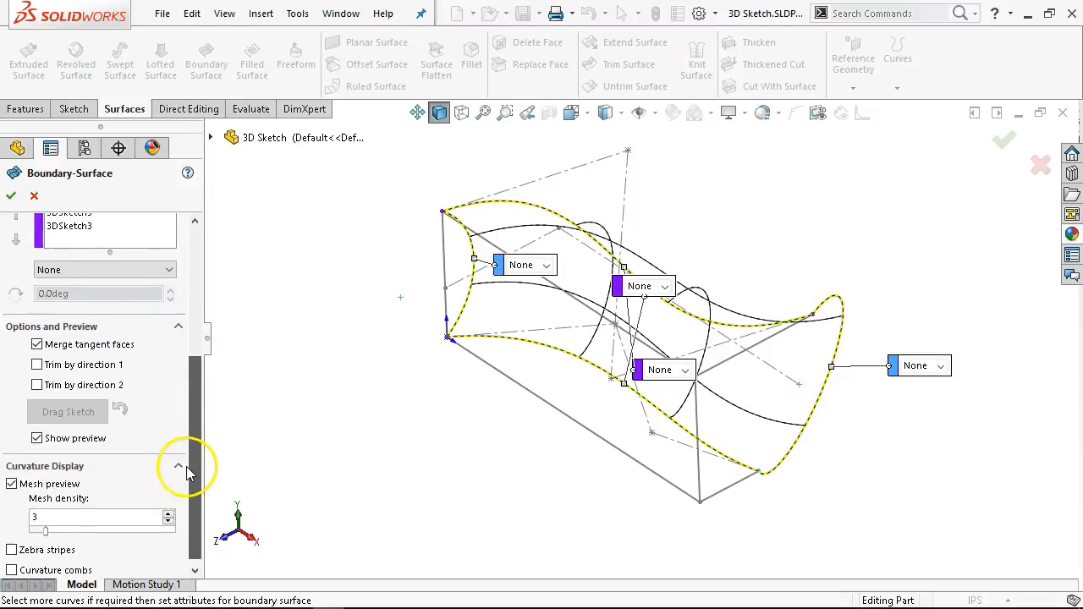
scroll(164, 338, up, 5)
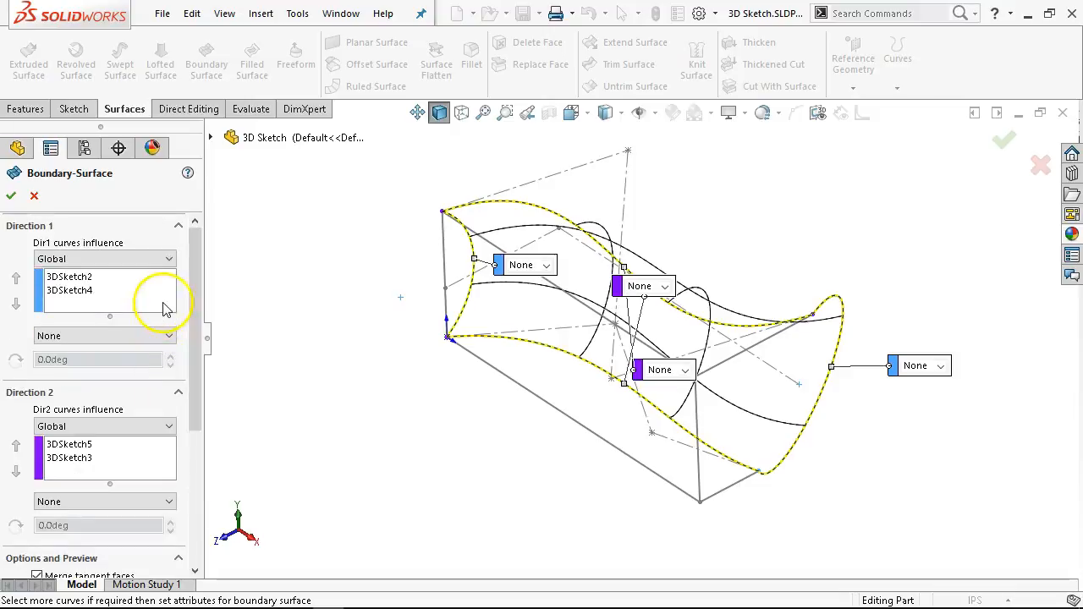
click(14, 199)
Examine the finished boundary surface against the 3DSketch1 curves in isometric view and from several other angles
middle_drag(283, 381, 310, 358)
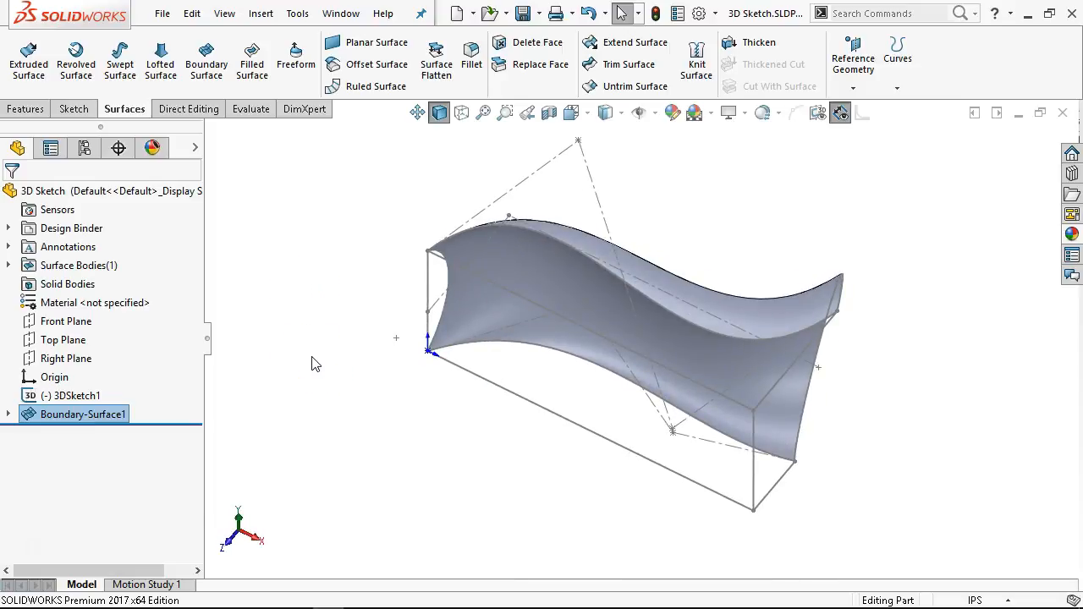
key(ctrl+7)
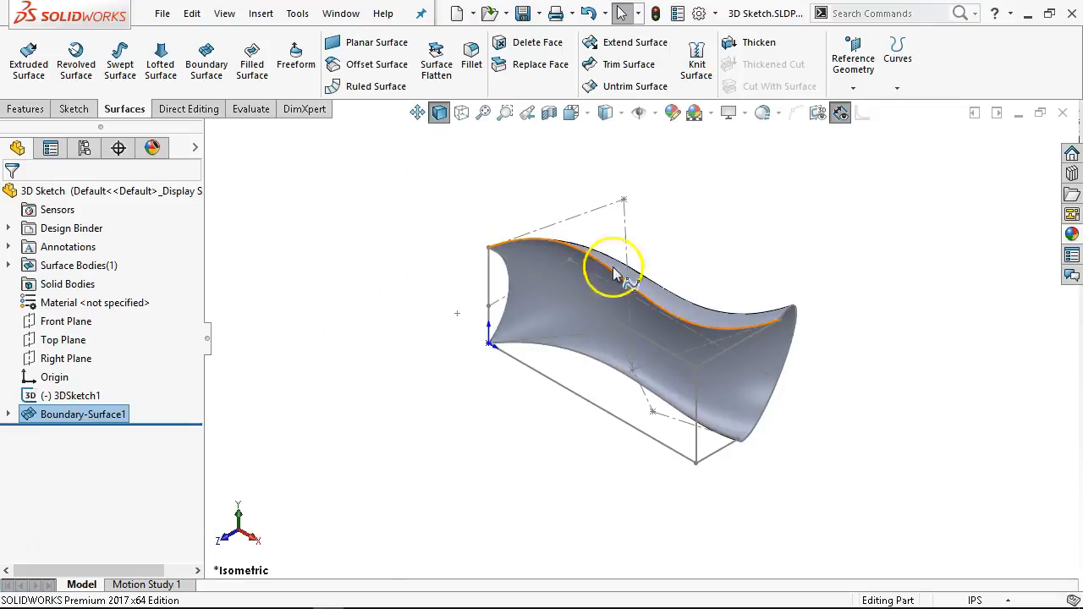
scroll(688, 280, down, 2)
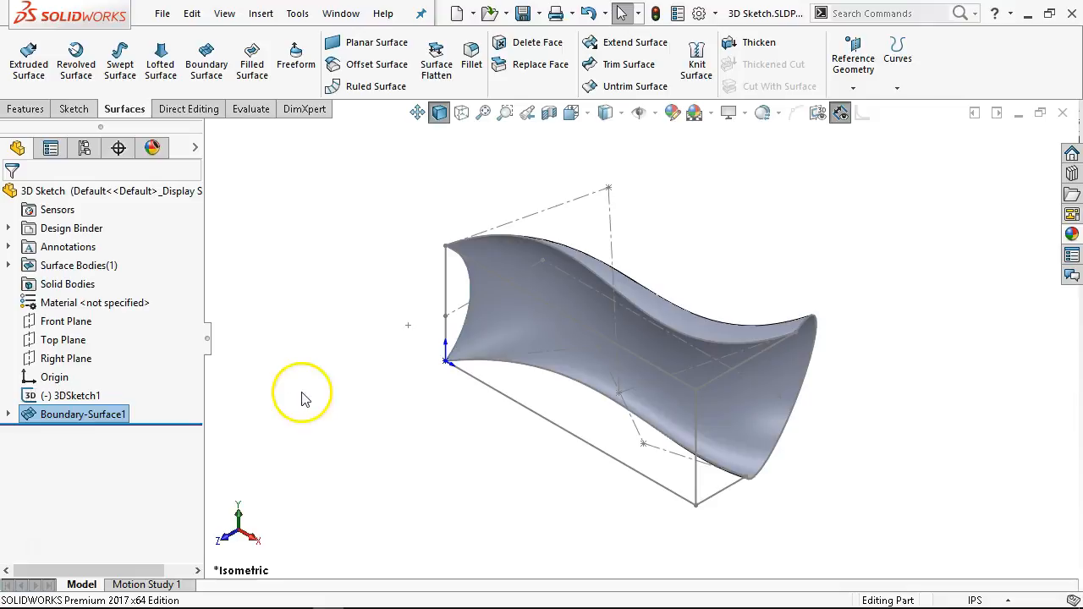
middle_drag(673, 423, 651, 350)
scroll(646, 353, down, 3)
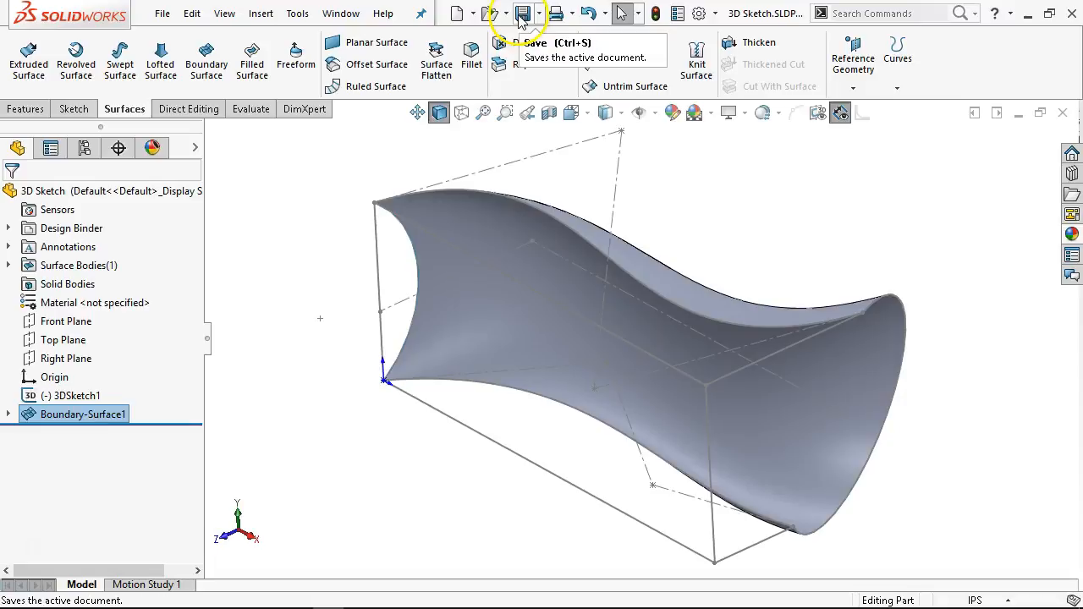
middle_drag(556, 217, 640, 338)
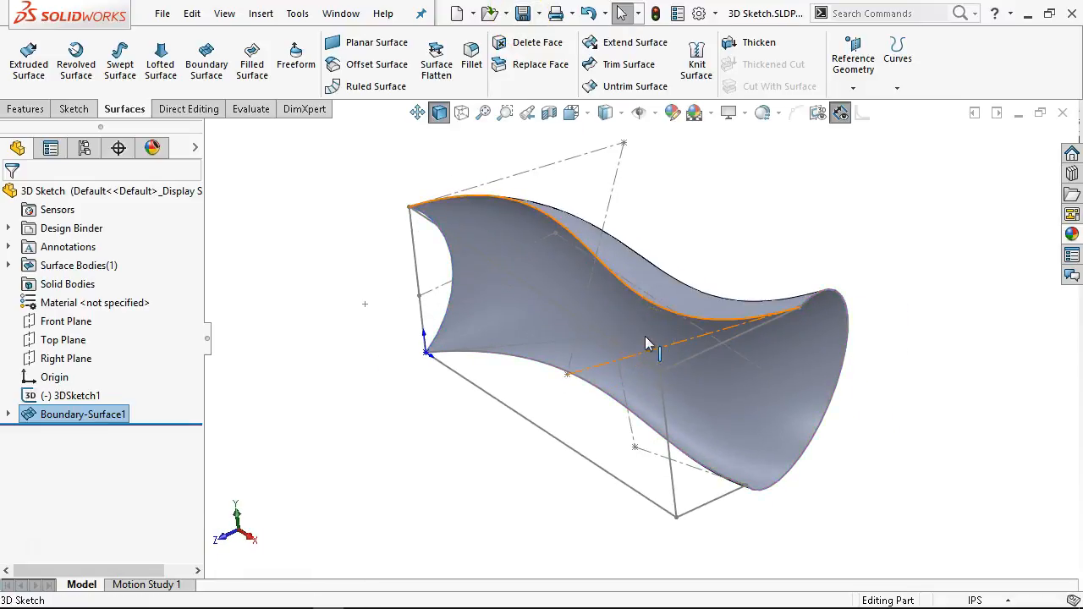
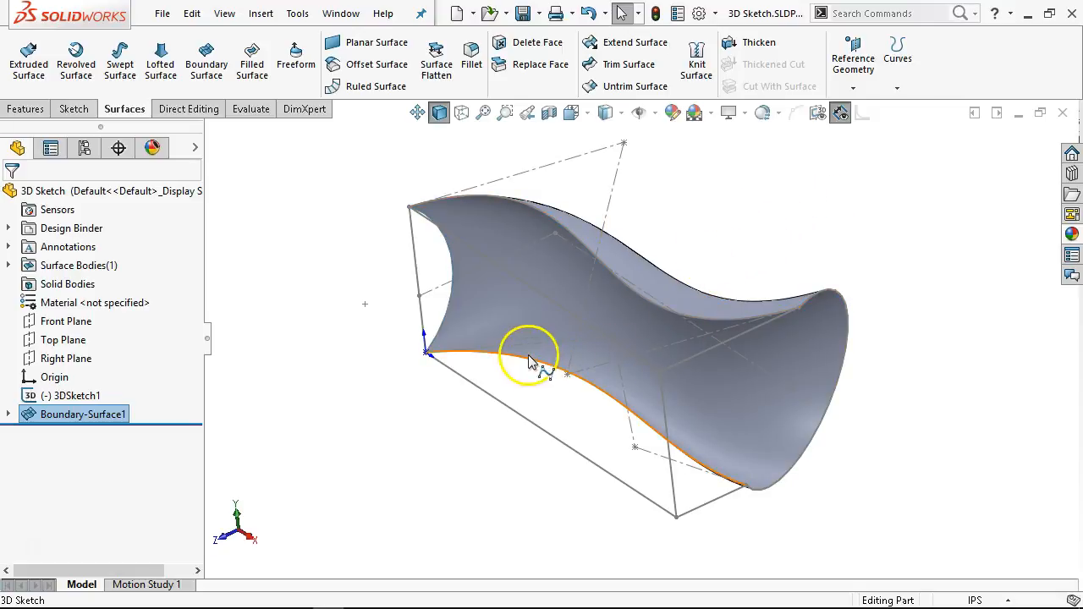
middle_drag(662, 291, 665, 322)
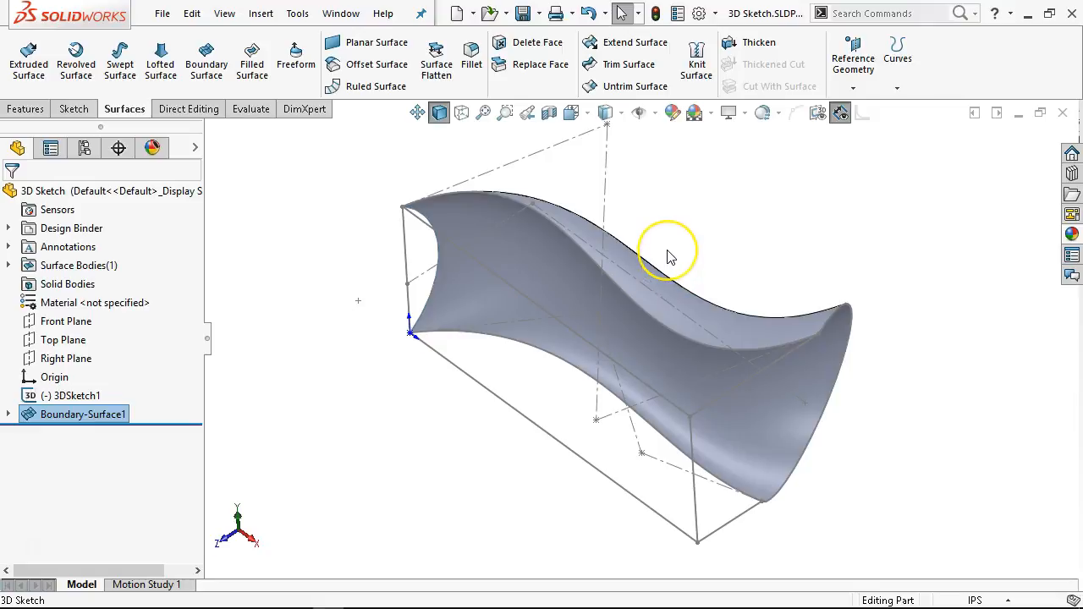
scroll(680, 251, up, 1)
middle_drag(683, 251, 685, 204)
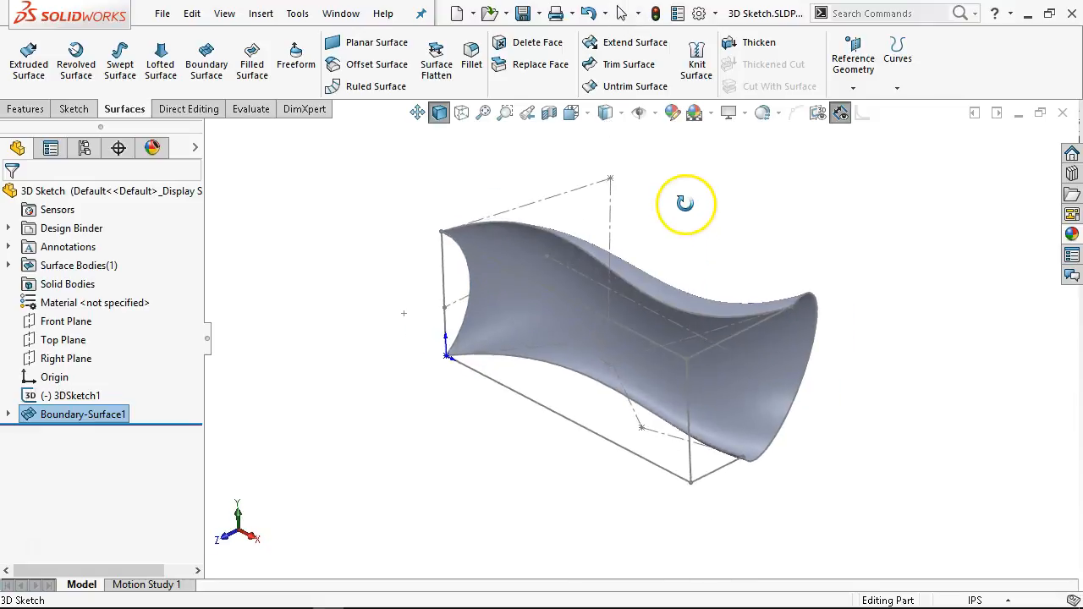
scroll(687, 213, up, 1)
middle_drag(854, 218, 850, 246)
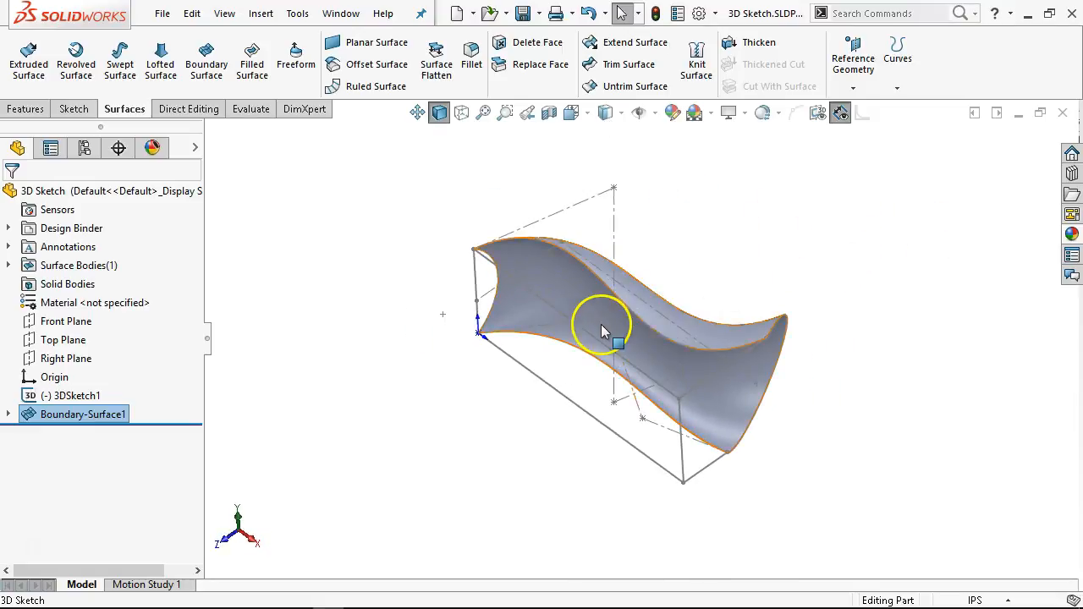
scroll(600, 324, down, 1)
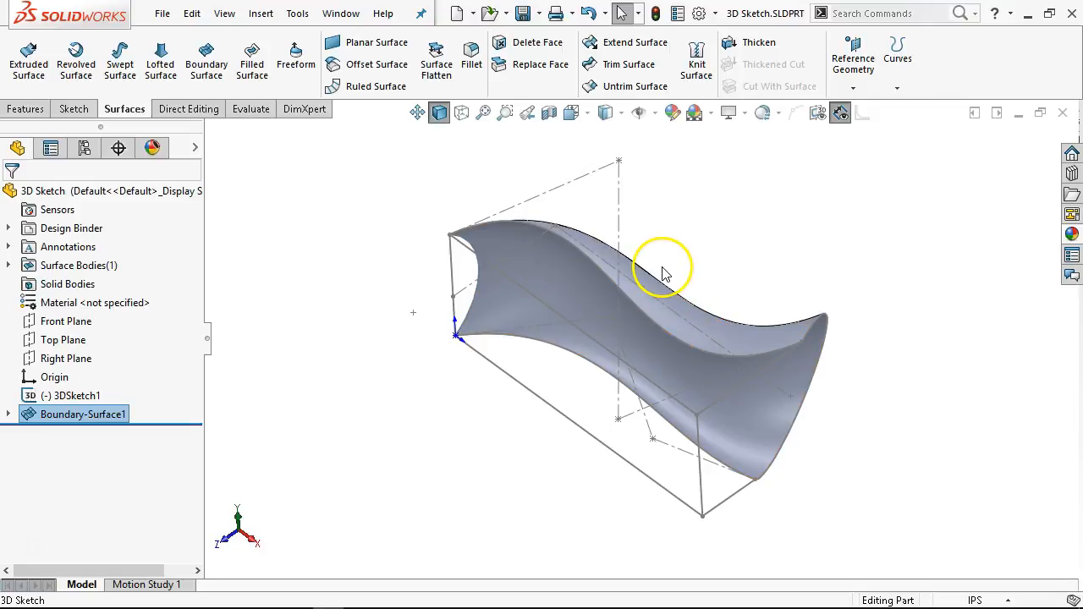
Close the 3D Sketch part and create a new part from the Part Inch template, with the feature commands displayed
click(1064, 115)
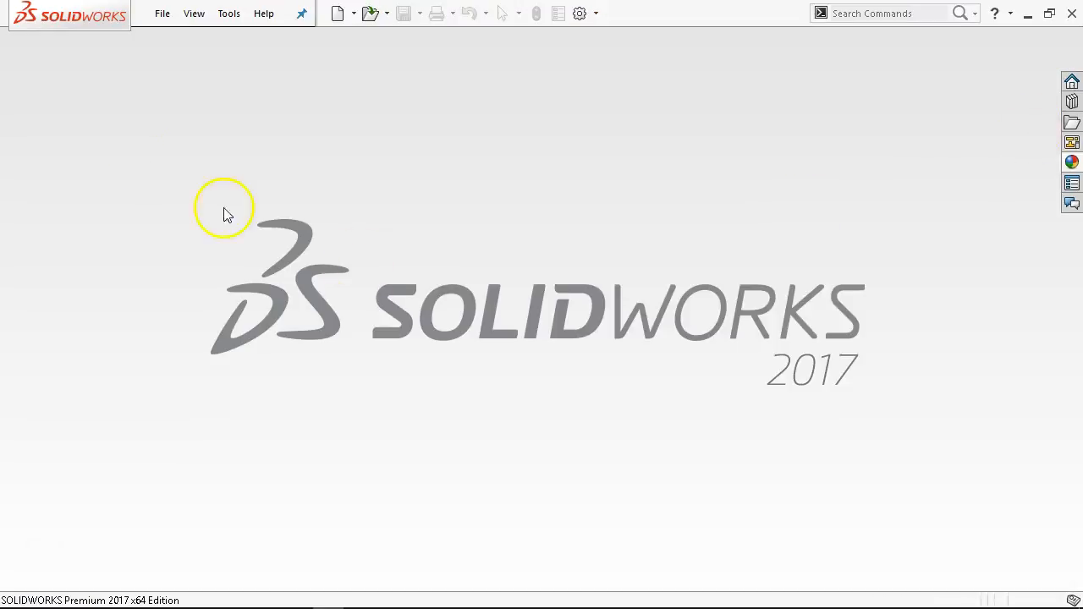
click(161, 17)
click(182, 38)
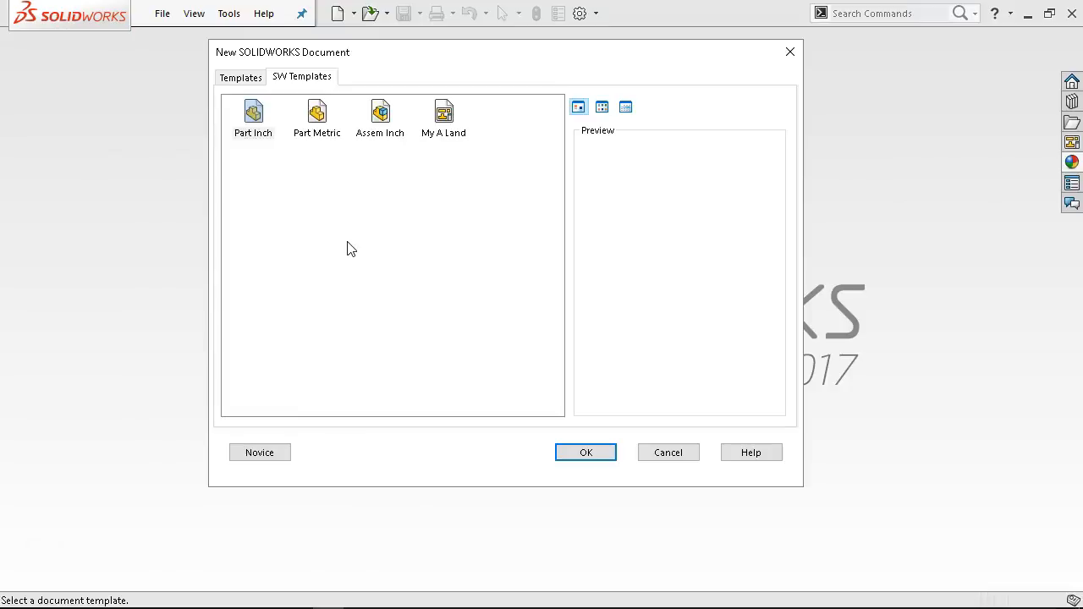
double_click(252, 111)
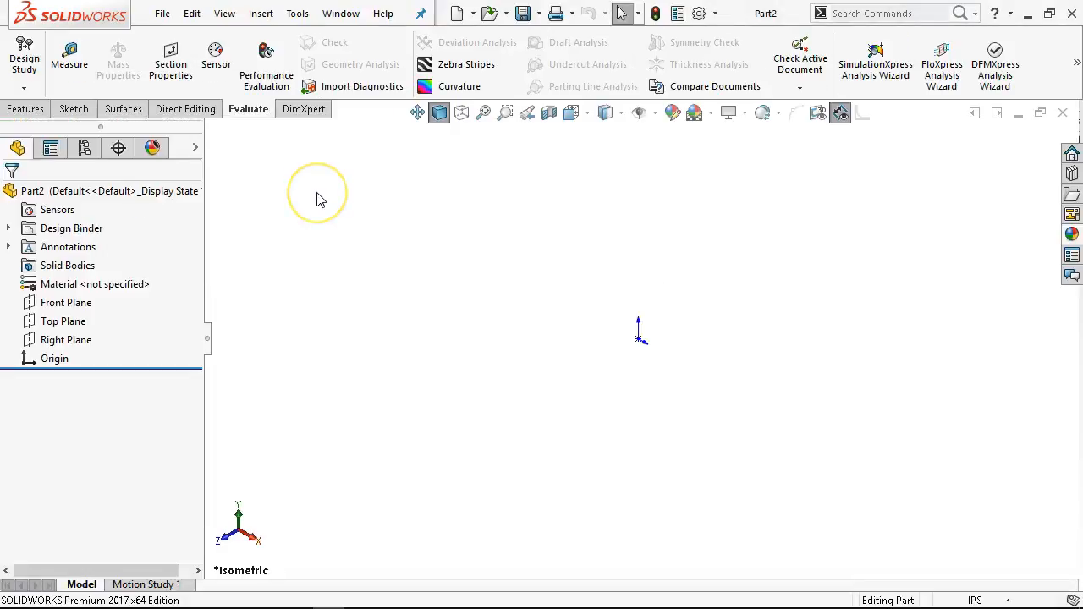
click(24, 110)
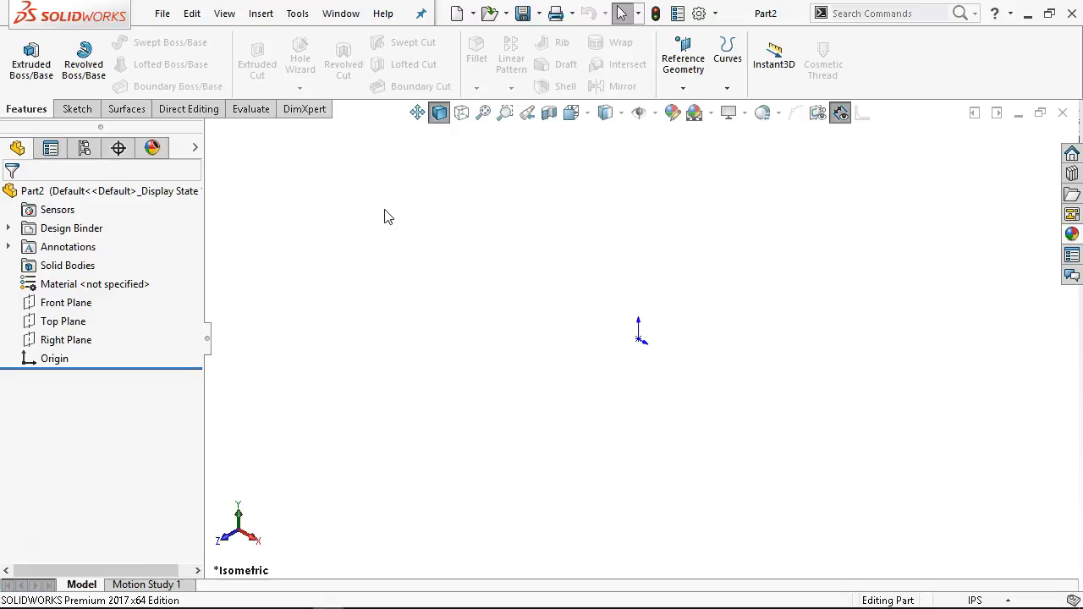
Reopen the 3D Sketch part from the recent documents
click(161, 12)
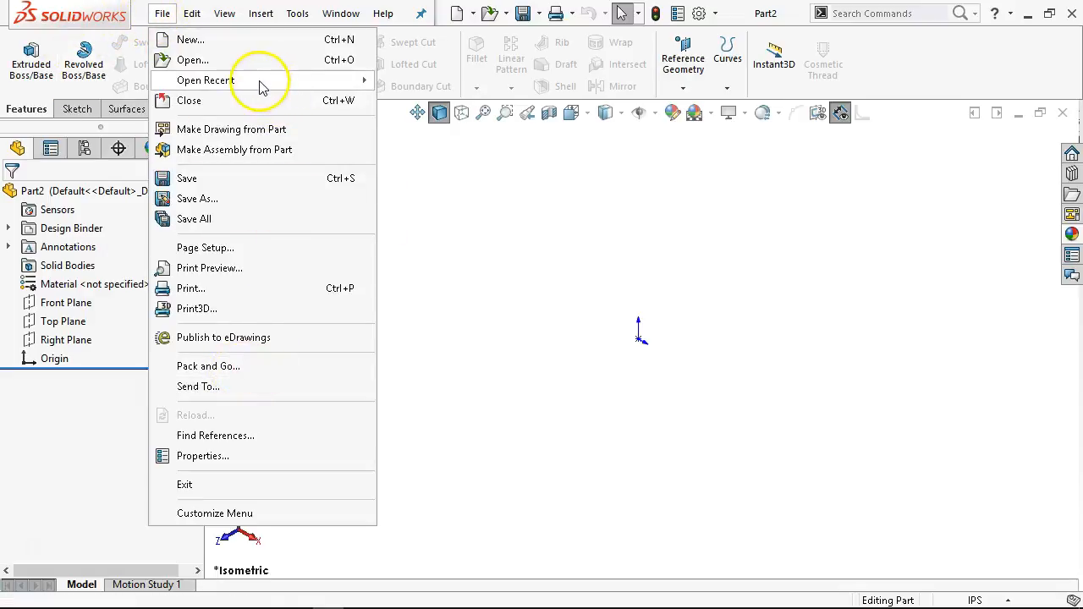
mouse_move(266, 80)
click(472, 78)
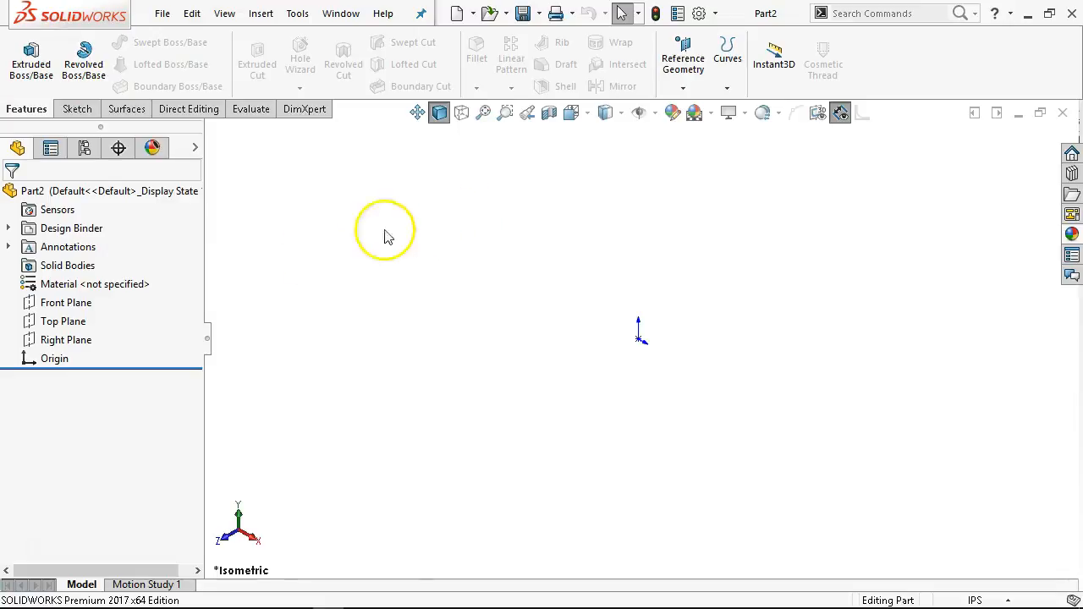
Hide 3DSketch1 and review the sketches contained in the boundary surface feature
right_click(61, 395)
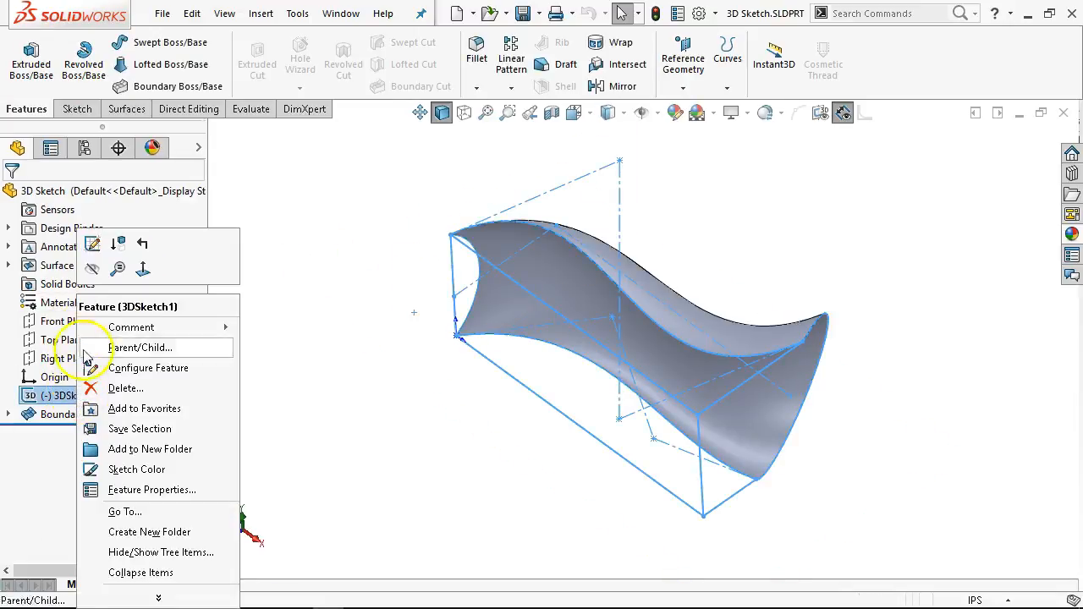
click(93, 269)
middle_drag(398, 295, 403, 136)
click(8, 413)
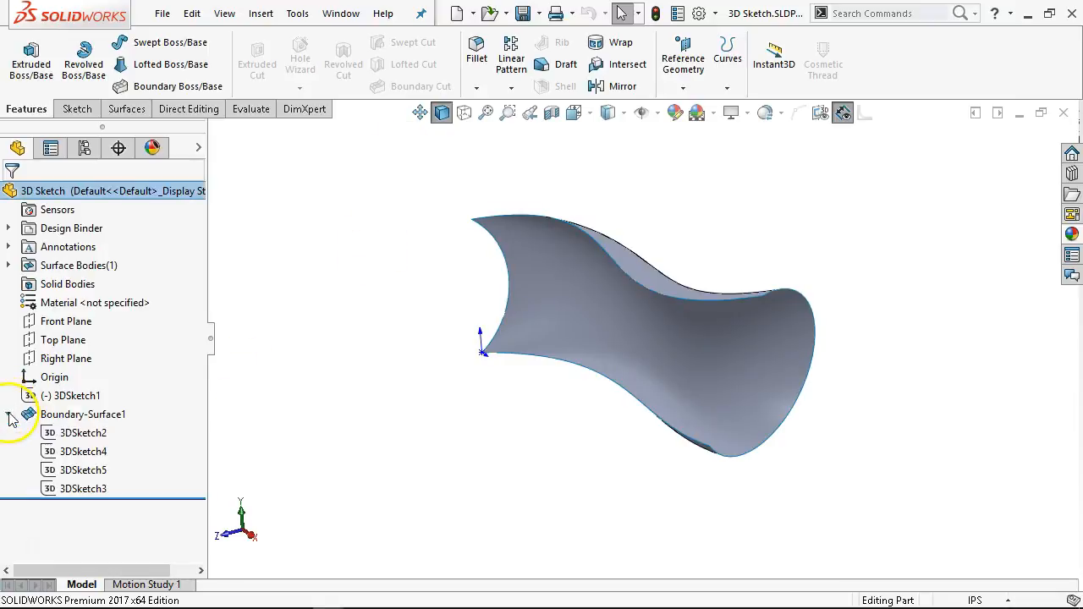
click(8, 413)
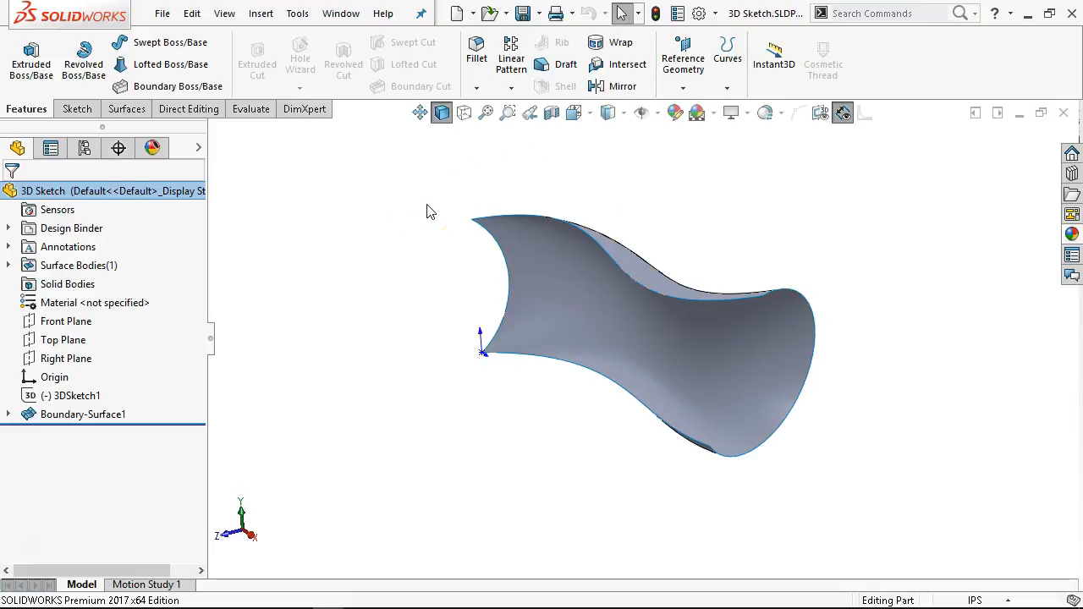
Thicken the boundary surface by 0.100 in toward its outer side only
click(125, 109)
click(749, 46)
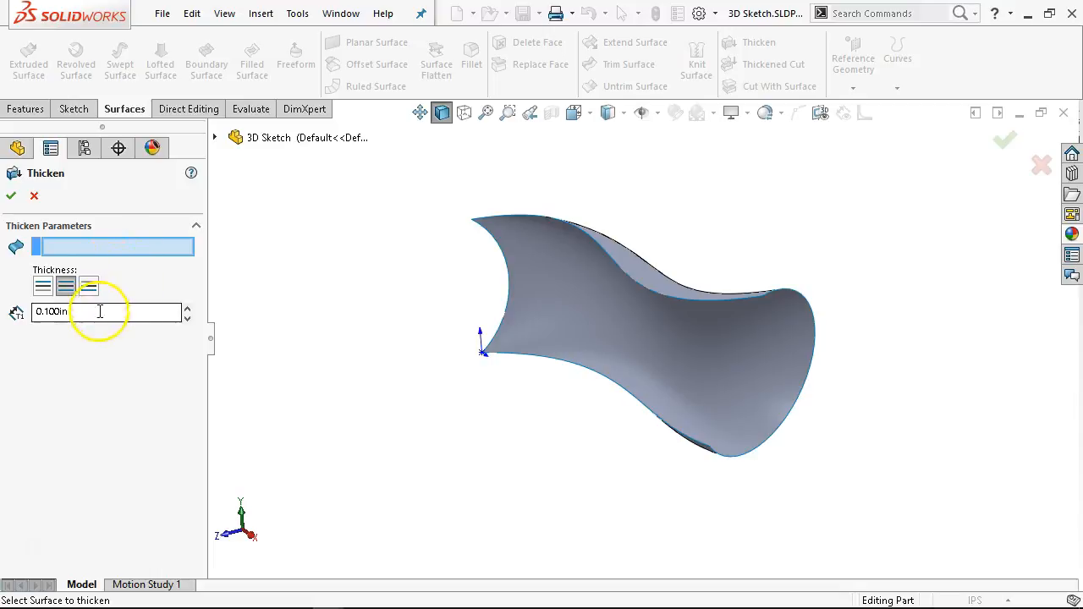
click(514, 242)
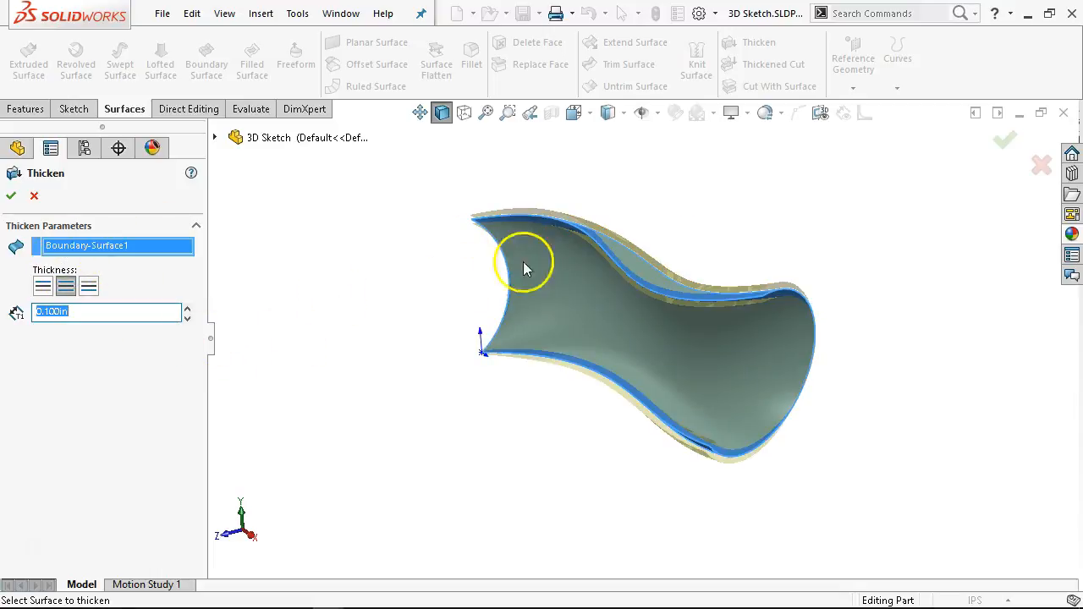
scroll(716, 313, down, 5)
click(43, 287)
click(89, 288)
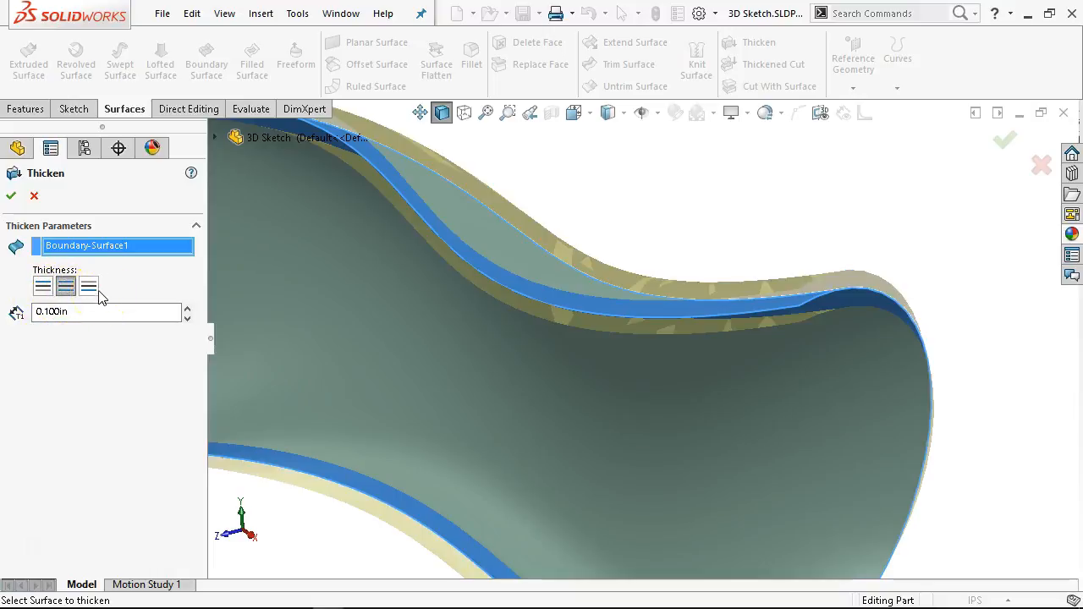
click(89, 286)
scroll(363, 261, up, 5)
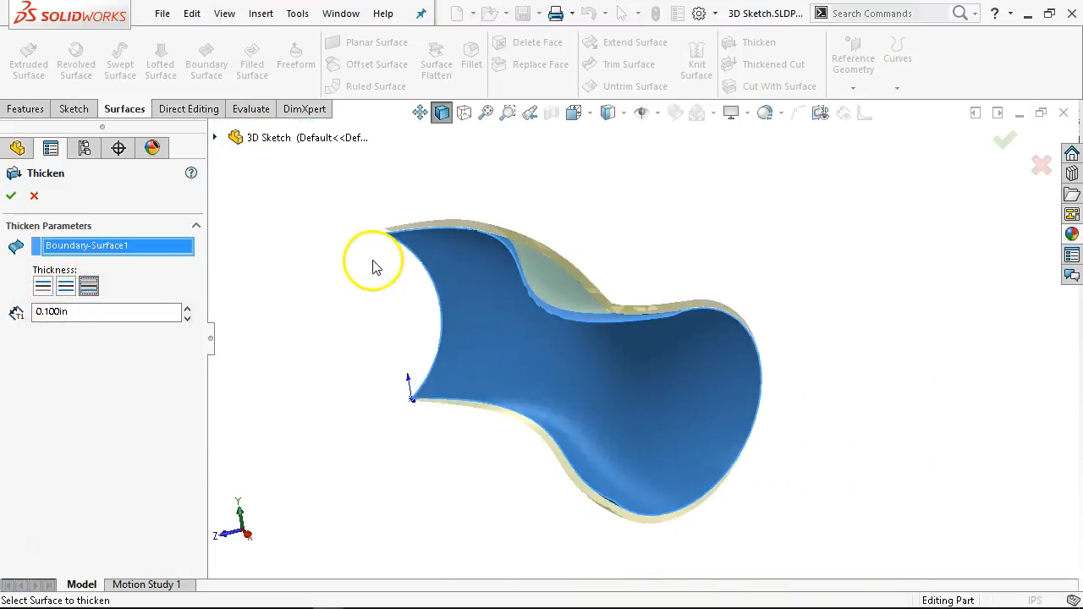
click(11, 197)
Inspect the thickened body from several angles and undo the Thicken feature
middle_drag(331, 261, 292, 465)
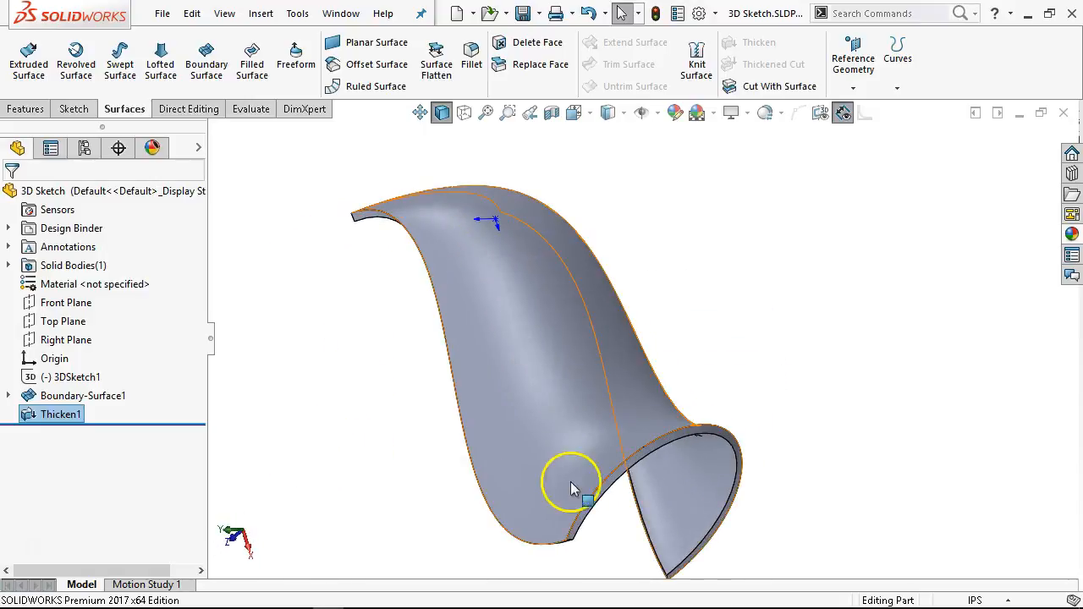
middle_drag(571, 382, 623, 311)
scroll(511, 370, down, 2)
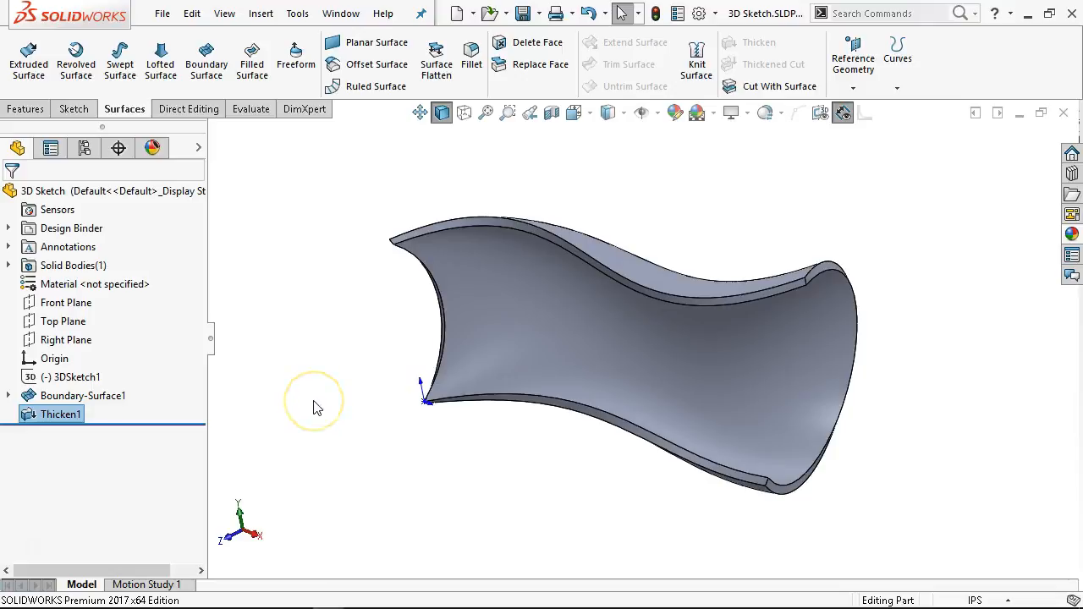
key(Left)
key(Left)
key(ctrl+z)
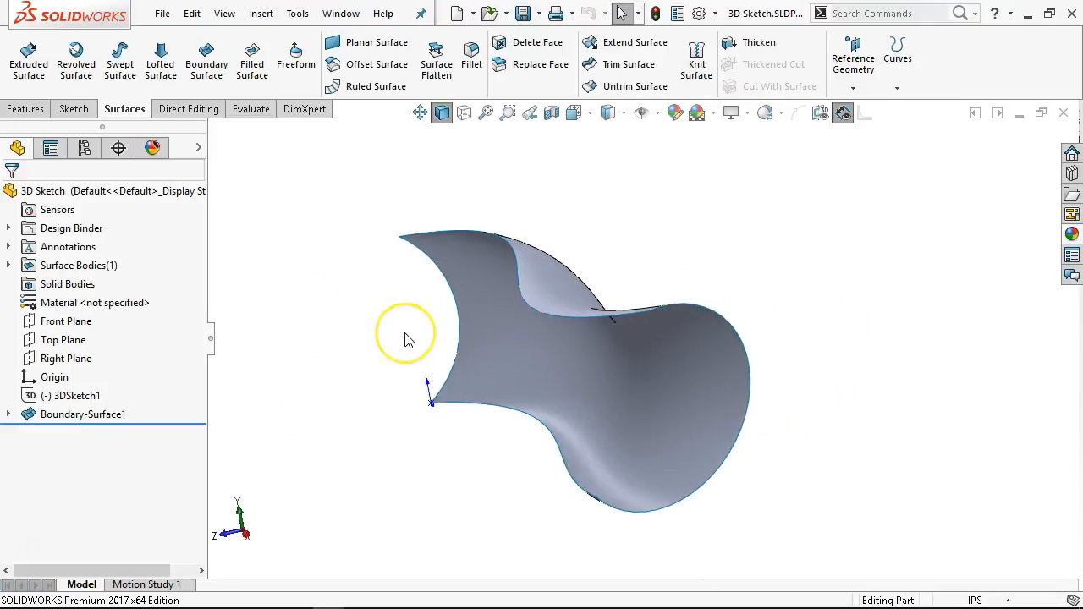
Sketch a closed eight-point spline on the Front Plane, shaped like a wavy, elongated loop in front of the boundary surface
key(ctrl+1)
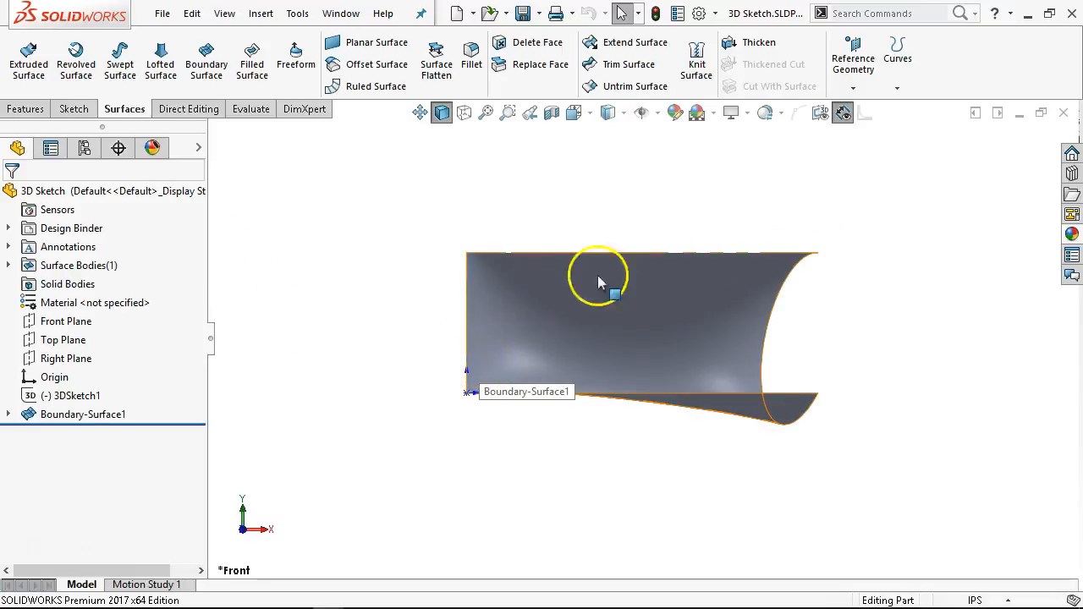
scroll(676, 296, down, 3)
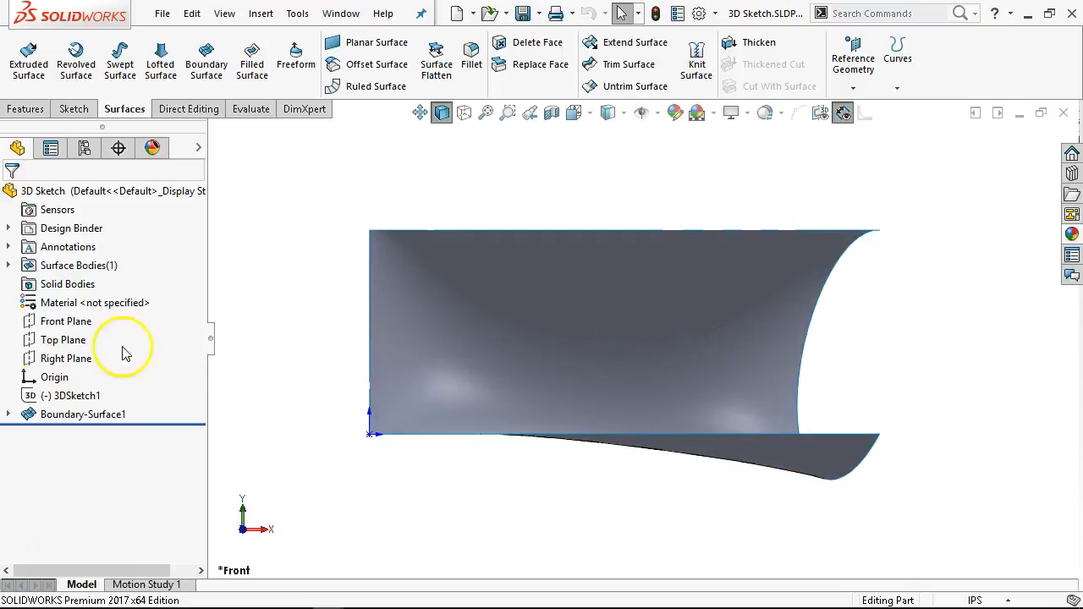
click(55, 322)
click(76, 286)
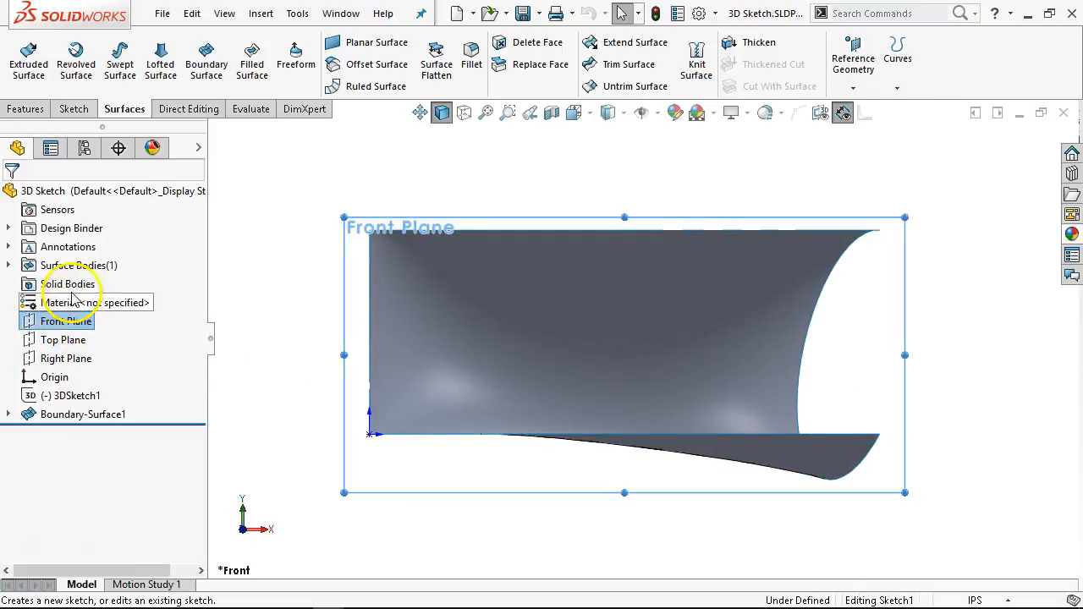
click(178, 42)
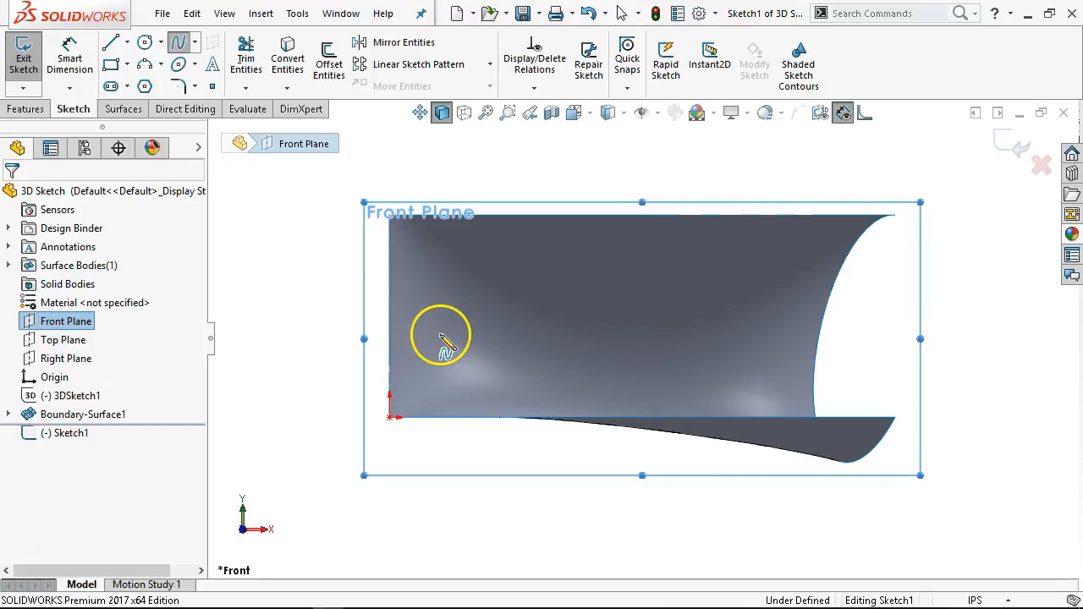
click(440, 334)
click(489, 265)
click(623, 277)
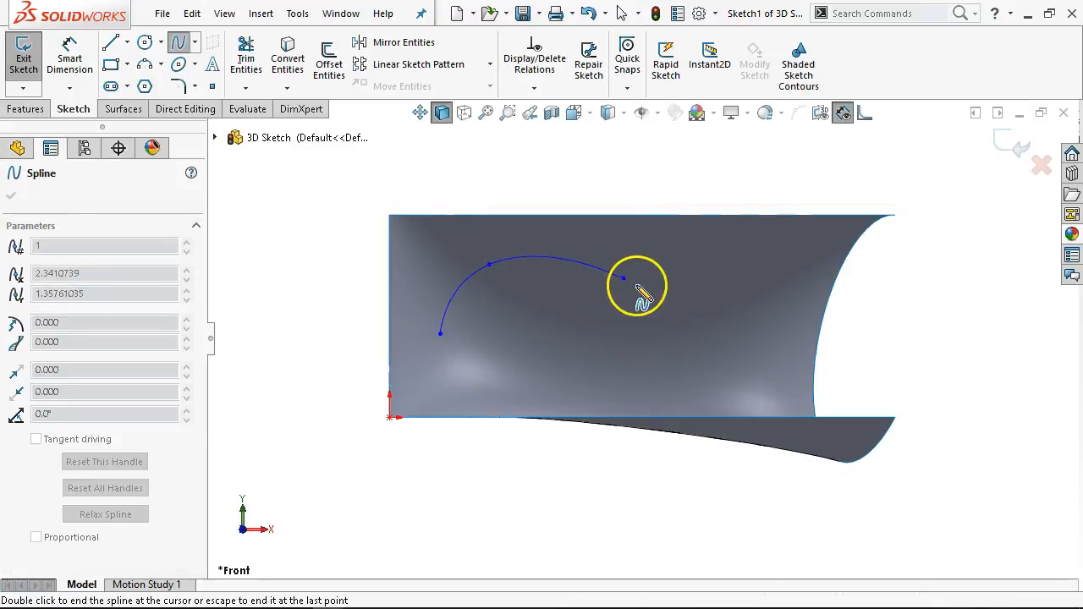
click(723, 288)
click(789, 275)
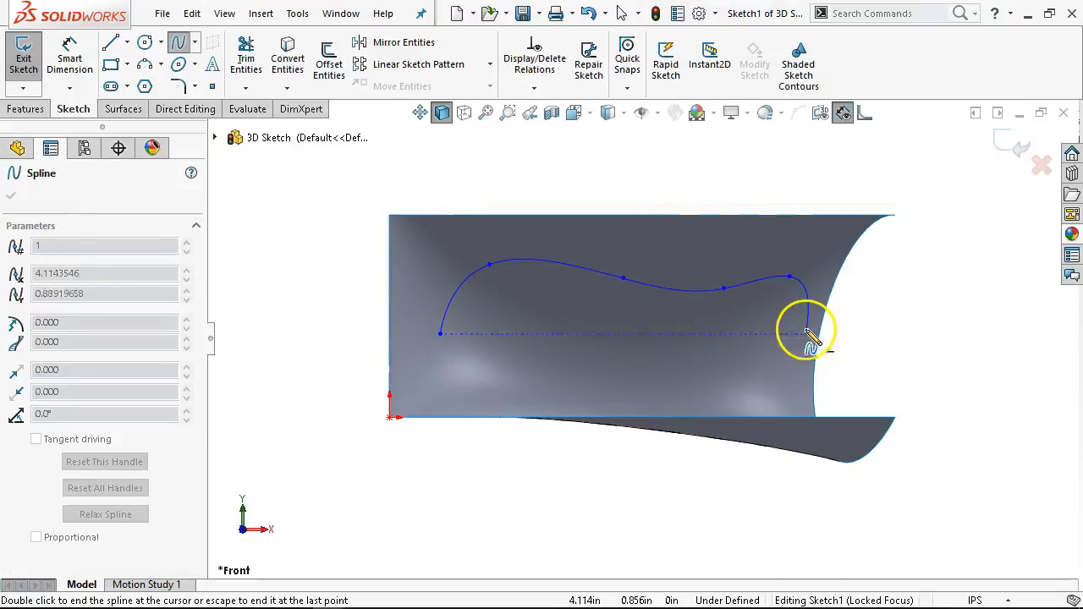
click(785, 375)
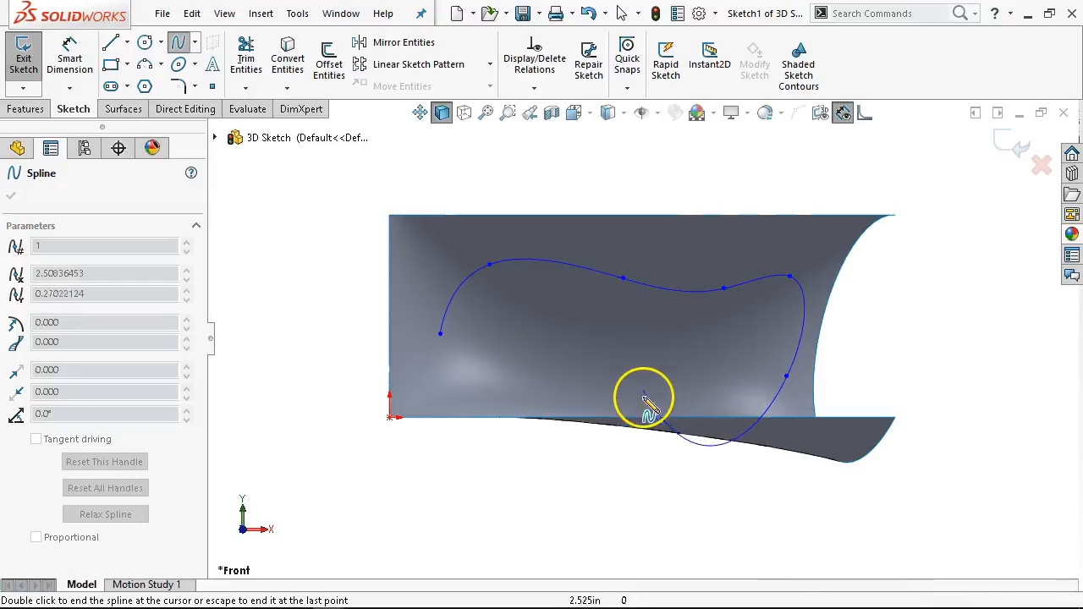
click(701, 392)
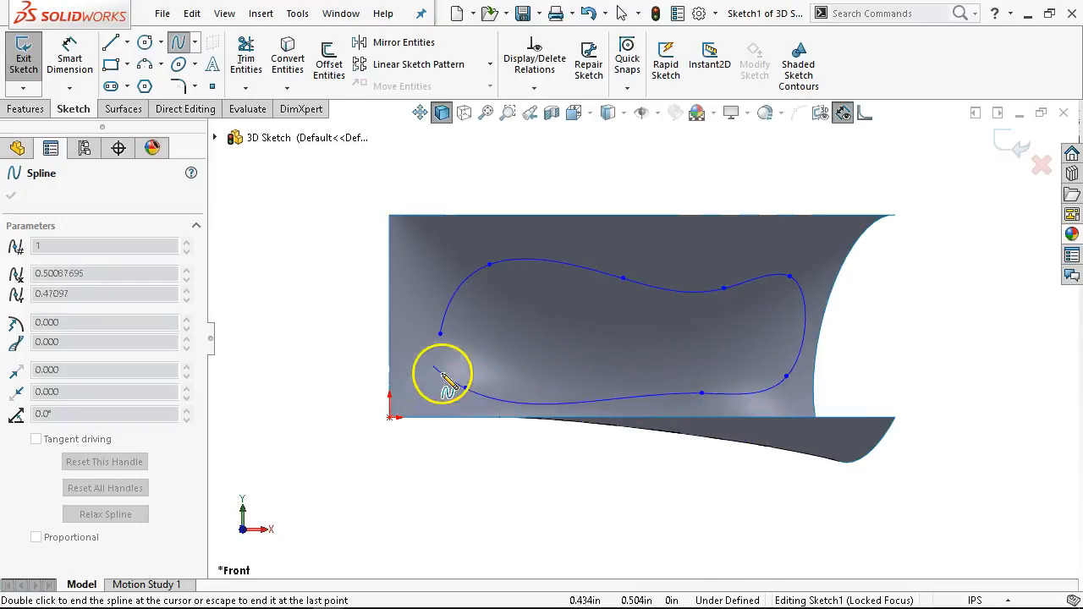
click(440, 333)
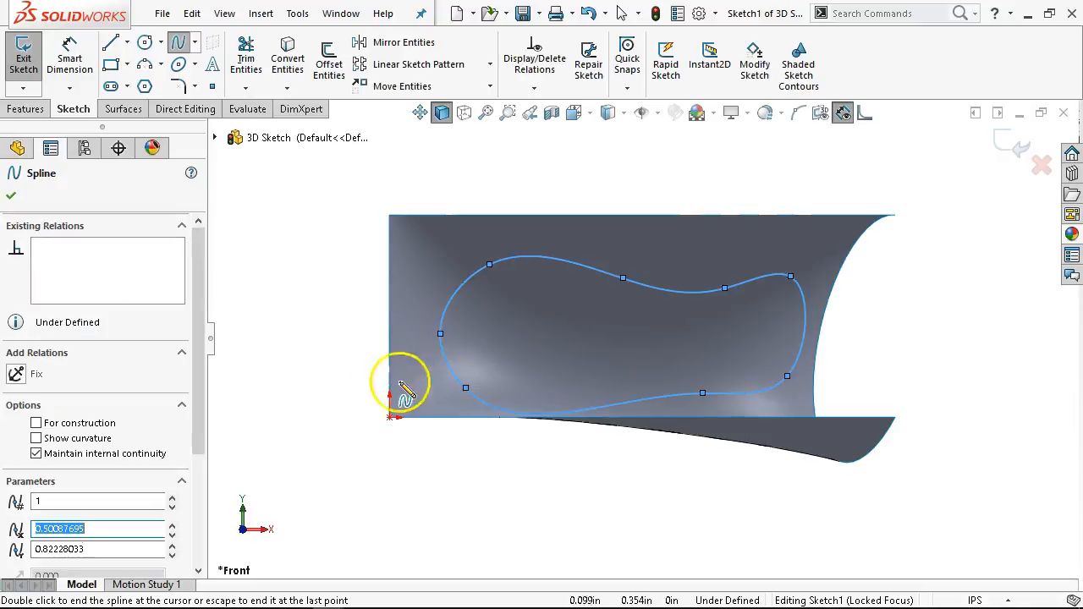
Finish the spline and move the point on its lower edge upward to about X 2.994 in, Y 0.421 in
right_click(332, 233)
key(Escape)
right_click(333, 232)
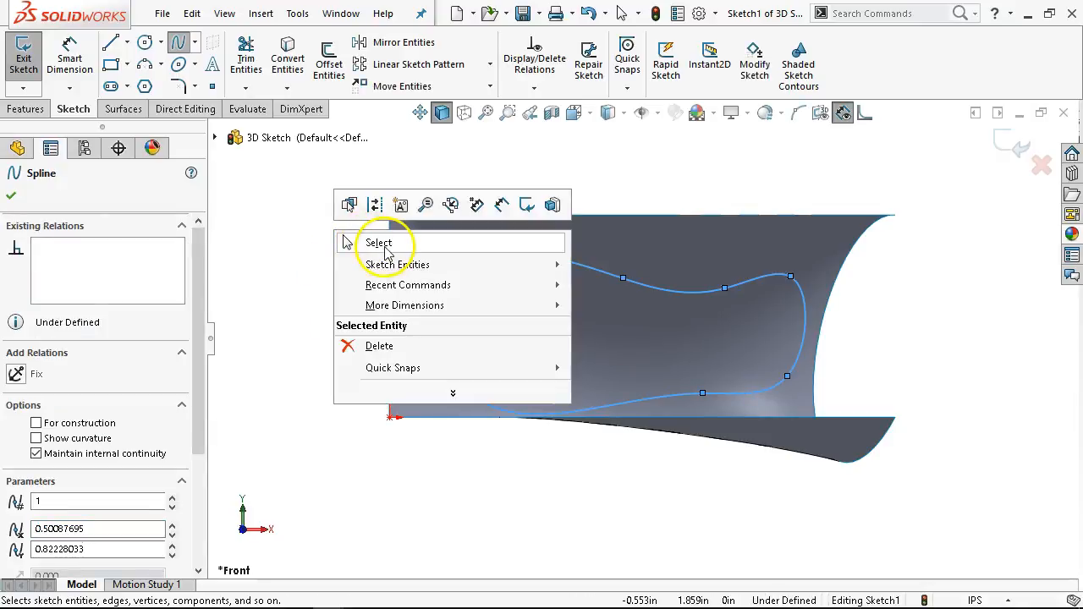
click(382, 243)
click(692, 377)
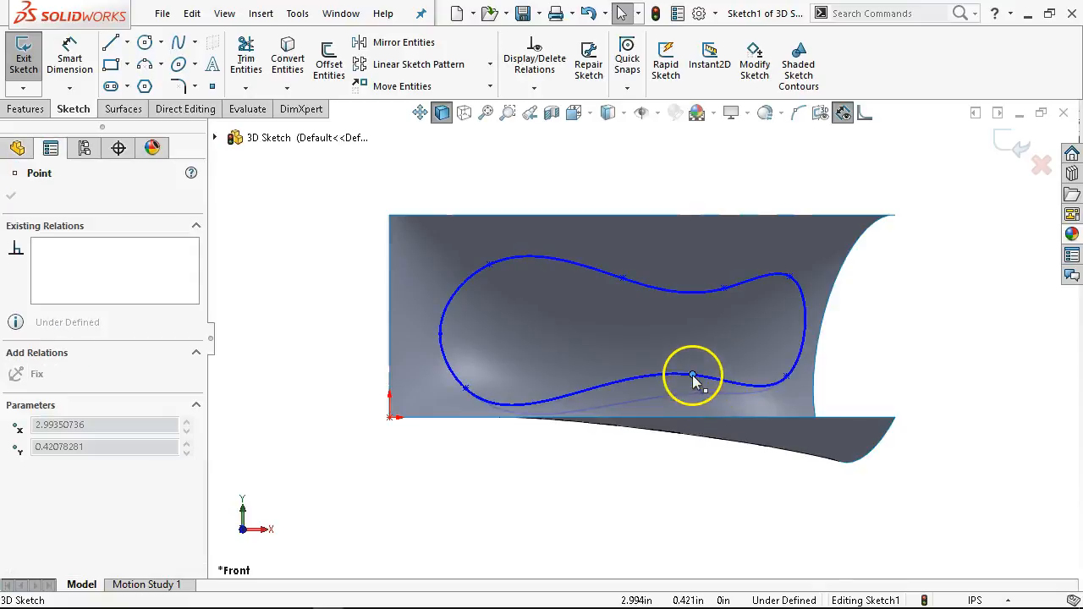
Extrude the closed spline as a boss from the sketch plane, using Up To Surface with the boundary surface as its end
middle_drag(297, 295, 386, 337)
click(27, 108)
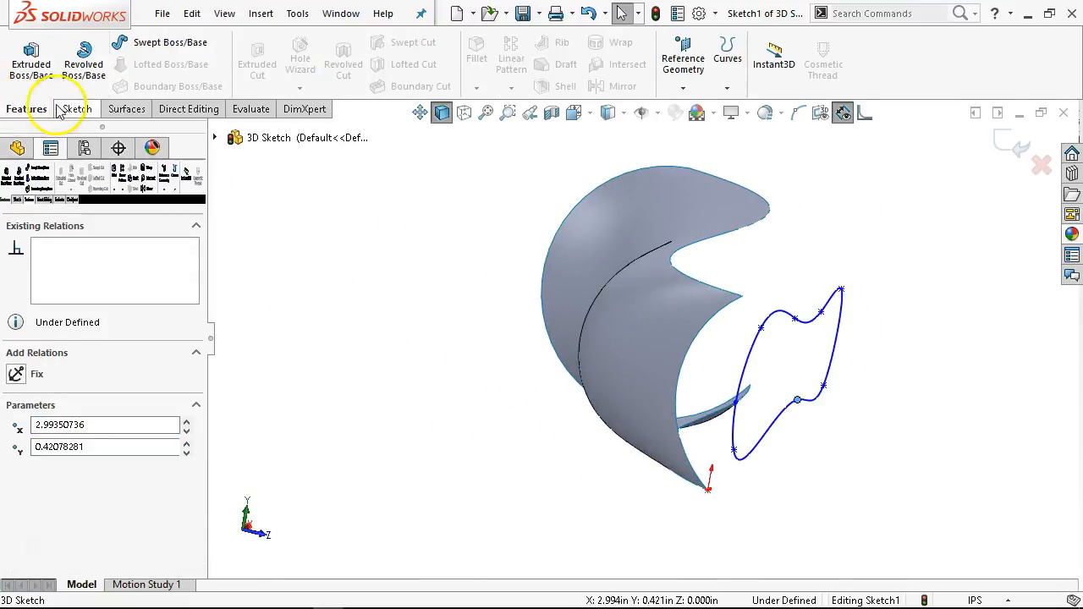
click(32, 60)
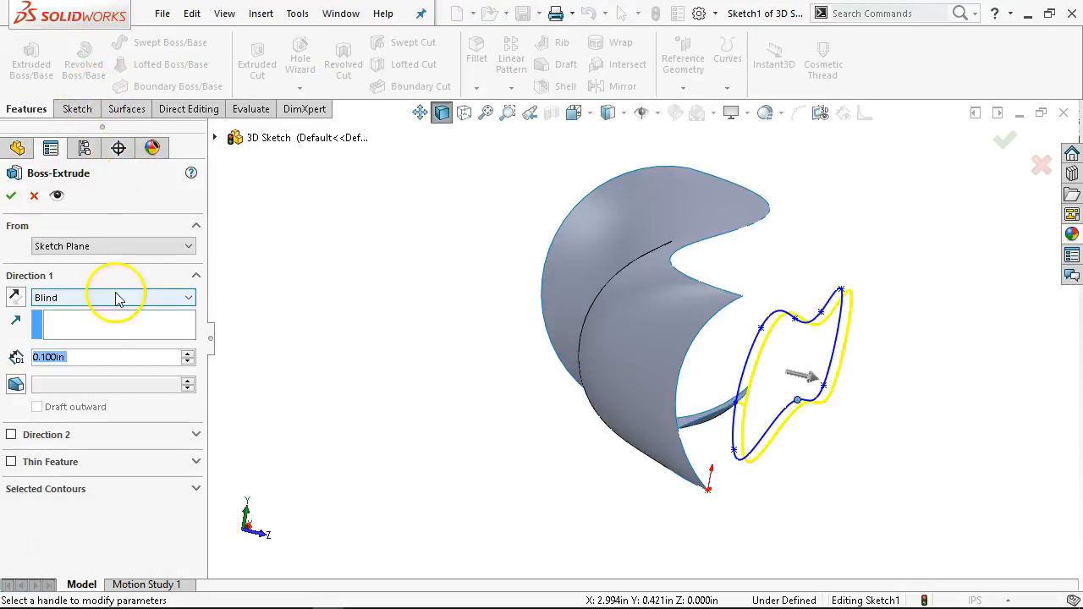
click(118, 297)
click(106, 334)
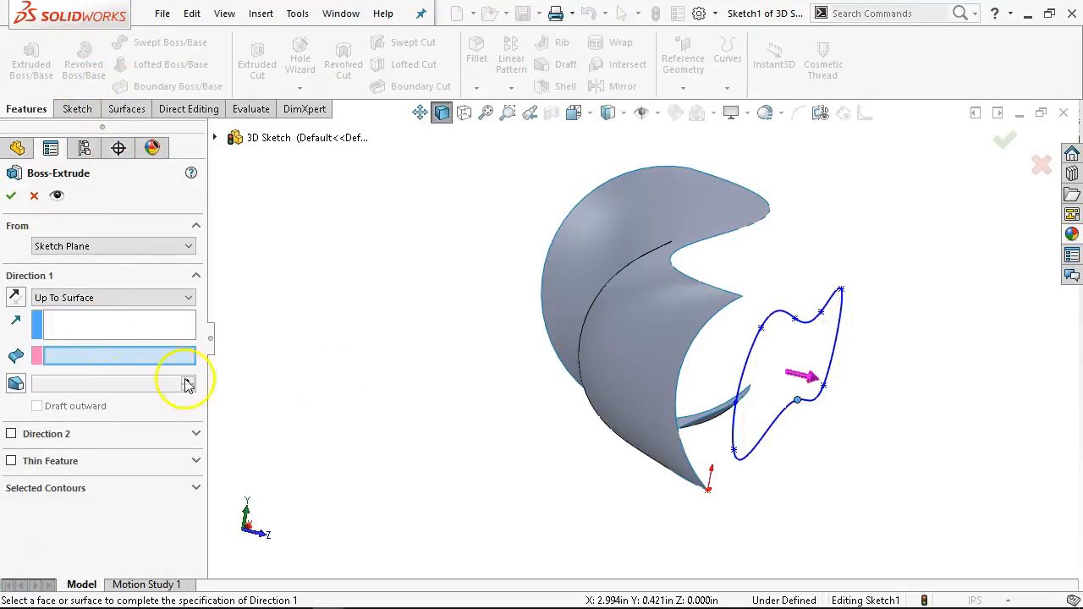
click(599, 218)
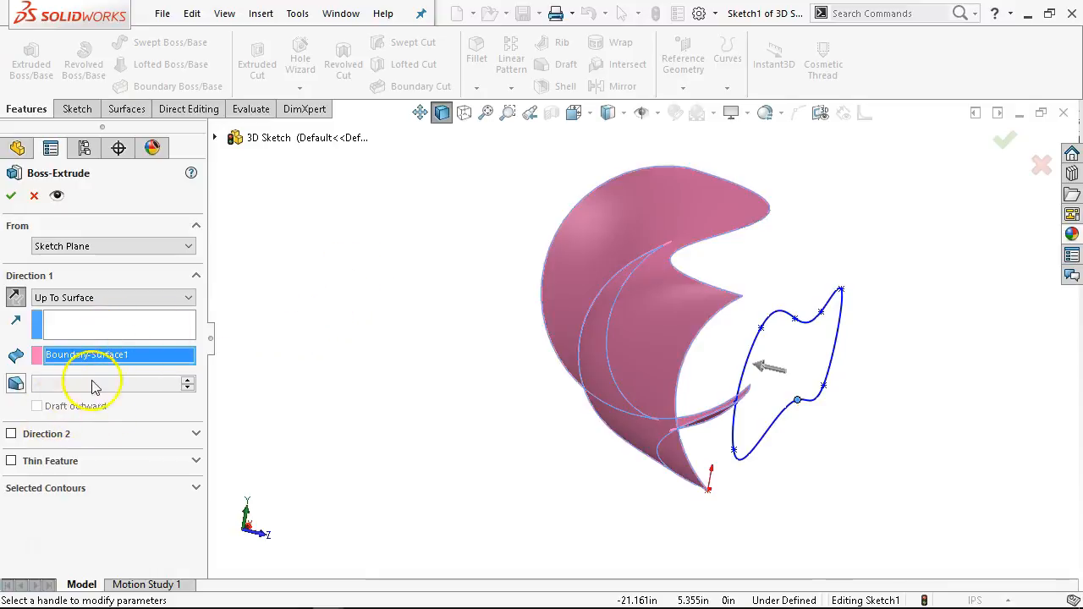
middle_drag(385, 289, 304, 234)
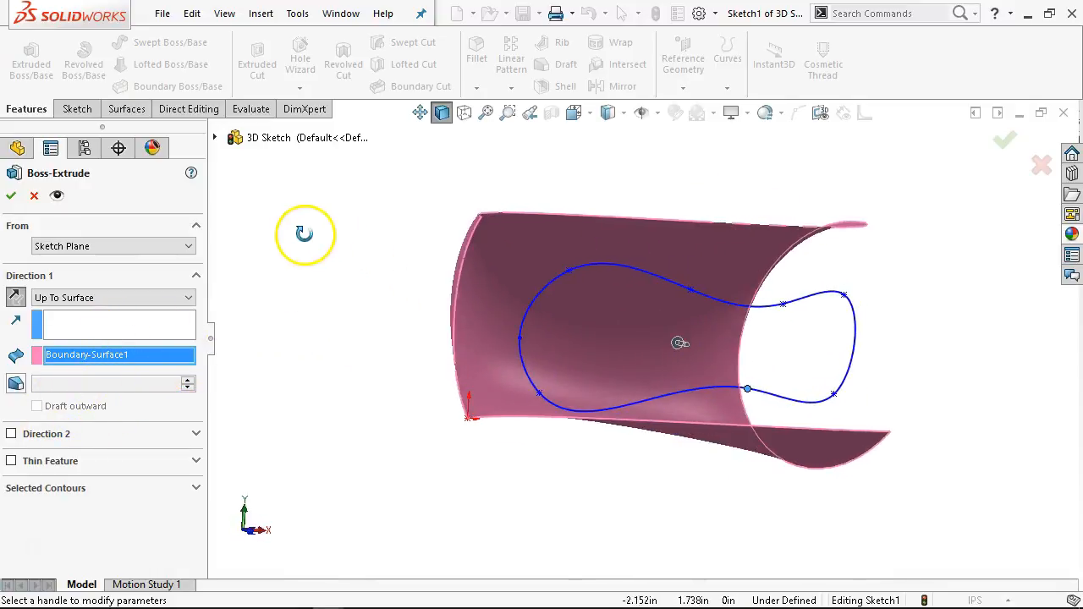
click(12, 195)
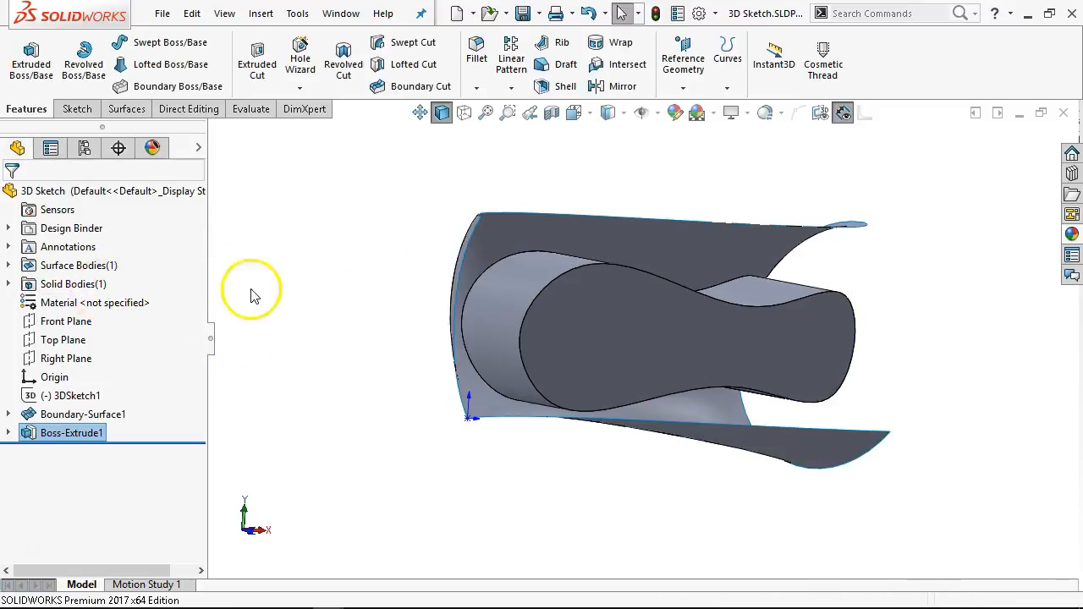
Hide the Boundary-Surface1 surface body to expose the contoured end of the extruded solid
middle_drag(254, 290, 251, 355)
click(7, 265)
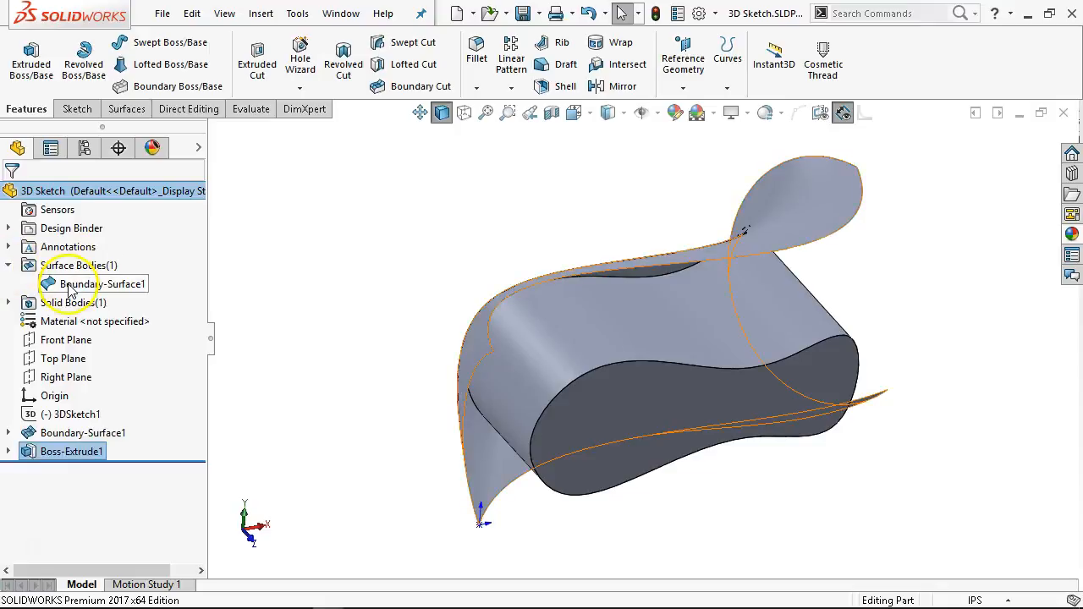
right_click(84, 284)
click(85, 256)
middle_drag(304, 287, 491, 194)
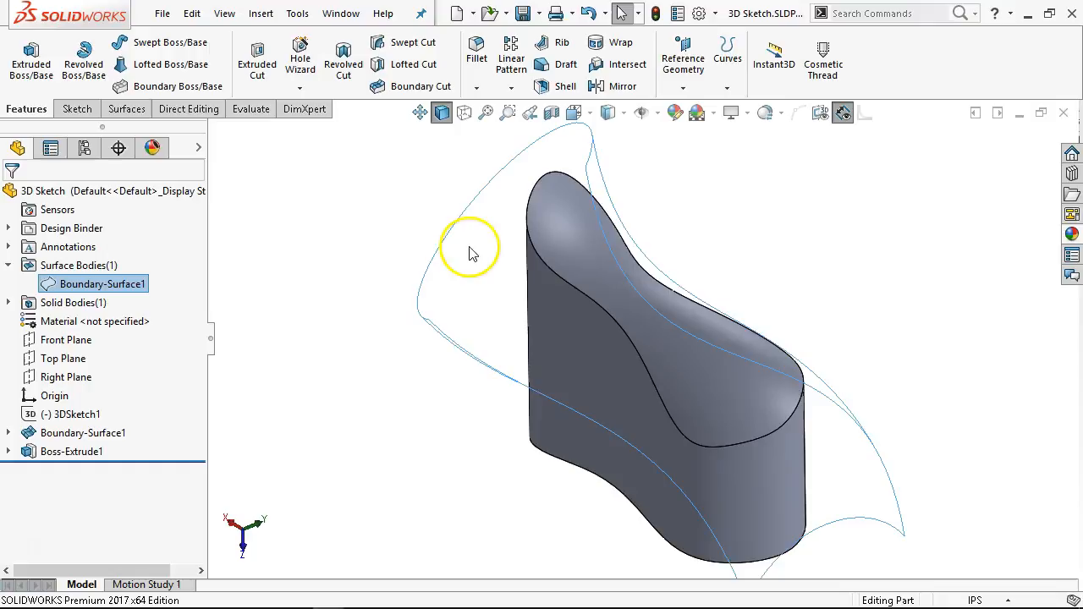
Examine the sketches and features behind the boundary surface and the contoured extruded solid from several angles
right_click(93, 191)
click(225, 170)
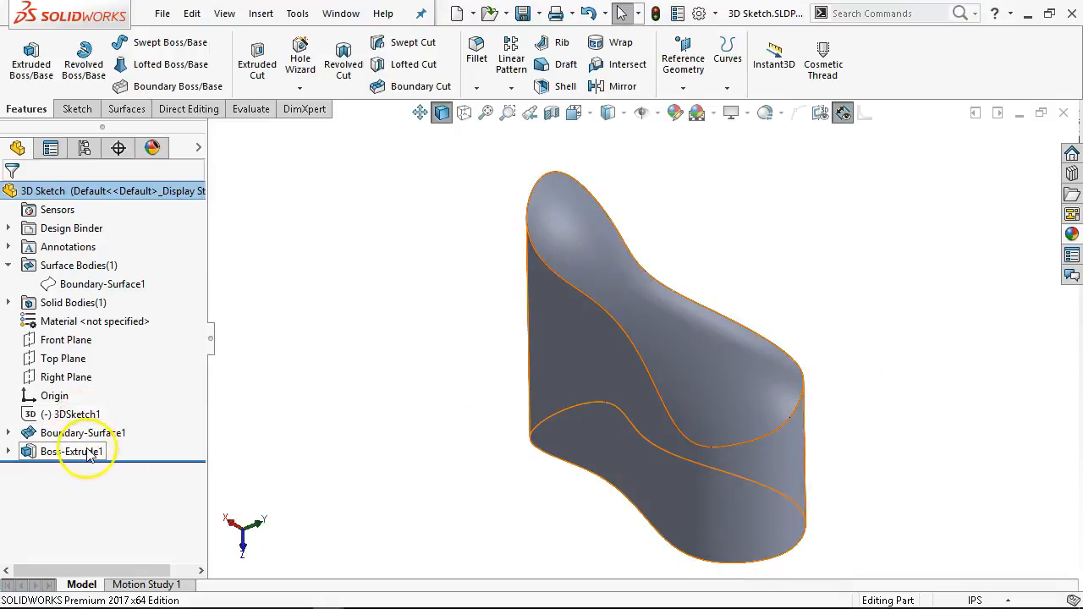
right_click(73, 192)
click(227, 173)
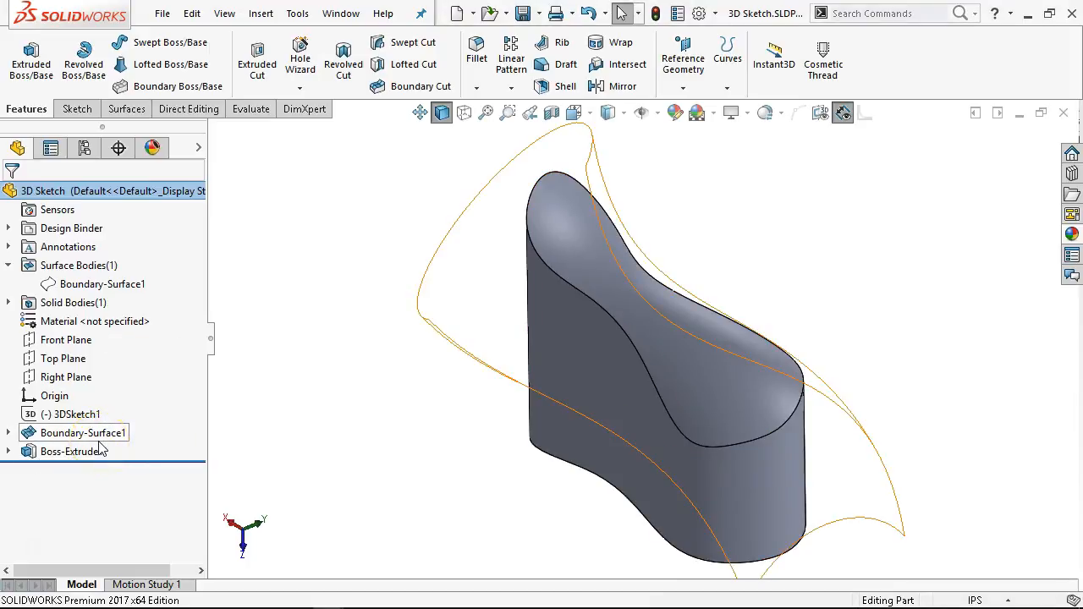
click(8, 434)
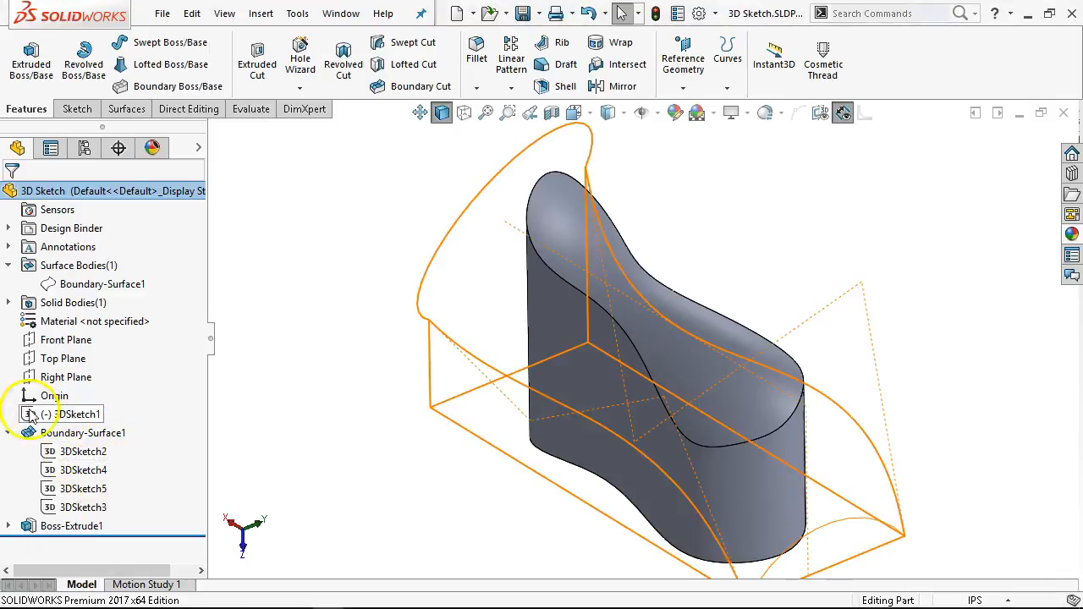
click(9, 433)
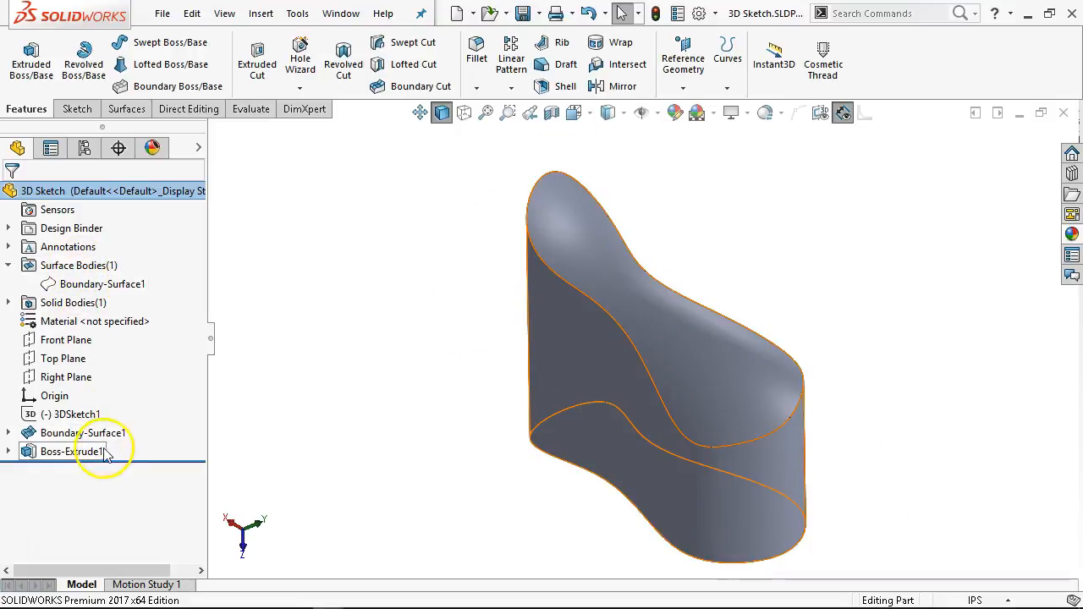
middle_drag(571, 300, 427, 292)
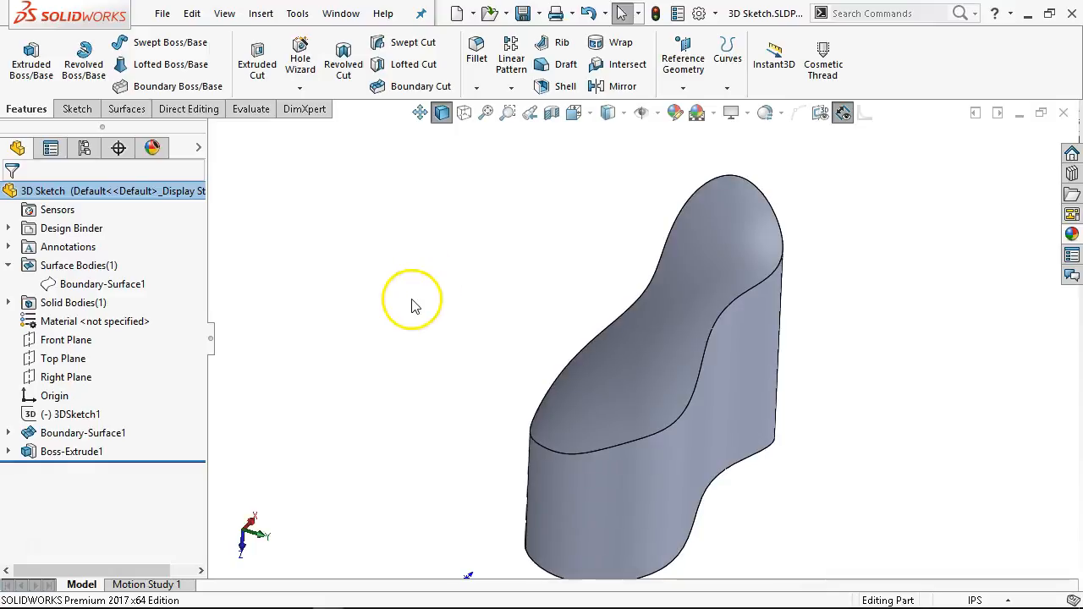
middle_drag(515, 336, 636, 390)
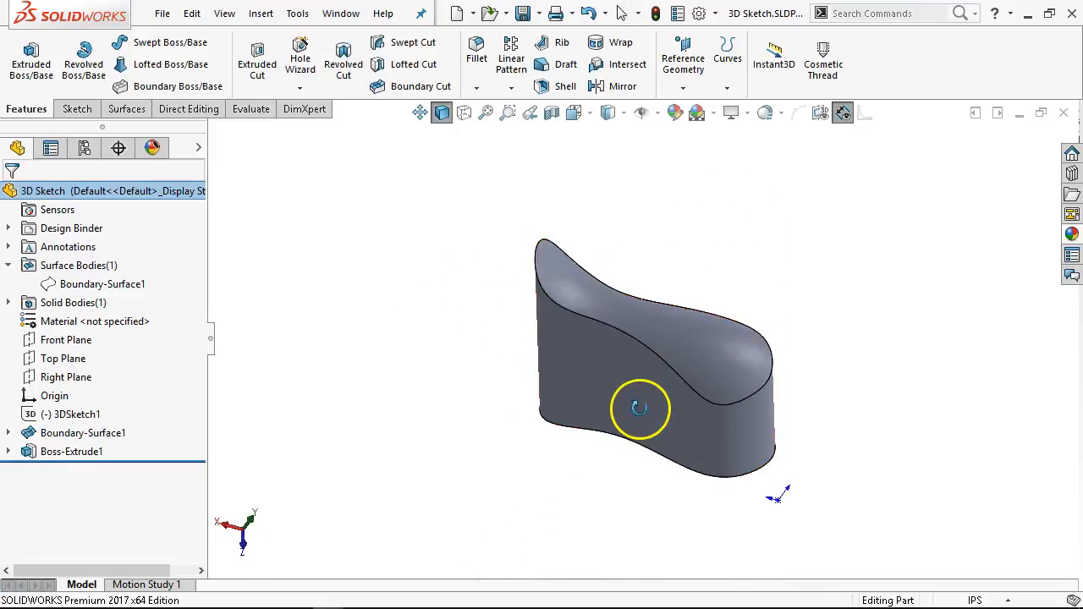
scroll(640, 392, down, 3)
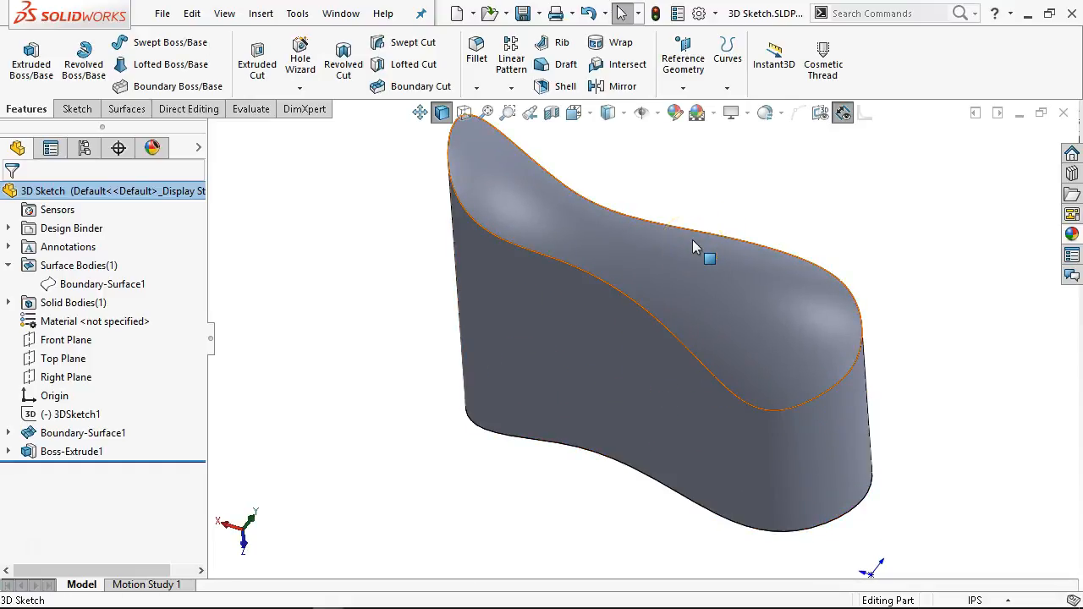
middle_drag(692, 239, 698, 358)
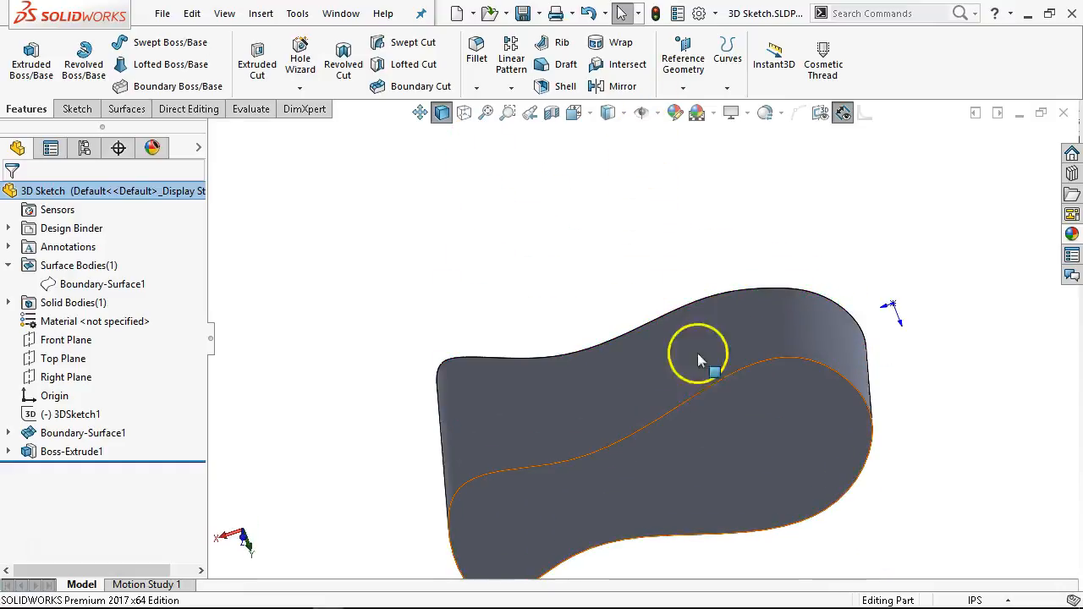
click(717, 406)
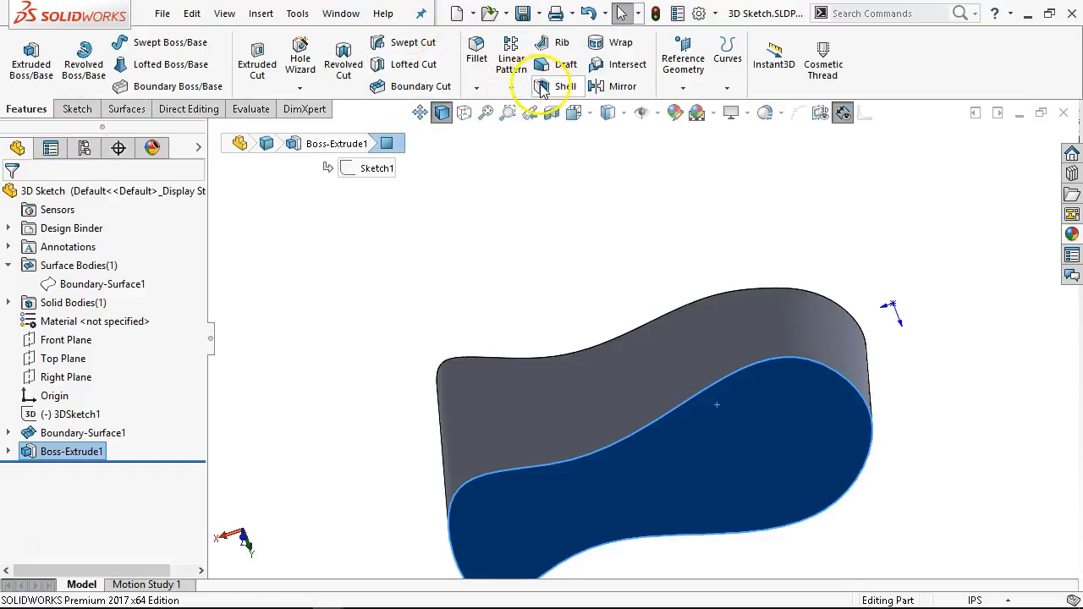
click(542, 90)
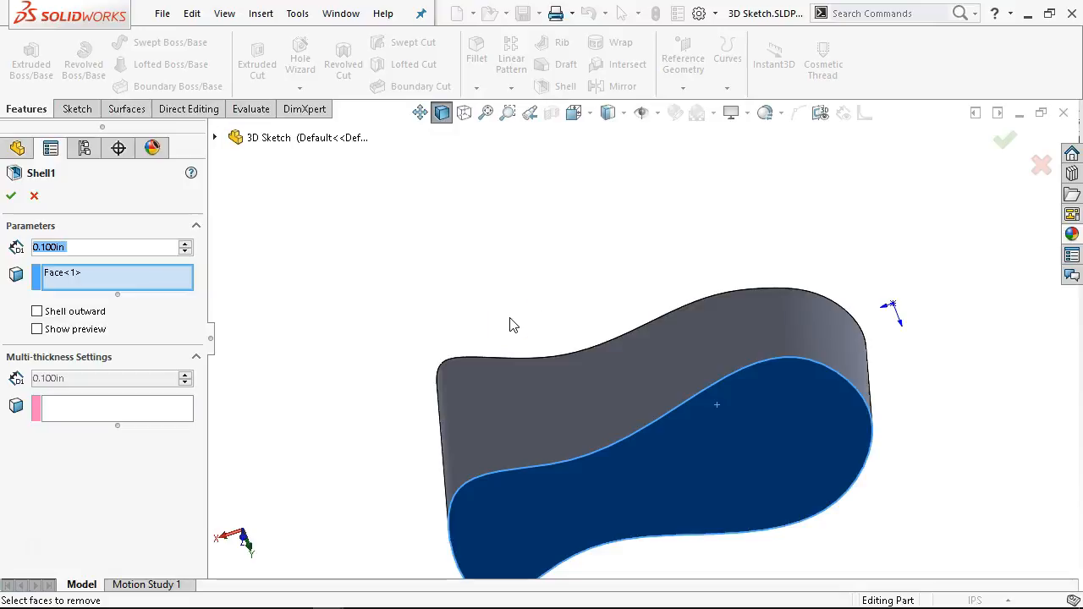
click(38, 194)
Fillet the edge around the solid's contoured end with a symmetric 0.1 in radius and tangent propagation
middle_drag(592, 355, 533, 250)
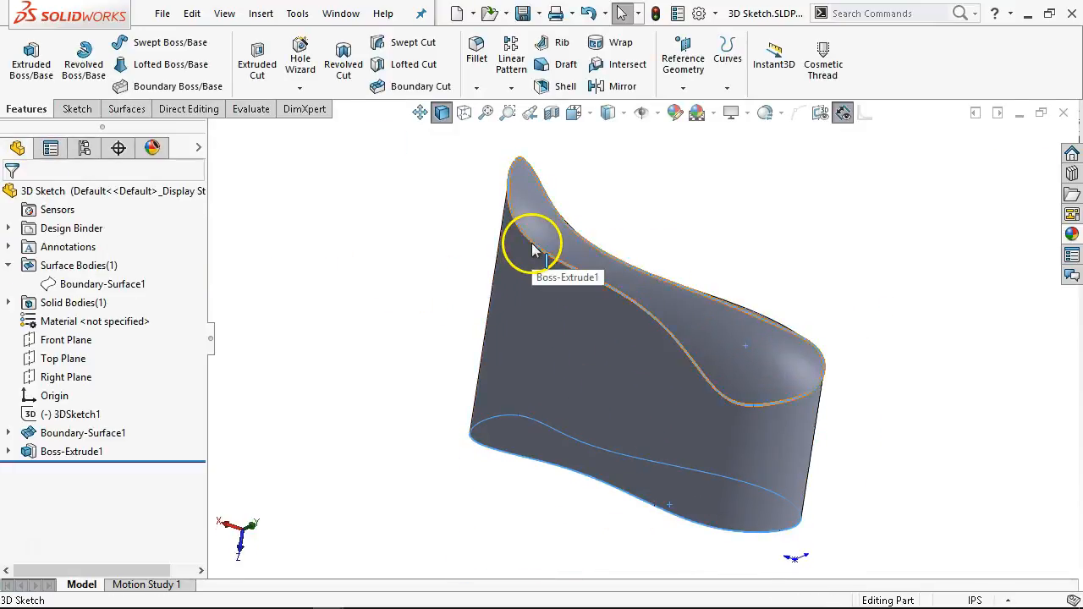
click(533, 250)
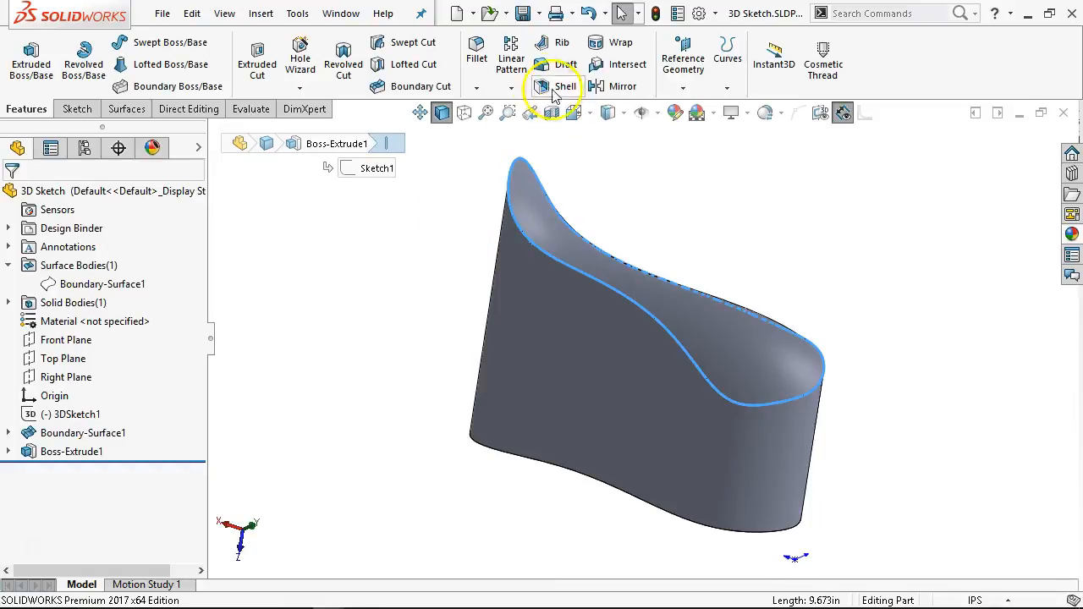
click(476, 51)
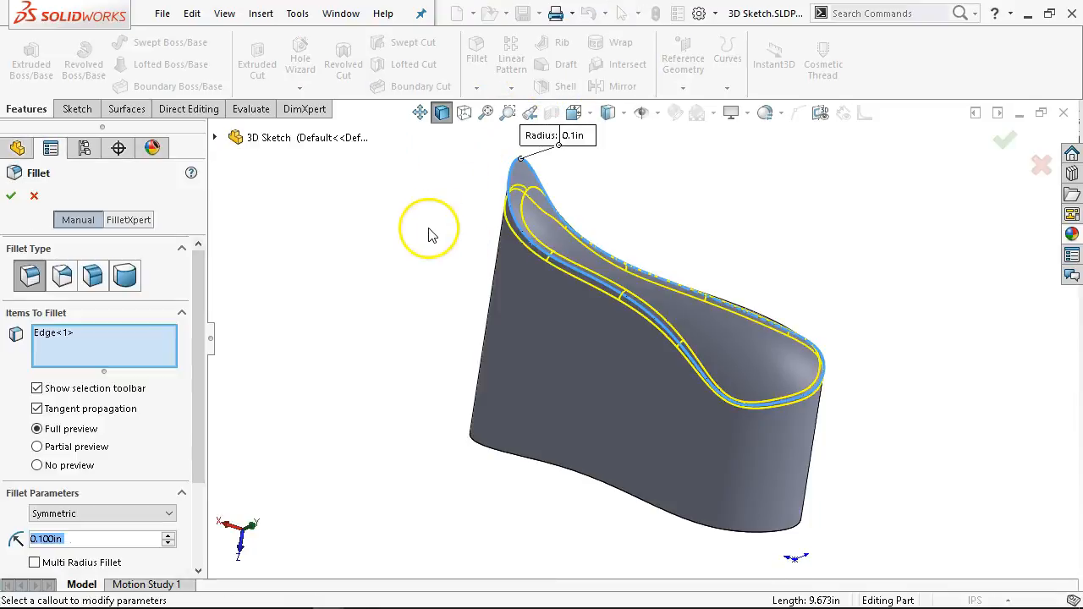
click(11, 195)
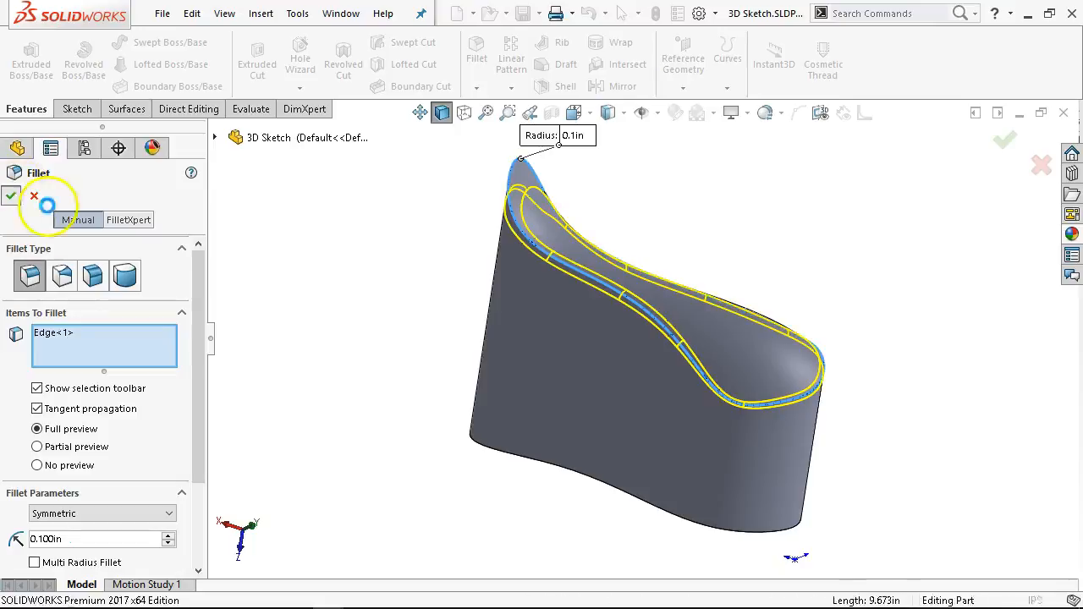
Shell the filleted solid to a 0.1 in wall thickness, removing the flat face opposite the contoured end
middle_drag(382, 341, 671, 266)
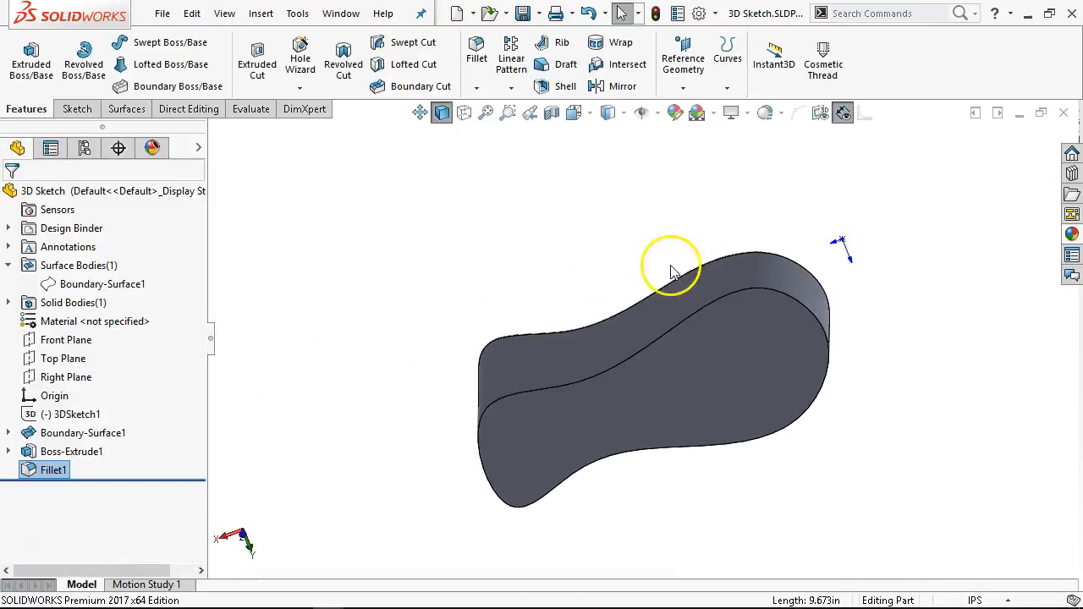
click(708, 355)
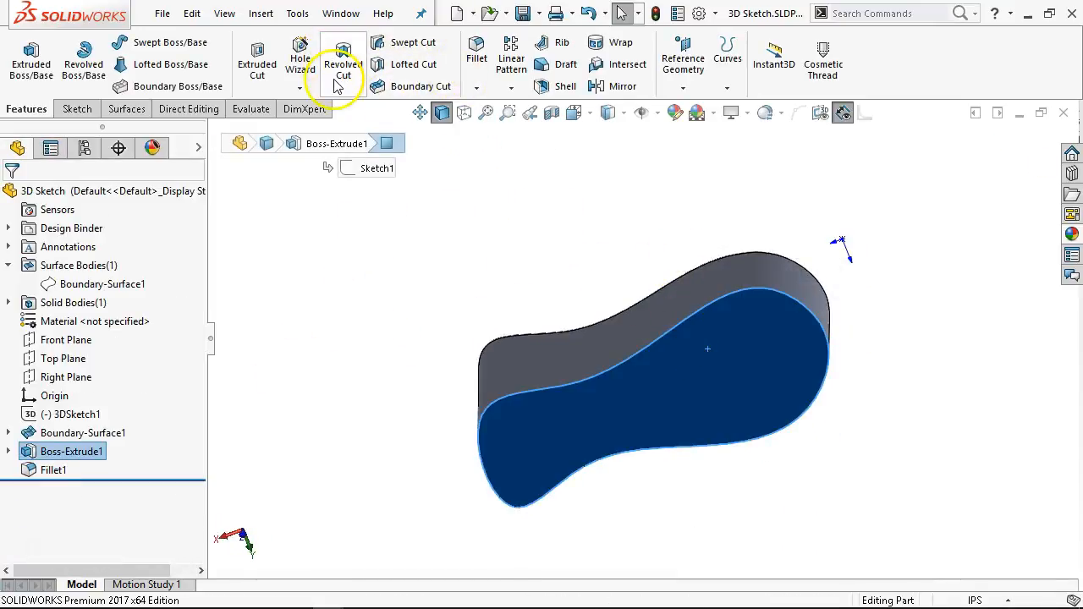
middle_drag(589, 184, 575, 252)
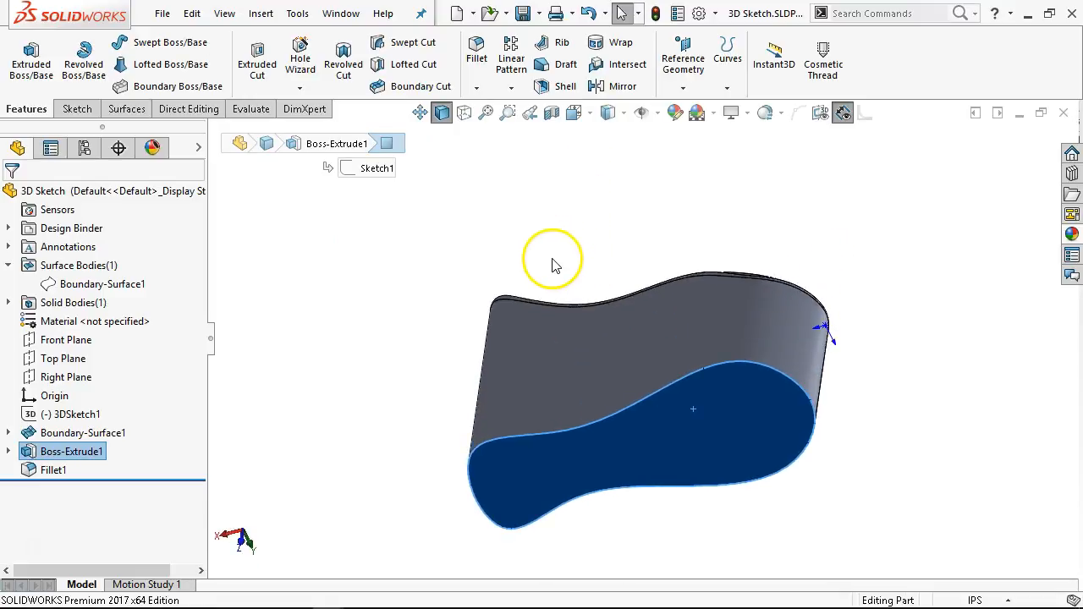
middle_drag(551, 254, 541, 299)
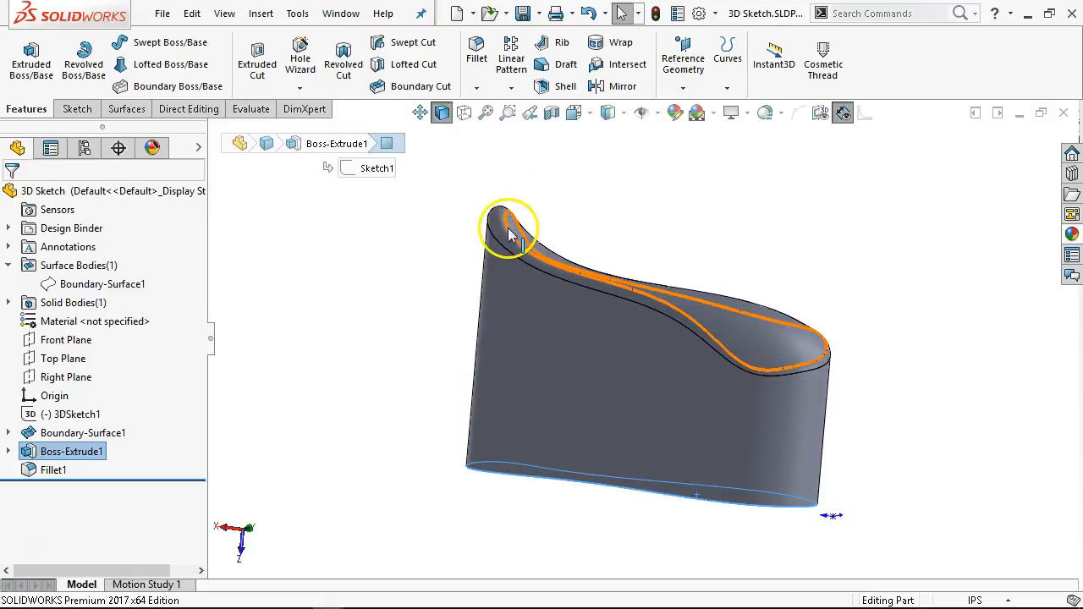
middle_drag(546, 266, 563, 89)
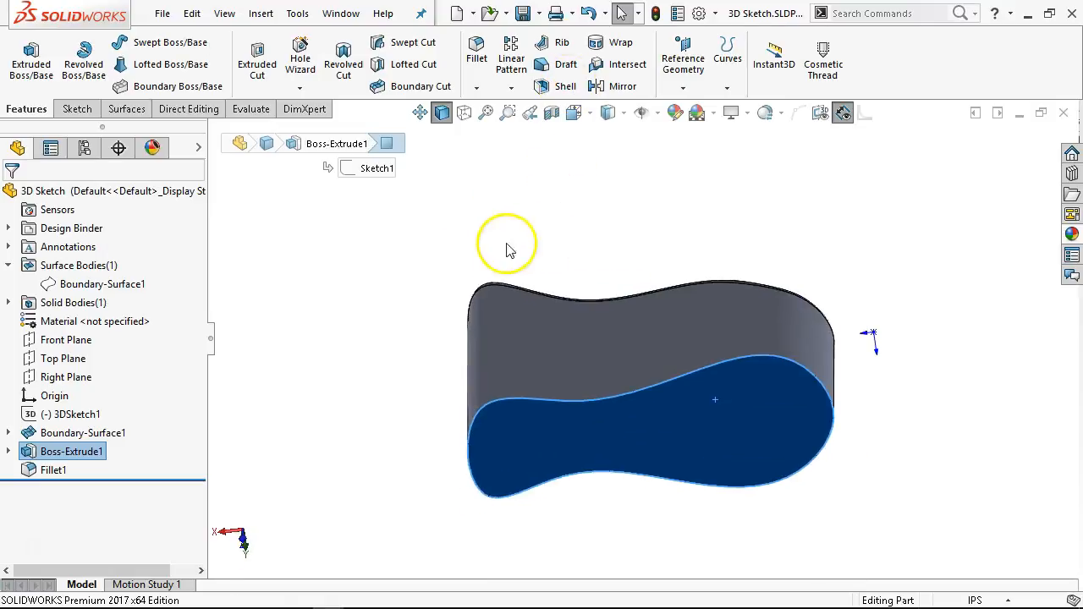
click(560, 86)
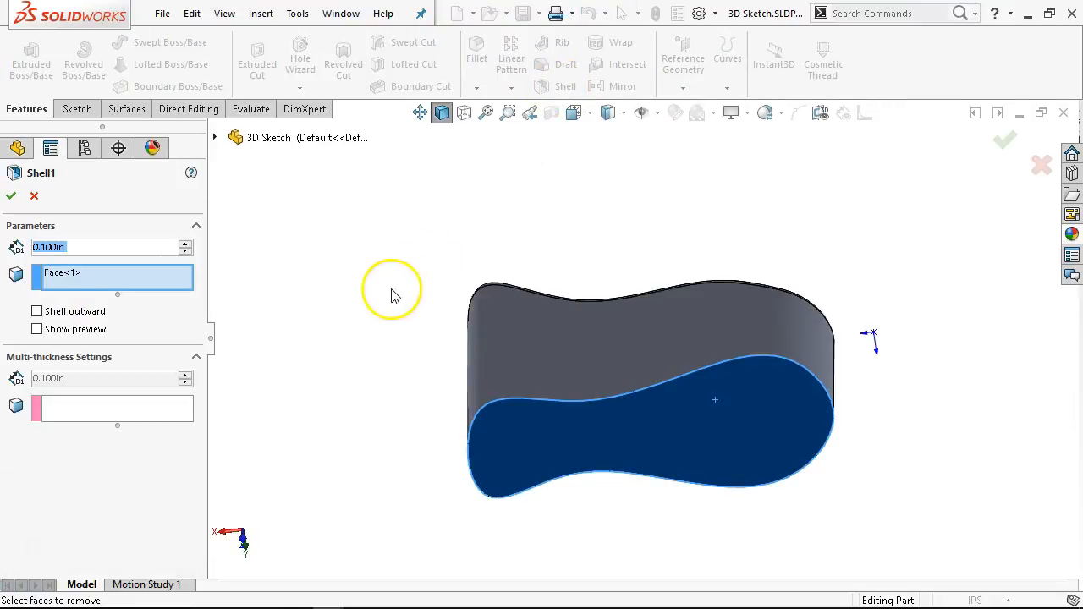
click(11, 196)
mouse_move(314, 347)
middle_down()
mouse_move(314, 234)
mouse_move(302, 229)
mouse_move(295, 330)
mouse_move(261, 422)
mouse_move(138, 418)
mouse_move(115, 355)
mouse_move(147, 391)
mouse_move(254, 416)
mouse_move(355, 321)
mouse_move(417, 454)
mouse_move(406, 511)
middle_up()
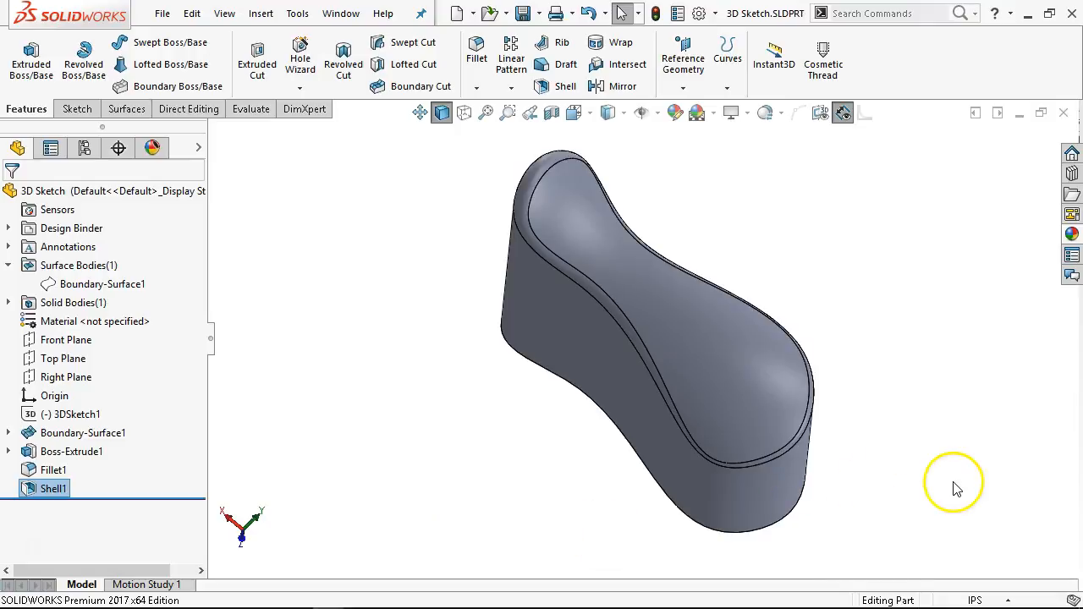
Close the finished 3D Sketch part
click(1063, 113)
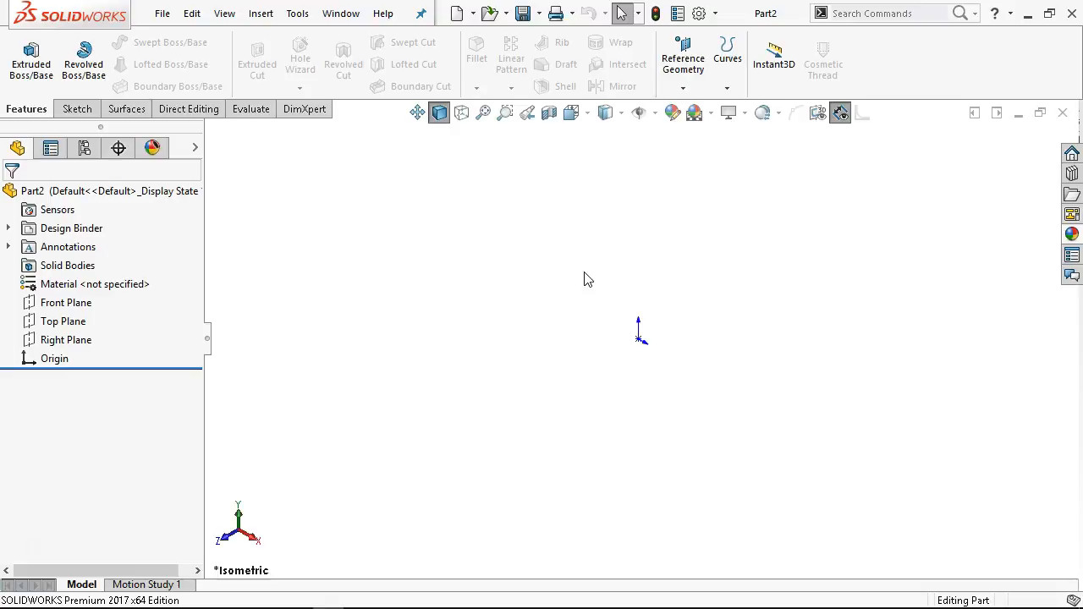
click(686, 298)
Start a sketch on the Front Plane and draw a vertical line about 3.41 in long upward from the origin
click(77, 112)
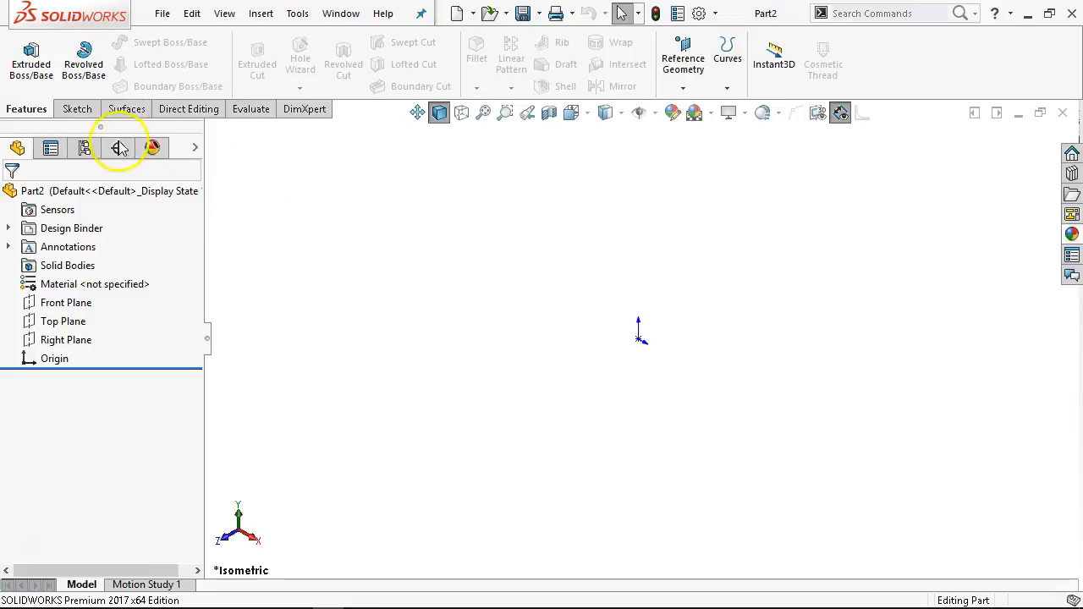
click(63, 303)
click(71, 271)
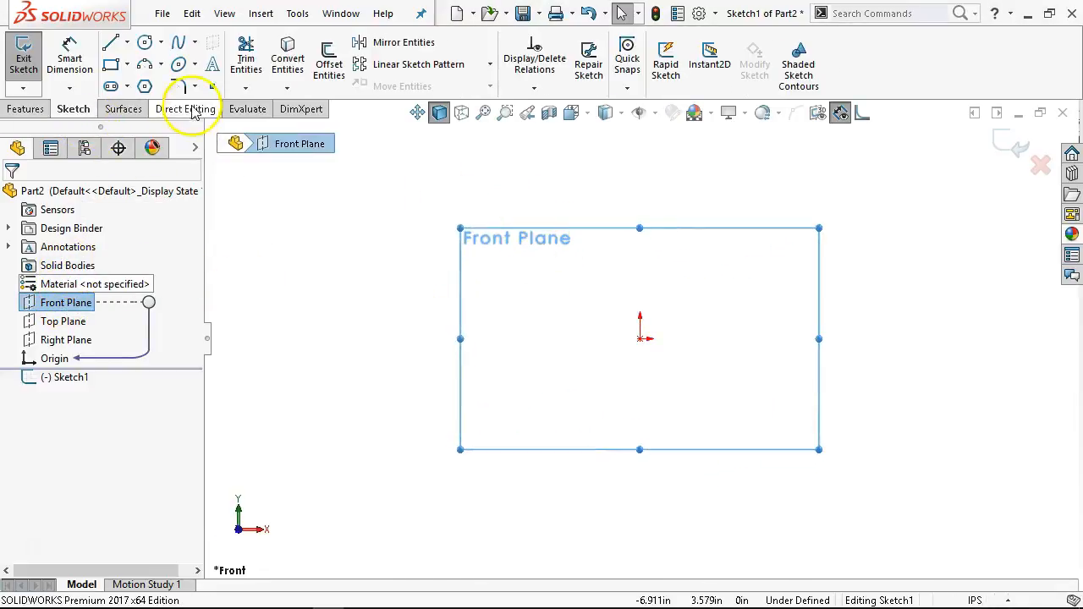
click(110, 43)
drag(640, 339, 640, 163)
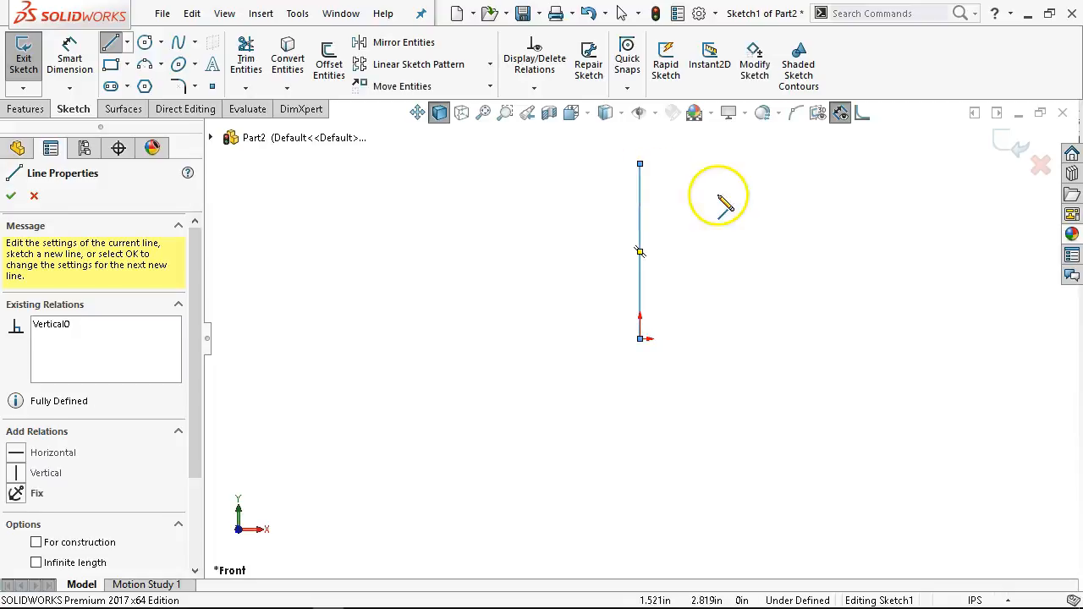
Dimension the vertical line's length as 20 in and exit the sketch
right_click(717, 197)
click(863, 172)
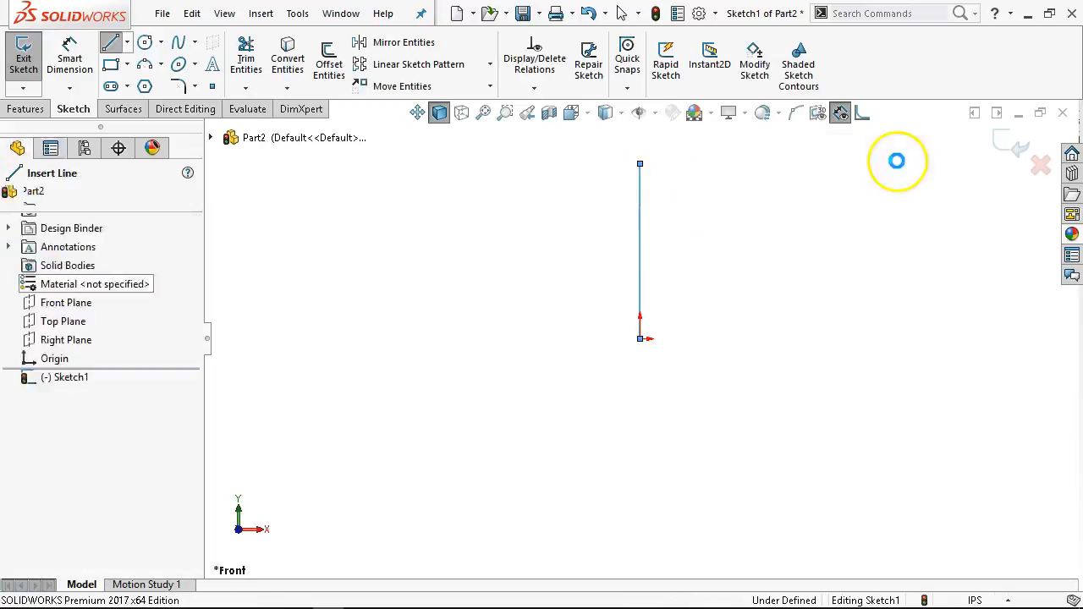
click(643, 237)
click(717, 230)
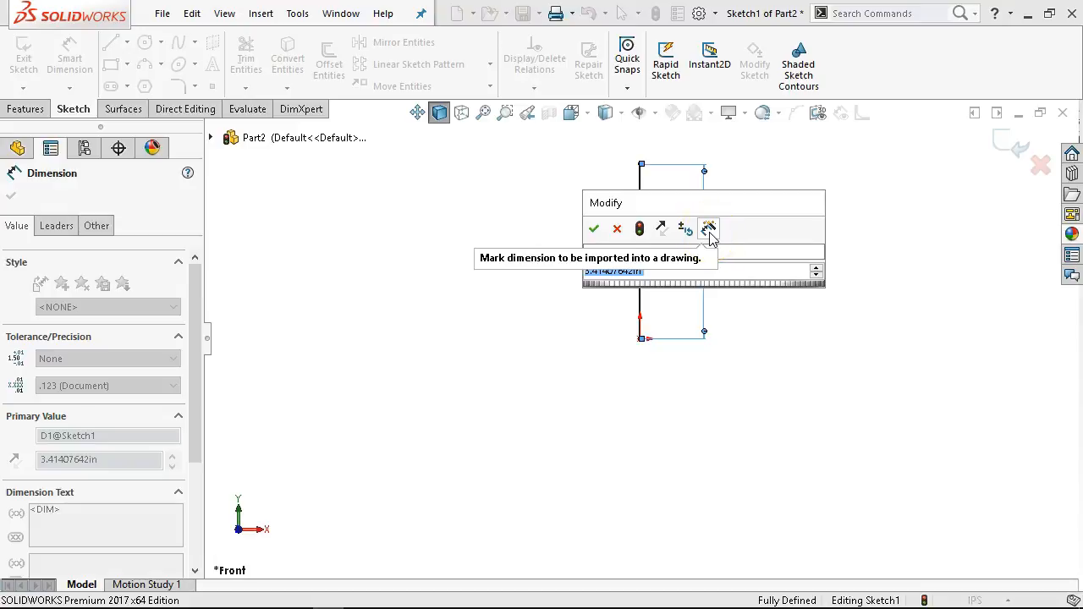
text(20)
key(Return)
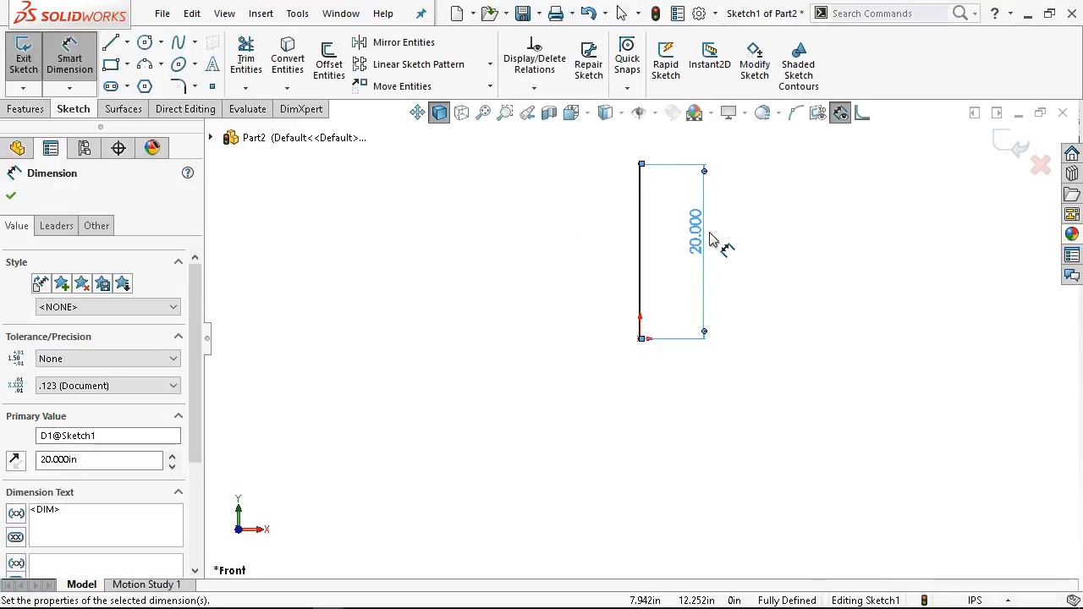
mouse_move(665, 205)
middle_down()
mouse_move(640, 235)
mouse_move(561, 230)
mouse_move(584, 277)
mouse_move(563, 317)
mouse_move(701, 302)
mouse_move(705, 278)
middle_up()
right_click(705, 278)
click(762, 324)
mouse_move(761, 324)
middle_down()
mouse_move(672, 309)
mouse_move(708, 212)
mouse_move(748, 380)
mouse_move(698, 406)
middle_up()
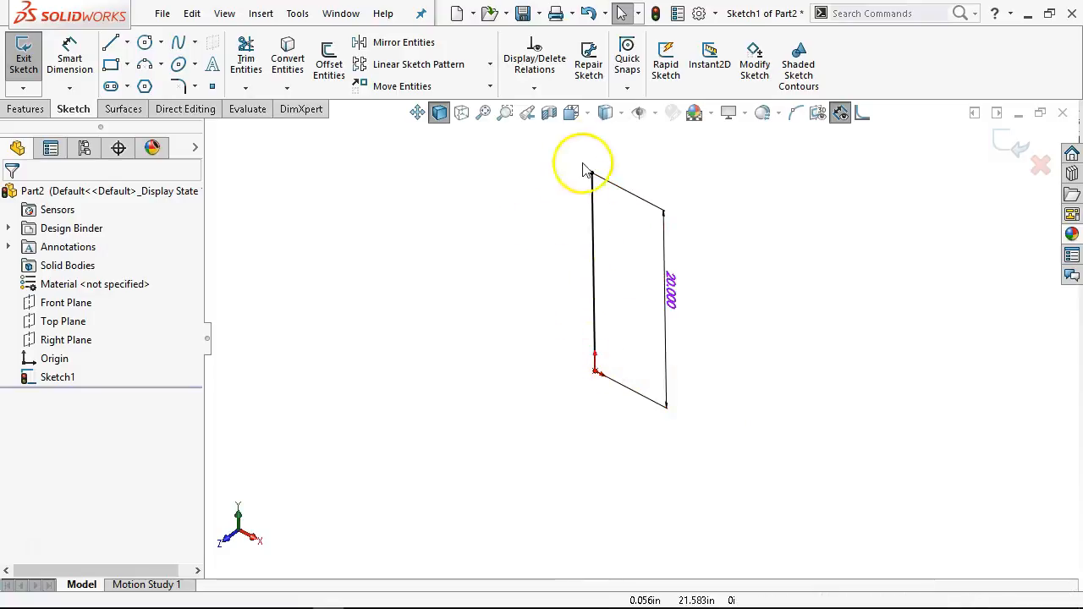
scroll(592, 199, down, 3)
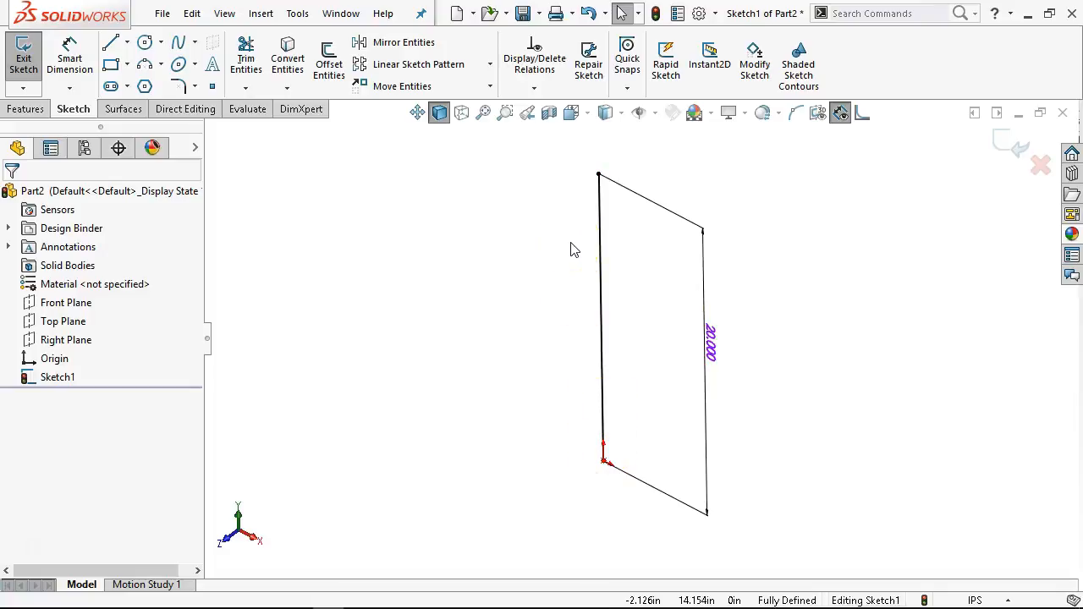
click(643, 274)
click(1003, 148)
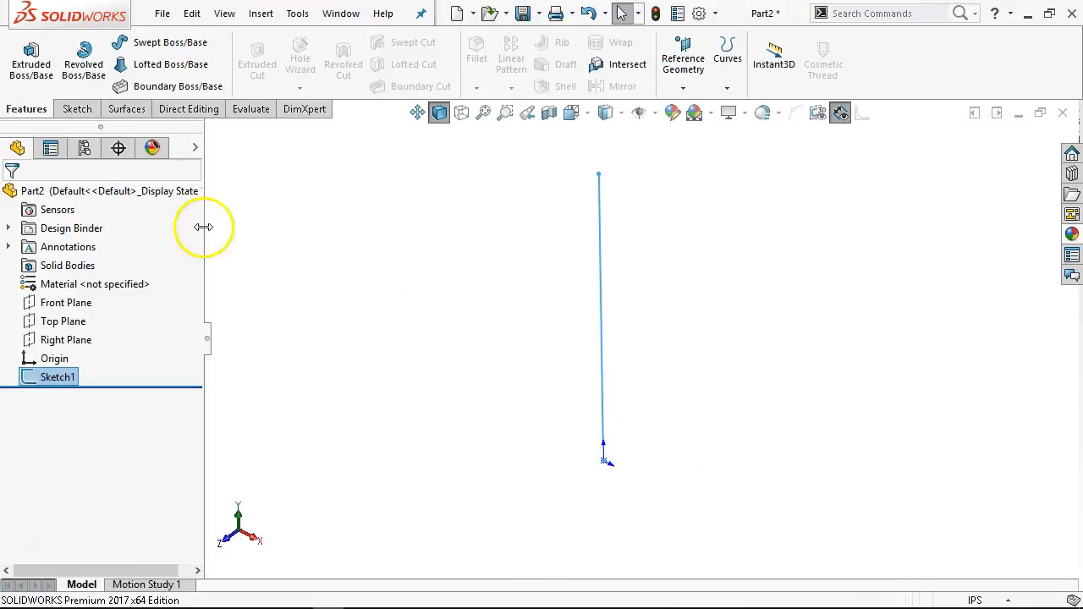
Sketch an ellipse on the Top Plane, centred just off the origin, with radii of about 2.90 in along X and 1.58 in across
click(62, 322)
click(64, 296)
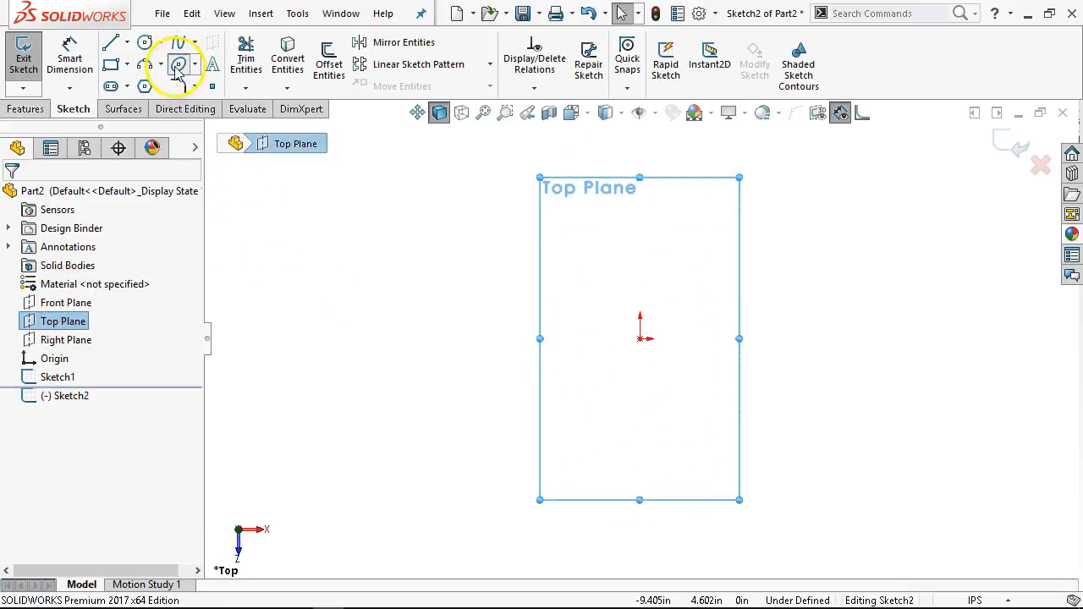
click(177, 66)
click(622, 363)
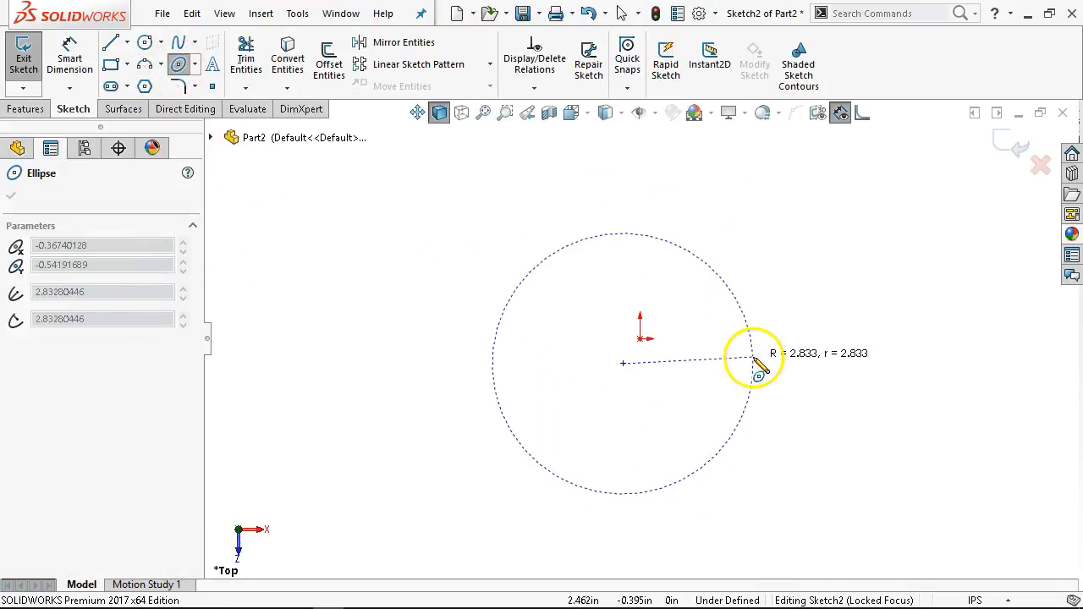
click(756, 363)
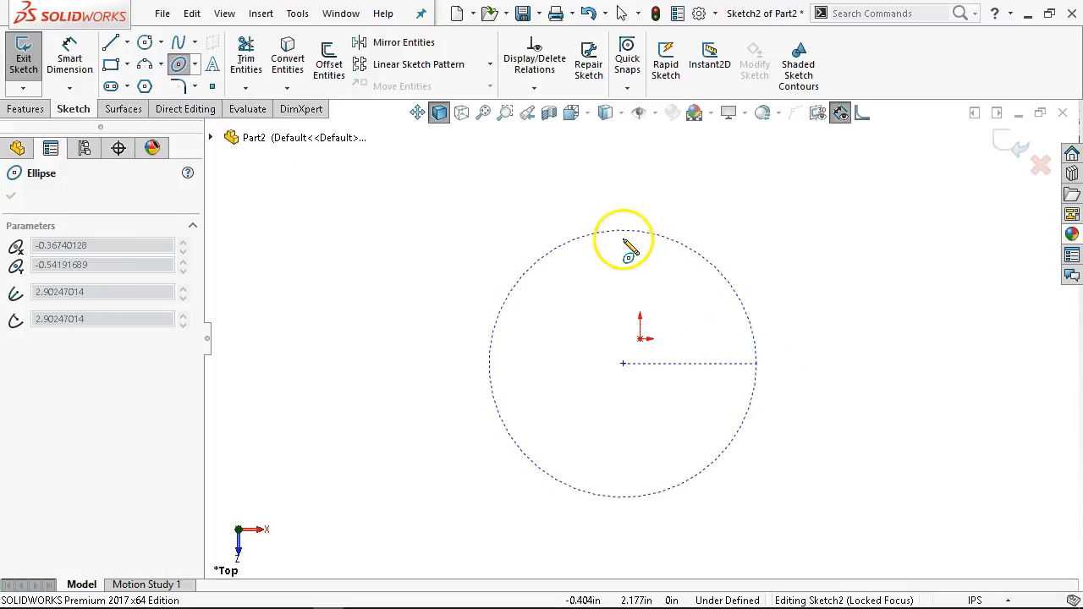
click(623, 291)
right_click(616, 347)
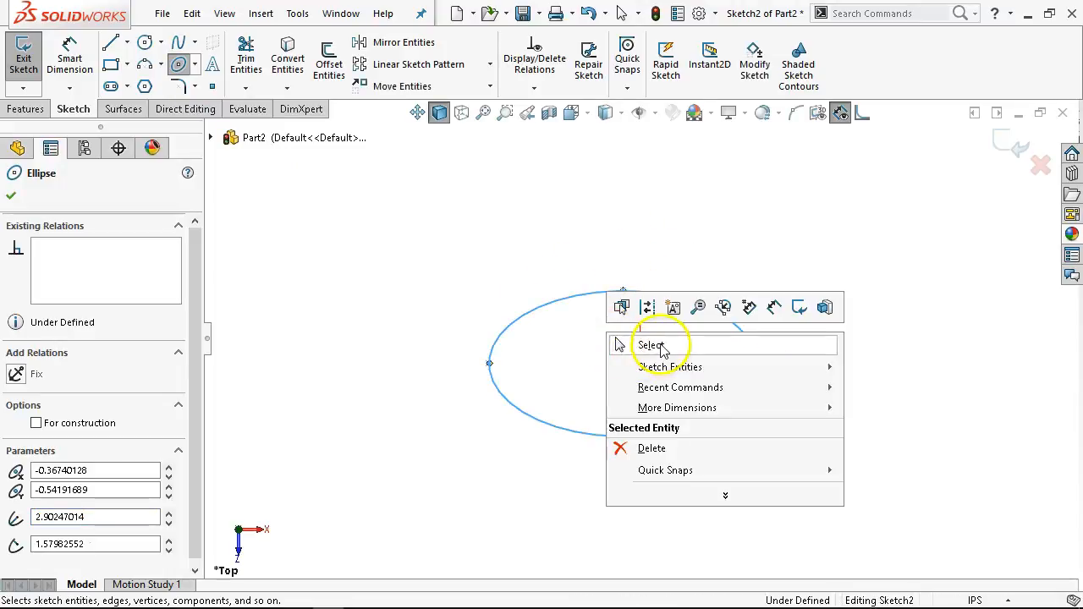
click(651, 345)
Add a Horizontal relation between the ellipse's centre point and the end point of its long axis
click(623, 363)
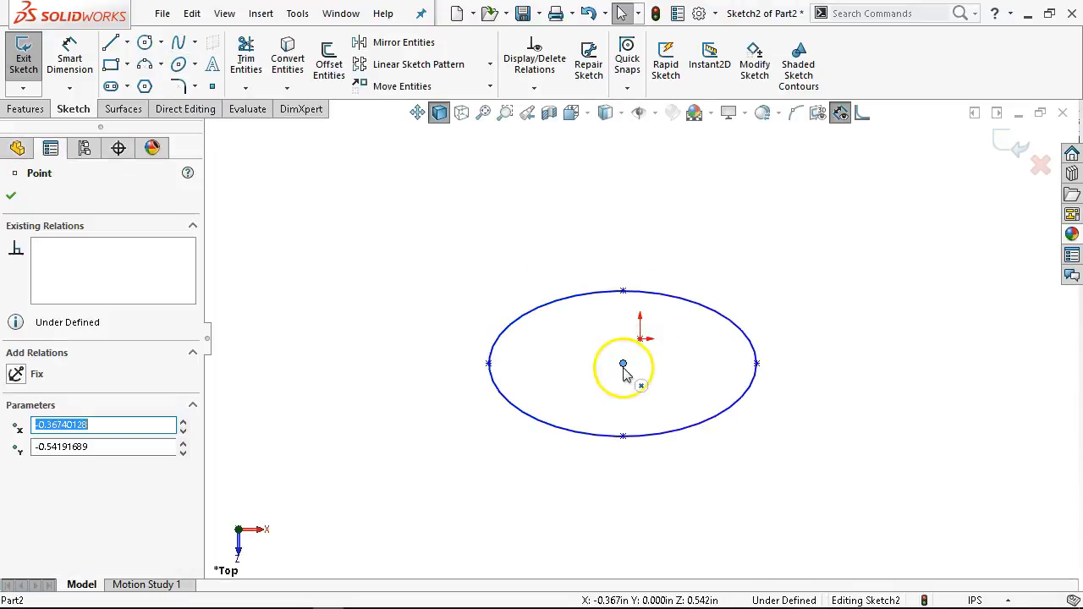
ctrl+click(757, 364)
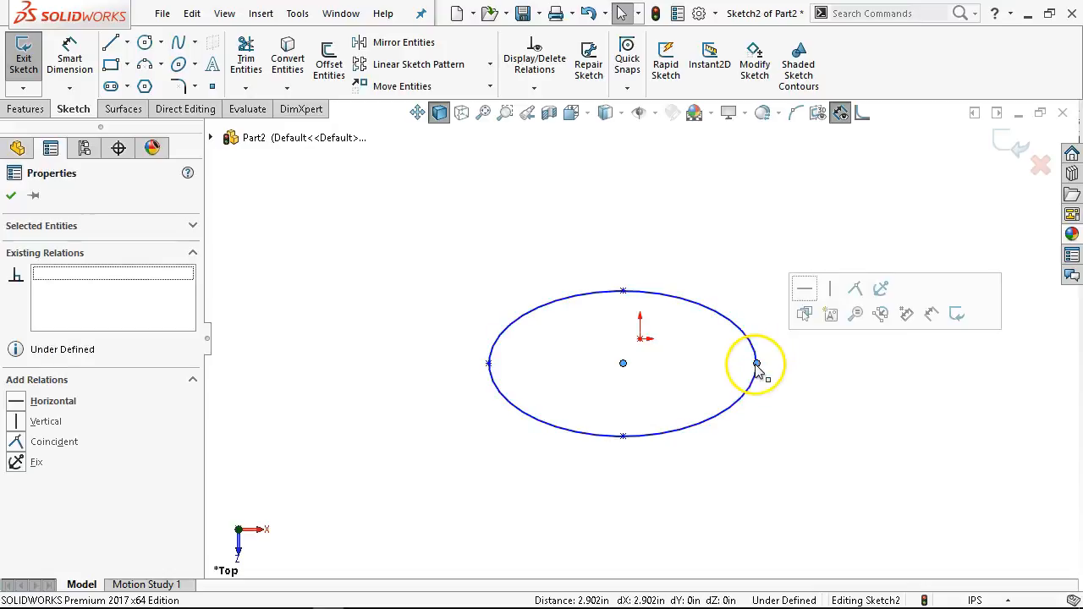
click(805, 290)
Add a Pierce relation between the ellipse's centre point and the vertical line of the first sketch
mouse_move(717, 286)
middle_down()
mouse_move(757, 212)
mouse_move(733, 177)
mouse_move(619, 536)
mouse_move(598, 498)
middle_up()
click(630, 482)
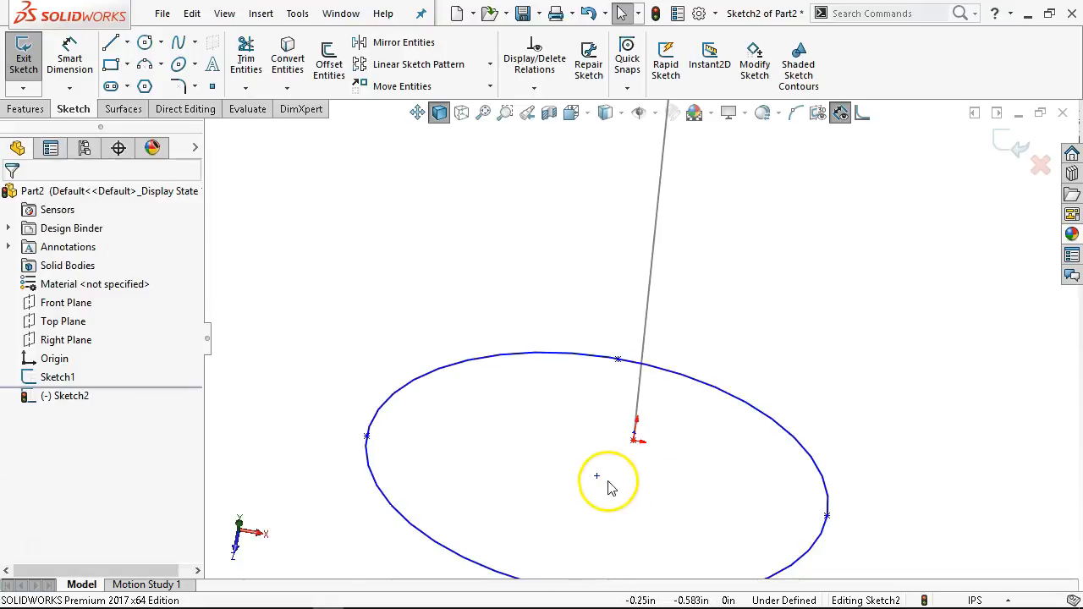
click(597, 476)
ctrl+click(643, 397)
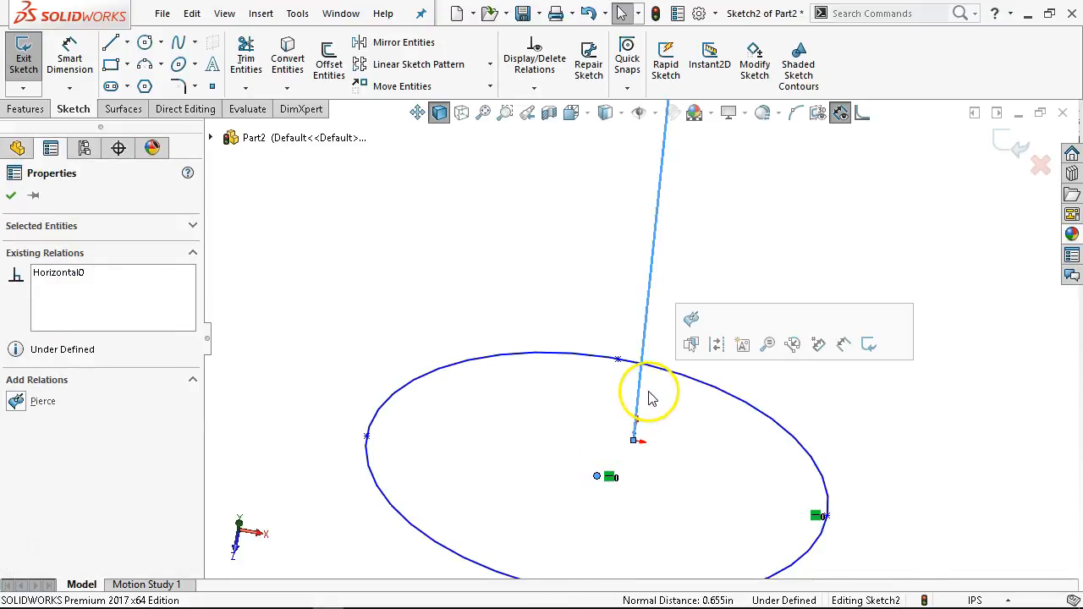
click(691, 320)
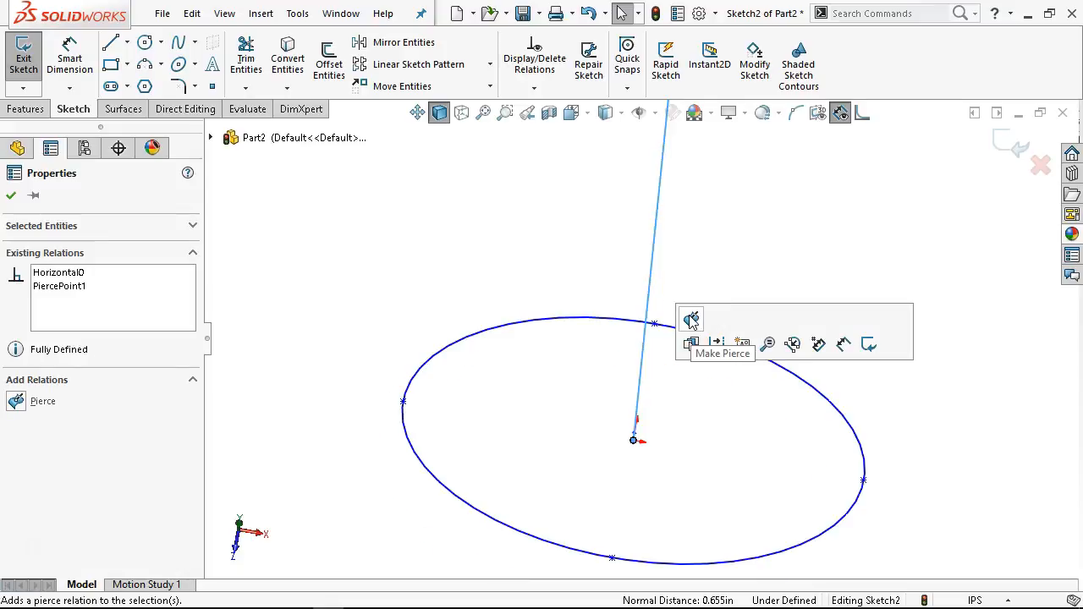
click(527, 346)
Dimension the ellipse's long axis between its two end points as 5 in
click(69, 52)
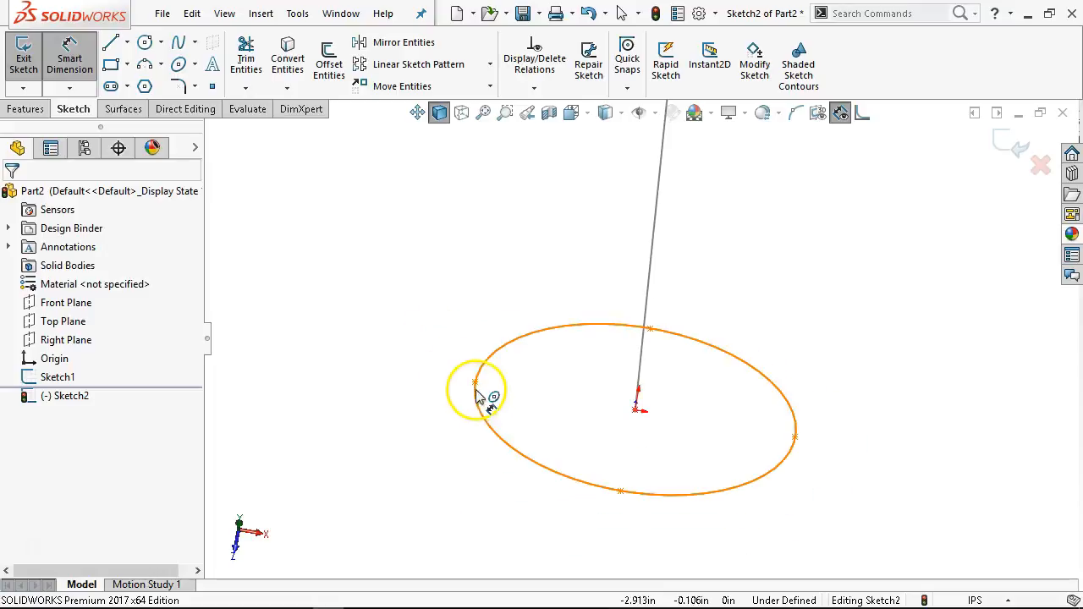
click(475, 386)
click(794, 440)
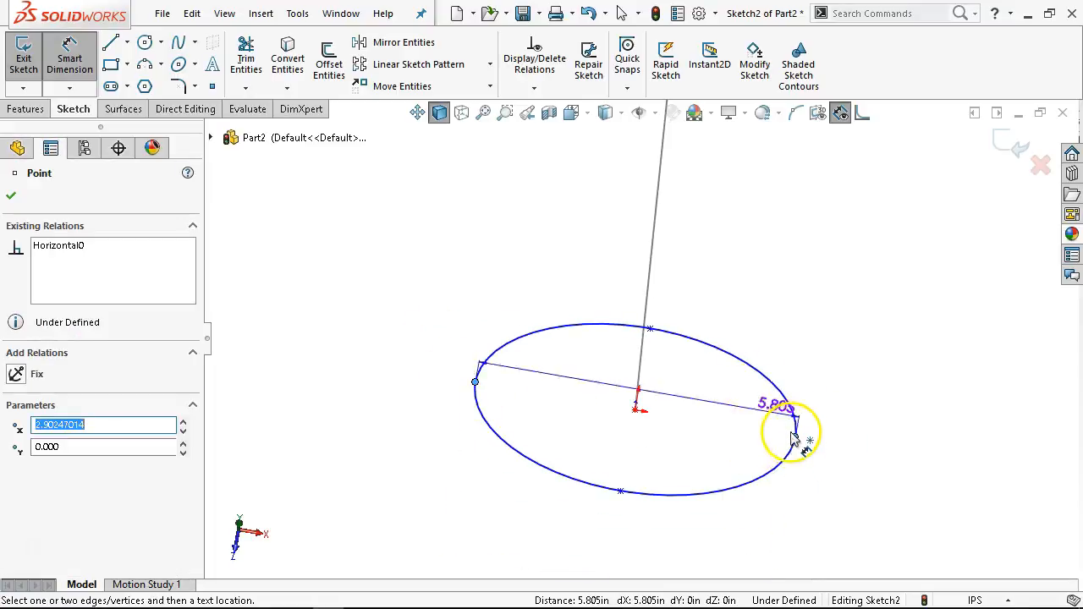
click(719, 297)
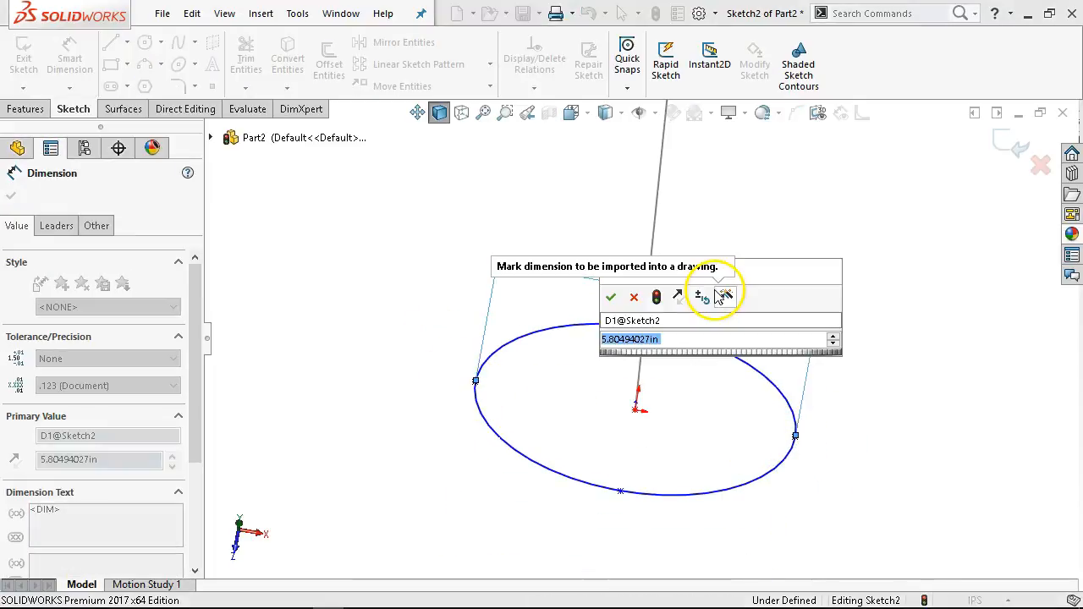
text(5)
key(Return)
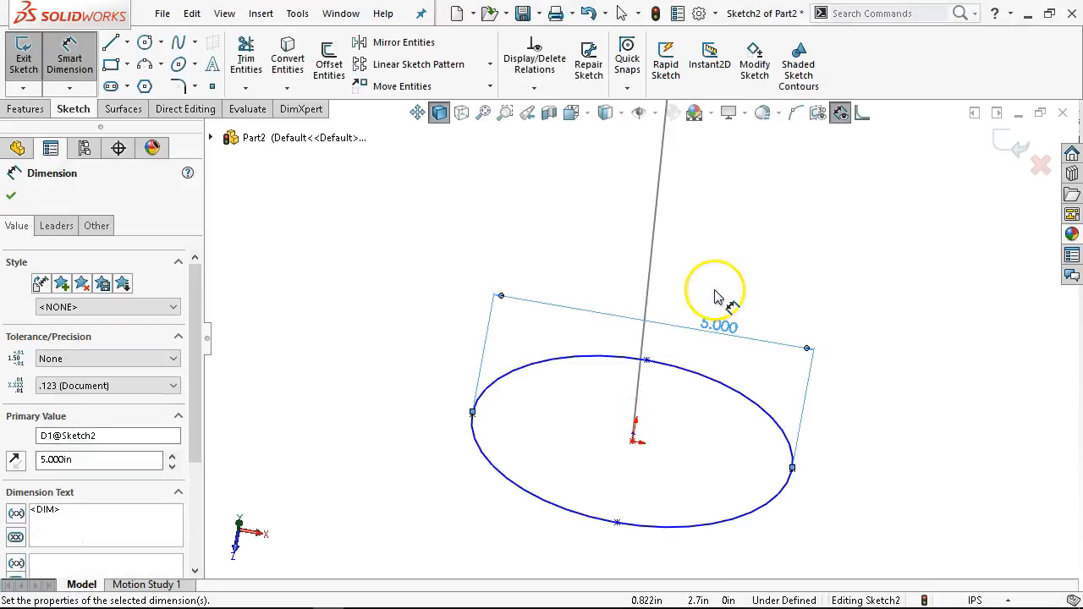
Dimension the ellipse's short axis between its two end points as 2 in and exit the sketch
click(647, 361)
click(619, 521)
click(892, 498)
text(2)
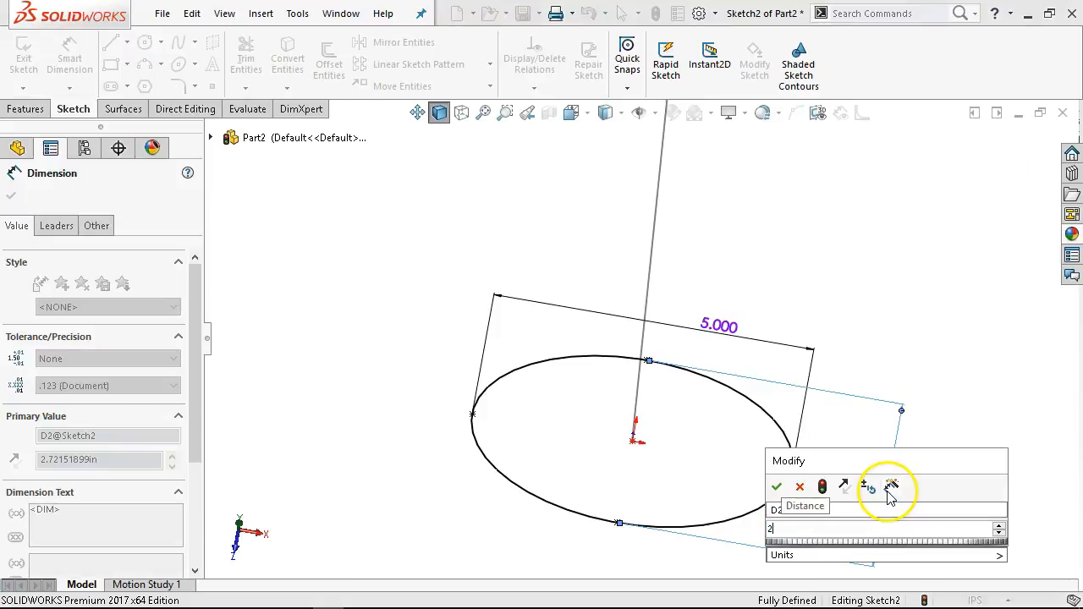
key(Return)
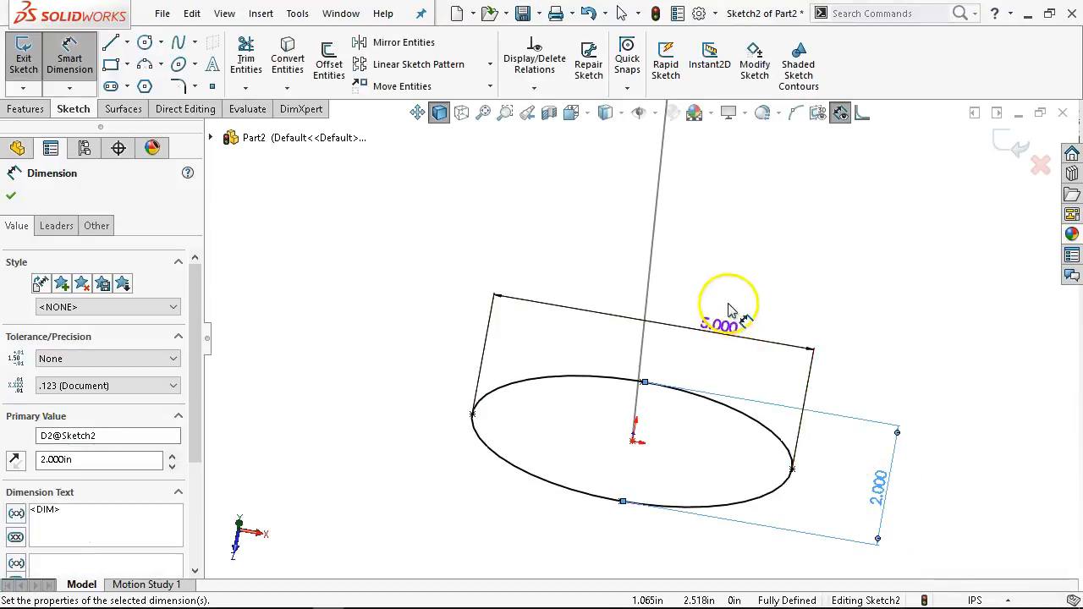
right_click(802, 302)
click(834, 355)
scroll(668, 427, up, 4)
mouse_move(639, 452)
middle_down()
mouse_move(617, 367)
mouse_move(840, 278)
mouse_move(808, 201)
mouse_move(805, 259)
mouse_move(819, 264)
middle_up()
click(1003, 141)
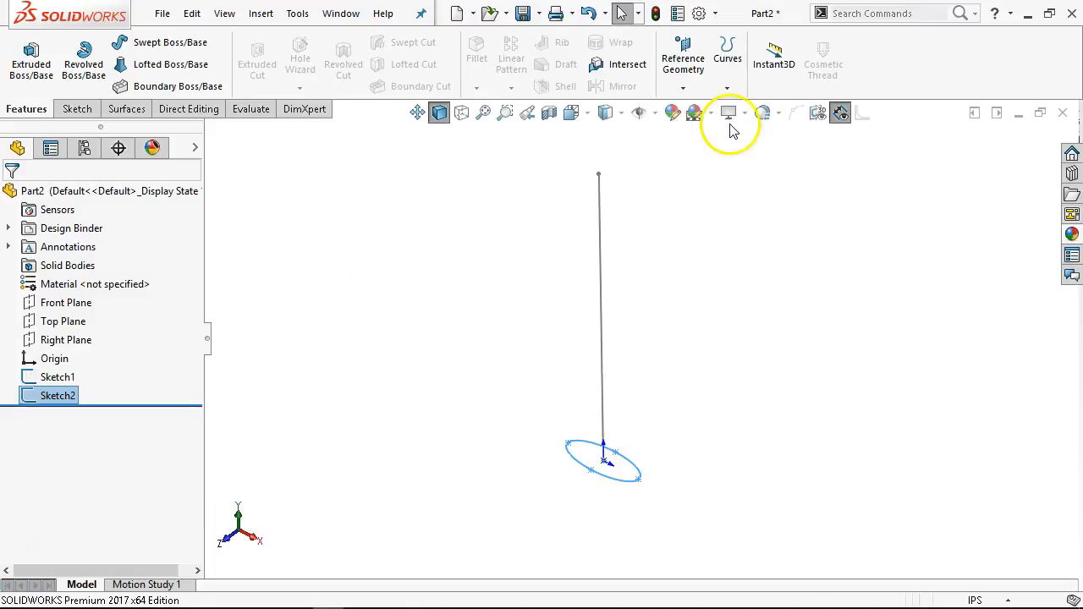
click(727, 88)
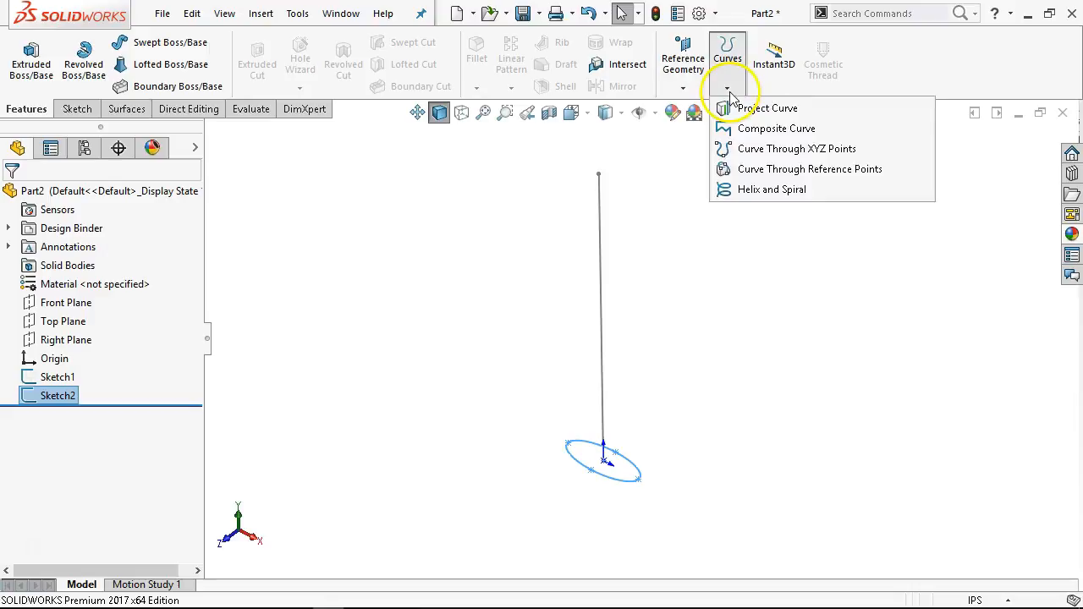
click(764, 156)
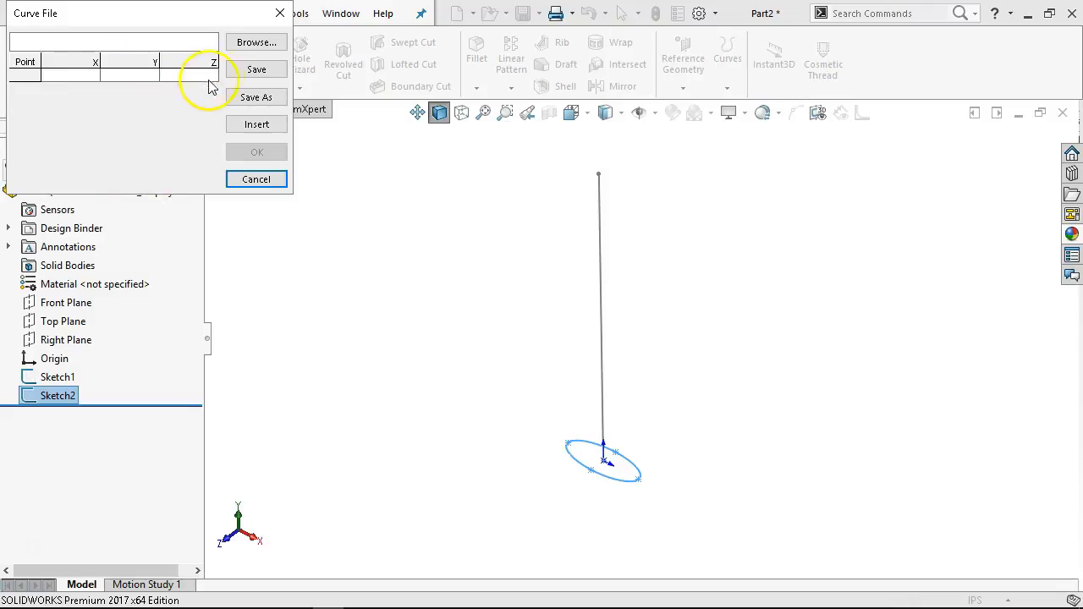
click(249, 179)
click(444, 319)
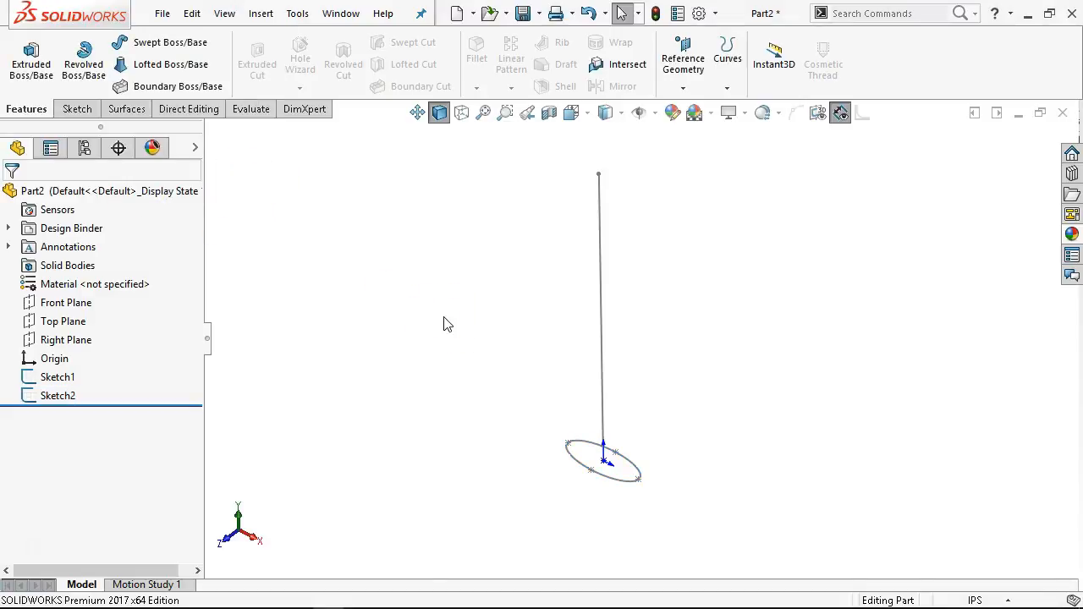
click(512, 259)
mouse_move(640, 282)
middle_down()
mouse_move(652, 242)
mouse_move(629, 230)
mouse_move(636, 254)
middle_up()
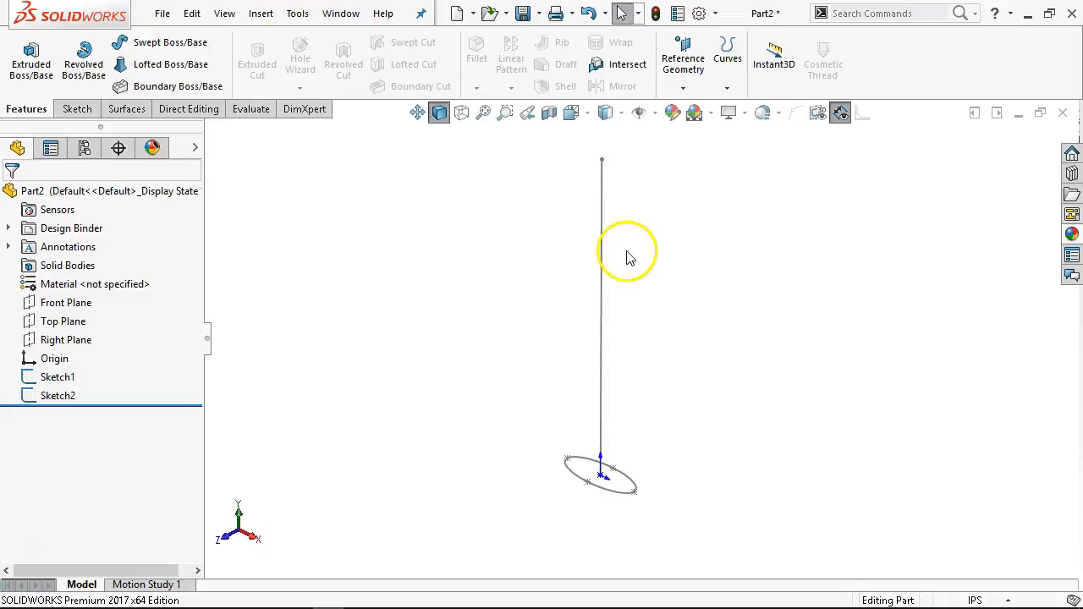
click(56, 377)
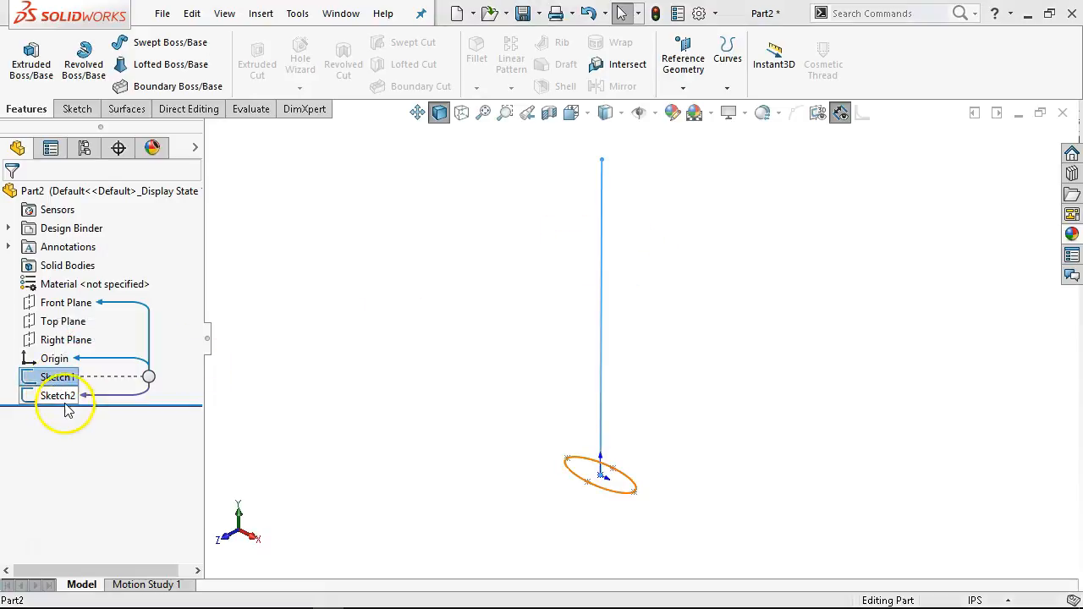
ctrl+click(57, 395)
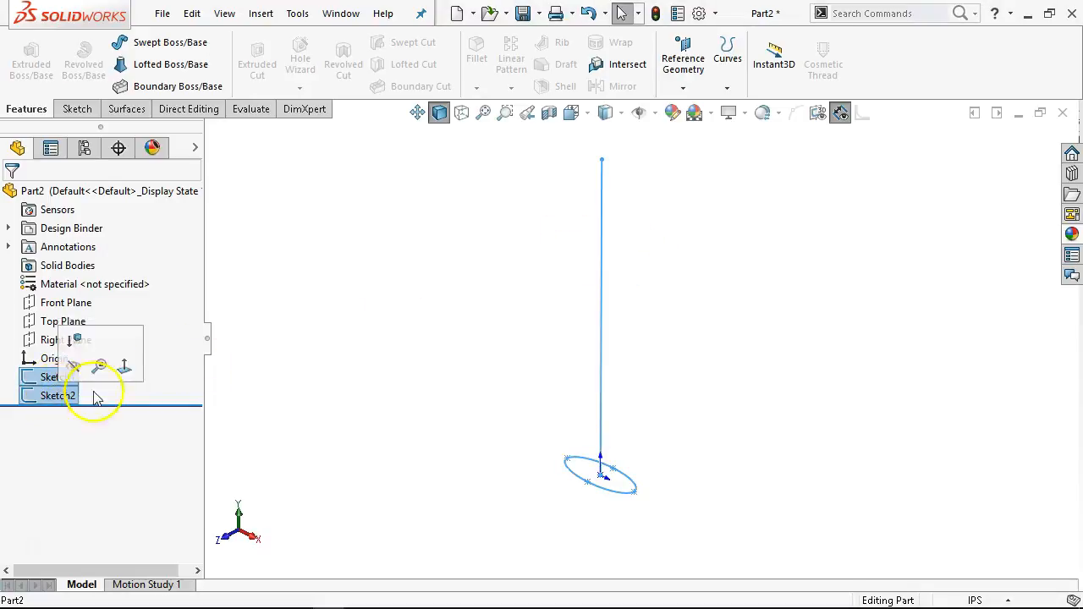
click(145, 49)
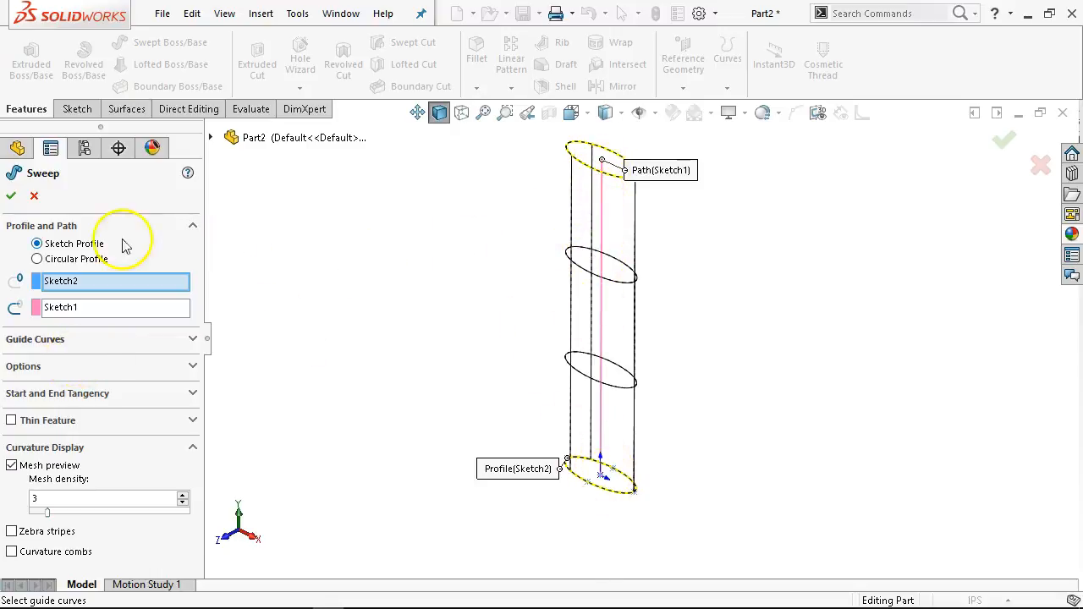
click(34, 197)
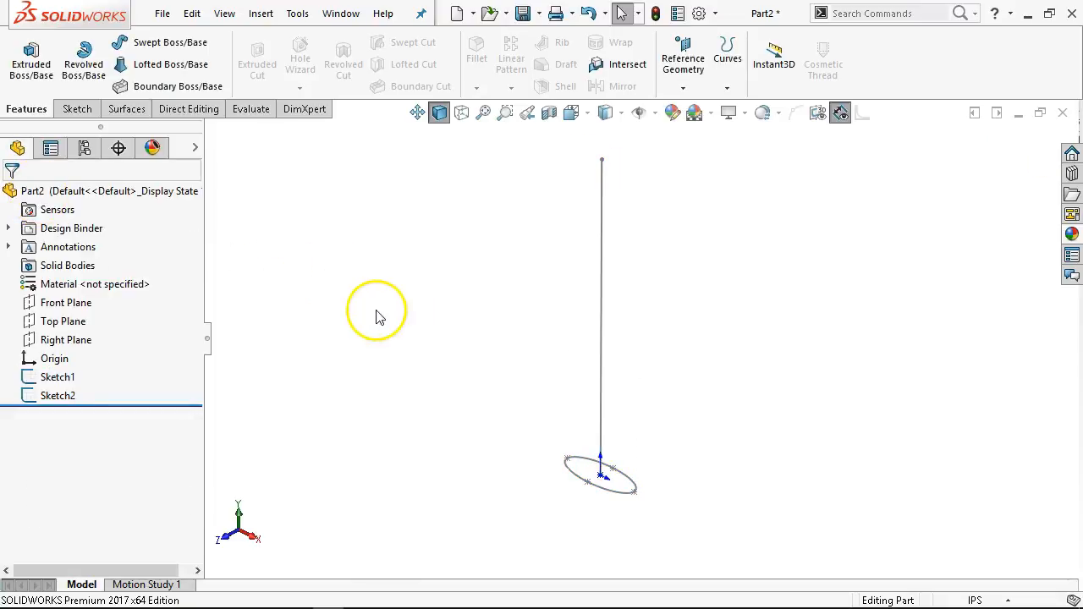
Sketch a Bezier style spline with five control points on the Front Plane, from the ellipse's long-axis end point up to about the vertical line's height
click(72, 305)
click(90, 284)
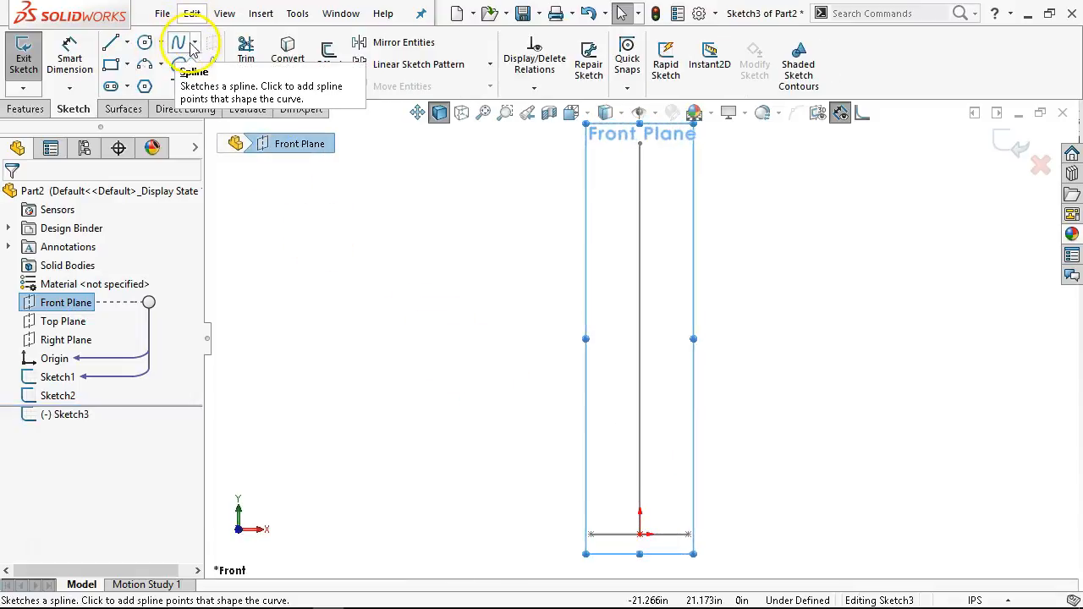
click(194, 42)
click(211, 82)
mouse_move(523, 383)
middle_down()
mouse_move(467, 430)
mouse_move(483, 467)
middle_up()
middle_drag(617, 442, 611, 493)
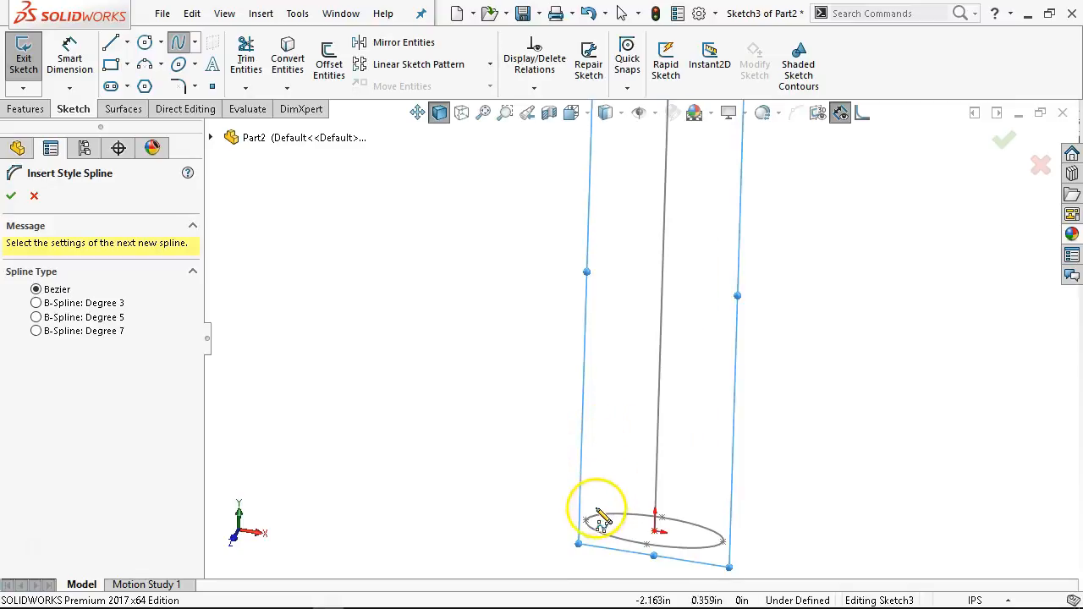
click(584, 520)
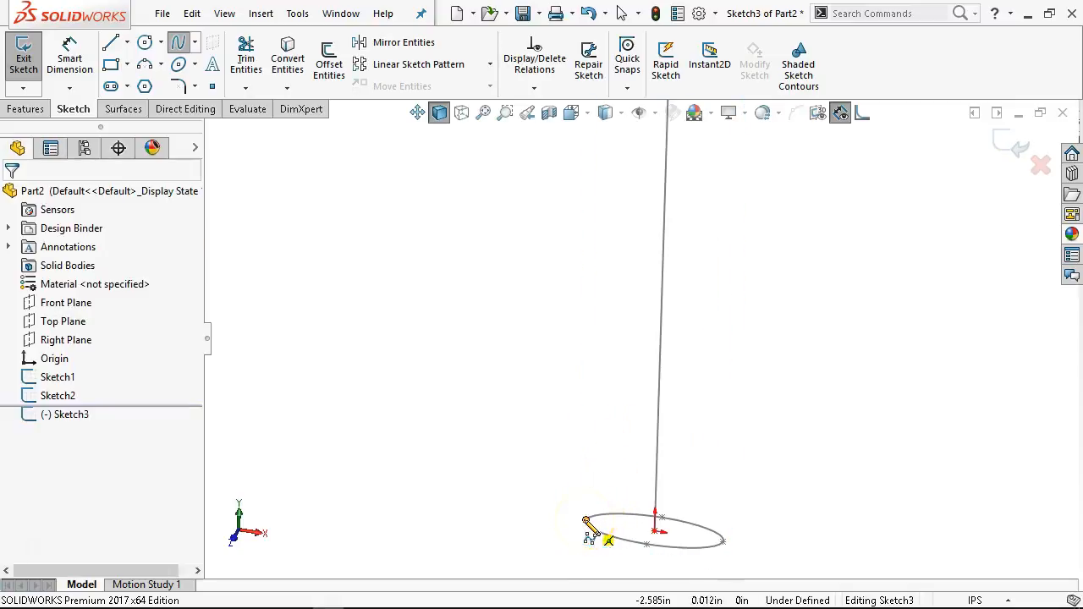
click(533, 378)
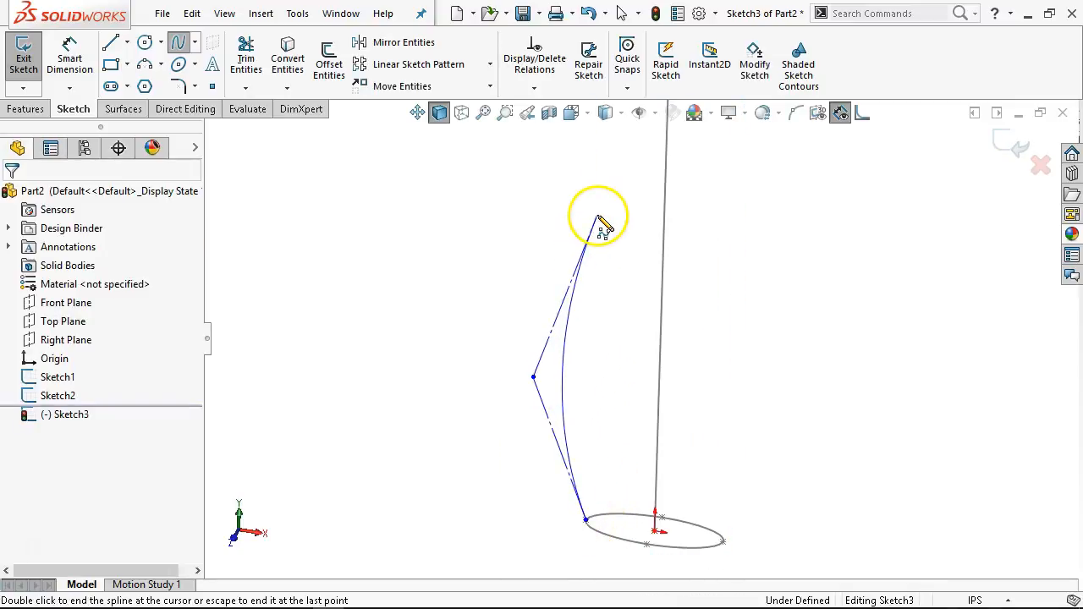
scroll(596, 220, up, 3)
click(618, 279)
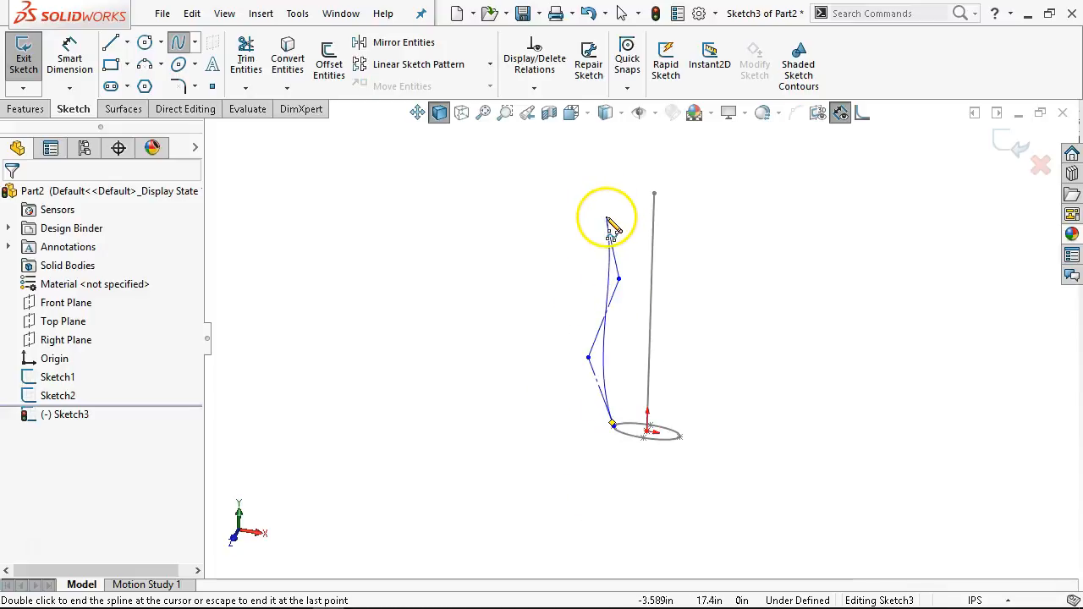
click(607, 216)
double_click(606, 187)
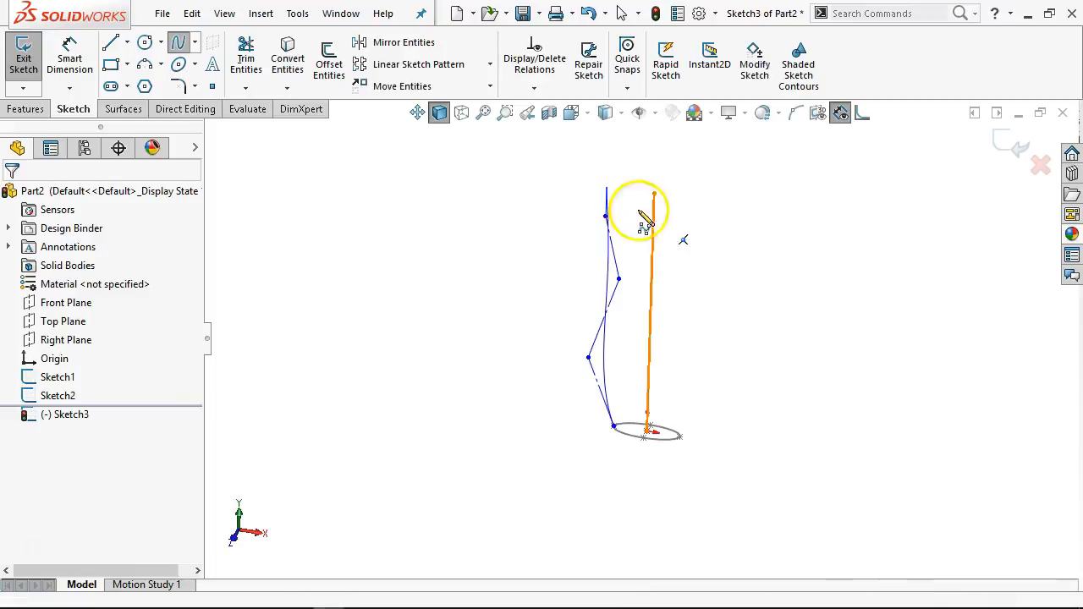
right_click(784, 243)
click(788, 247)
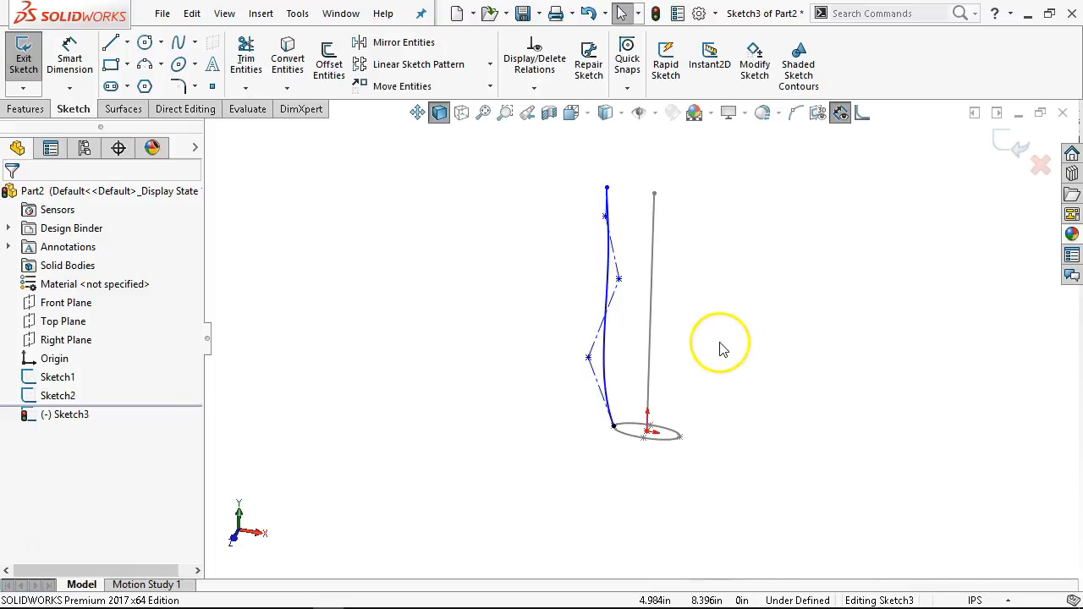
Reshape the spline: lower control vertex to about (-6.23, 5.53) in, middle one to about (-1.13, 12.10) in, top end point to about (-2.34, 19.70) in
key(ctrl+1)
drag(568, 430, 540, 428)
drag(612, 293, 638, 297)
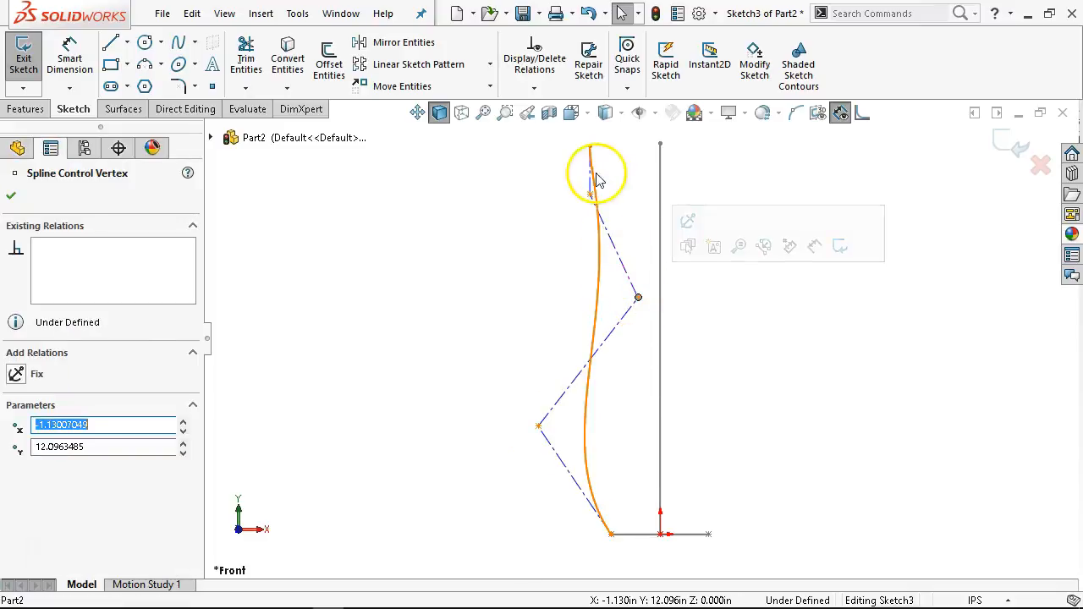
drag(591, 147, 614, 149)
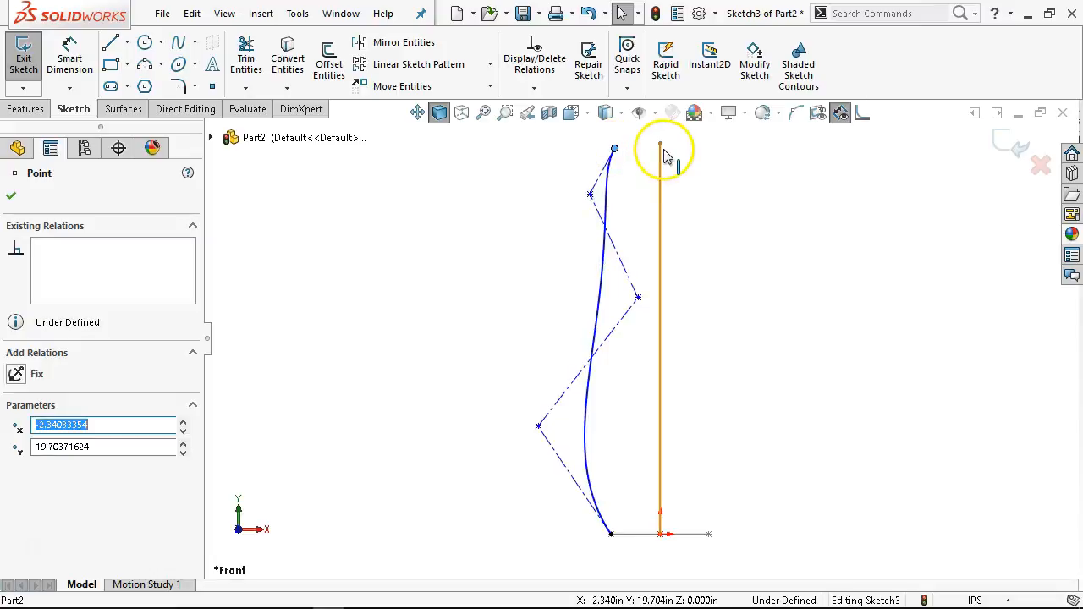
Add a Horizontal relation between the spline's top end point and the upper end of the vertical line
ctrl+click(661, 146)
click(708, 73)
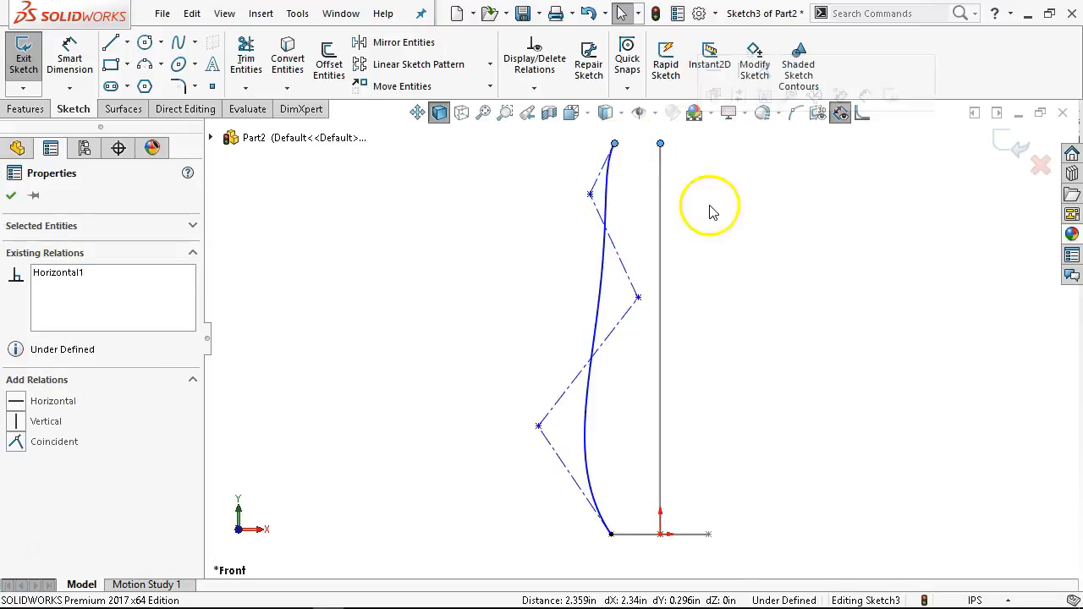
click(708, 210)
Deepen the spline's curves by moving its upper control vertex to about (-4.85, 17.46) in and its middle one to about (3.63, 10.97) in
drag(591, 194, 567, 197)
drag(637, 300, 731, 320)
click(759, 416)
mouse_move(773, 440)
middle_down()
mouse_move(770, 395)
mouse_move(790, 465)
mouse_move(611, 375)
middle_up()
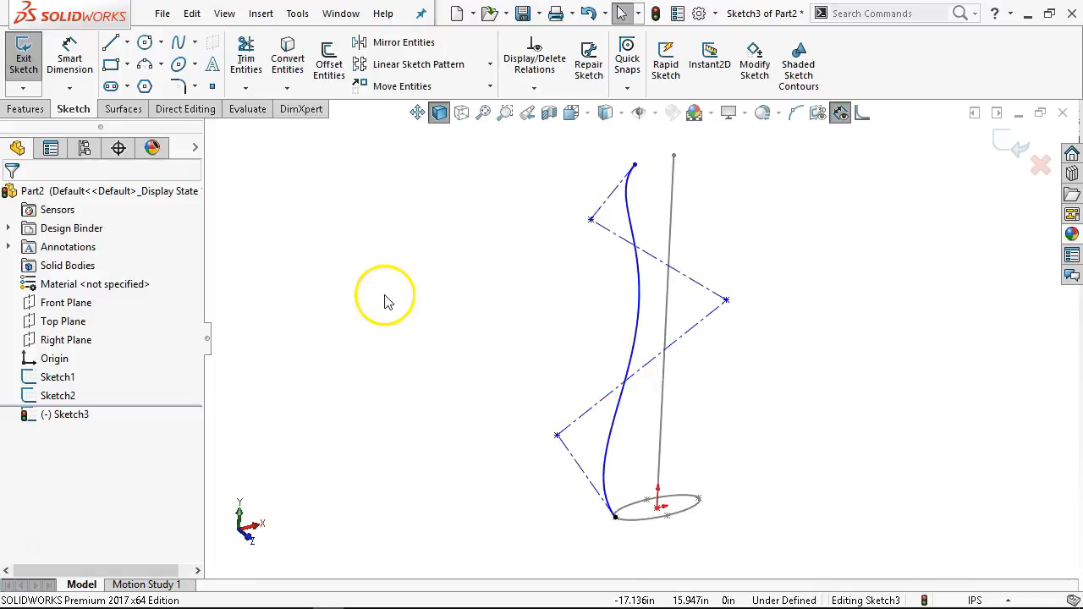
Fully define the spline sketch with ordinate horizontal and vertical dimensions from the origin for all entities, and exit the sketch
right_click(493, 285)
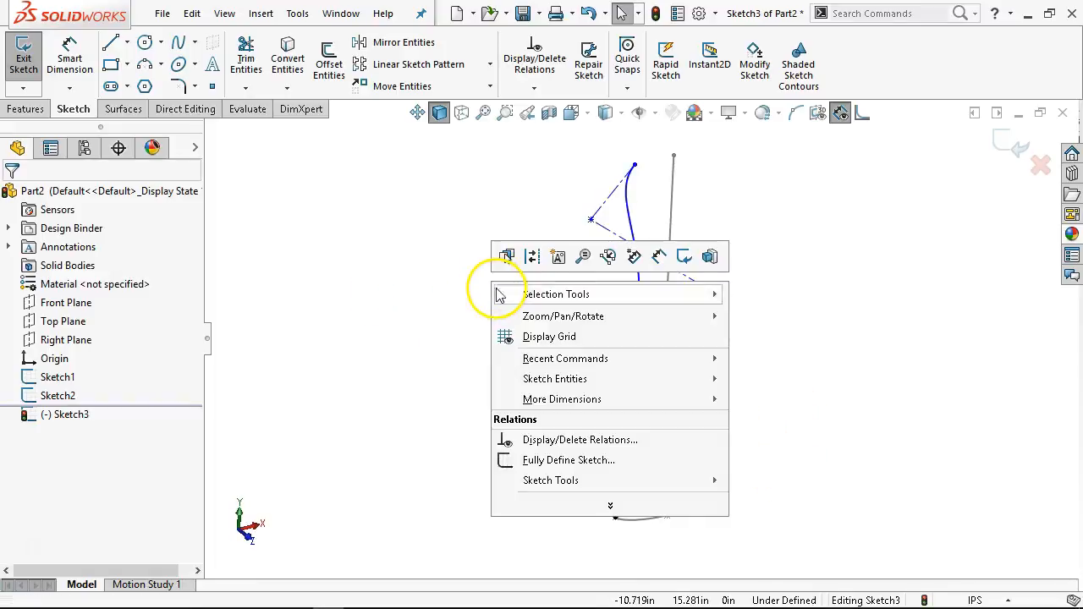
click(547, 458)
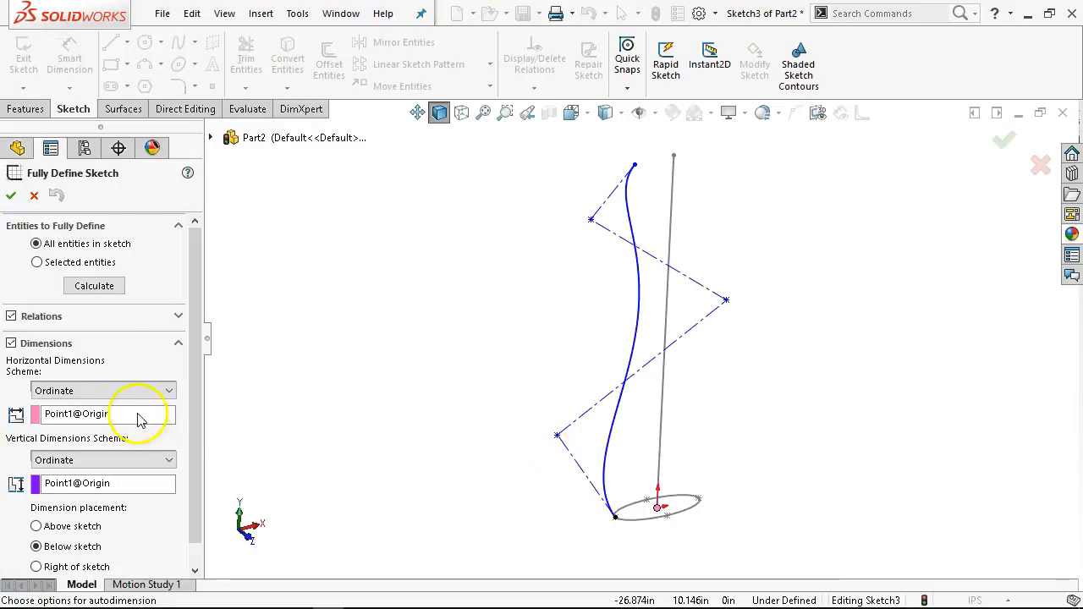
click(97, 285)
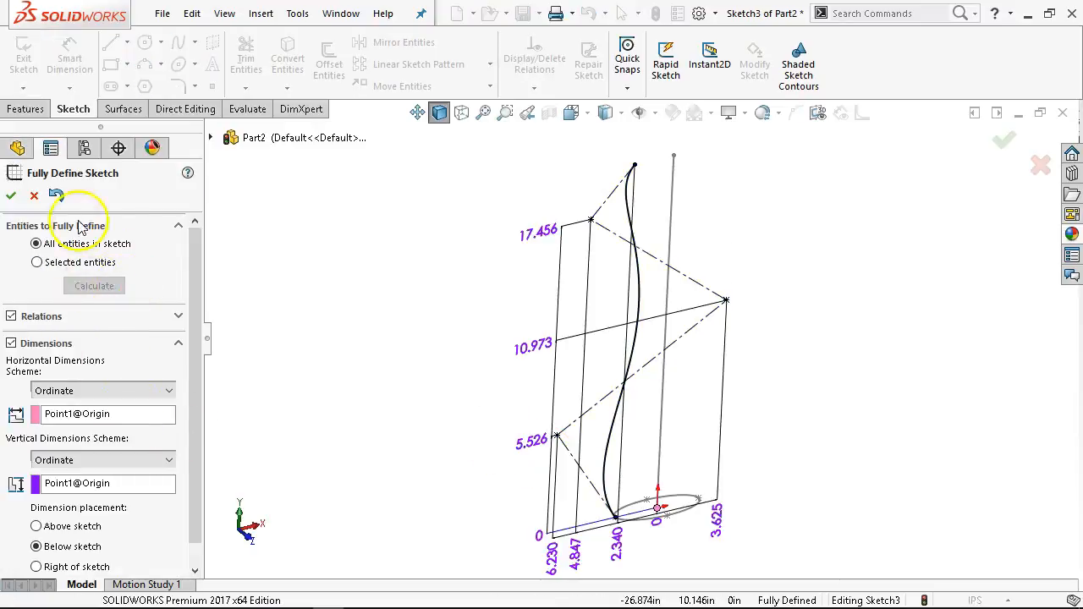
click(14, 196)
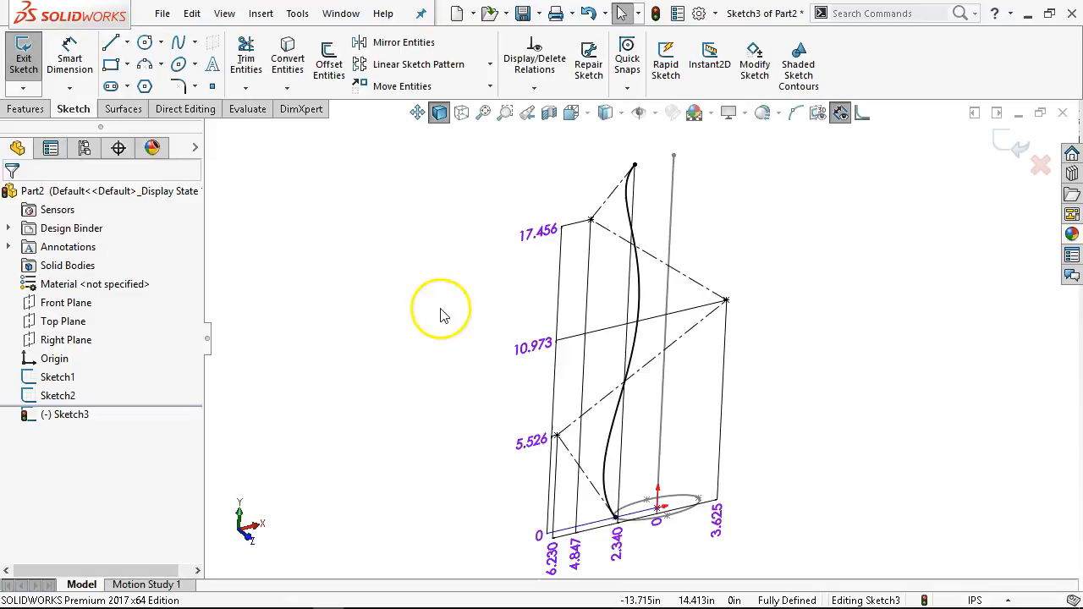
scroll(609, 292, up, 2)
click(1011, 142)
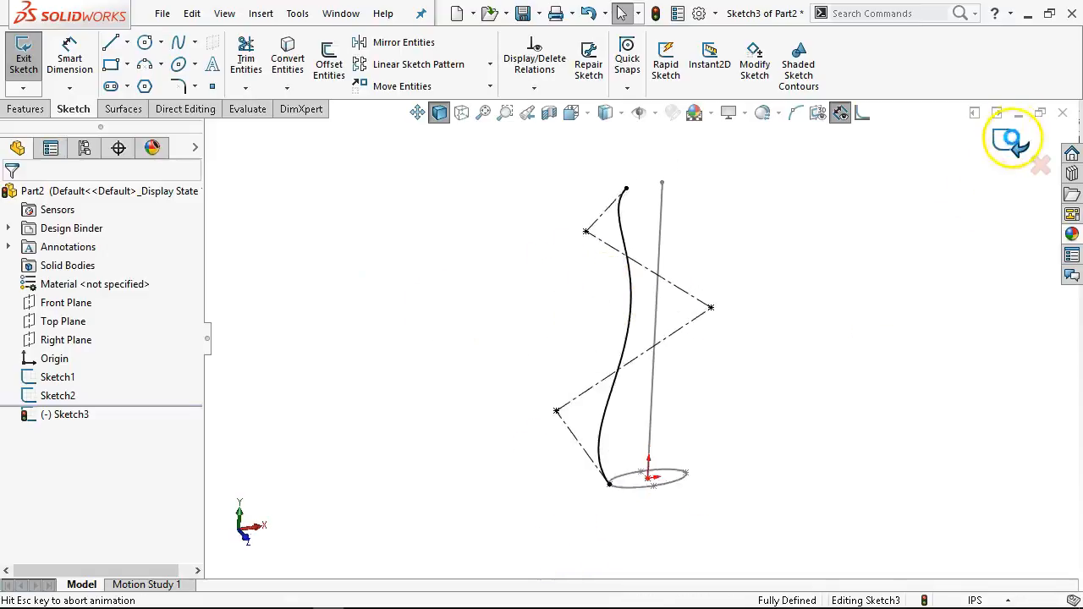
click(722, 288)
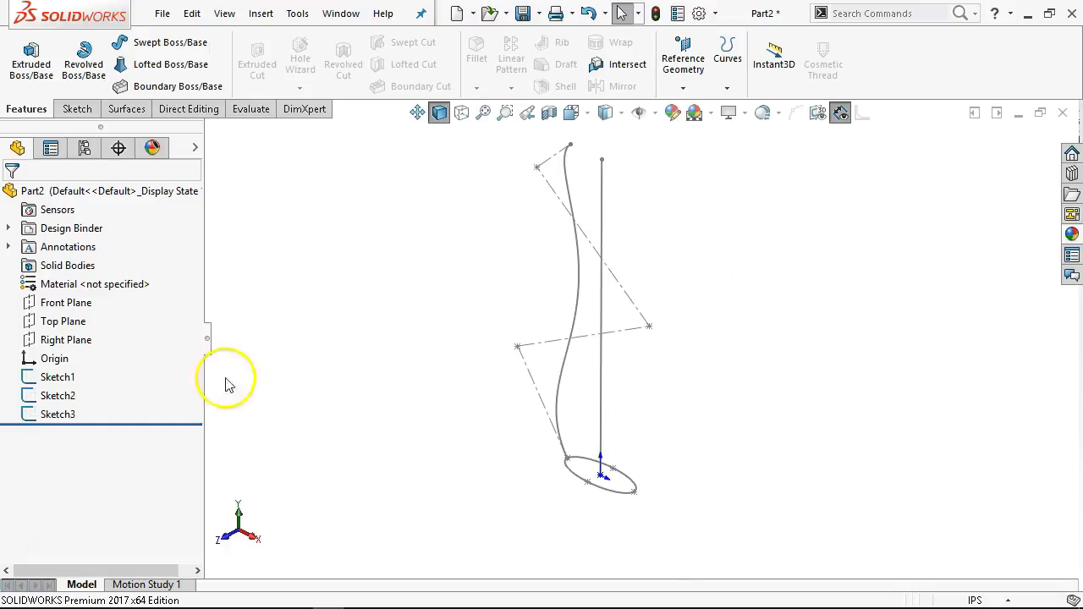
Sketch a three-point spline on the Right Plane from the ellipse's minor-axis end, bowing outward and ending beside the vertical line's upper end
click(78, 338)
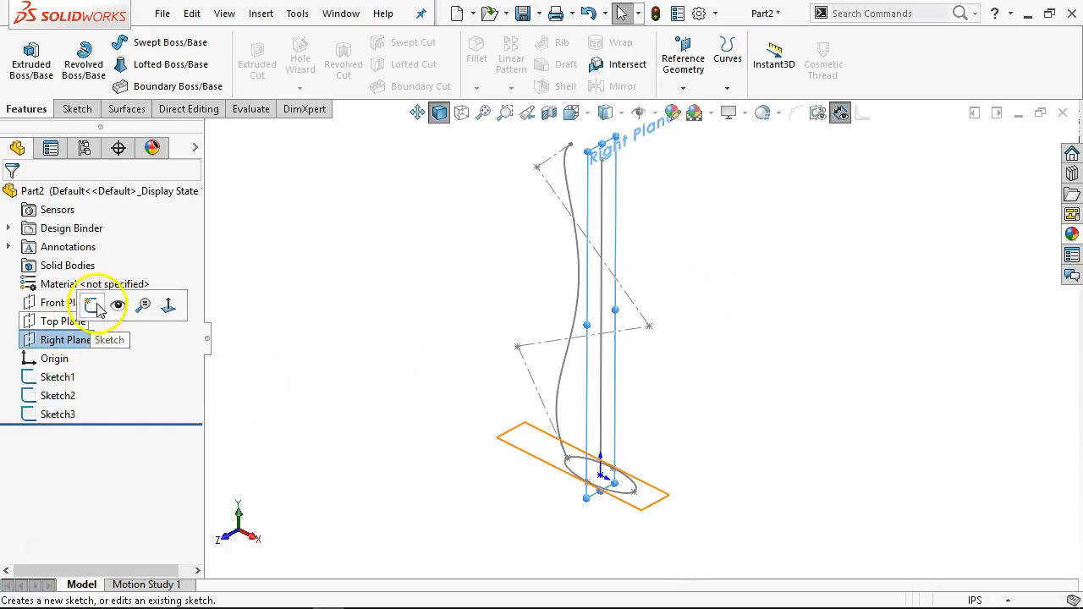
click(90, 306)
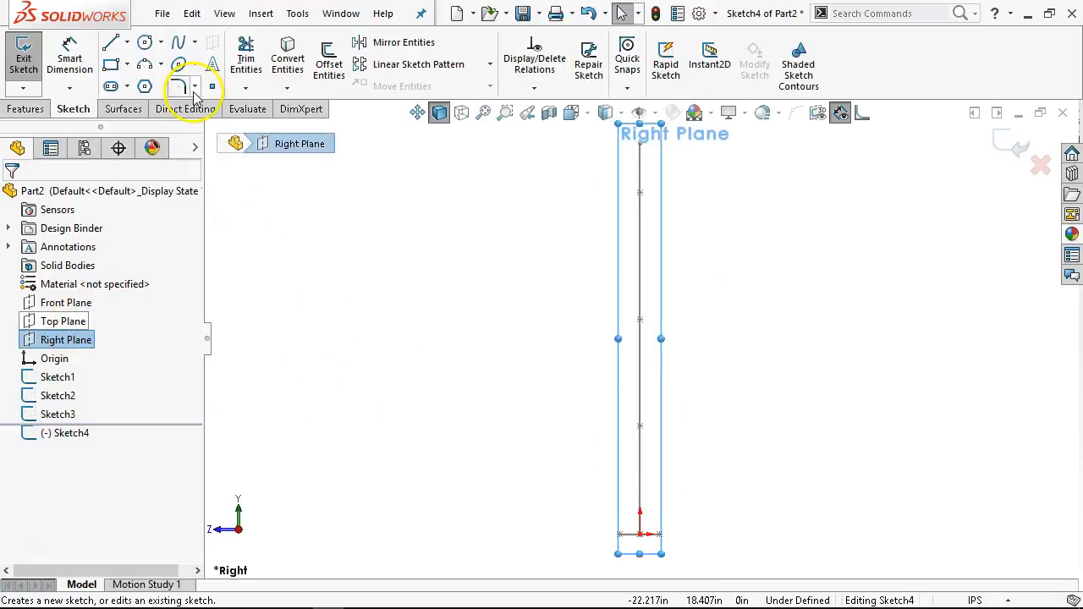
click(178, 42)
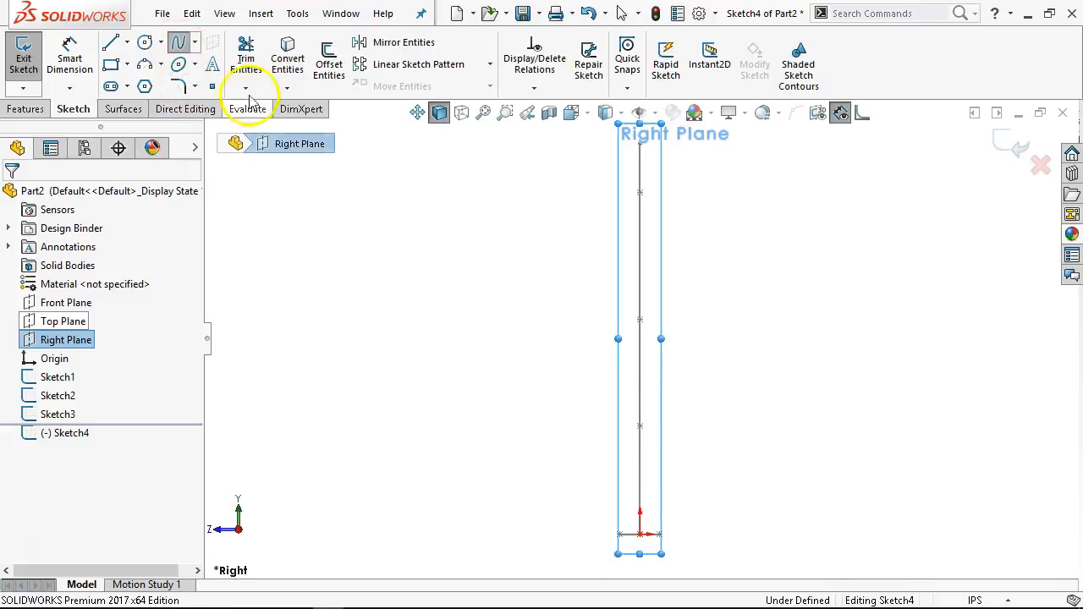
click(619, 533)
click(536, 366)
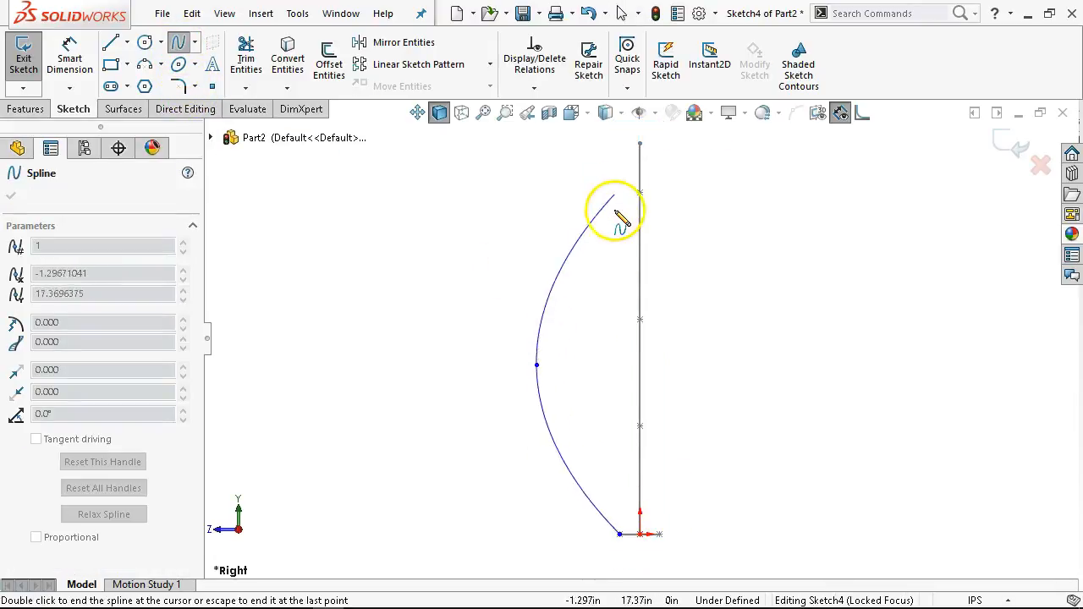
right_click(772, 201)
click(812, 207)
Add a Horizontal relation between the new spline's top end point and the upper end of the vertical line
click(611, 142)
mouse_move(611, 142)
middle_down()
mouse_move(737, 249)
mouse_move(667, 223)
middle_up()
ctrl+click(656, 164)
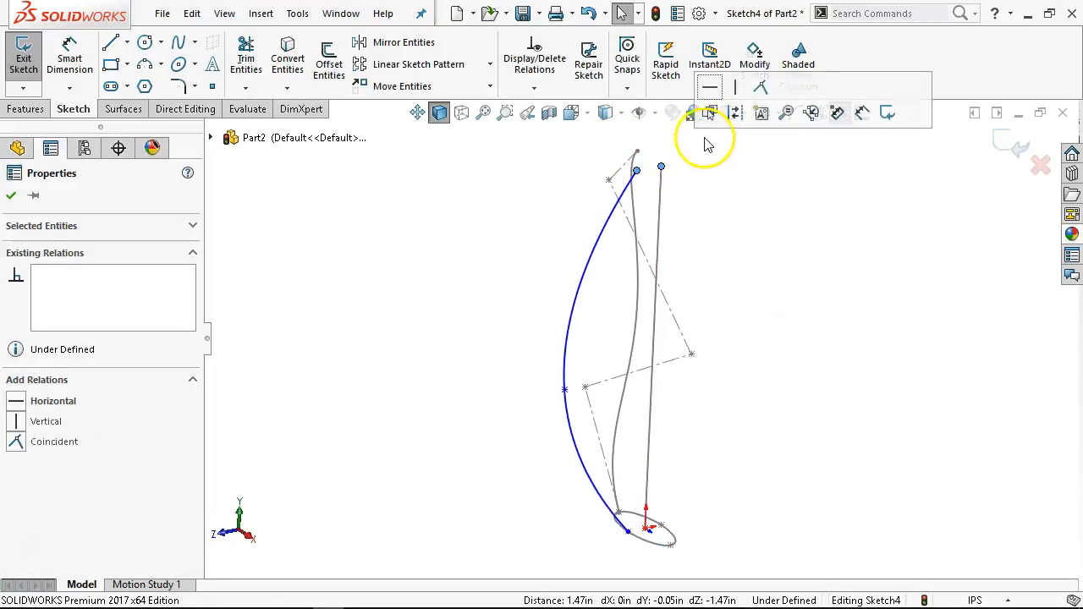
click(710, 87)
click(730, 229)
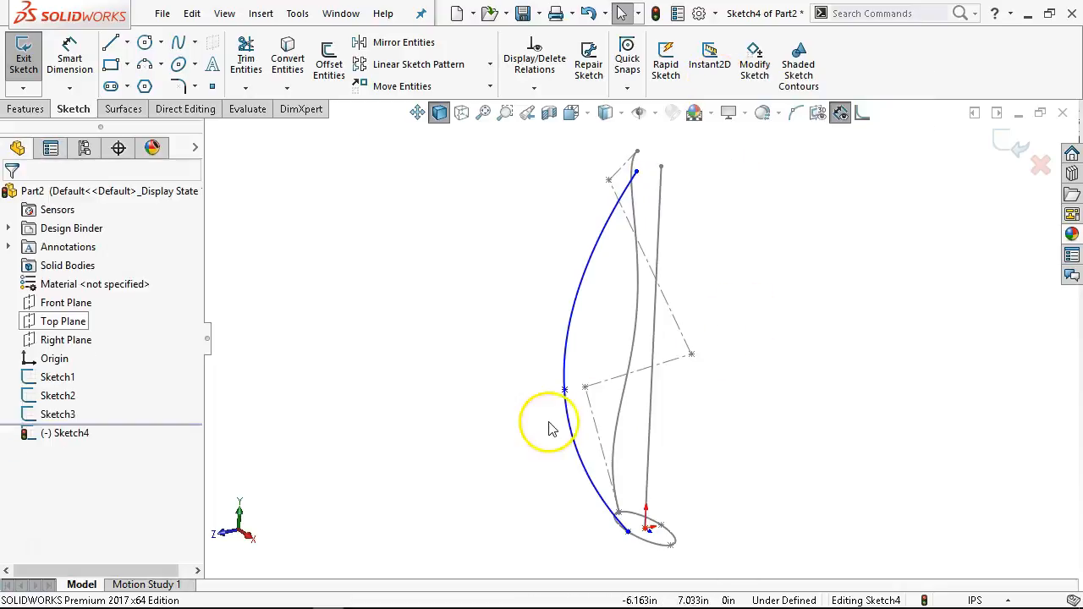
Move the new spline's middle point to about (-5.18, 9.75) in and exit the sketch
drag(571, 392, 568, 361)
click(568, 363)
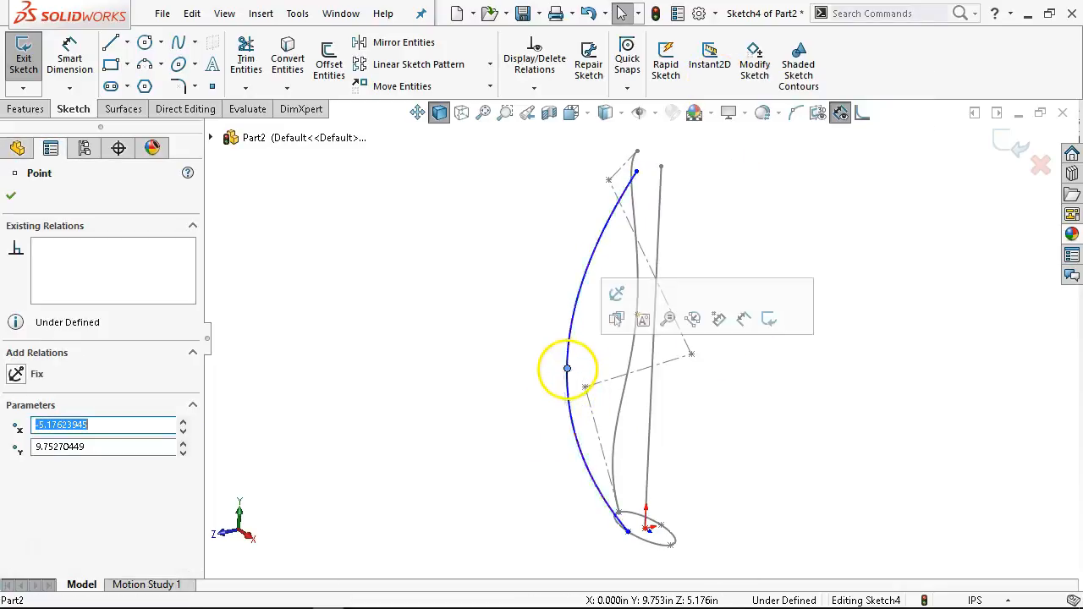
click(743, 289)
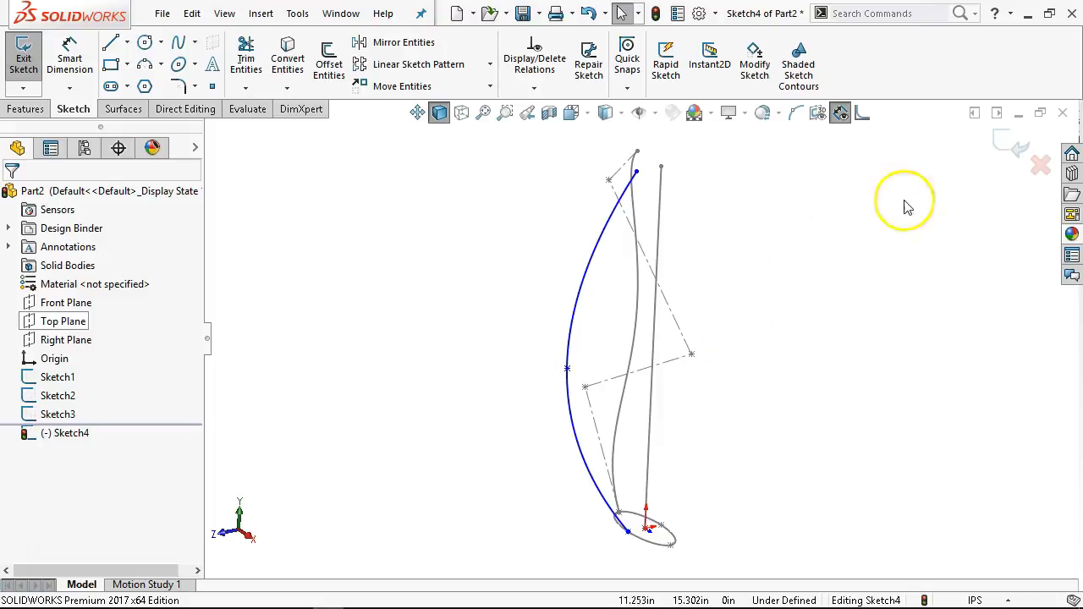
click(1002, 147)
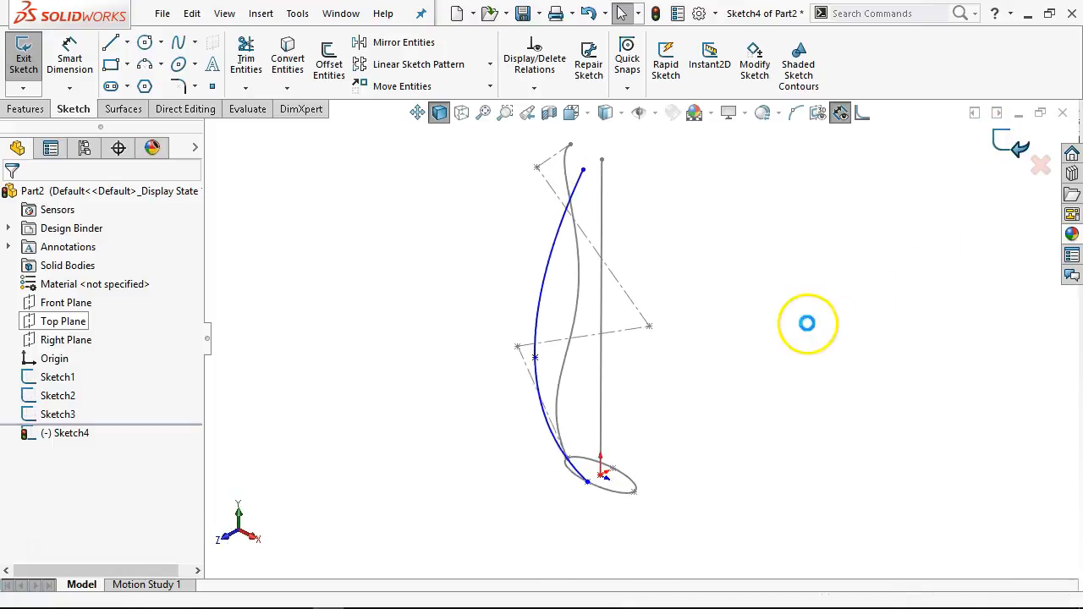
Set up a Swept Boss/Base with the ellipse sketch as profile and the vertical line as path
mouse_move(747, 360)
middle_down()
mouse_move(764, 372)
mouse_move(740, 377)
middle_up()
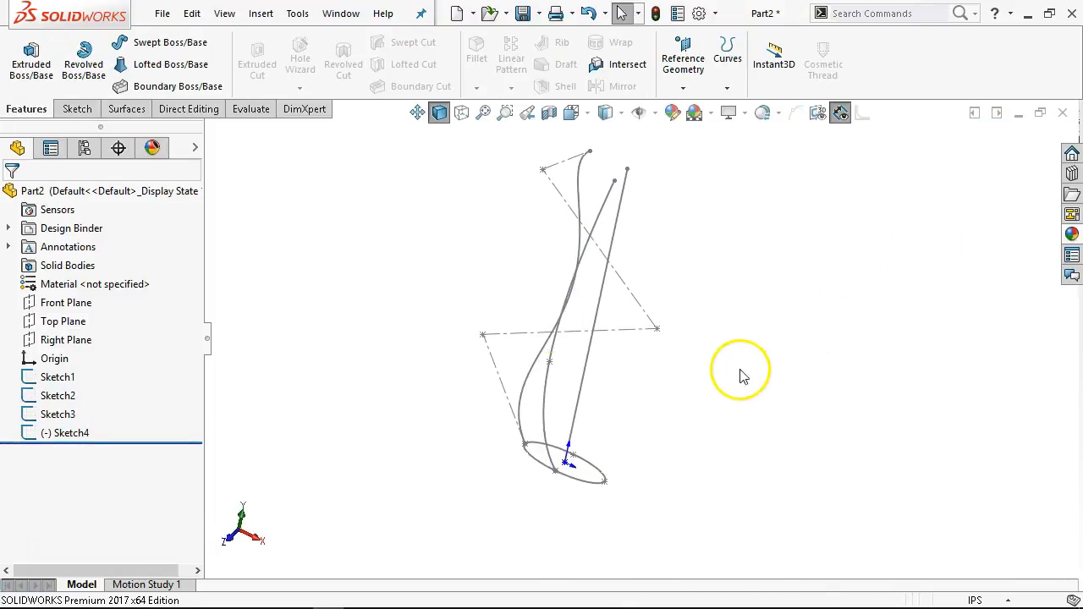
click(172, 42)
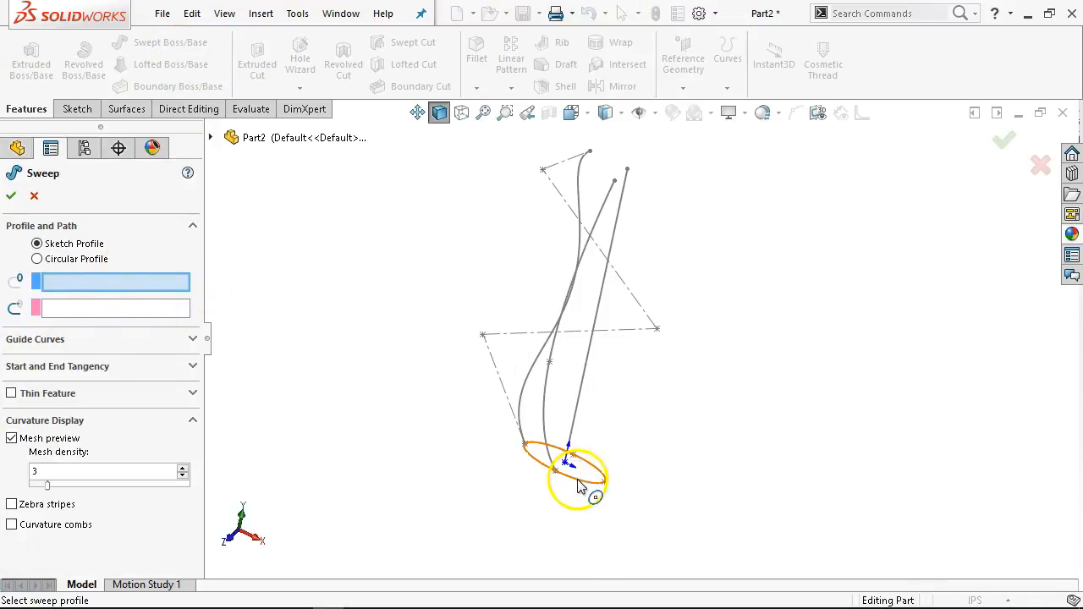
click(578, 485)
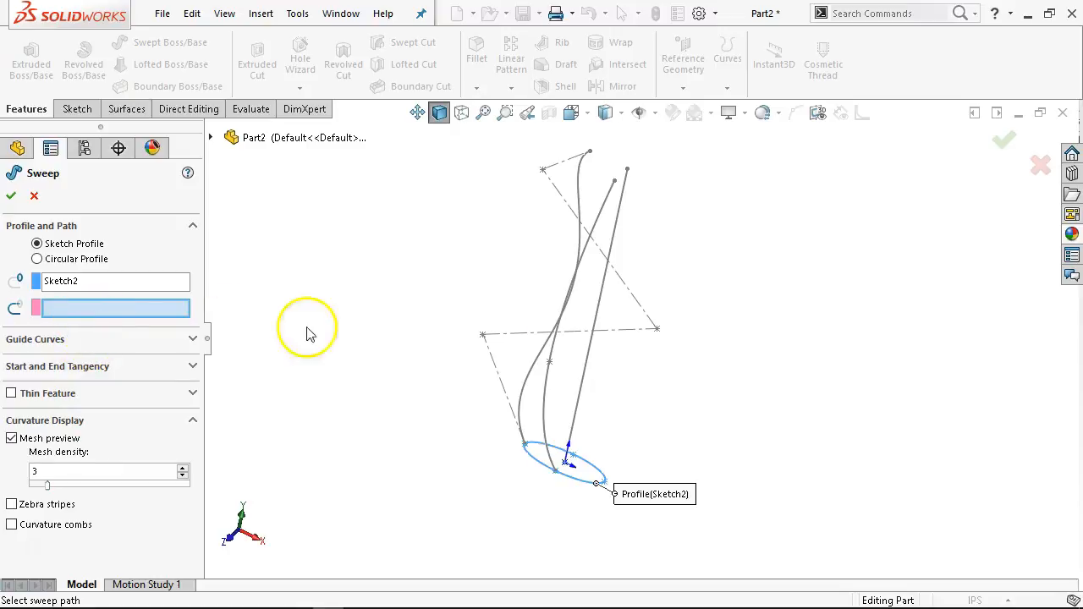
click(580, 378)
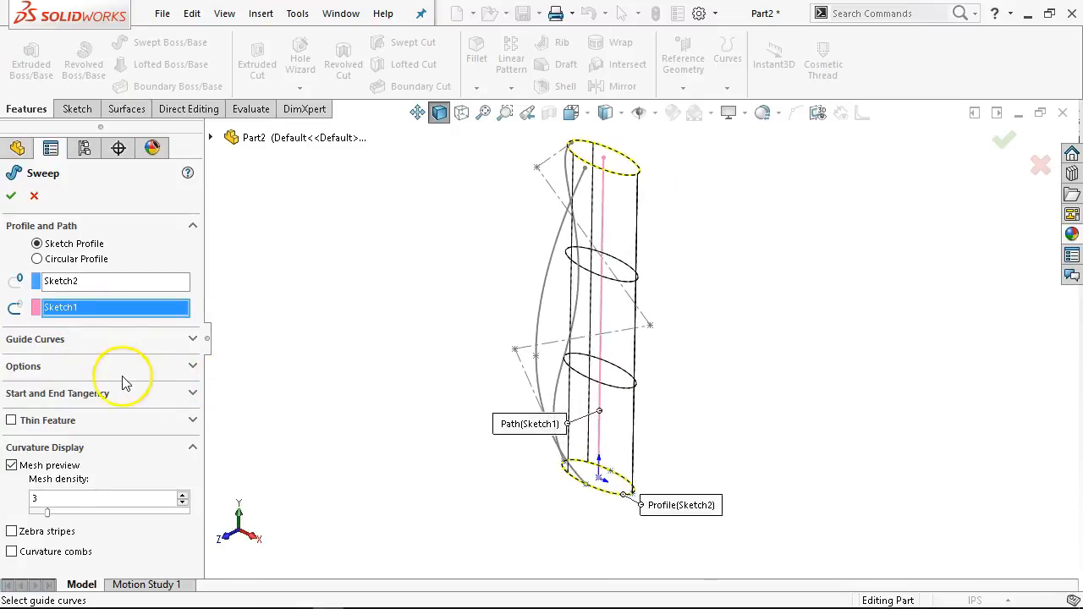
Add the Right Plane spline and the style spline to the sweep as guide curves and try to create it
click(108, 340)
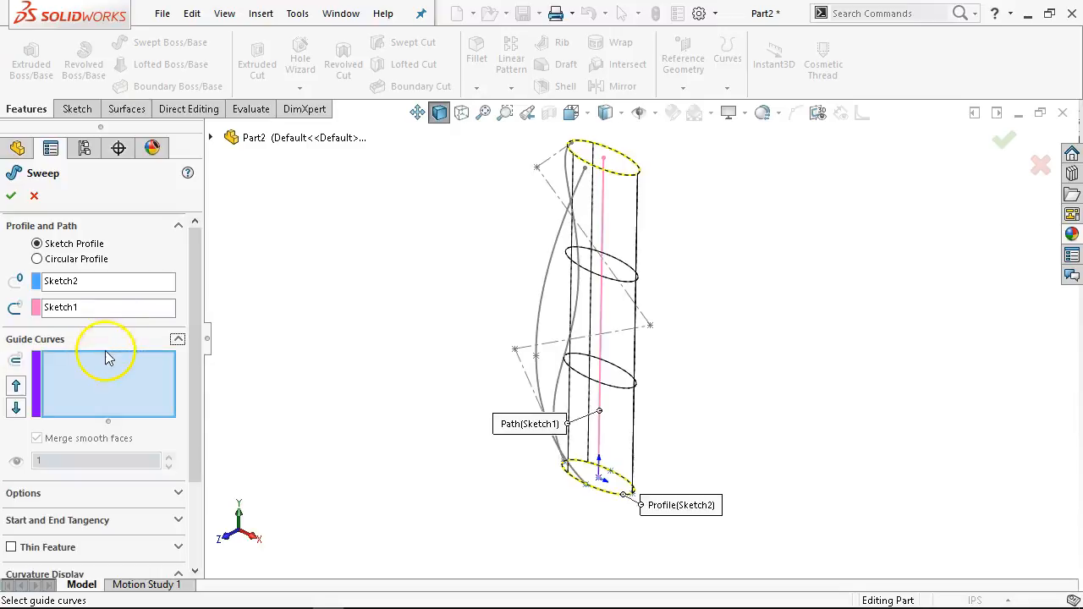
click(543, 324)
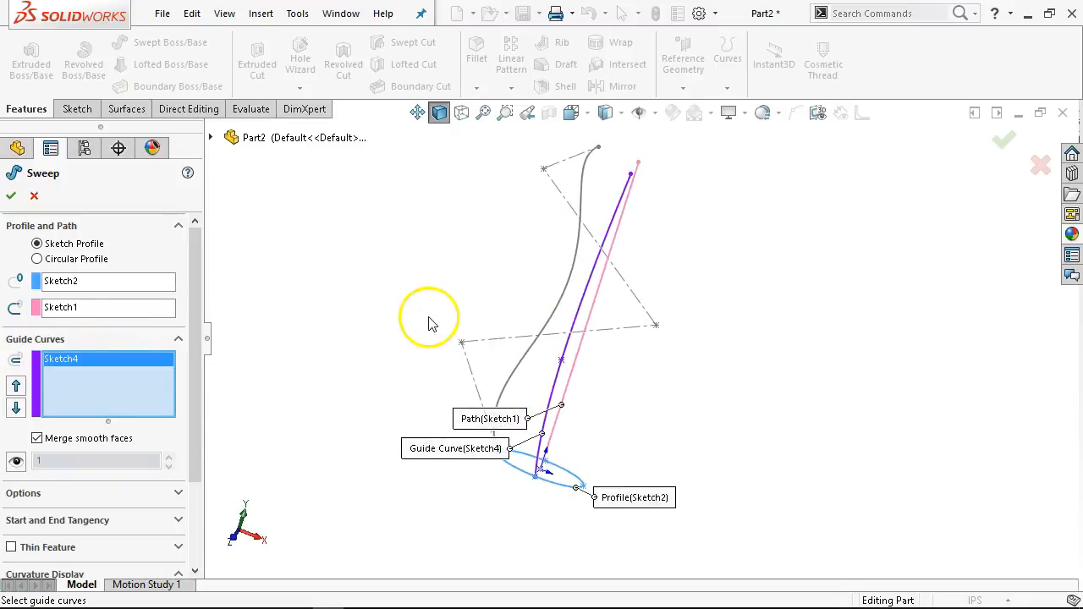
click(552, 322)
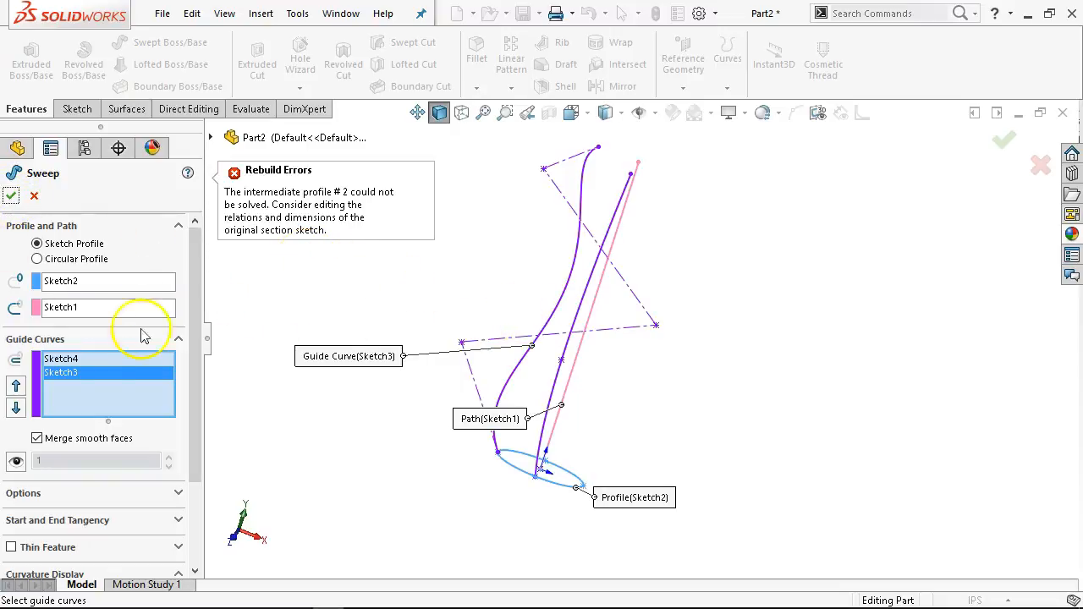
Try to build the sweep with Sketch3 as its only guide curve, and cancel the feature
click(80, 360)
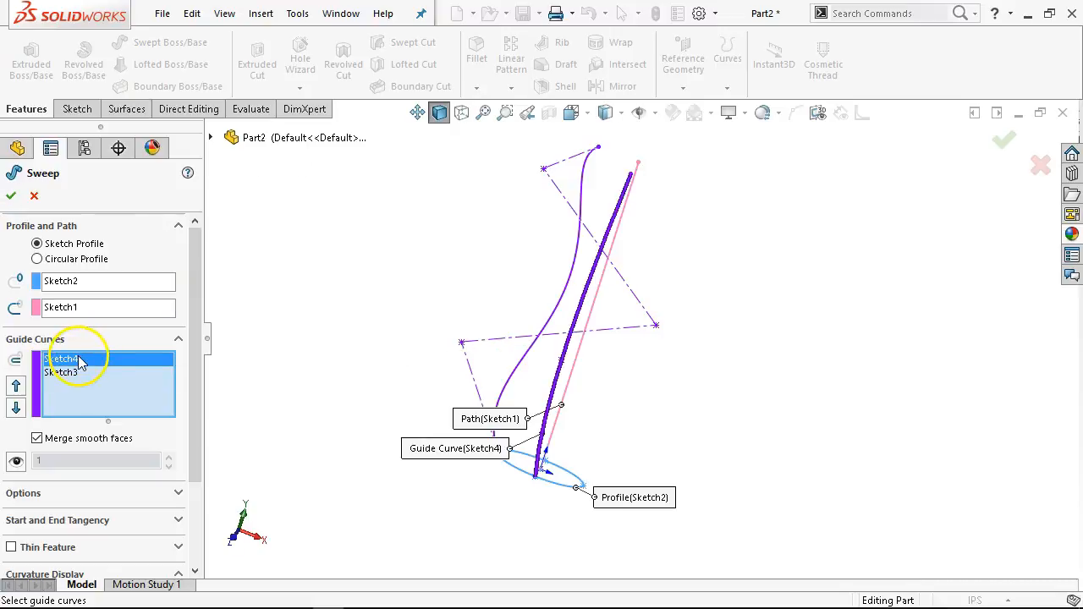
key(Delete)
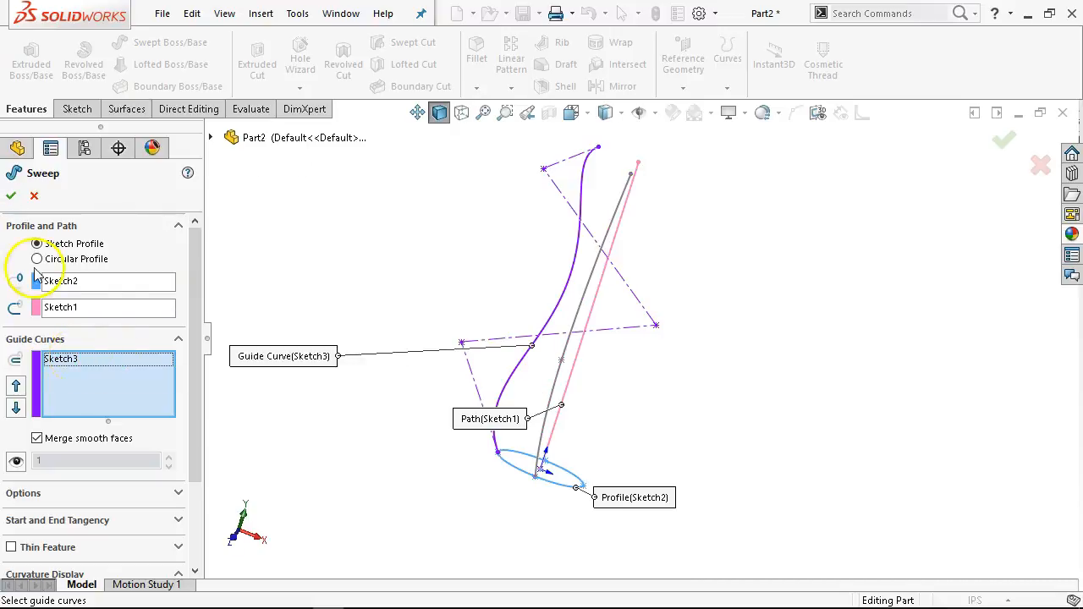
click(10, 196)
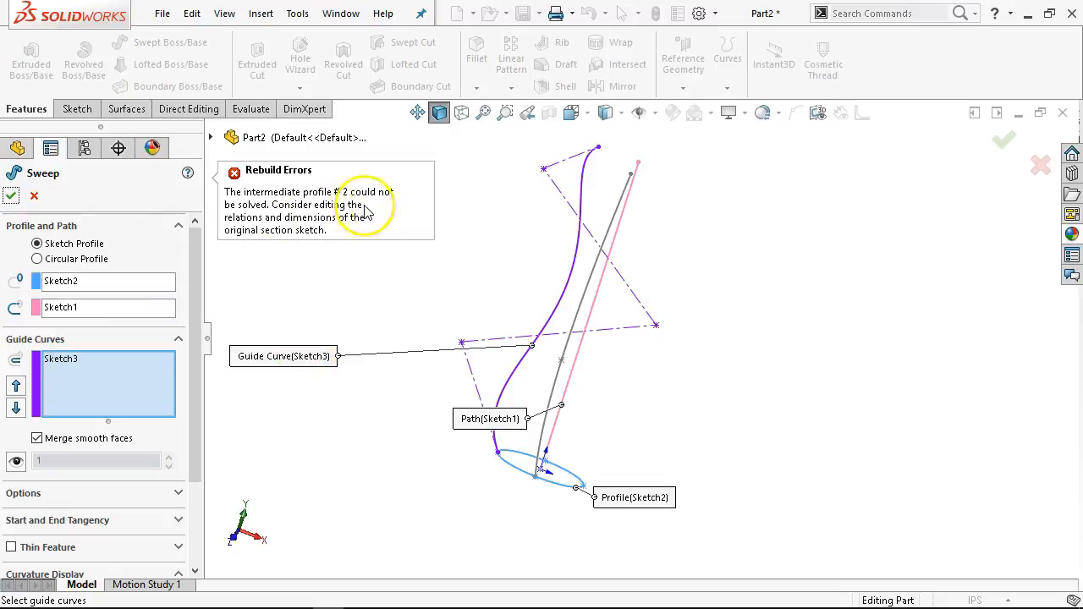
click(33, 196)
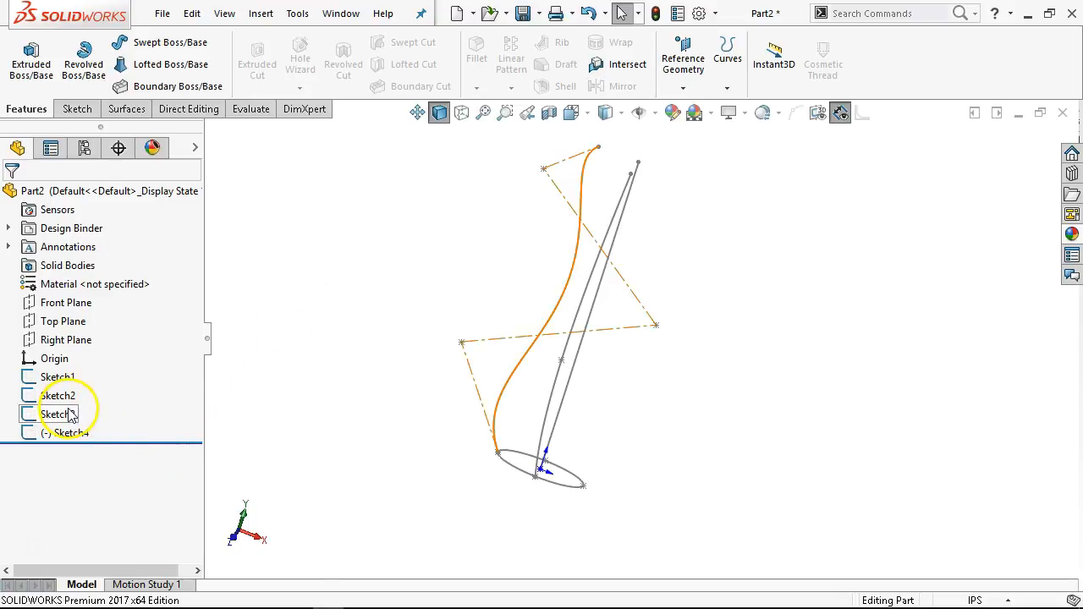
Edit Sketch3 and delete the relation tying the curve's lower endpoint to the ellipse of Sketch2
mouse_move(71, 417)
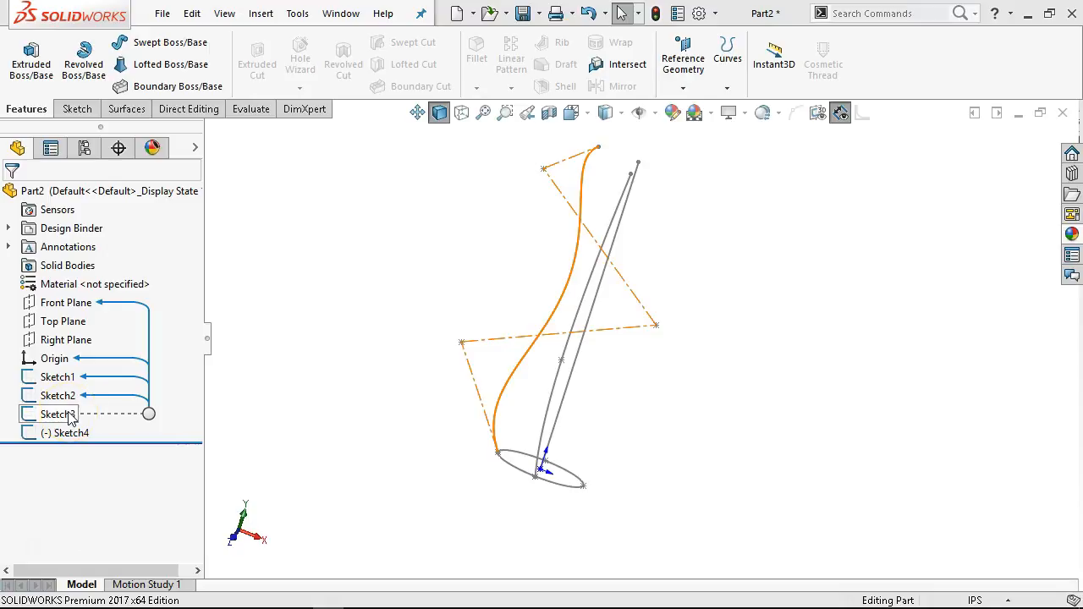
right_click(72, 418)
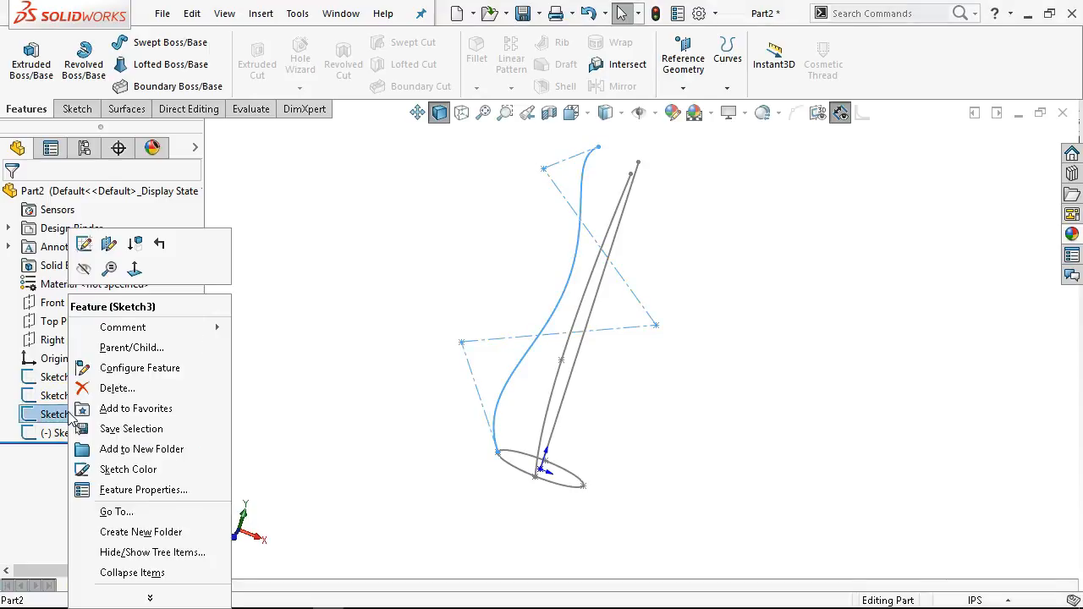
click(82, 244)
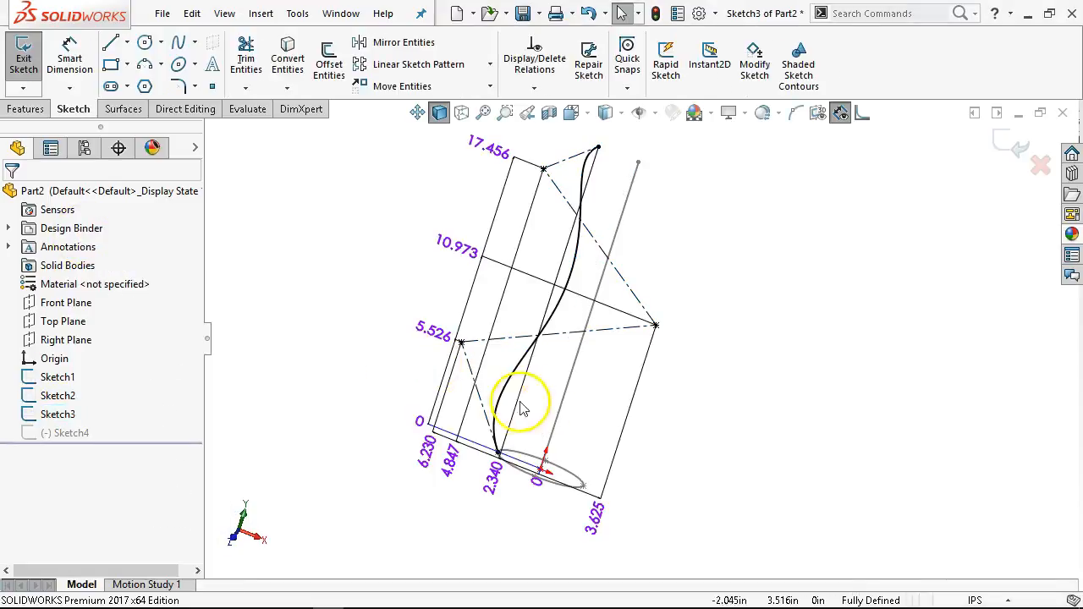
middle_drag(520, 399, 495, 433)
scroll(512, 433, down, 5)
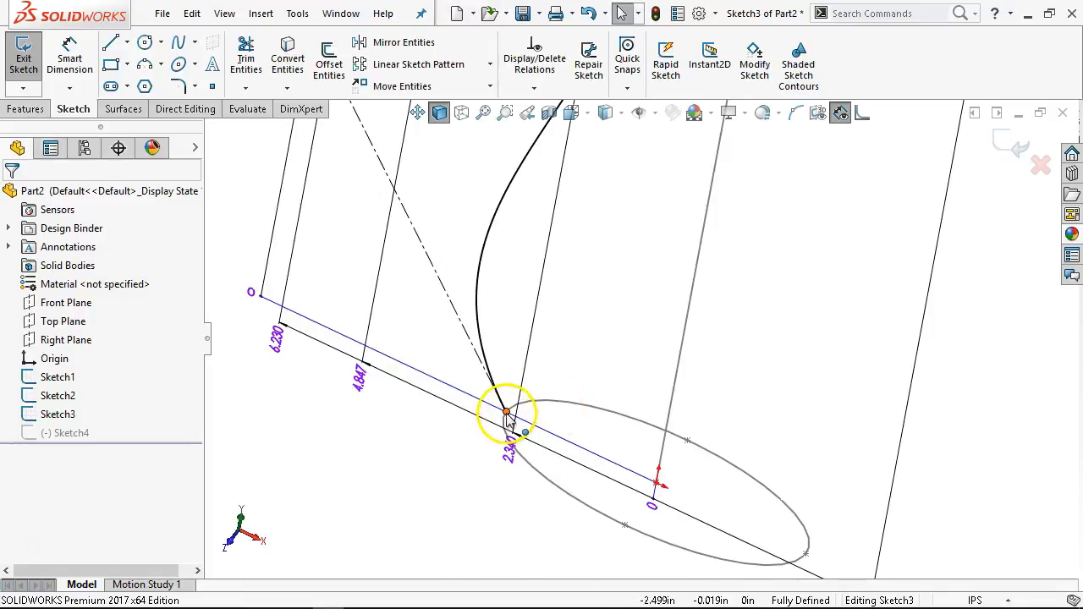
click(507, 416)
key(Delete)
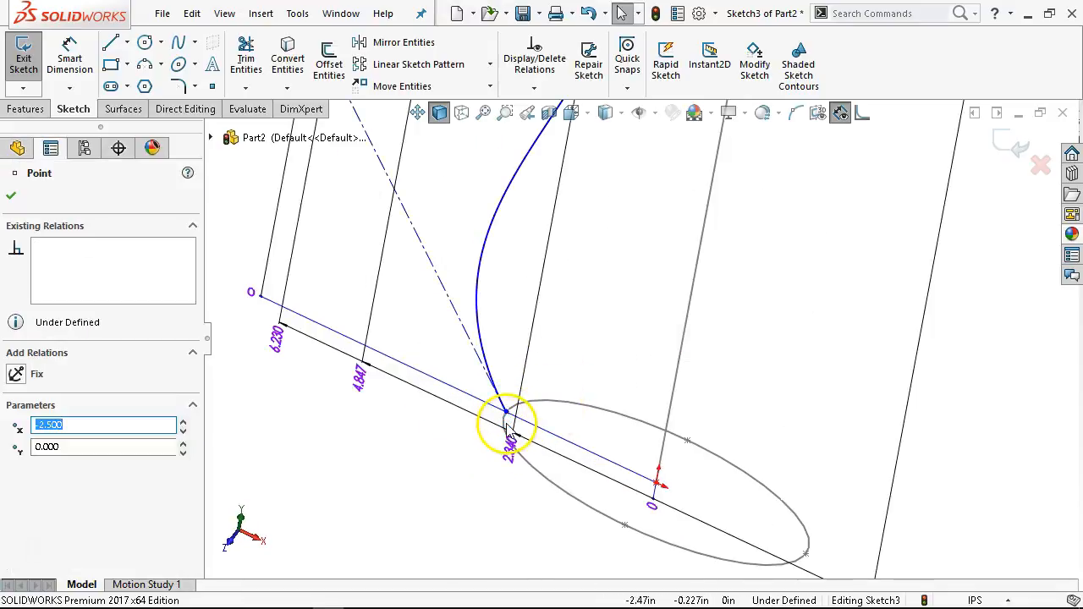
scroll(804, 272, up, 3)
click(1000, 144)
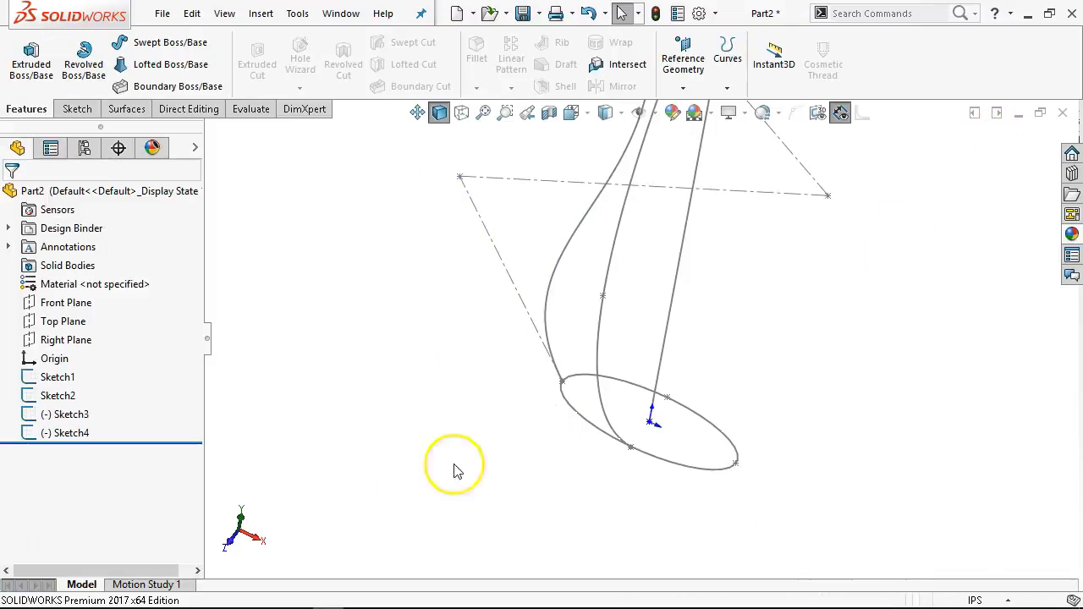
Edit Sketch4 and delete the relation tying the curve's lower endpoint to the ellipse
click(68, 432)
right_click(68, 432)
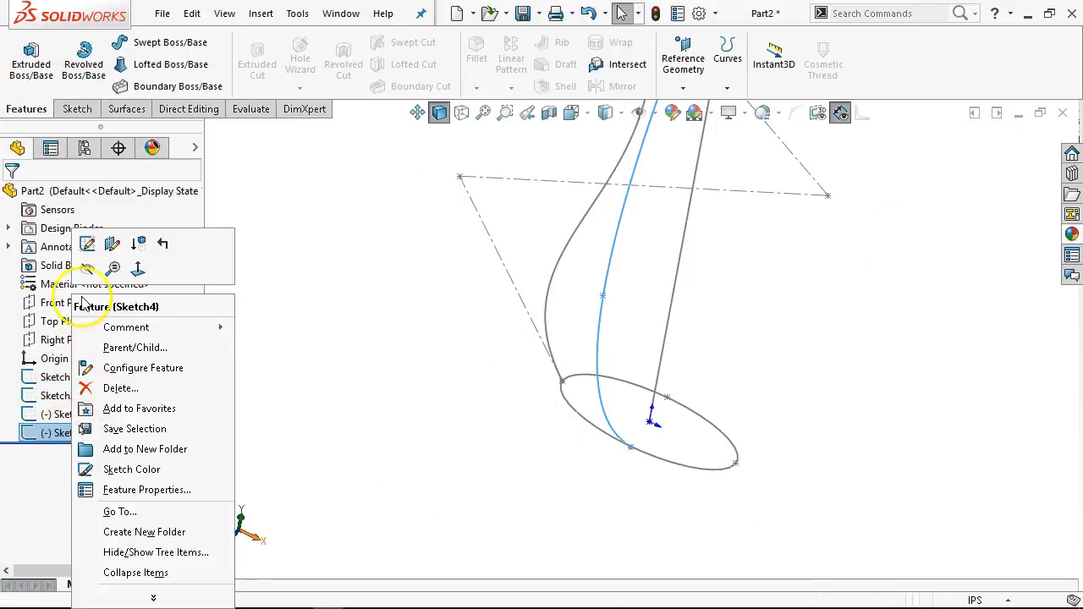
click(88, 244)
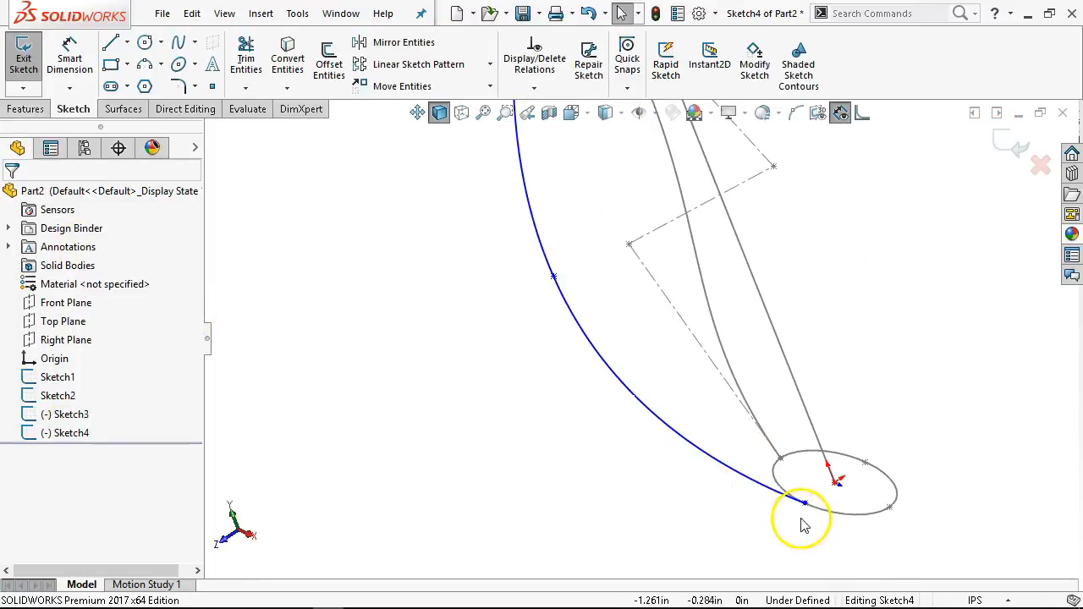
click(808, 505)
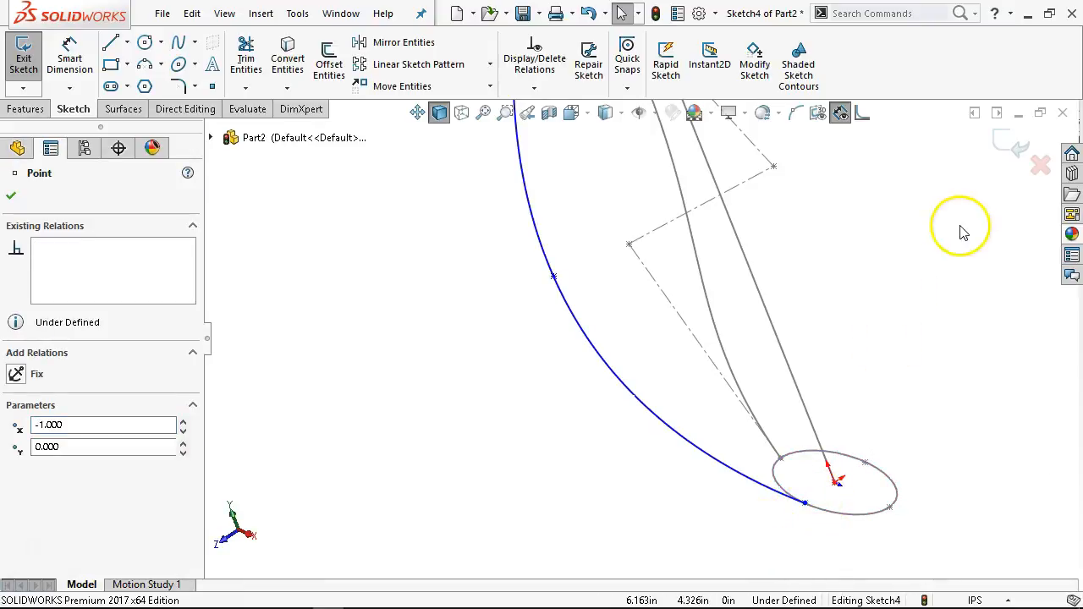
click(1010, 145)
Reorder the sketches so that Sketch3 and Sketch4 come between Sketch1 and Sketch2
mouse_move(531, 381)
middle_down()
mouse_move(587, 368)
mouse_move(592, 377)
mouse_move(648, 300)
mouse_move(659, 212)
mouse_move(628, 242)
mouse_move(647, 242)
mouse_move(685, 183)
mouse_move(652, 223)
middle_up()
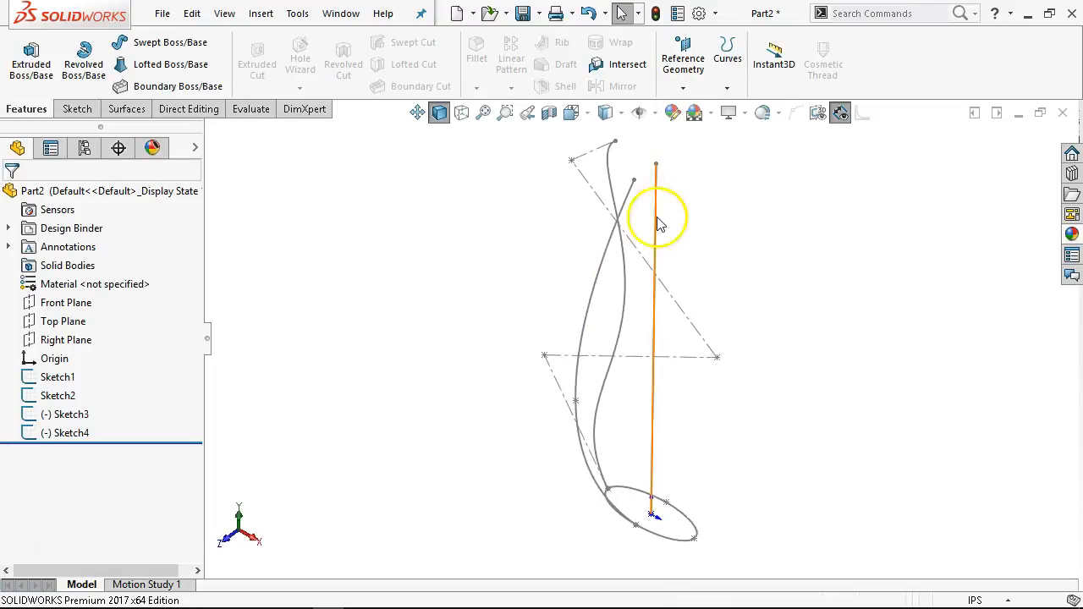
mouse_move(62, 416)
mouse_down()
mouse_move(49, 374)
mouse_move(31, 367)
mouse_move(48, 385)
mouse_move(52, 375)
mouse_up()
click(329, 384)
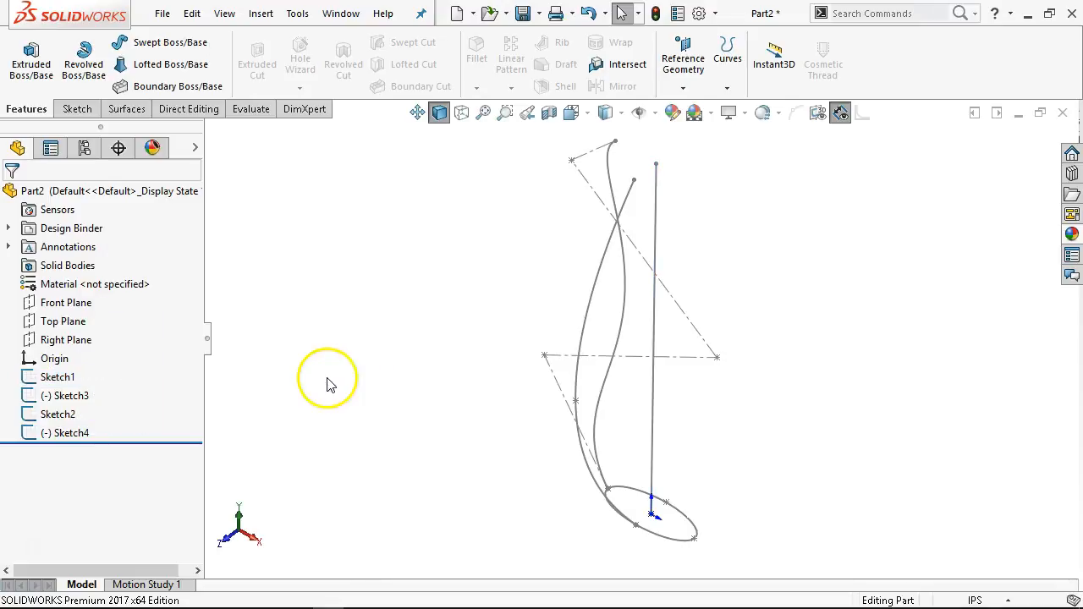
mouse_move(71, 435)
mouse_down()
mouse_move(42, 414)
mouse_move(66, 396)
mouse_up()
click(77, 380)
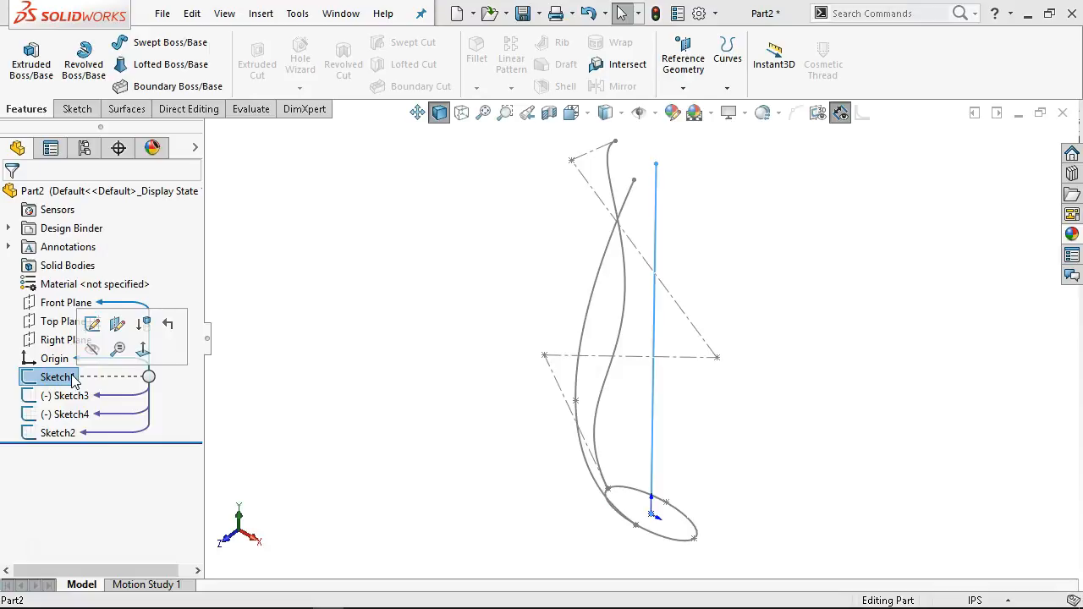
Edit Sketch3 and delete the horizontal relation between the curve's upper endpoint and the end of the path line
right_click(67, 395)
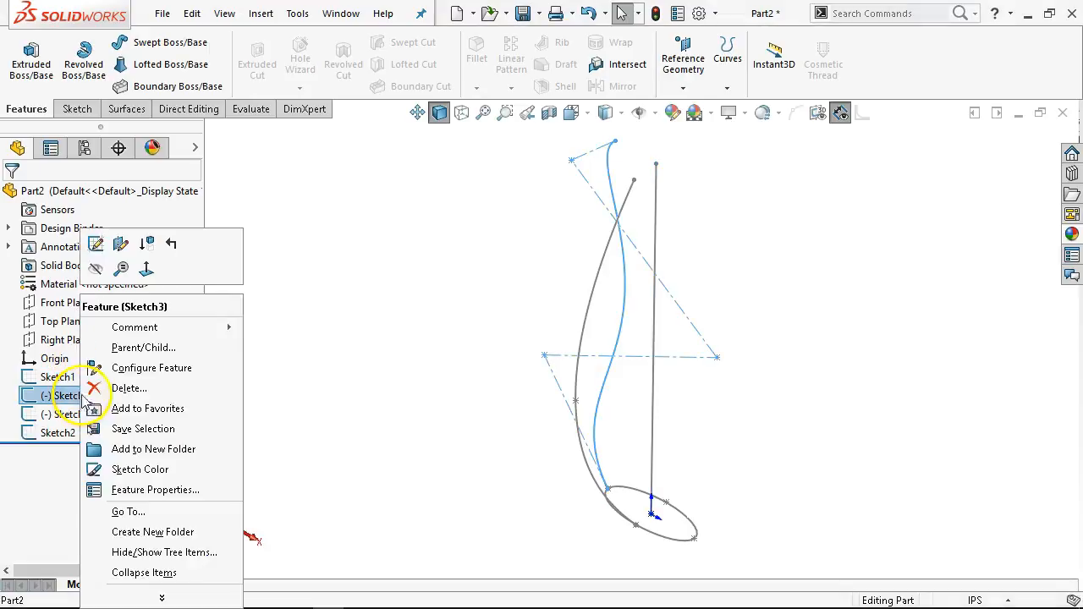
click(95, 245)
click(615, 142)
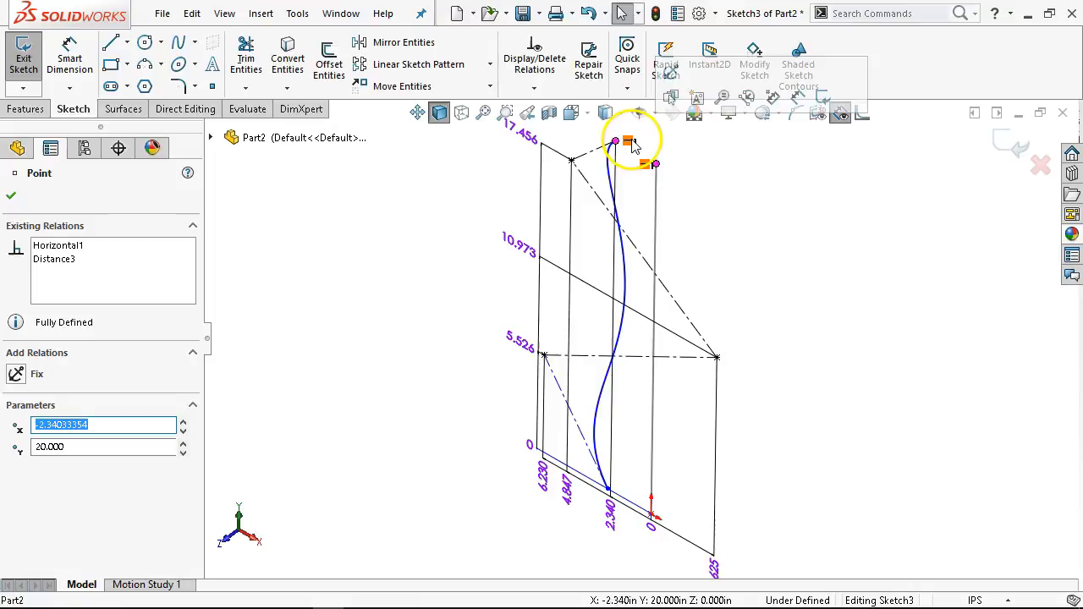
click(627, 142)
key(Delete)
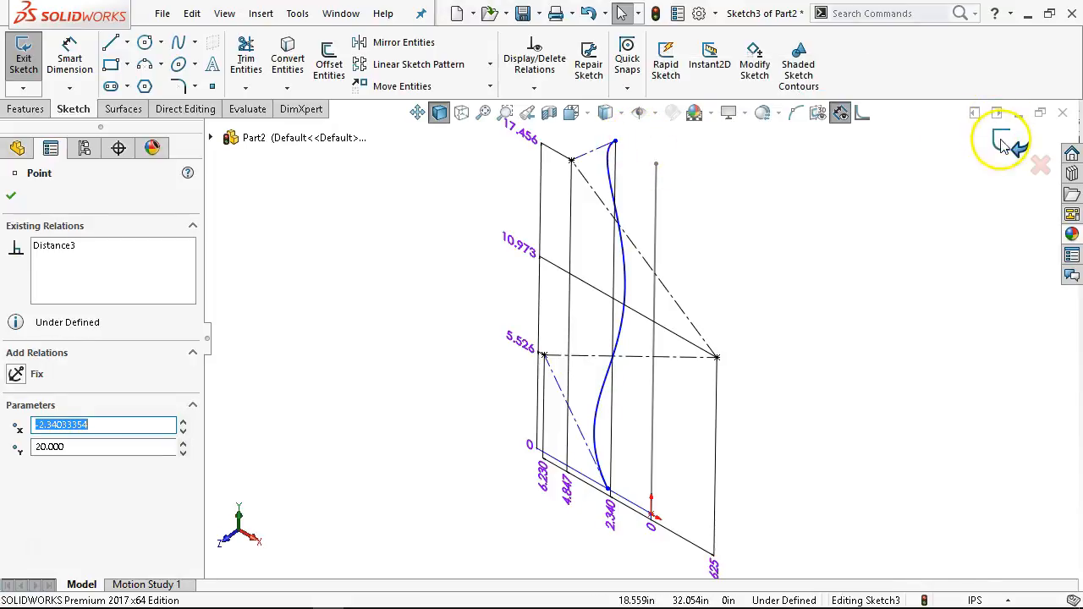
click(1003, 143)
Edit Sketch4 and delete the relation between the curve's upper endpoint and the end of the path line
click(69, 413)
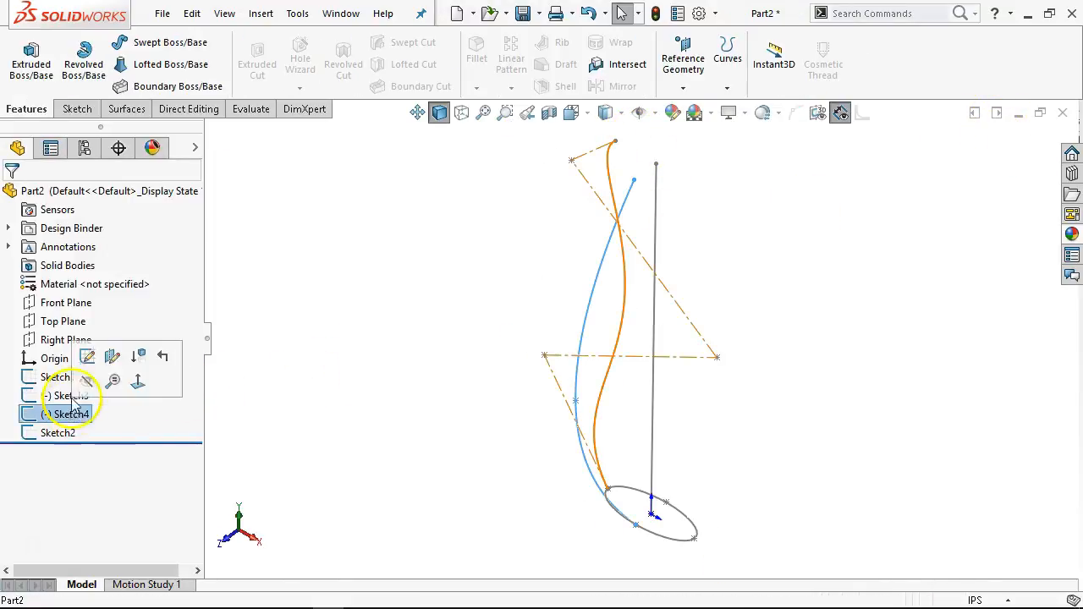
click(88, 356)
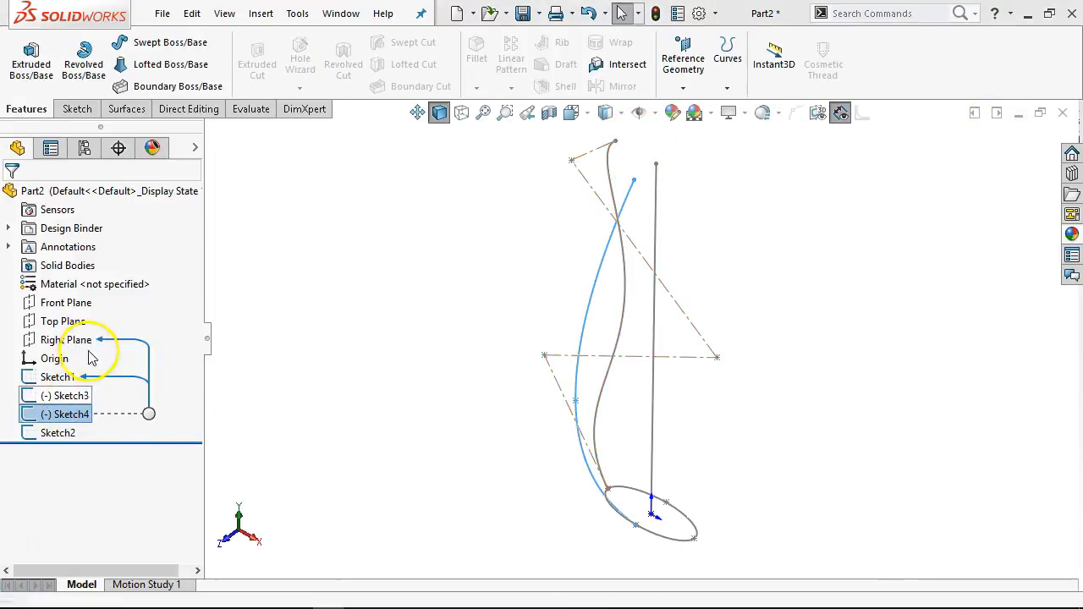
click(633, 180)
click(643, 153)
key(Delete)
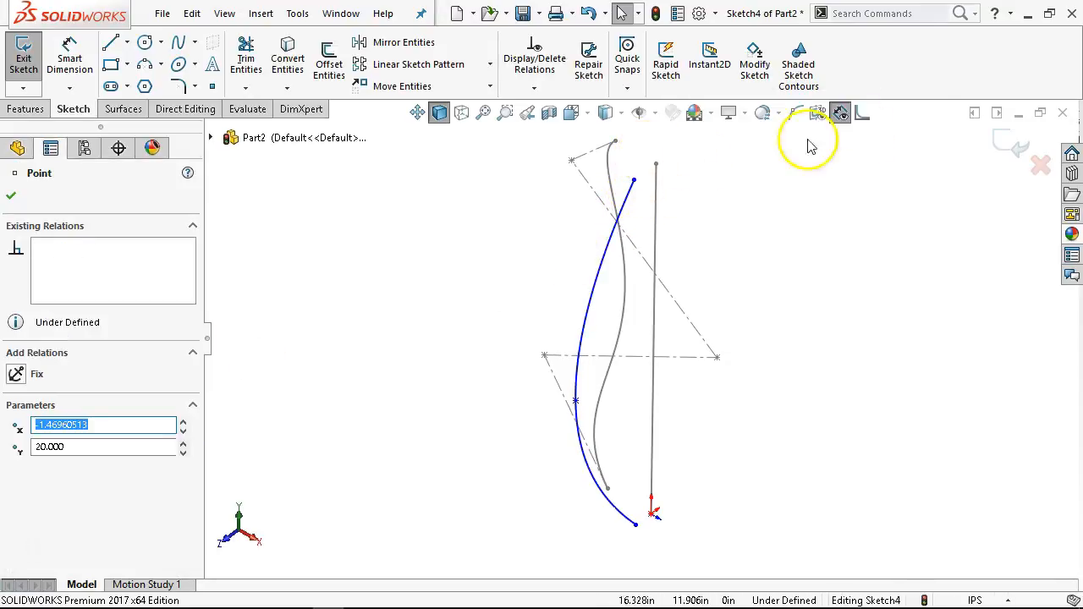
click(1015, 146)
Move Sketch1 after Sketch4 in the feature order and start a swept boss with Sketch2 as profile and Sketch1 as path
drag(53, 376, 65, 413)
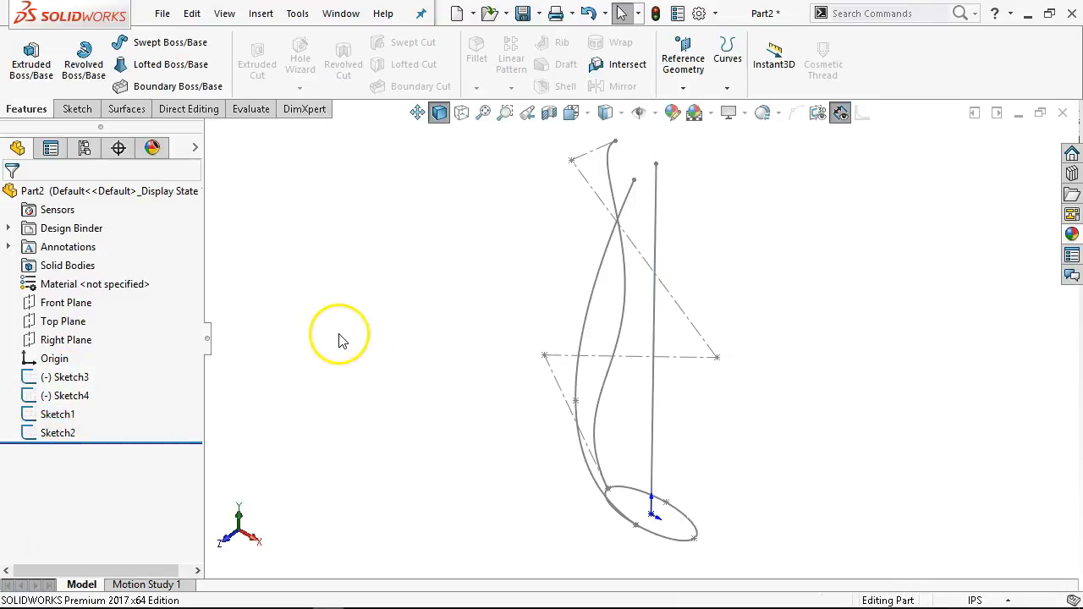
click(76, 414)
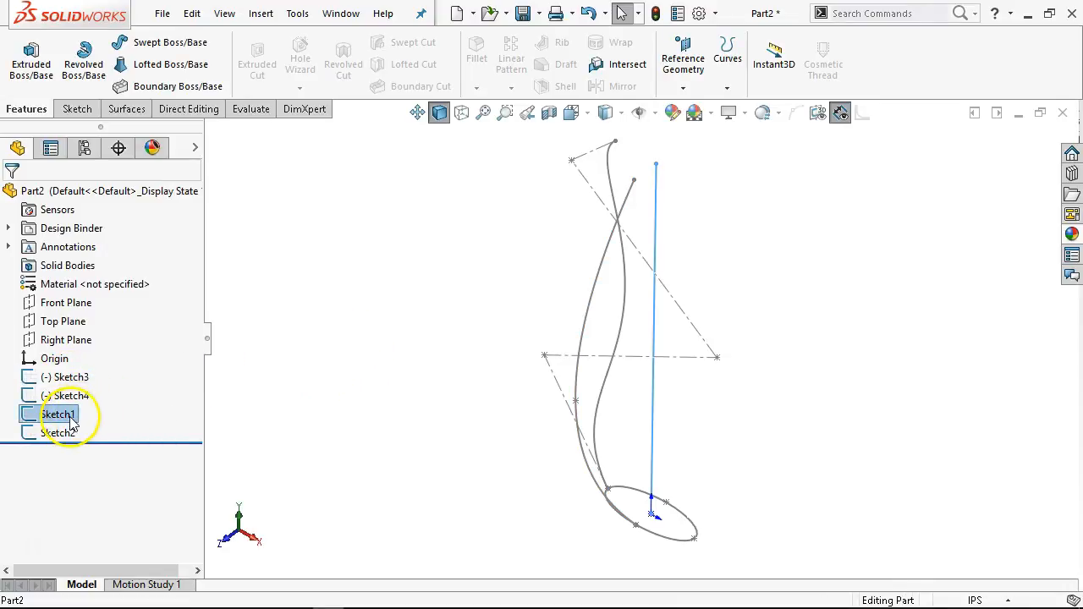
ctrl+click(63, 432)
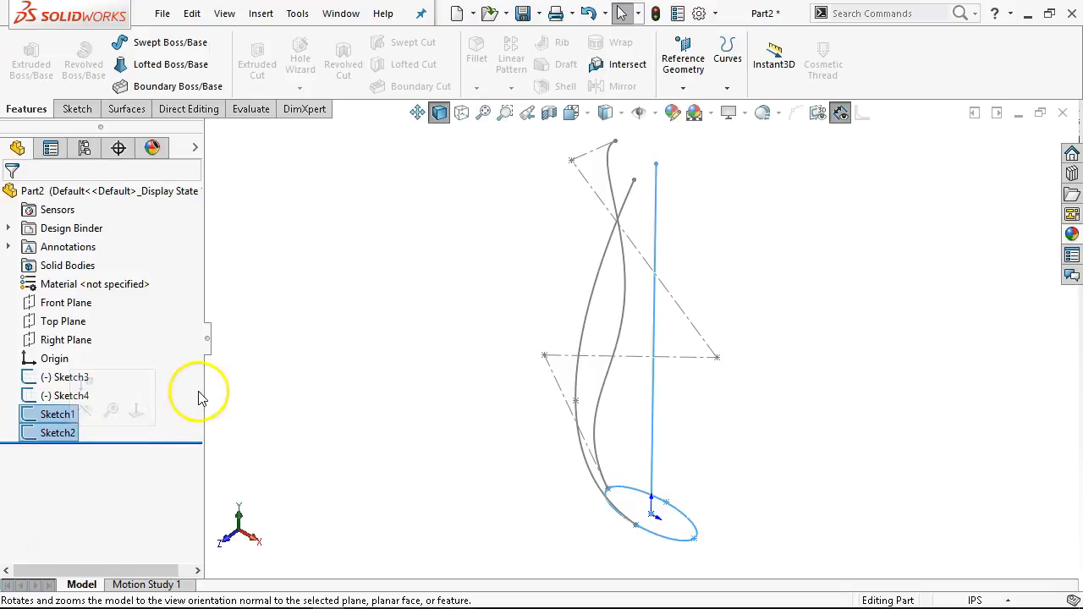
click(142, 41)
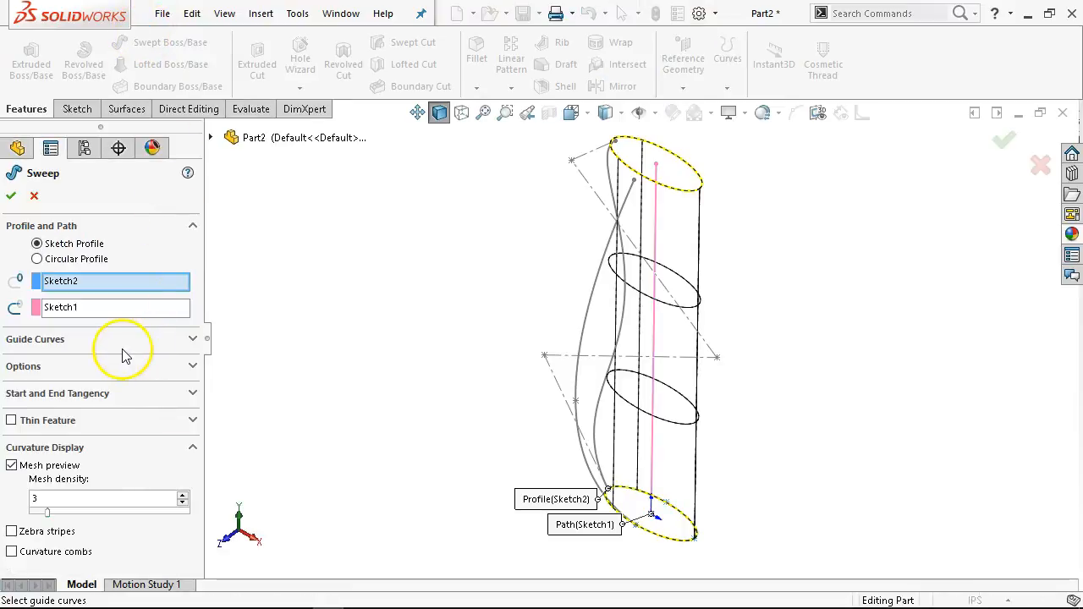
Add Sketch4 and Sketch3 as the sweep's guide curves and try to build the feature
click(115, 347)
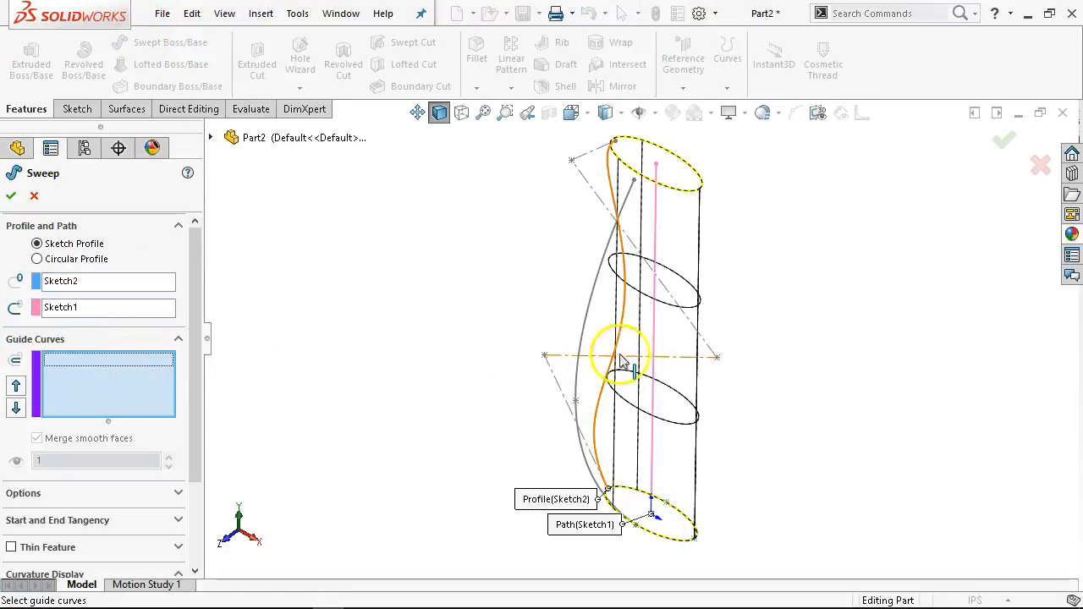
click(578, 349)
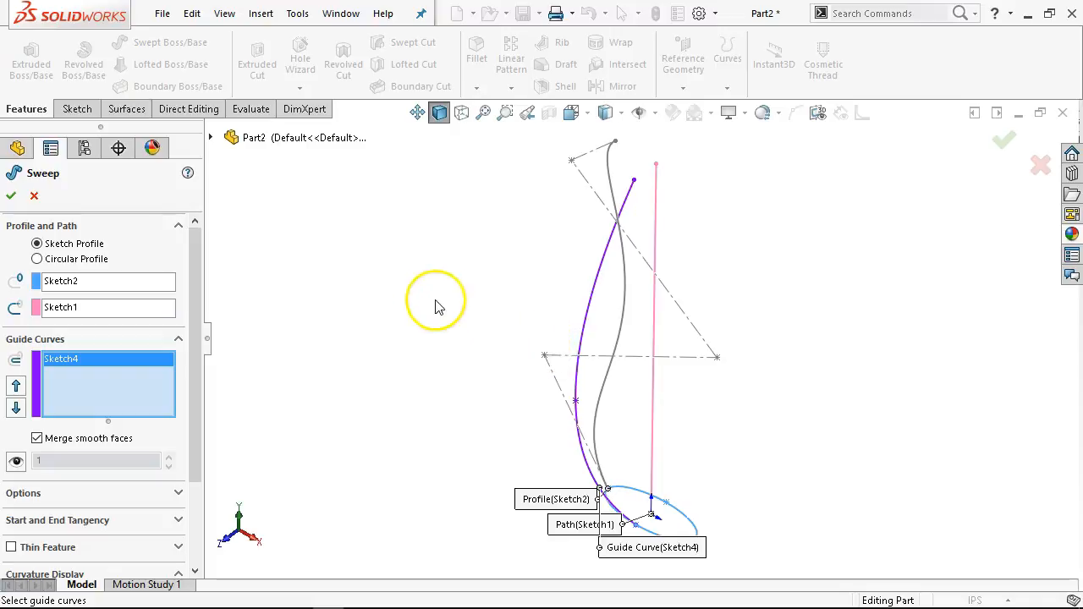
click(629, 319)
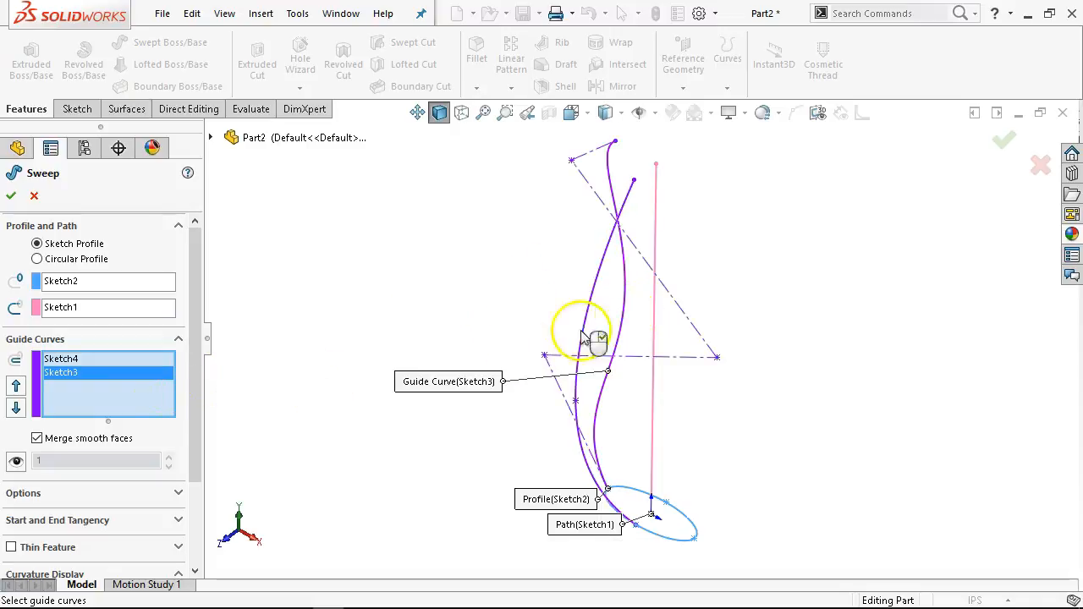
click(12, 197)
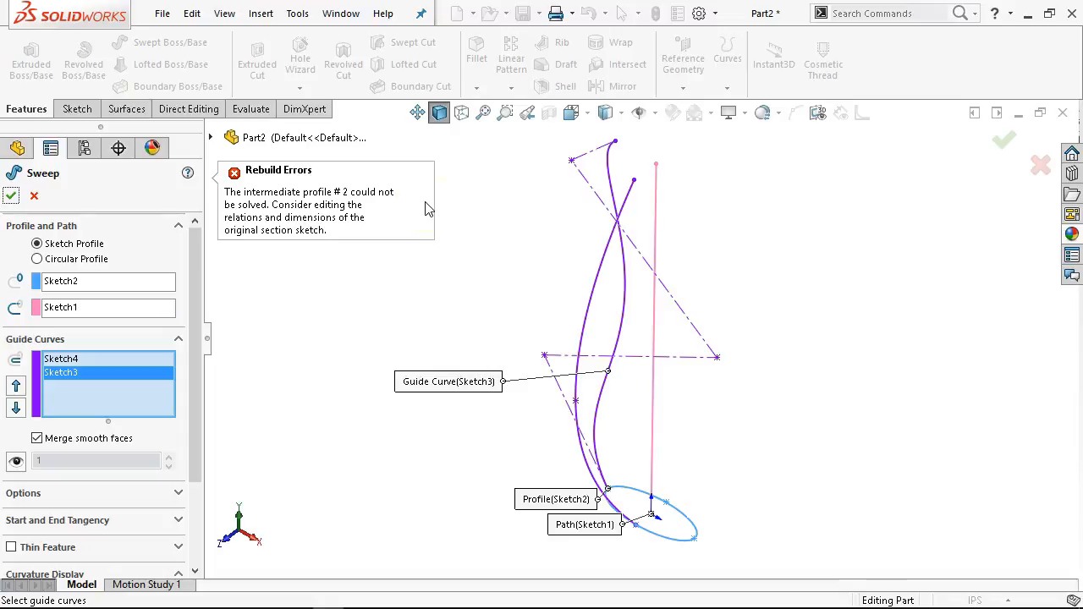
Remove Sketch4 from the sweep's guide curves, try to build the sweep with Sketch3 alone, and cancel the feature
middle_drag(478, 347, 533, 304)
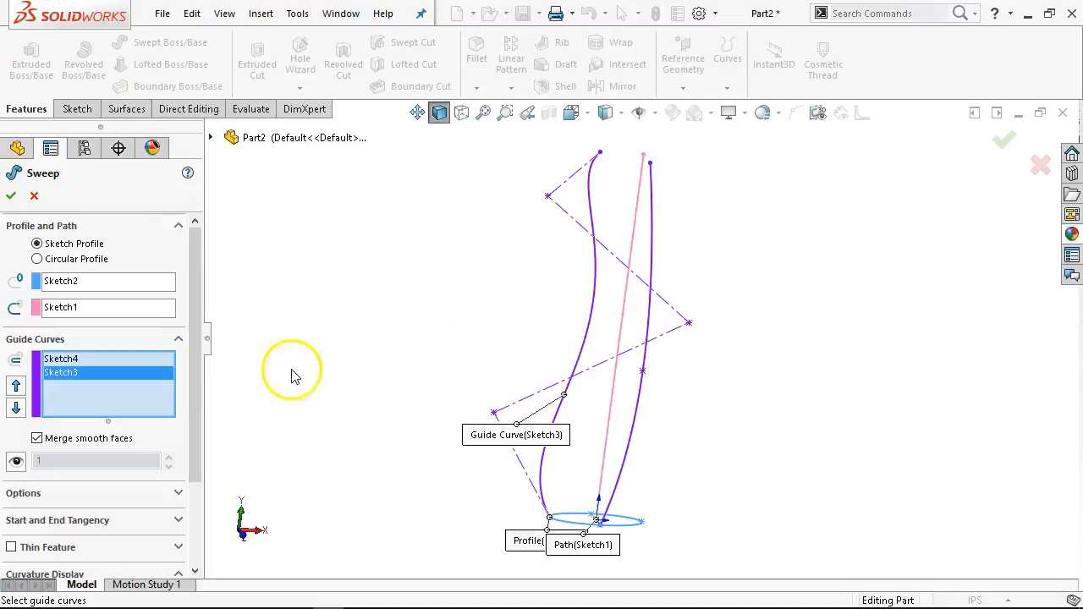
click(656, 245)
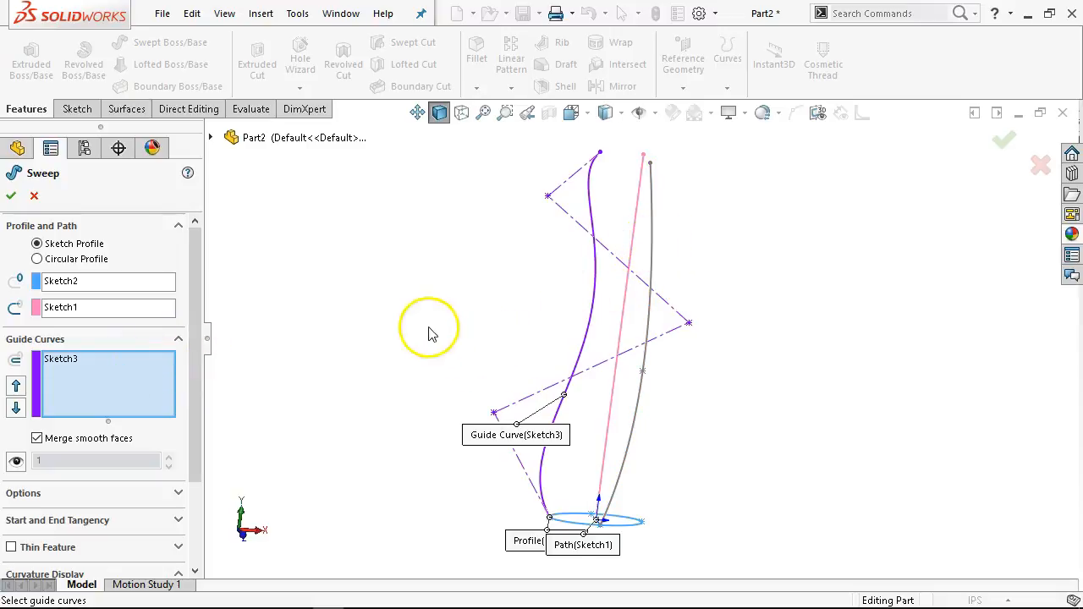
middle_drag(368, 256, 358, 394)
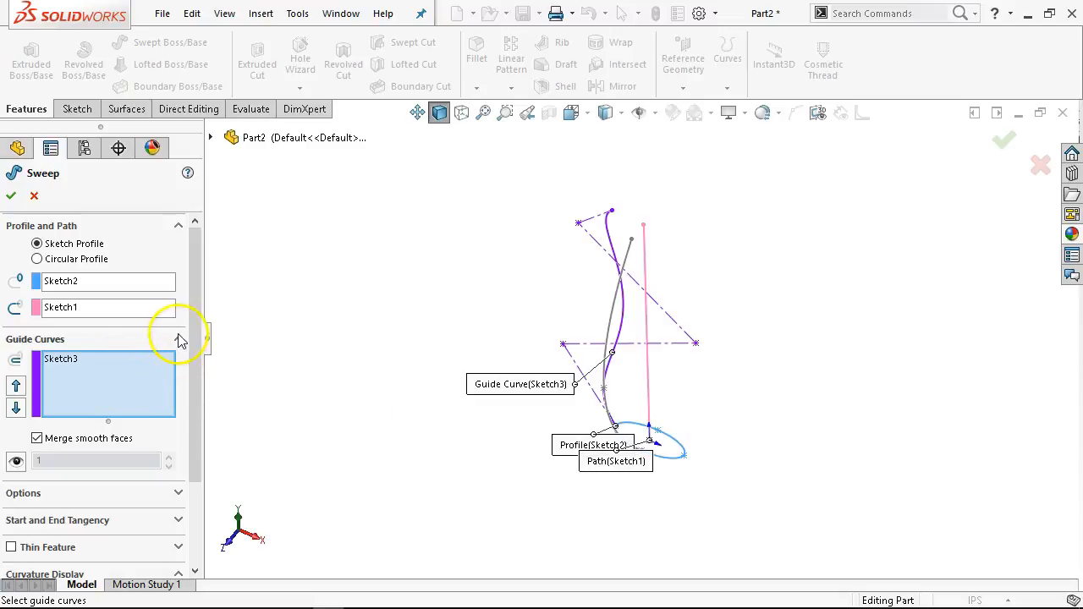
drag(199, 334, 217, 462)
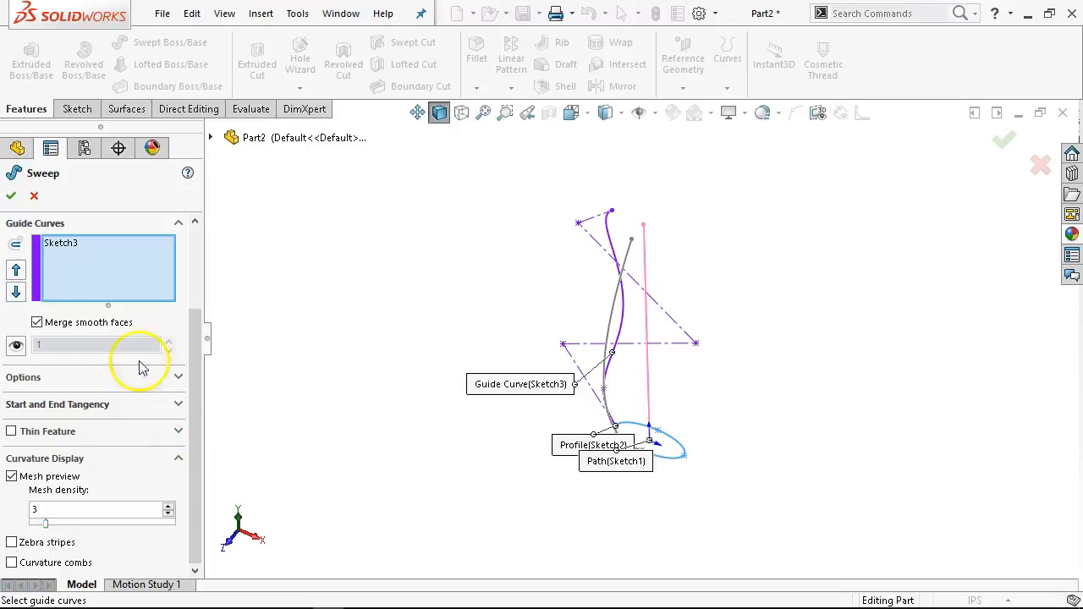
drag(187, 338, 193, 227)
click(77, 282)
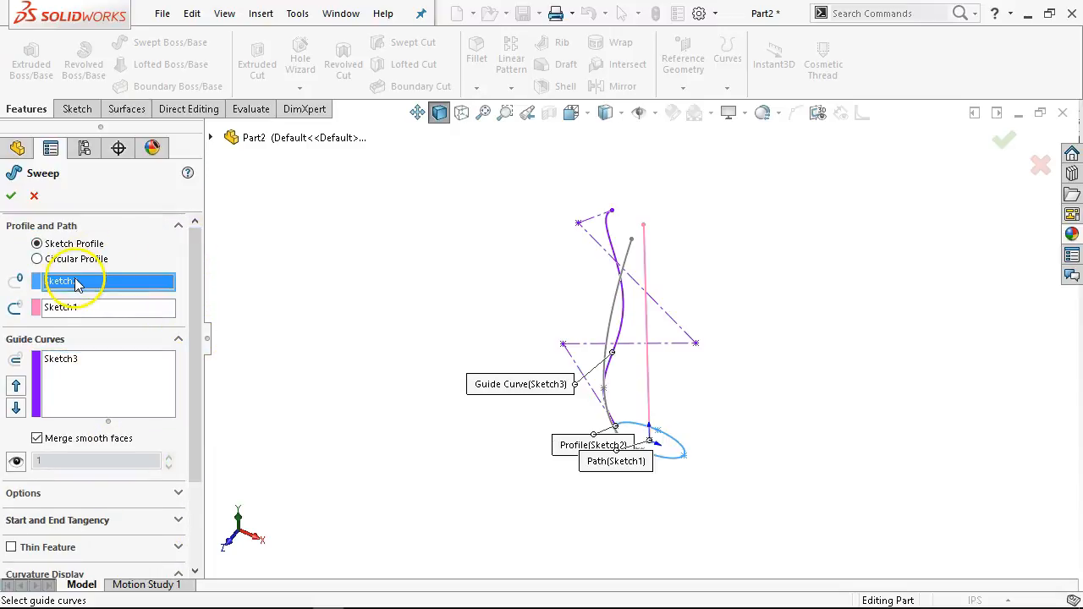
click(84, 312)
middle_drag(258, 359, 313, 333)
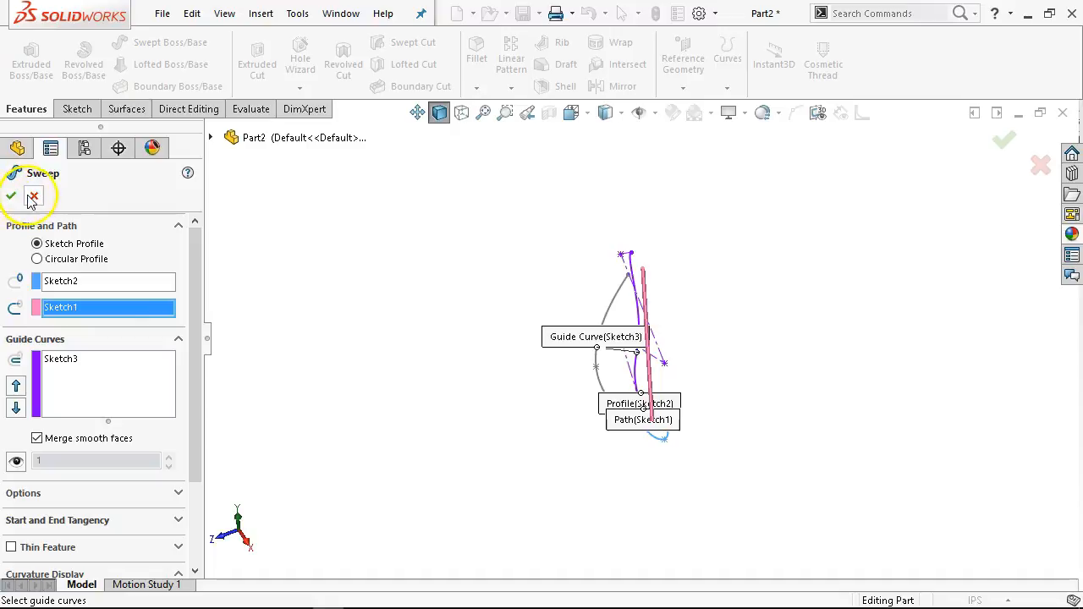
click(11, 197)
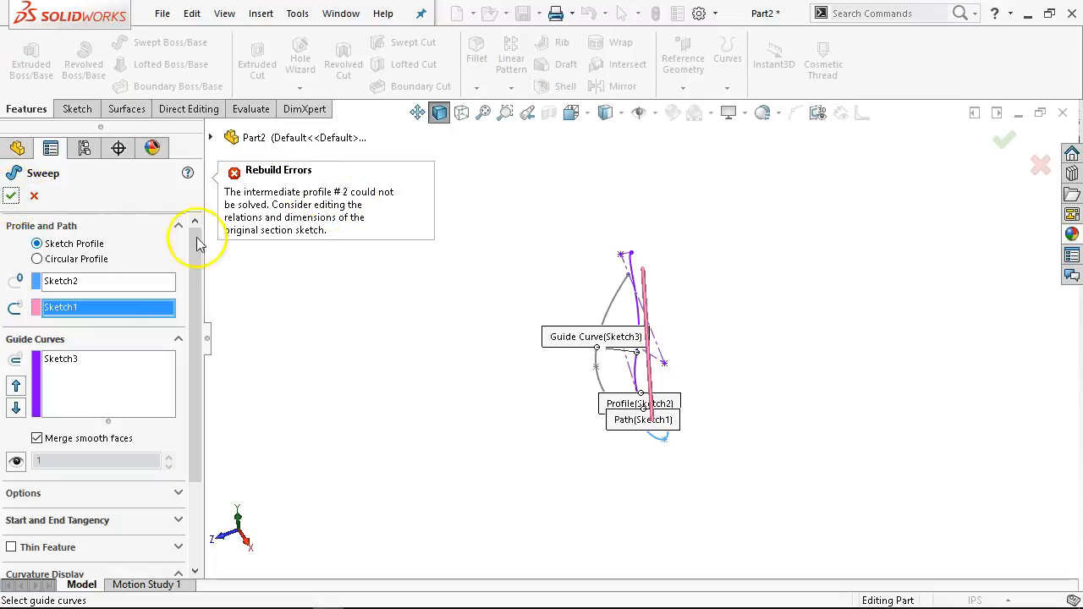
click(34, 197)
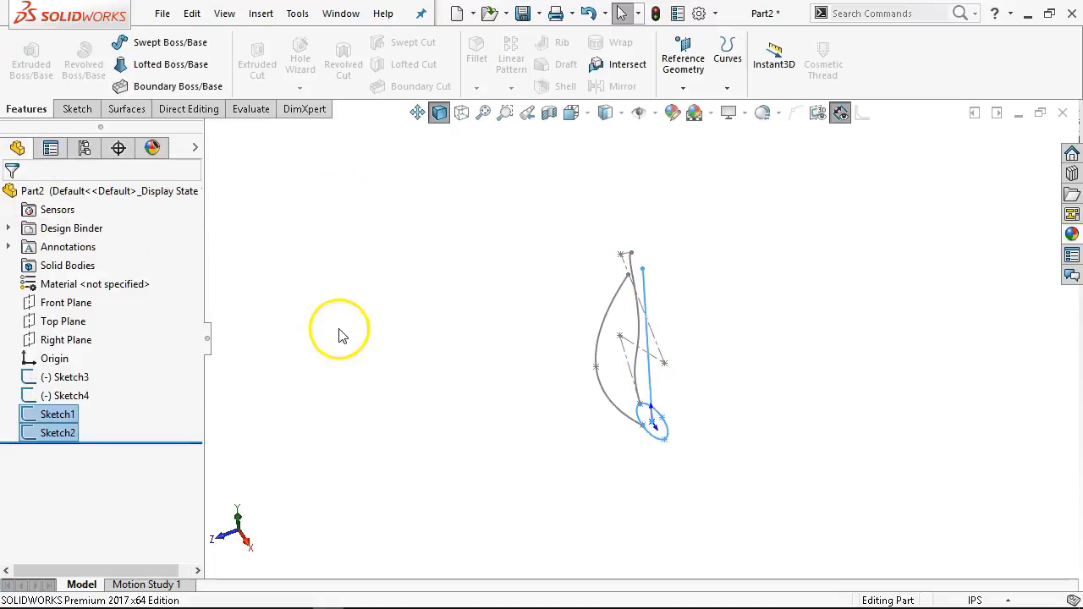
Open Sketch3 for editing
right_click(63, 377)
click(80, 244)
mouse_move(560, 392)
middle_down()
mouse_move(713, 398)
mouse_move(659, 307)
mouse_move(702, 261)
mouse_move(742, 322)
middle_up()
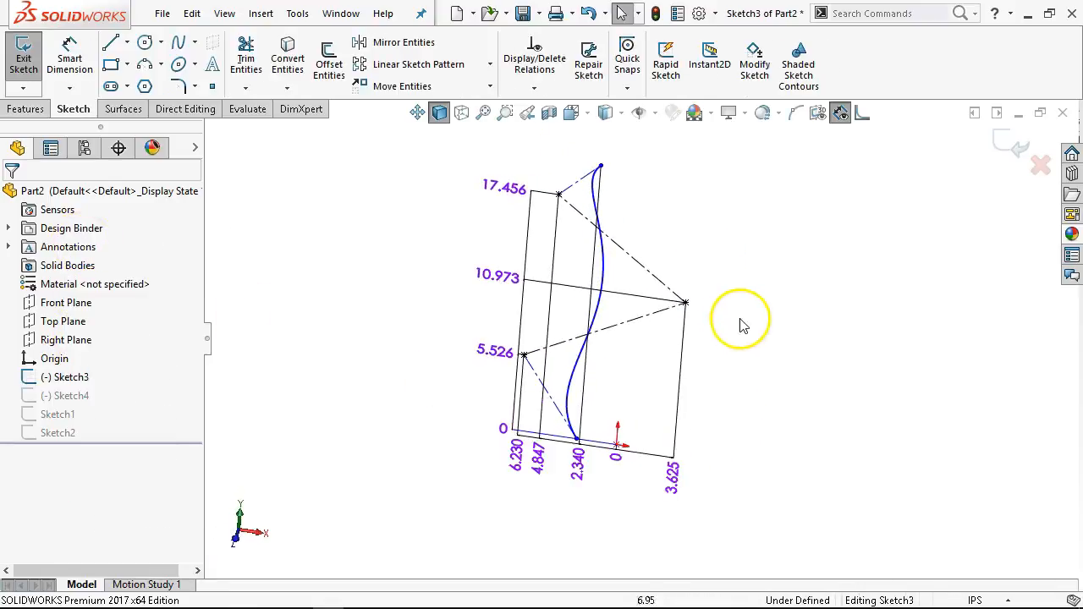
scroll(606, 445, down, 3)
scroll(605, 445, down, 1)
Try to dimension the distance between the curve's lower endpoint and the origin
click(69, 59)
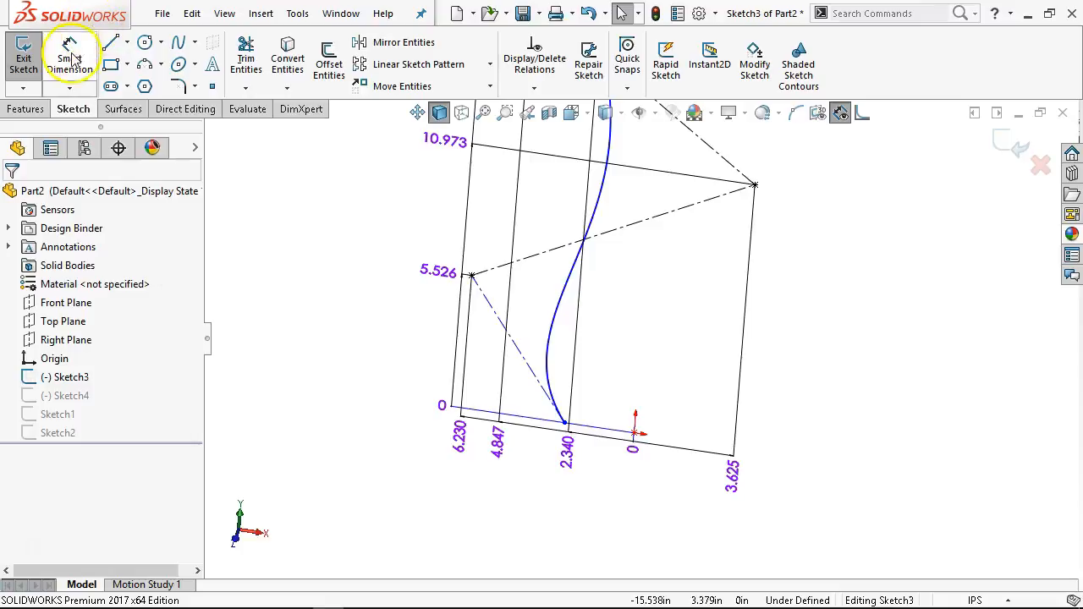
right_click(590, 532)
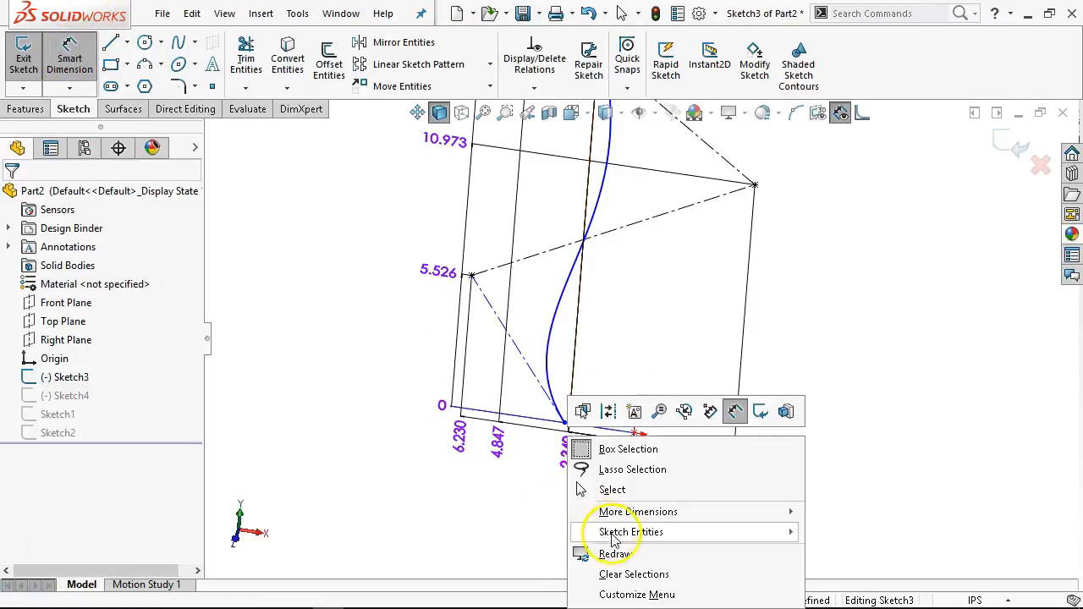
click(611, 489)
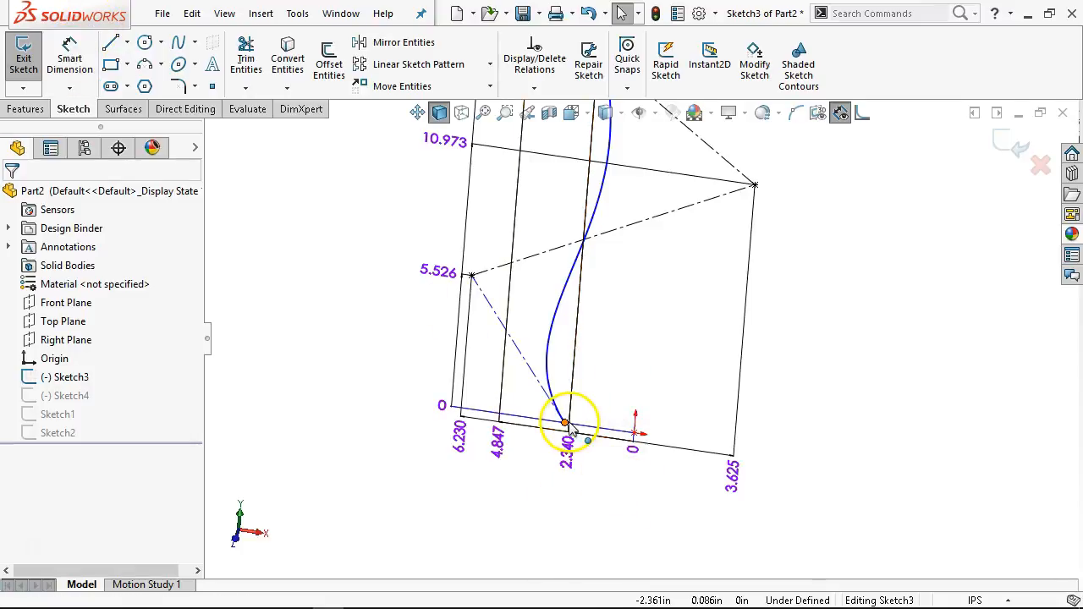
click(635, 431)
ctrl+click(635, 431)
click(686, 361)
click(598, 502)
right_click(566, 519)
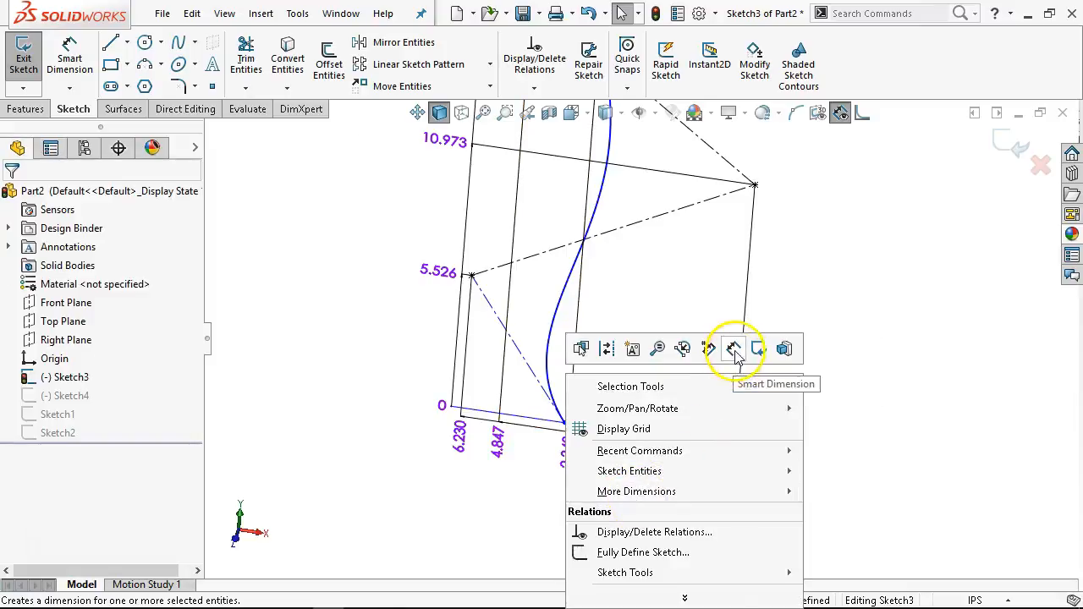
click(743, 354)
click(564, 424)
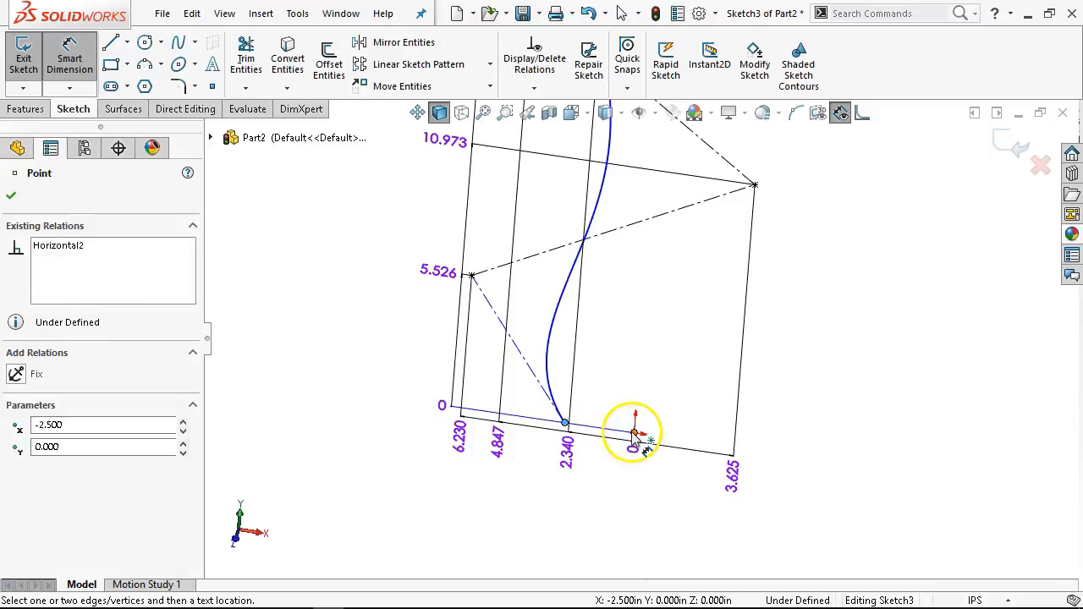
click(635, 433)
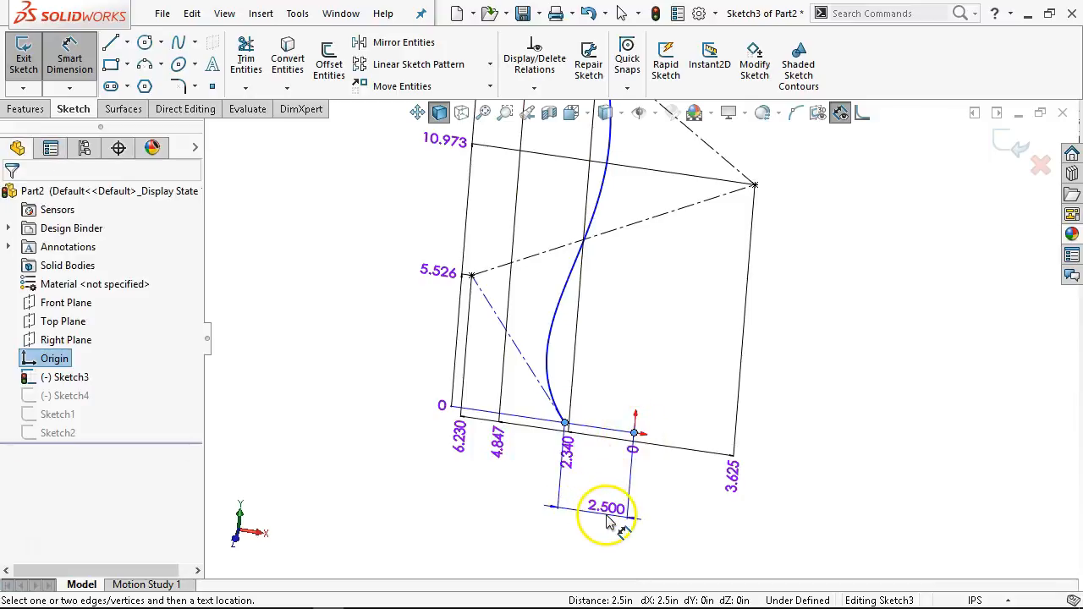
key(Escape)
key(Escape)
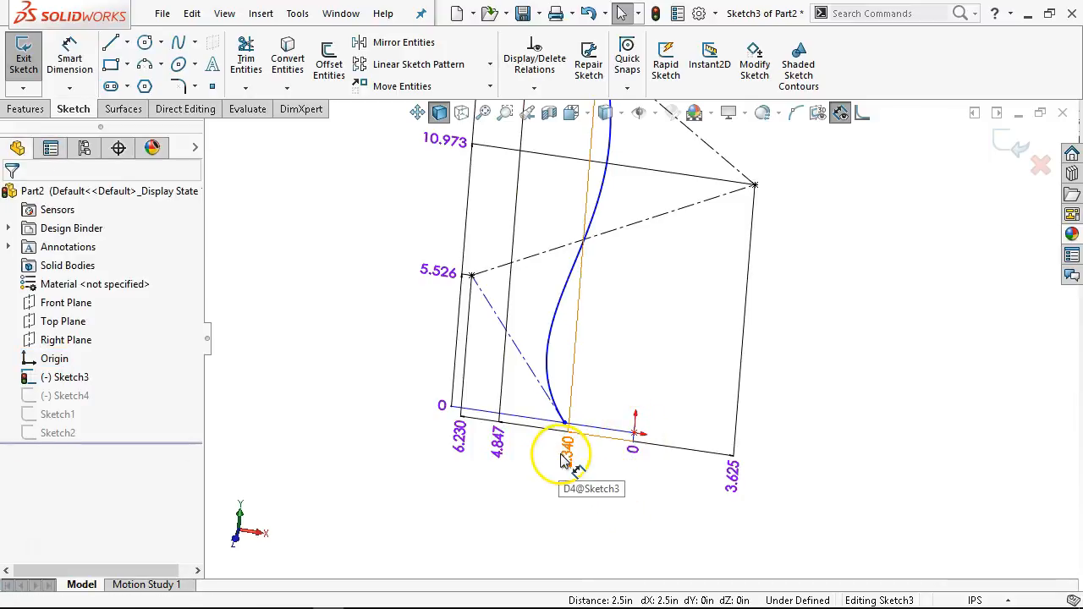
Add the curve's lower endpoint to the sketch's horizontal ordinate dimensions
click(565, 449)
right_click(563, 448)
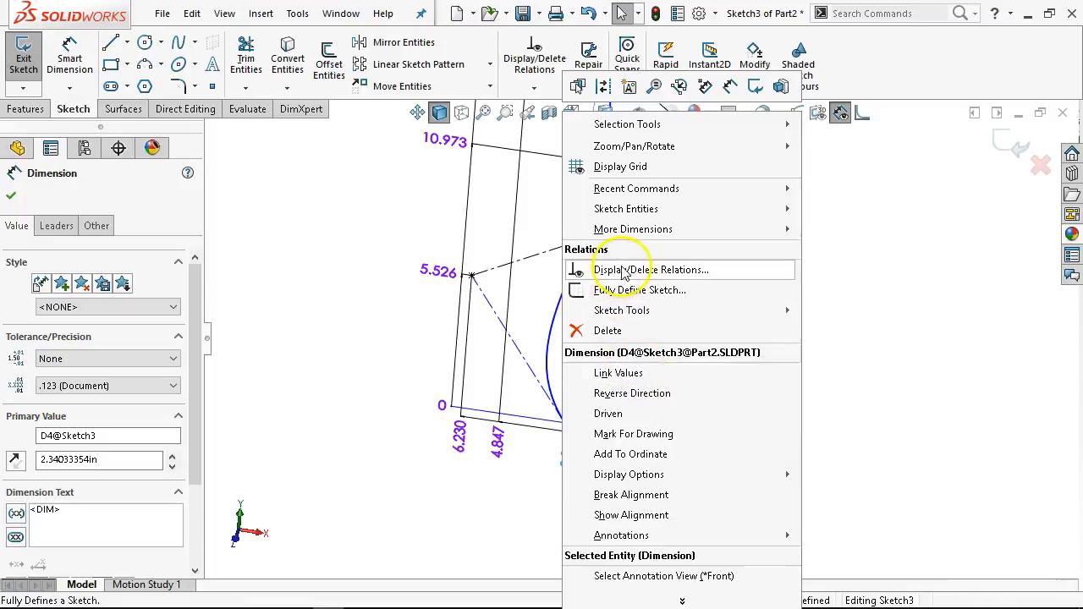
click(637, 458)
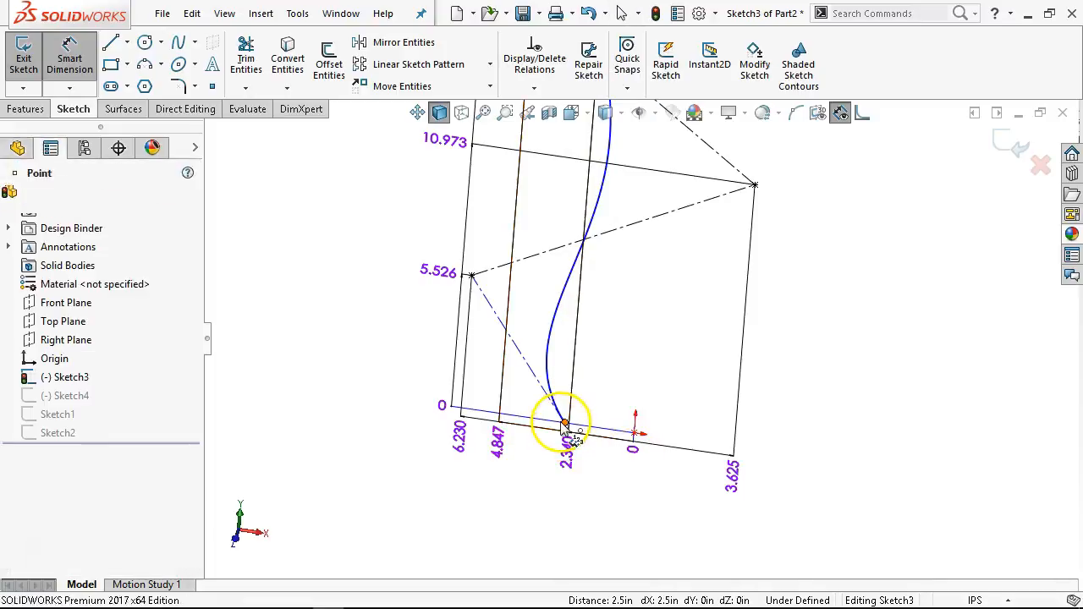
click(562, 423)
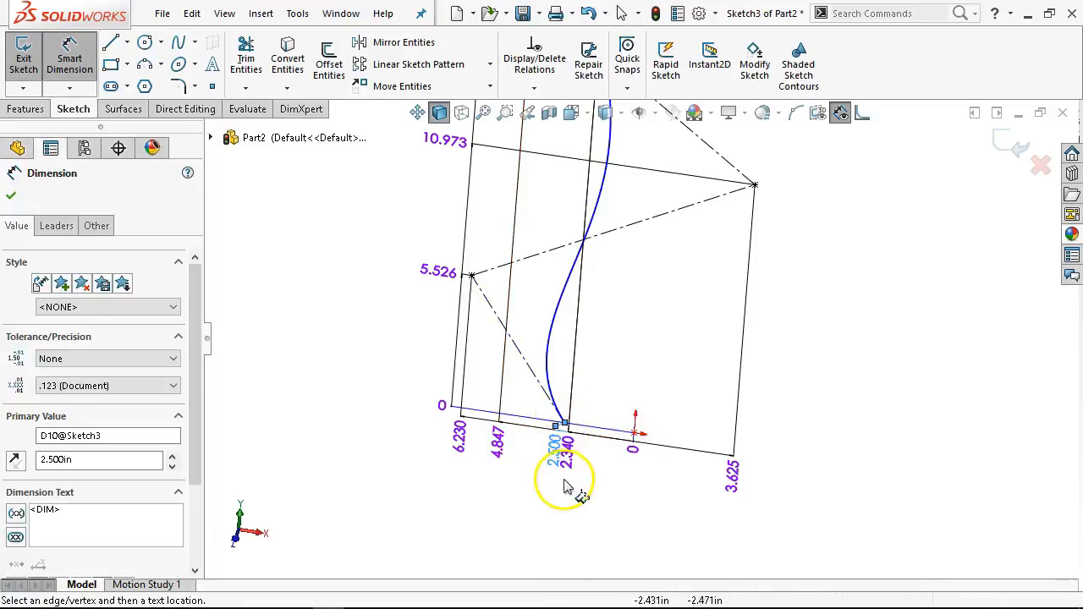
click(11, 196)
Try to add a vertical relation between the curve's upper and lower endpoints, and undo it
mouse_move(597, 389)
middle_down()
mouse_move(618, 380)
mouse_move(575, 346)
mouse_move(592, 365)
mouse_move(623, 314)
mouse_move(645, 211)
middle_up()
right_click(648, 209)
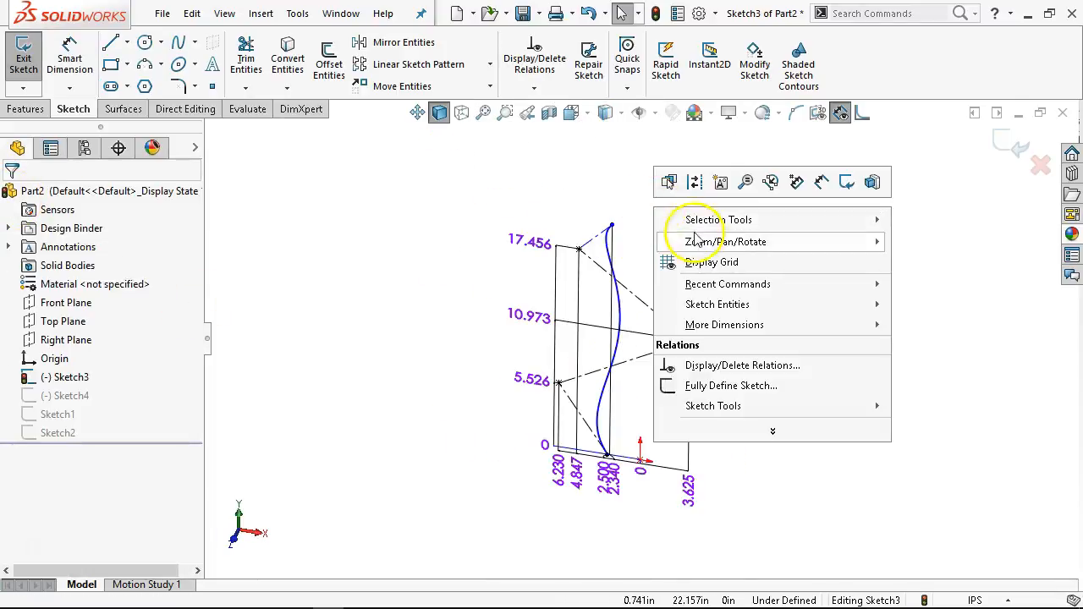
click(612, 225)
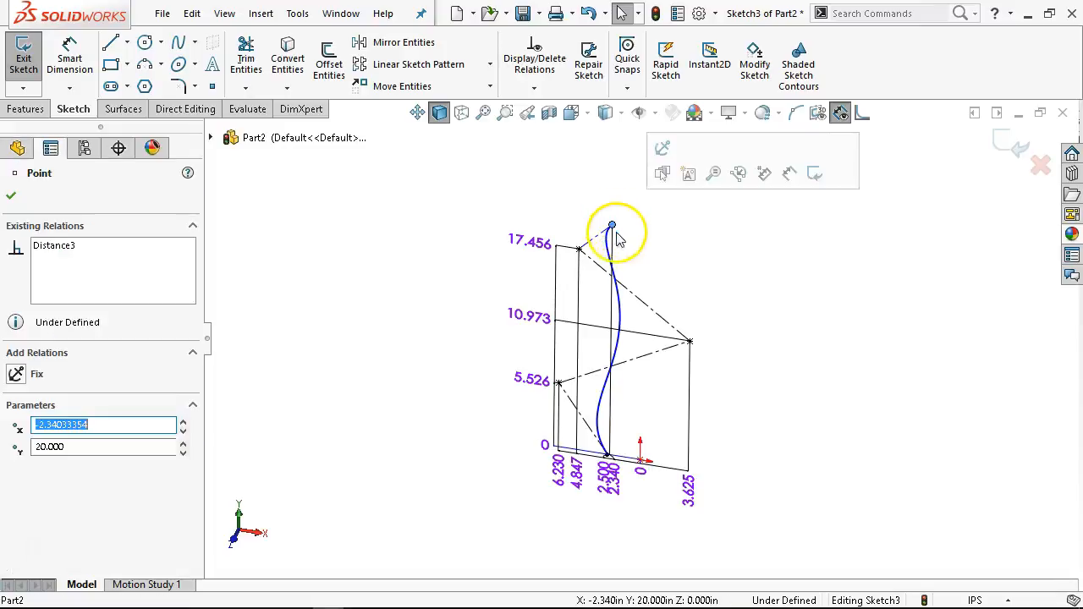
scroll(609, 442, down, 4)
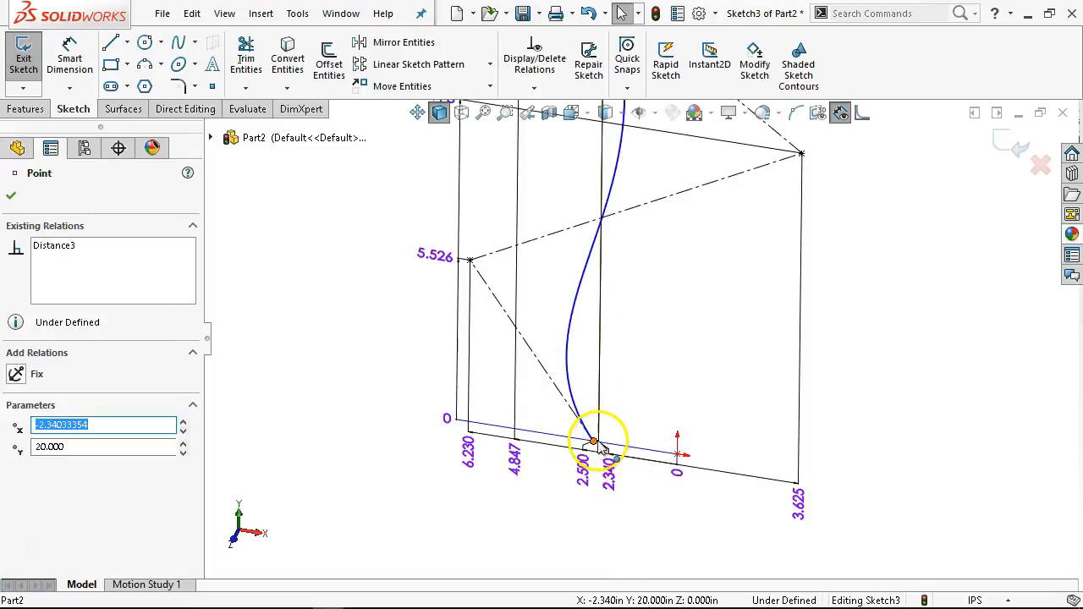
ctrl+click(606, 440)
click(670, 364)
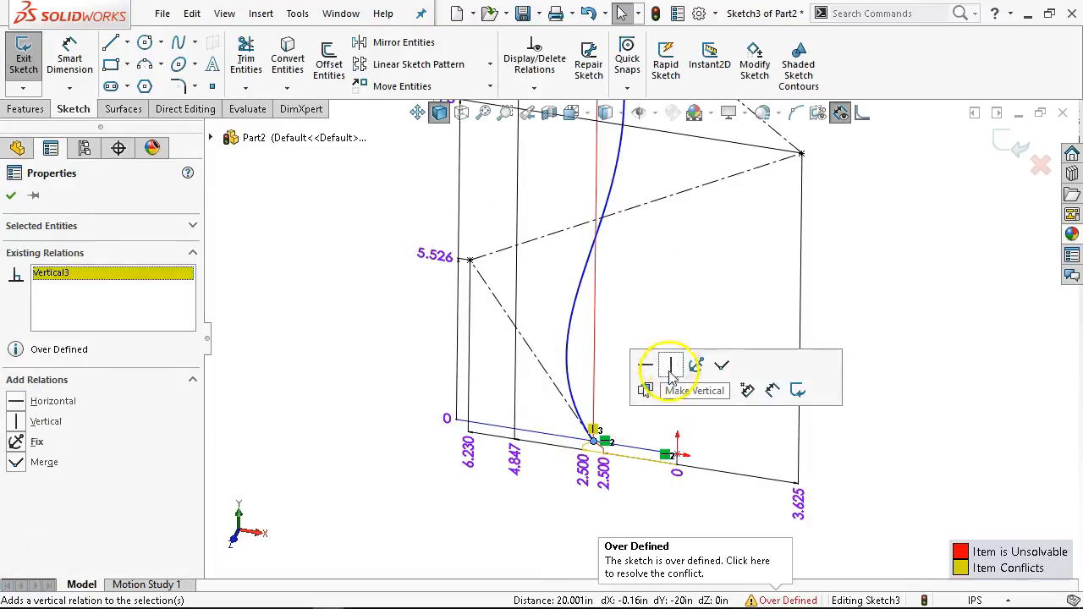
click(895, 313)
key(ctrl+z)
Move the 2.340 ordinate dimension clear of the 2.500 one and check the relations on the curve's lower endpoint
scroll(518, 233, up, 3)
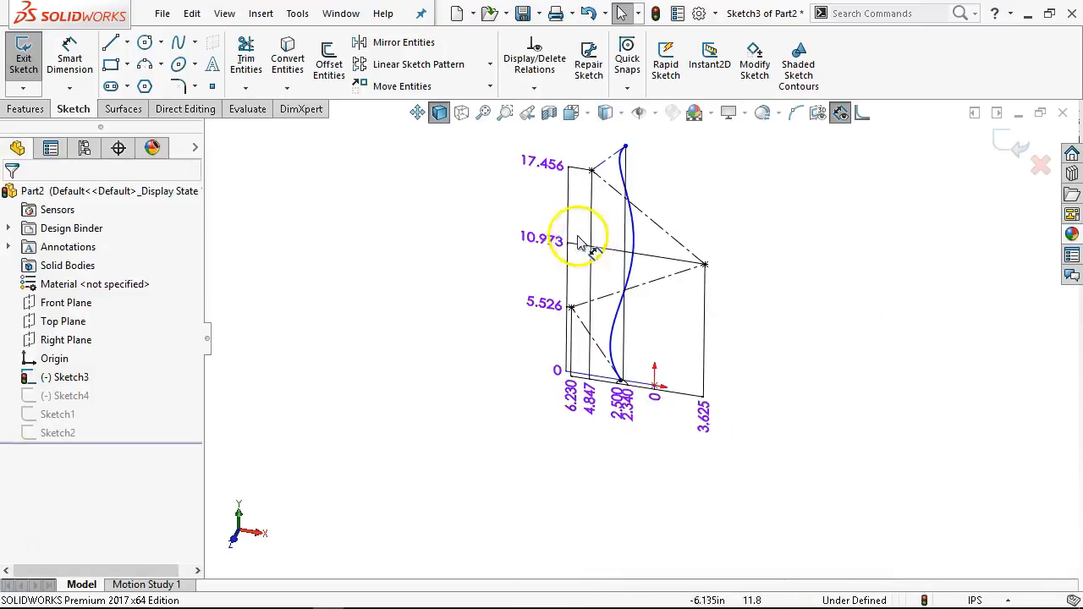
scroll(611, 428, down, 4)
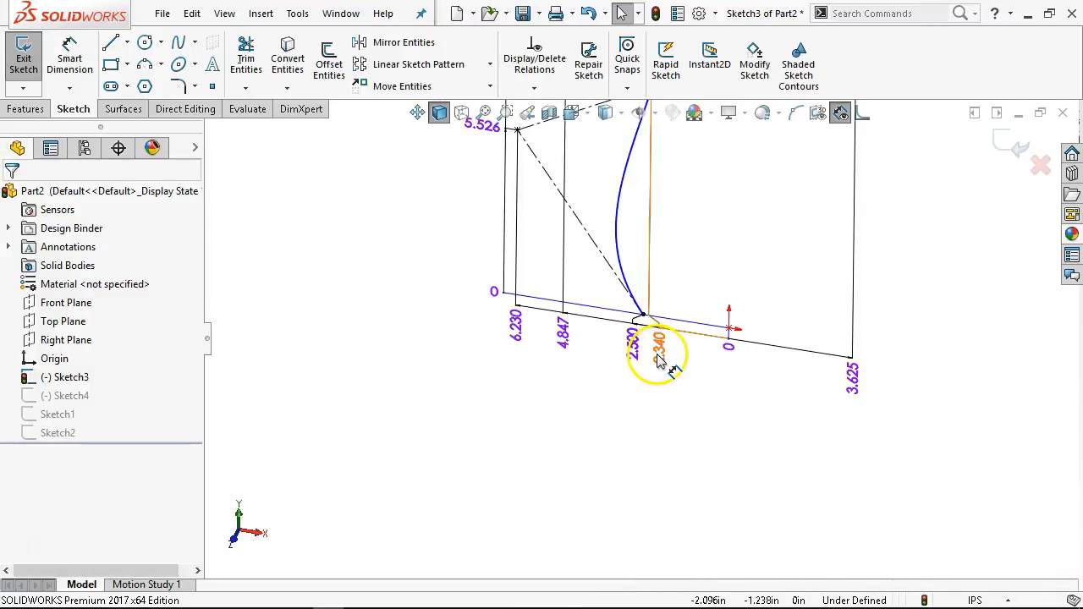
drag(691, 360, 676, 384)
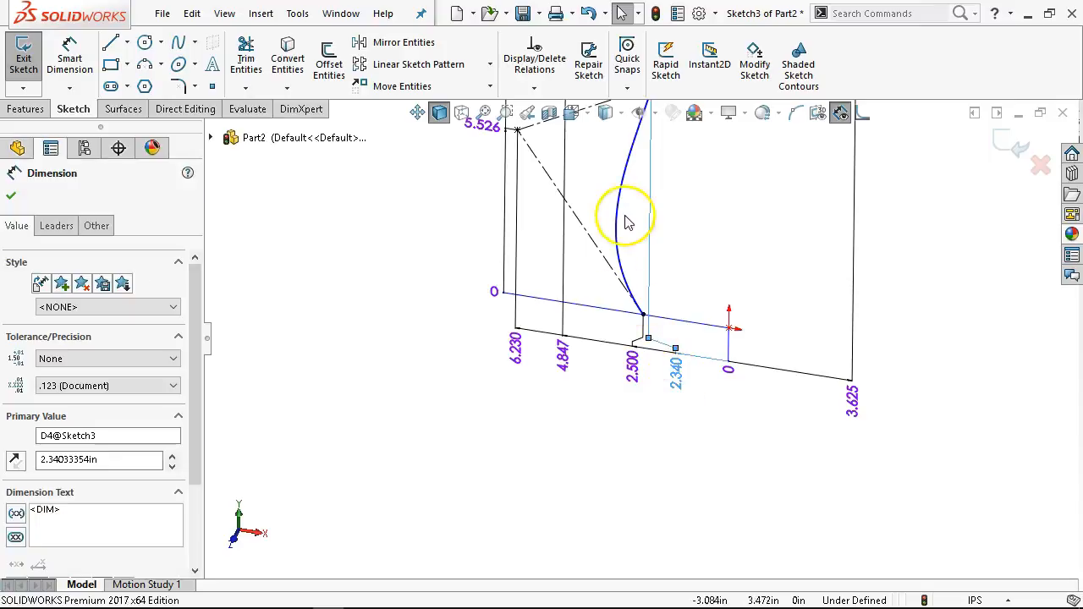
scroll(630, 224, up, 2)
scroll(643, 313, down, 3)
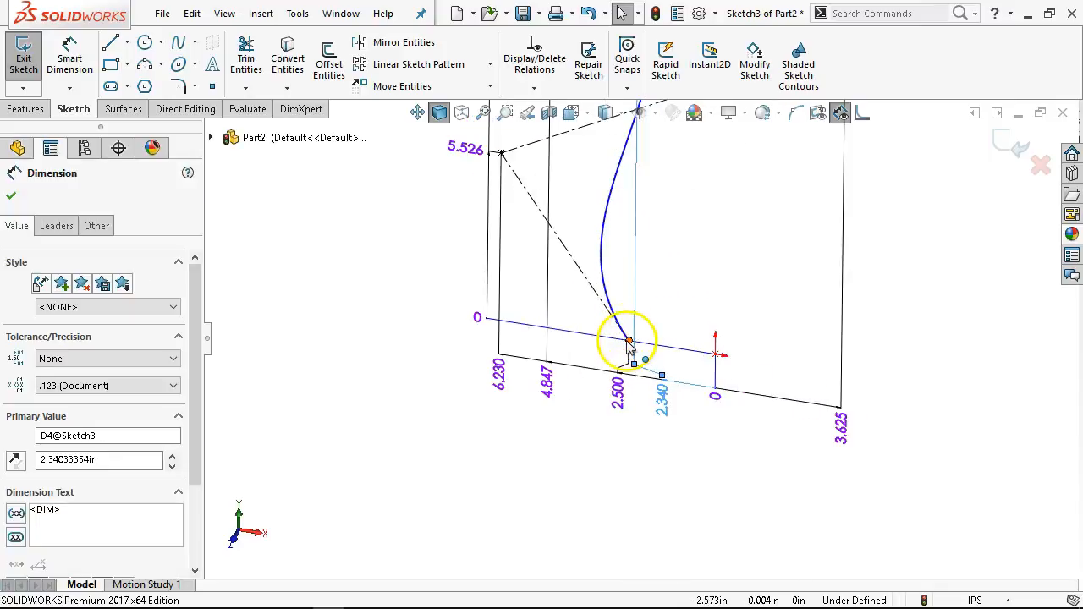
click(629, 342)
scroll(690, 228, up, 3)
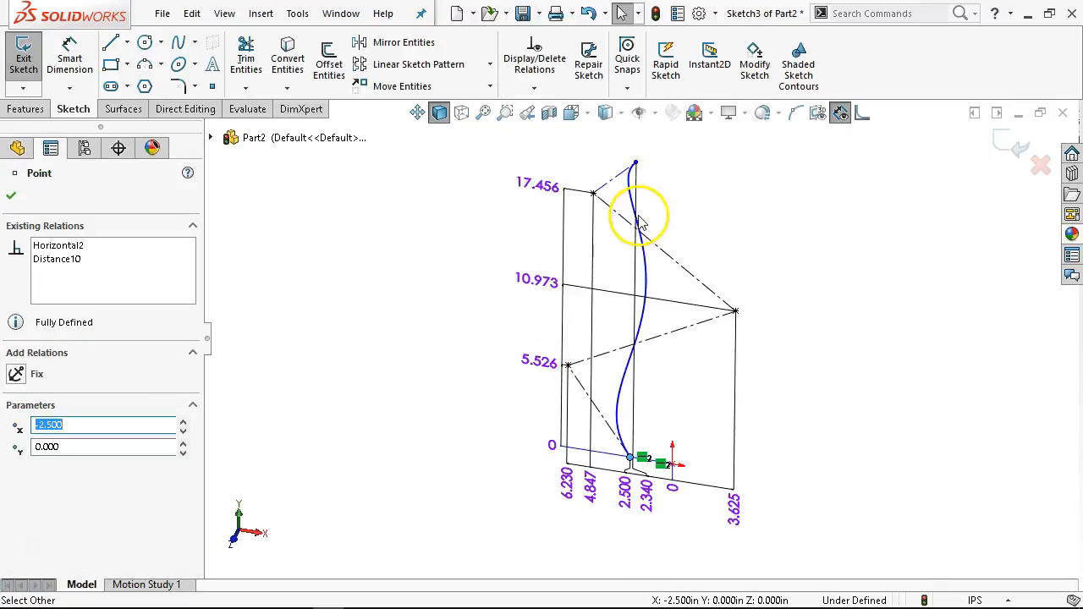
Add the curve's upper endpoint to the sketch's vertical ordinate dimensions and exit Sketch3
right_click(663, 194)
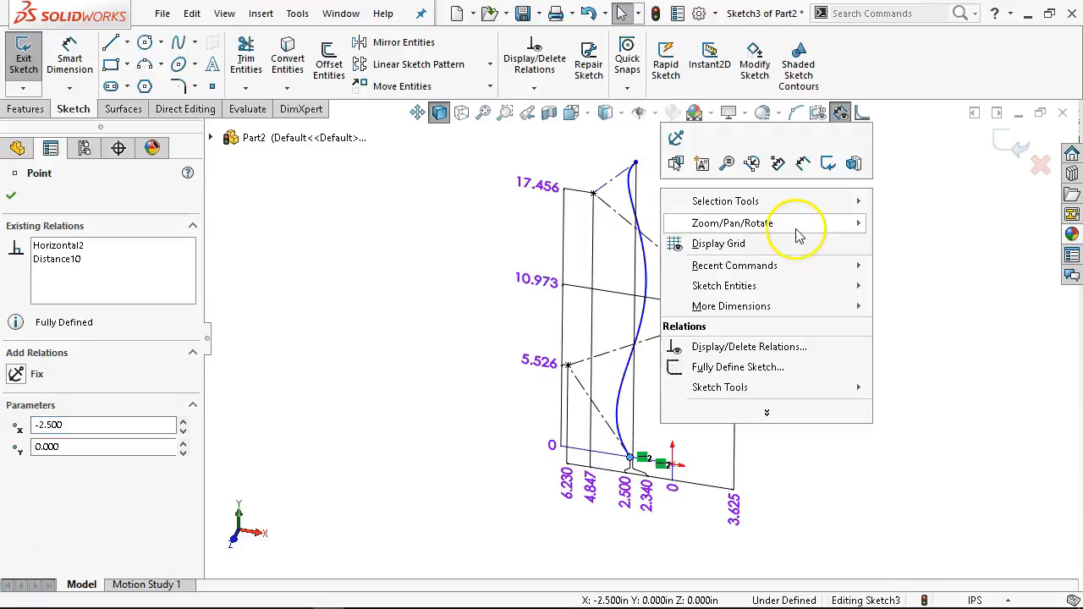
right_click(548, 186)
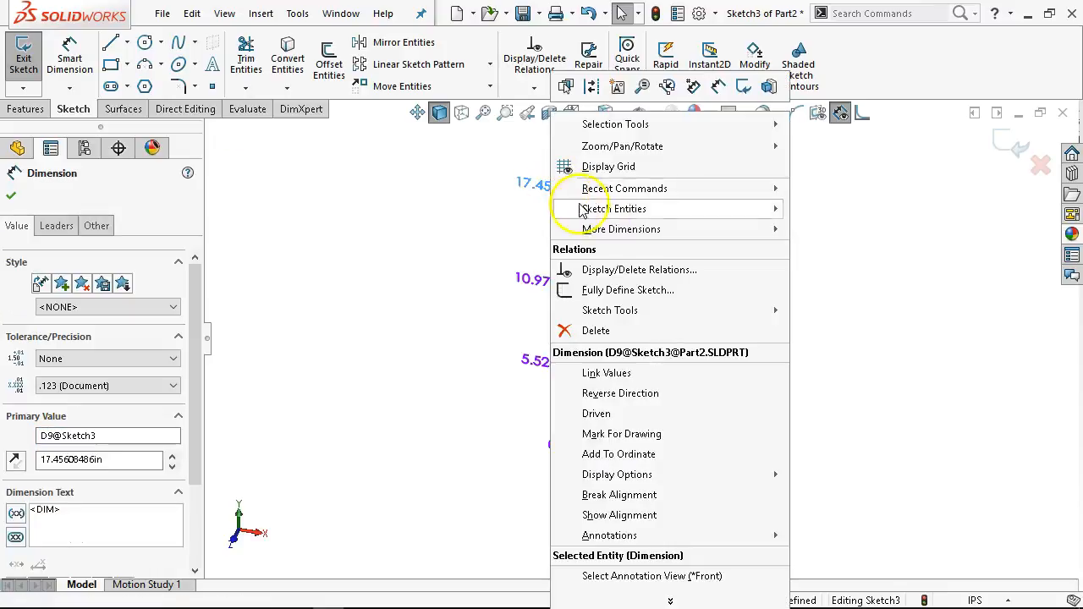
click(618, 454)
click(635, 162)
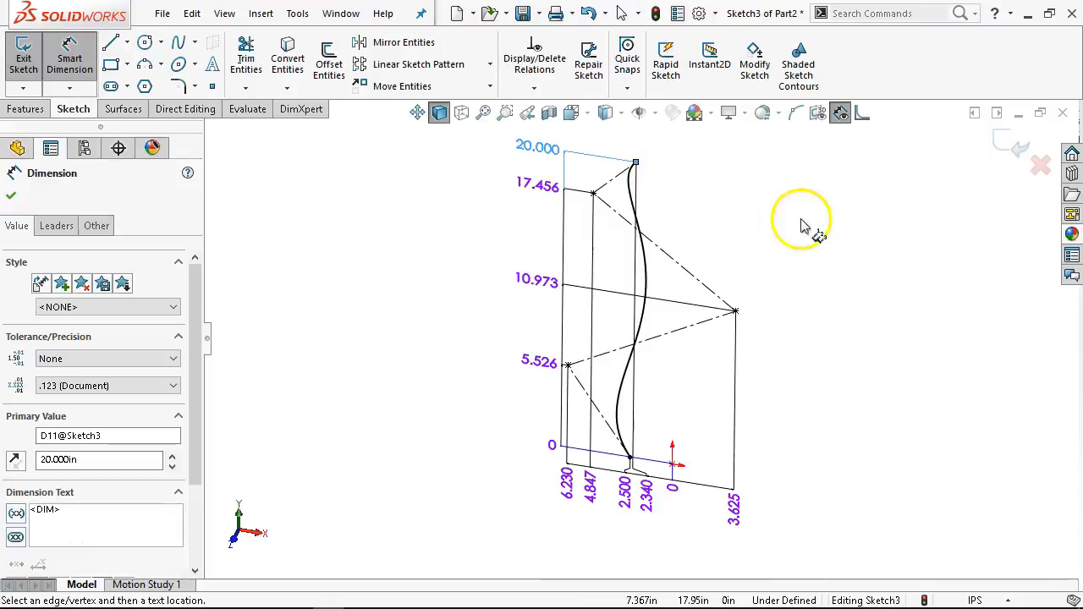
right_click(802, 227)
click(925, 269)
click(1007, 141)
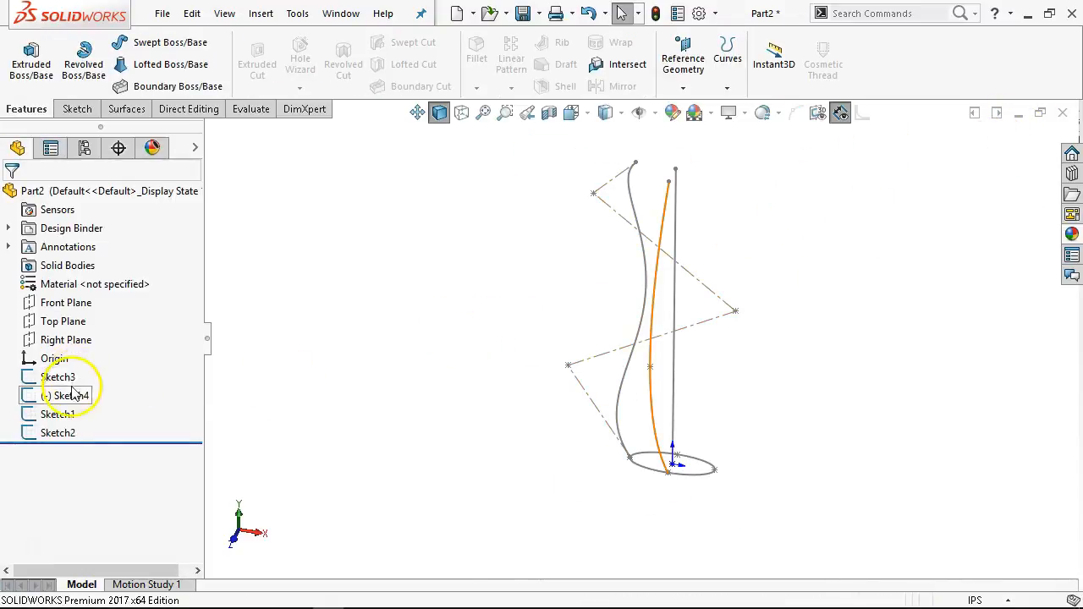
Open Sketch1 to examine how the path line is defined, and exit the sketch without changes
right_click(65, 413)
click(82, 245)
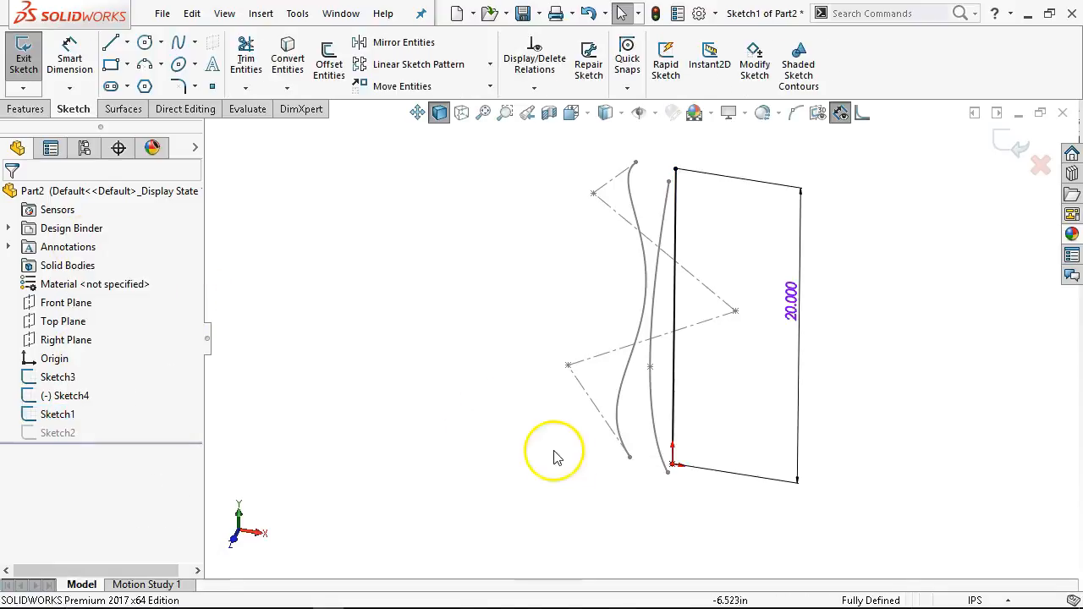
click(1008, 144)
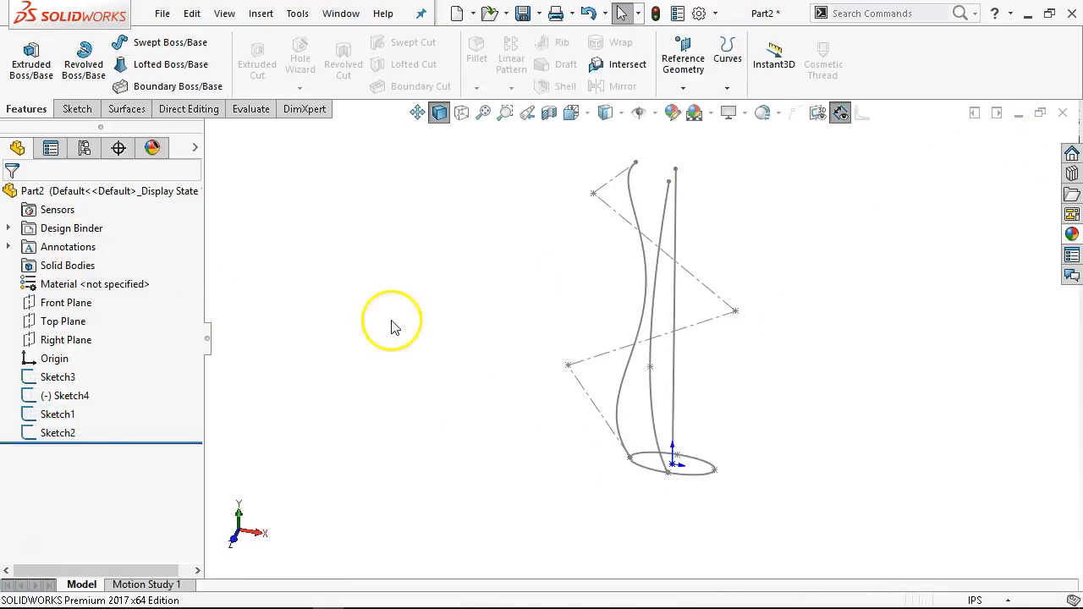
Edit Sketch2 and delete the ellipse's 5.000 major-axis dimension
right_click(60, 415)
right_click(61, 432)
right_click(61, 432)
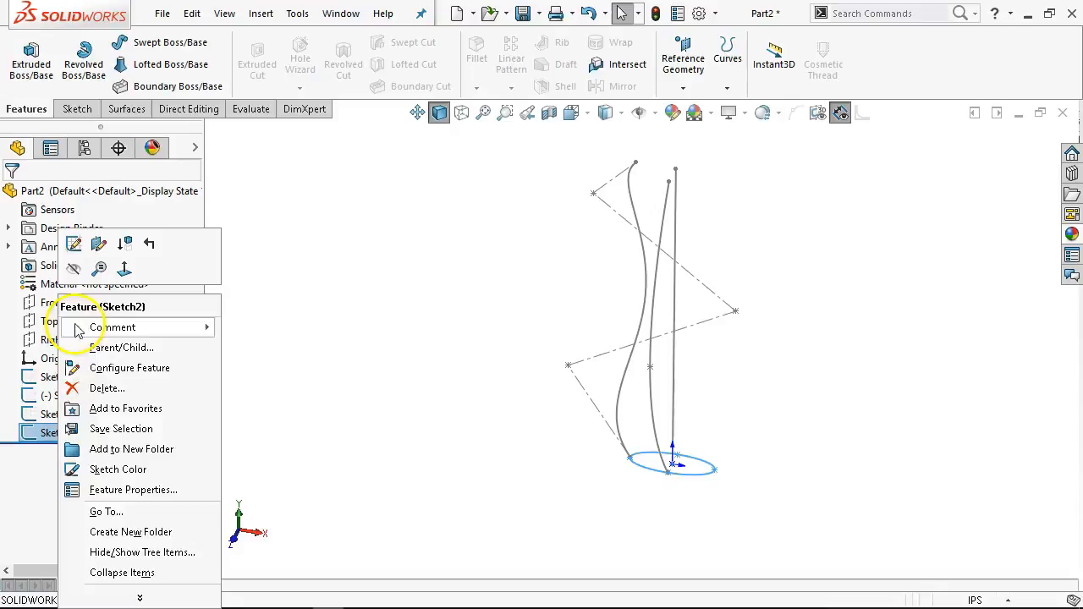
click(74, 243)
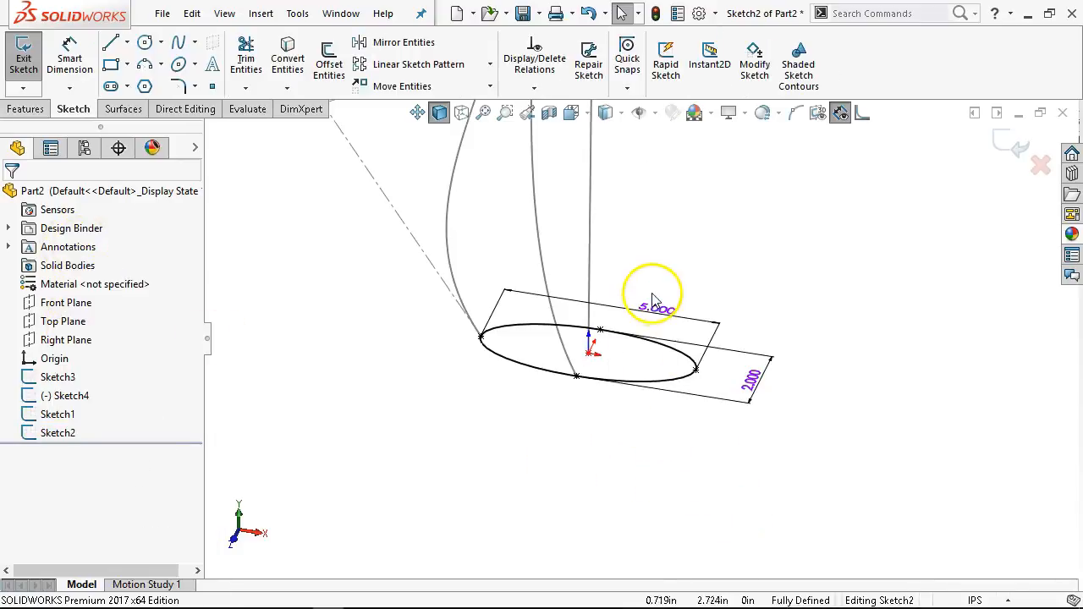
click(653, 306)
key(Delete)
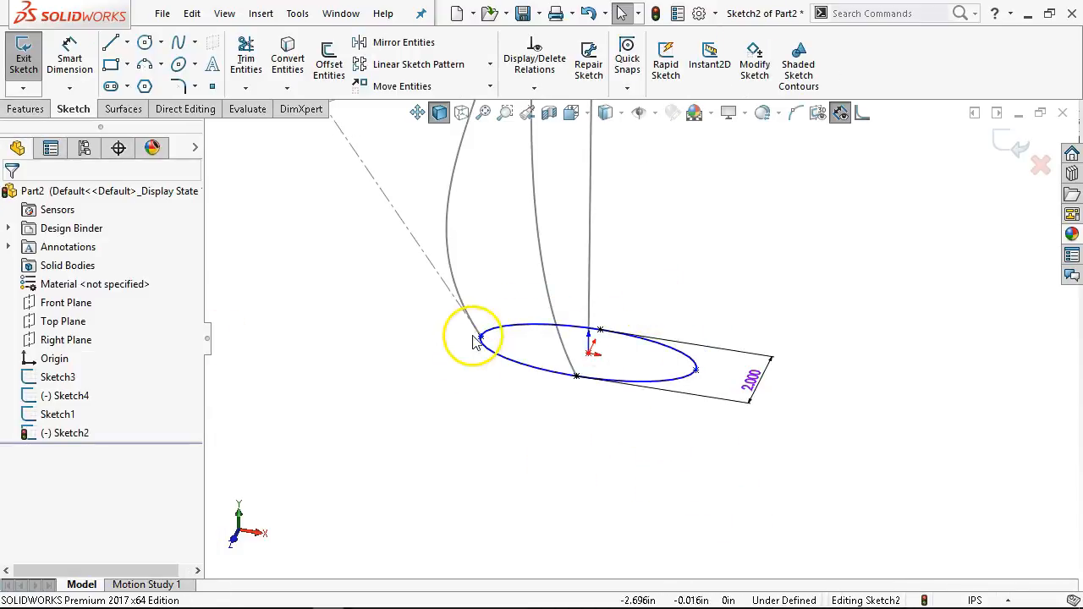
Make the ellipse's major-axis endpoint coincident with the lower endpoint of the Sketch3 curve and exit the sketch
mouse_move(482, 336)
mouse_down()
mouse_move(500, 341)
mouse_move(481, 337)
mouse_up()
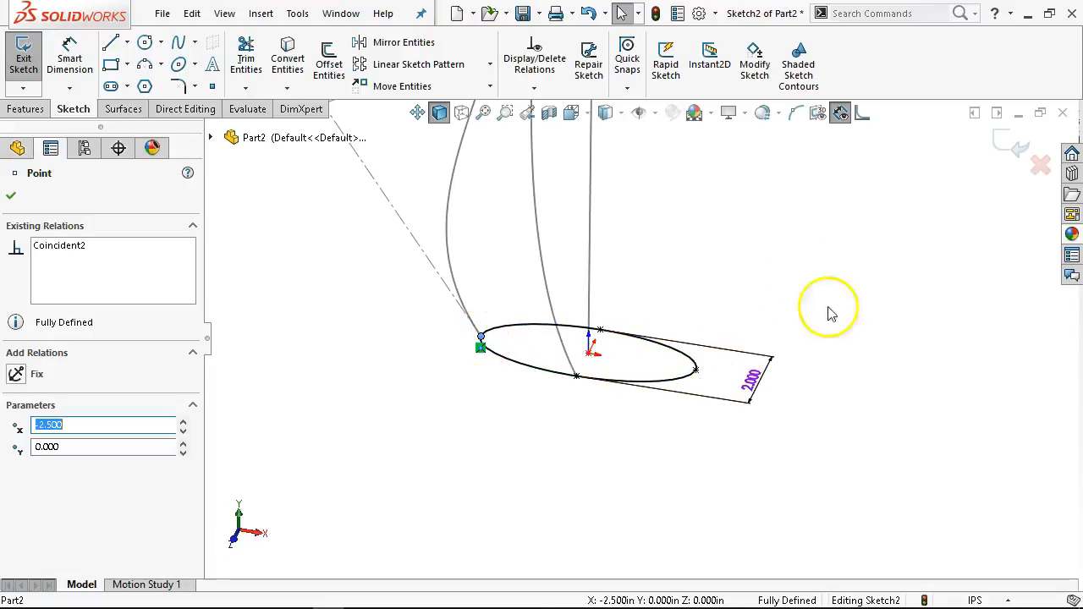
key(Escape)
click(998, 146)
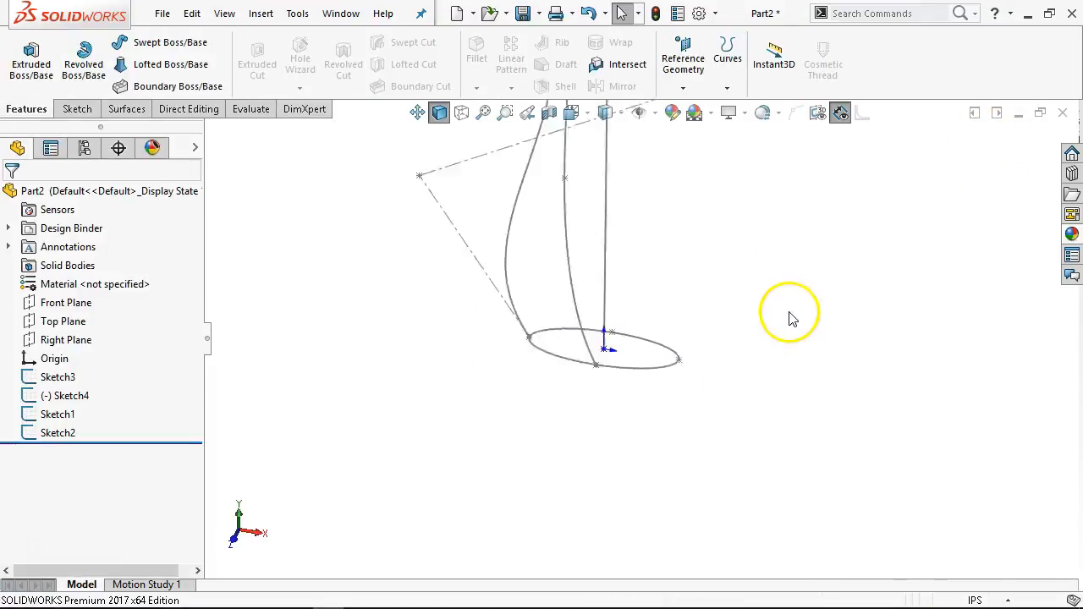
Create a swept boss with Sketch2 as the profile, Sketch1 as the path and Sketch3 as the only guide curve
mouse_move(684, 316)
middle_down()
mouse_move(689, 232)
mouse_move(664, 339)
middle_up()
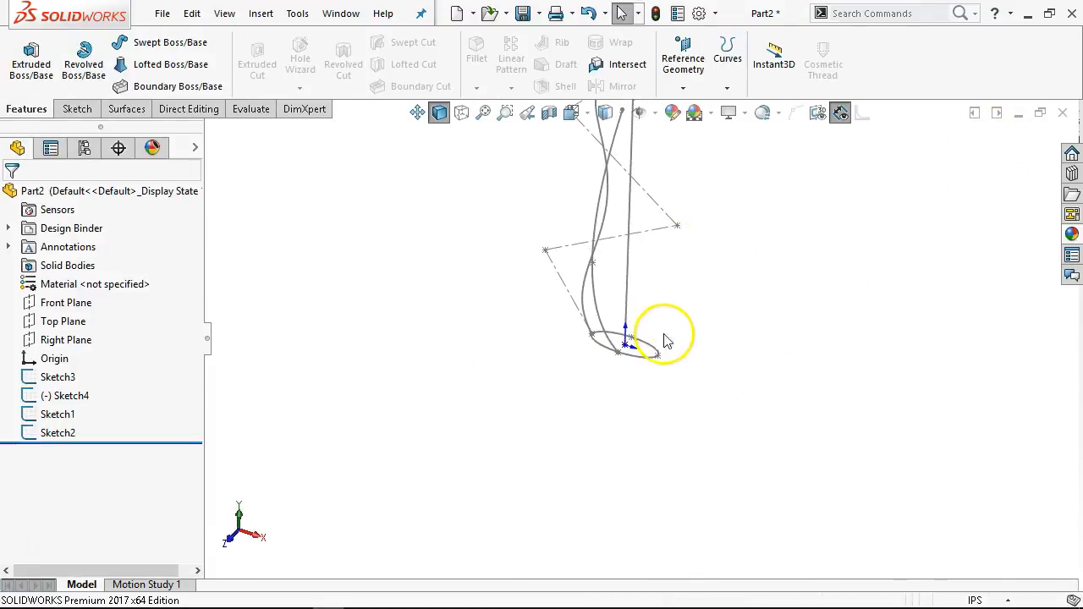
click(641, 355)
ctrl+click(631, 314)
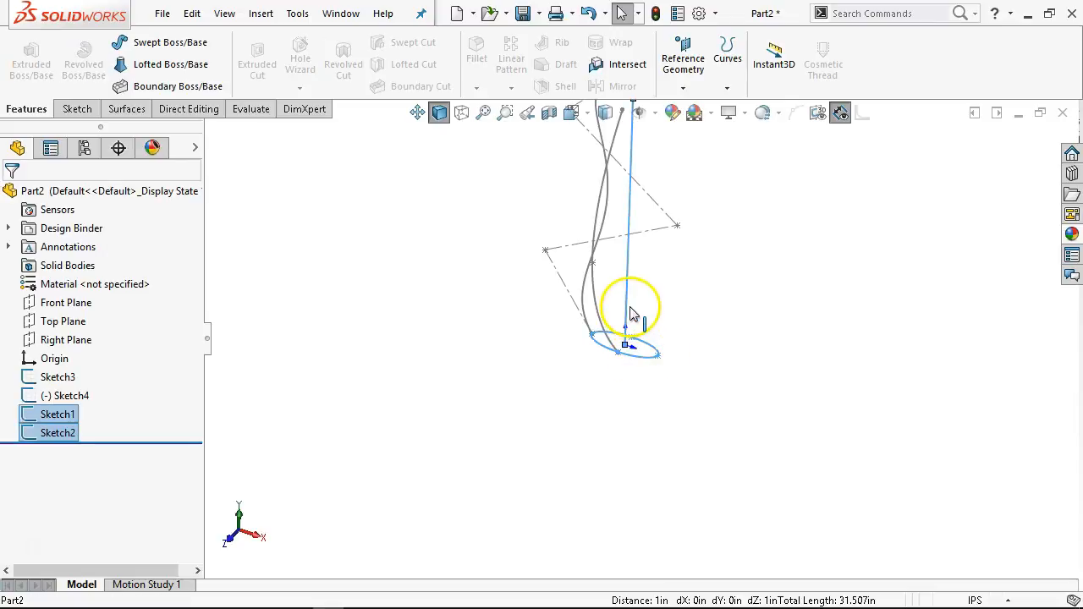
click(196, 42)
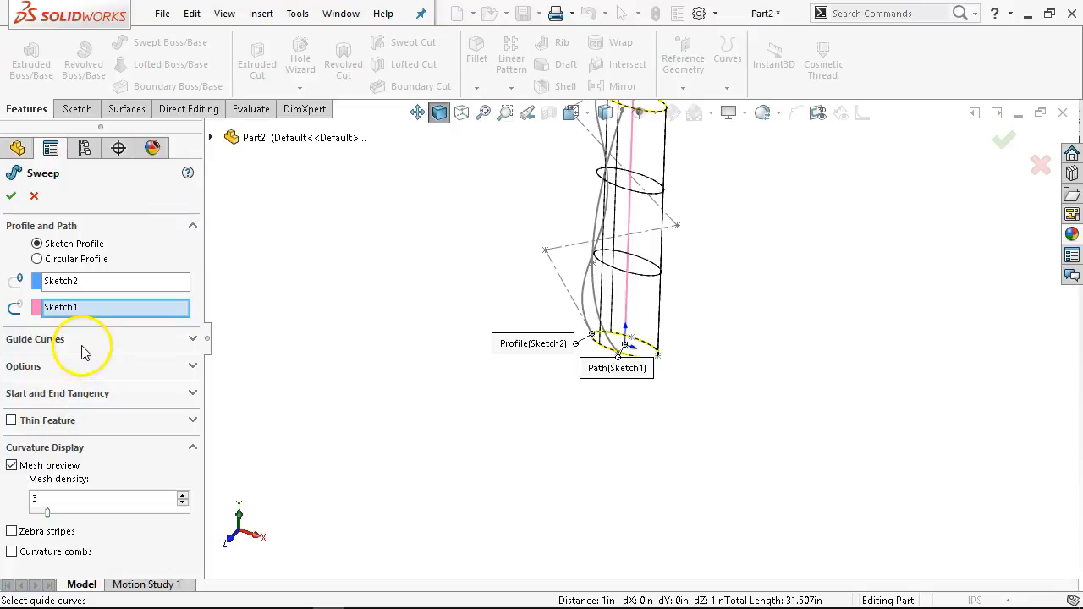
click(192, 340)
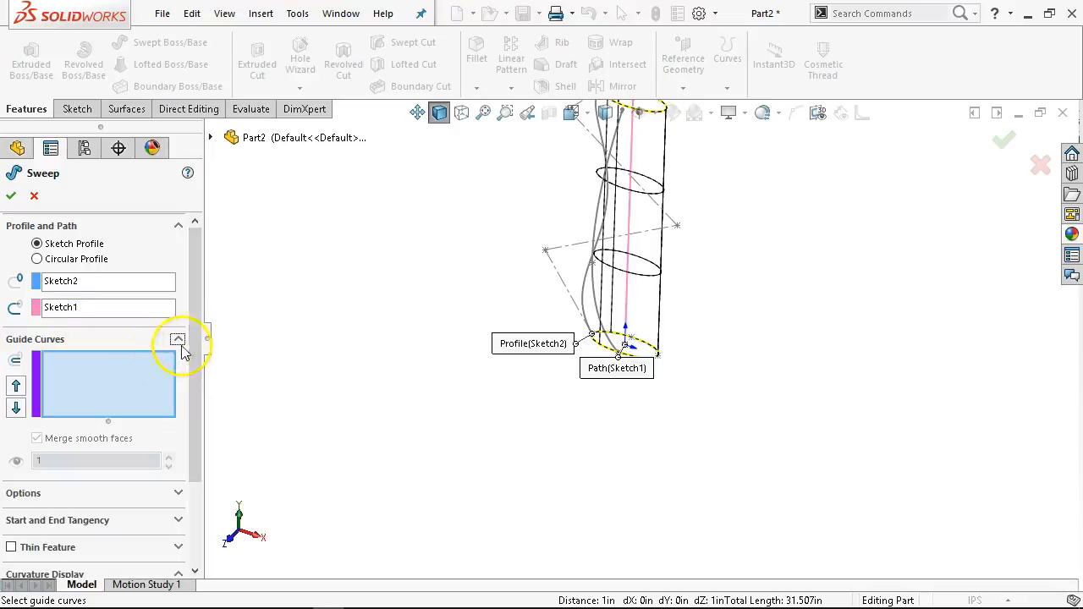
click(583, 290)
middle_drag(448, 435, 687, 208)
scroll(652, 242, down, 3)
middle_drag(652, 242, 640, 270)
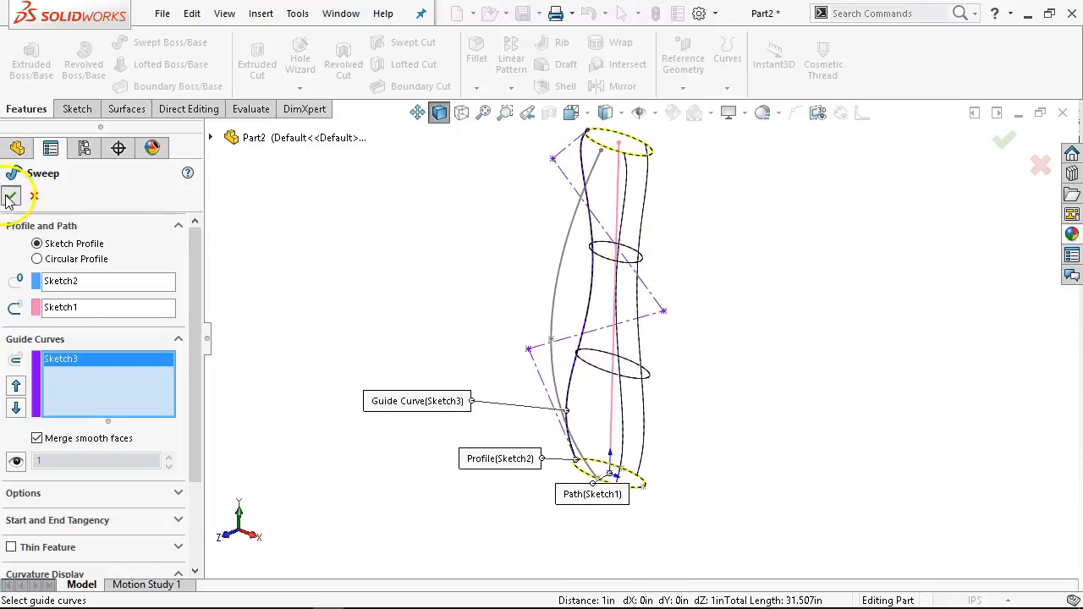
click(10, 198)
Examine the swept body from the side, front and oblique directions, and undo the sweep
middle_drag(448, 328, 394, 273)
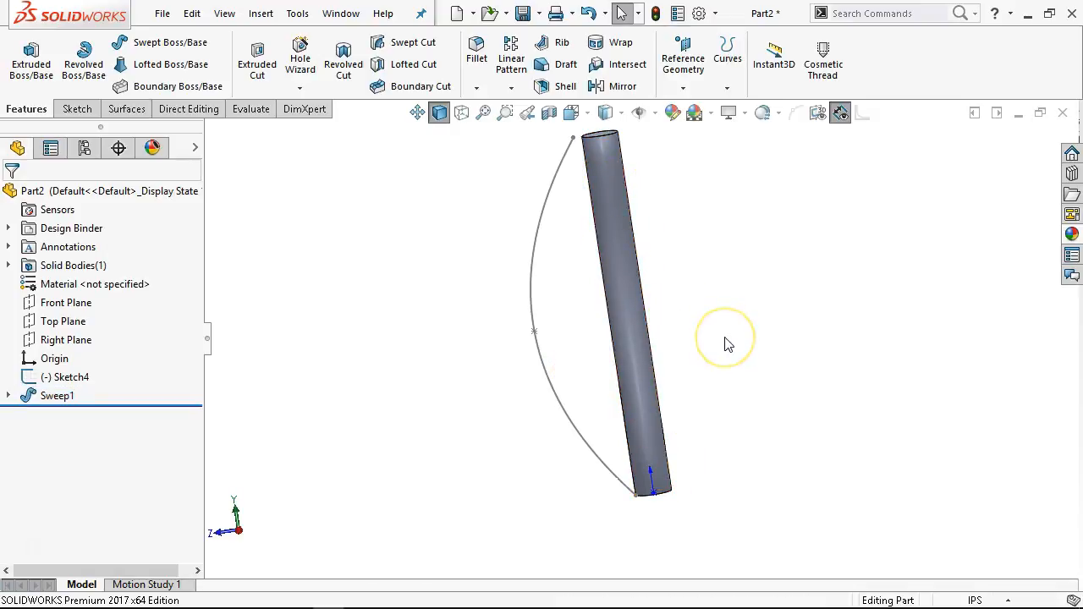
key(ctrl+3)
scroll(470, 302, down, 1)
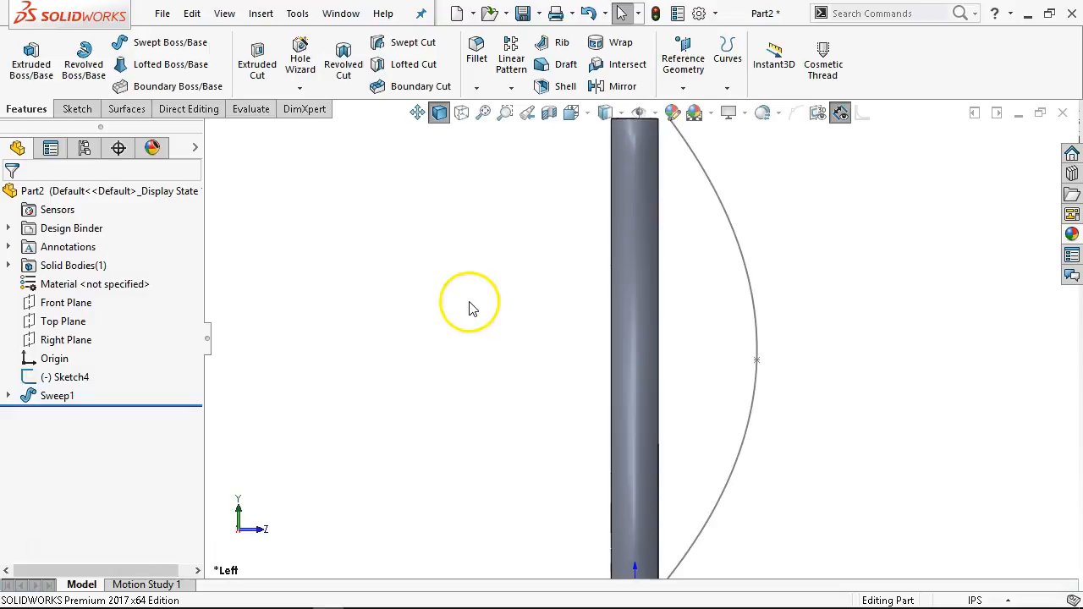
key(f)
key(ctrl+1)
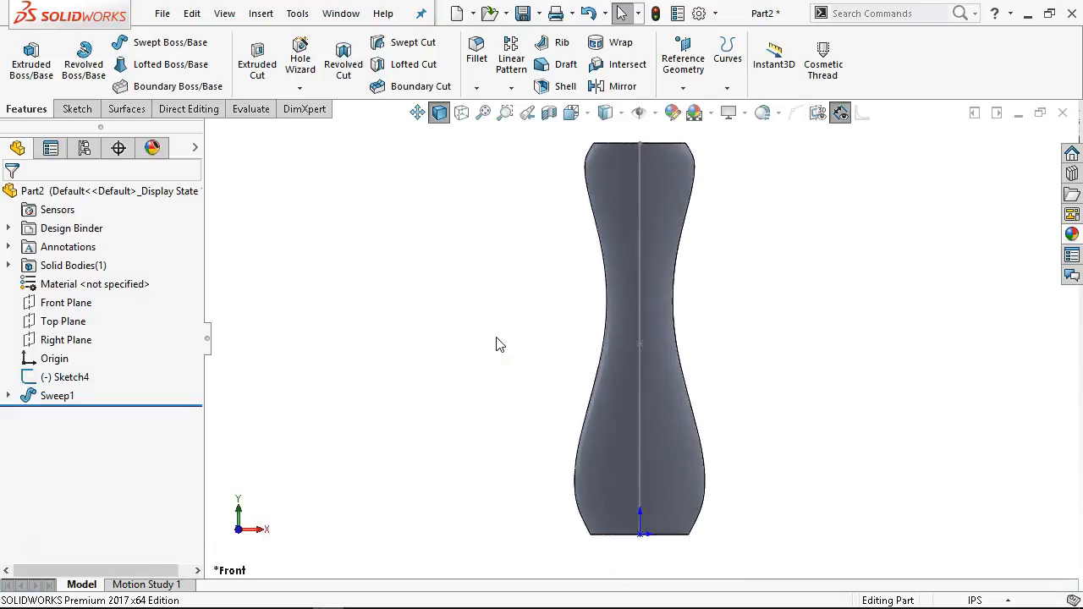
click(413, 300)
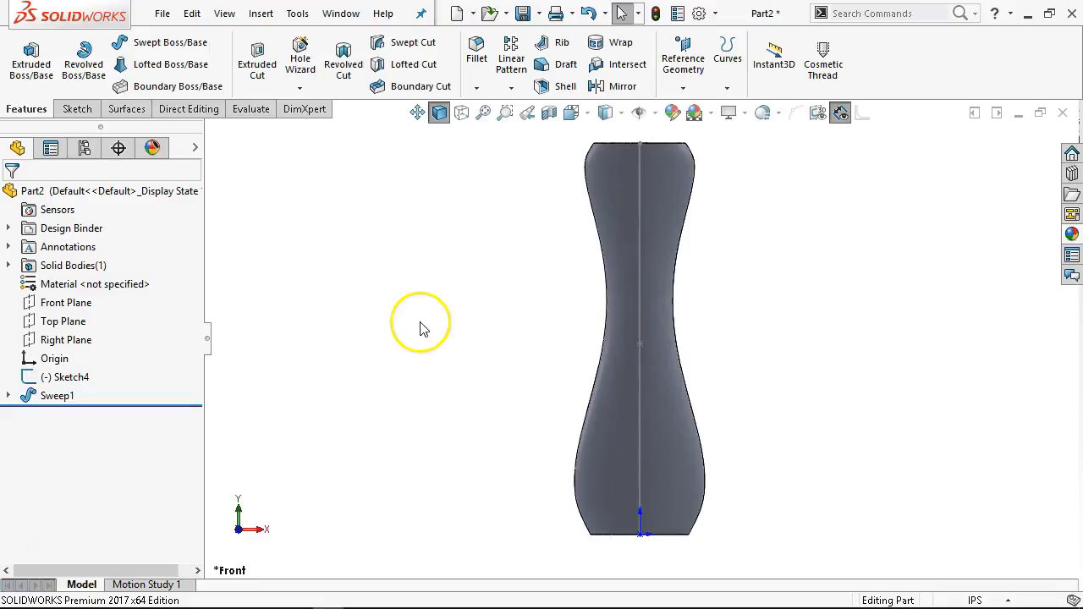
middle_drag(392, 320, 365, 455)
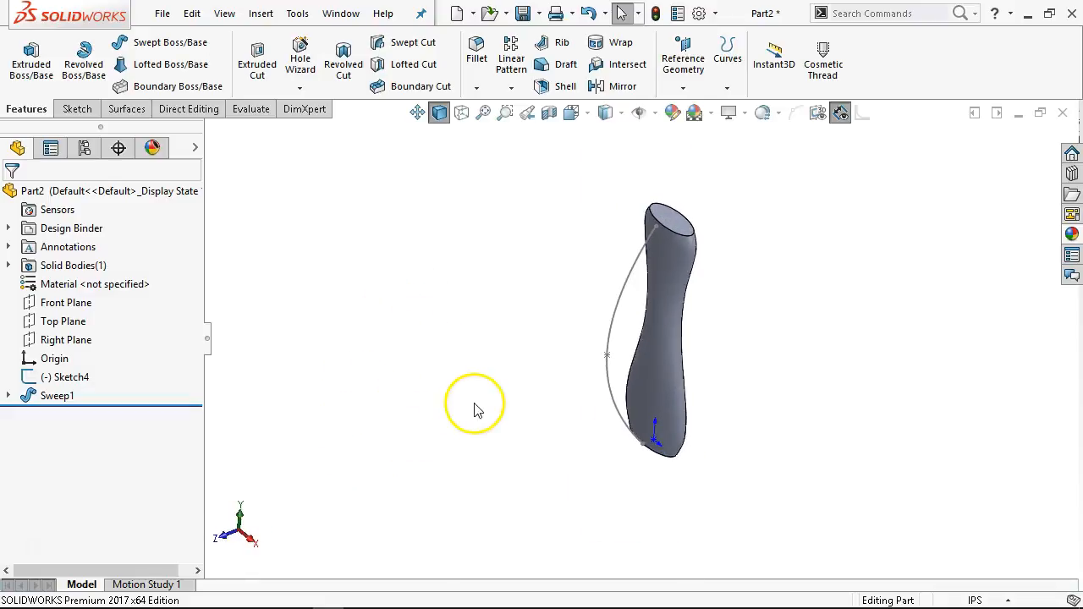
middle_drag(474, 410, 451, 362)
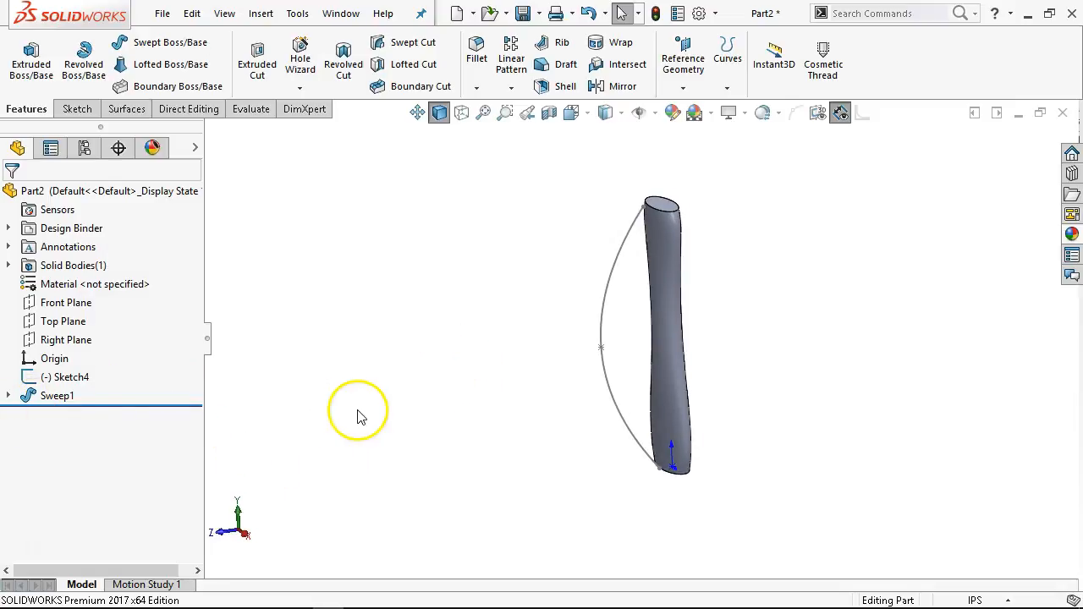
key(ctrl+z)
middle_drag(357, 415, 370, 415)
Edit Sketch4 and dimension the distance between the origin and the curve's lower endpoint
right_click(68, 401)
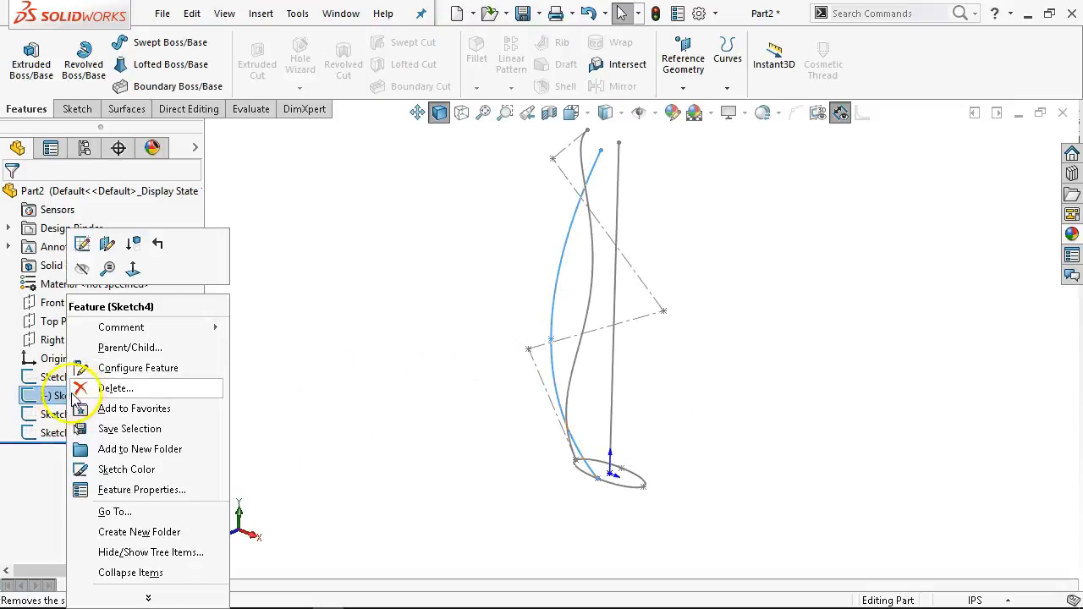
click(84, 245)
scroll(597, 483, down, 3)
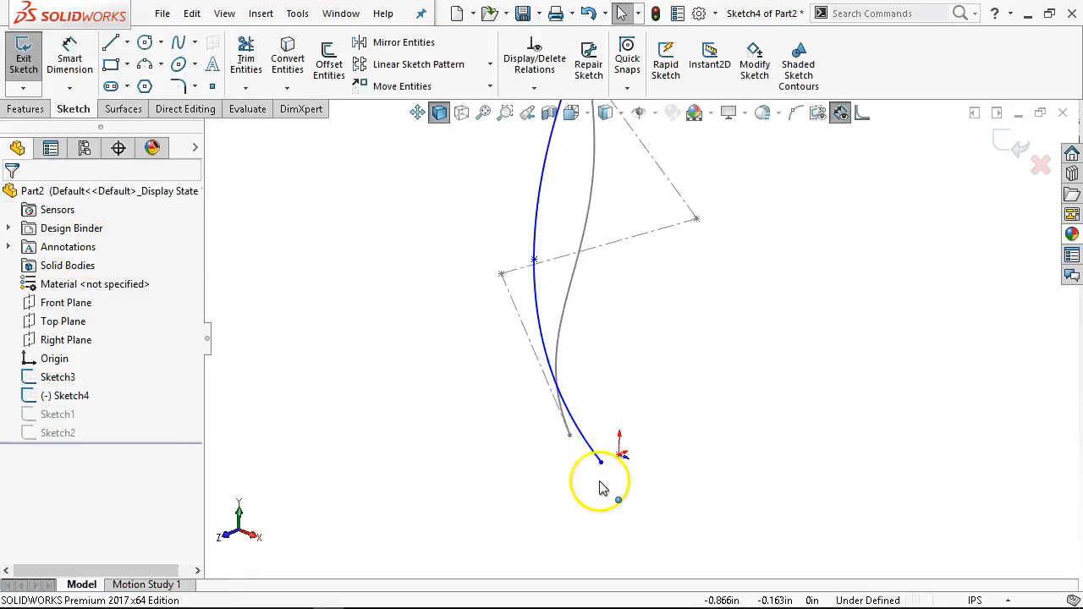
middle_drag(597, 483, 553, 452)
right_click(818, 366)
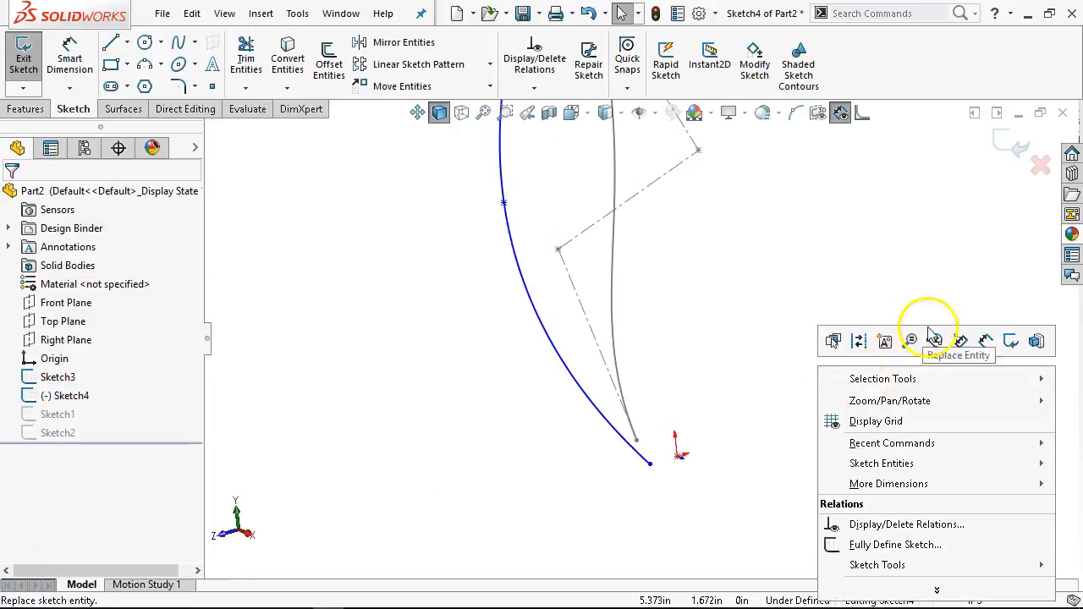
click(986, 340)
click(678, 457)
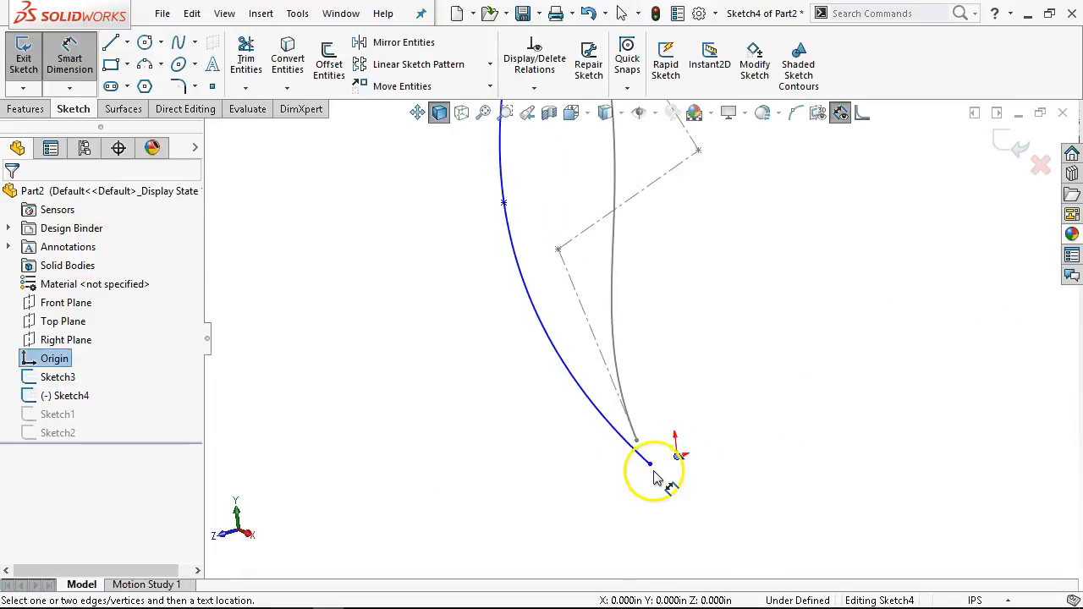
click(649, 464)
click(679, 506)
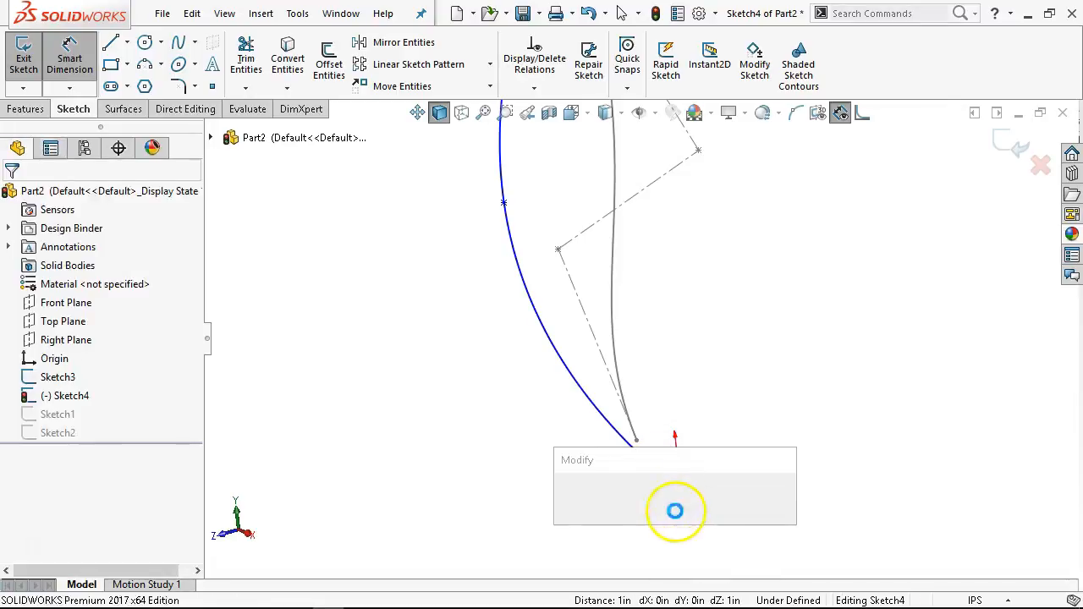
click(564, 498)
right_click(732, 387)
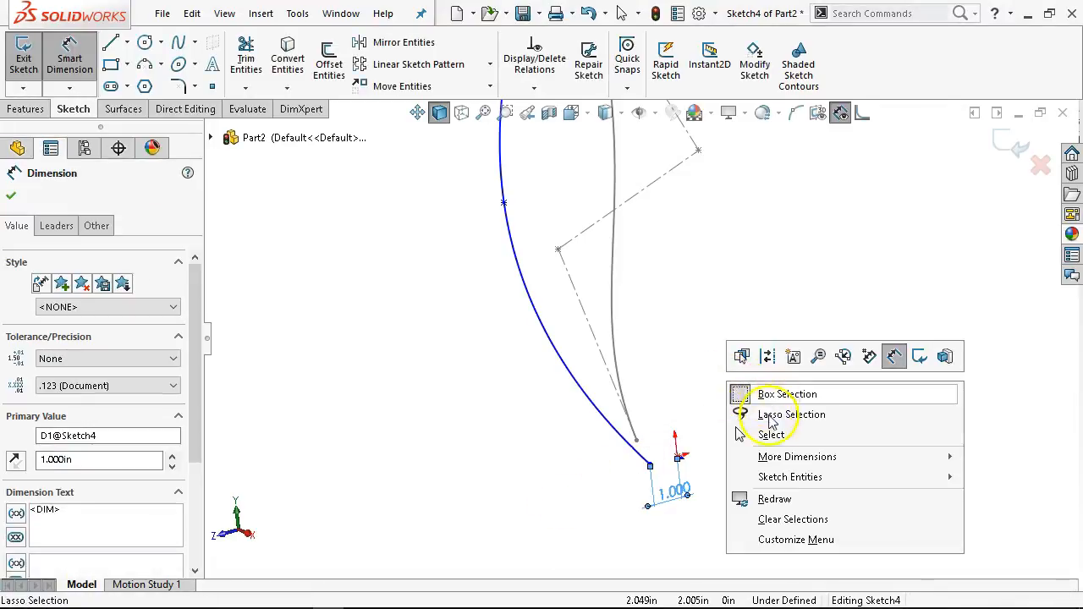
click(765, 433)
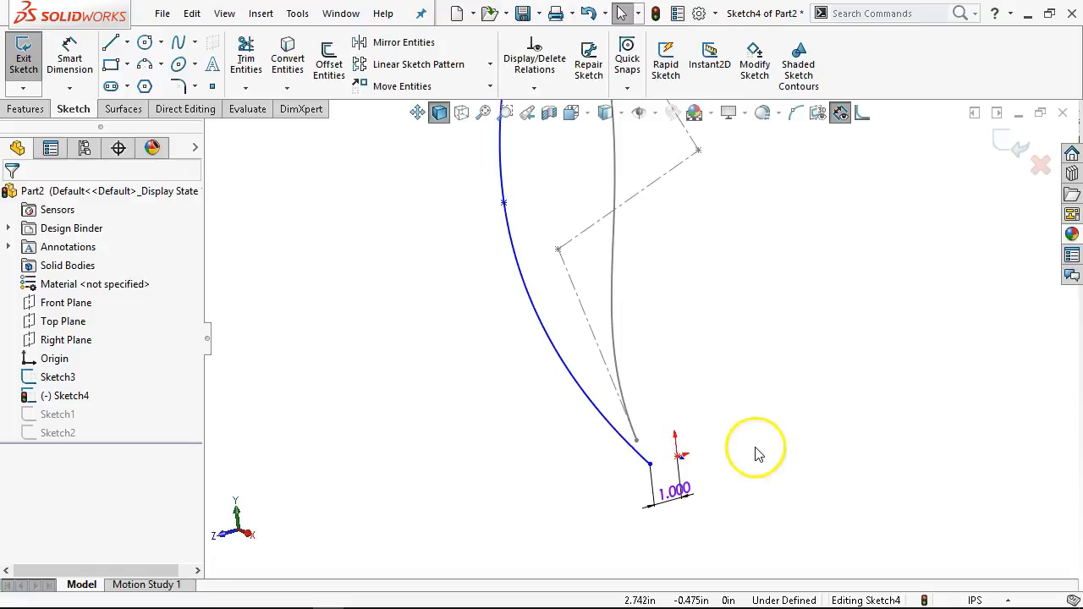
Add a horizontal relation between the curve's lower endpoint and the origin
click(649, 467)
ctrl+click(678, 457)
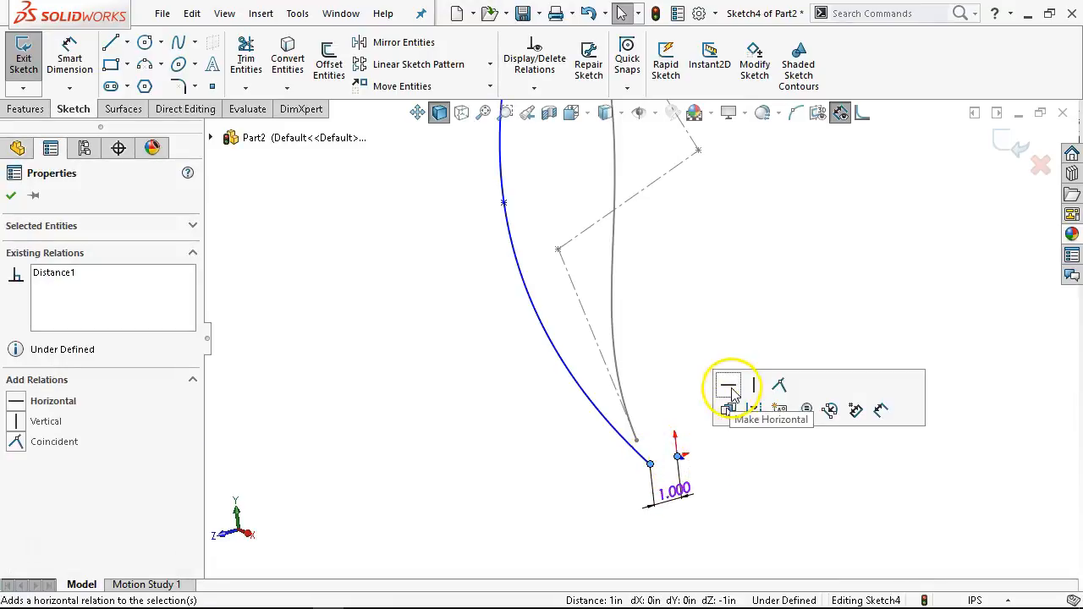
click(725, 385)
Dimension the vertical distance from the origin to the upper endpoint of the Sketch4 curve
scroll(662, 221, down, 2)
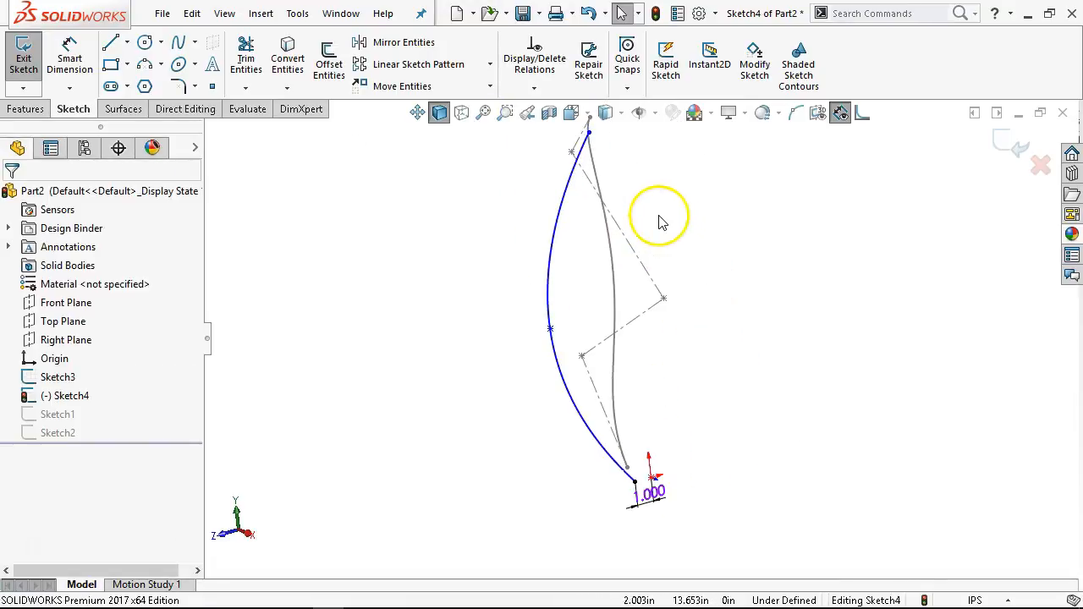
click(70, 57)
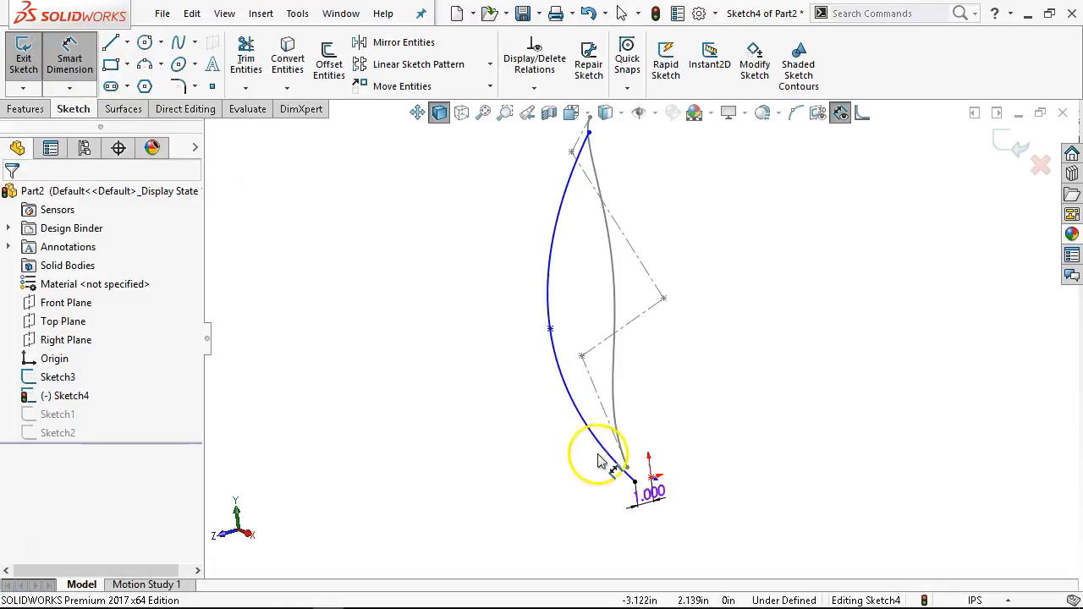
click(649, 478)
click(588, 133)
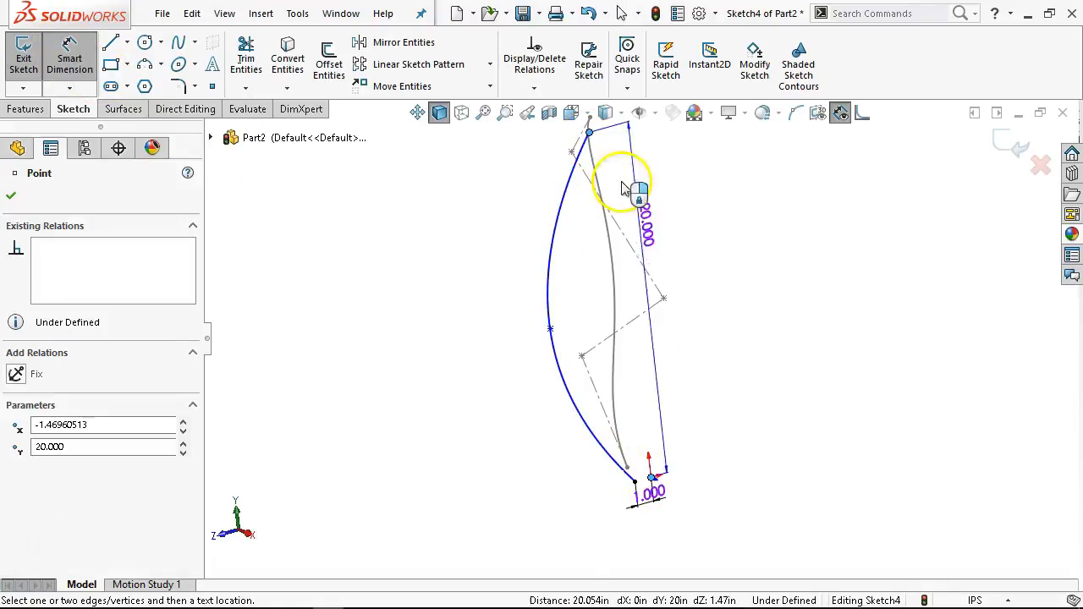
click(733, 336)
click(621, 327)
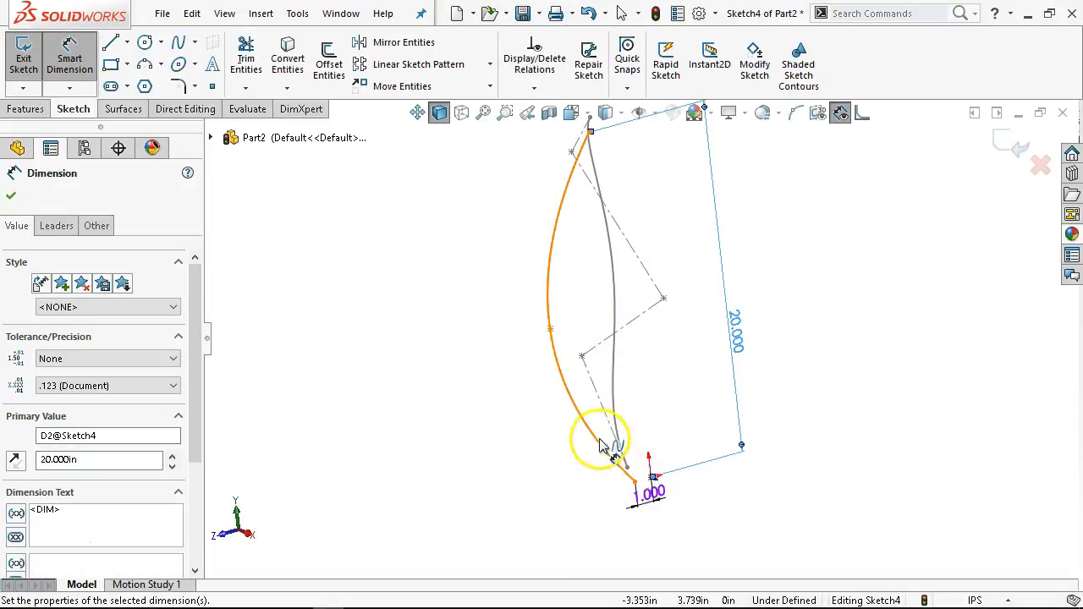
Dimension the vertical distance from the origin to the curve's middle spline point
click(551, 330)
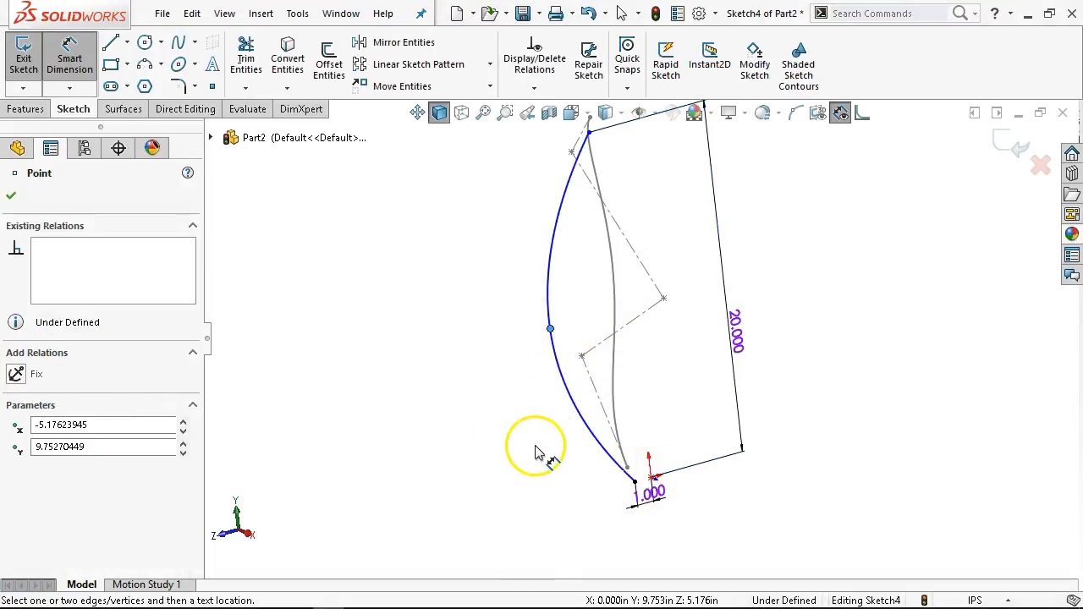
click(649, 478)
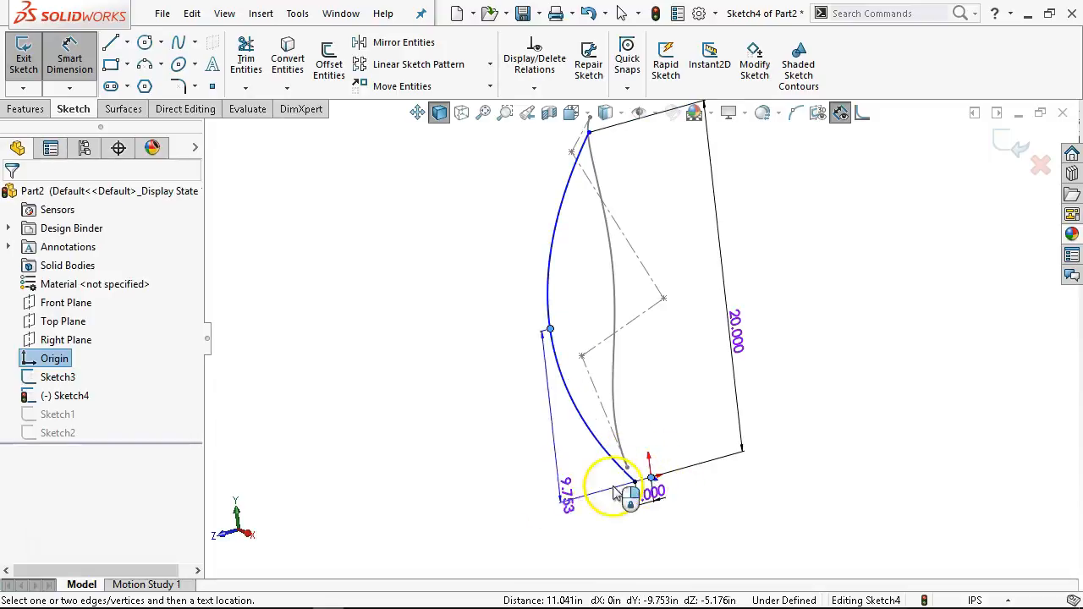
click(522, 463)
click(406, 456)
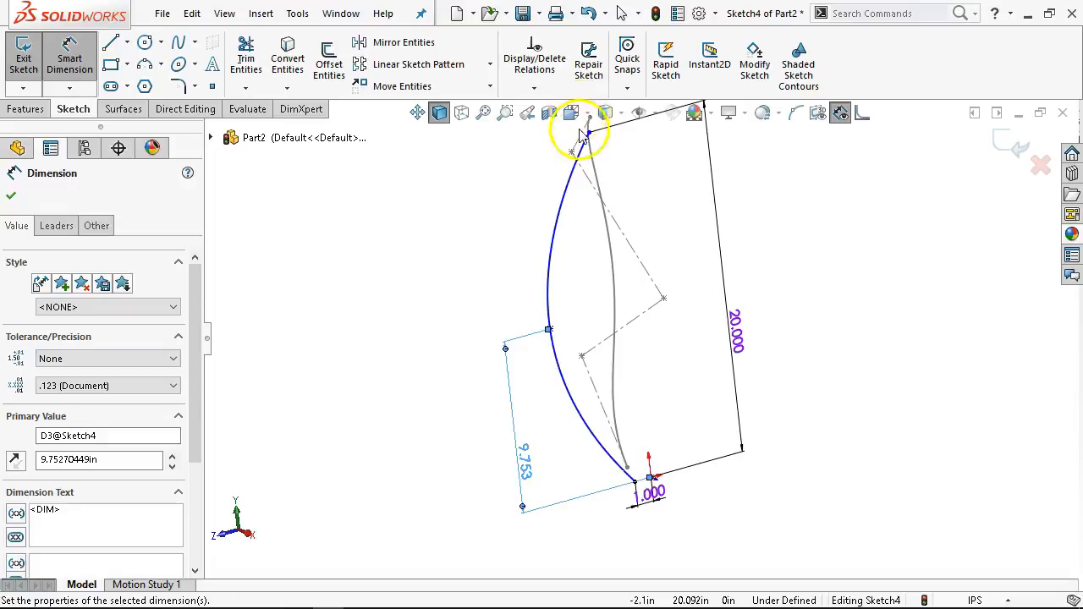
Dimension the horizontal distance from the origin to the upper endpoint of the Sketch4 curve as 1.5 in
click(583, 146)
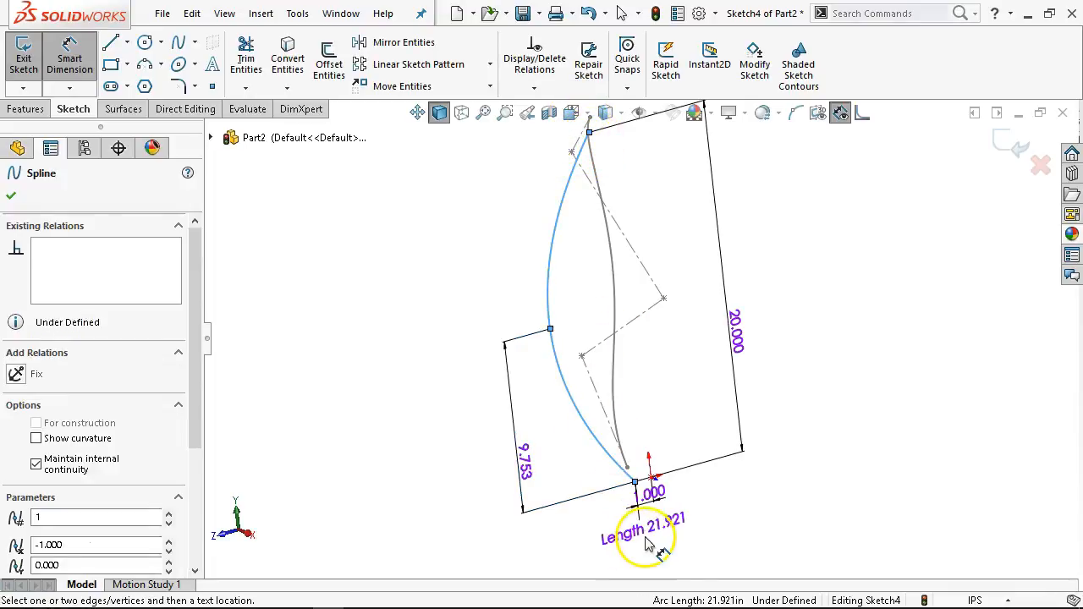
key(Escape)
mouse_move(684, 500)
middle_down()
mouse_move(699, 452)
mouse_move(653, 401)
mouse_move(652, 481)
middle_up()
scroll(648, 431, down, 3)
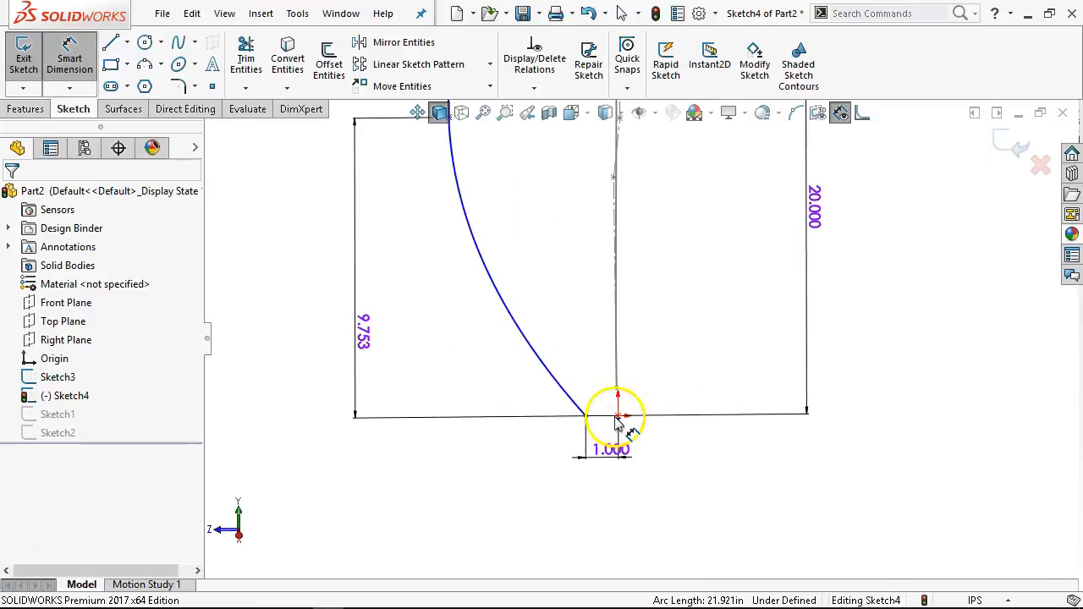
scroll(624, 414, down, 2)
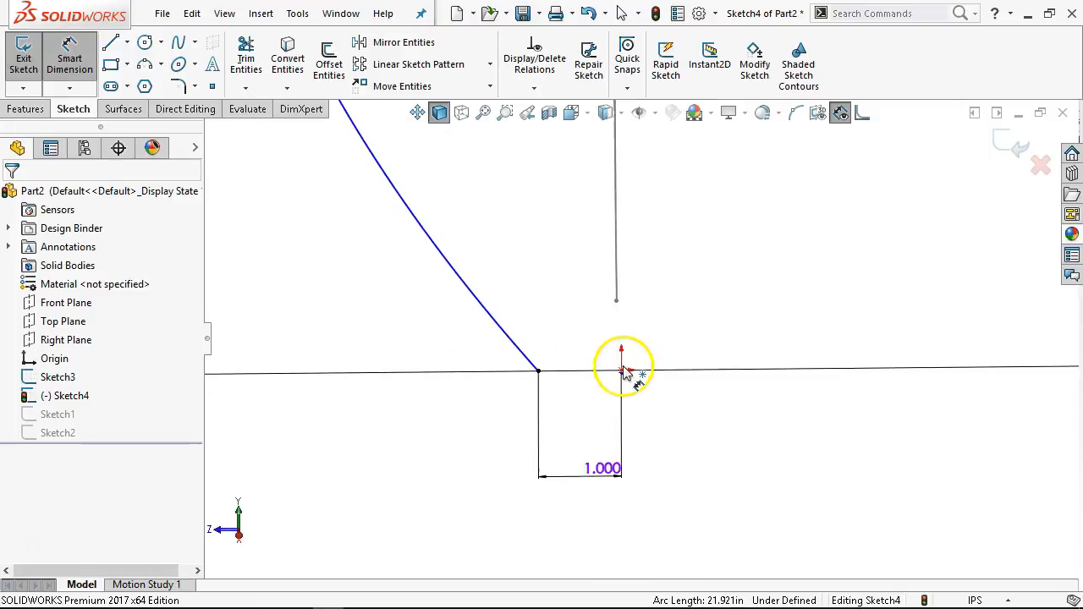
click(624, 372)
scroll(592, 212, up, 5)
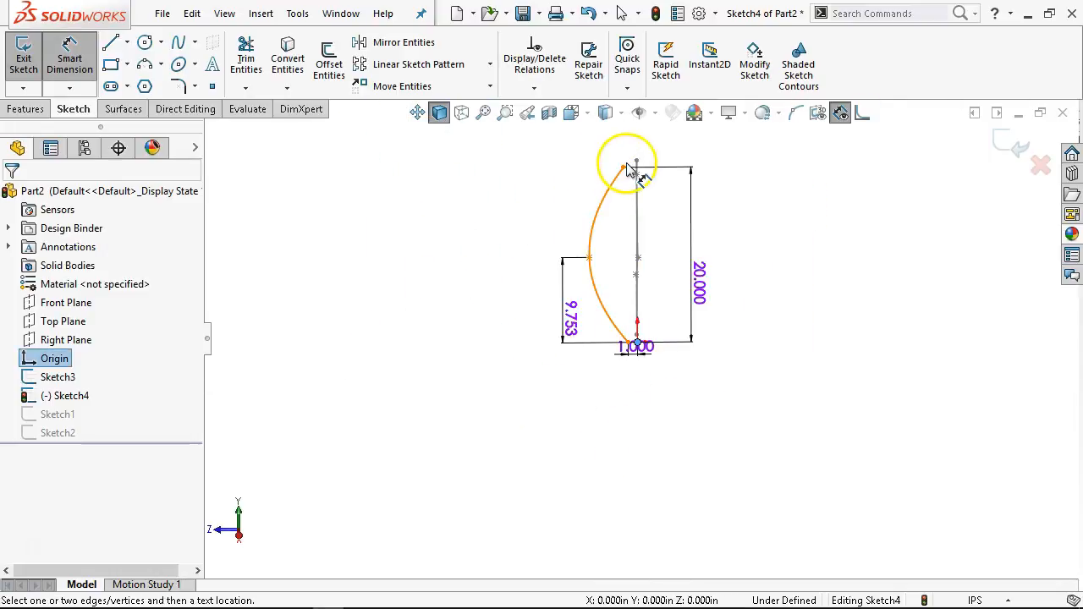
click(625, 168)
click(625, 140)
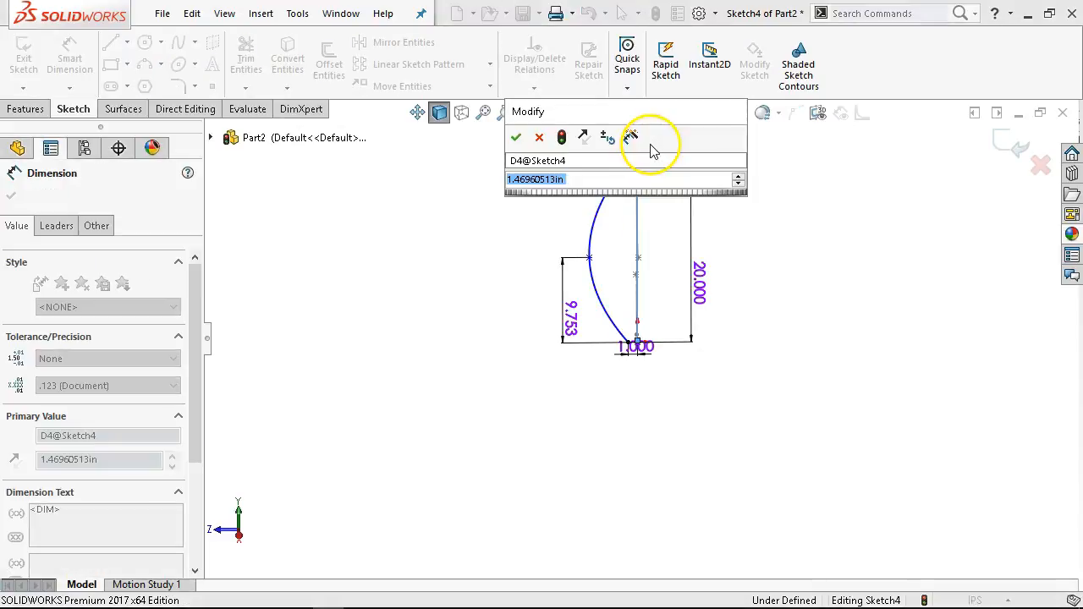
text(1.)
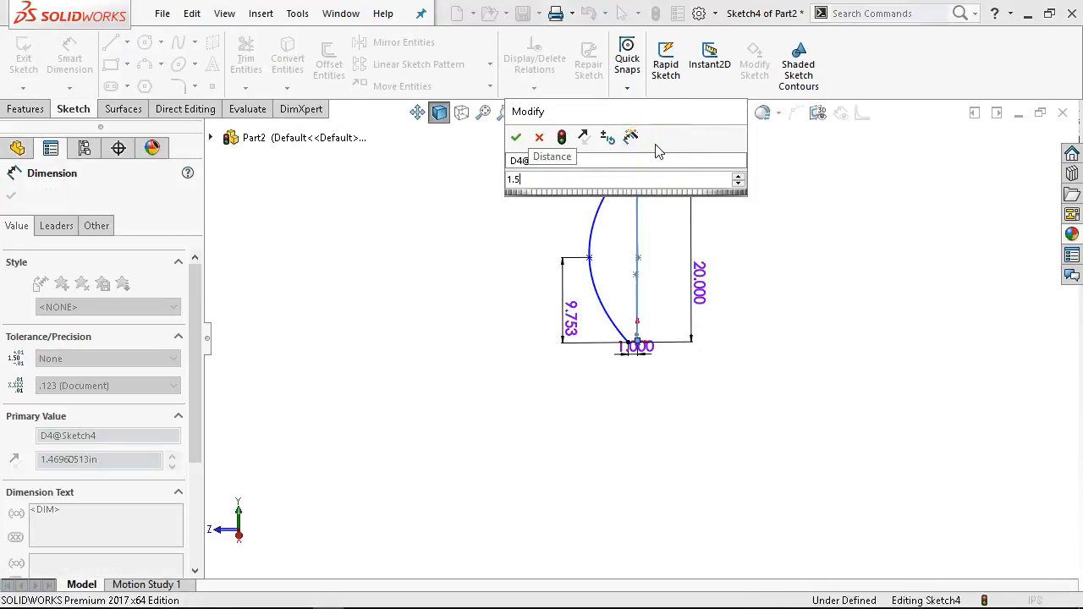
text(5)
key(Return)
Dimension the horizontal distance from the origin to the curve's middle spline point, then exit Sketch4
scroll(611, 331, down, 3)
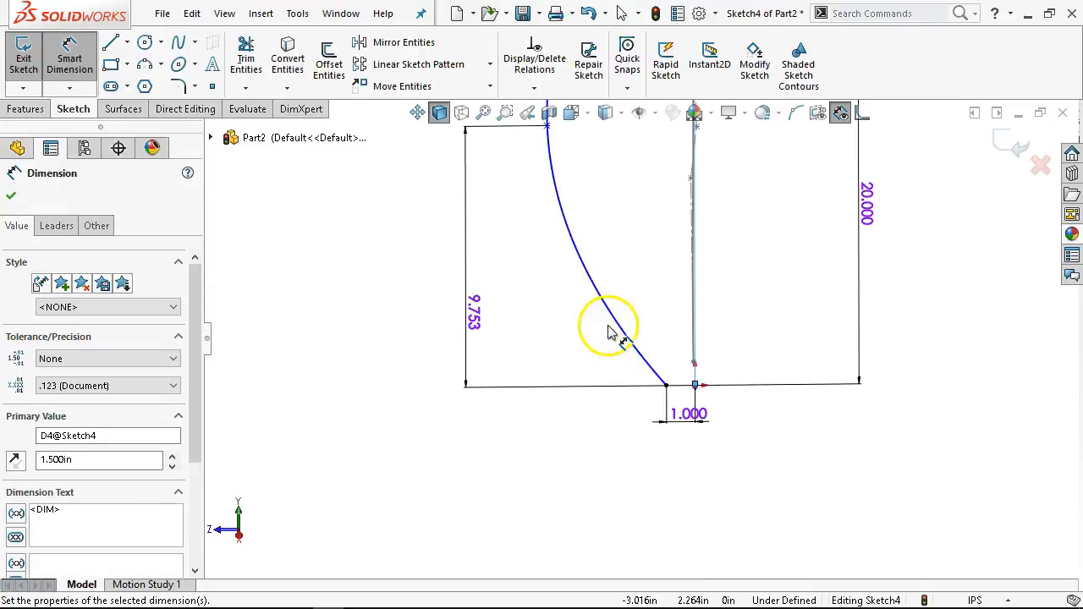
scroll(687, 392, down, 2)
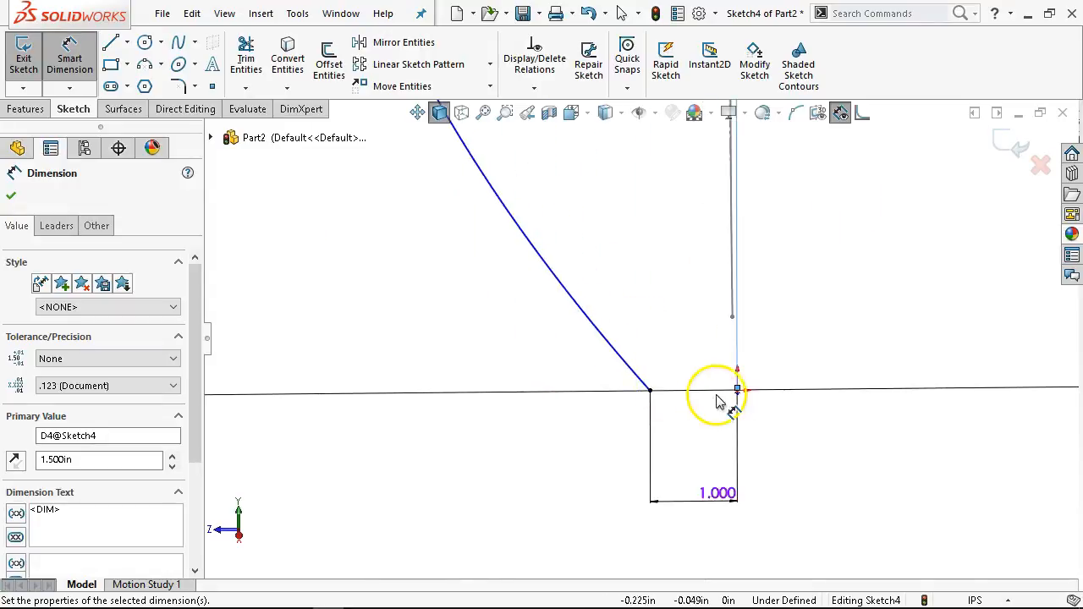
key(Escape)
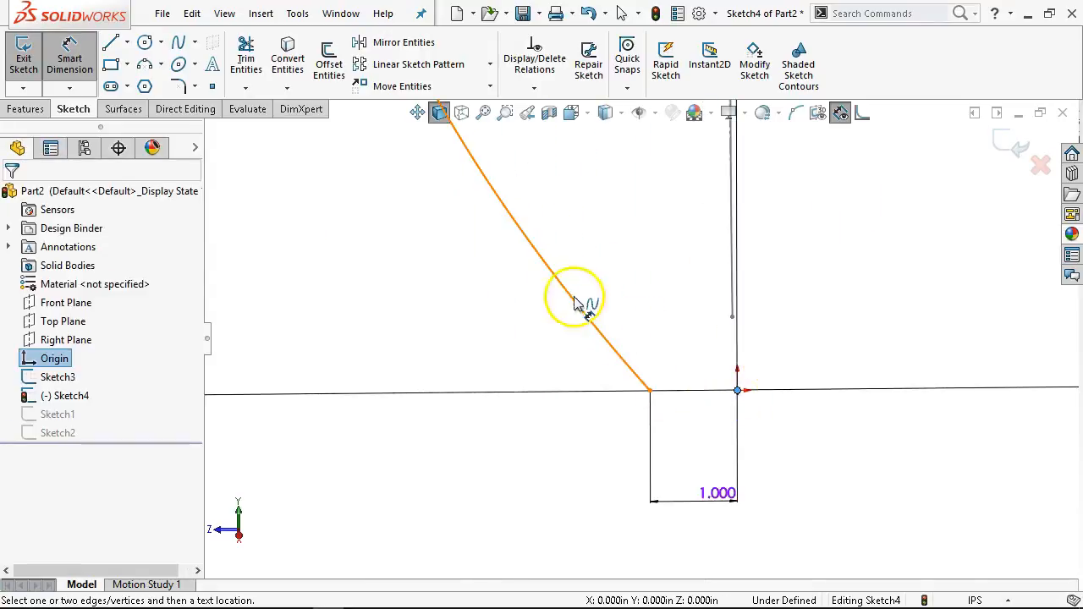
scroll(559, 253, up, 5)
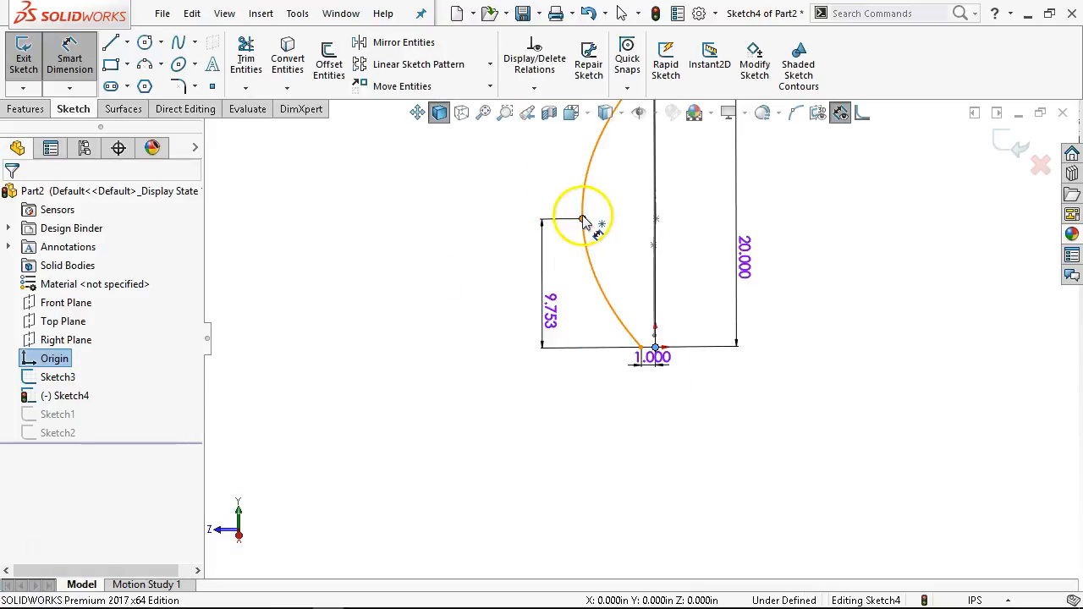
click(582, 220)
click(609, 391)
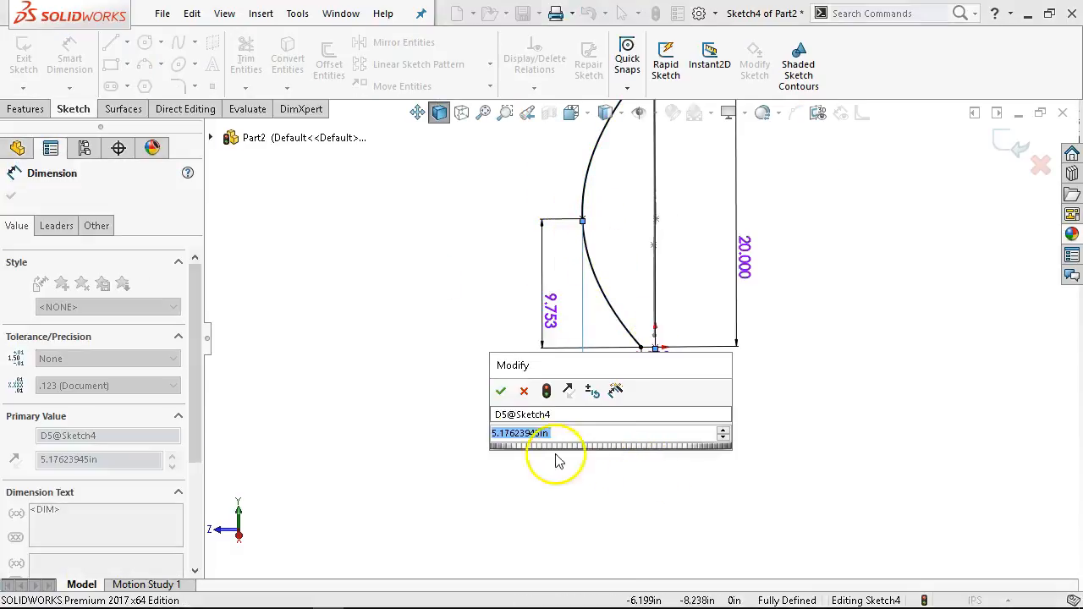
click(500, 390)
right_click(416, 273)
click(496, 329)
mouse_move(571, 334)
middle_down()
mouse_move(682, 270)
mouse_move(719, 304)
mouse_move(846, 254)
mouse_move(1047, 211)
middle_up()
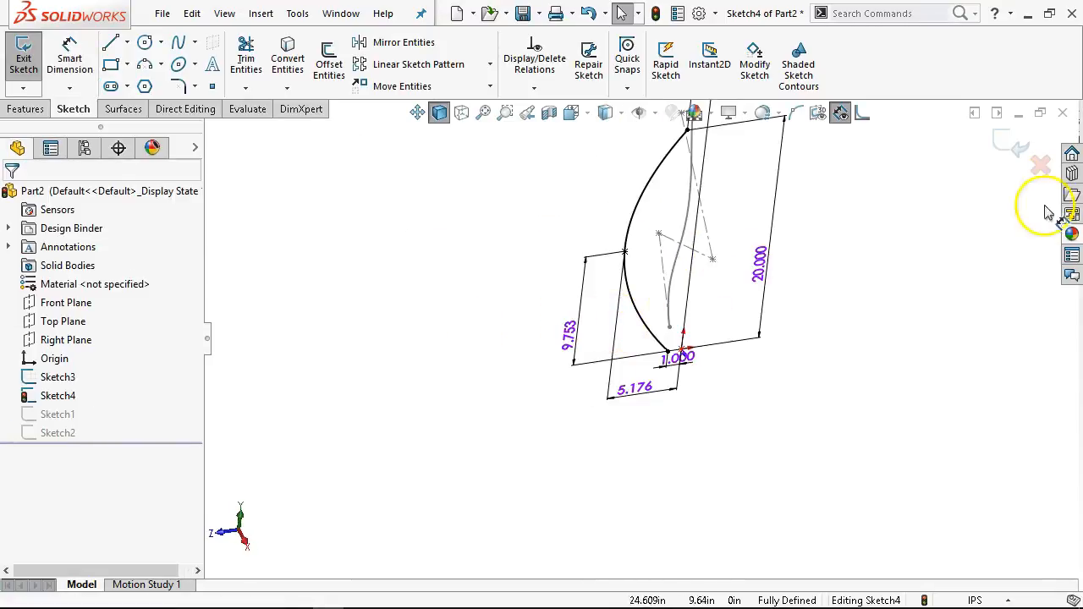
click(1019, 143)
Edit Sketch2 and delete the ellipse's 2.000 dimension
mouse_move(822, 350)
middle_down()
mouse_move(798, 307)
mouse_move(852, 237)
mouse_move(816, 317)
middle_up()
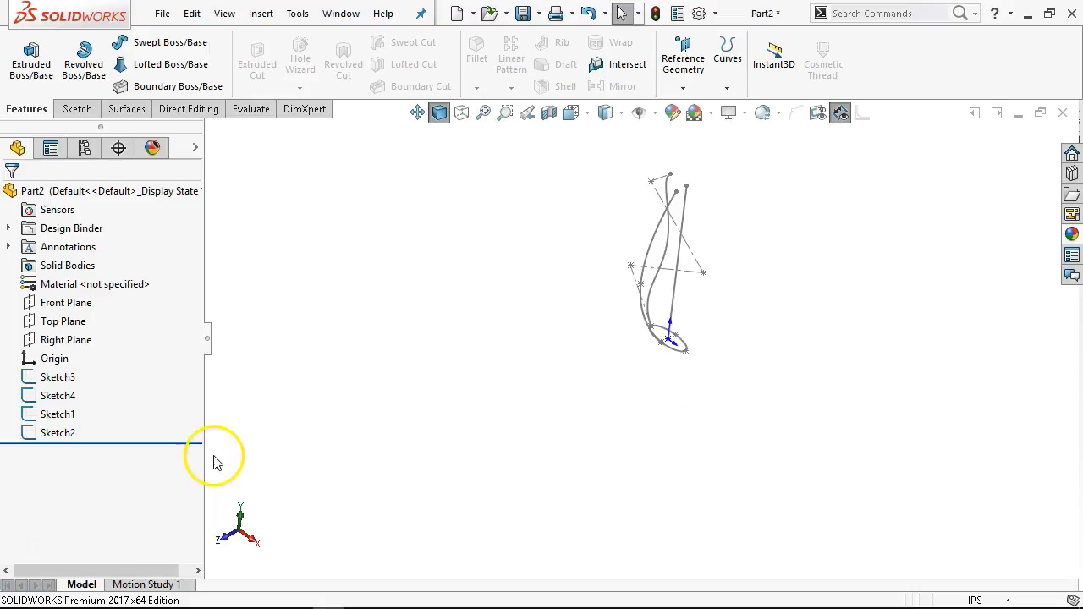
right_click(31, 417)
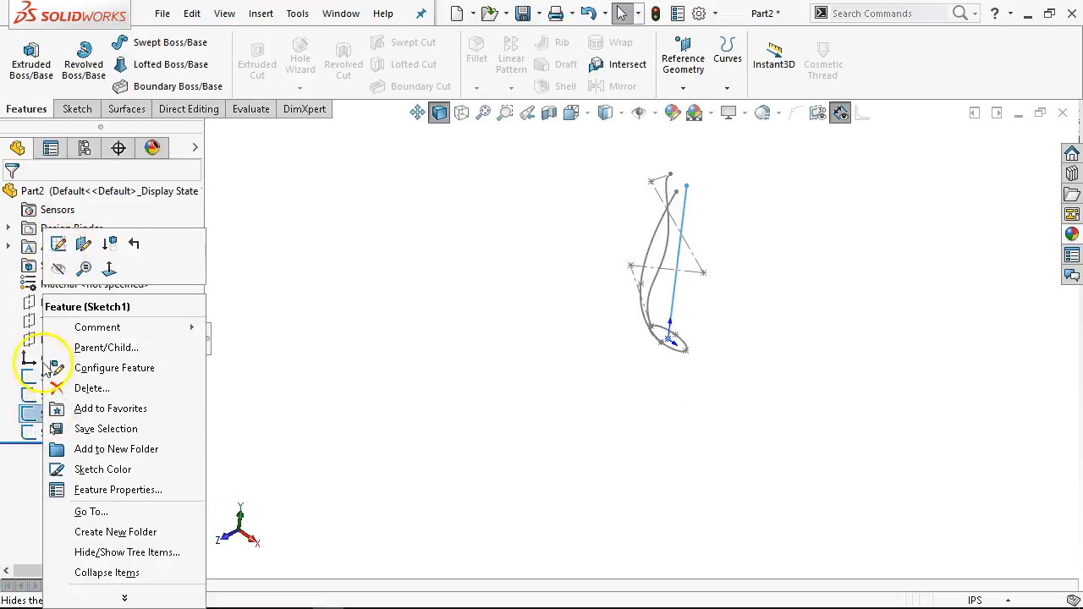
right_click(31, 435)
click(57, 244)
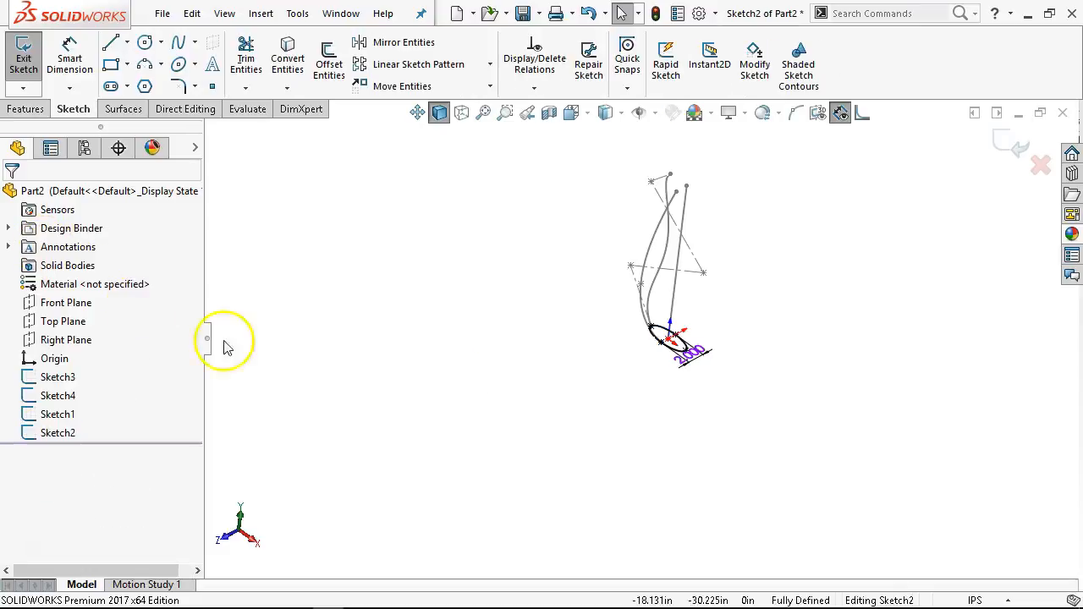
middle_drag(581, 334, 579, 334)
scroll(641, 375, down, 5)
double_click(848, 338)
key(Delete)
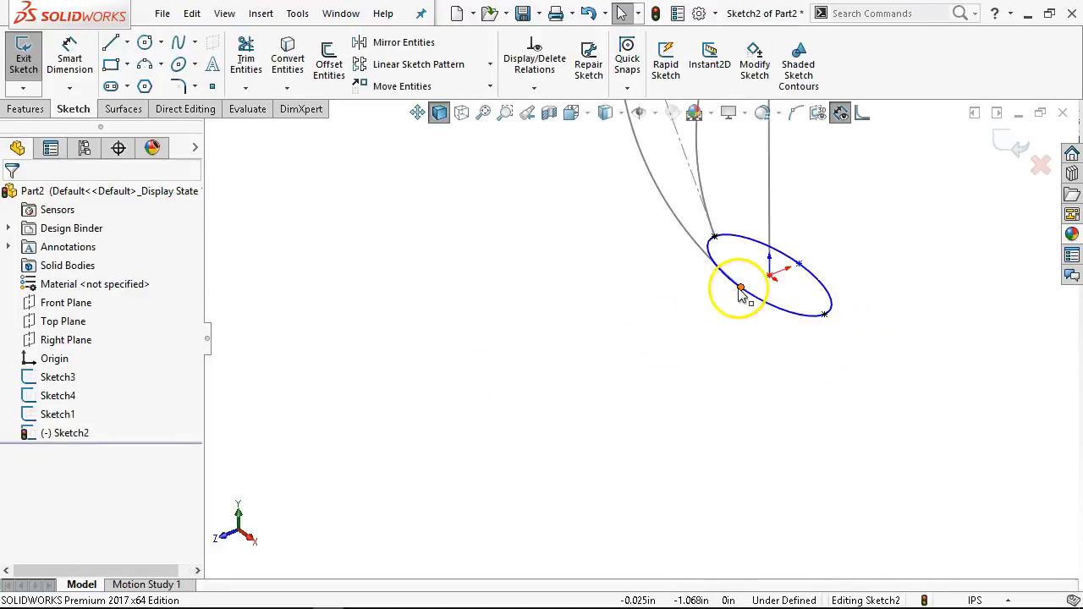
Attach the ellipse's side point to the lower endpoint of the Sketch4 guide curve and exit Sketch2
click(770, 273)
drag(770, 274, 740, 288)
click(942, 273)
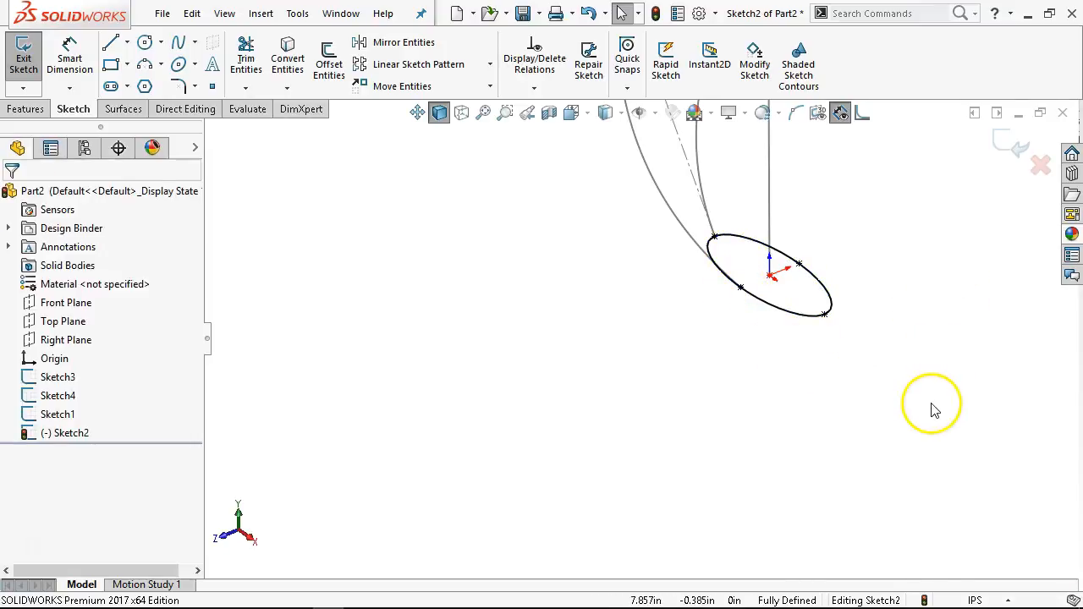
key(ctrl+7)
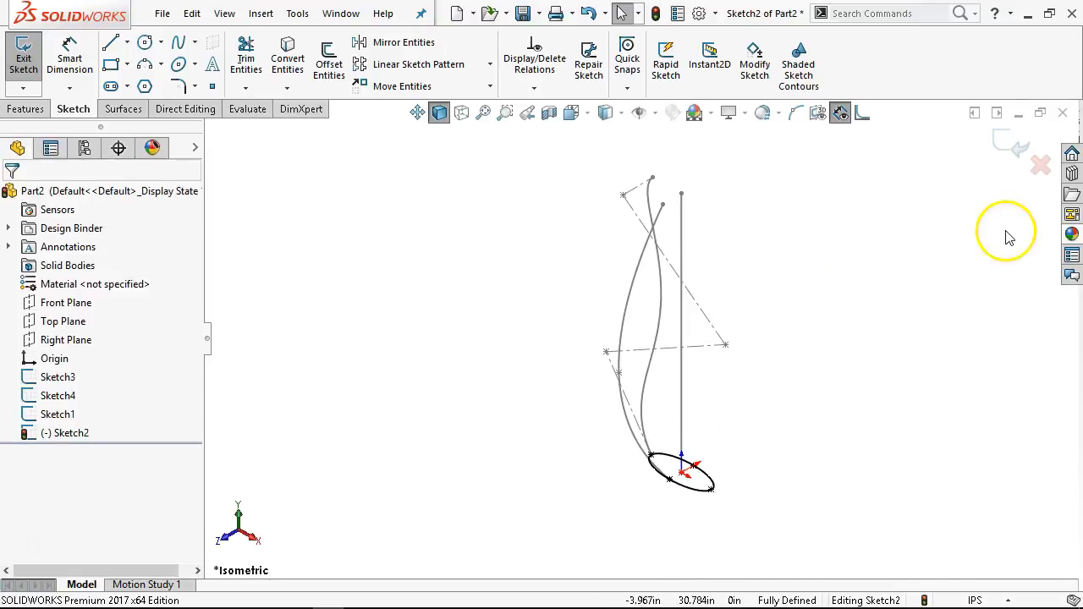
click(1011, 149)
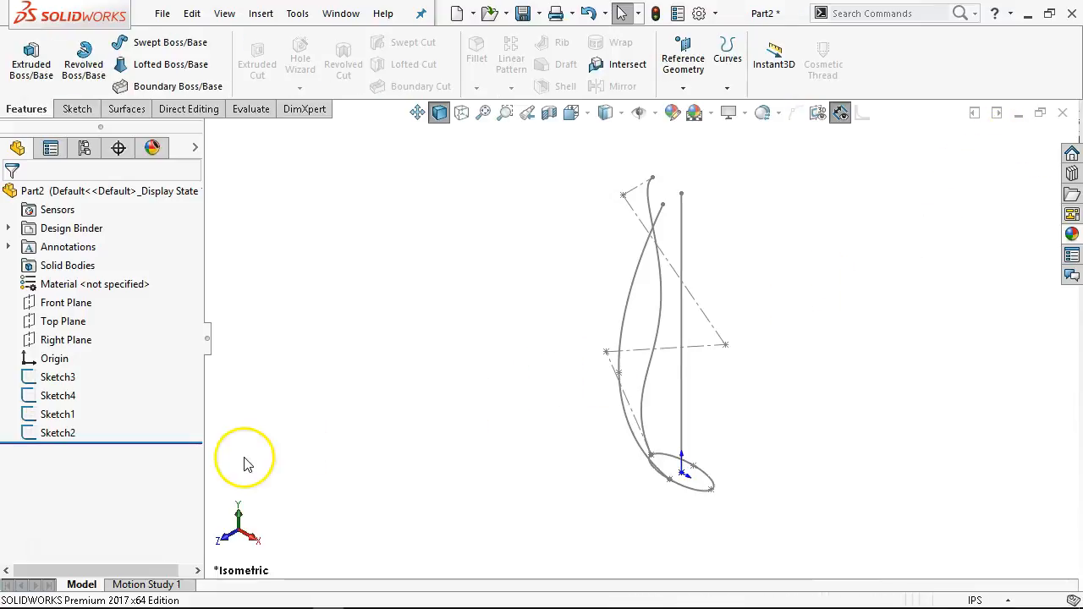
Start a swept boss with the elliptical Sketch2 as profile and the straight Sketch1 line as path
mouse_move(355, 401)
middle_down()
mouse_move(357, 326)
mouse_move(423, 279)
mouse_move(358, 314)
mouse_move(354, 387)
middle_up()
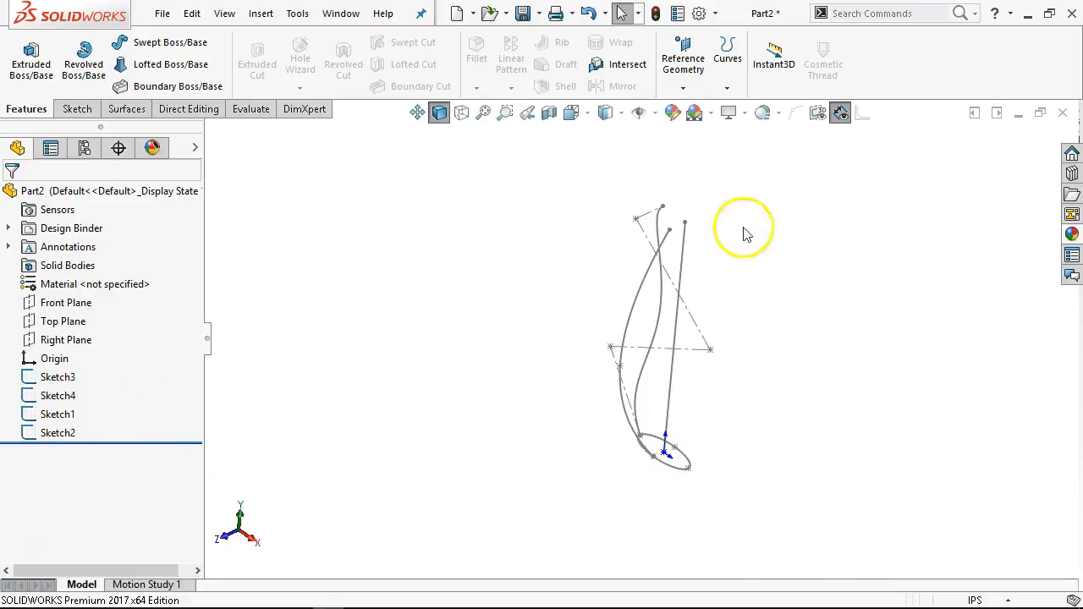
mouse_move(455, 322)
middle_down()
mouse_move(667, 322)
mouse_move(679, 362)
middle_up()
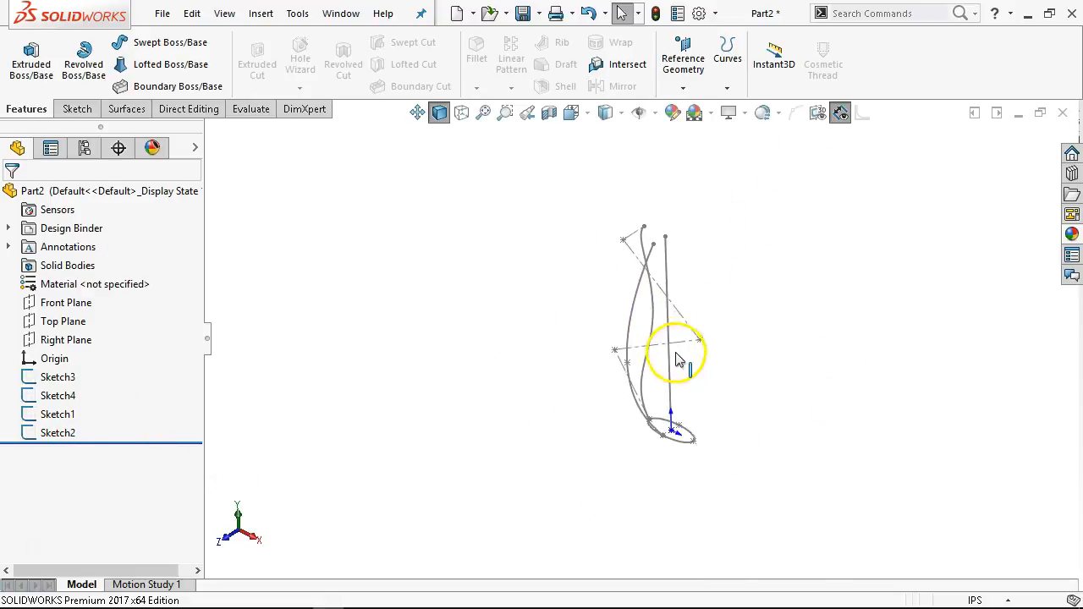
scroll(677, 369, down, 2)
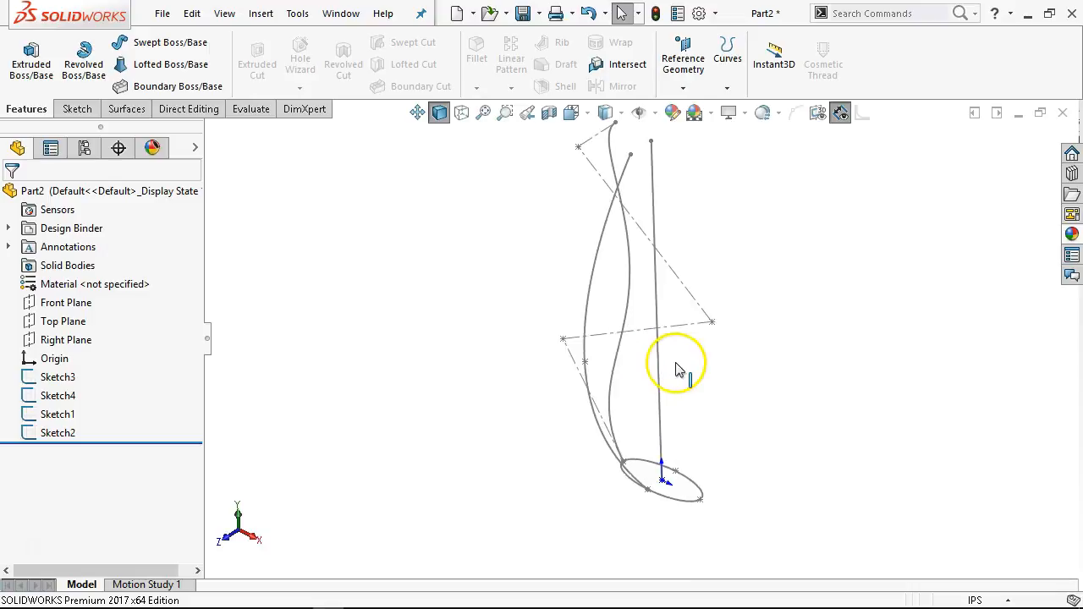
click(56, 414)
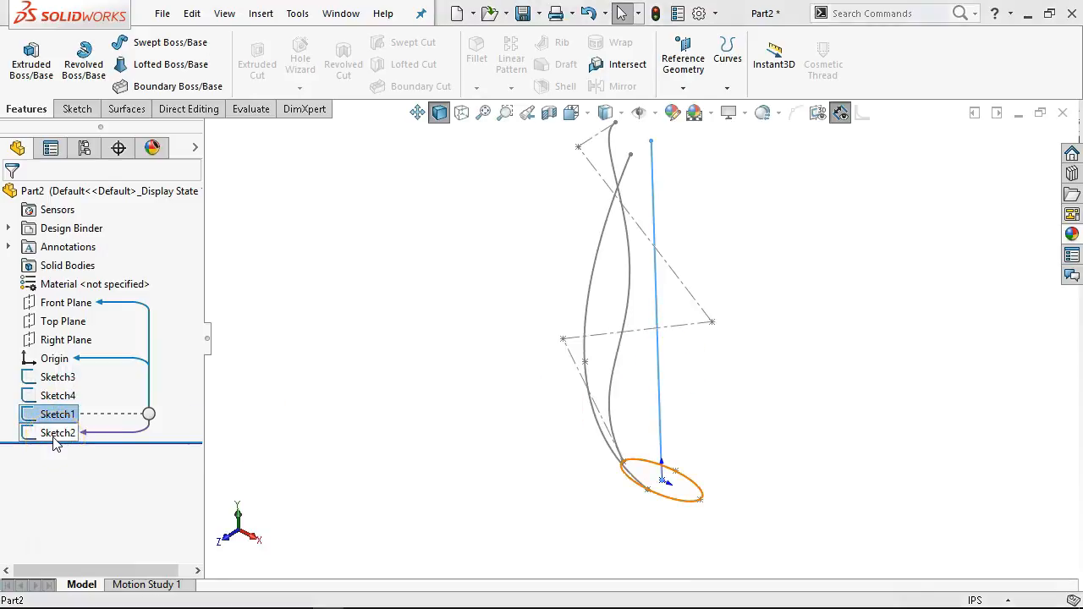
ctrl+click(58, 432)
click(181, 42)
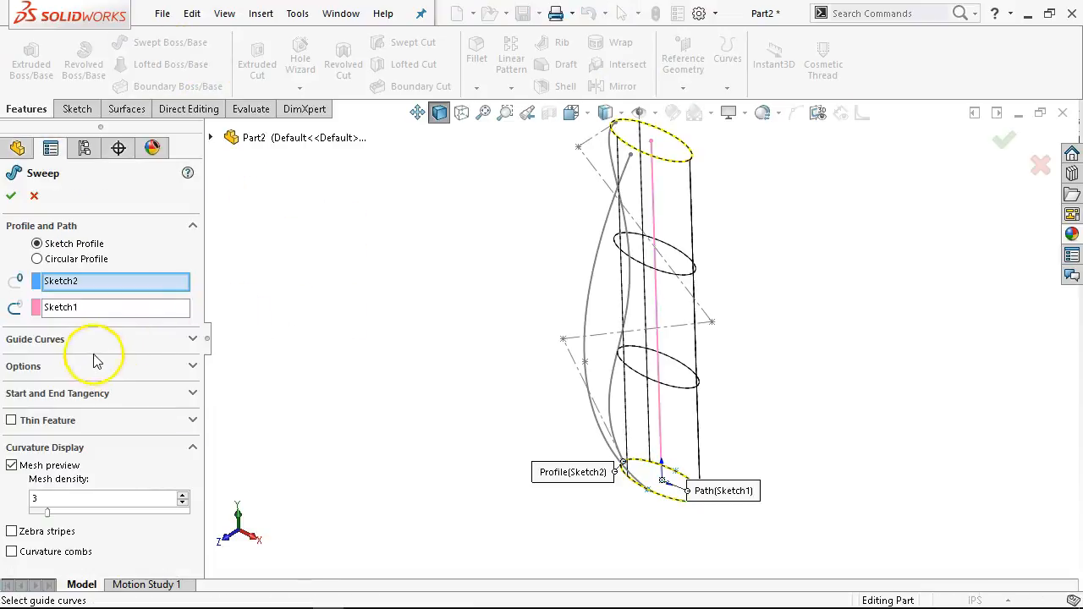
Add Sketch4 and Sketch3 as guide curves and complete the sweep
click(95, 340)
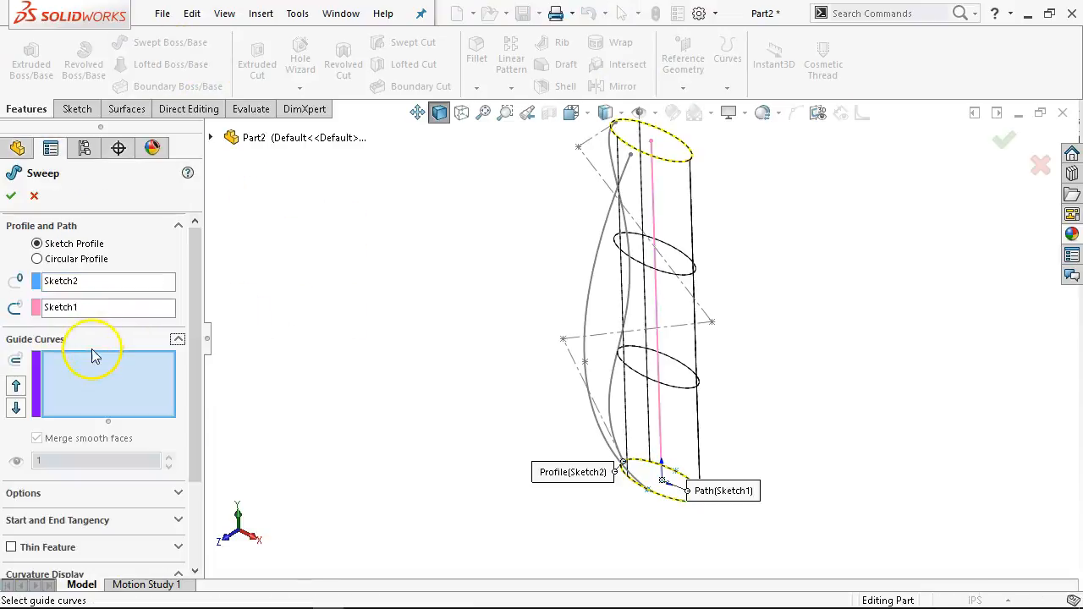
click(591, 302)
click(624, 218)
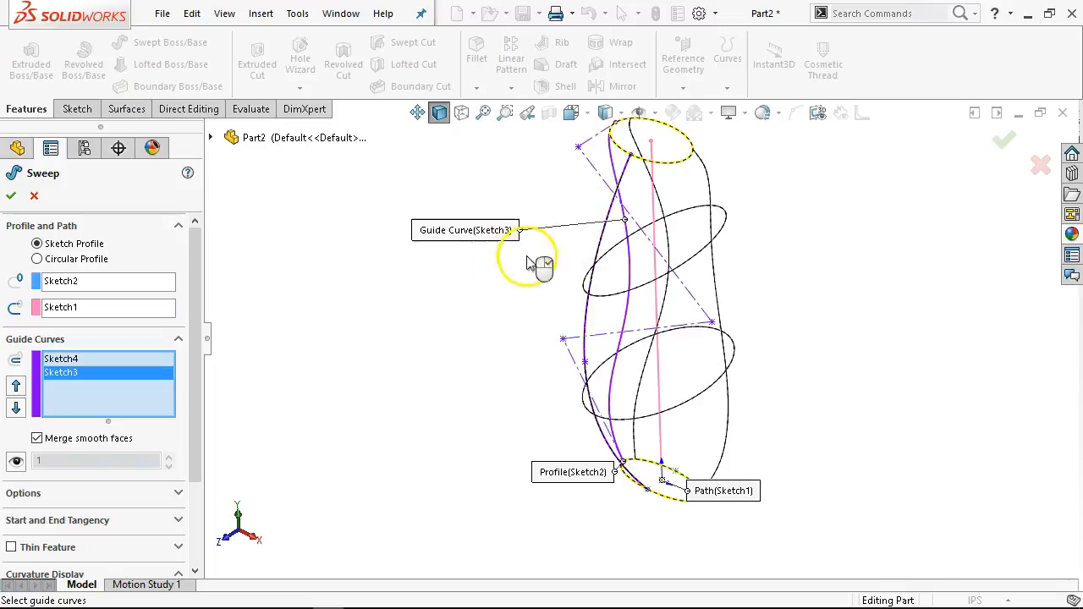
click(1005, 142)
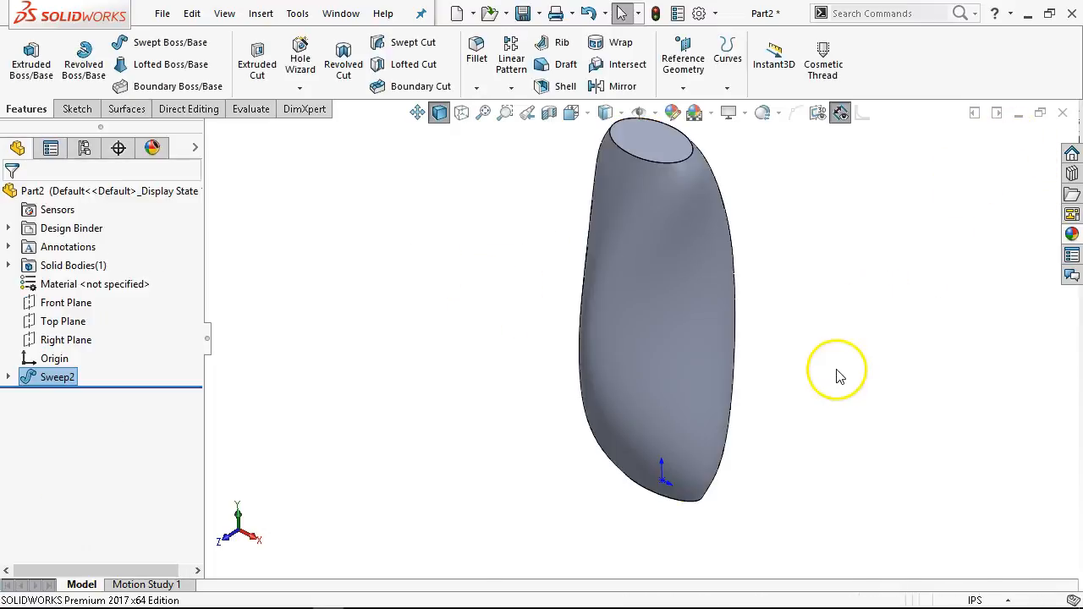
Edit the sweep's path sketch, Sketch1, in the front view and convert its vertical line to construction geometry
middle_drag(836, 398, 1015, 459)
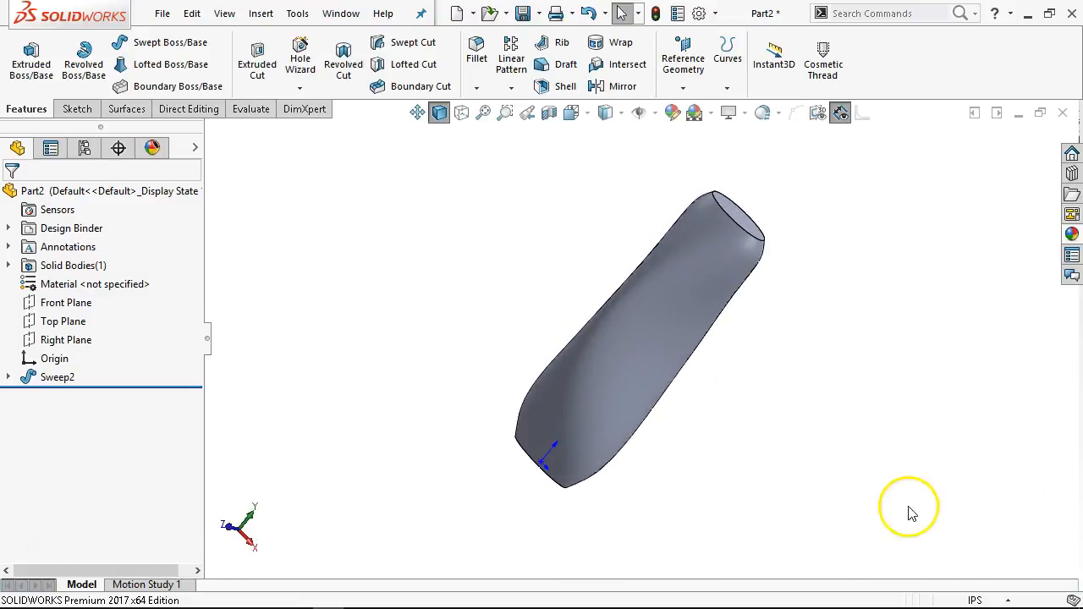
key(ctrl+1)
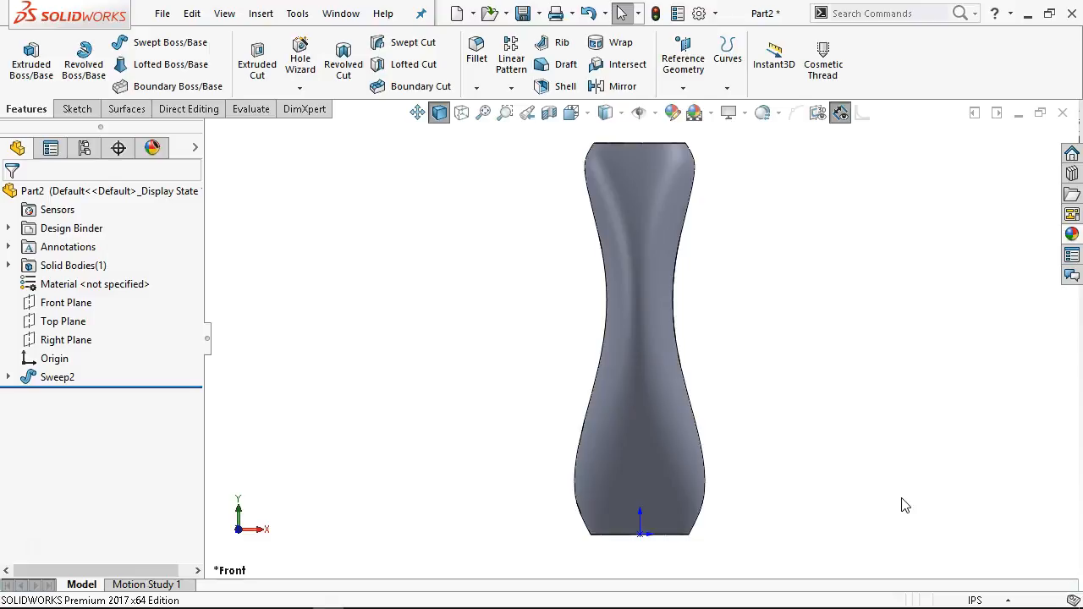
click(7, 379)
right_click(80, 414)
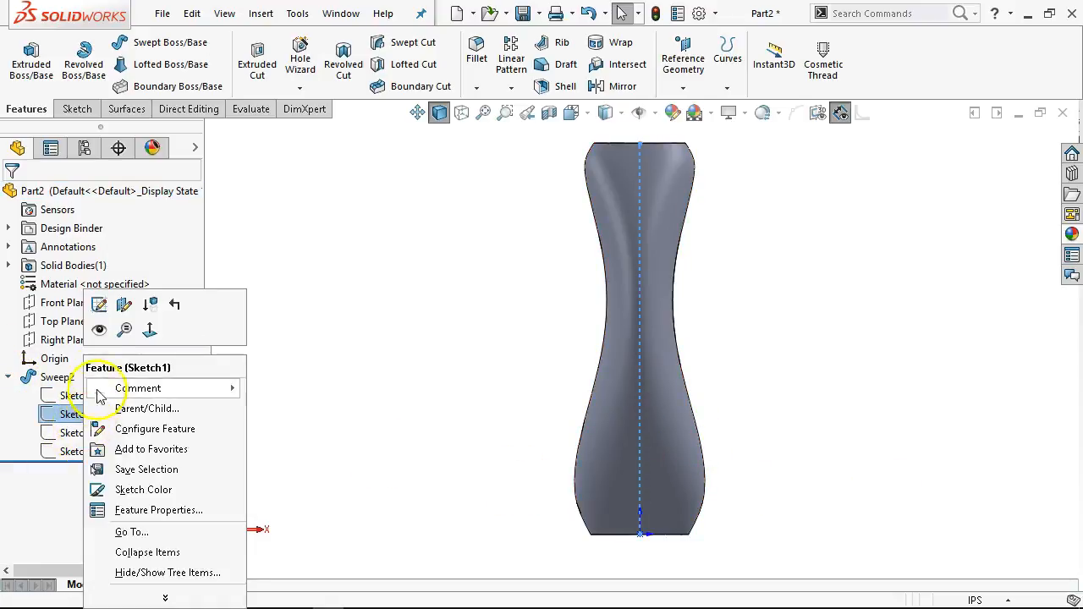
click(99, 306)
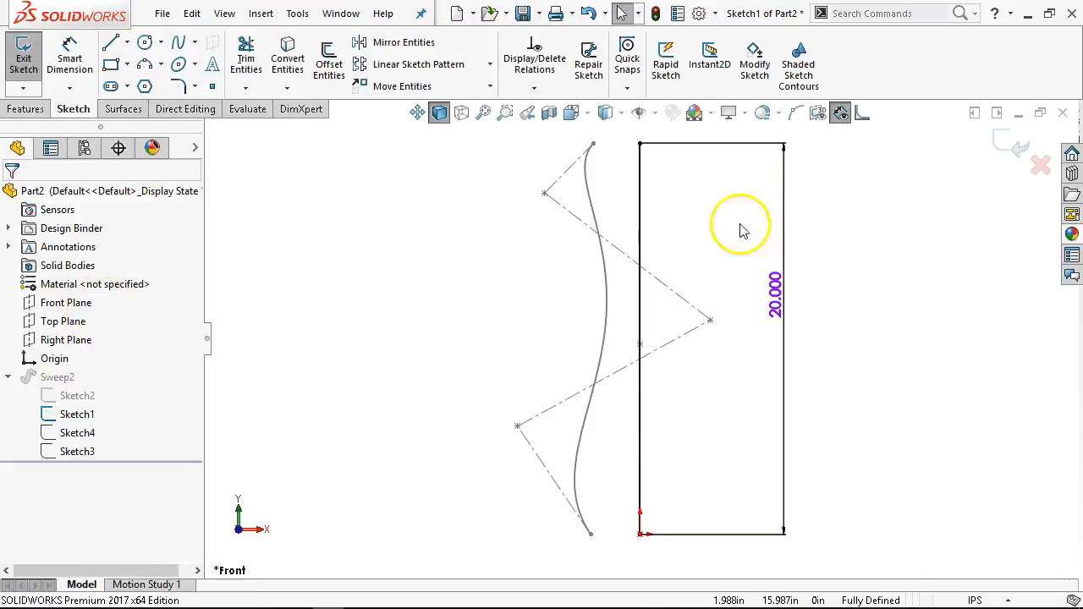
click(651, 245)
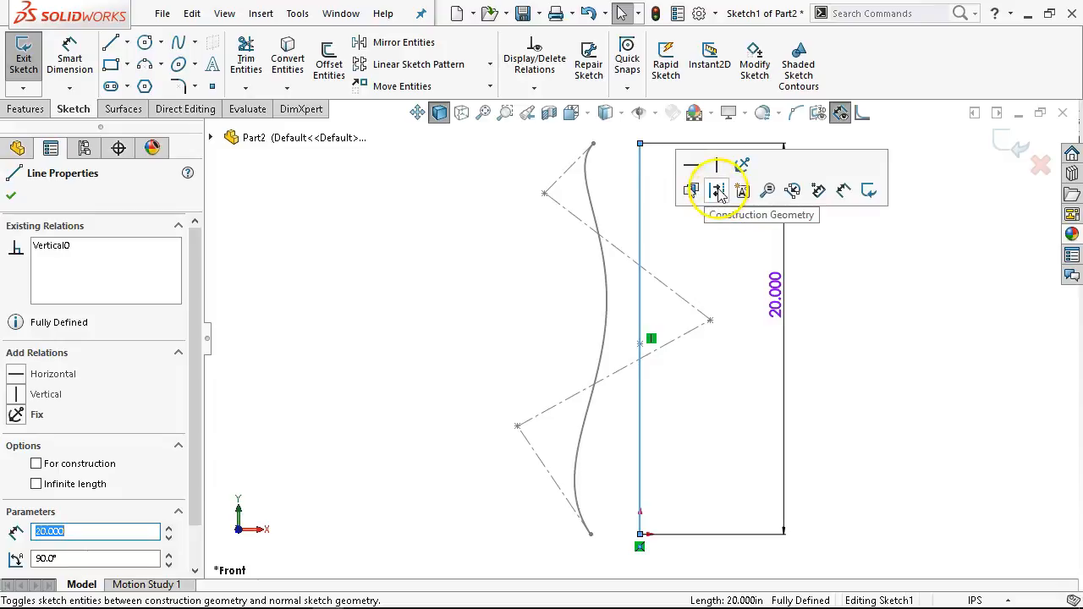
click(430, 279)
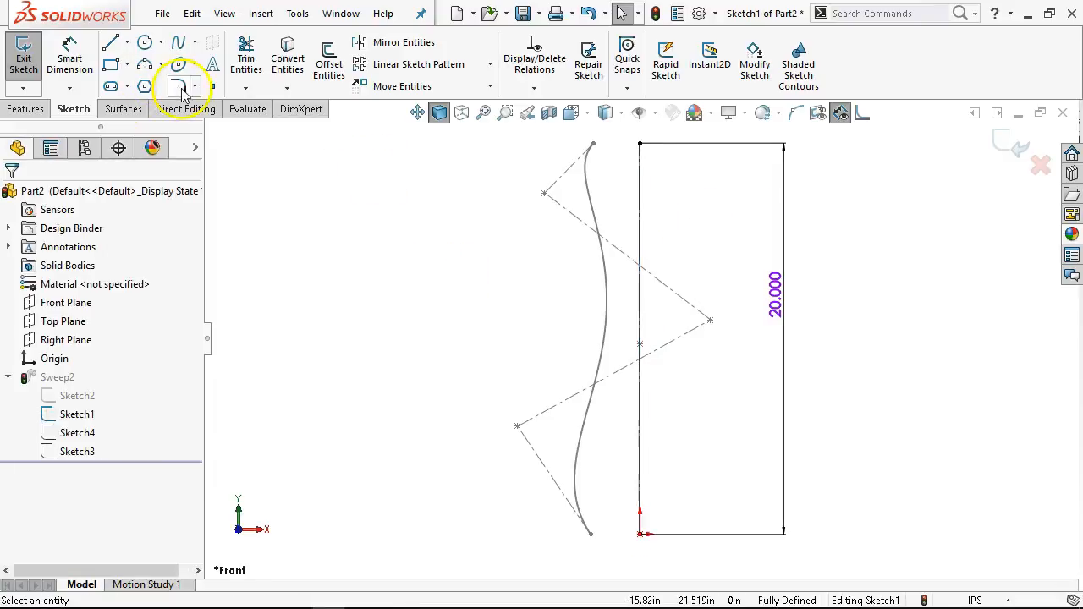
Draw a five-vertex Bezier style spline zigzagging across the vertical construction line up to its upper endpoint, and attach the spline's lower end to the origin
click(195, 43)
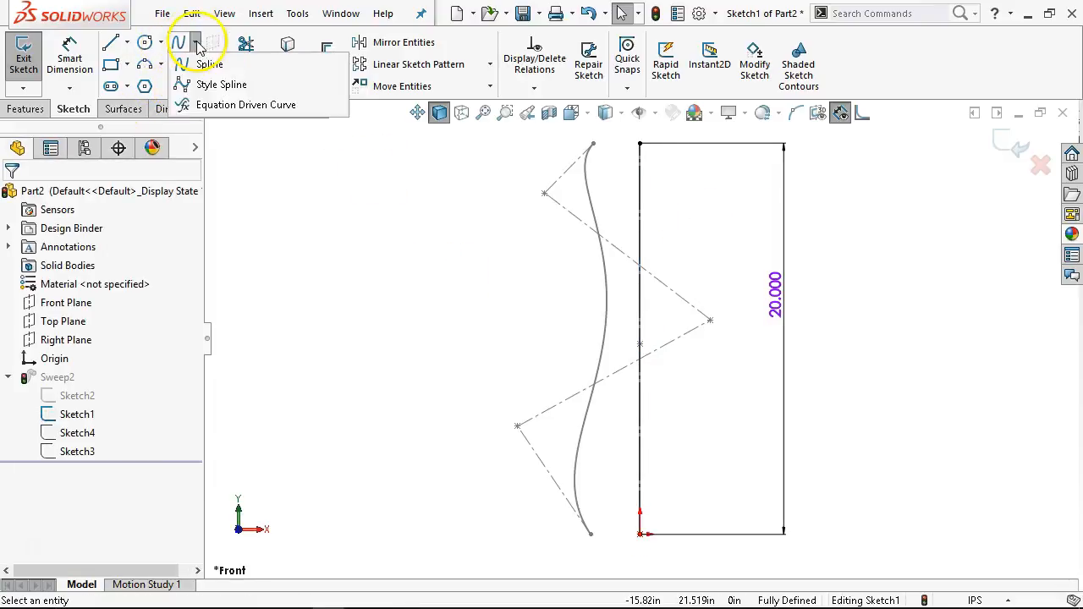
click(203, 82)
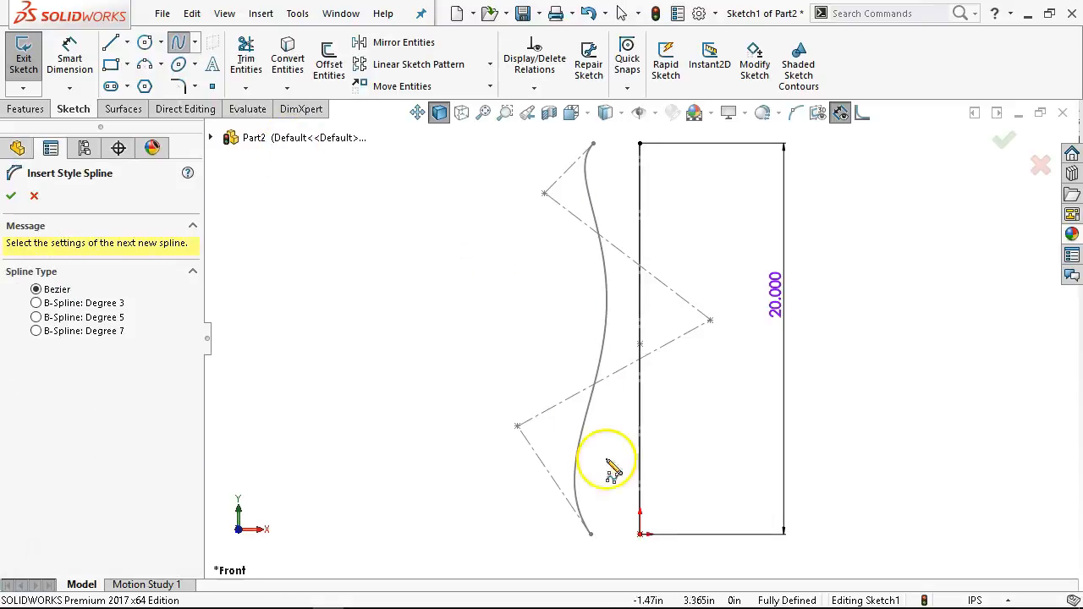
click(641, 535)
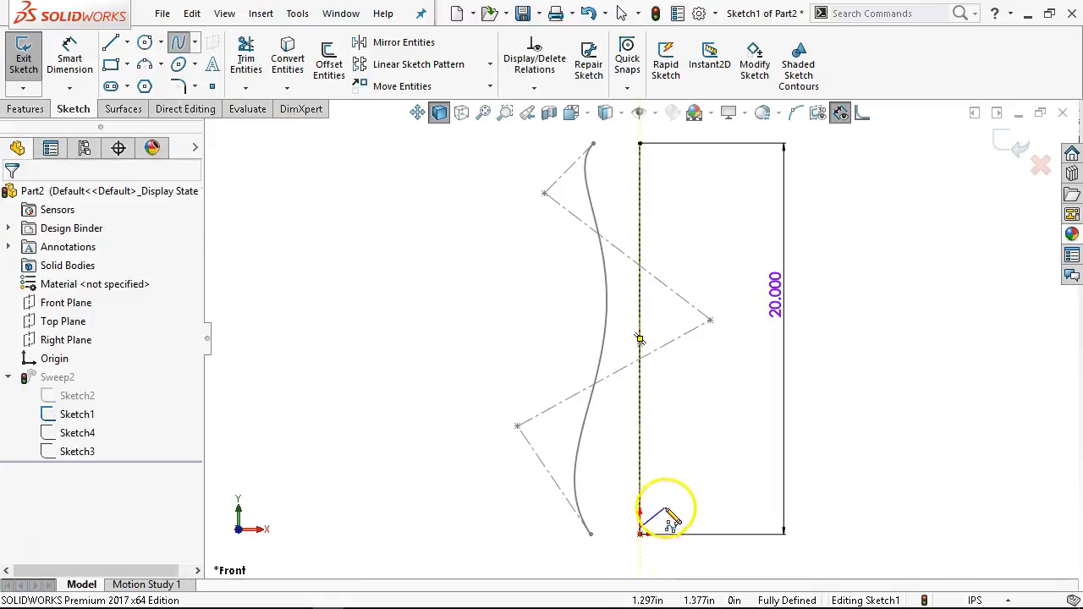
click(690, 455)
click(665, 201)
click(639, 143)
right_click(763, 213)
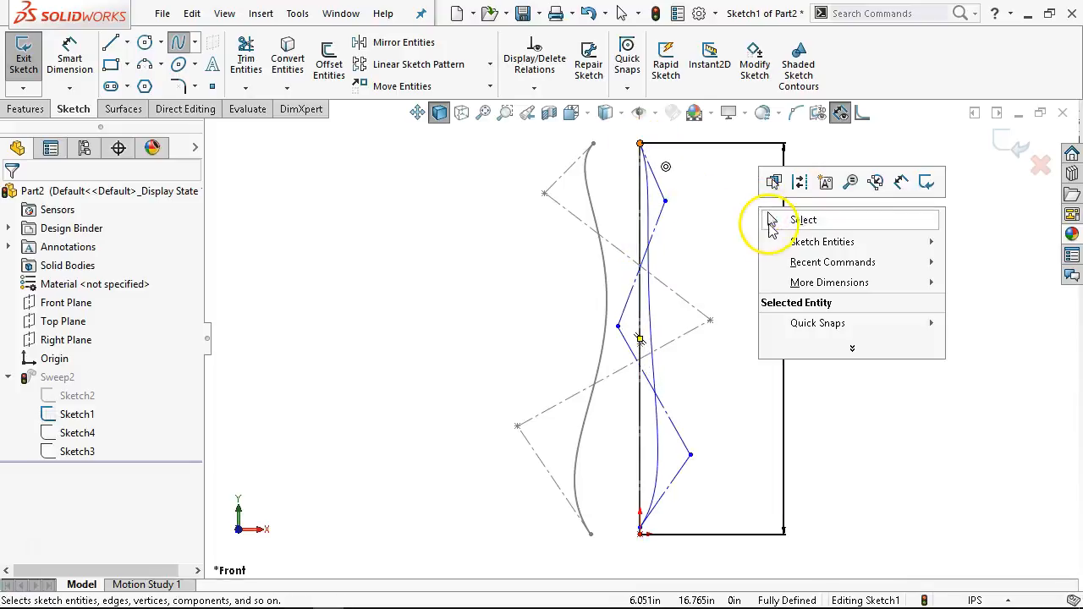
click(778, 222)
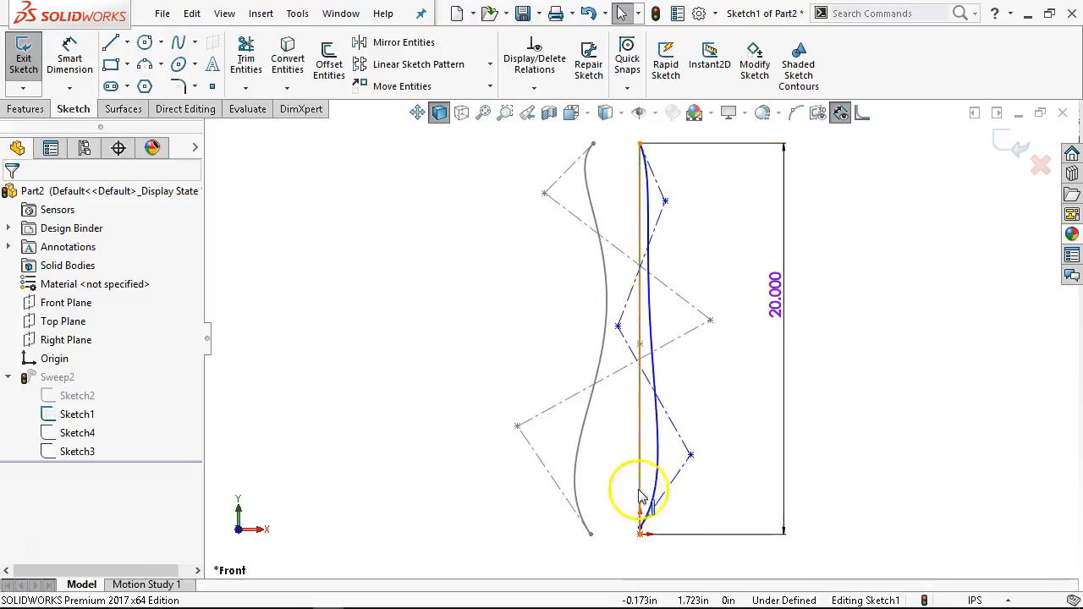
click(641, 534)
click(641, 546)
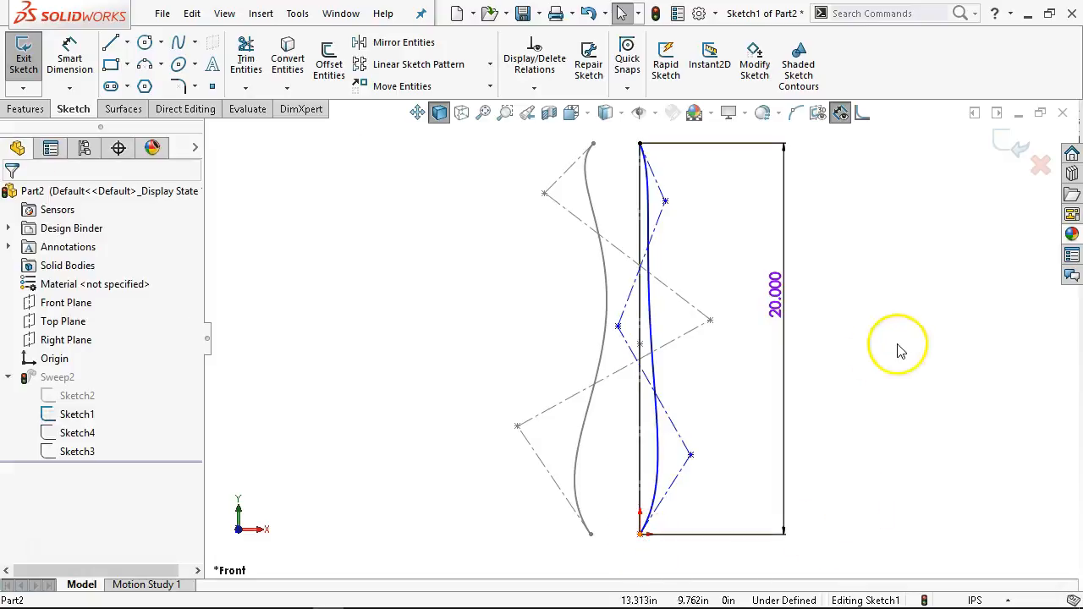
Reshape the spline by moving its middle vertex to about X -6.4, Y 10.1 in, its lower to about X 4.75, Y 4.32 in, its upper outward; exit Sketch1
drag(618, 328, 512, 338)
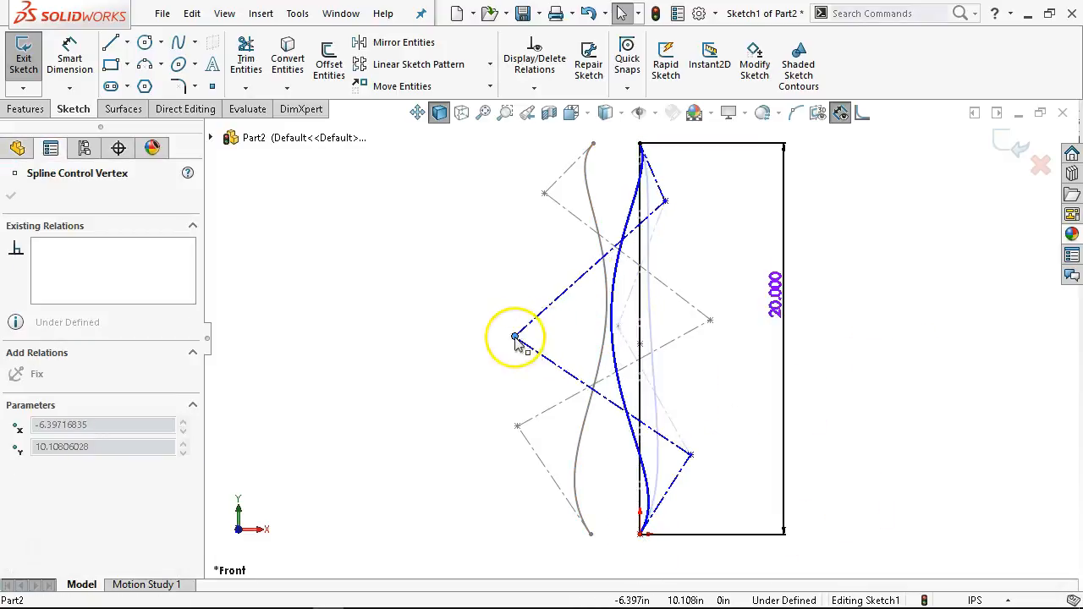
drag(665, 201, 731, 214)
drag(691, 455, 733, 450)
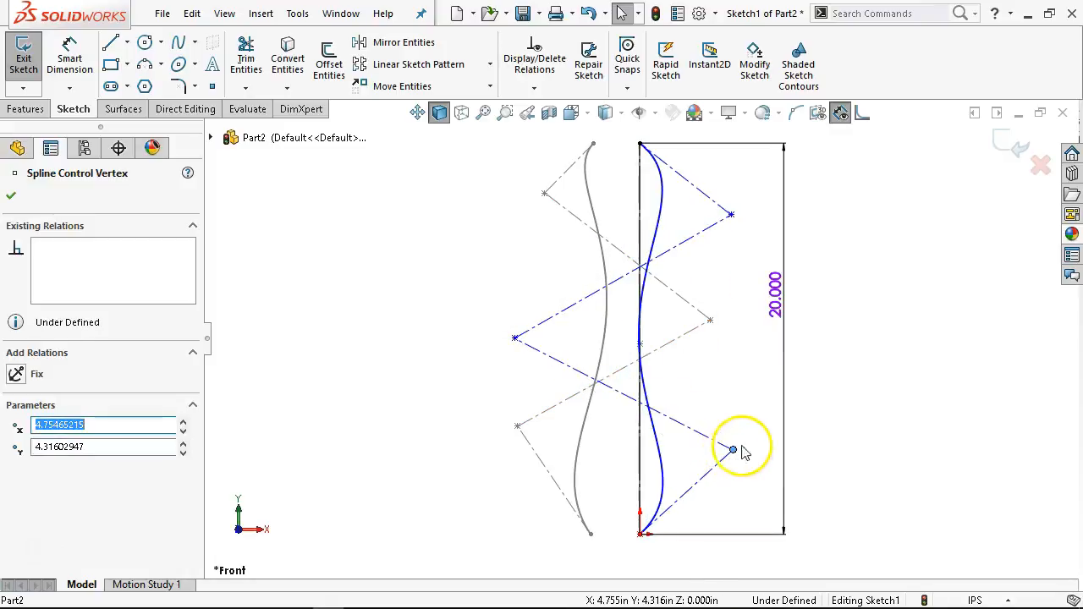
click(1011, 145)
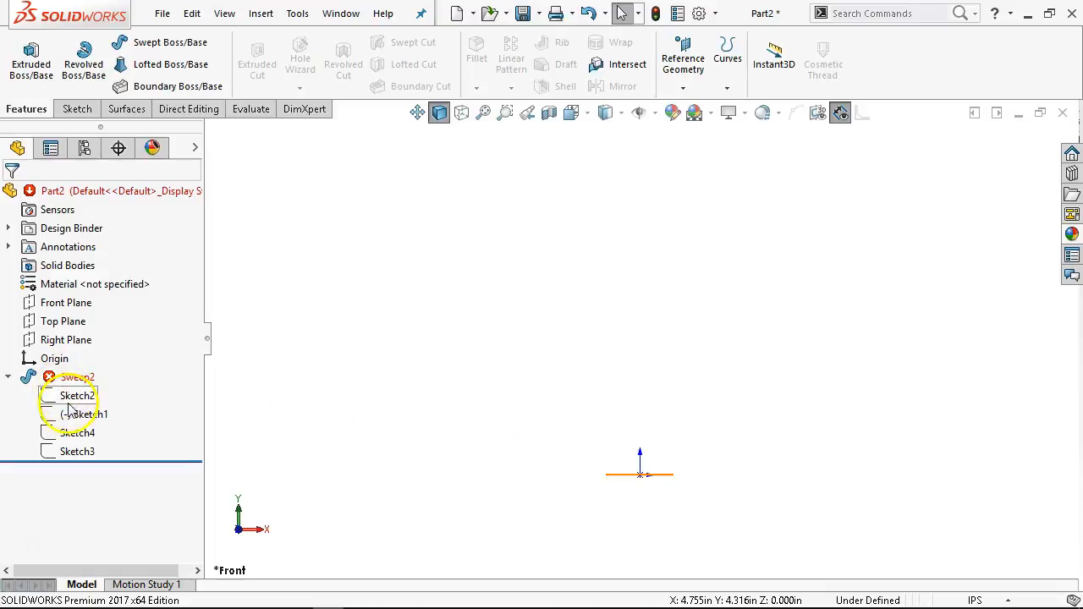
Edit the Sweep2 feature and remove both guide curves, Sketch4 and Sketch3, keeping Sketch2 as profile and Sketch1 as path
right_click(82, 375)
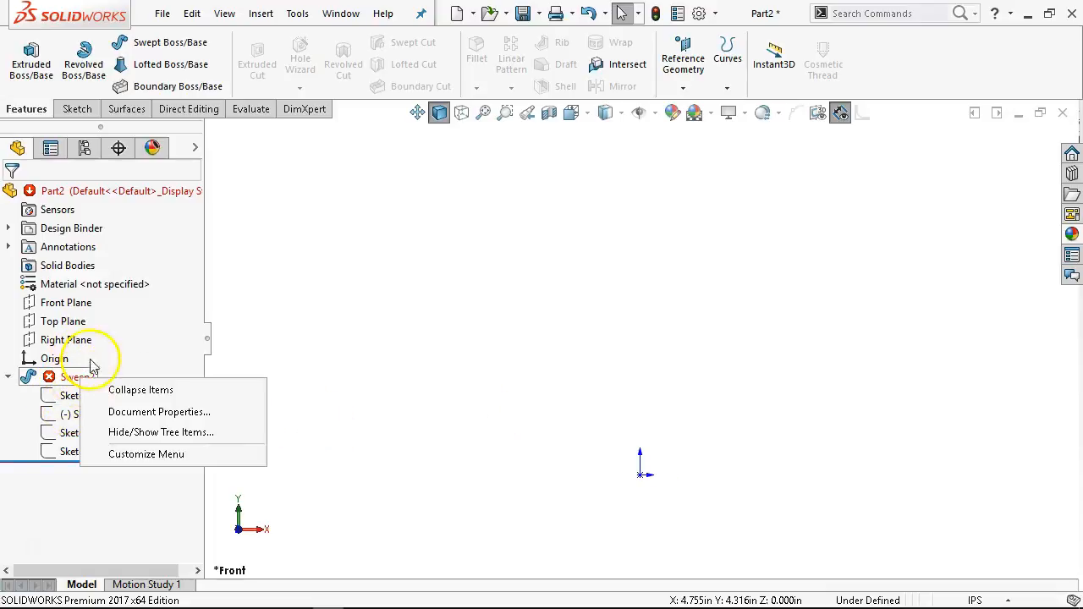
click(355, 352)
right_click(50, 376)
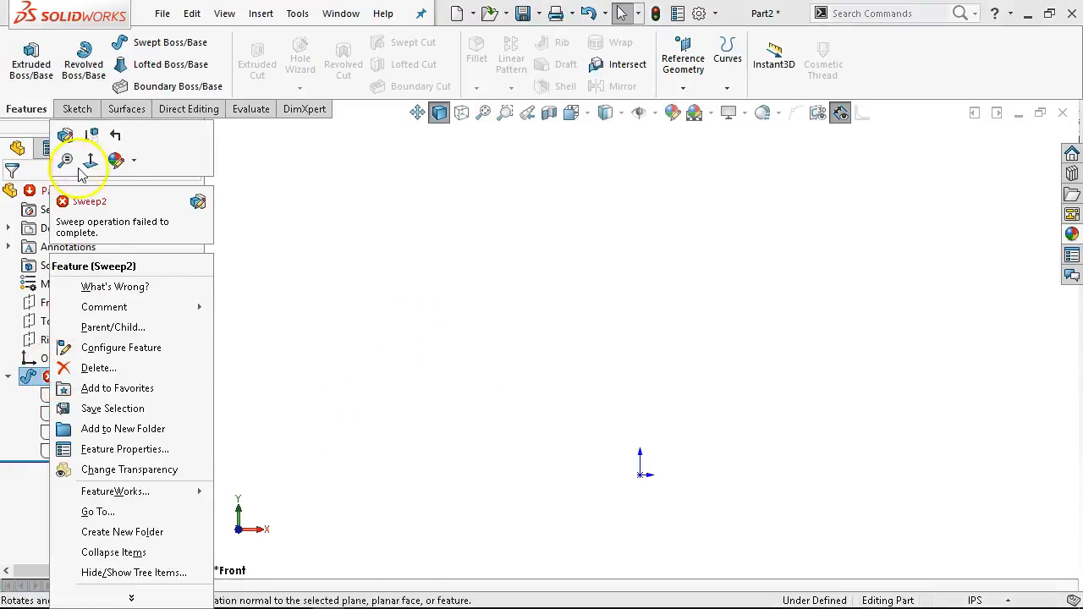
click(66, 138)
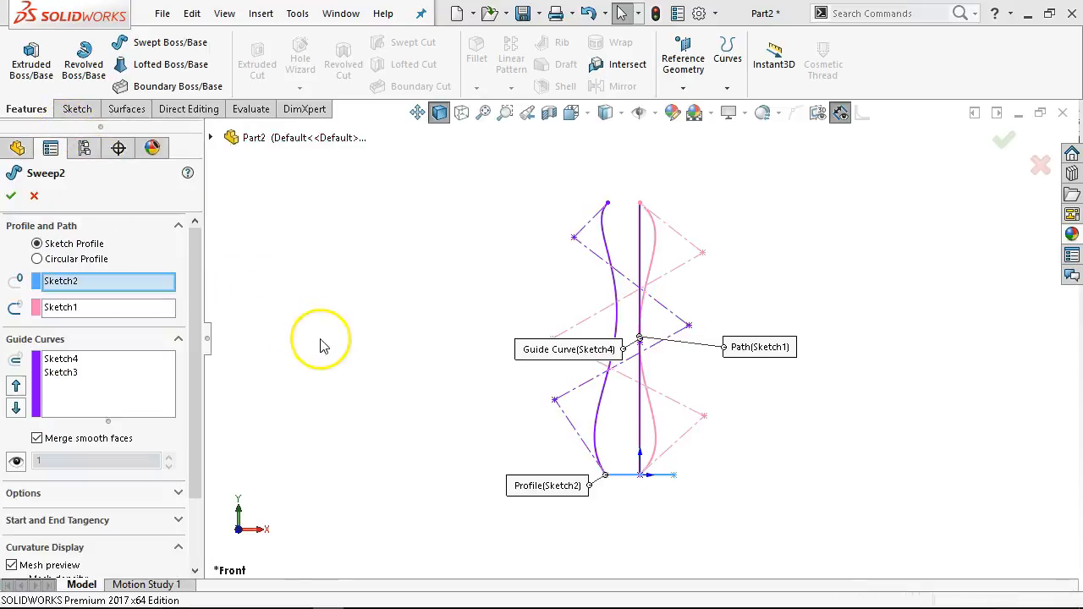
click(63, 282)
click(82, 309)
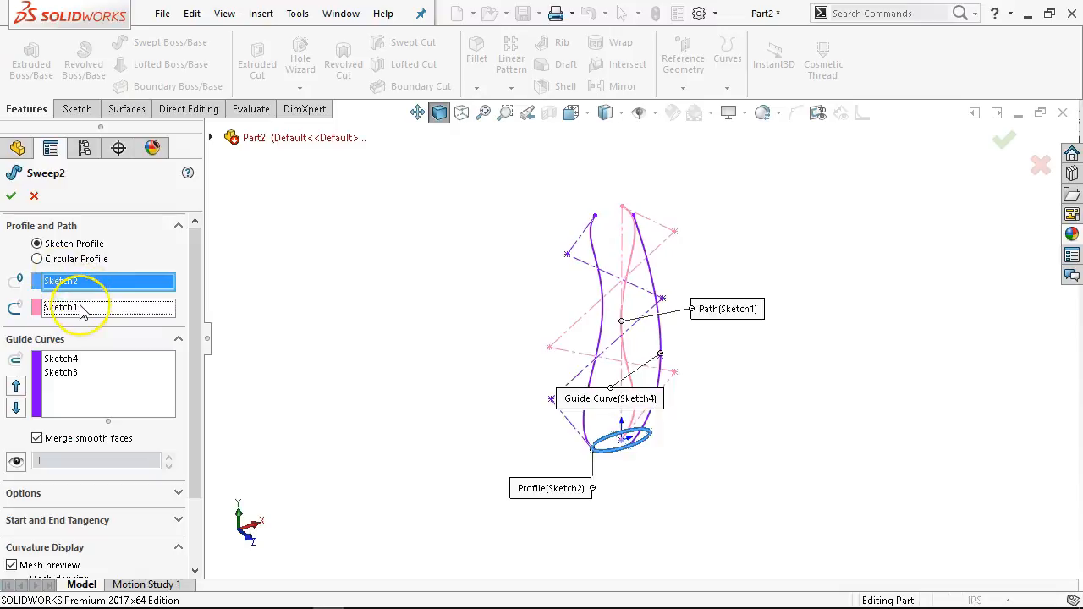
click(71, 364)
click(70, 373)
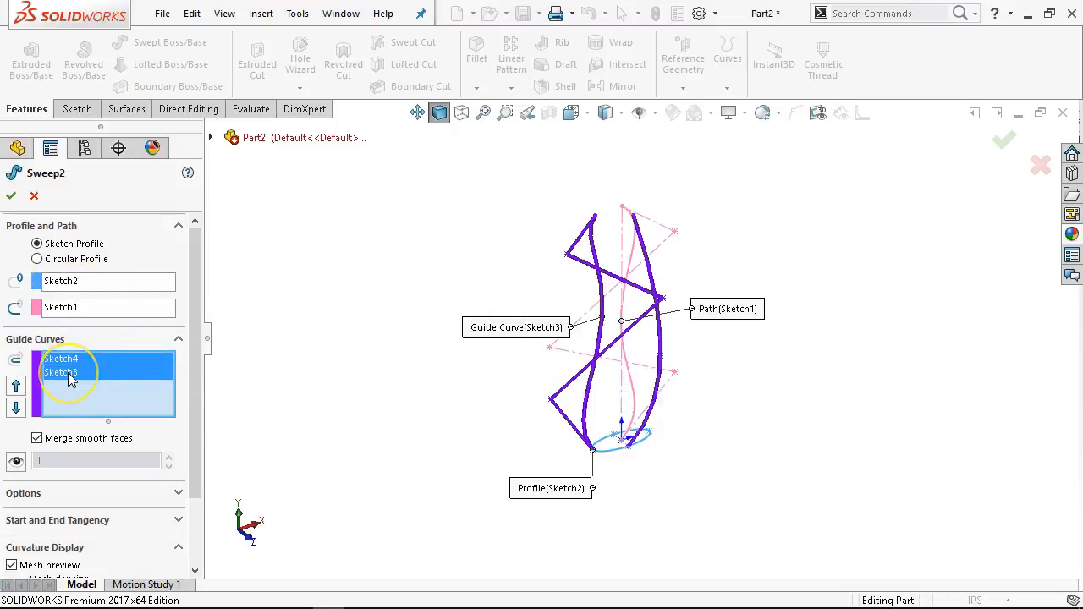
key(Delete)
Set the sweep's profile orientation to Keep Normal Constant
middle_drag(415, 414, 397, 339)
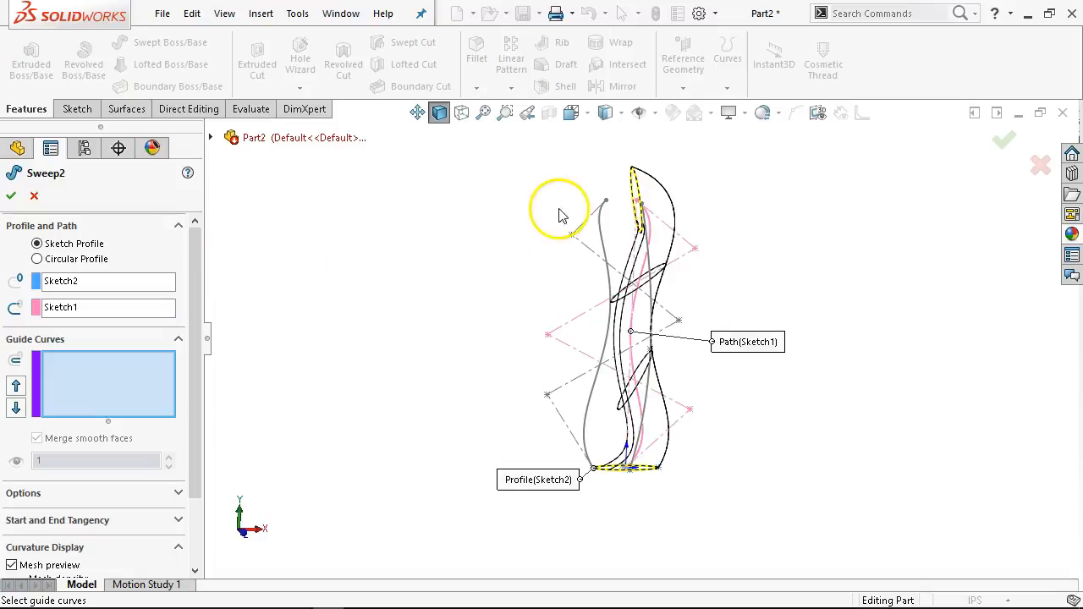
scroll(565, 222, down, 5)
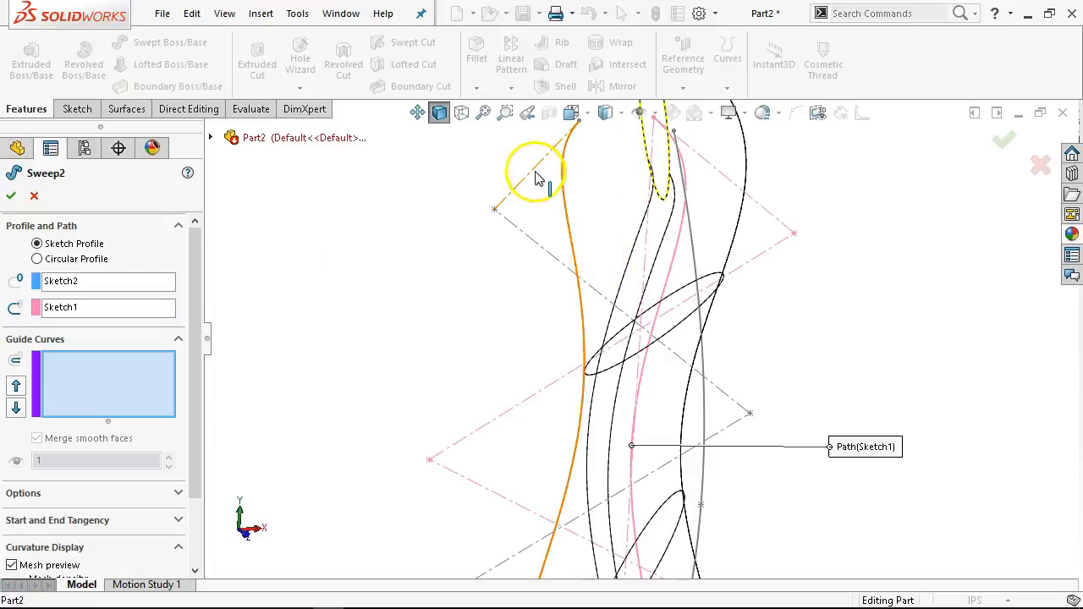
mouse_move(600, 237)
middle_down()
mouse_move(565, 160)
mouse_move(612, 244)
middle_up()
scroll(612, 244, up, 4)
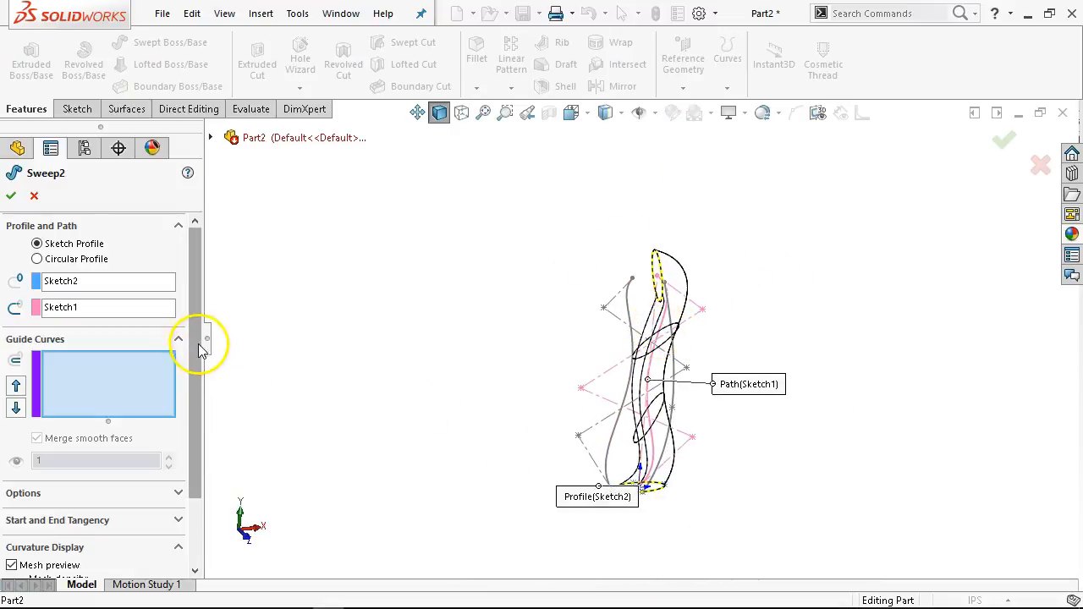
scroll(203, 346, down, 3)
click(178, 405)
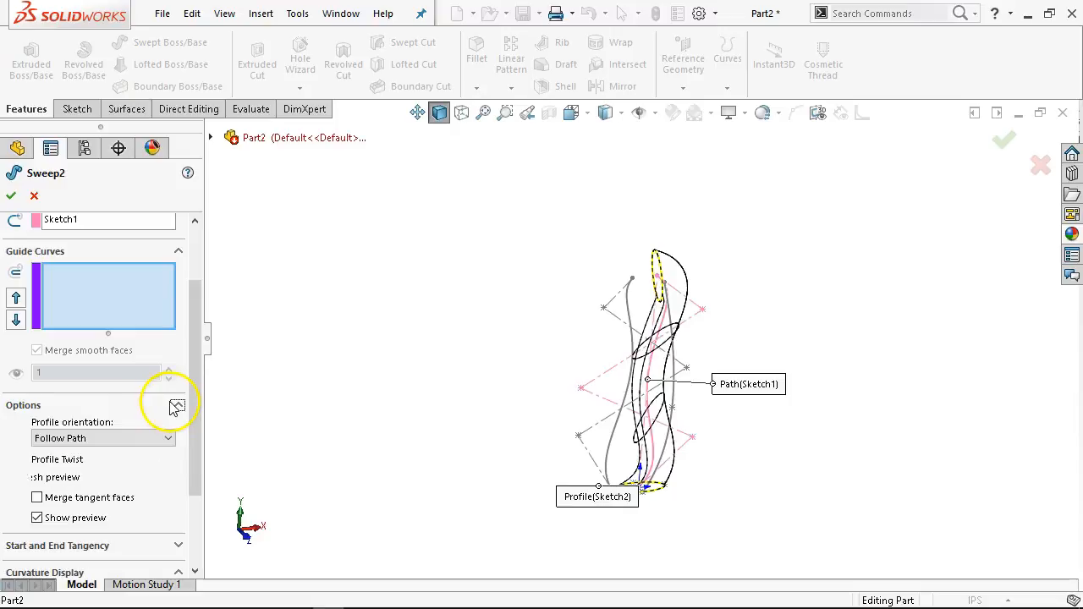
click(97, 440)
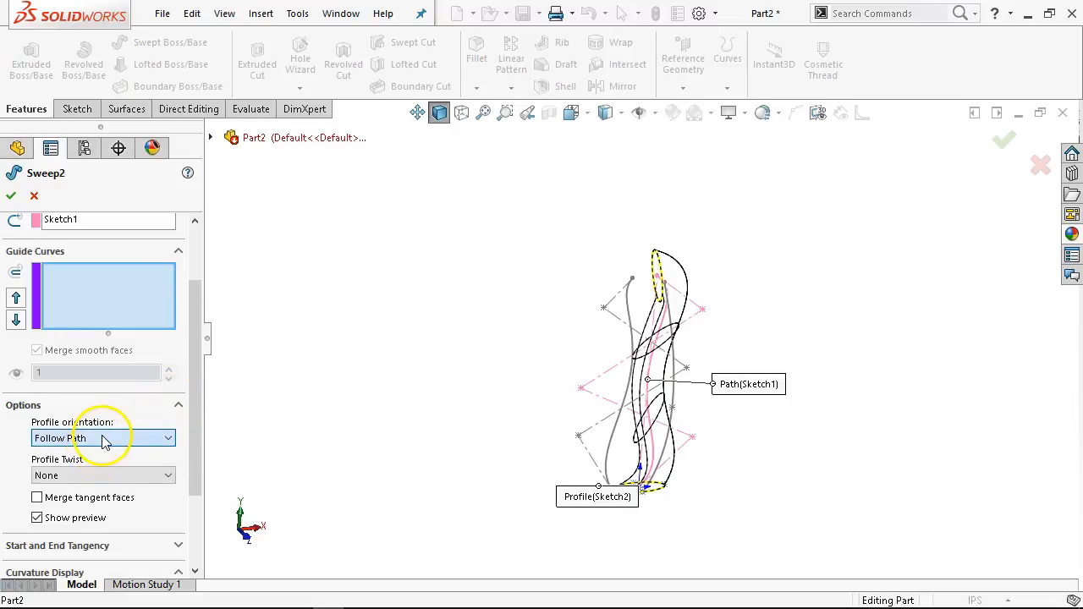
click(99, 464)
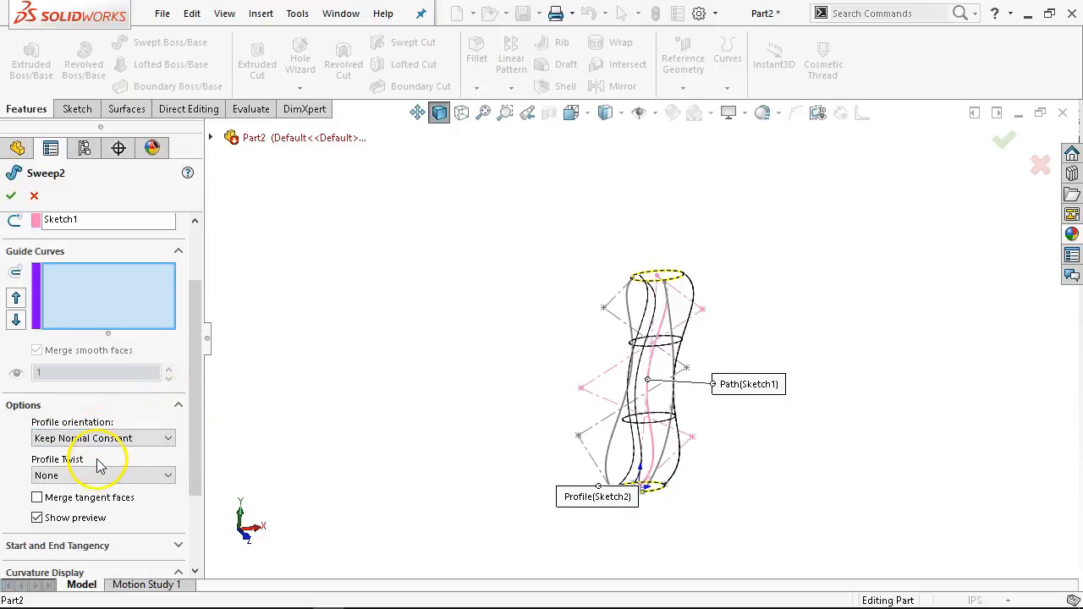
Add Sketch3 and the other side curve, Sketch4, as guide curves again and complete the sweep
click(145, 290)
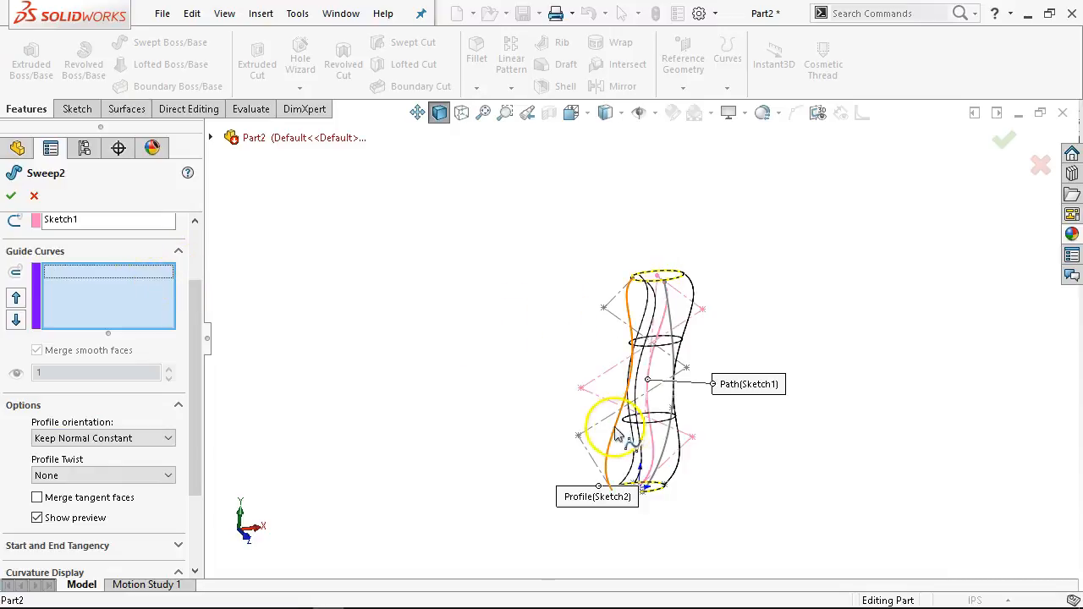
click(581, 438)
mouse_move(442, 357)
middle_down()
mouse_move(483, 365)
mouse_move(515, 423)
mouse_move(483, 384)
mouse_move(682, 363)
middle_up()
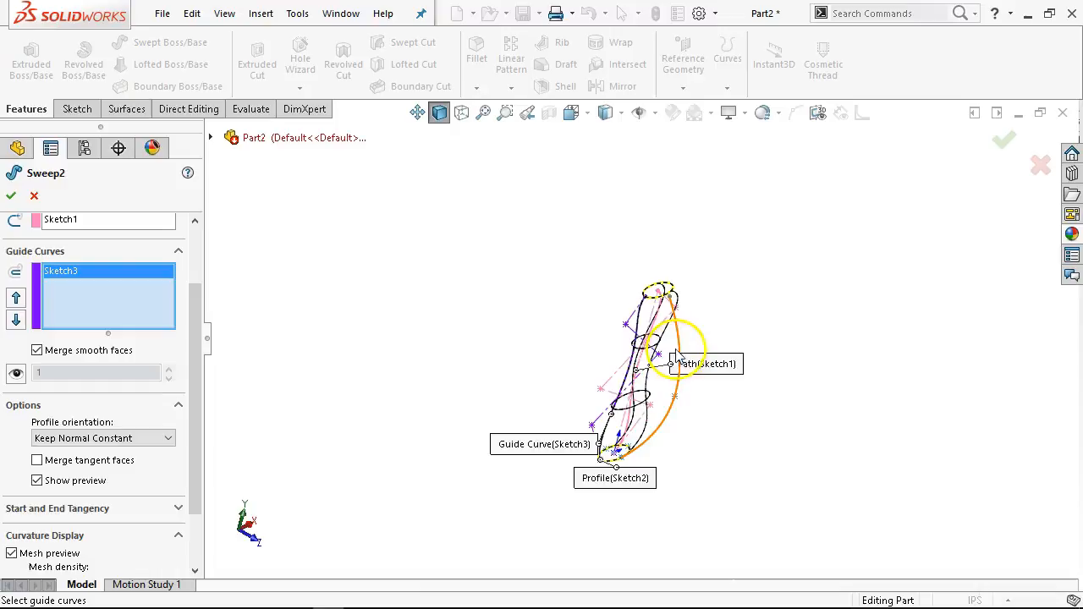
click(681, 357)
middle_drag(785, 381, 693, 185)
click(1003, 139)
Examine the swept body's shape from several sides, including the front and isometric views
middle_drag(855, 245, 668, 392)
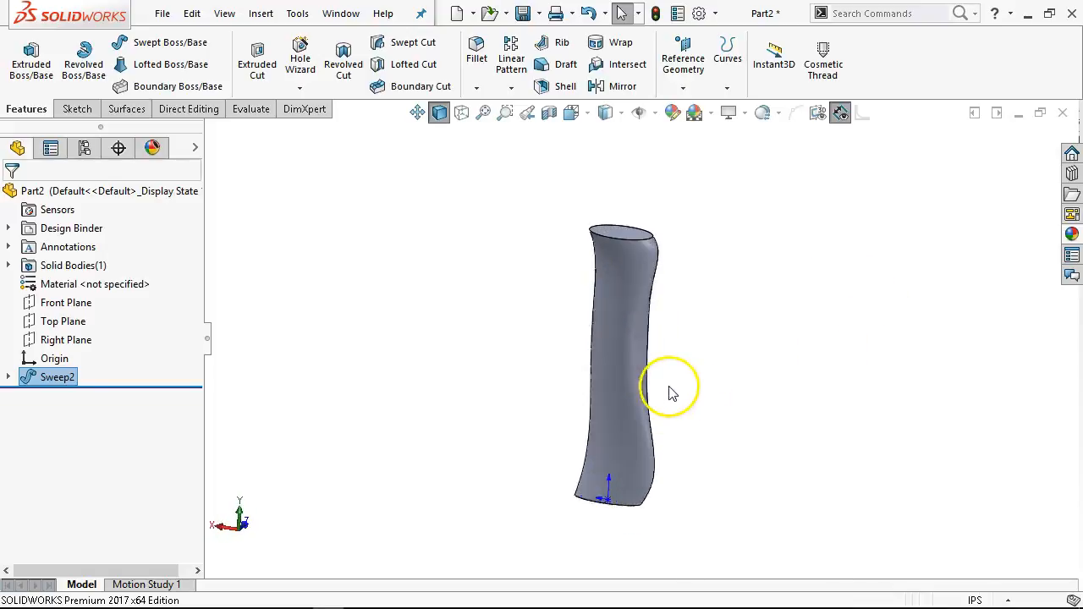
scroll(669, 391, down, 3)
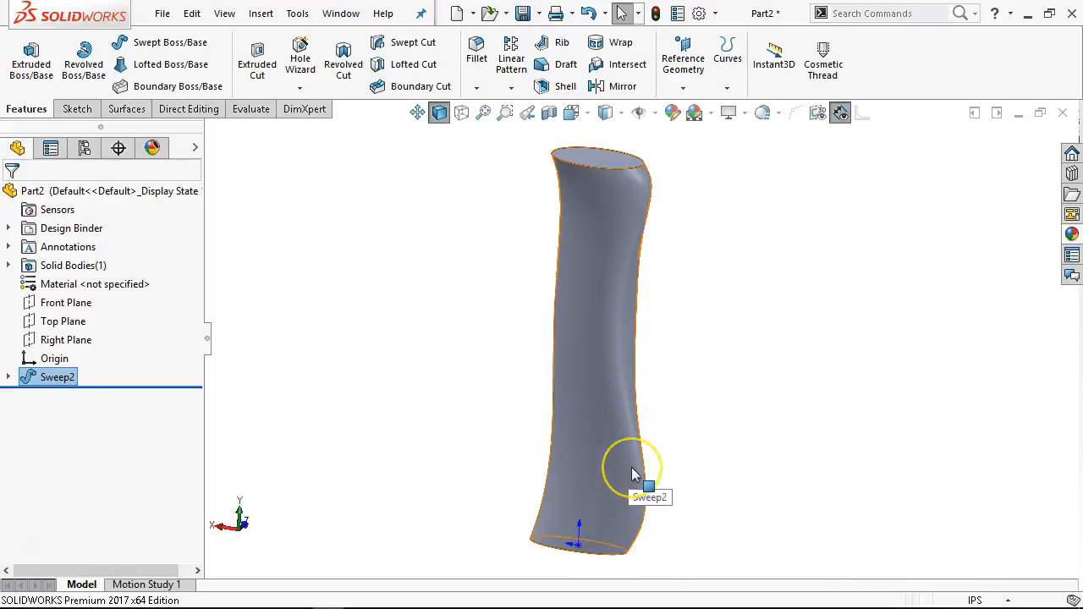
middle_drag(723, 464, 1006, 355)
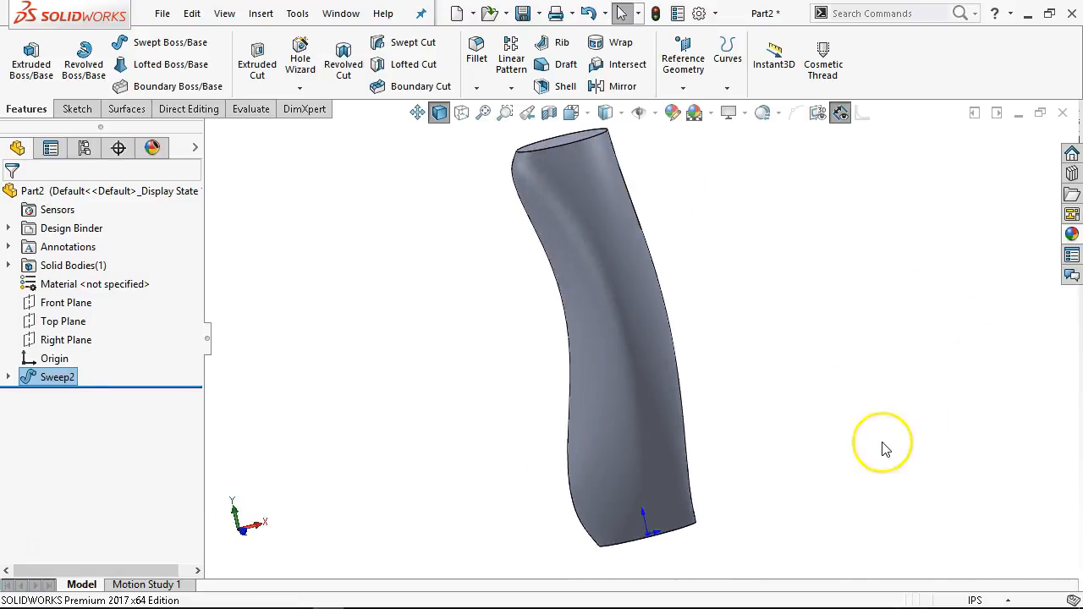
key(ctrl+1)
middle_drag(717, 395, 845, 433)
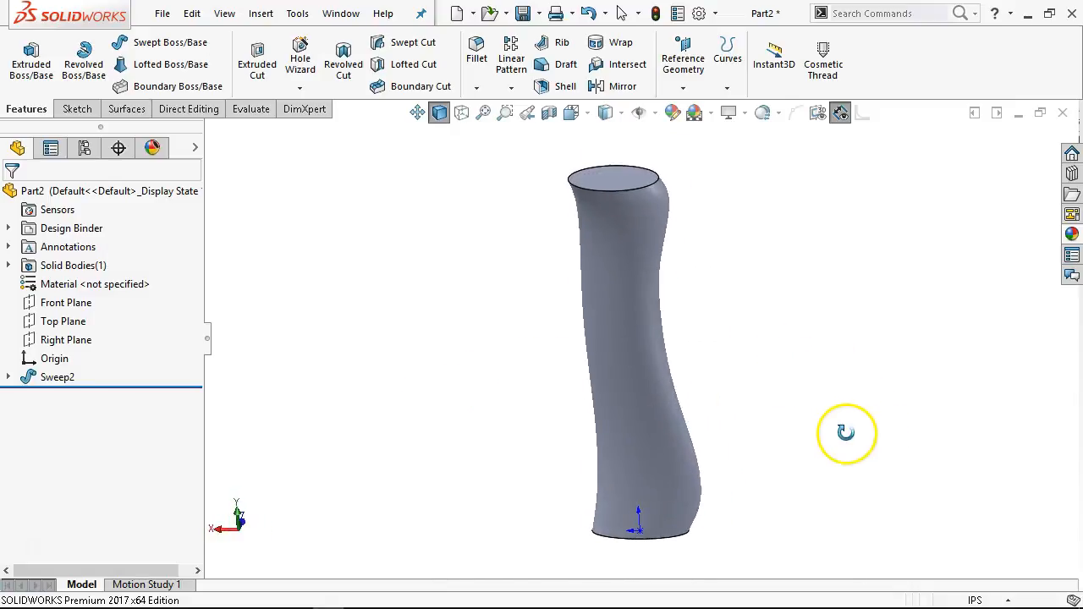
key(ctrl+7)
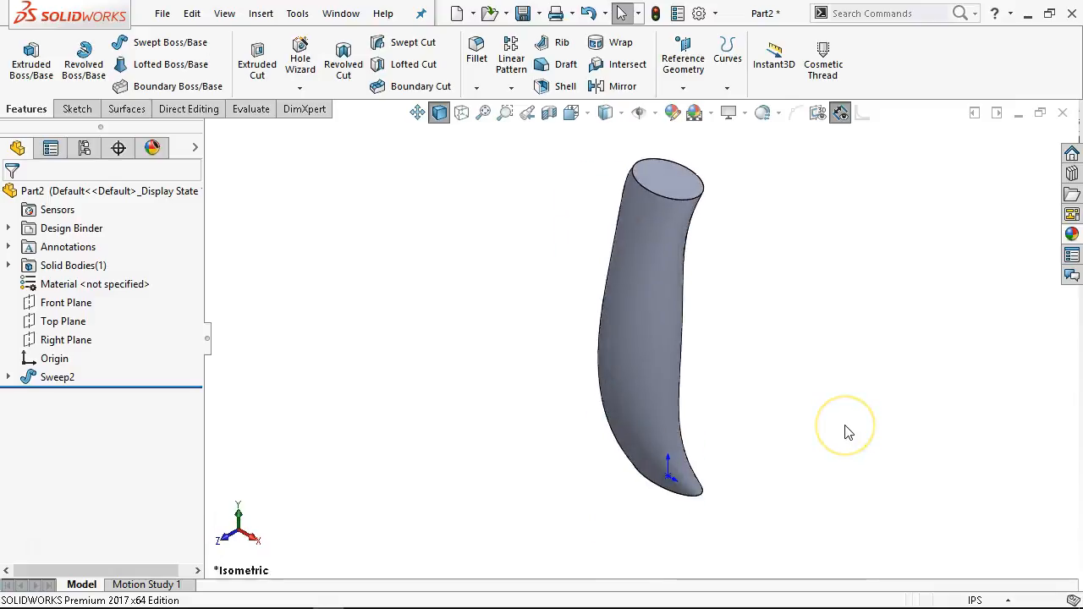
scroll(781, 260, down, 1)
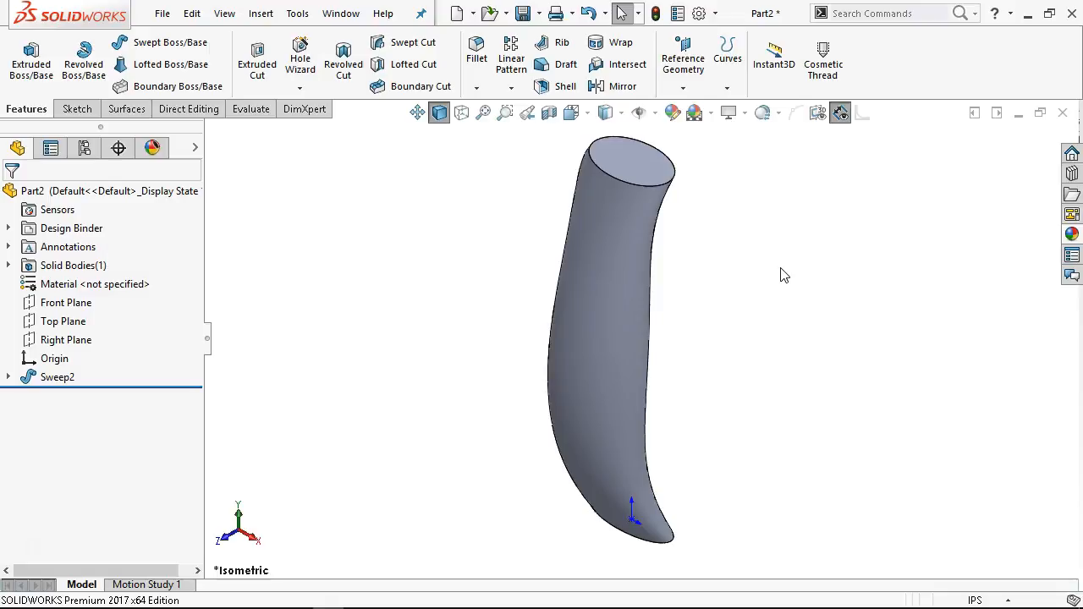
Save the part as sweep in the 2017 Spring GTC298AC folder
click(774, 286)
click(730, 351)
click(773, 34)
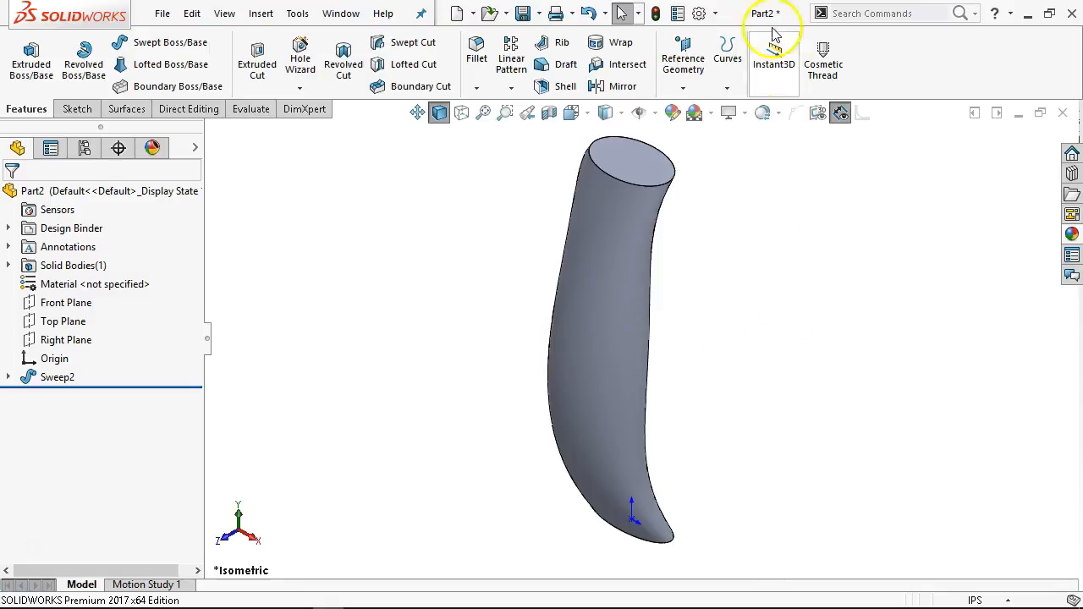
click(523, 12)
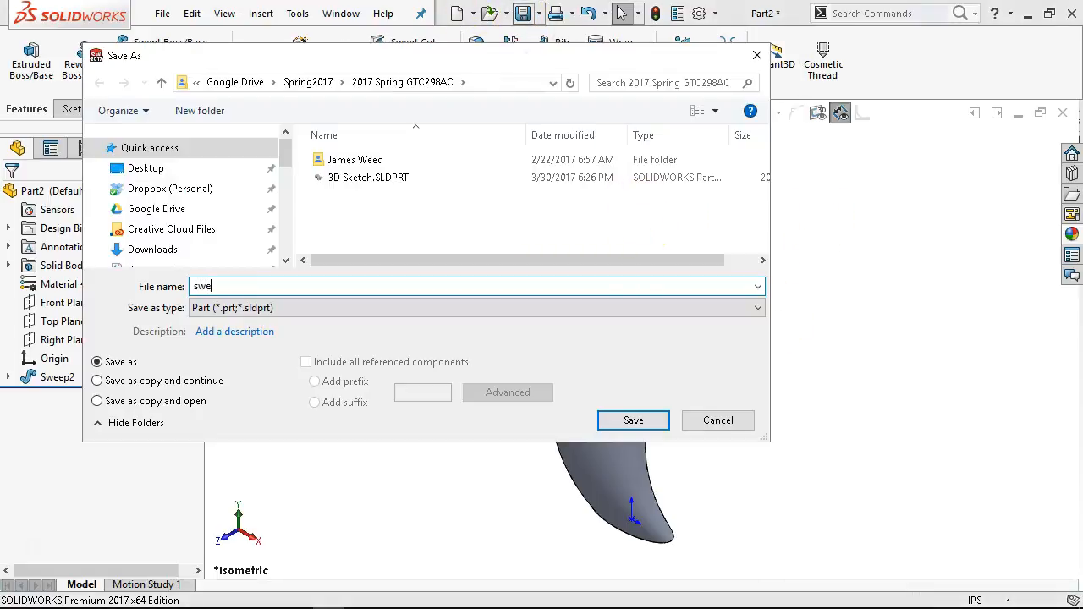
key(Return)
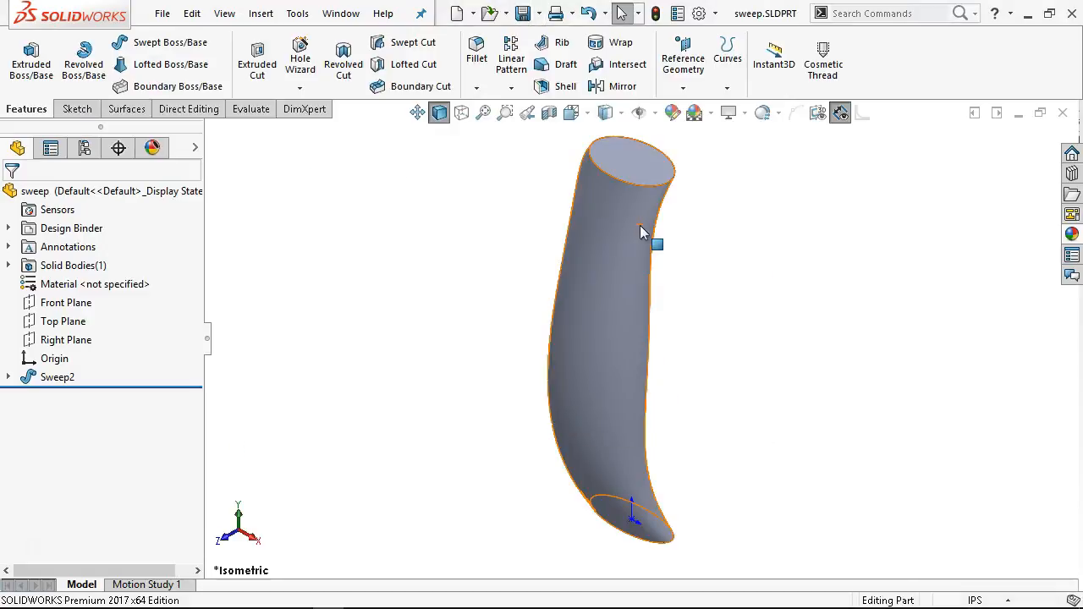
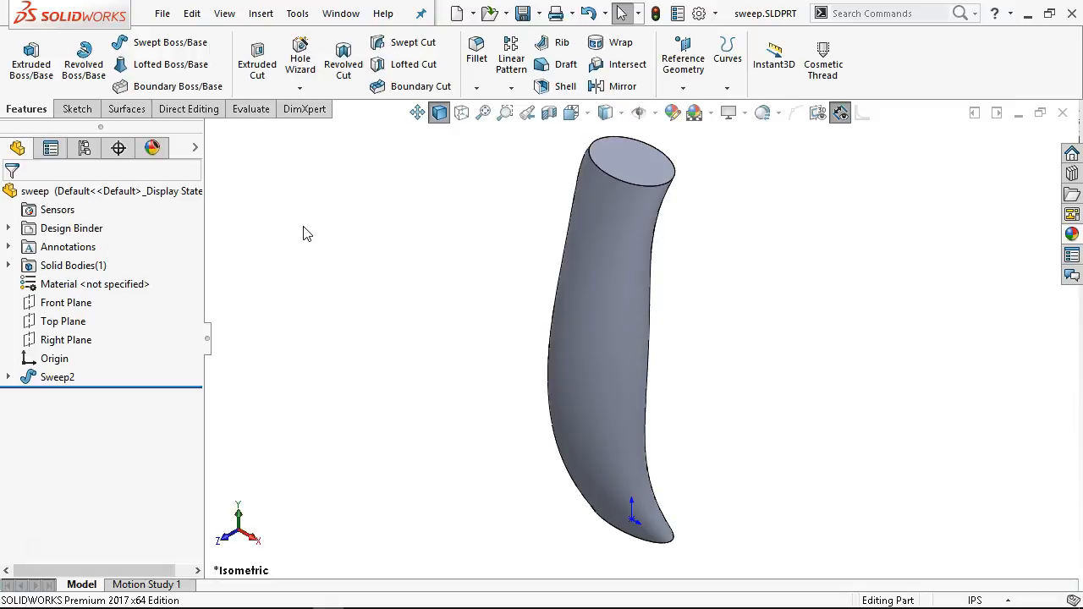
Look over the swept body from its two ends and close the part document
middle_drag(671, 307, 573, 228)
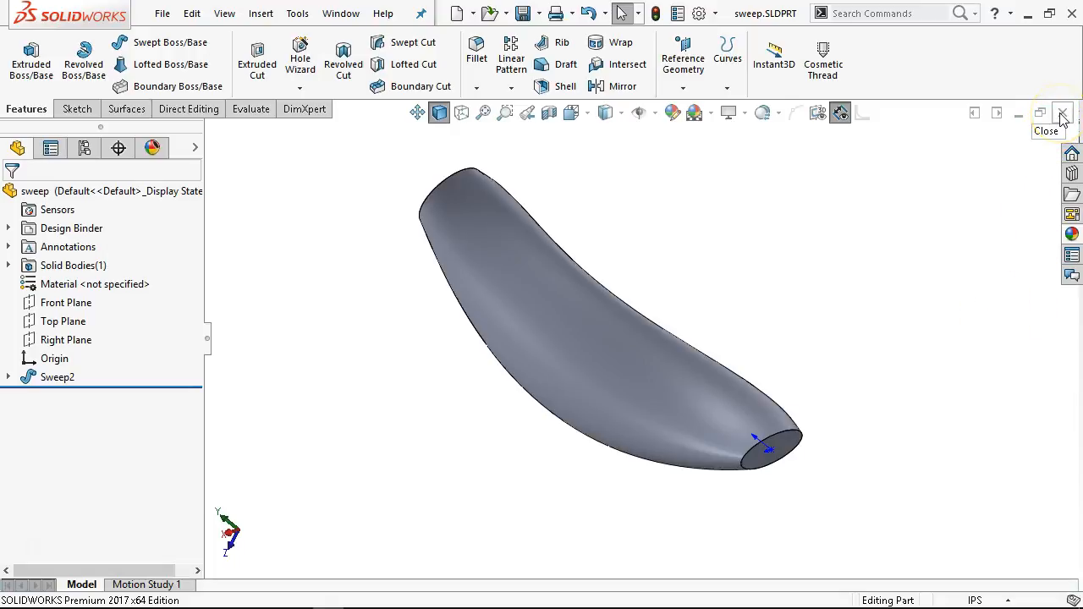
middle_drag(841, 241, 947, 262)
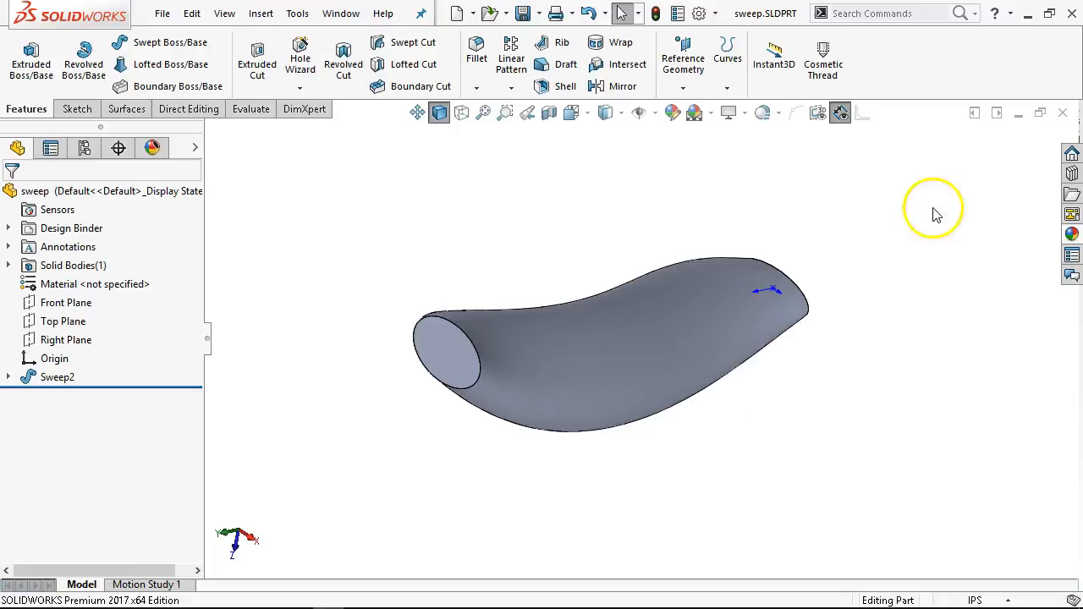
click(1064, 113)
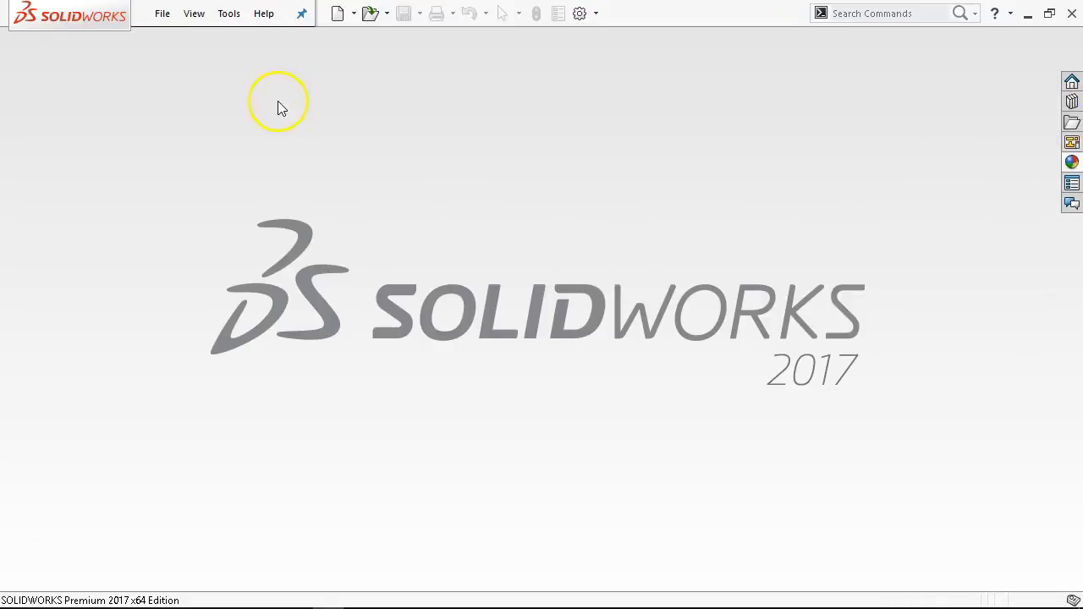
Create a new part document
click(162, 14)
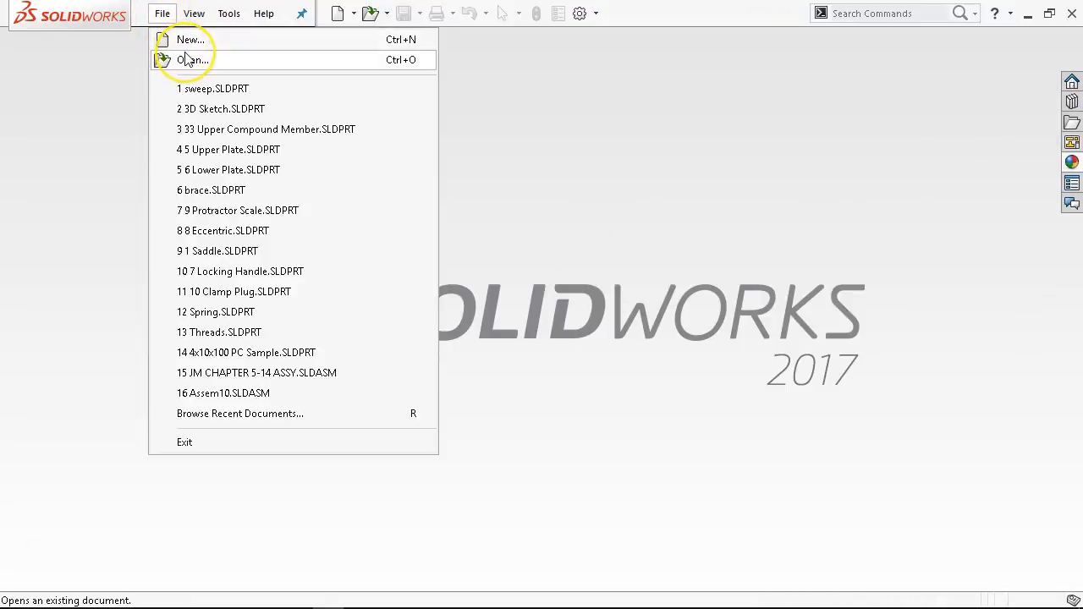
click(186, 41)
click(251, 115)
double_click(252, 115)
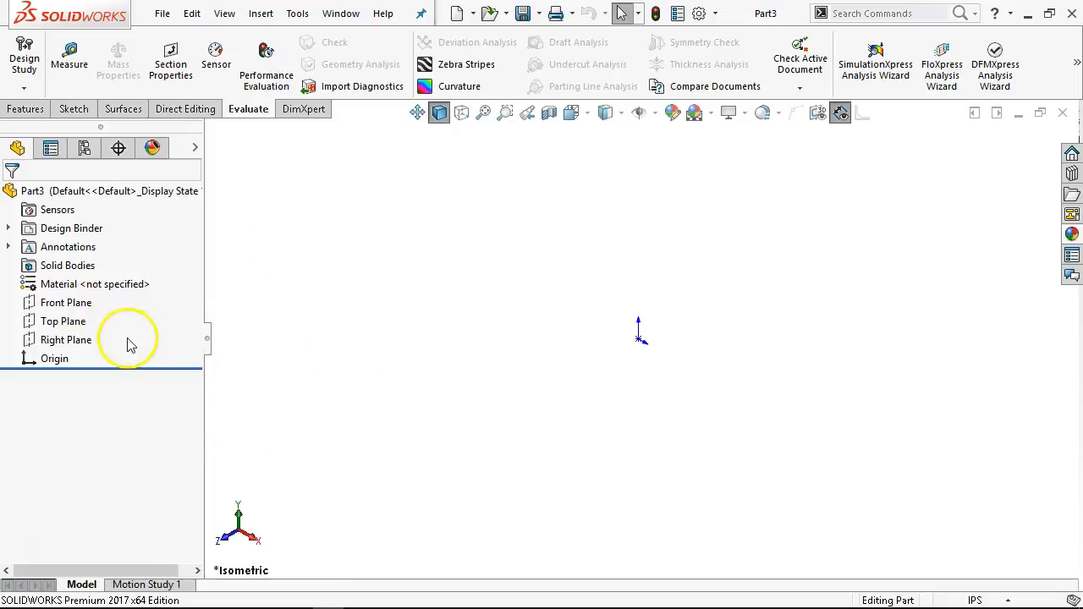
Create five reference planes above the Top Plane, each offset by 2 in
click(67, 321)
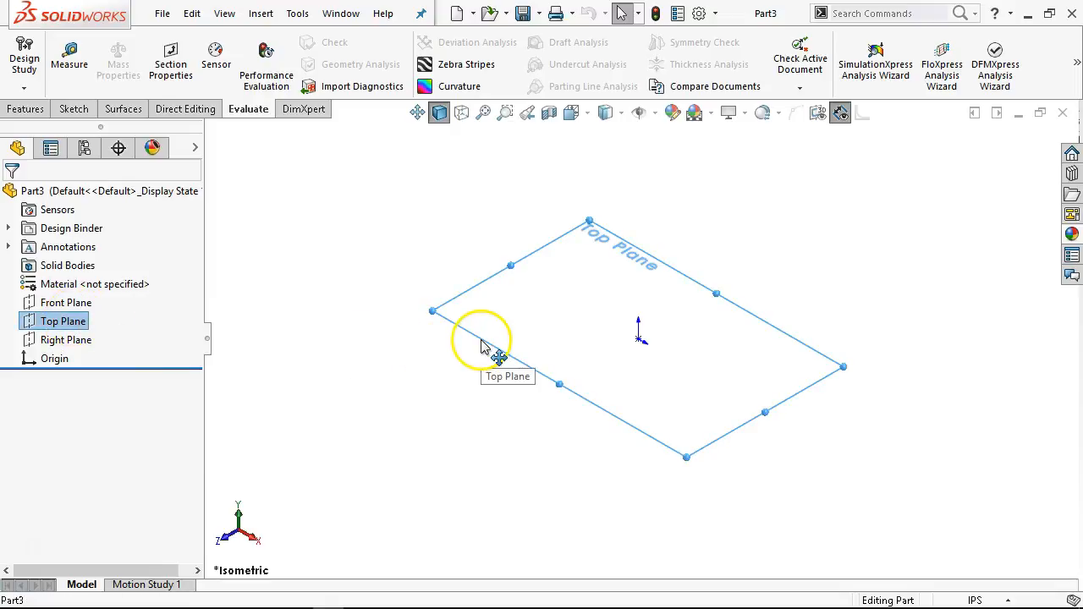
ctrl+drag(483, 345, 481, 254)
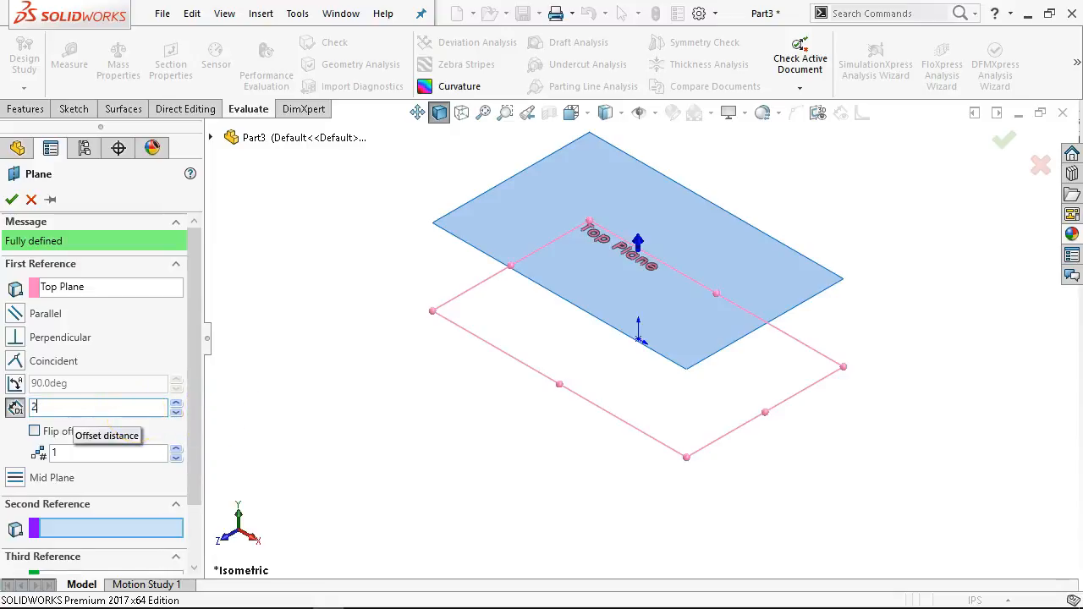
click(78, 450)
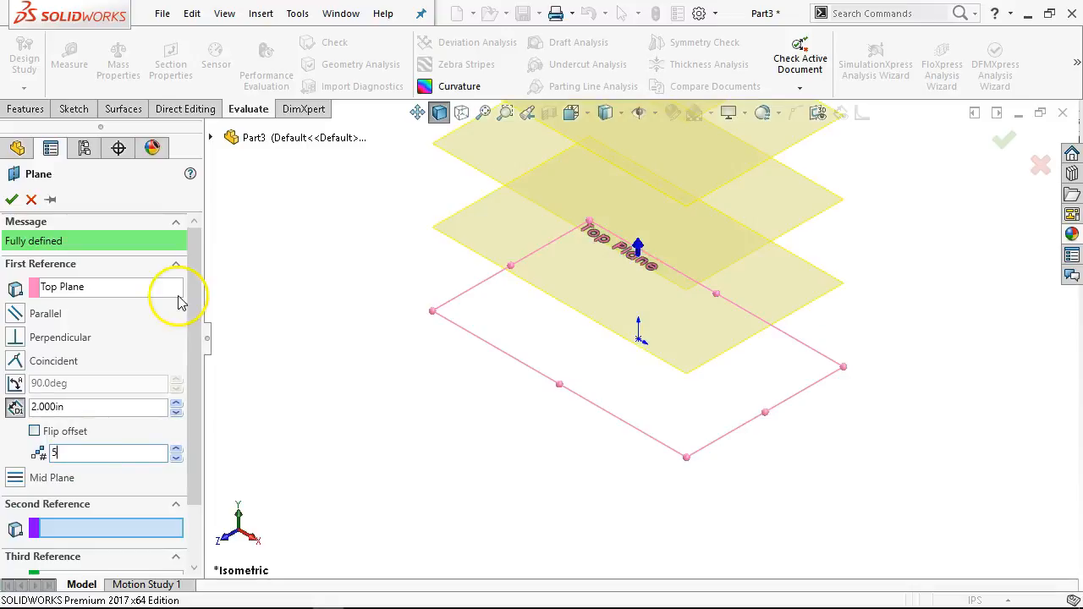
click(12, 199)
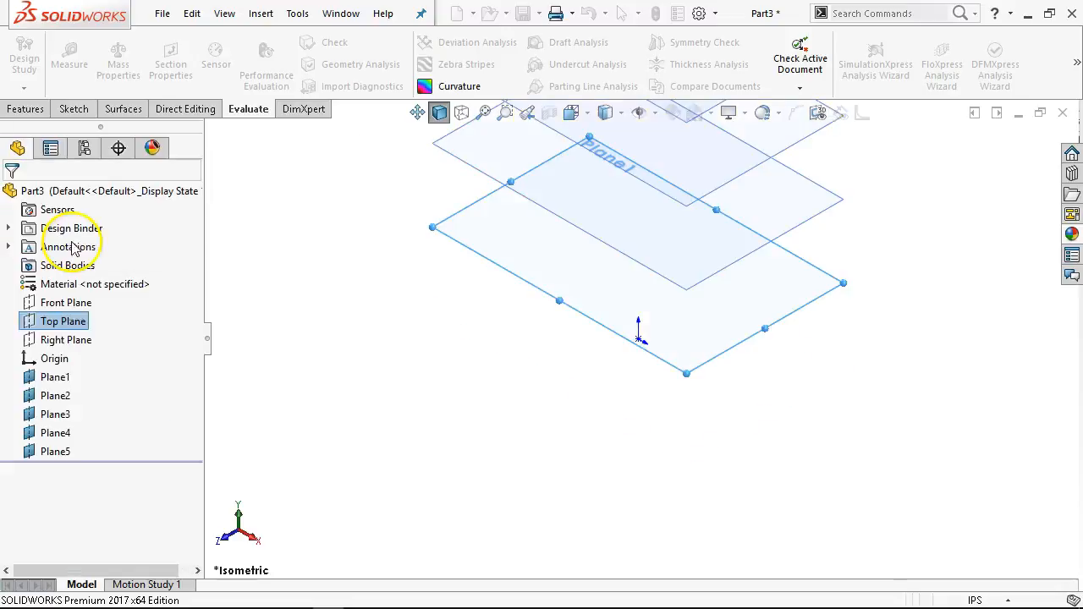
Start a sketch on the Top Plane and make that plane visible
click(54, 321)
click(71, 288)
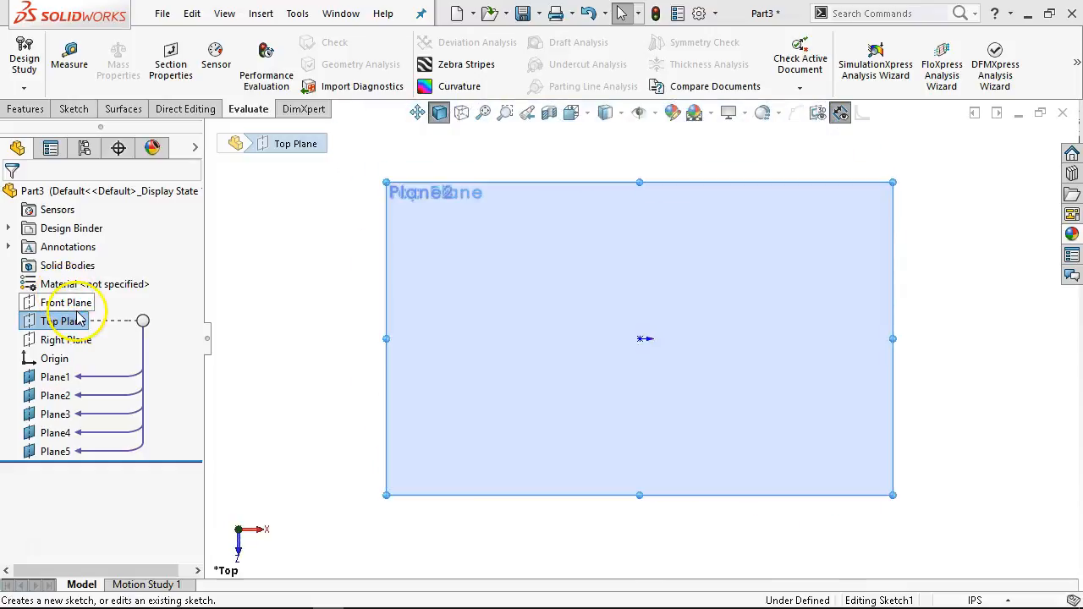
right_click(58, 322)
click(94, 298)
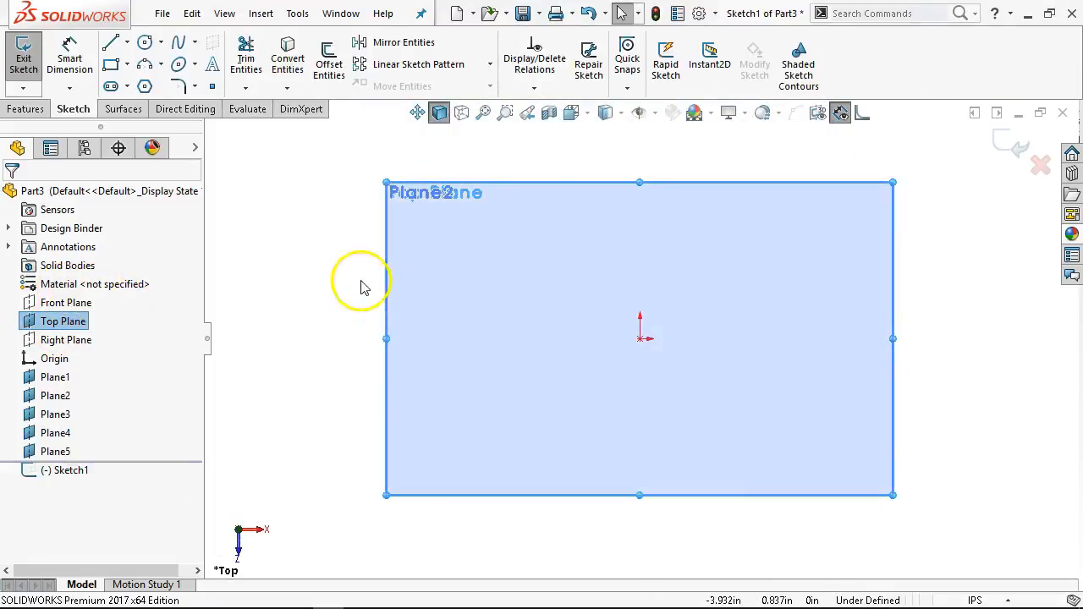
Examine the stack of offset planes at an angle, highlighting Plane1, Plane2 and Plane3 in turn
click(38, 377)
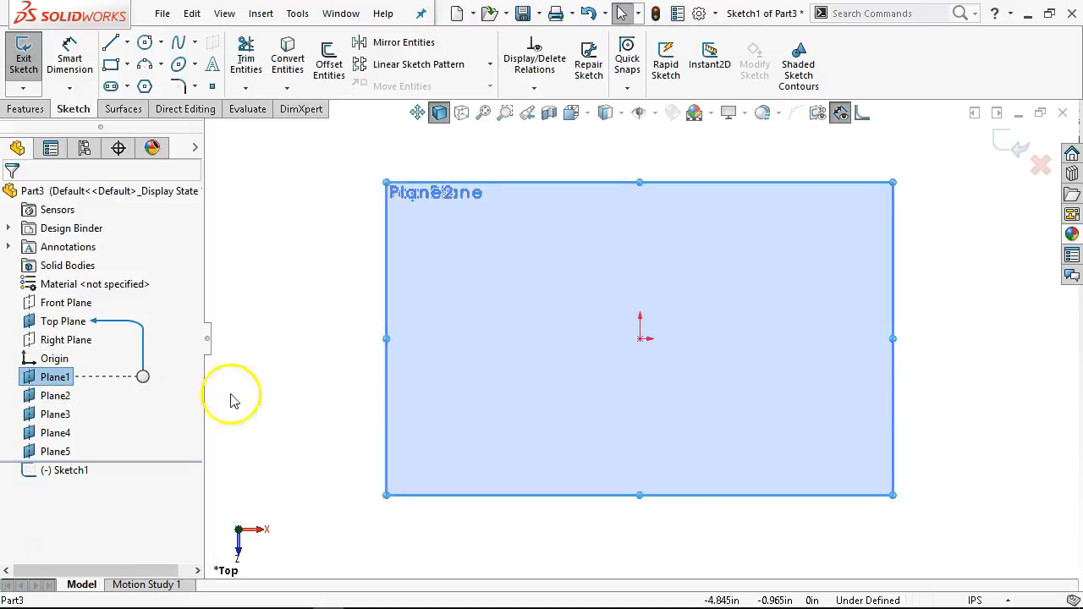
middle_drag(296, 412, 425, 172)
scroll(685, 220, up, 3)
scroll(685, 220, down, 3)
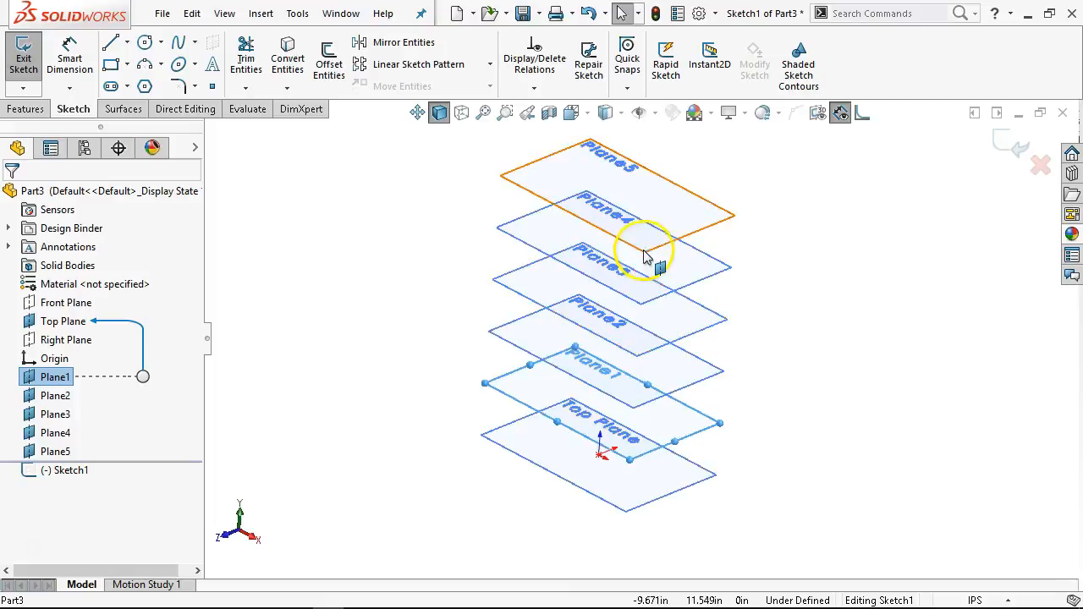
scroll(630, 254, down, 2)
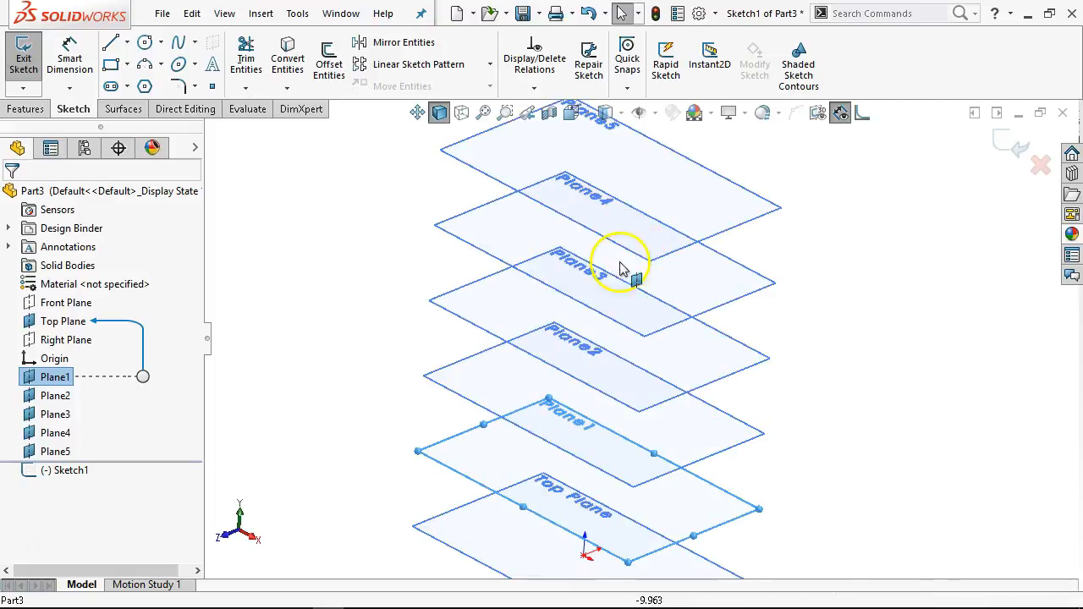
click(55, 395)
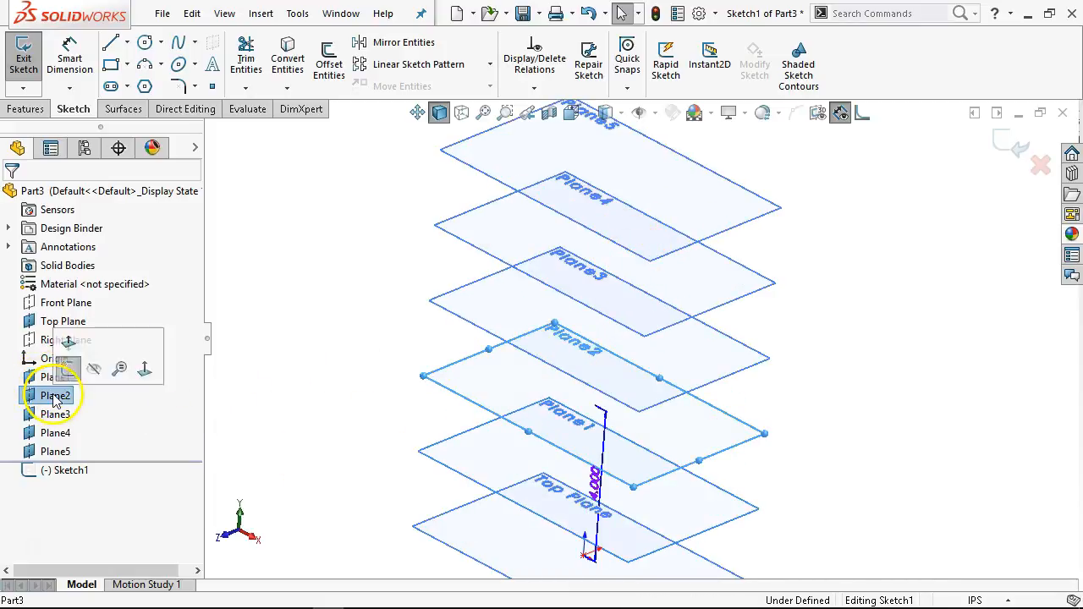
click(56, 415)
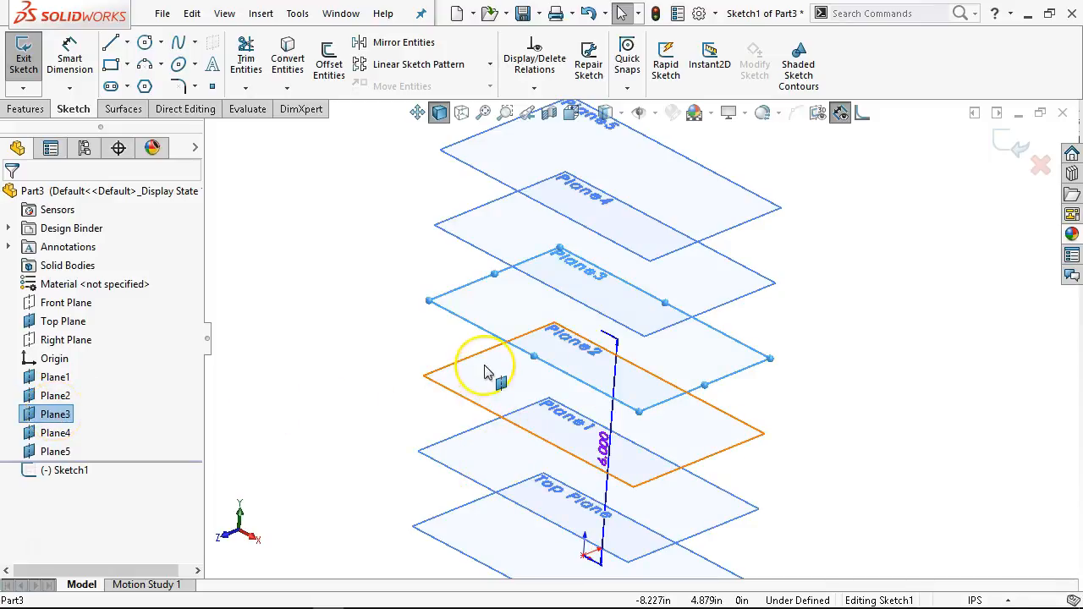
click(408, 342)
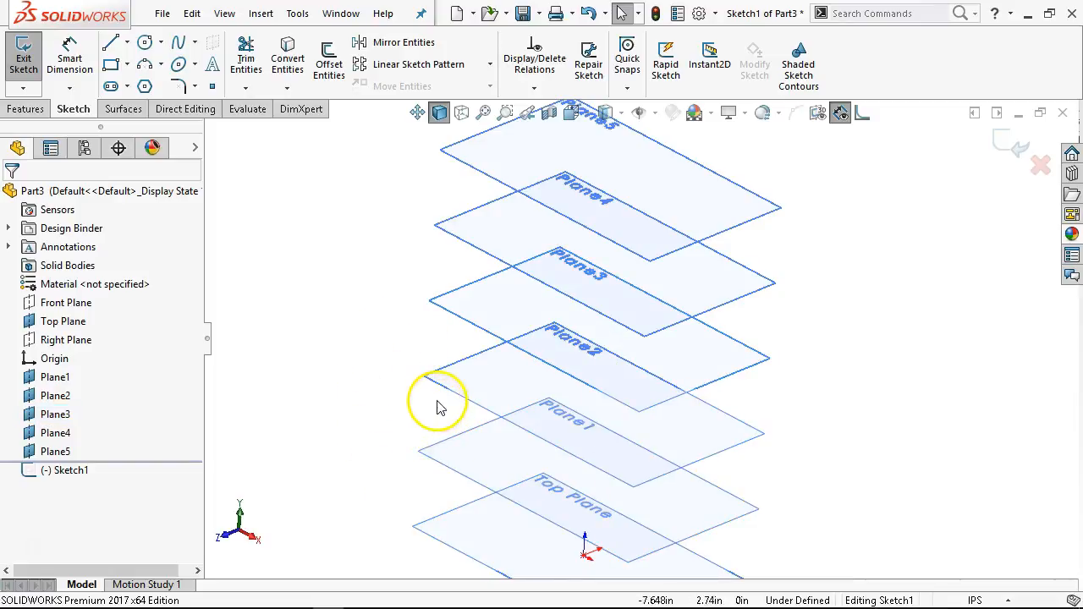
mouse_move(551, 244)
middle_down()
mouse_move(534, 251)
mouse_move(536, 217)
mouse_move(547, 234)
middle_up()
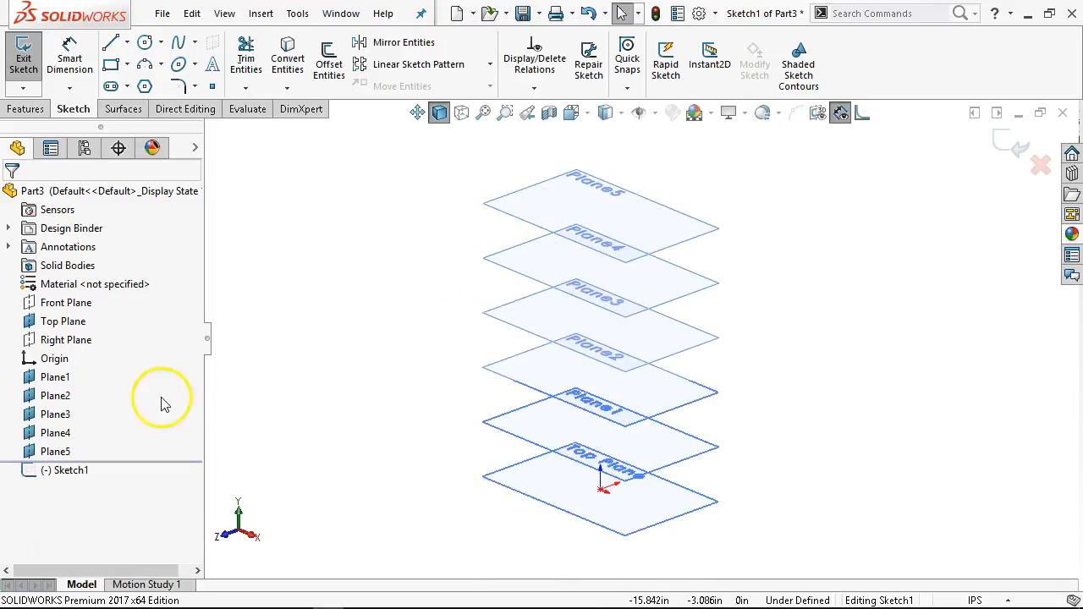
click(57, 414)
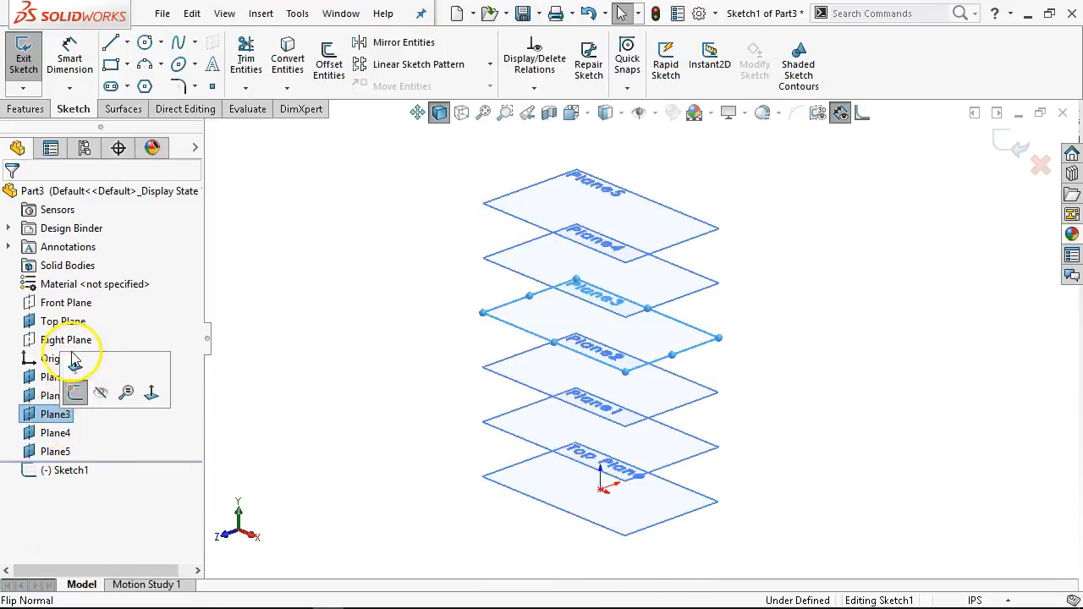
click(294, 409)
middle_drag(280, 411, 326, 431)
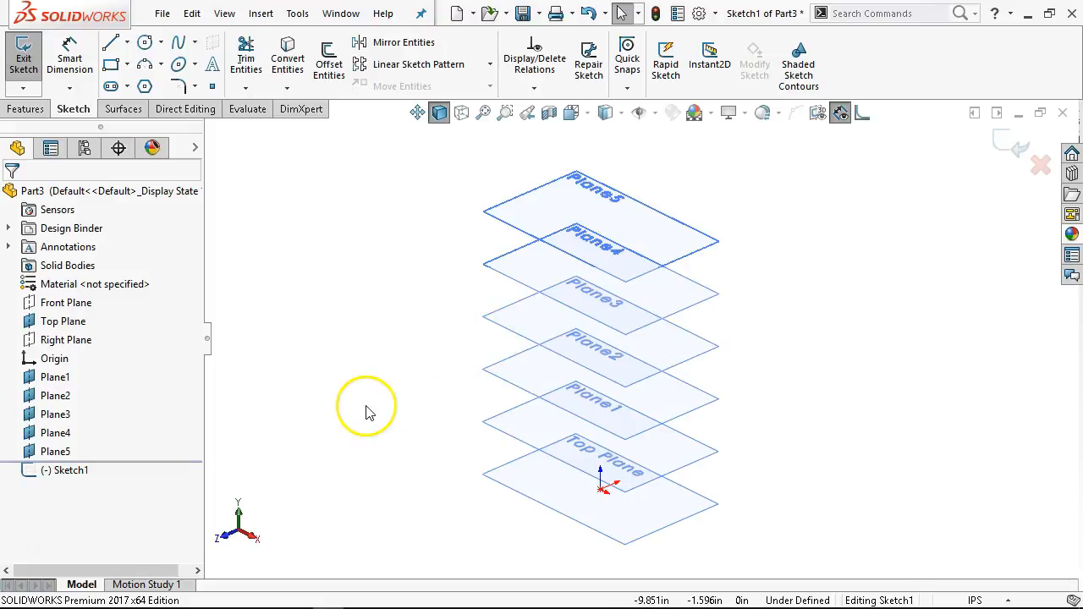
Hide Plane1 through Plane5 and face the Top Plane sketch straight on
click(66, 377)
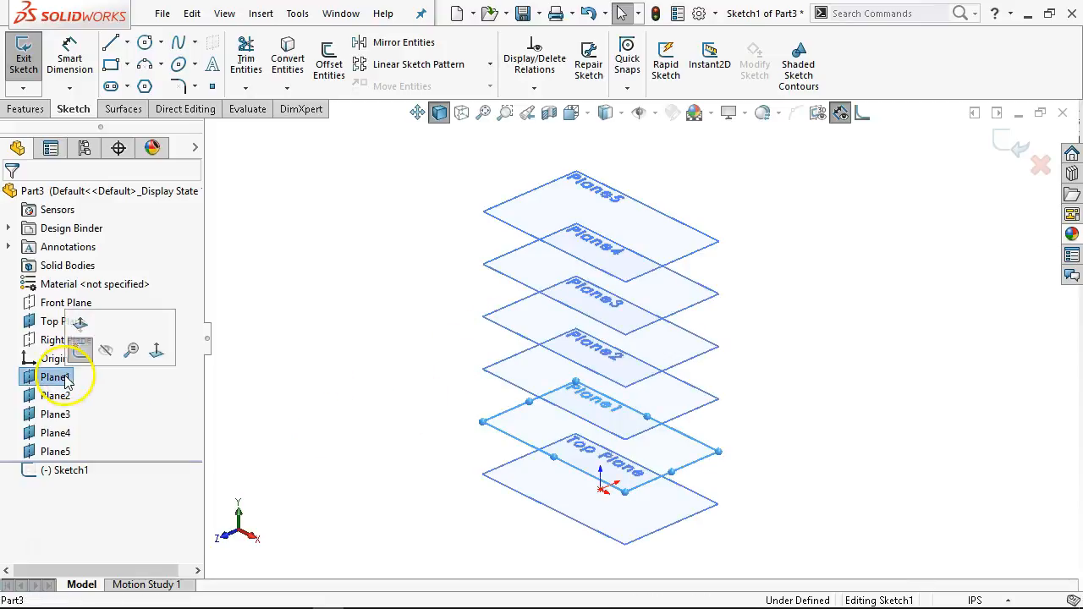
shift+click(39, 452)
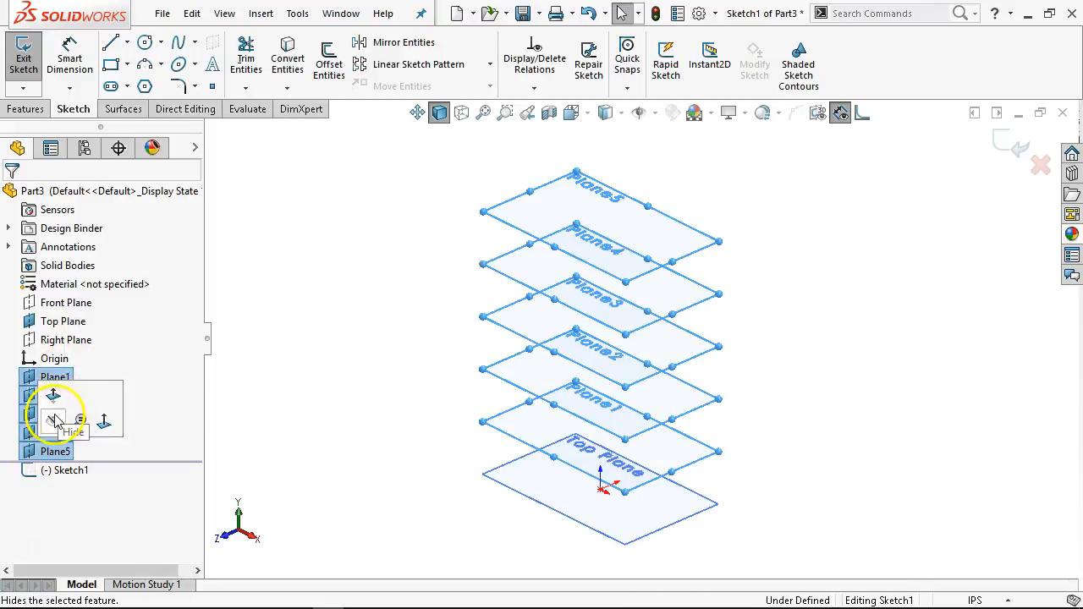
click(64, 414)
key(ctrl+8)
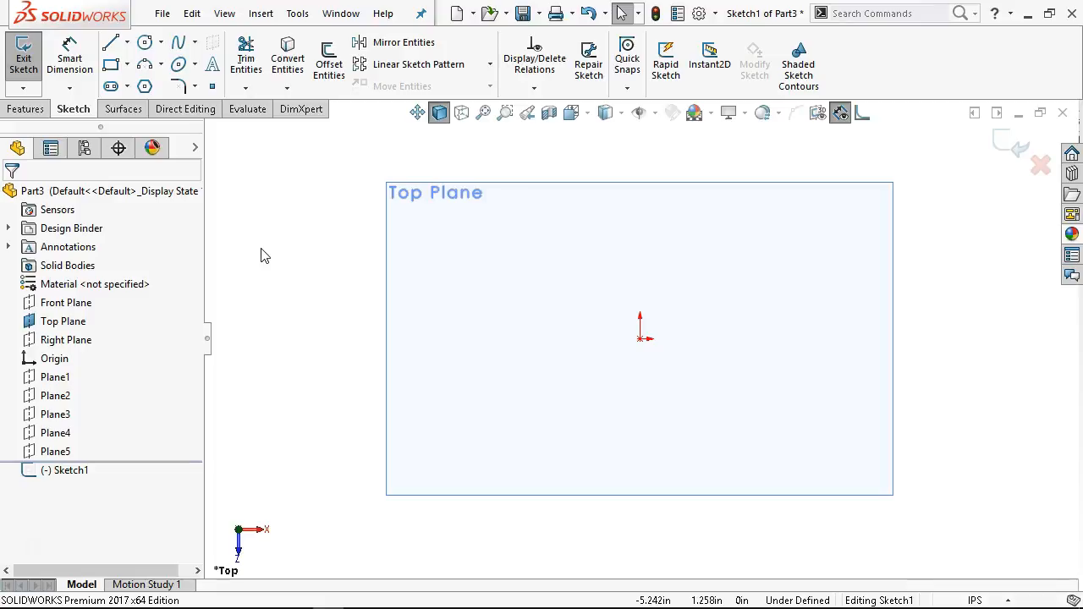
Sketch a circle about 3.77 in in diameter centred on the origin
click(343, 280)
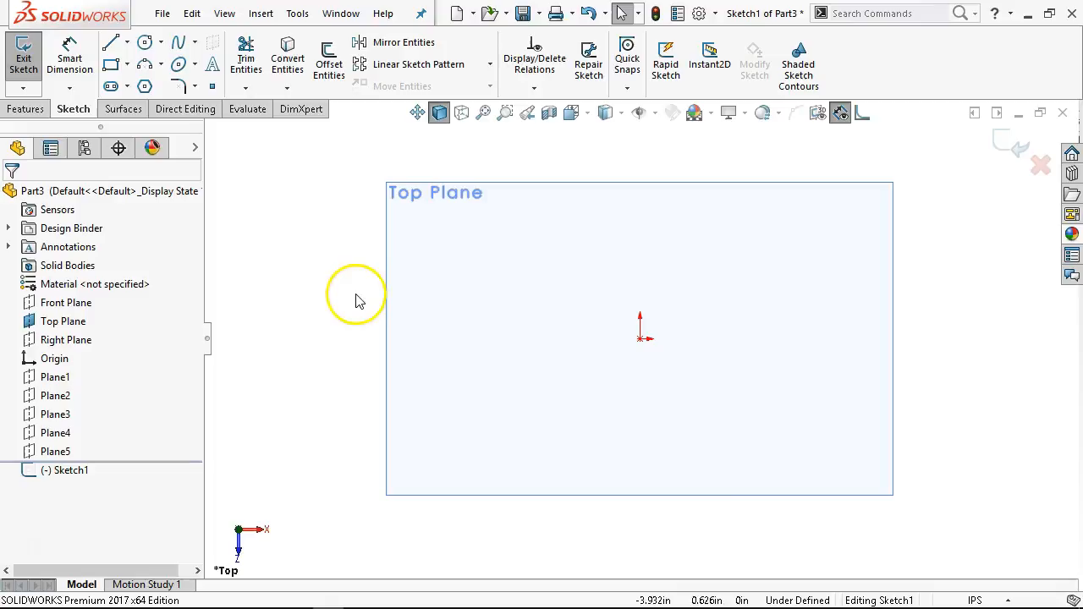
click(286, 312)
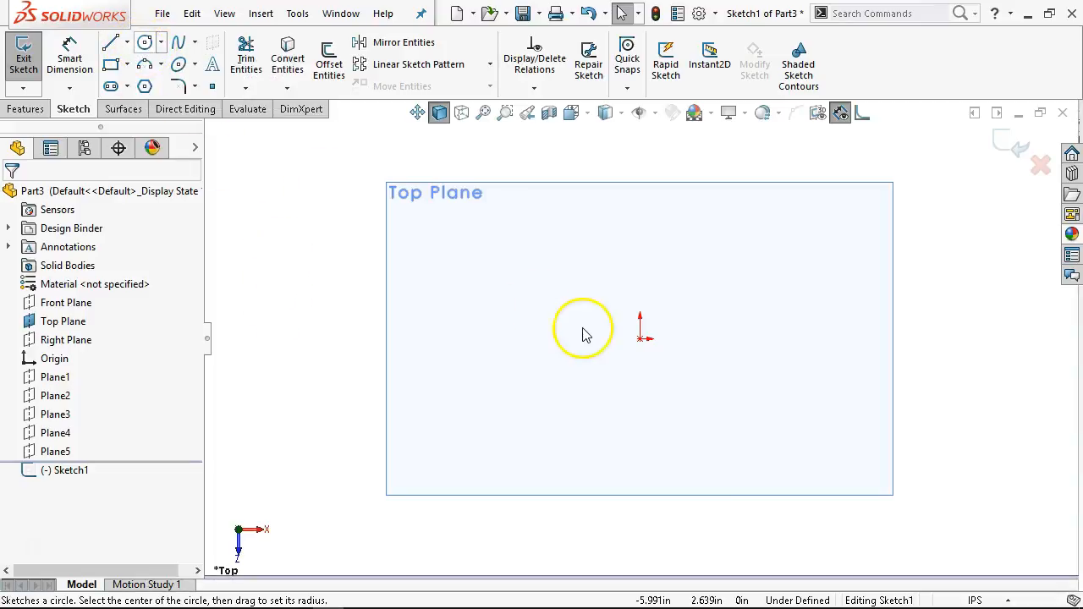
click(146, 42)
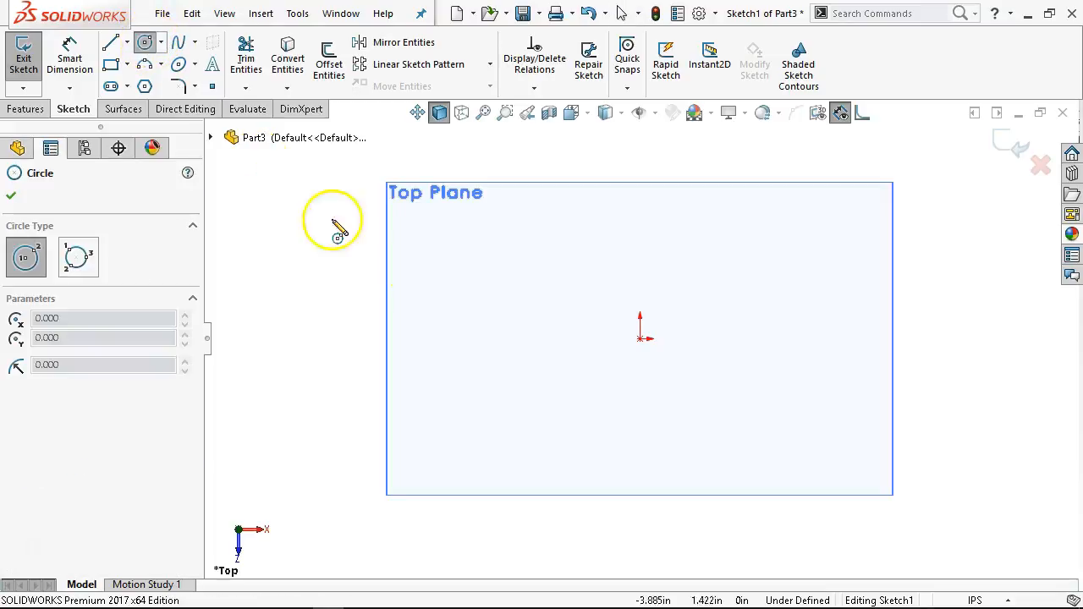
click(640, 339)
click(723, 444)
Dimension the circle's diameter as 4 in and exit the sketch
right_click(726, 437)
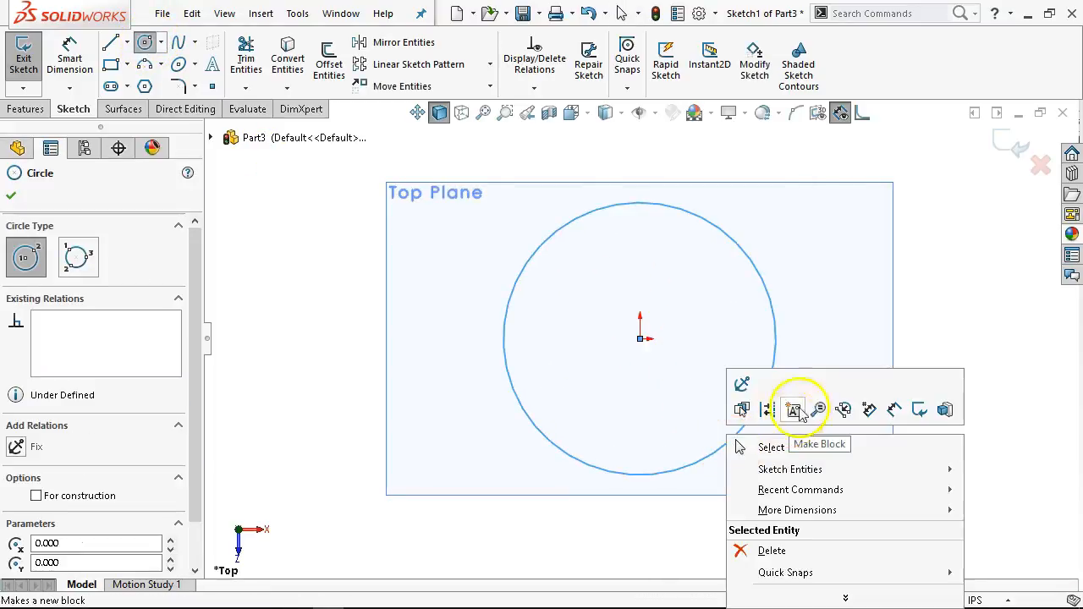
click(895, 411)
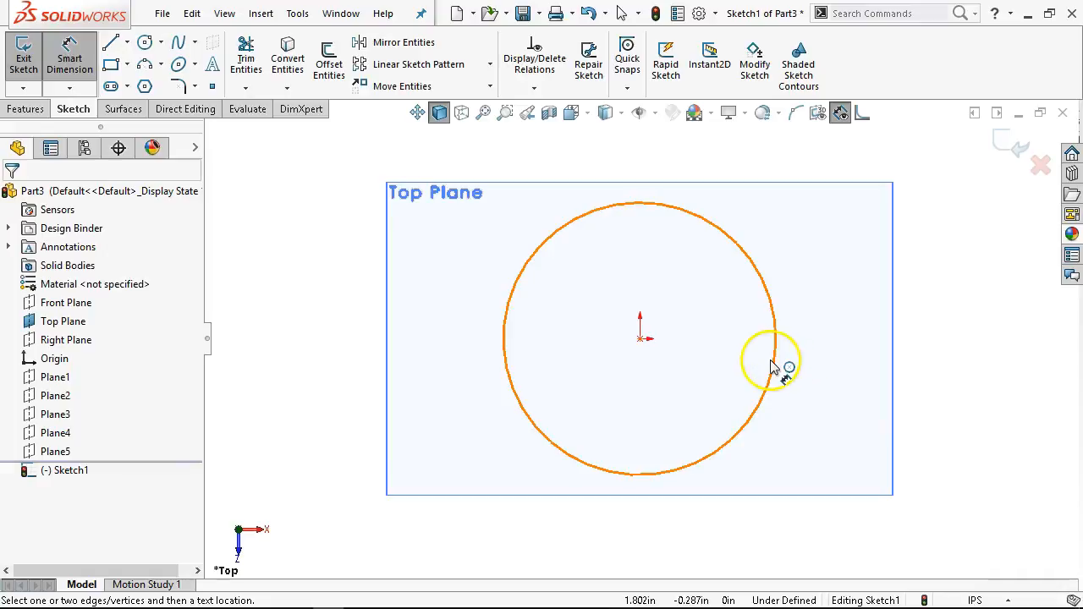
click(776, 370)
click(863, 525)
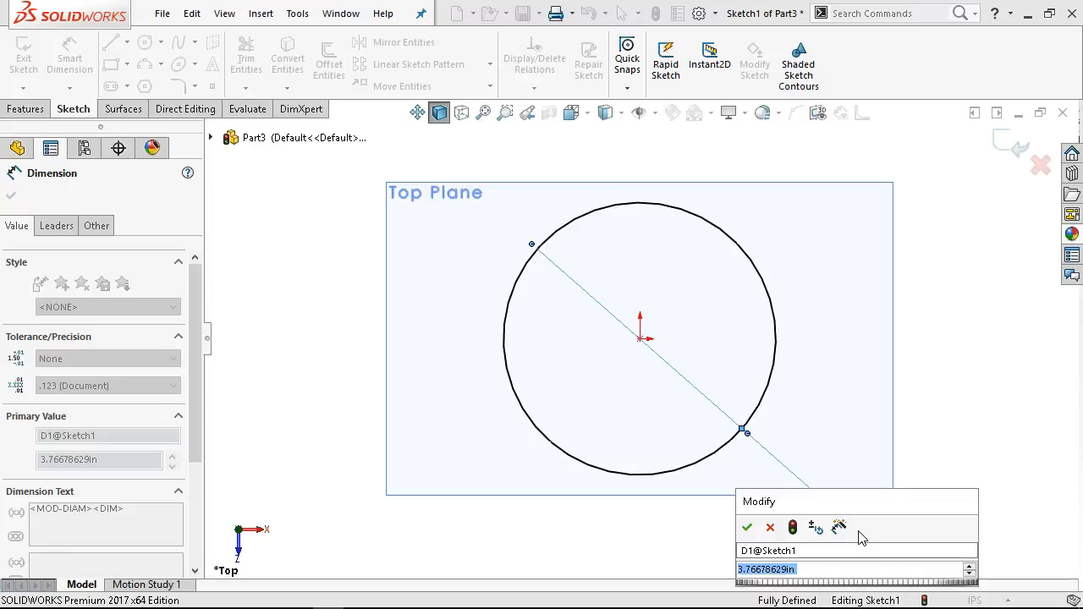
text(4)
key(Return)
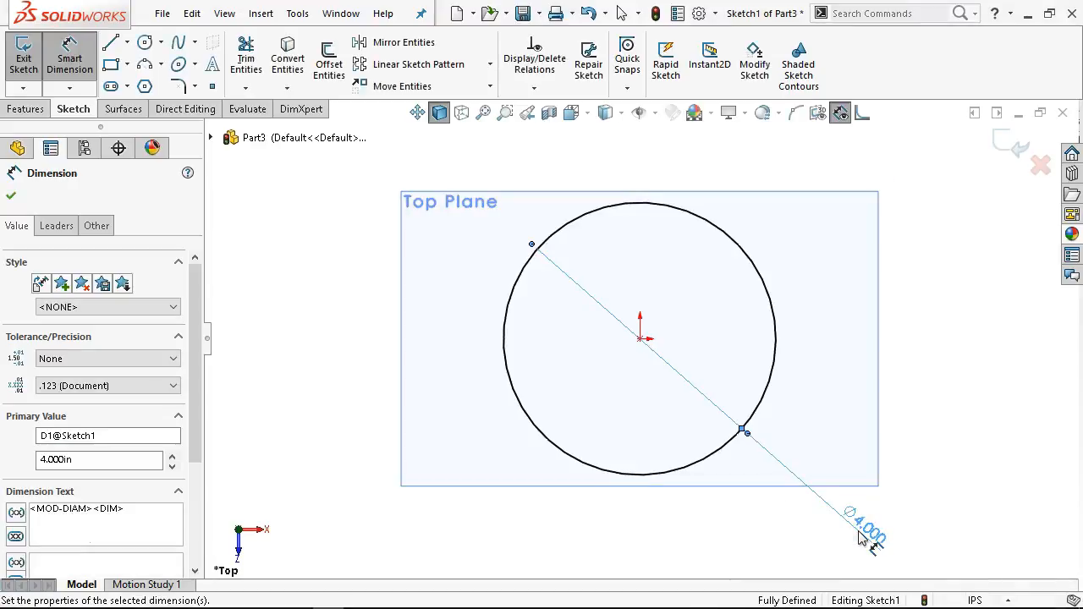
right_click(826, 359)
click(871, 404)
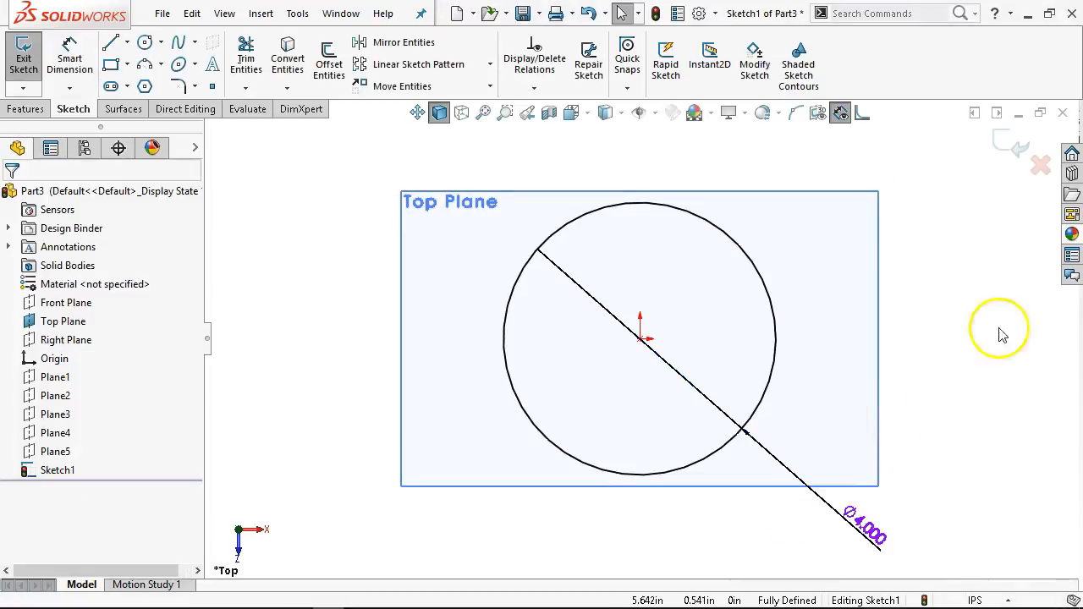
click(1019, 148)
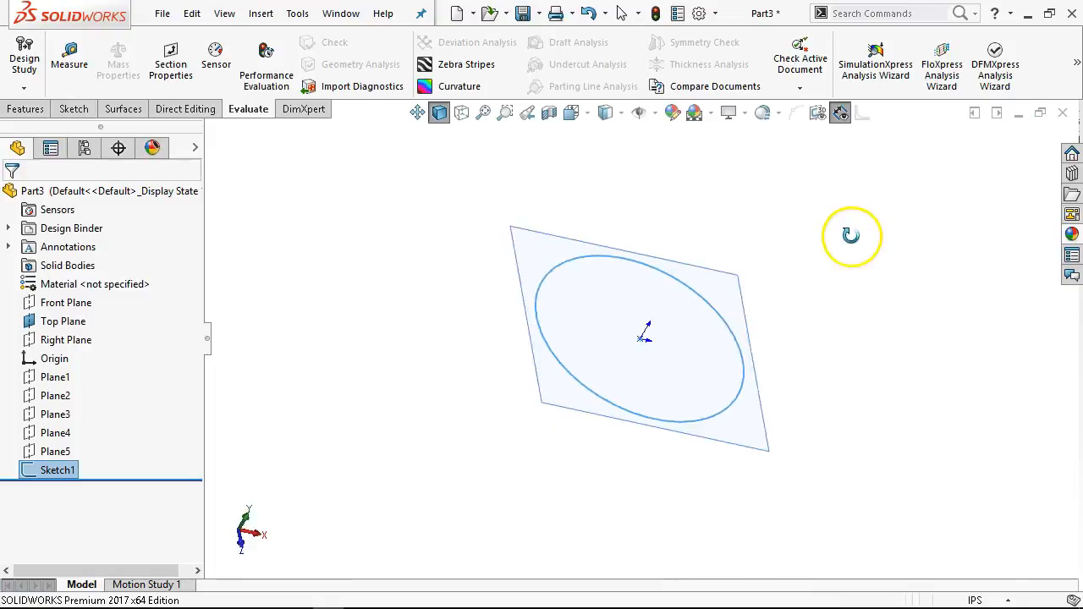
Hide the Top Plane and show Plane1
right_click(78, 322)
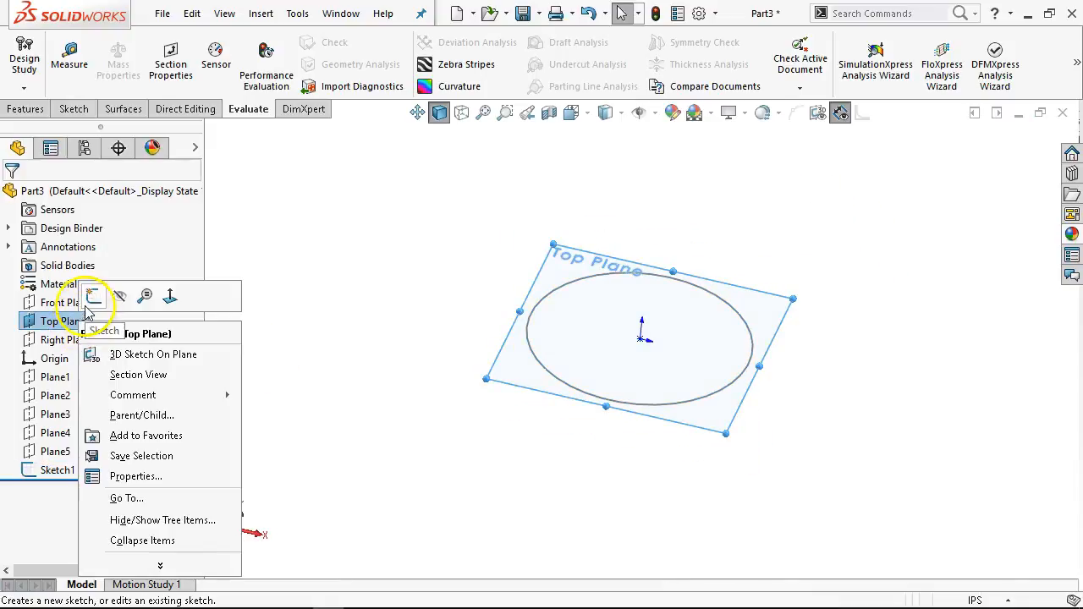
click(117, 299)
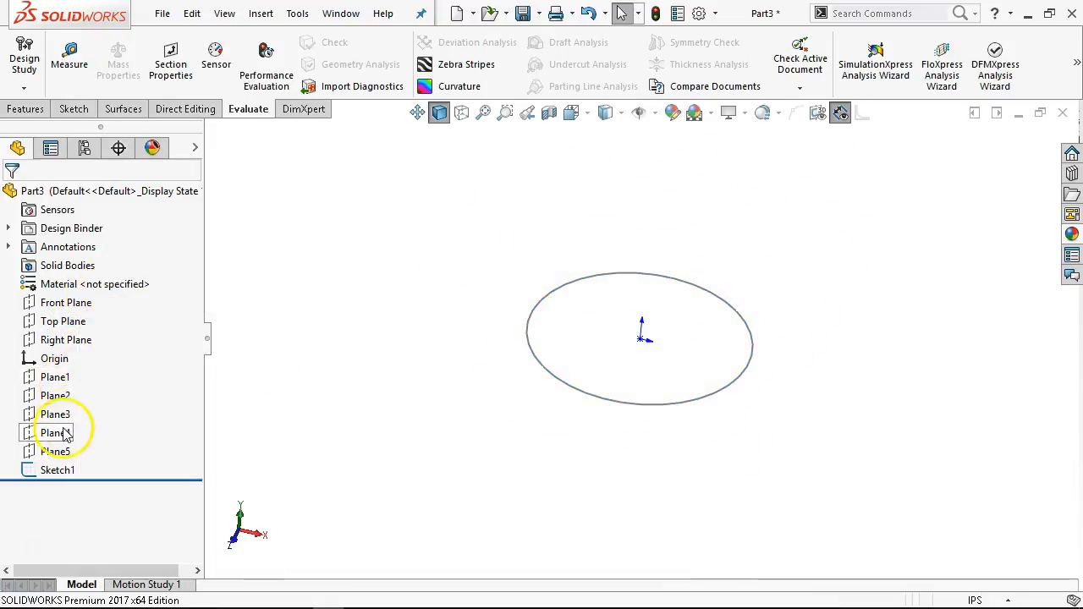
click(66, 379)
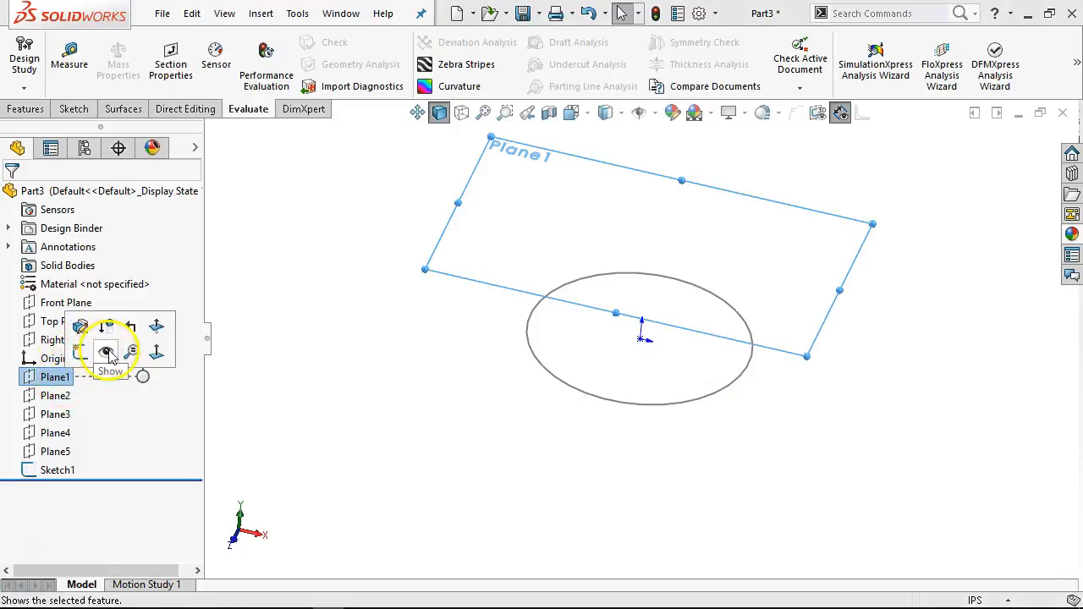
click(378, 445)
Sketch a circle about 5.21 in in diameter on Plane1, centred on the origin
key(ctrl+5)
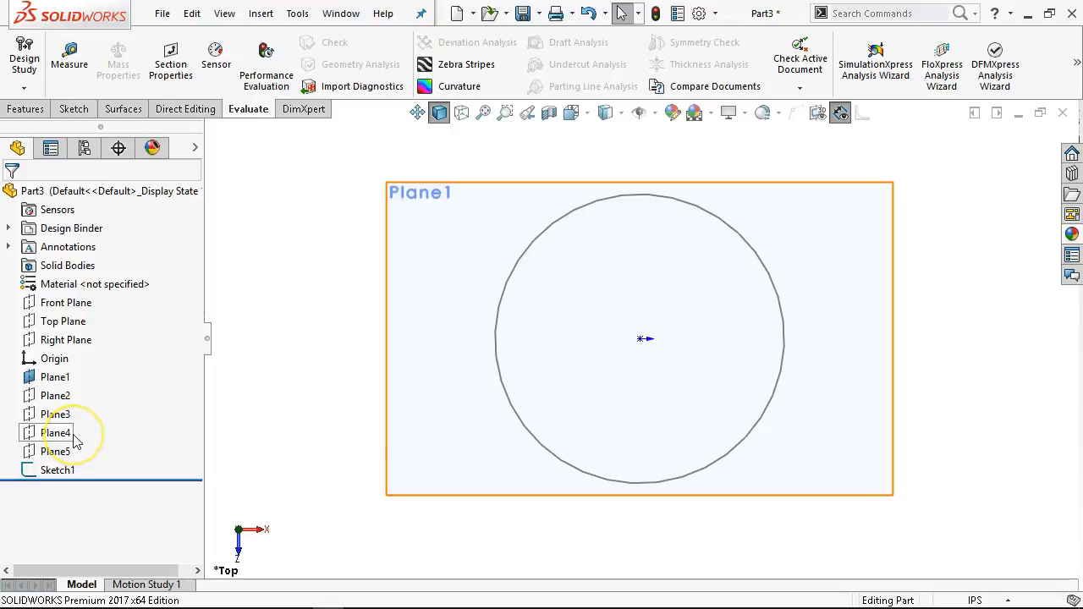
mouse_move(75, 440)
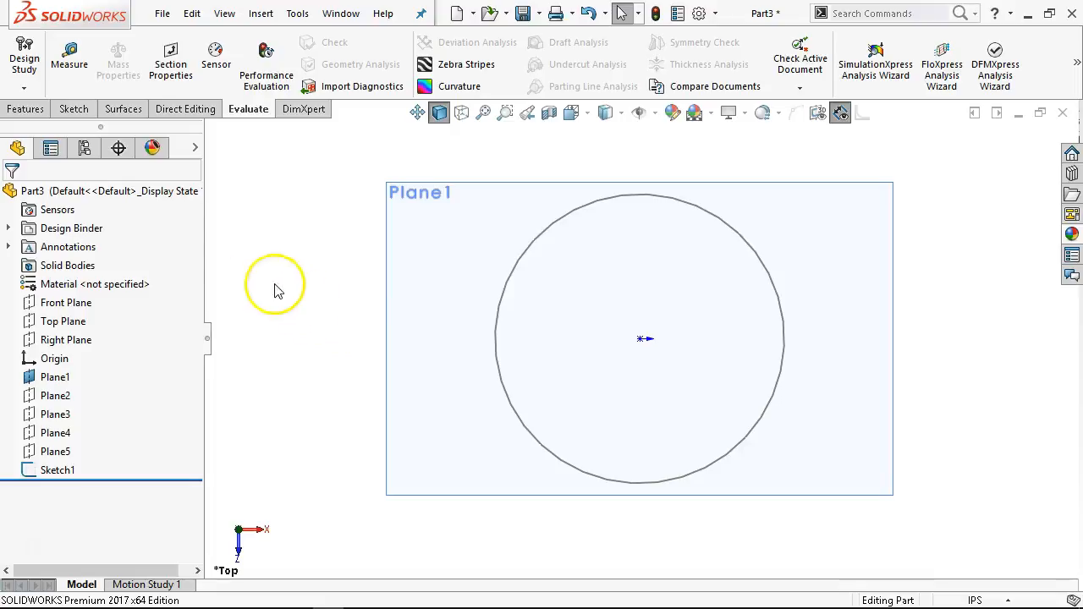
click(74, 109)
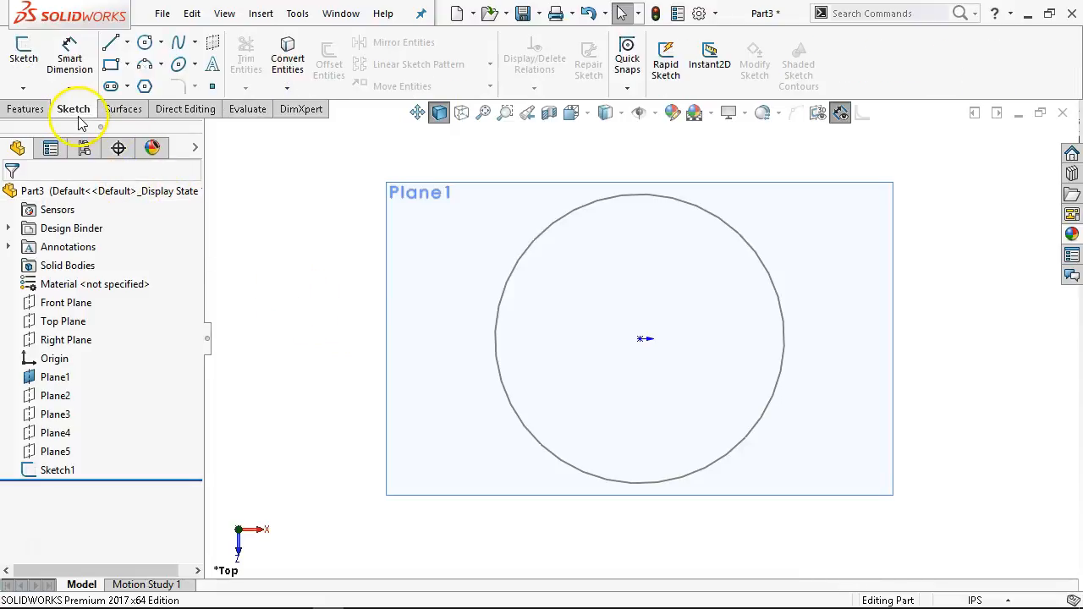
click(392, 248)
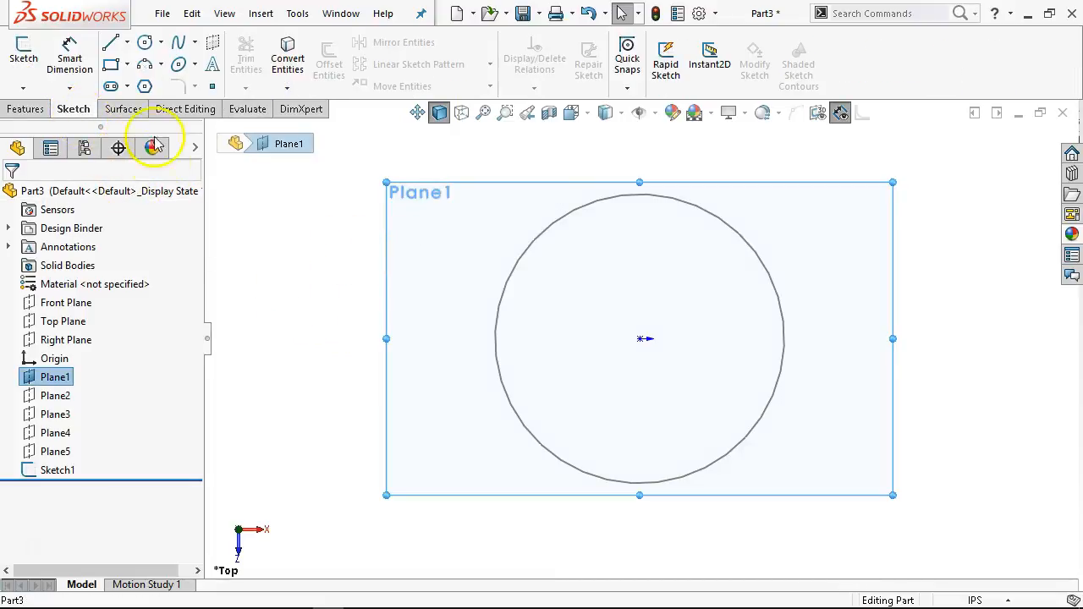
click(639, 338)
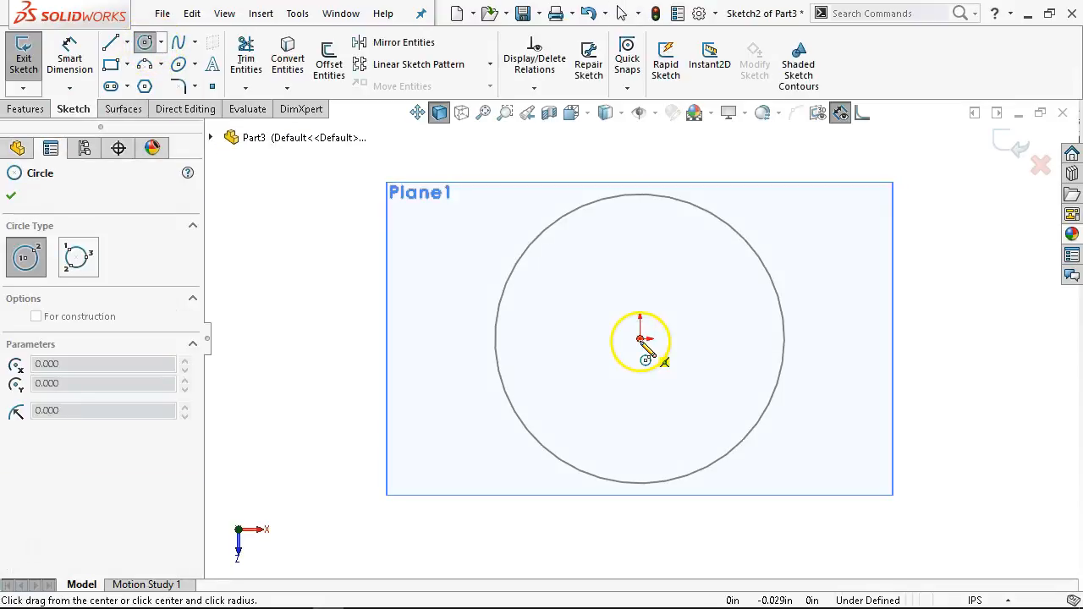
click(798, 438)
right_click(348, 271)
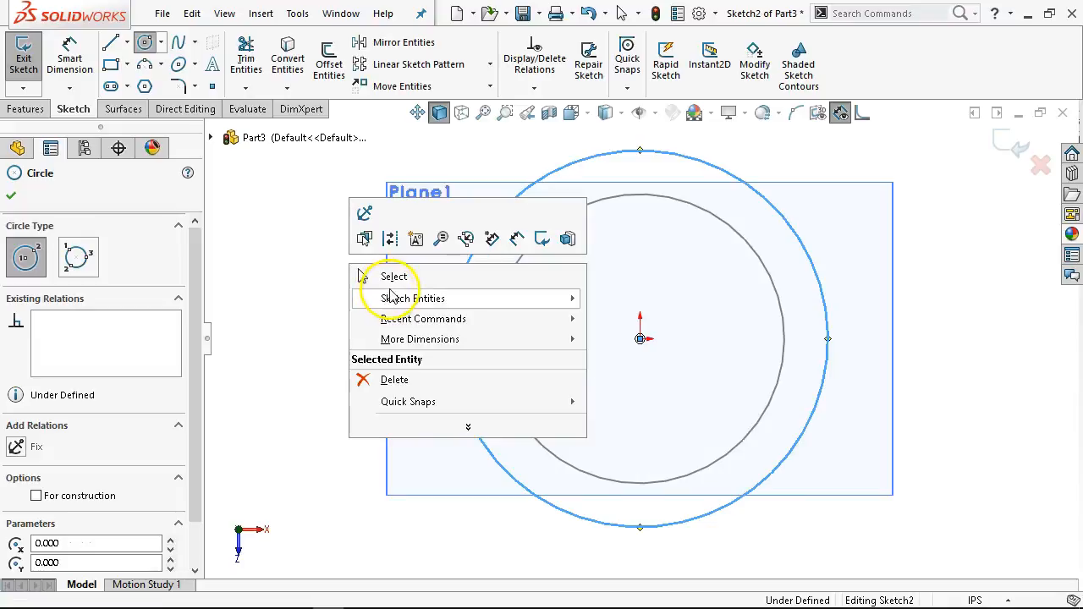
click(370, 278)
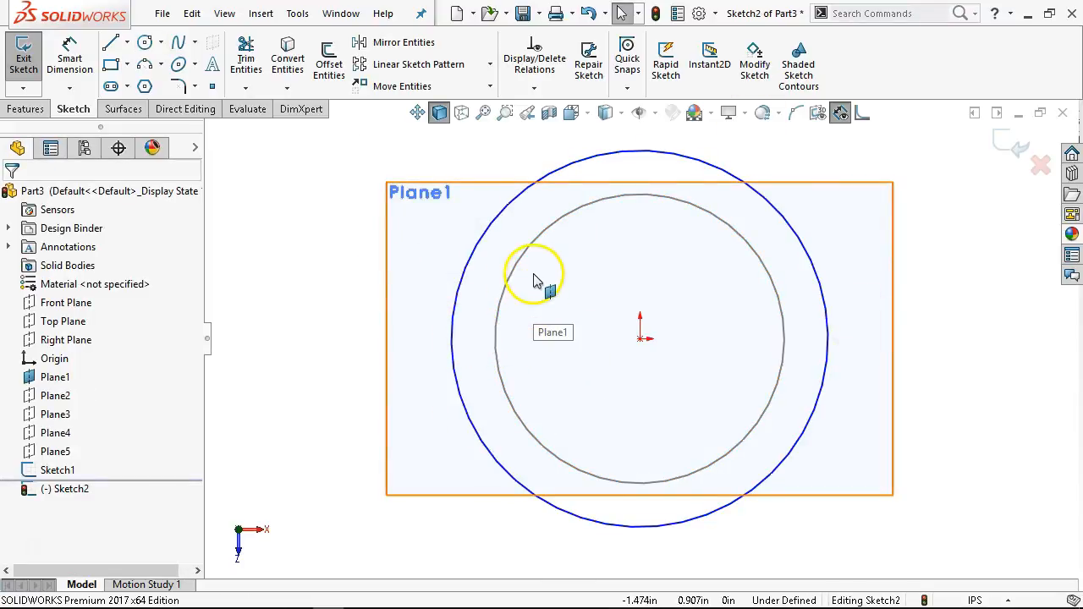
Dimension the Plane1 circle's diameter as 5 in and exit the sketch
click(70, 51)
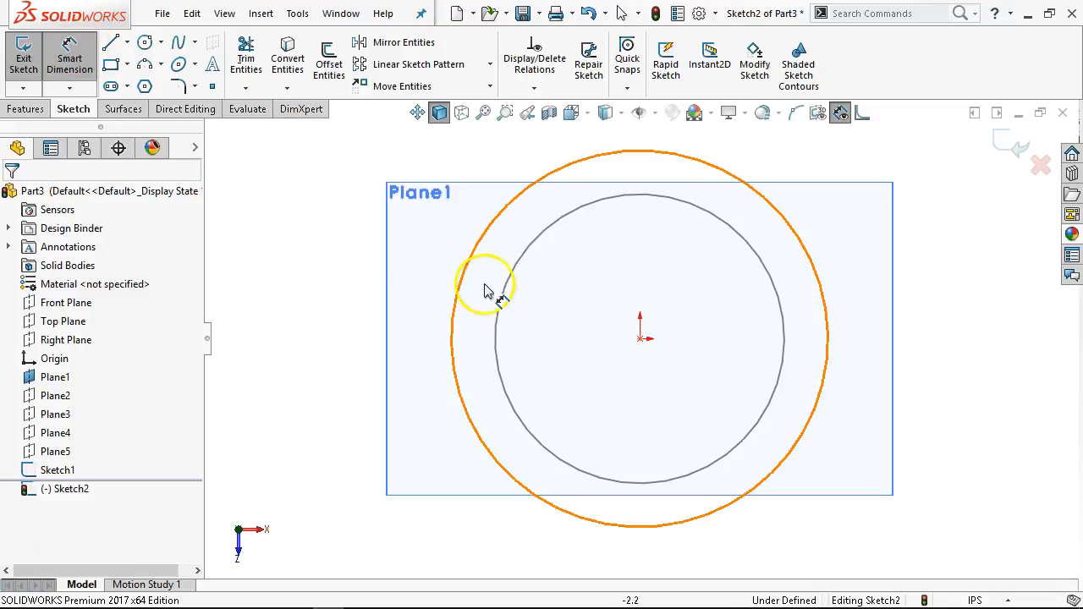
click(459, 295)
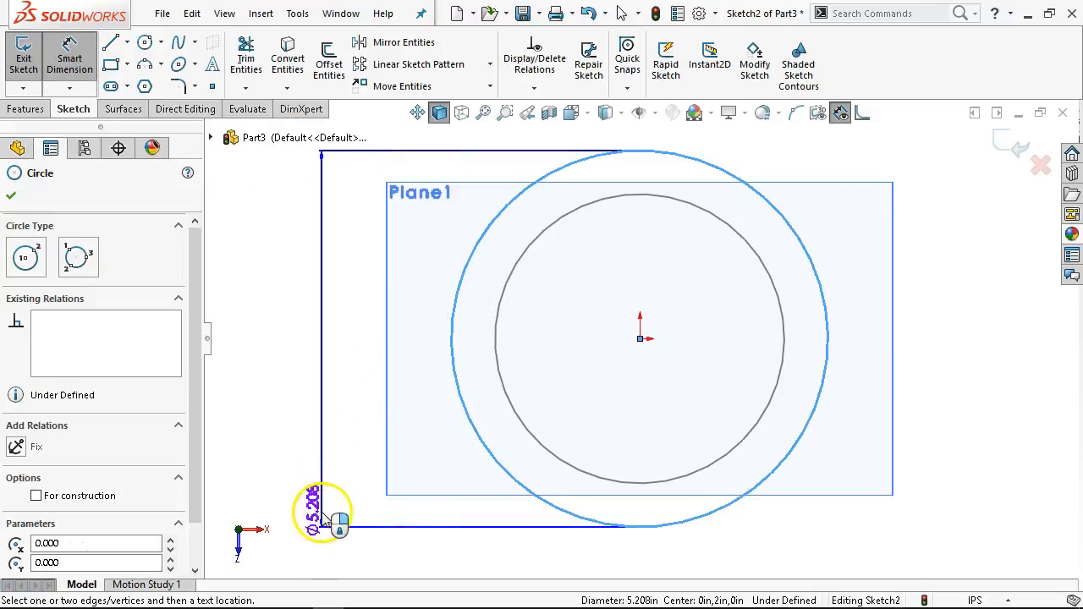
click(495, 159)
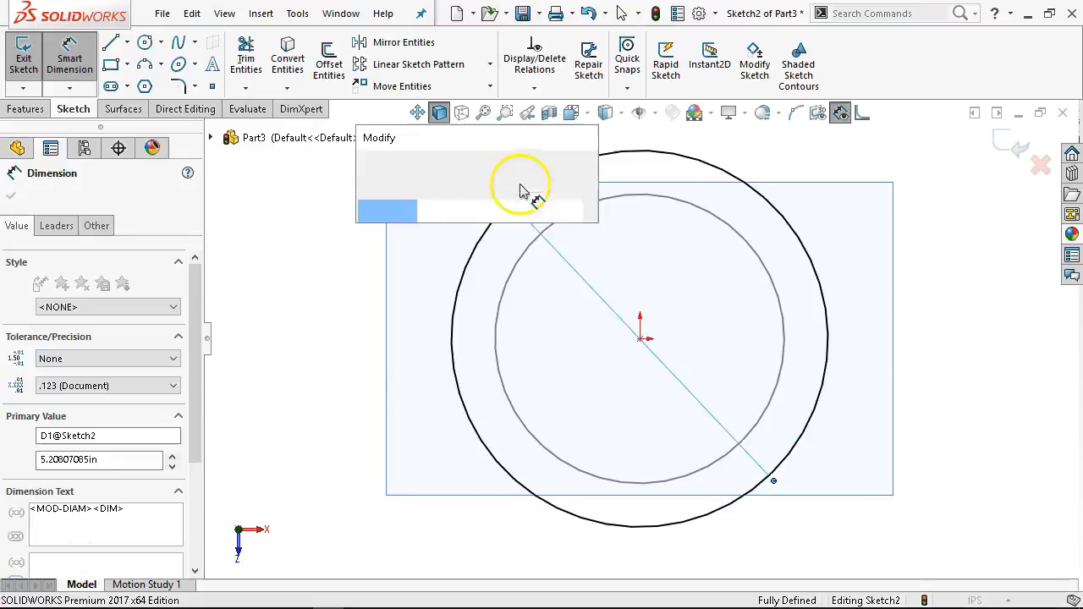
text(5)
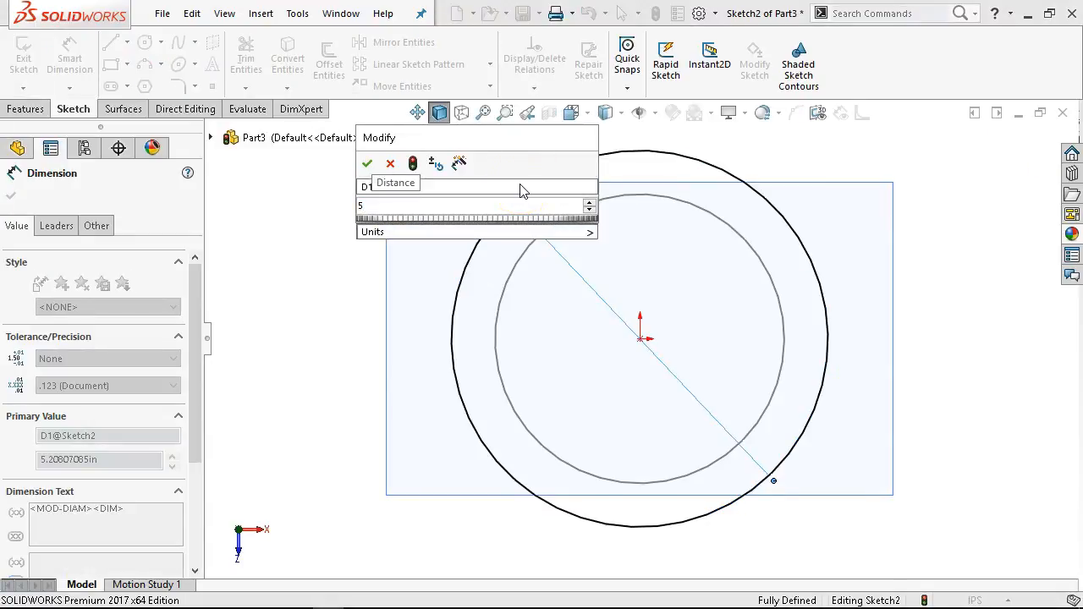
key(Return)
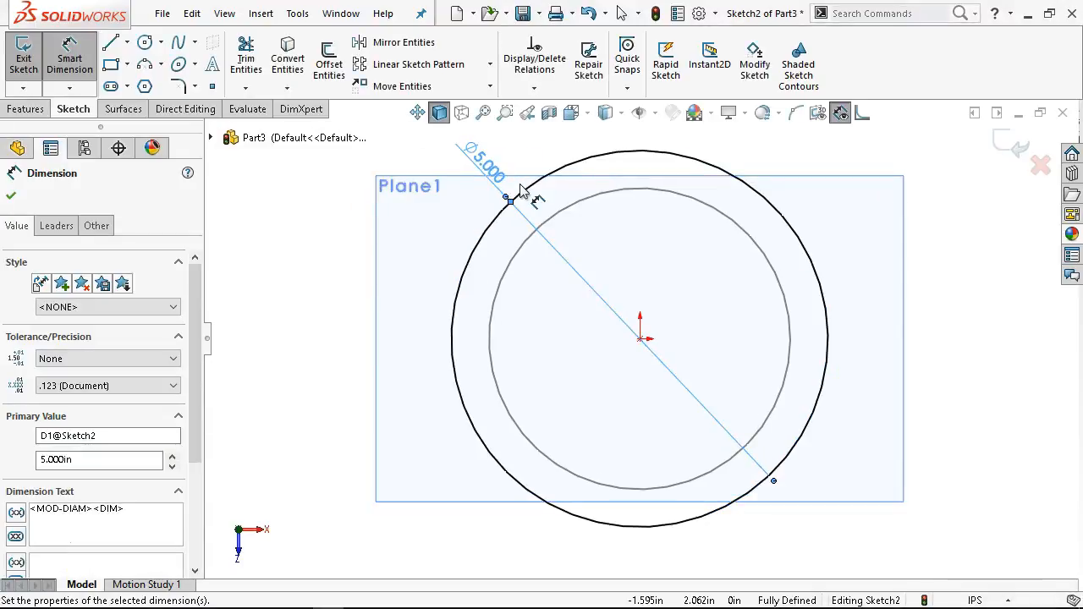
right_click(925, 254)
click(915, 306)
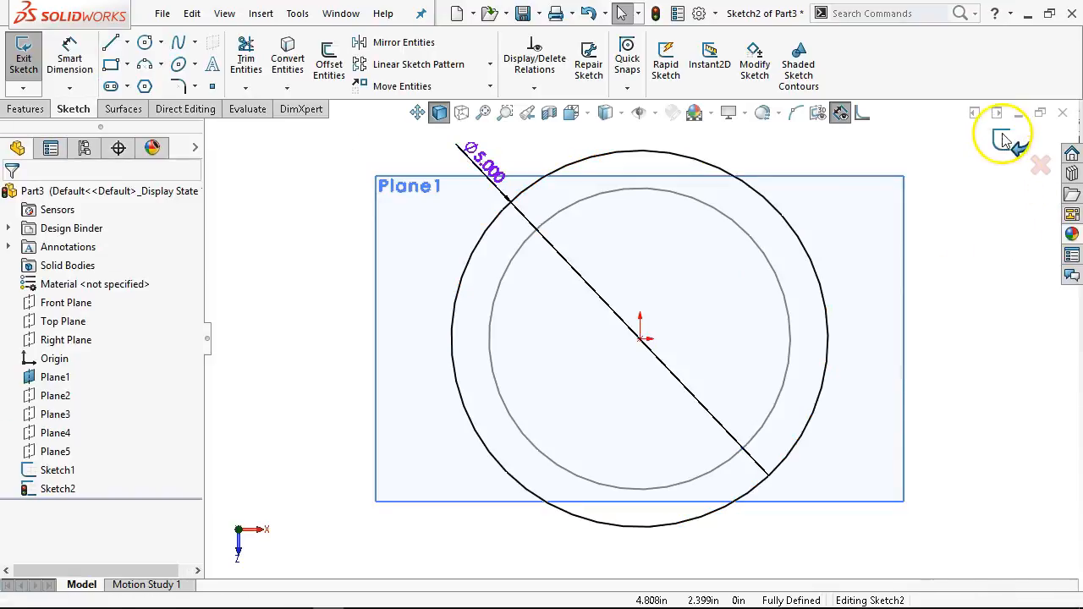
click(1010, 144)
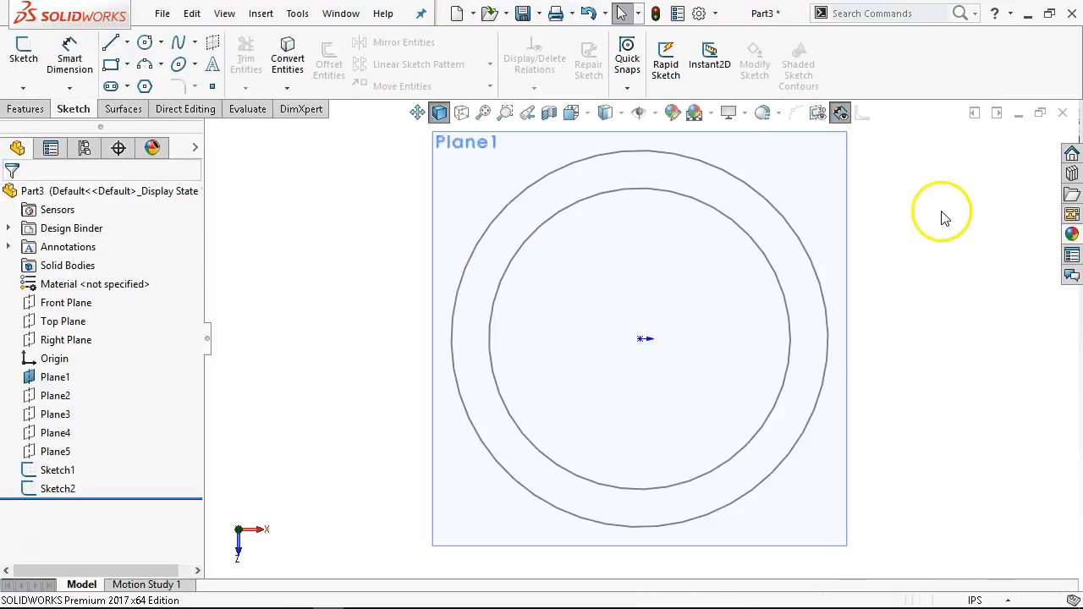
Start a new sketch on Plane3 and hide Plane1
click(67, 415)
click(78, 397)
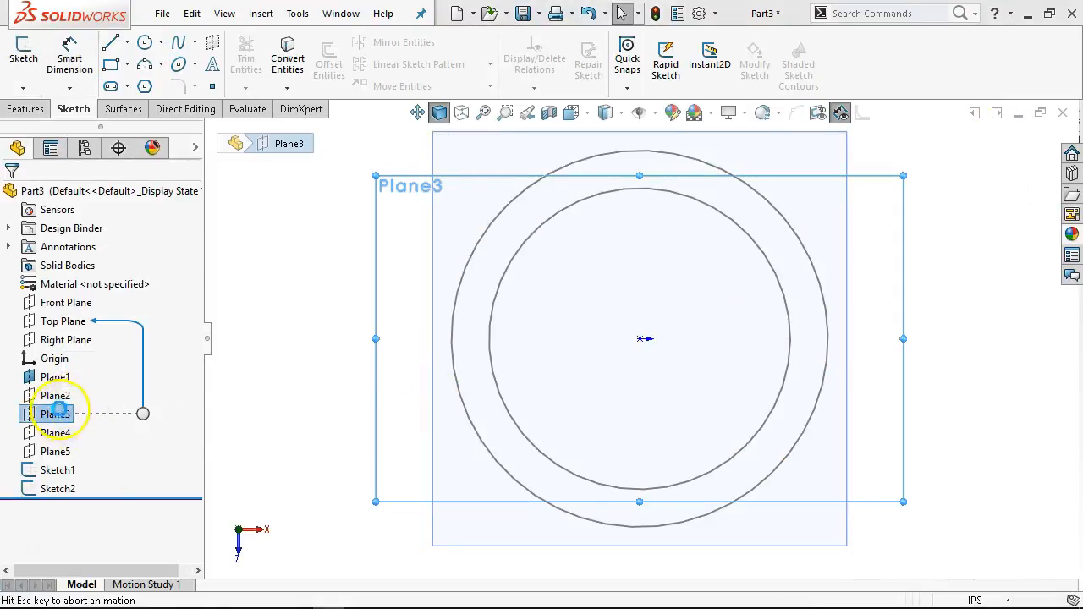
right_click(55, 377)
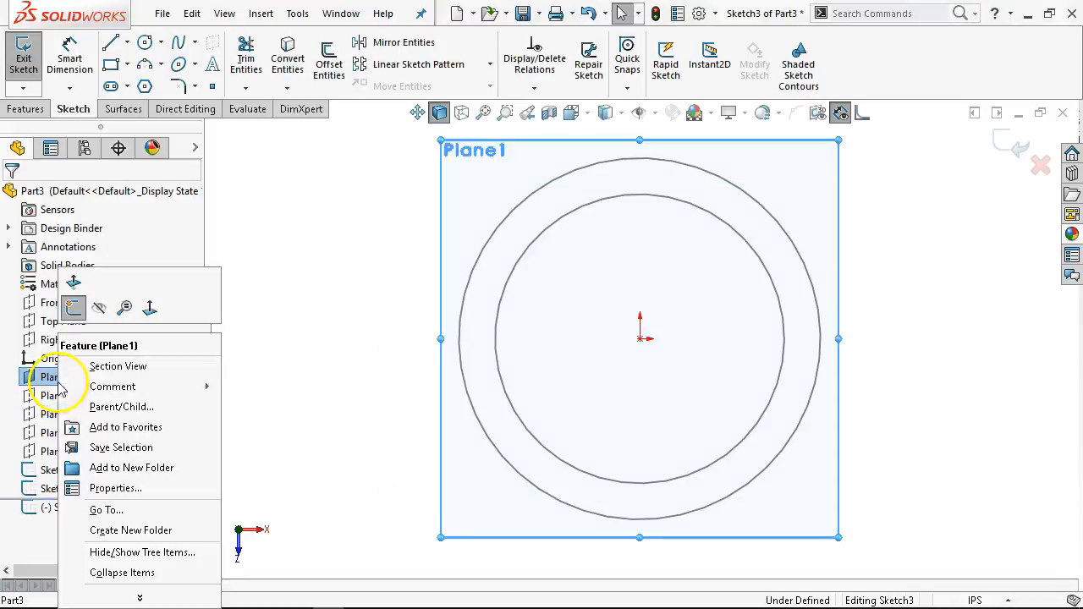
click(99, 310)
Examine where Plane2 and Plane3 lie relative to the two sketched circles
middle_drag(481, 312, 370, 128)
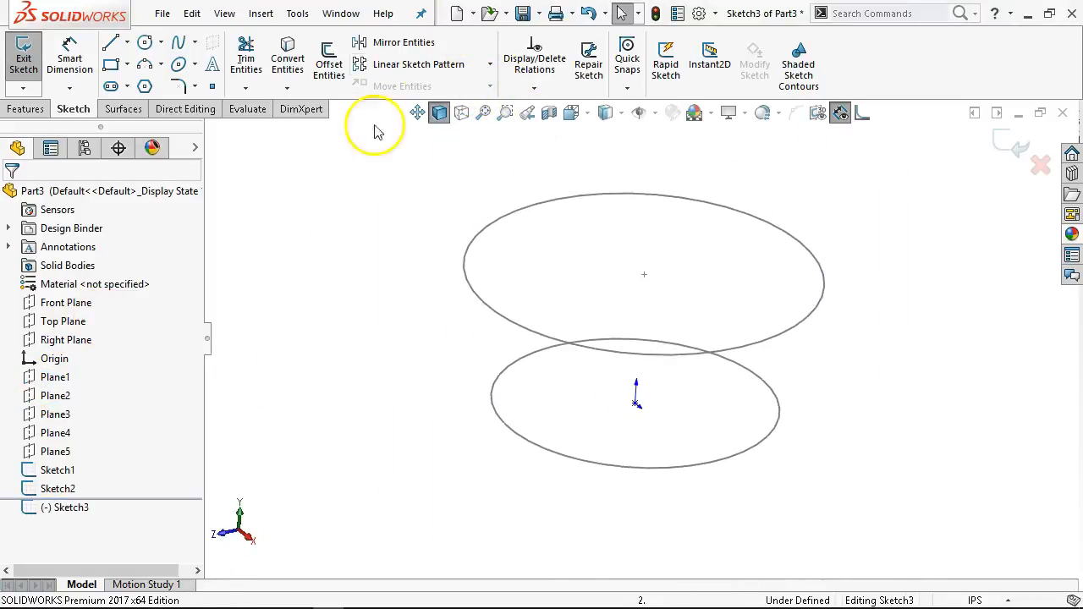
click(54, 396)
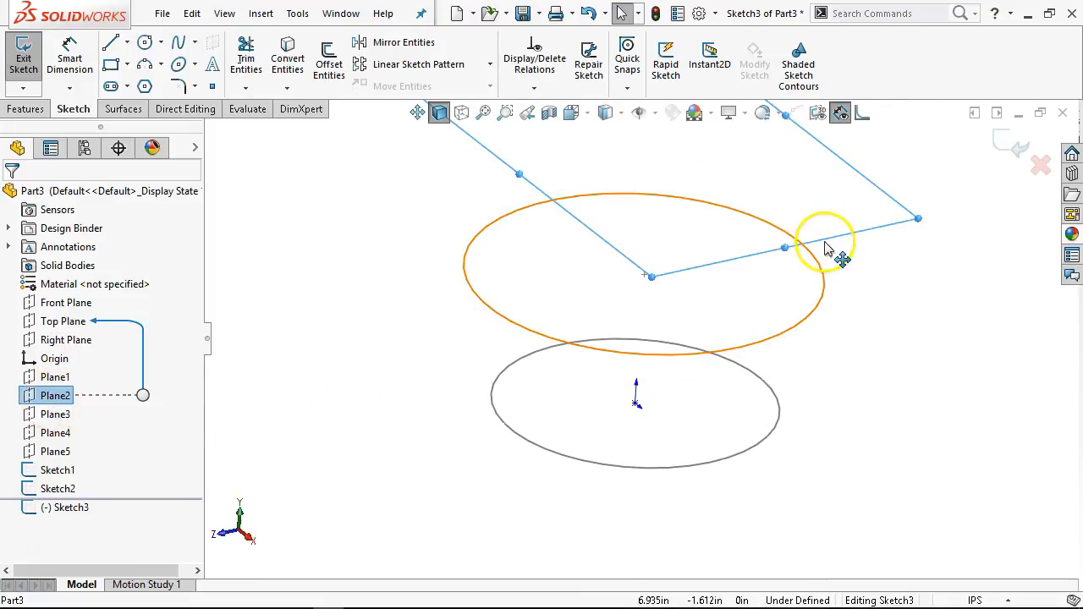
click(391, 367)
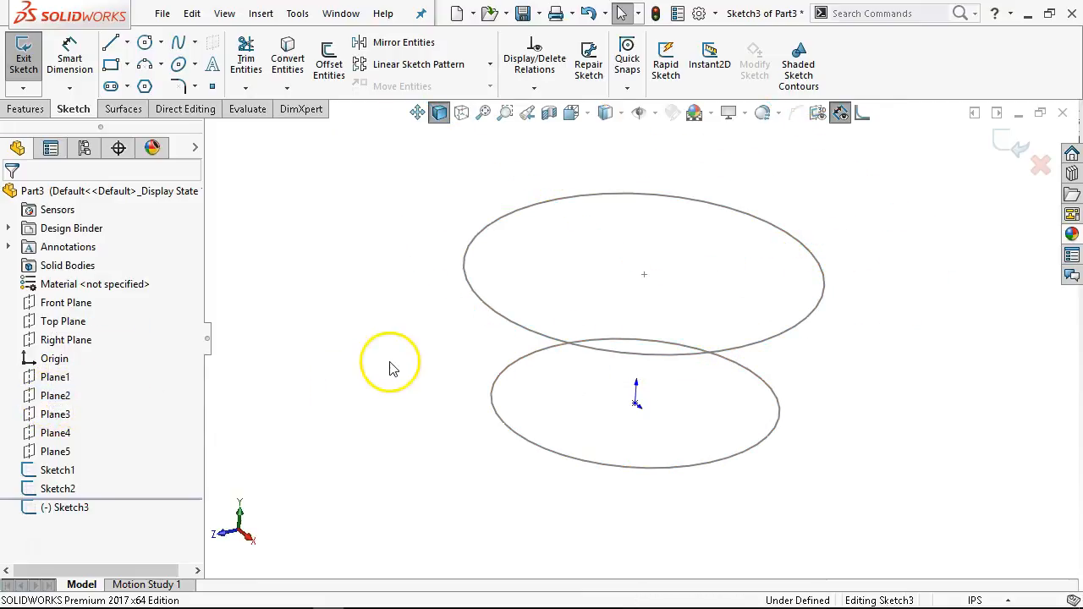
click(55, 414)
scroll(623, 309, up, 3)
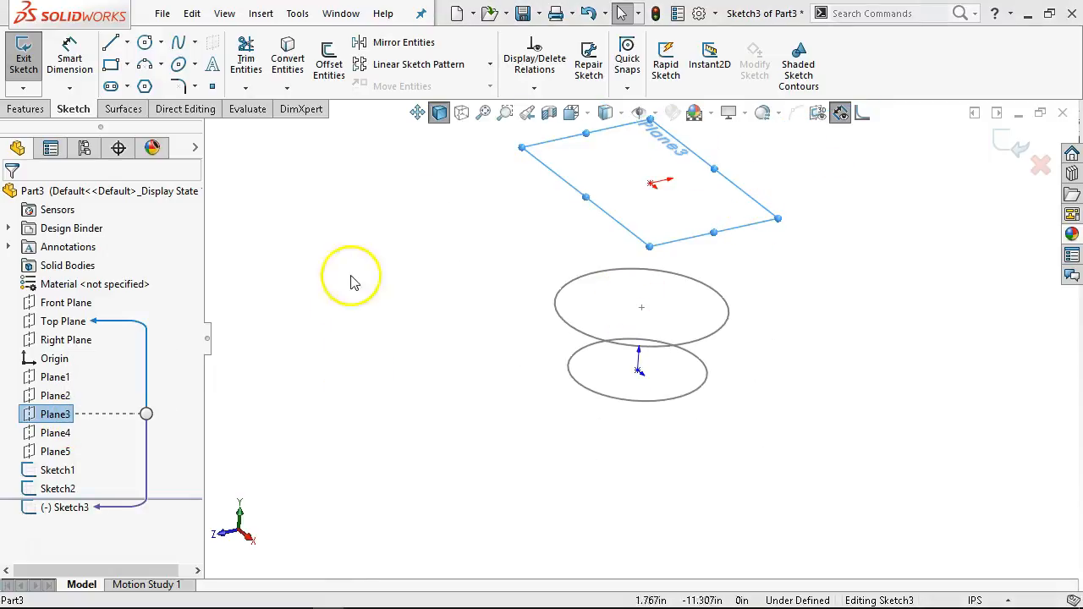
click(334, 369)
Sketch an ellipse centred on the origin with semi-axes of about 3.28 in and 2.61 in, slightly tilted from horizontal
key(ctrl+5)
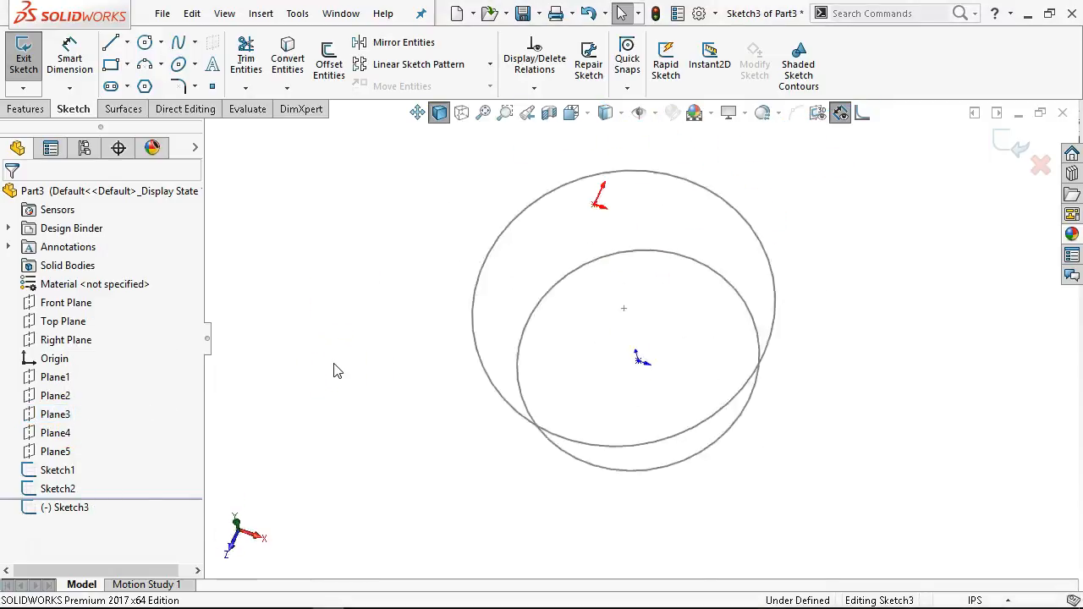
click(194, 64)
click(208, 85)
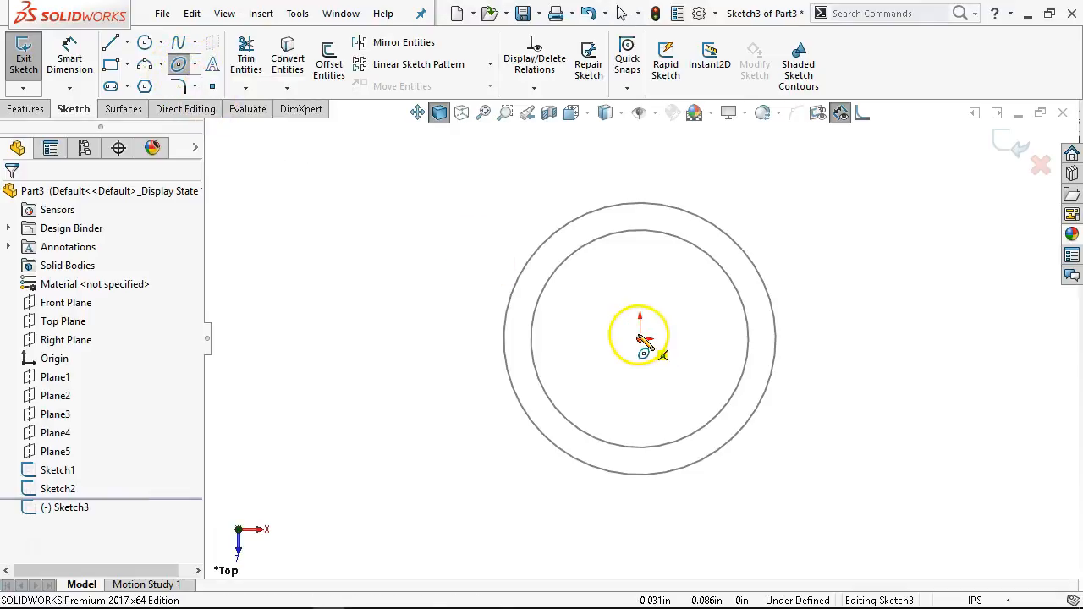
click(640, 339)
click(819, 318)
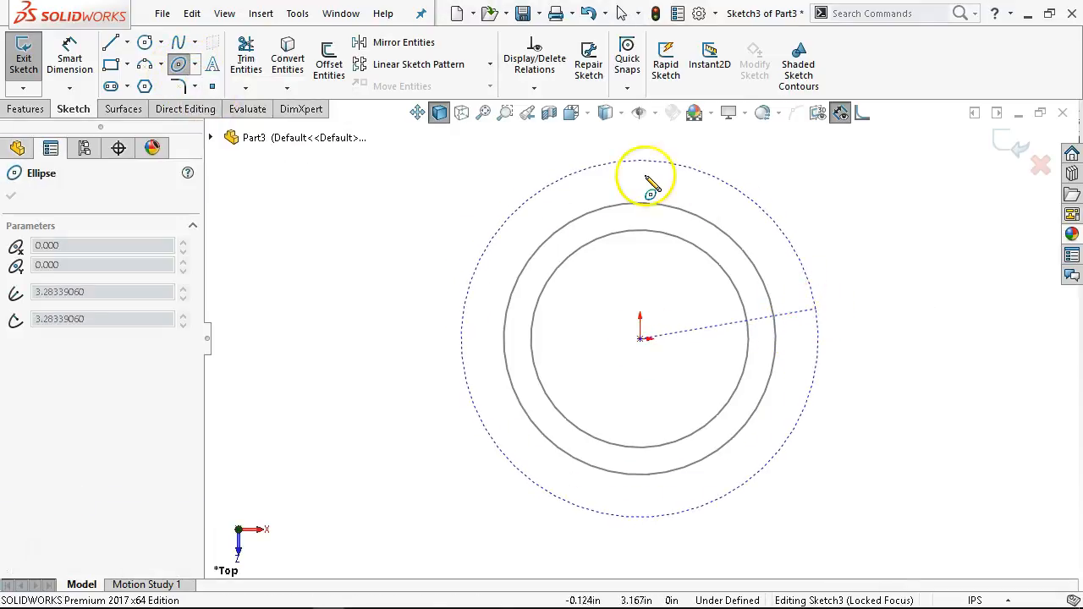
click(701, 212)
right_click(853, 201)
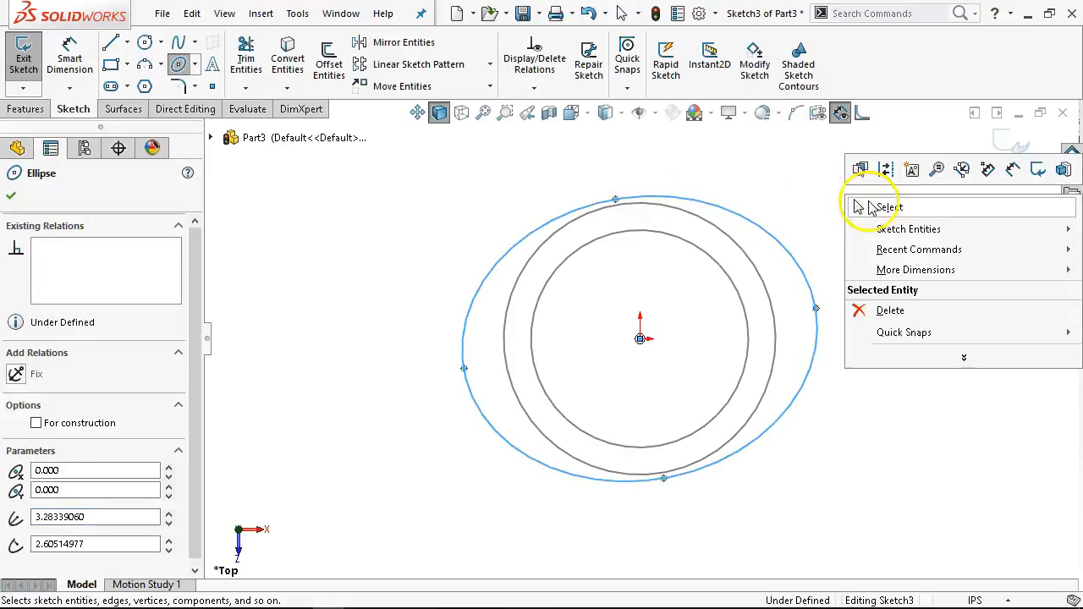
click(858, 205)
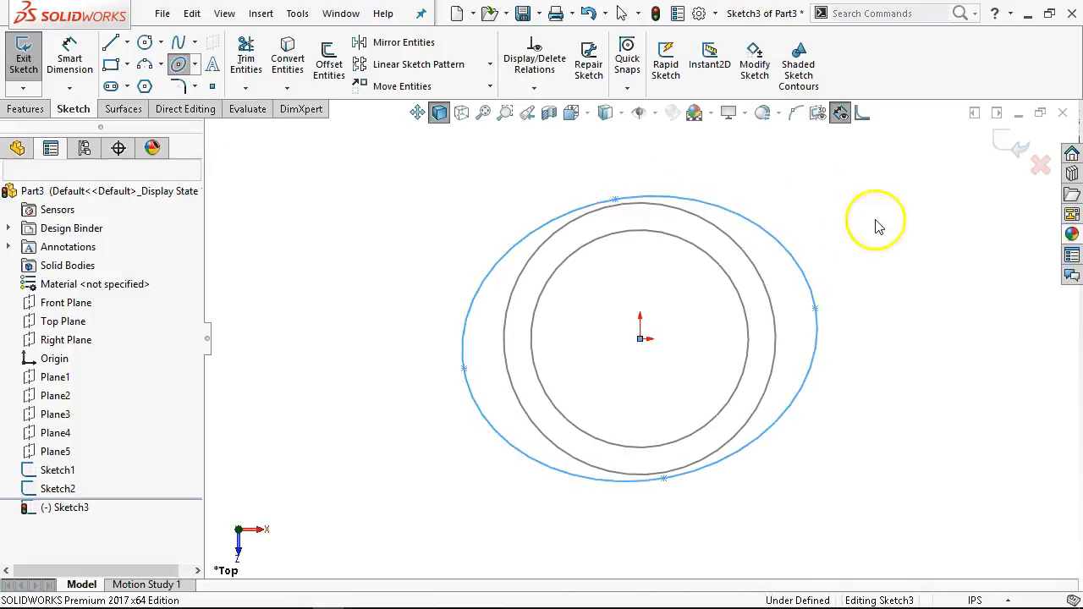
Add a Horizontal relation between the origin and the end point of the ellipse's major axis
click(640, 338)
ctrl+click(817, 309)
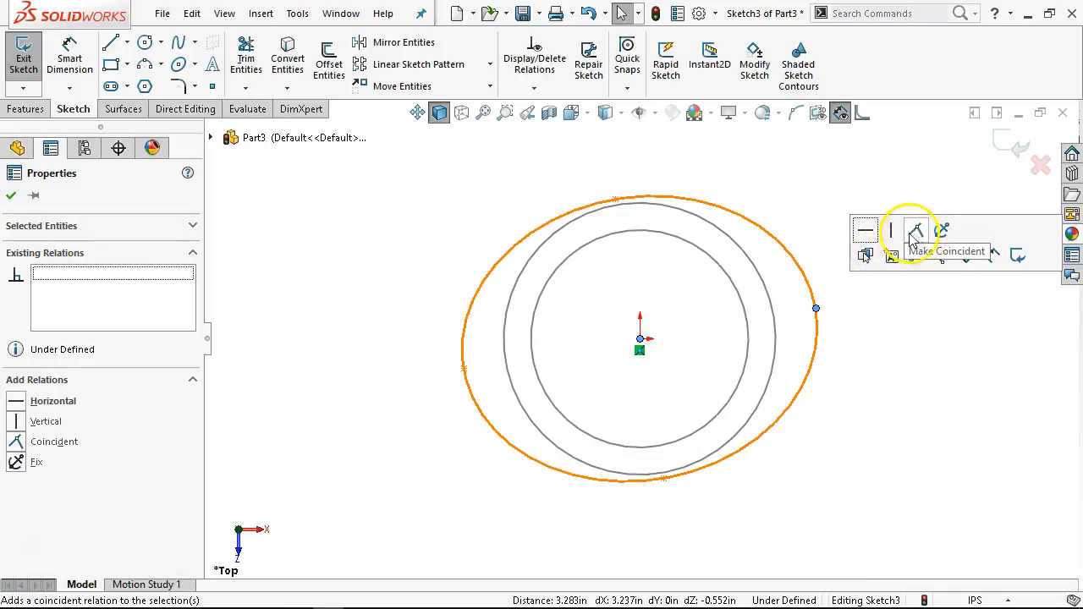
click(865, 230)
click(825, 184)
Dimension the ellipse's minor axis as 5.25 in between its two end points
right_click(829, 186)
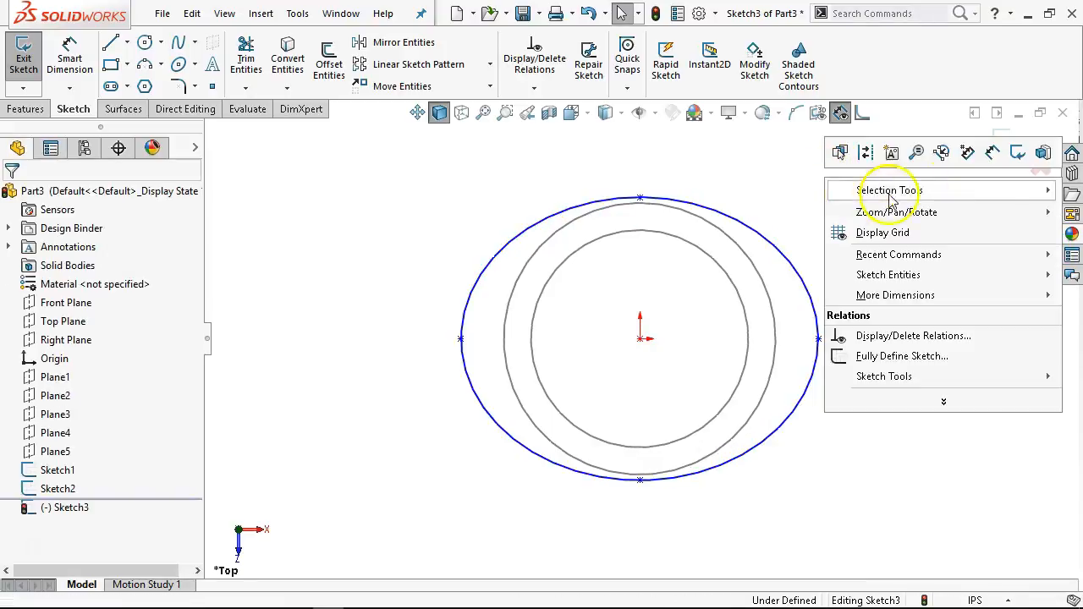
click(991, 153)
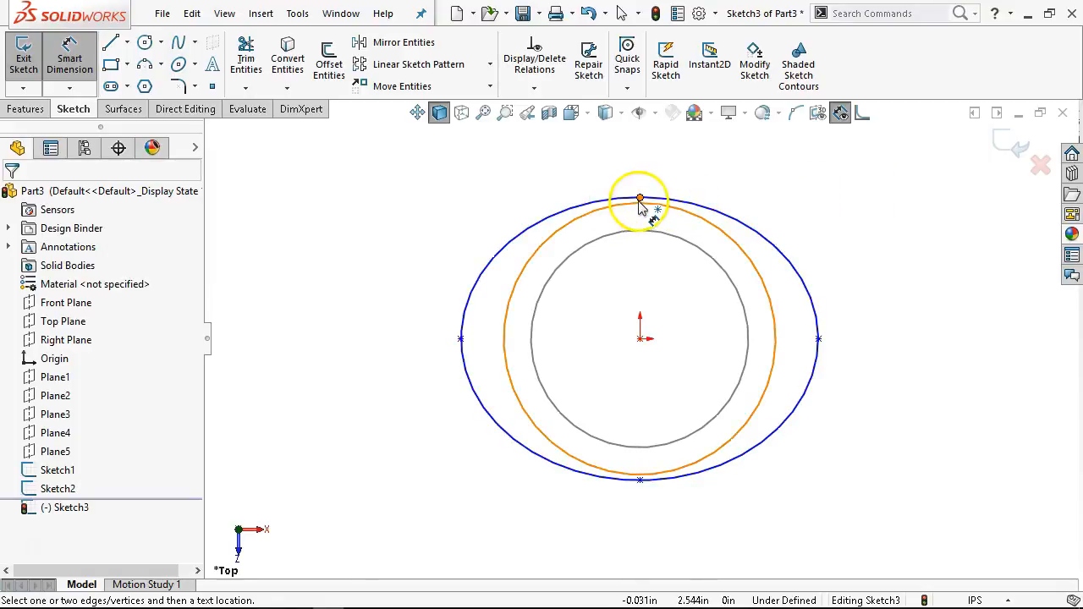
click(641, 199)
click(639, 479)
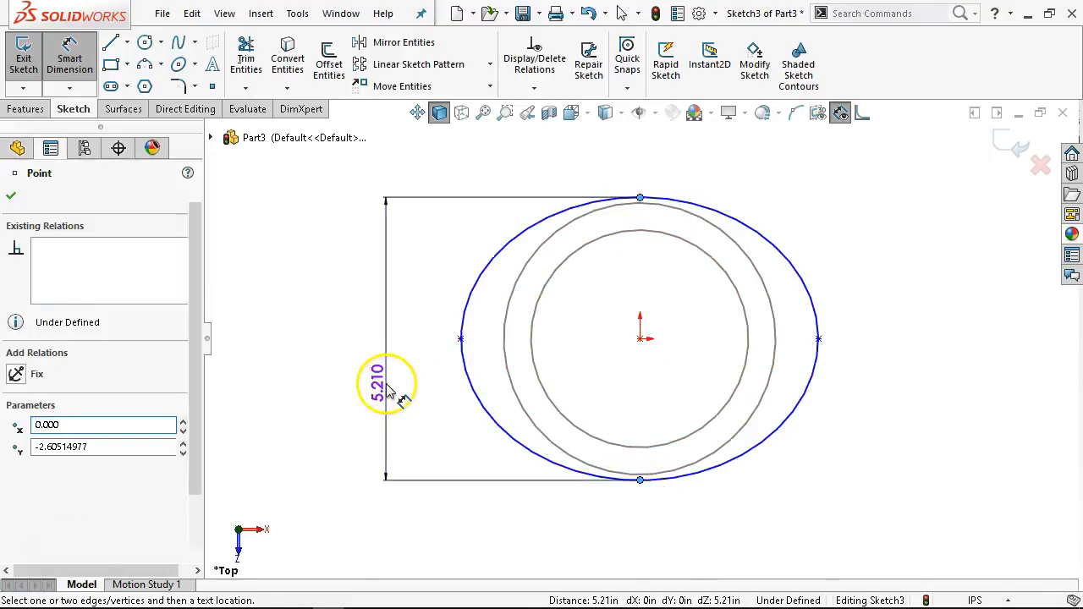
click(387, 390)
text(5.25)
key(Return)
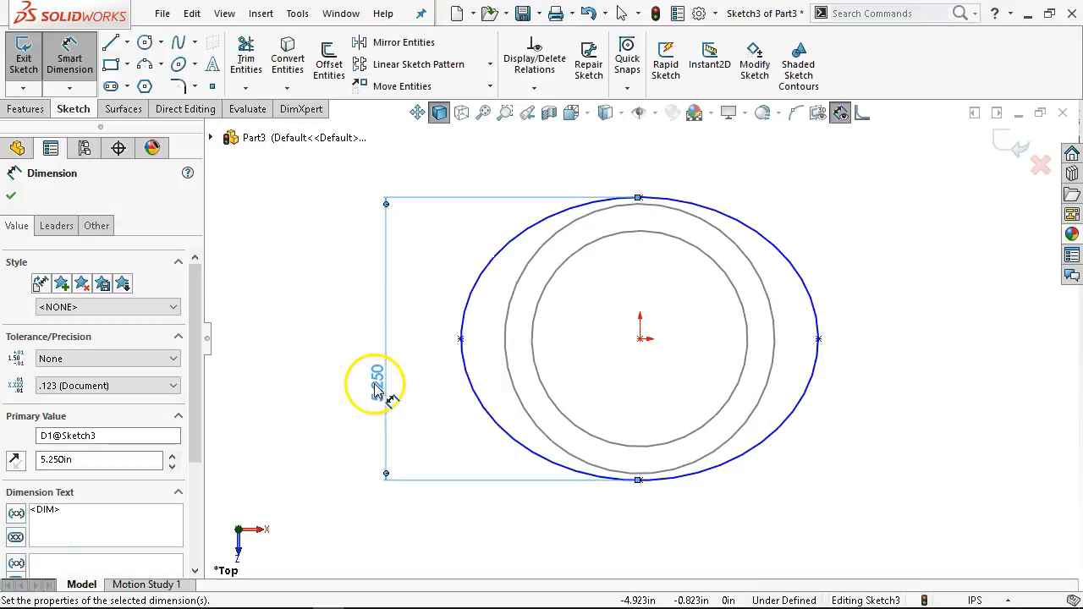
Dimension the ellipse's major axis as 7 in between its two end points and exit the sketch
click(459, 340)
click(818, 339)
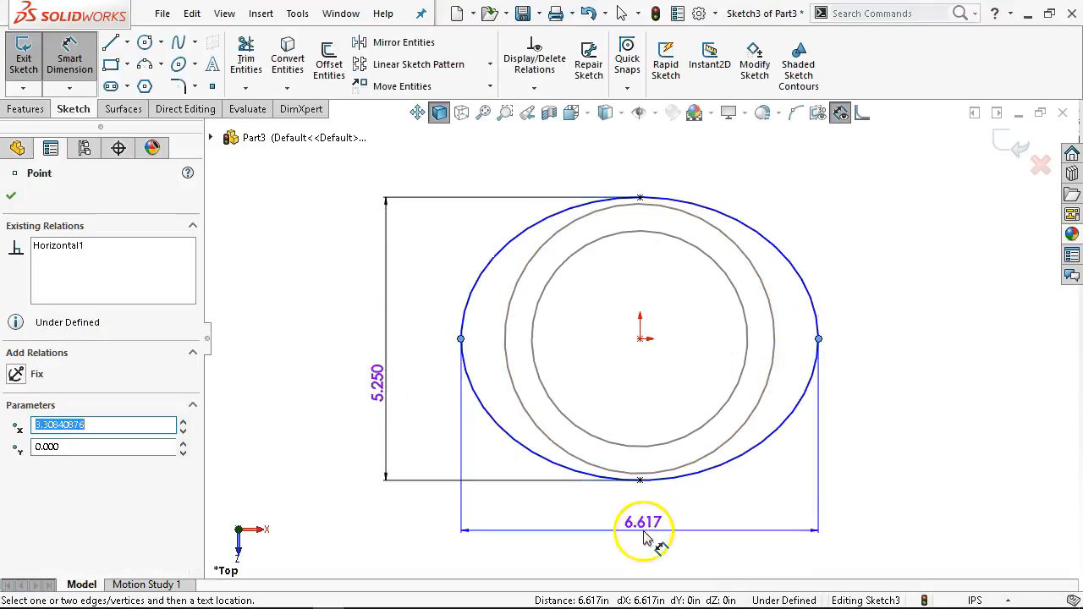
click(645, 529)
text(7)
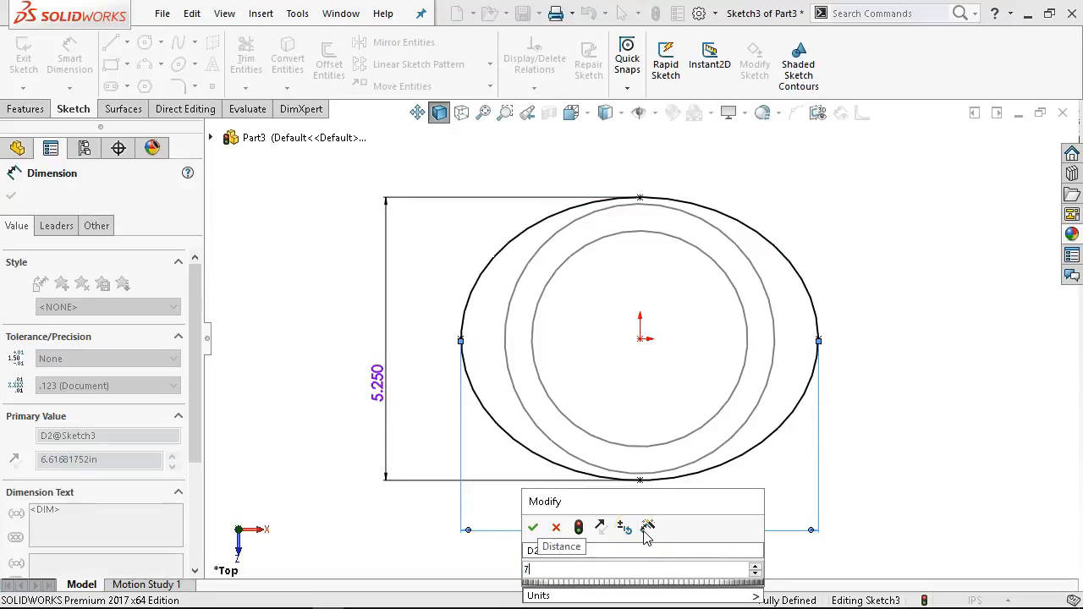
key(Return)
right_click(899, 242)
click(922, 269)
middle_drag(841, 305, 799, 140)
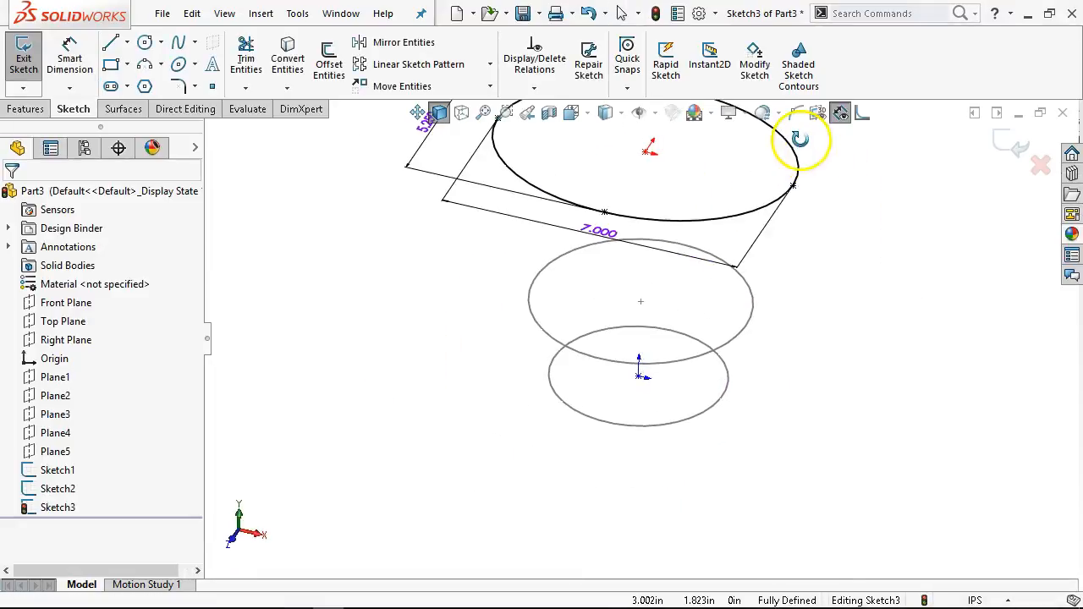
click(1011, 146)
Exit the ellipse sketch and move Sketch3 onto Plane2 as its sketch plane
middle_drag(739, 363, 719, 152)
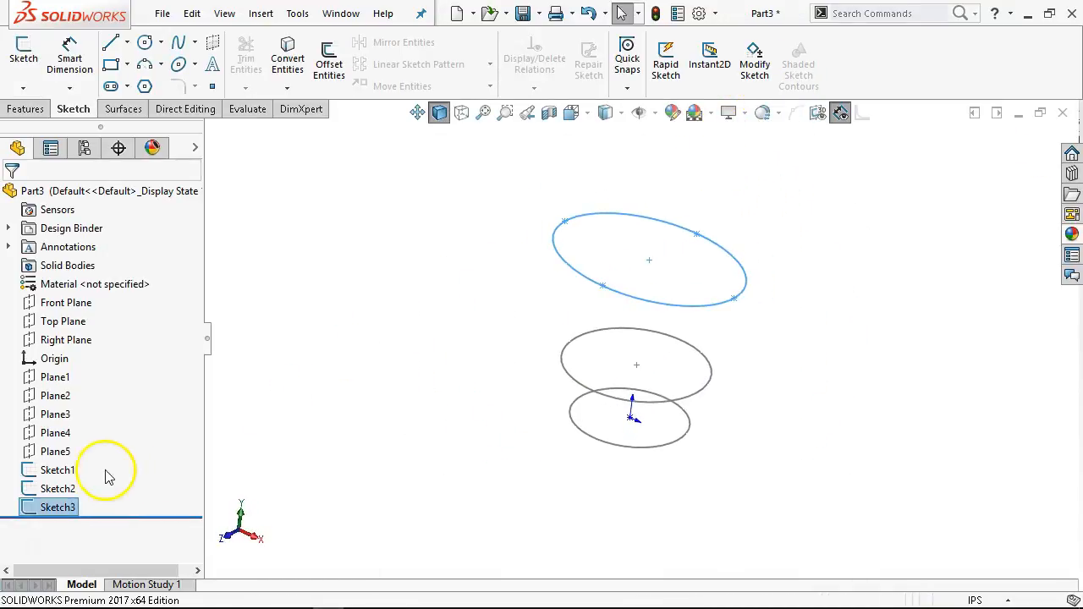
right_click(58, 511)
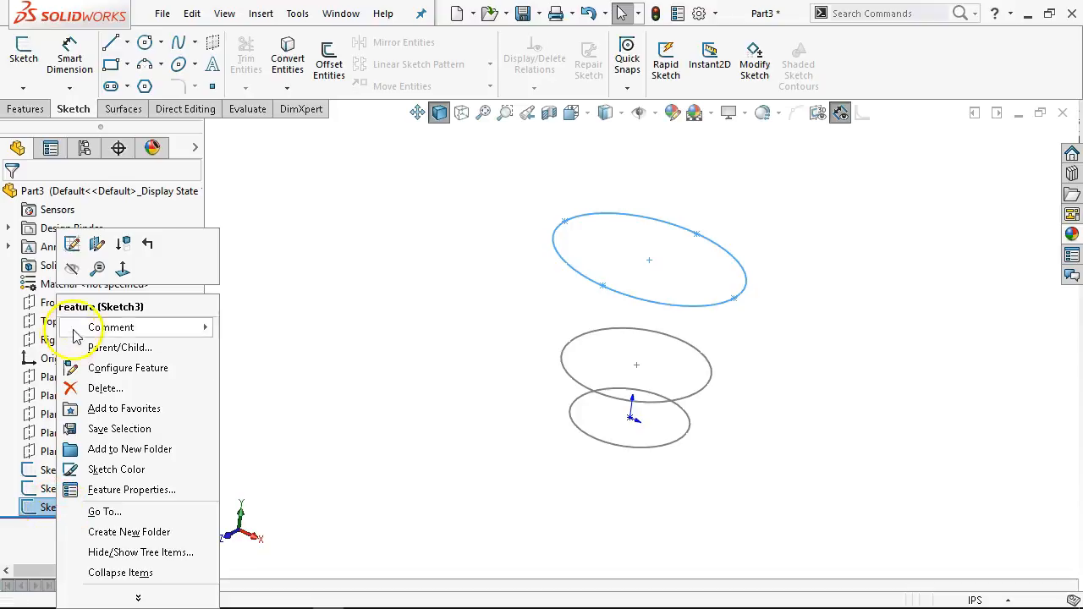
click(98, 244)
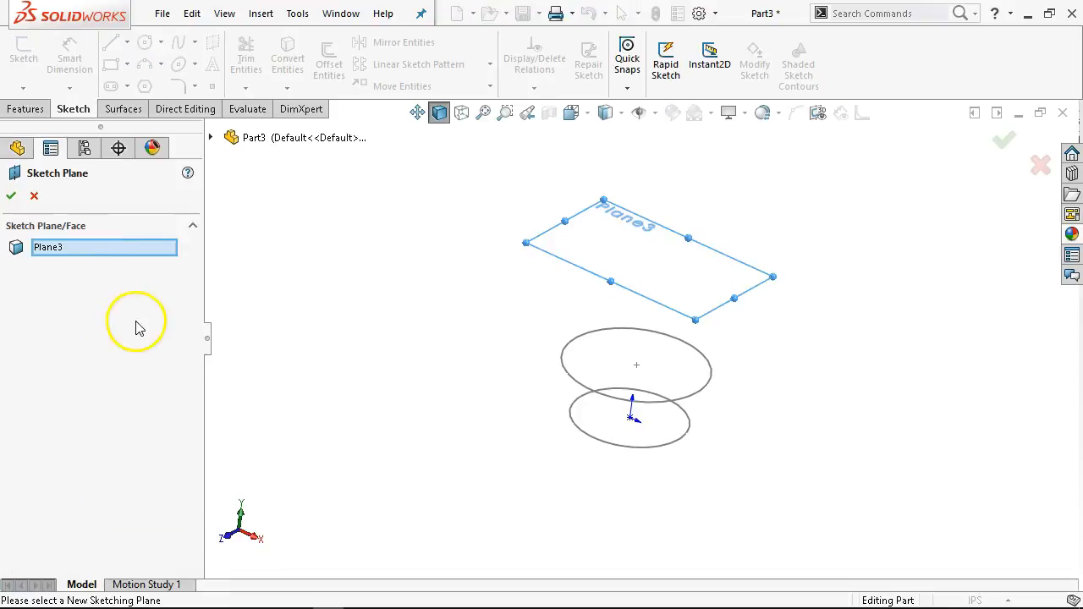
click(209, 139)
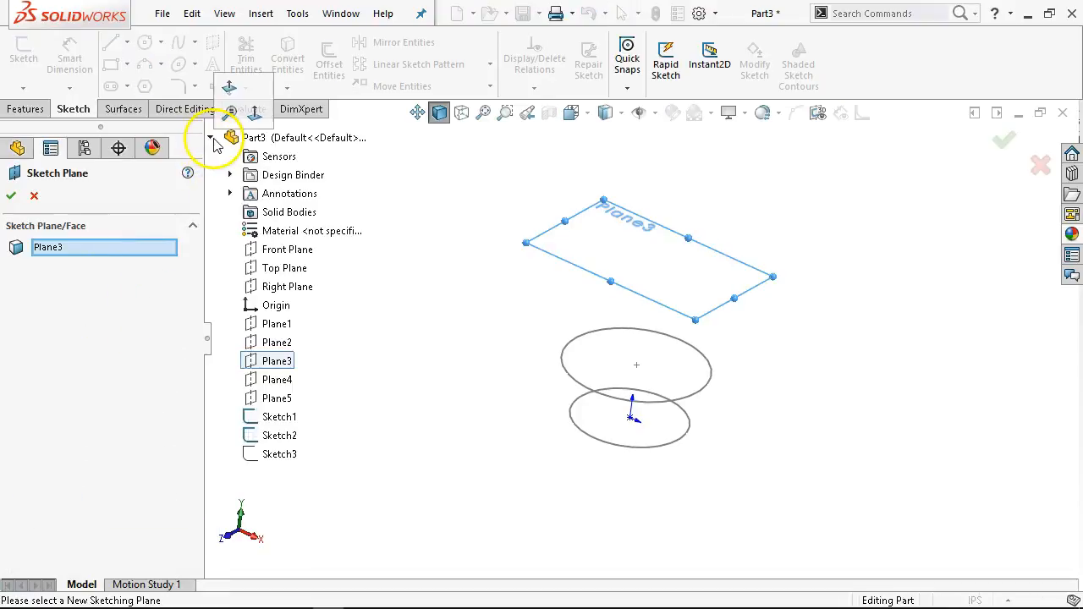
click(269, 343)
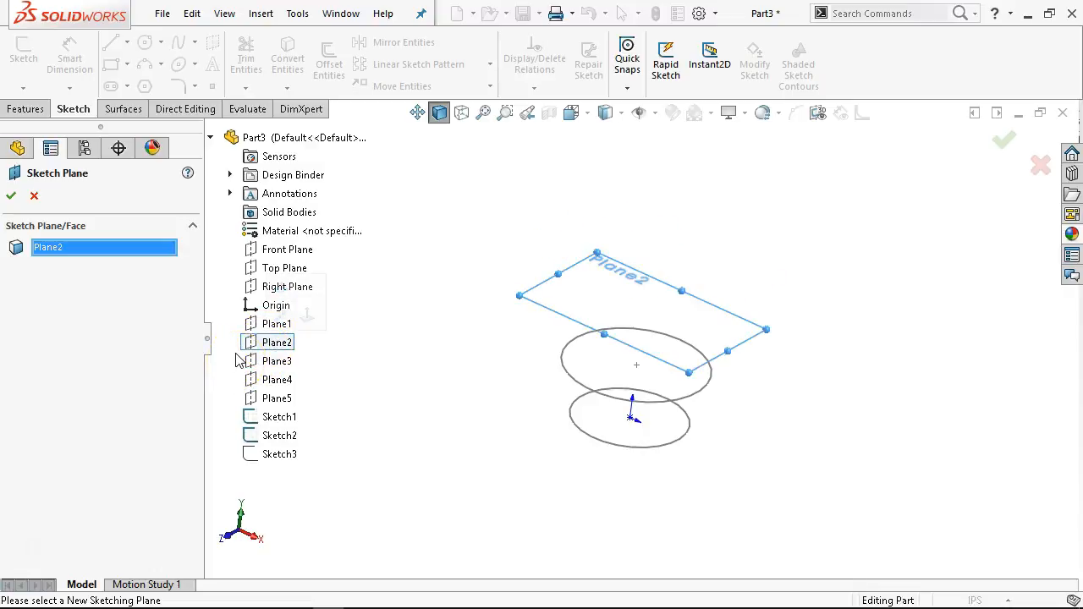
click(11, 195)
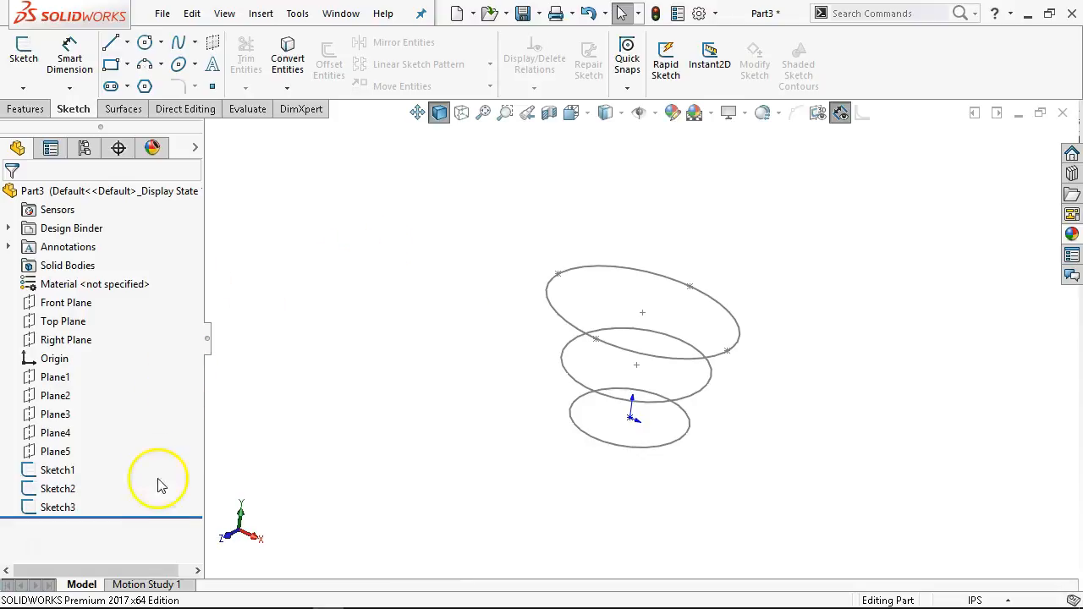
Start a sketch on Plane3 and draw a diagonally tilted ellipse centred on the origin with semi-axes of about 3.47 in and 2.5 in
click(54, 415)
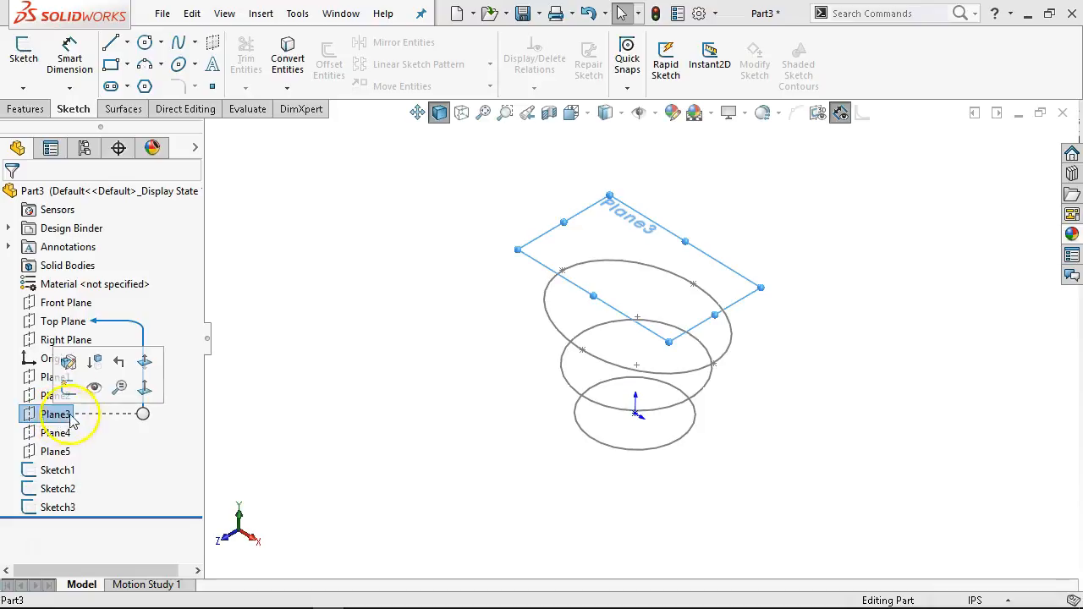
click(71, 387)
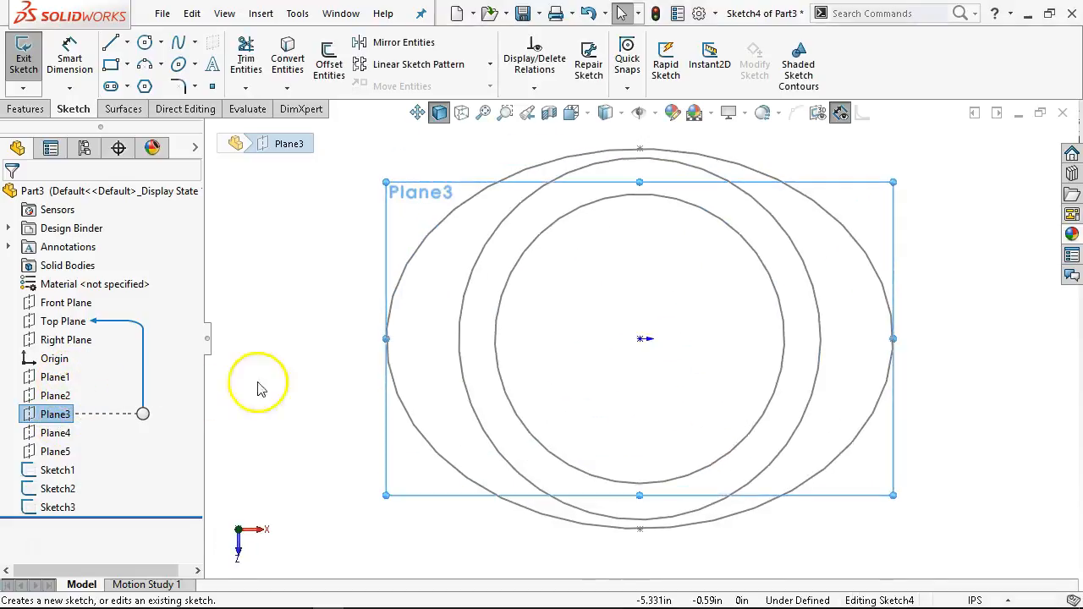
click(178, 65)
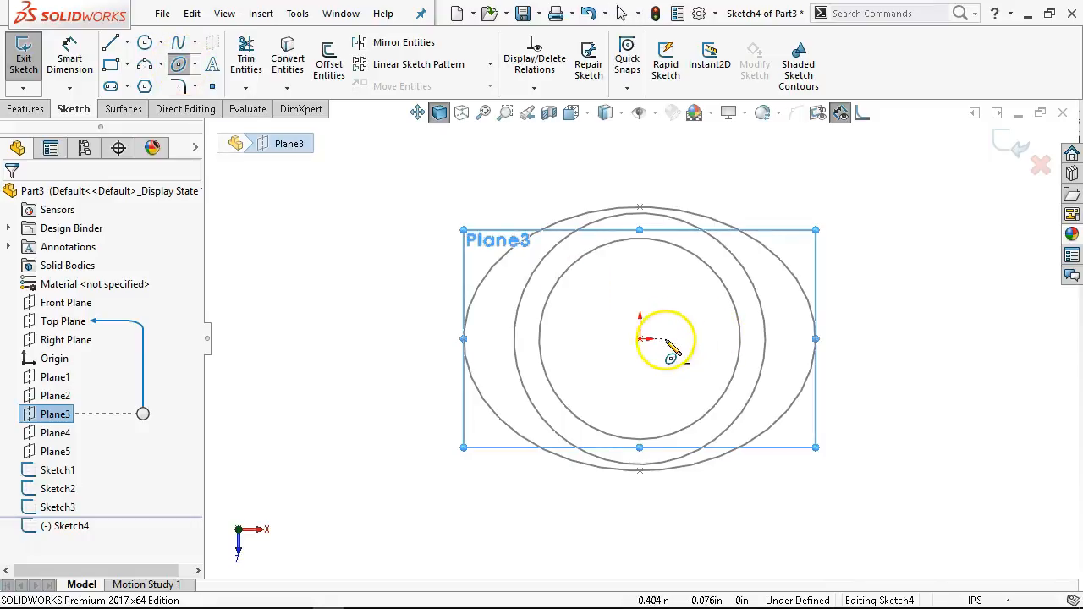
click(640, 339)
click(765, 222)
click(729, 432)
right_click(835, 227)
click(879, 239)
Dimension the tilted ellipse's minor axis as 5 in between its two end points
mouse_move(889, 246)
middle_down()
mouse_move(858, 291)
mouse_move(851, 186)
mouse_move(828, 154)
mouse_move(834, 211)
middle_up()
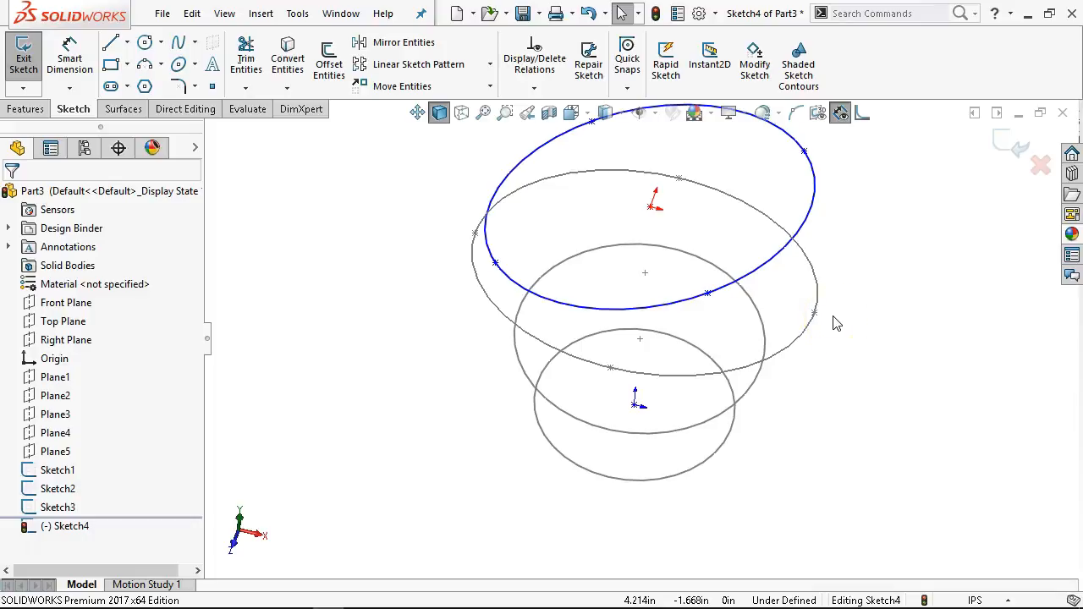
mouse_move(885, 330)
middle_down()
mouse_move(860, 283)
mouse_move(880, 308)
mouse_move(872, 259)
mouse_move(865, 285)
middle_up()
scroll(837, 240, up, 2)
scroll(769, 236, down, 2)
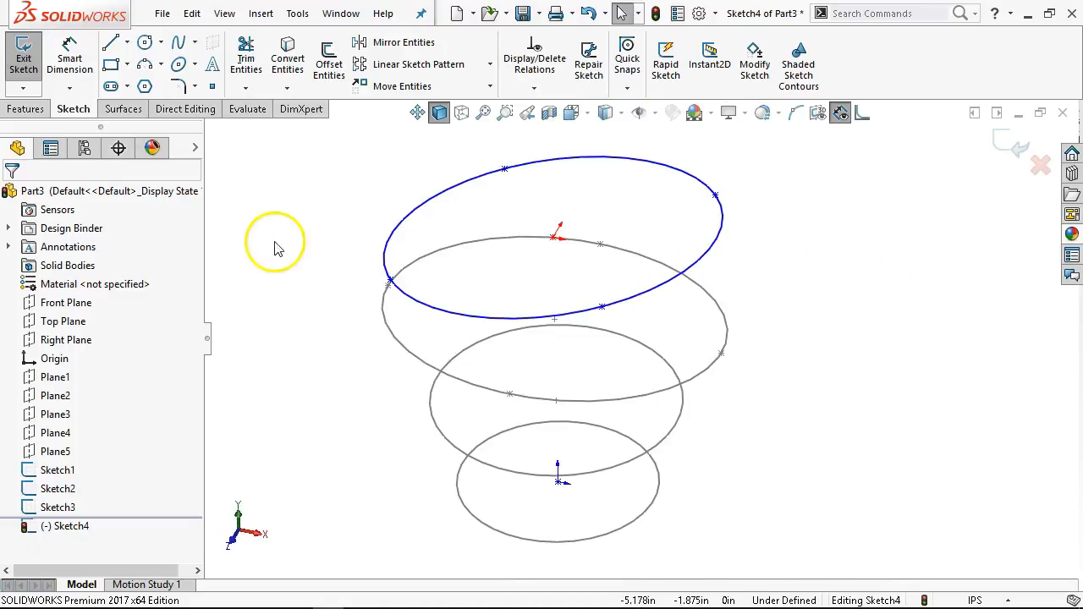
click(70, 59)
click(503, 170)
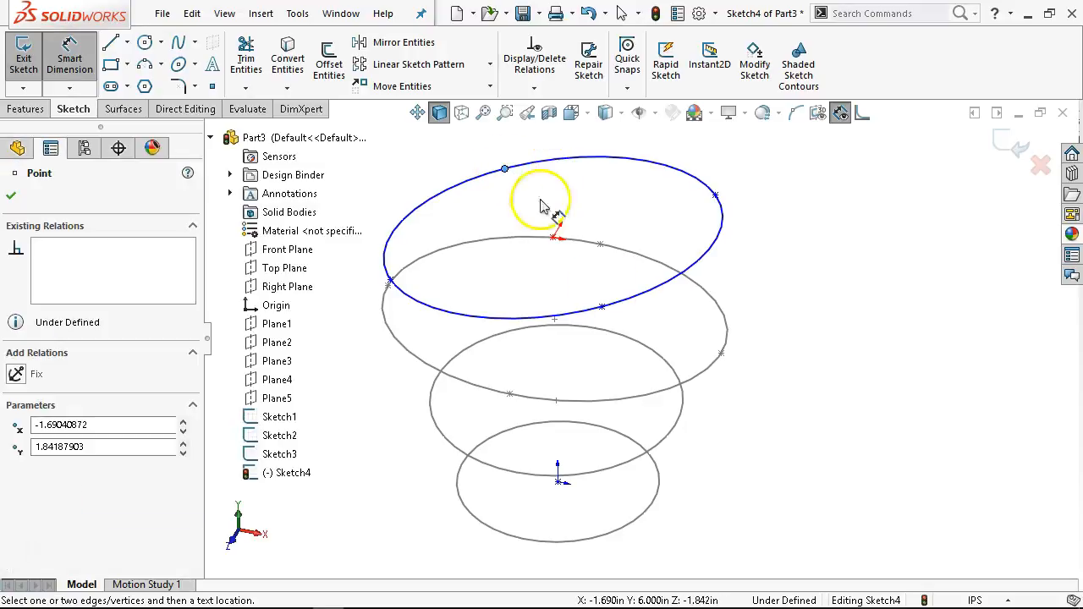
click(602, 308)
click(628, 239)
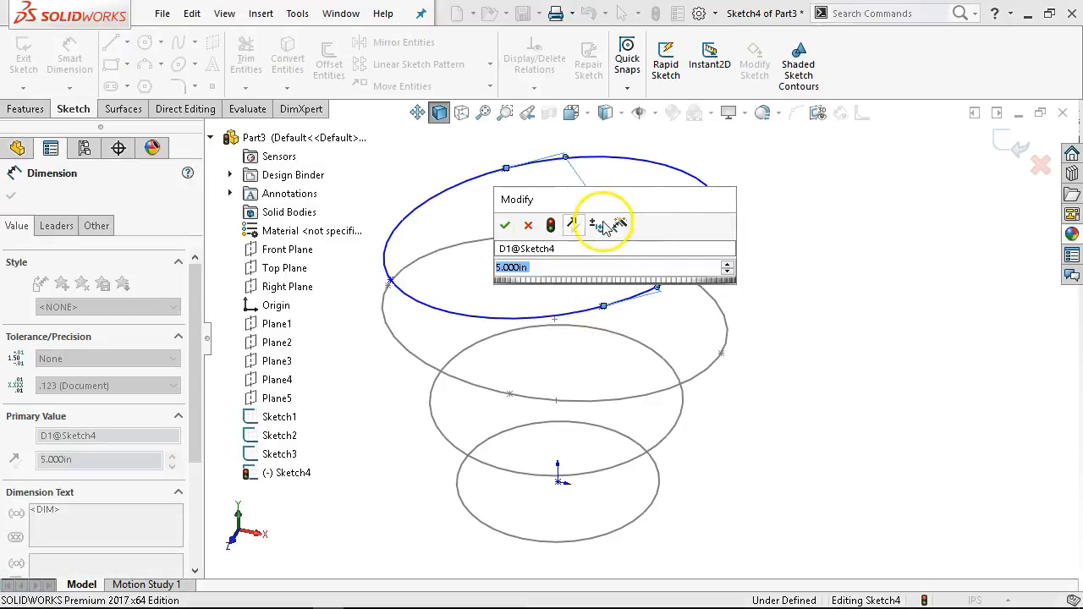
click(505, 225)
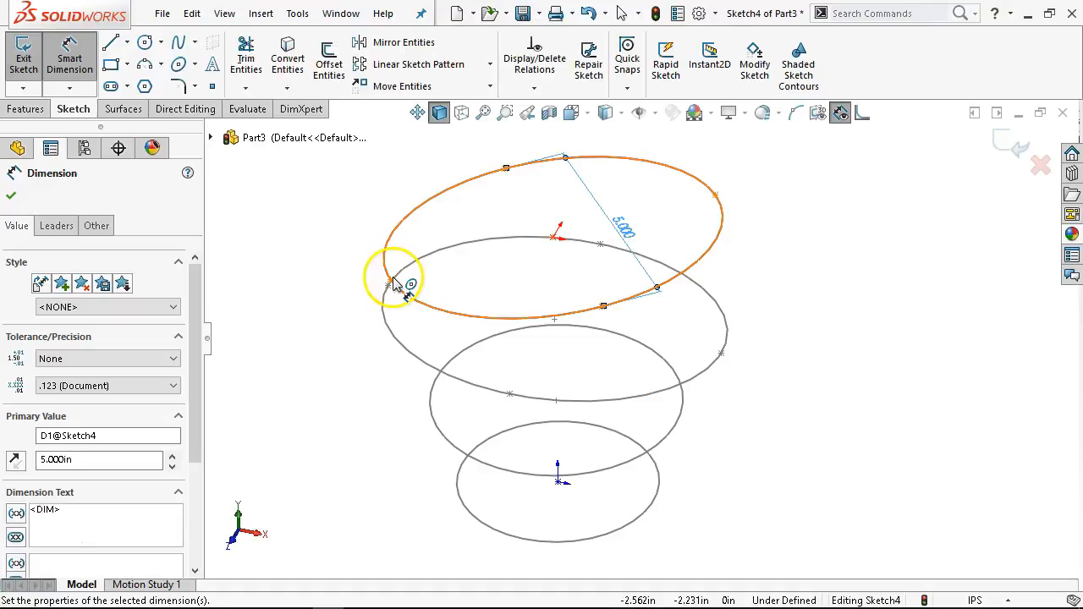
Dimension the tilted ellipse's major axis as 7 in between its two end points and exit the sketch
click(398, 287)
middle_drag(496, 266, 503, 321)
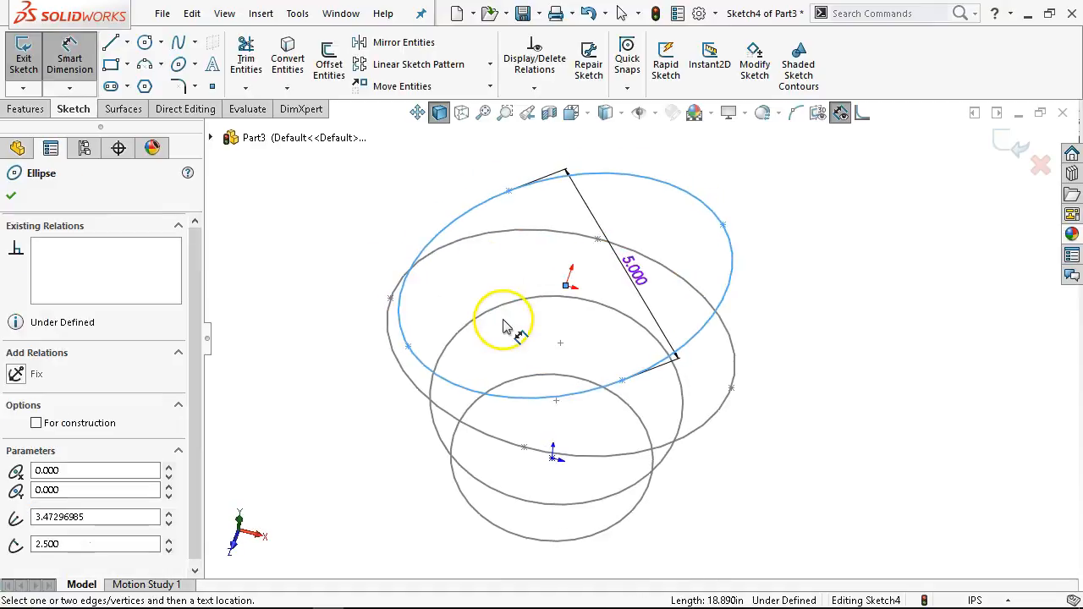
click(456, 303)
click(408, 347)
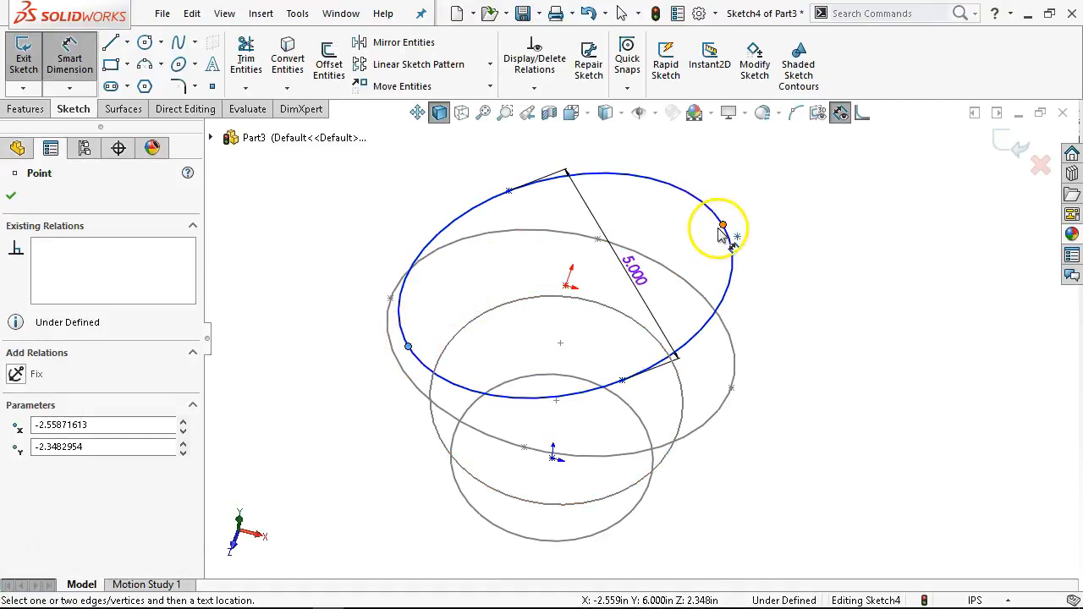
click(723, 225)
click(497, 178)
text(7)
key(Return)
right_click(816, 241)
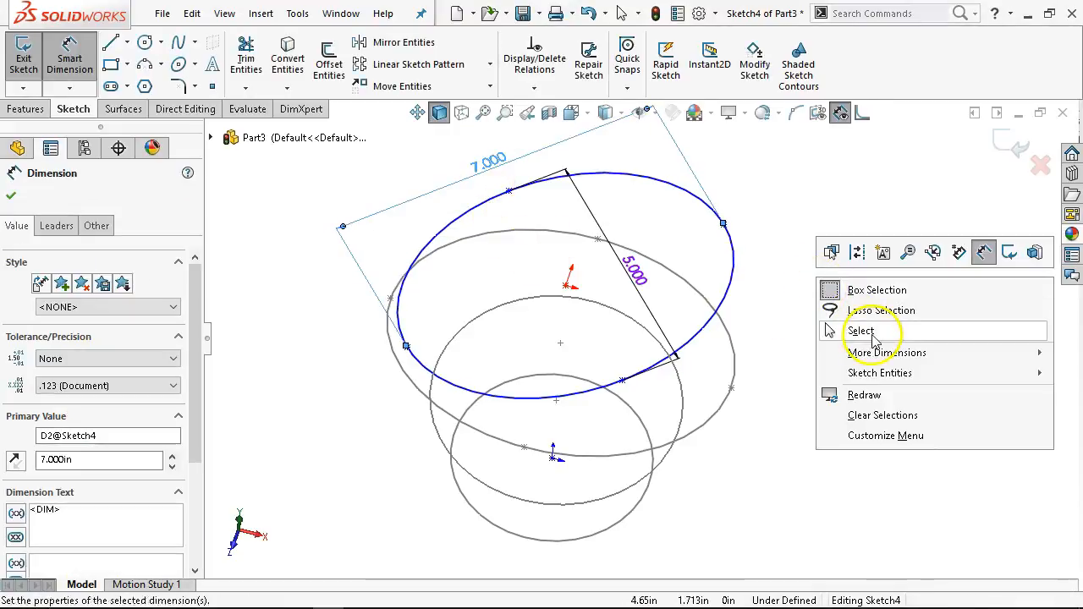
click(834, 333)
key(f)
click(1003, 150)
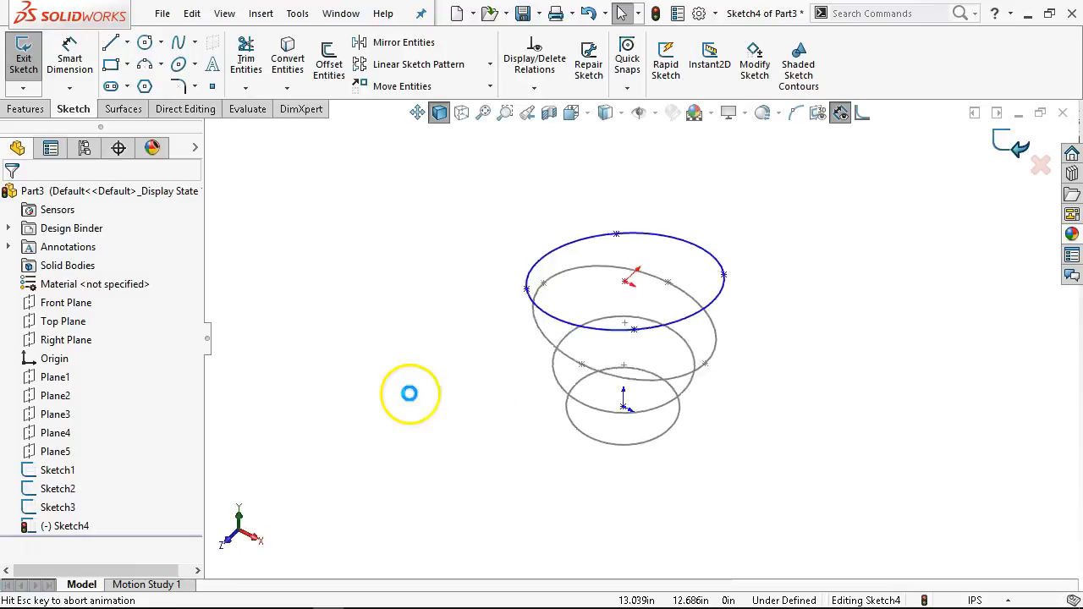
Start a sketch on Plane4 and draw an upright ellipse centred on the origin with semi-axes of about 3.75 in and 1.79 in
click(56, 432)
click(87, 407)
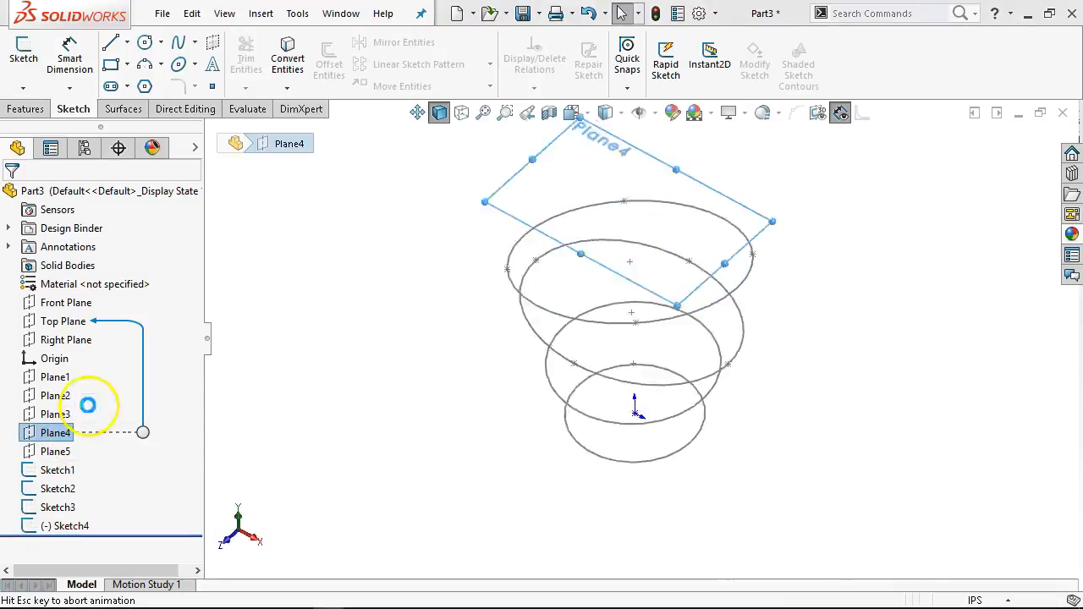
click(176, 66)
click(639, 339)
click(641, 200)
click(708, 314)
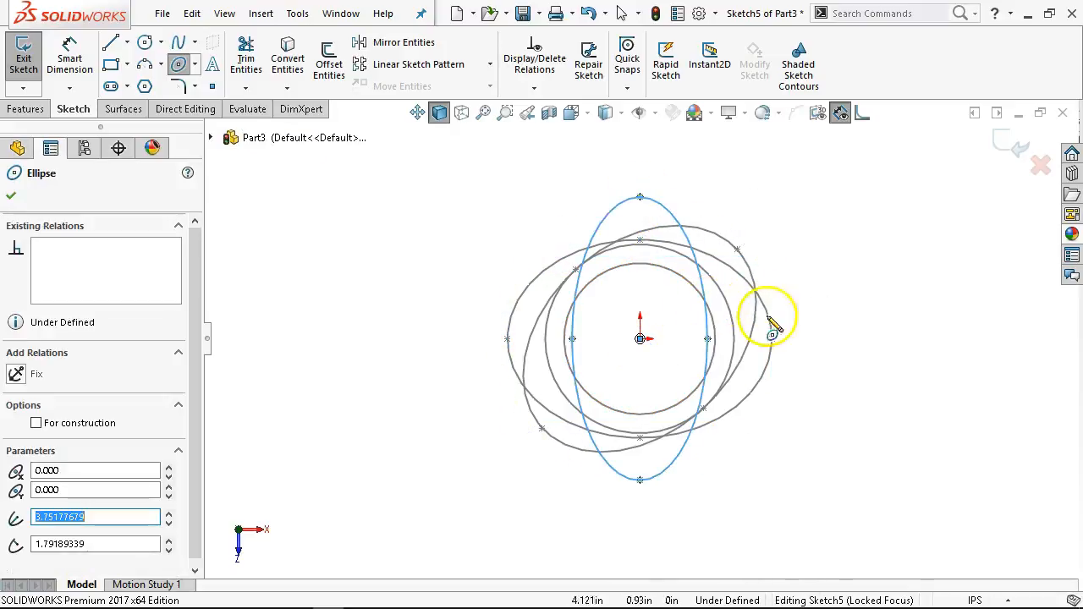
Dimension the upright ellipse's major axis as 7 in between its upper and lower end points
right_click(872, 247)
click(991, 227)
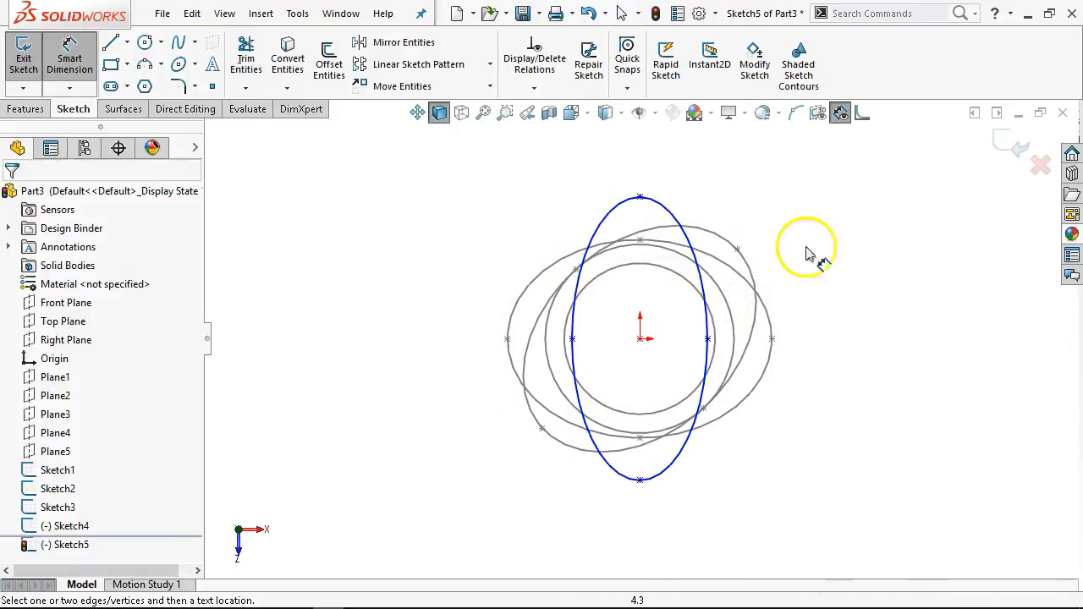
click(656, 197)
click(640, 480)
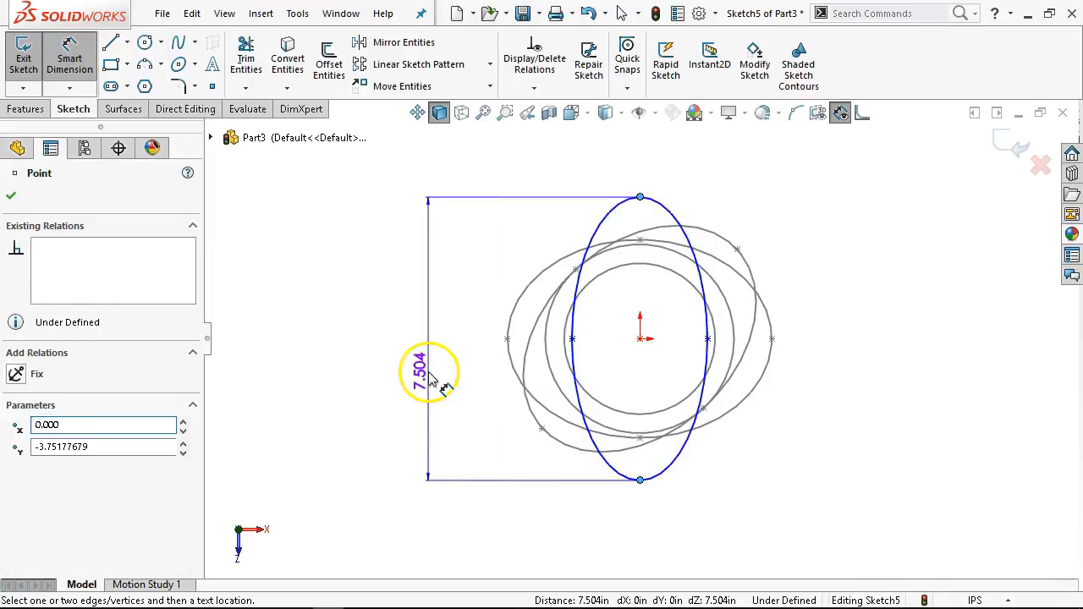
click(431, 380)
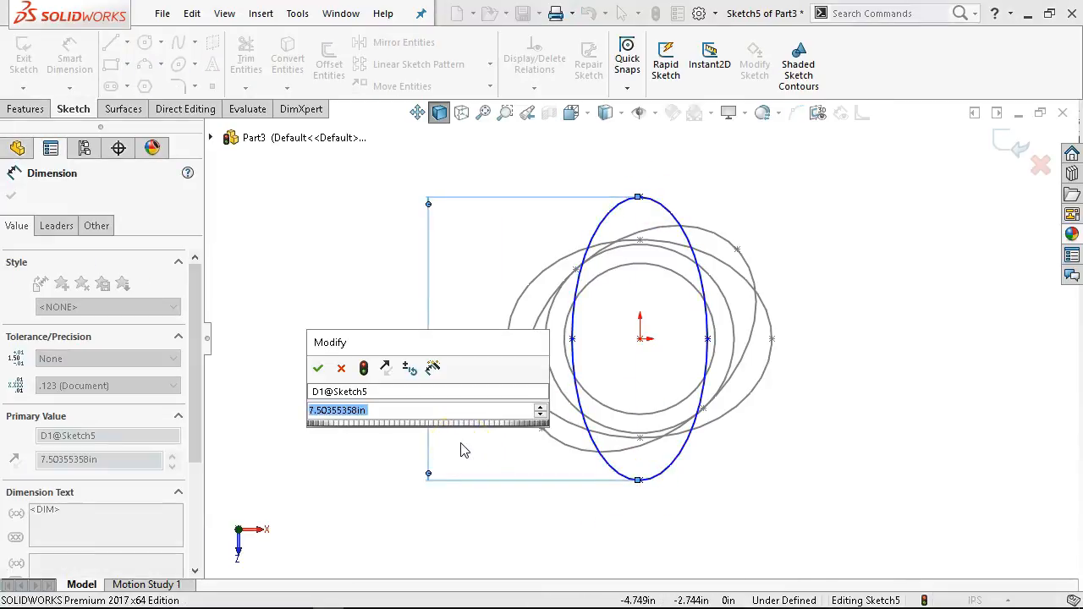
text(7)
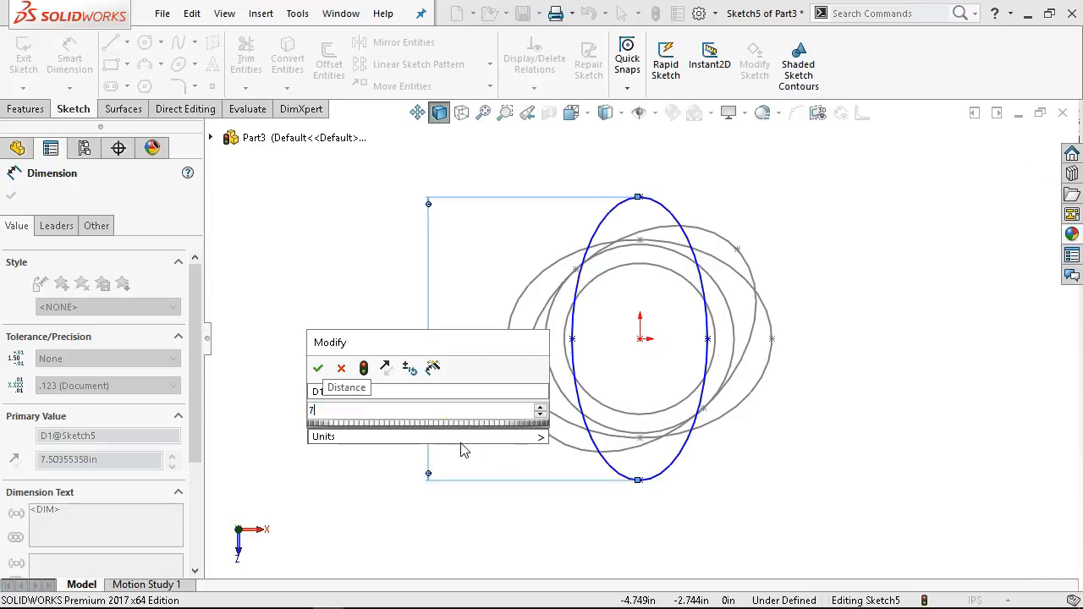
key(Return)
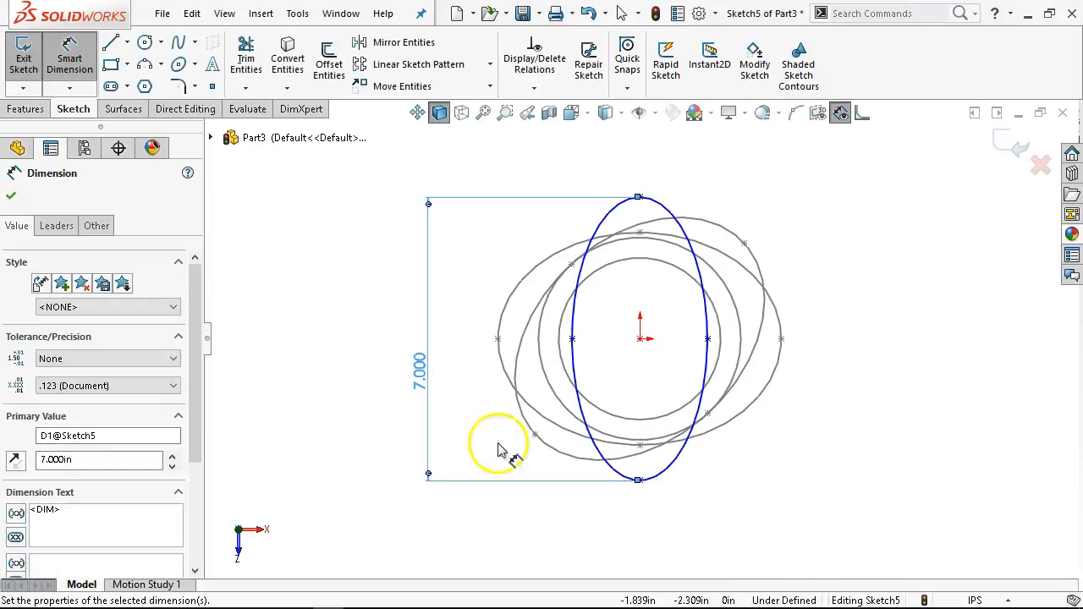
Dimension the upright ellipse's minor axis as 3 in between its two side end points
click(573, 338)
click(708, 339)
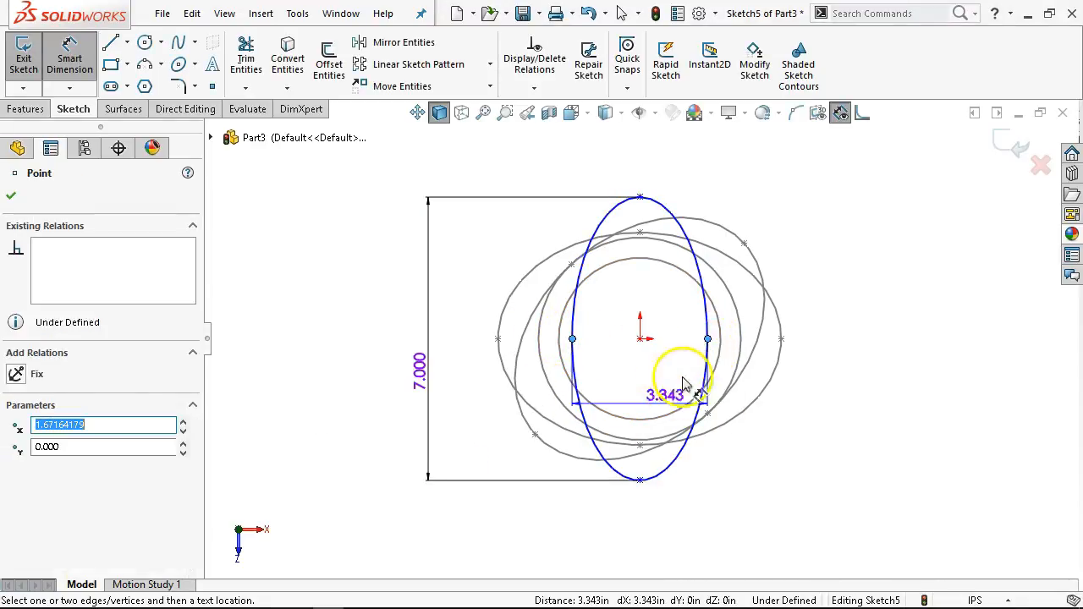
click(638, 513)
text(3)
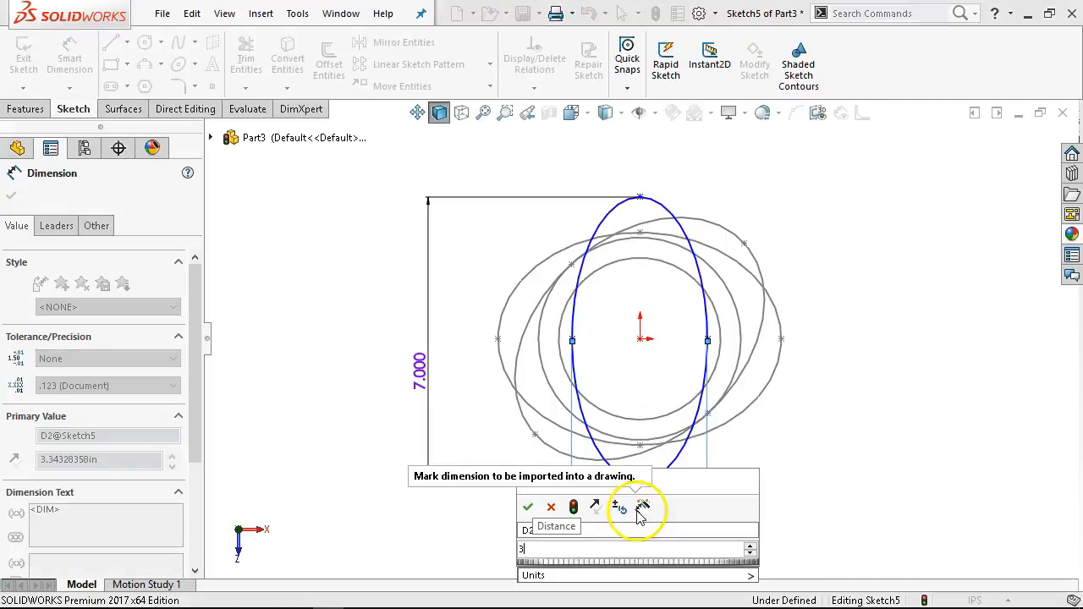
key(Return)
right_click(798, 365)
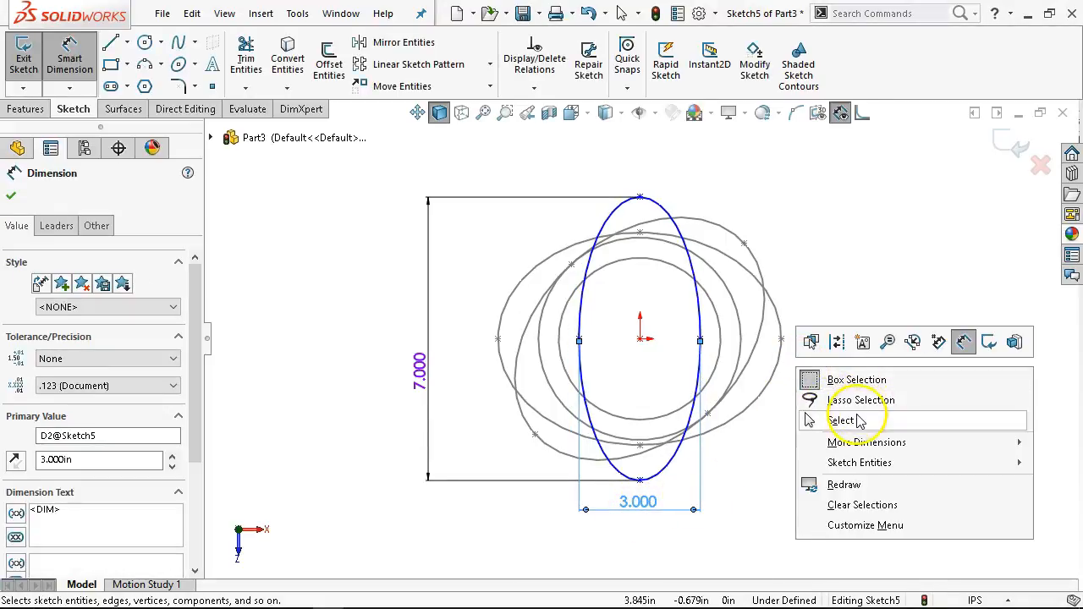
click(840, 420)
Add a Vertical relation between the origin and the ellipse's upper end point, and exit the sketch
click(641, 339)
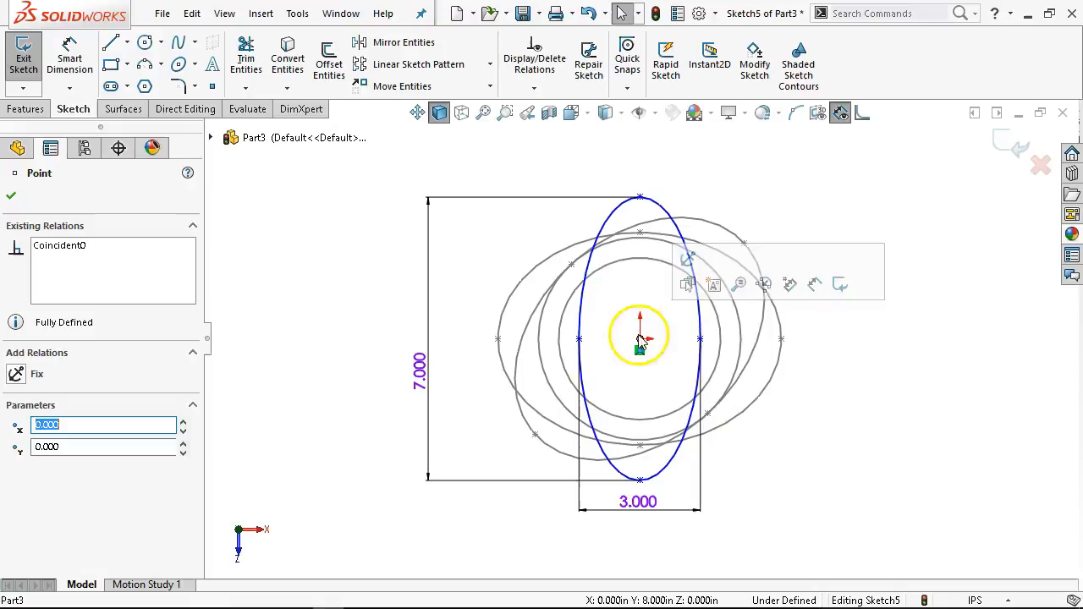
ctrl+click(640, 198)
click(718, 127)
click(812, 265)
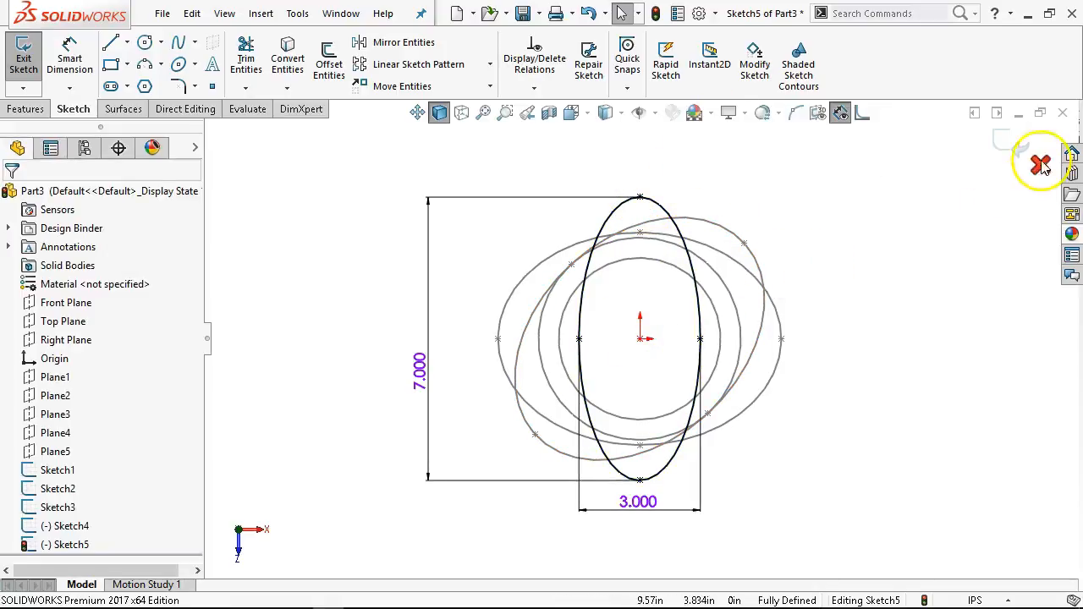
click(1011, 142)
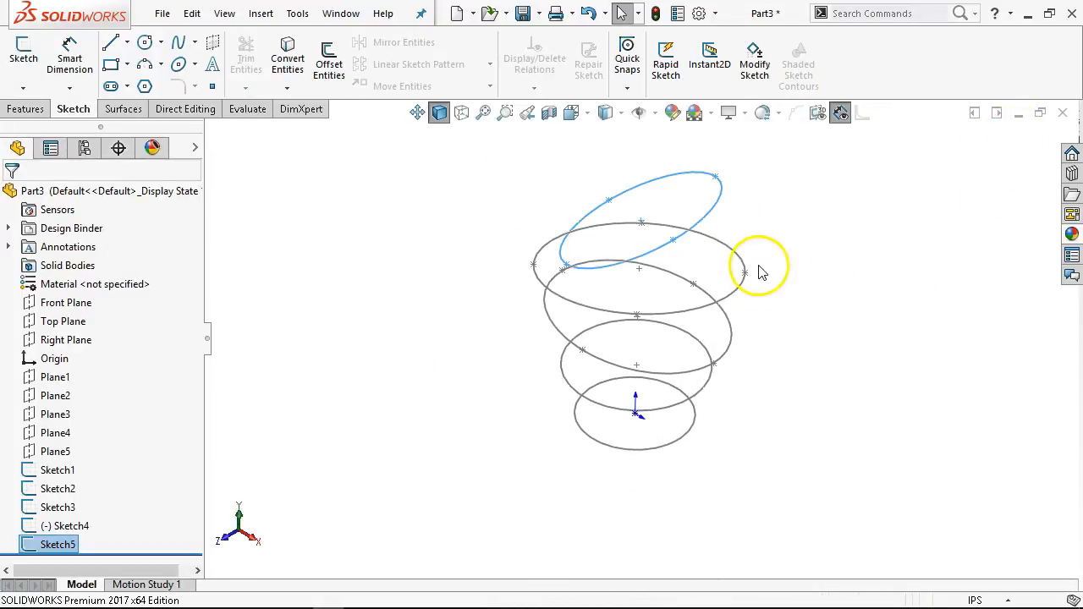
Start a sketch on Plane5 and draw a circle of about 0.46 in radius centred on the origin
click(56, 432)
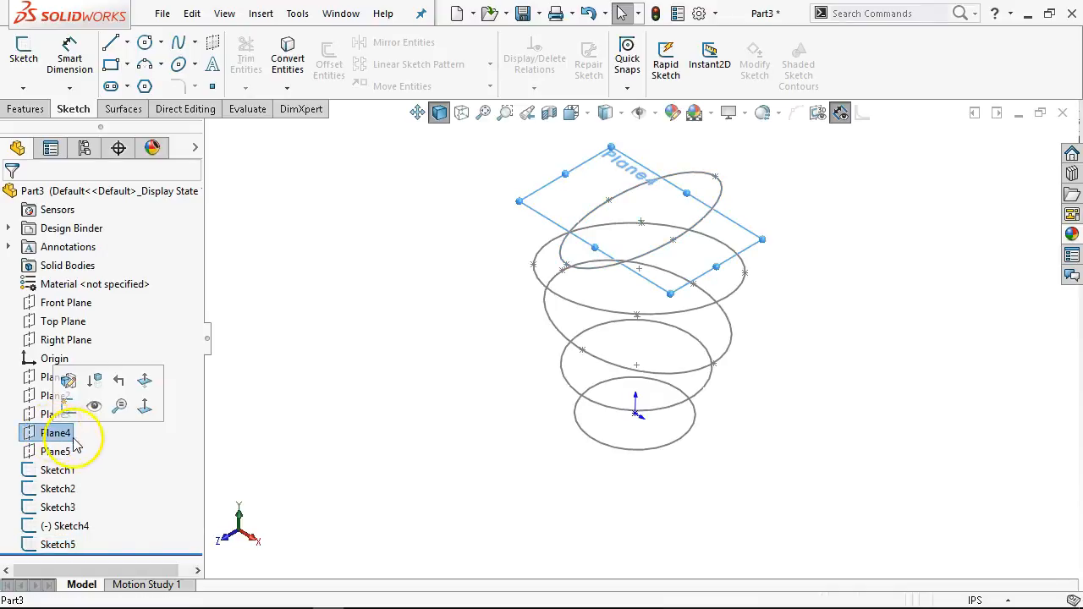
click(56, 450)
click(69, 397)
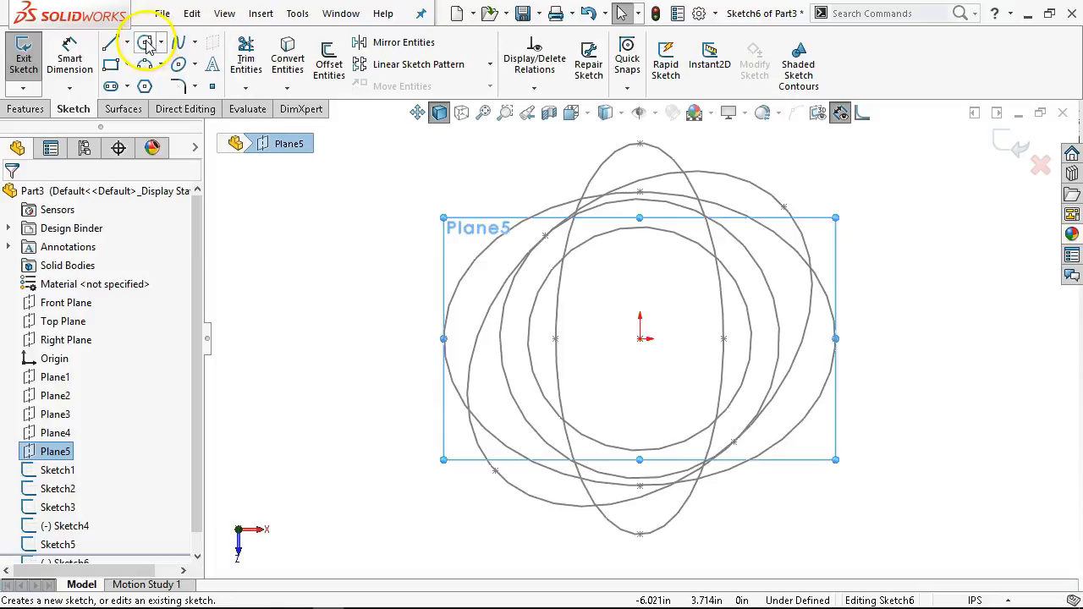
click(144, 41)
click(640, 339)
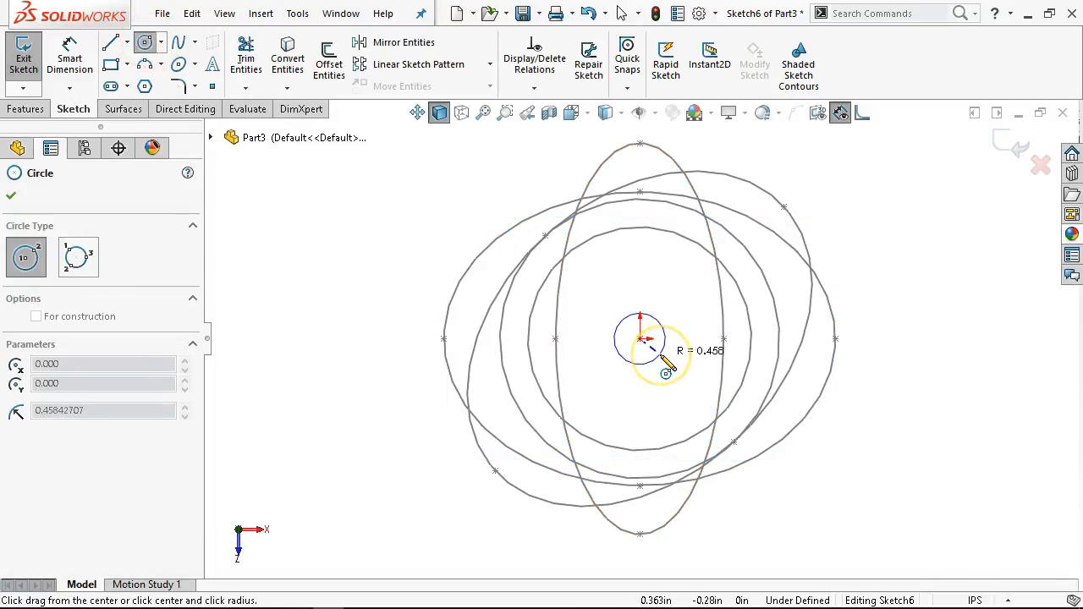
click(668, 362)
Dimension the circle's diameter as 1 in
right_click(703, 388)
click(833, 350)
click(629, 362)
click(387, 447)
text(1)
key(Return)
right_click(840, 275)
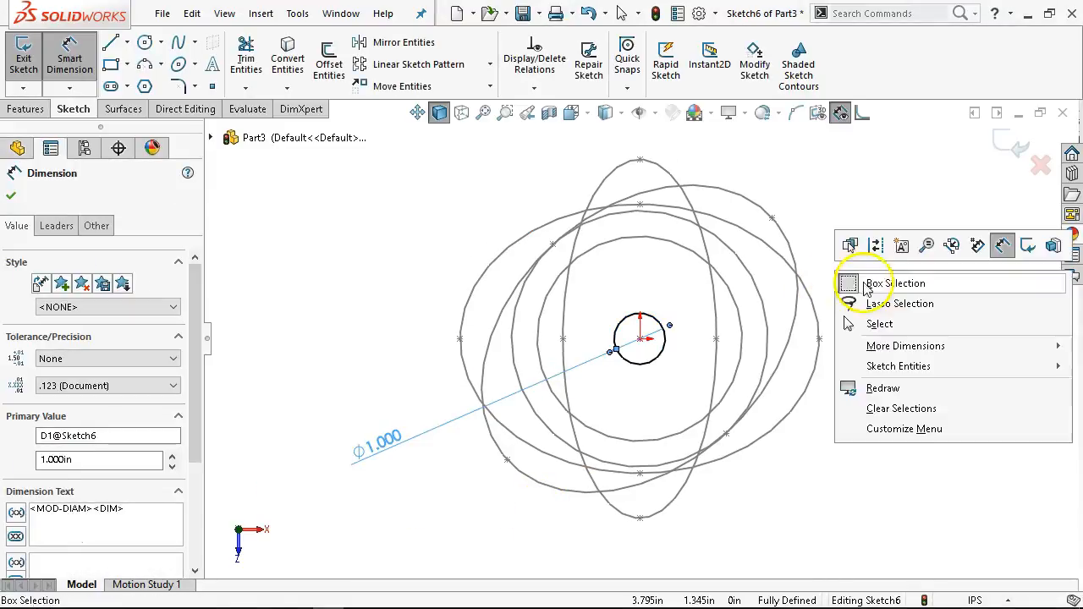
Finish dimensioning the 1 in circle and exit its sketch
click(880, 326)
click(1017, 148)
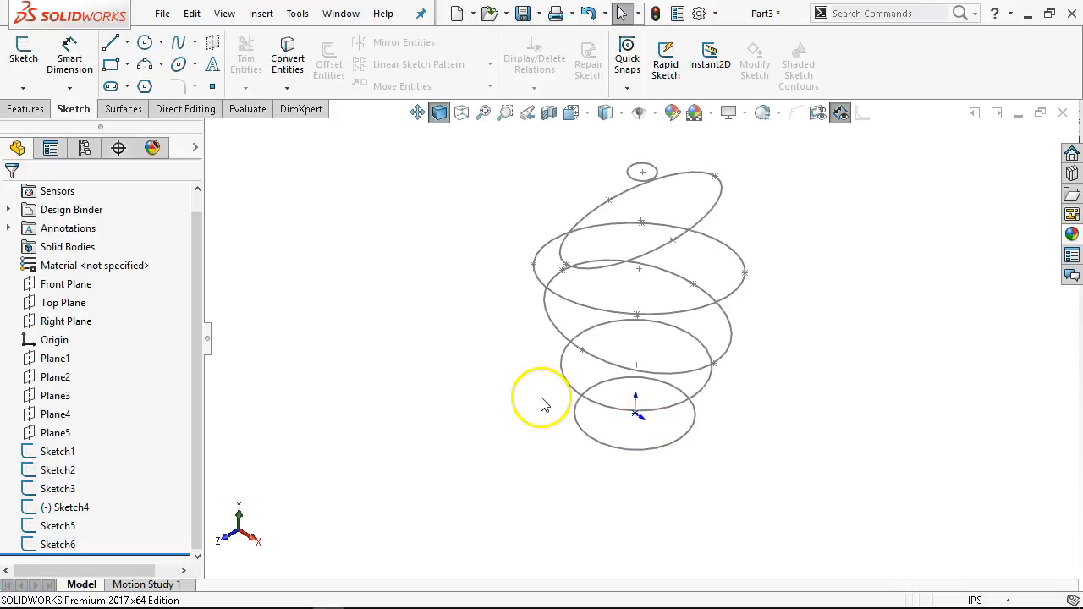
click(85, 283)
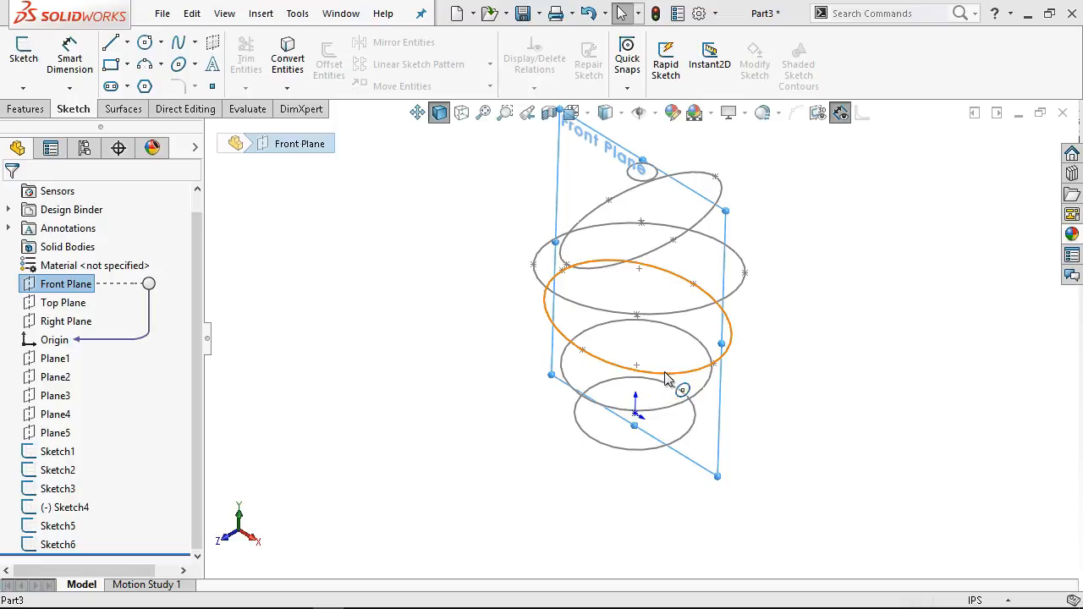
click(486, 279)
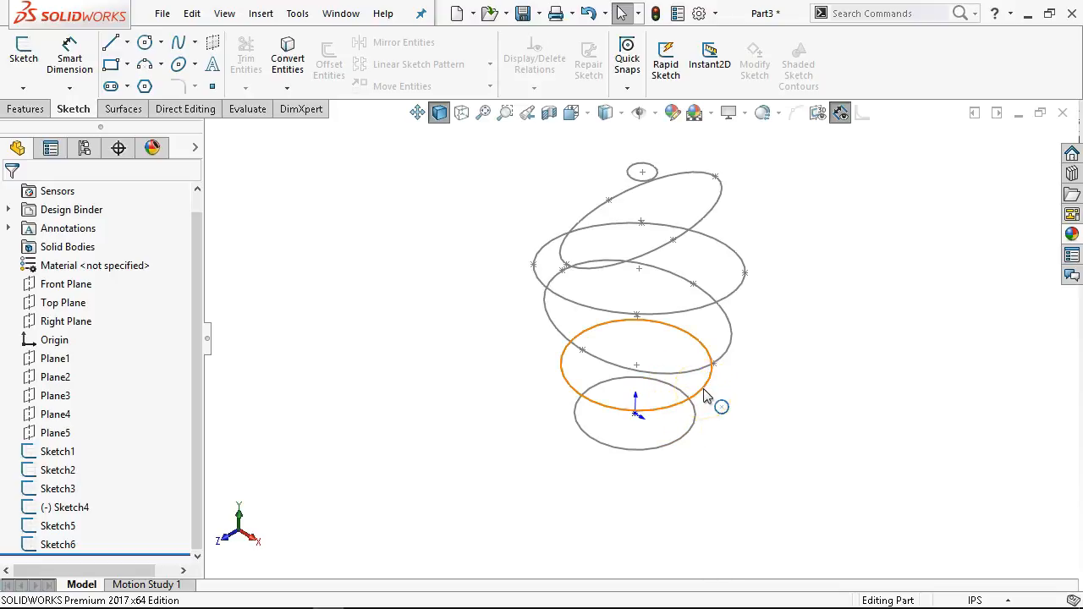
click(622, 382)
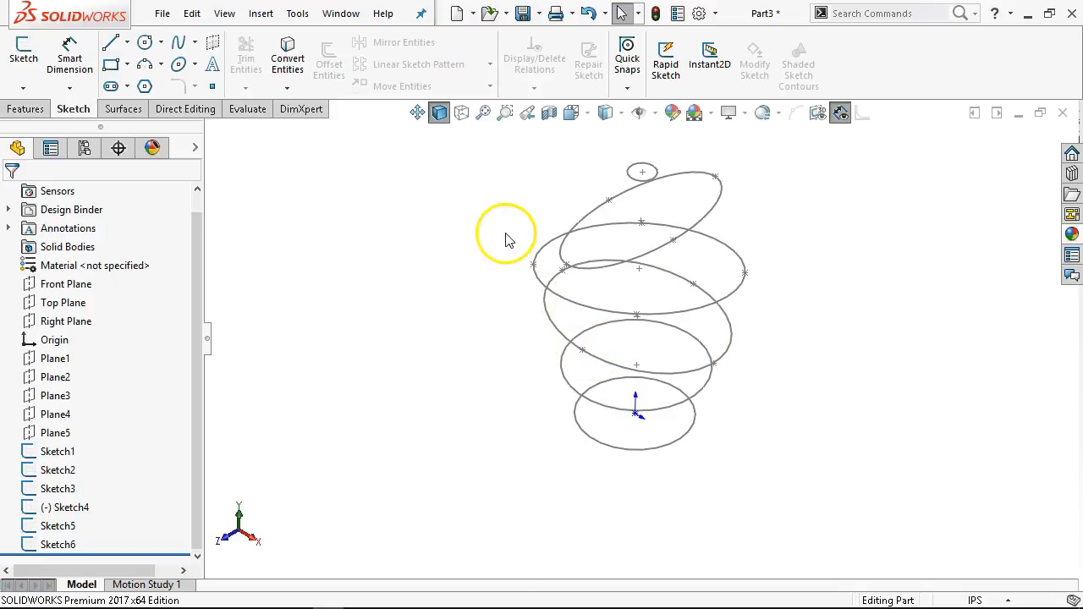
Start a Lofted Boss/Base and pick the six profiles in order from Sketch1 up to Sketch6
mouse_move(478, 303)
middle_down()
mouse_move(533, 222)
mouse_move(568, 290)
middle_up()
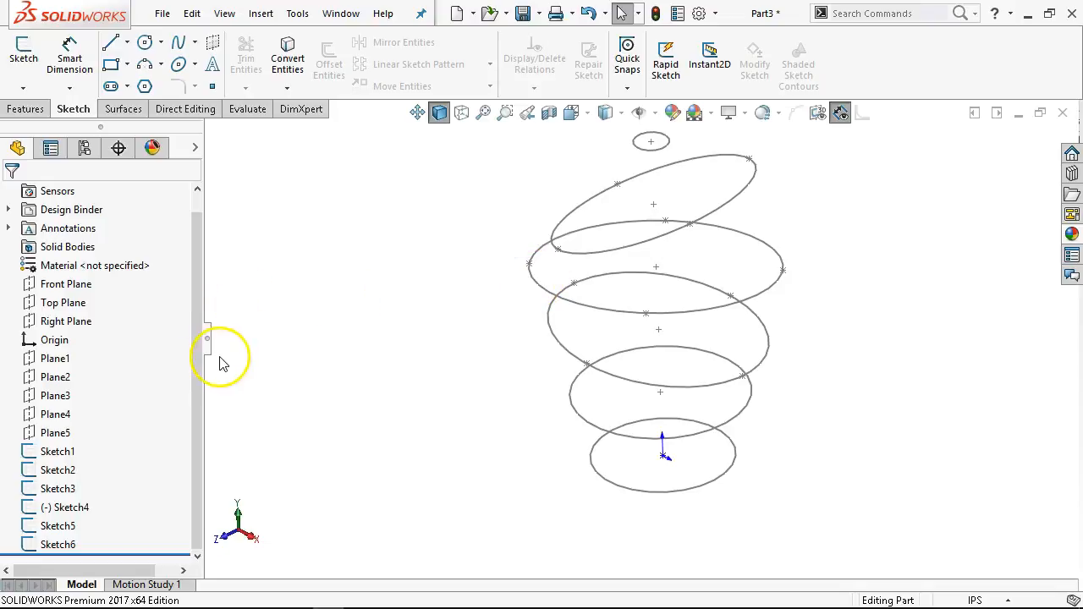
click(23, 110)
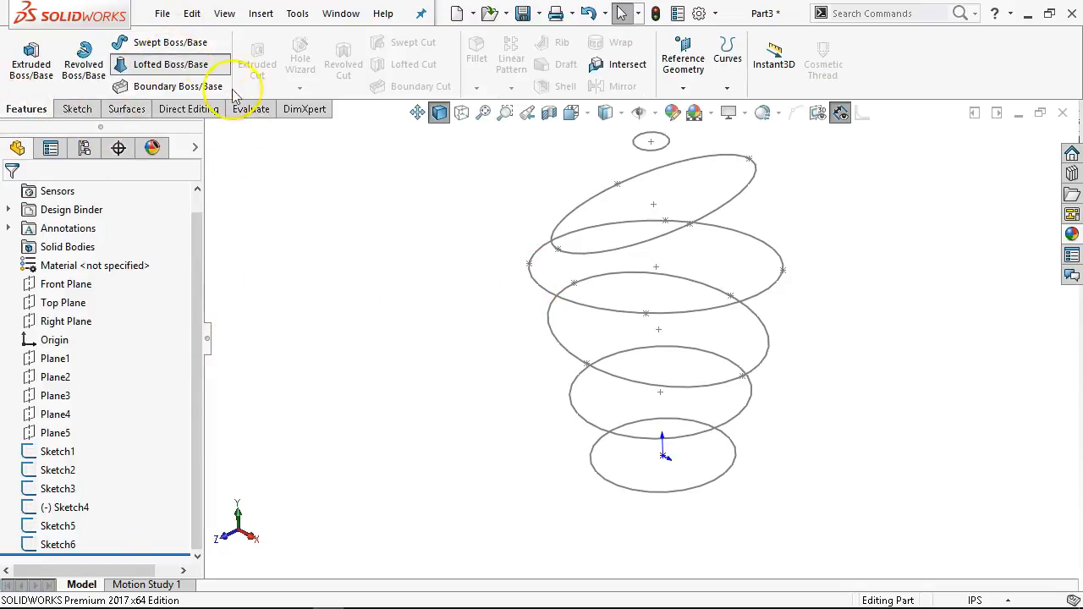
click(668, 493)
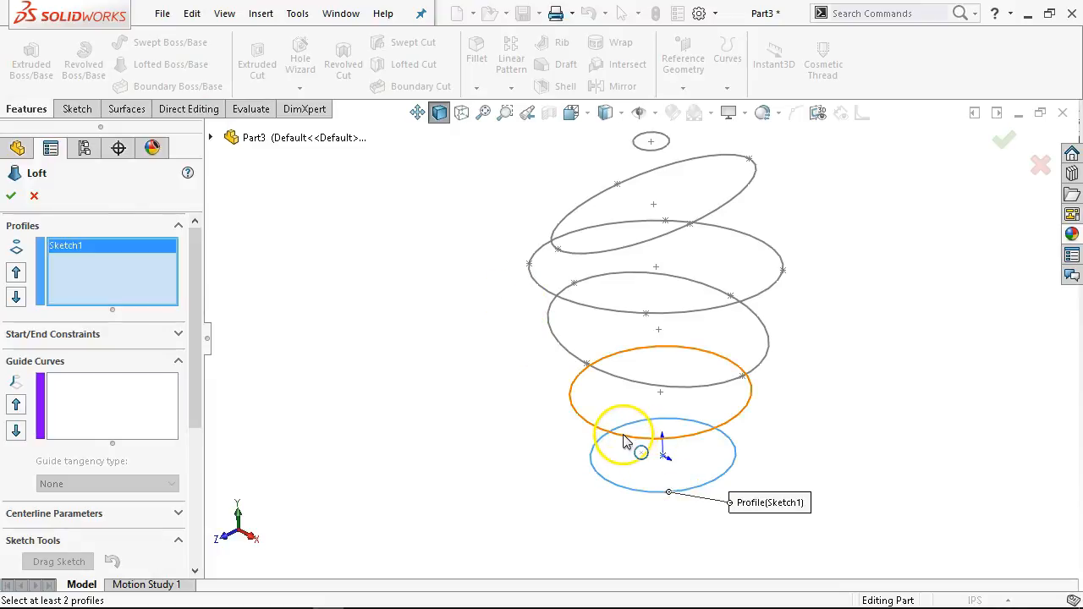
click(623, 438)
click(564, 348)
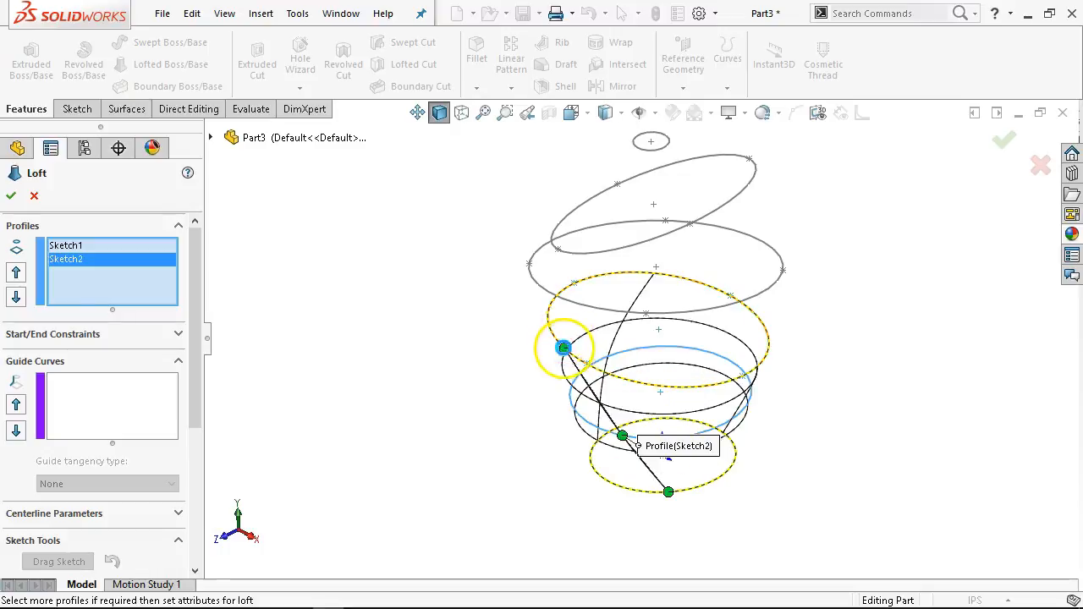
click(561, 299)
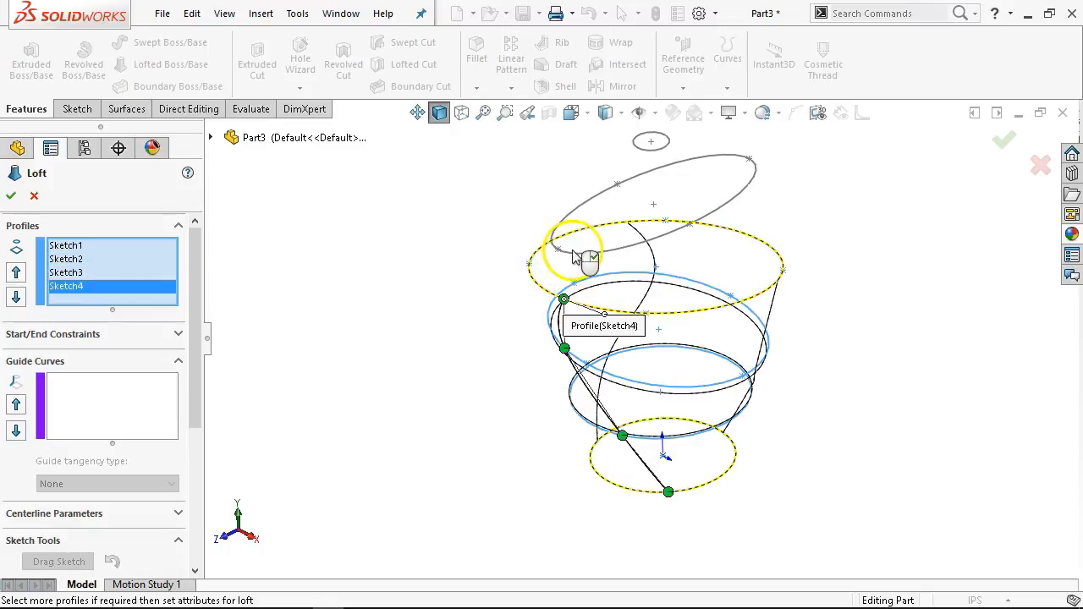
click(575, 258)
click(650, 143)
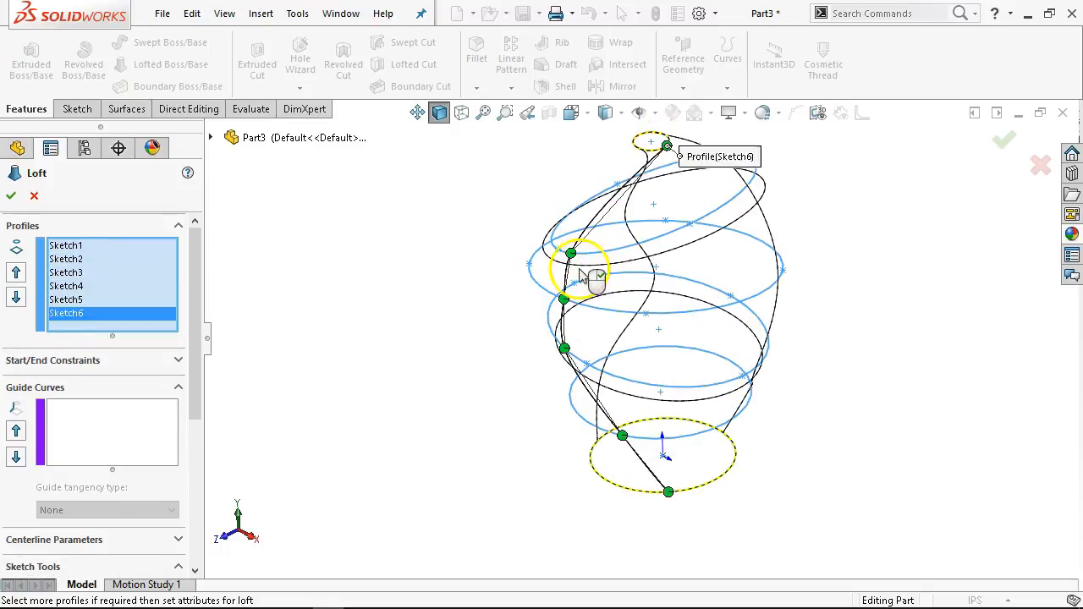
Shift the loft connector points on Sketch5, Sketch4 and Sketch3 roughly into one vertical line, and accept the loft
middle_drag(491, 309, 604, 250)
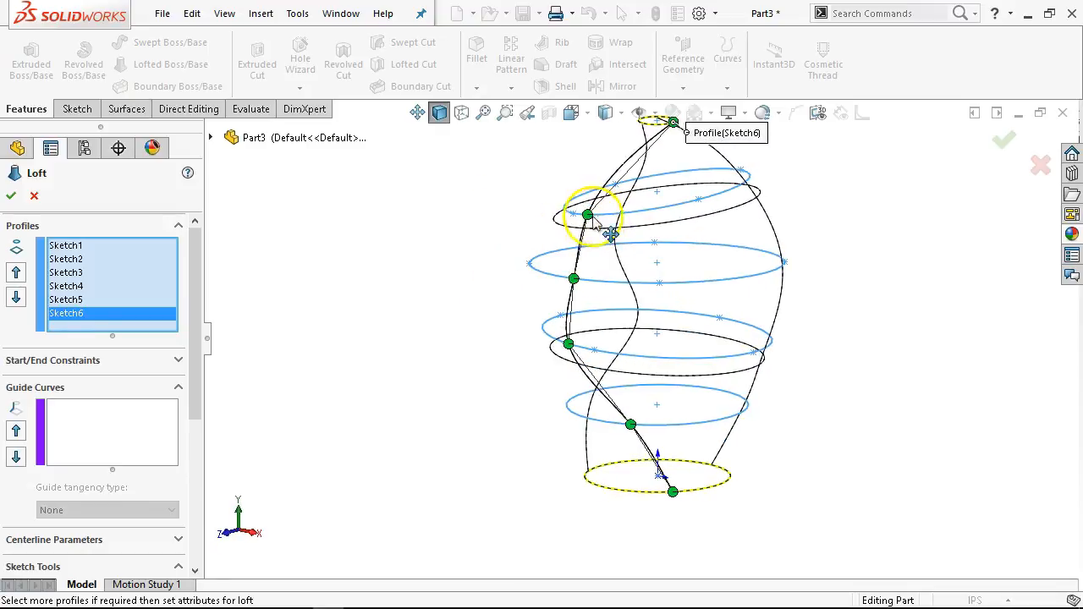
drag(587, 226, 645, 211)
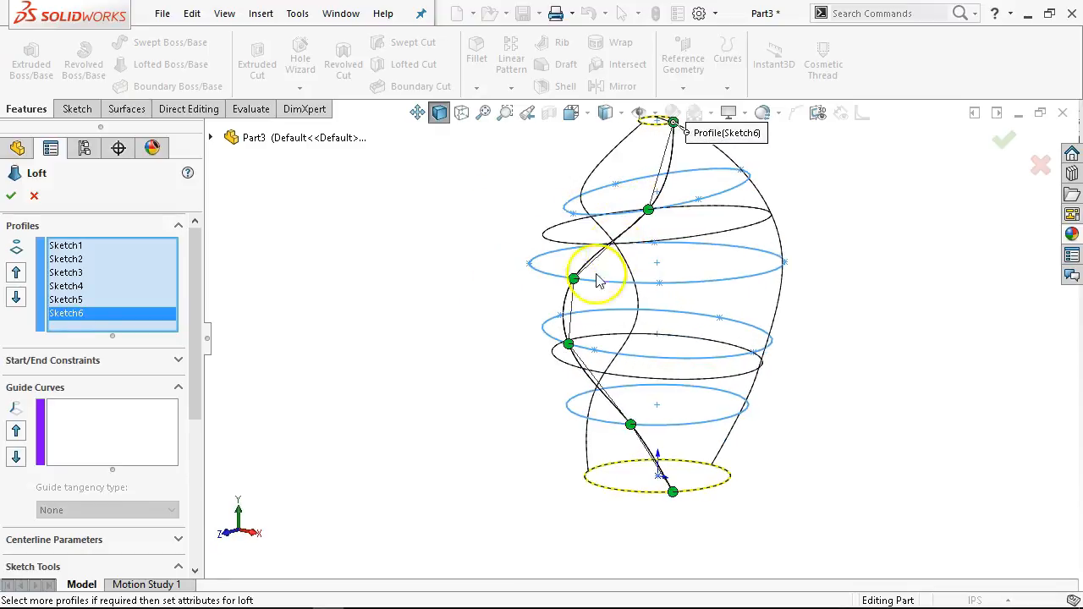
drag(579, 286, 643, 284)
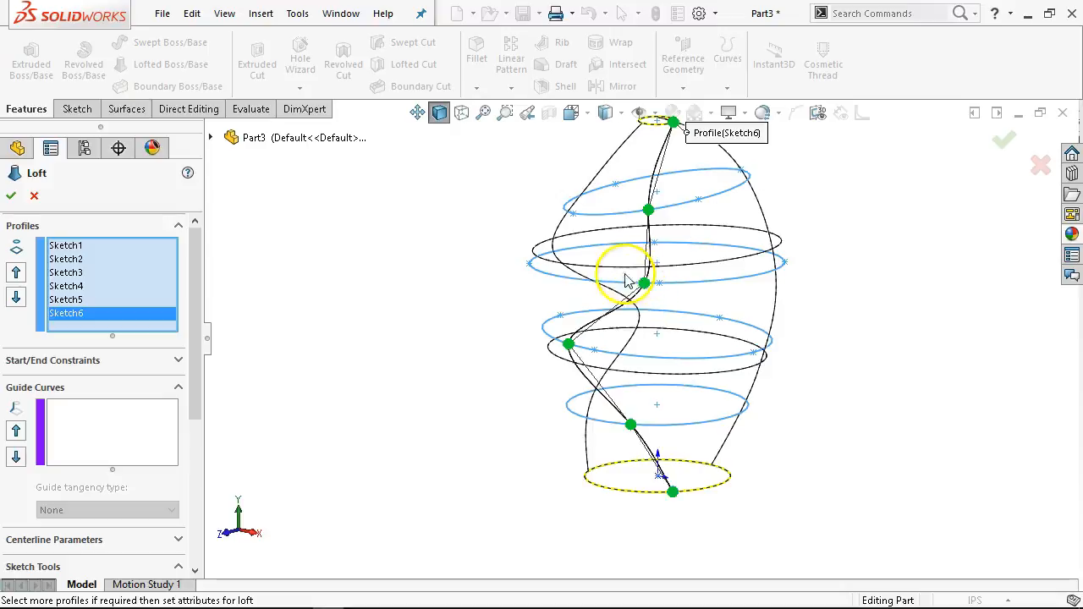
drag(576, 355, 646, 356)
middle_drag(376, 403, 277, 397)
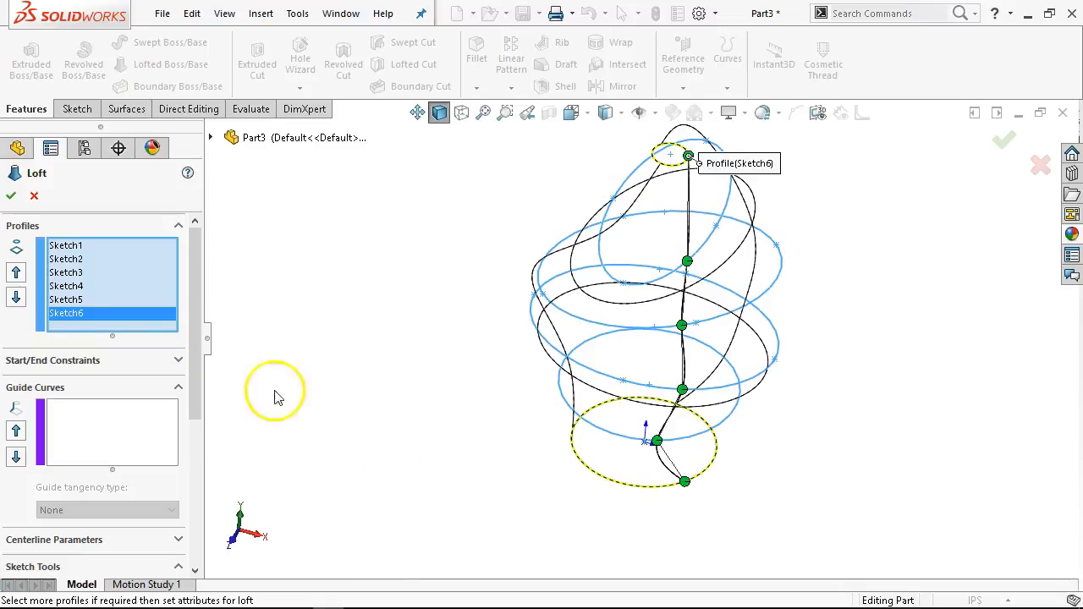
click(12, 196)
Inspect the lofted body from the opposite side and undo the loft
middle_drag(248, 319, 506, 191)
click(505, 197)
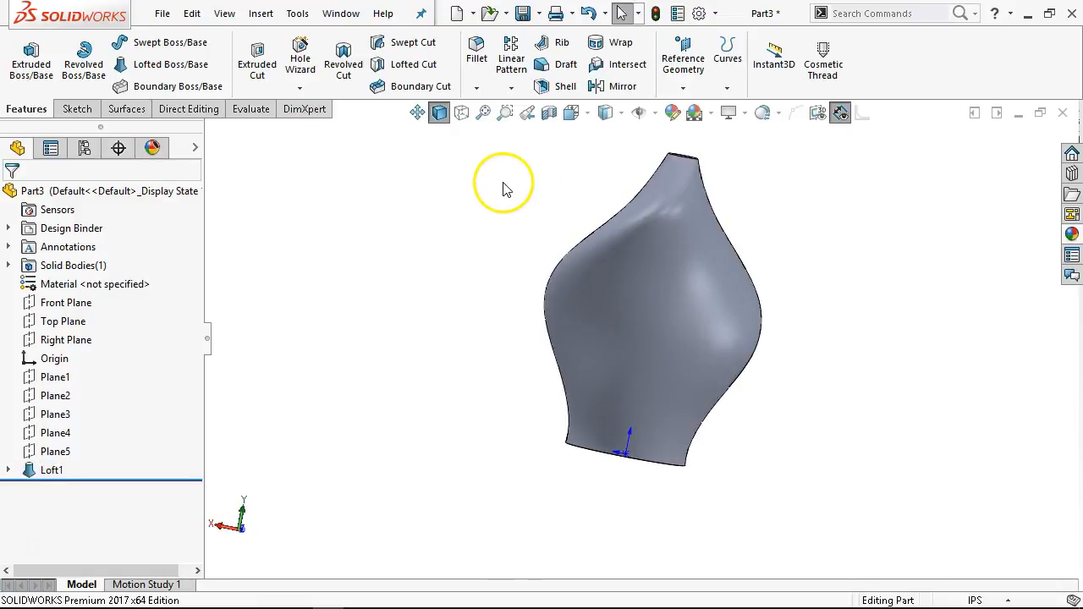
key(ctrl+z)
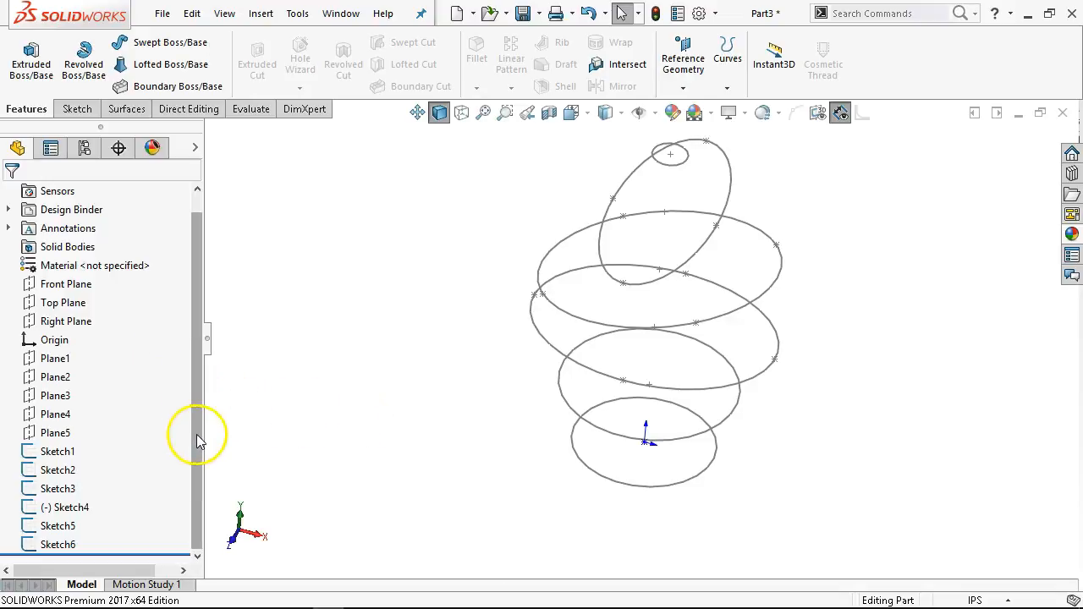
Edit Sketch1, split its circle at four points around the circumference with Split Entities, and exit the sketch
click(55, 453)
click(71, 406)
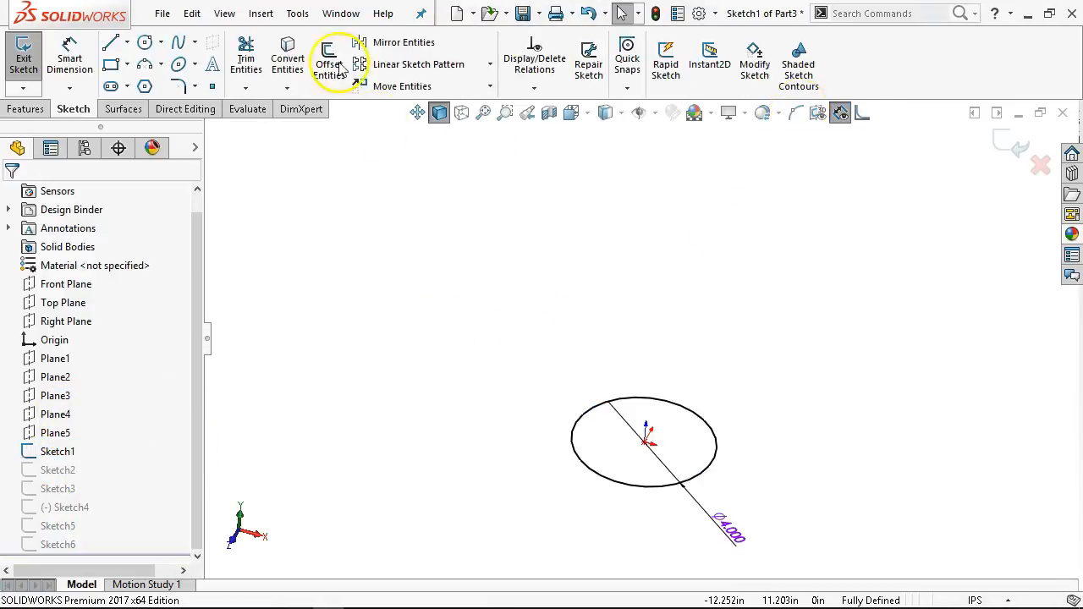
click(297, 13)
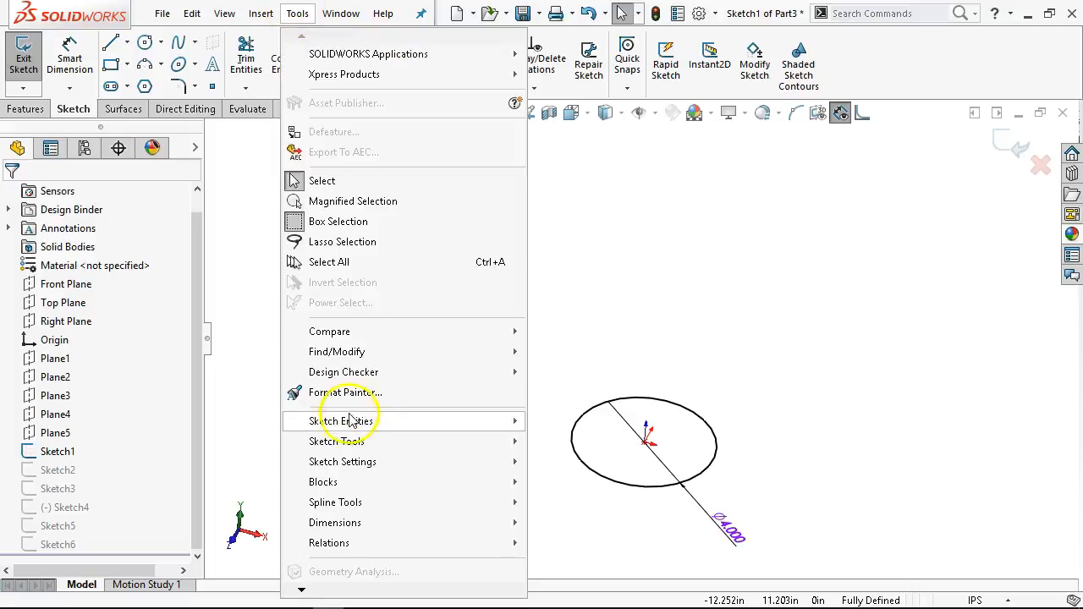
mouse_move(404, 440)
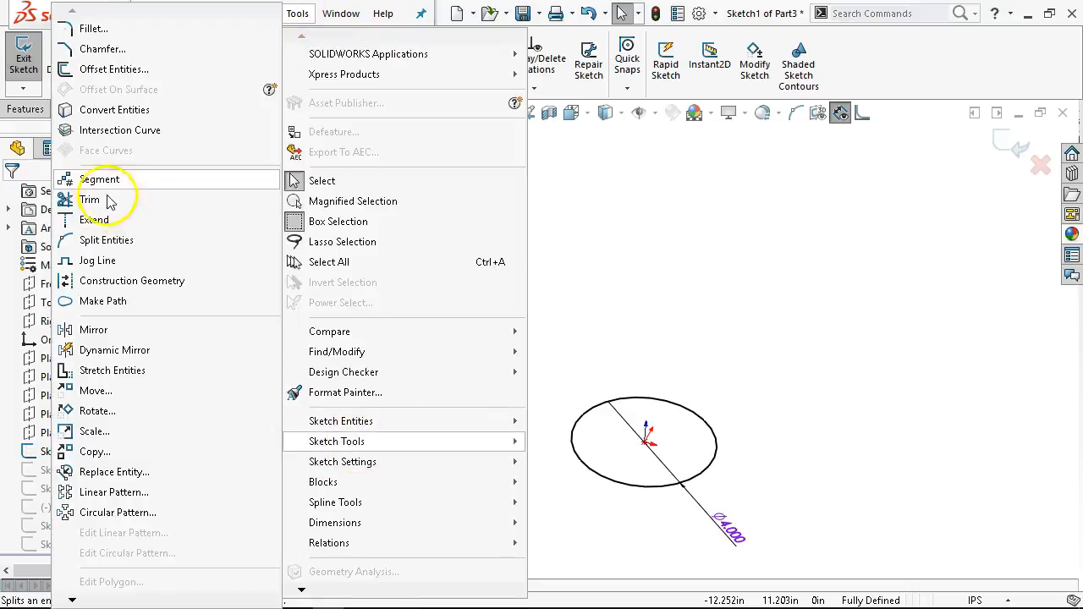
click(107, 242)
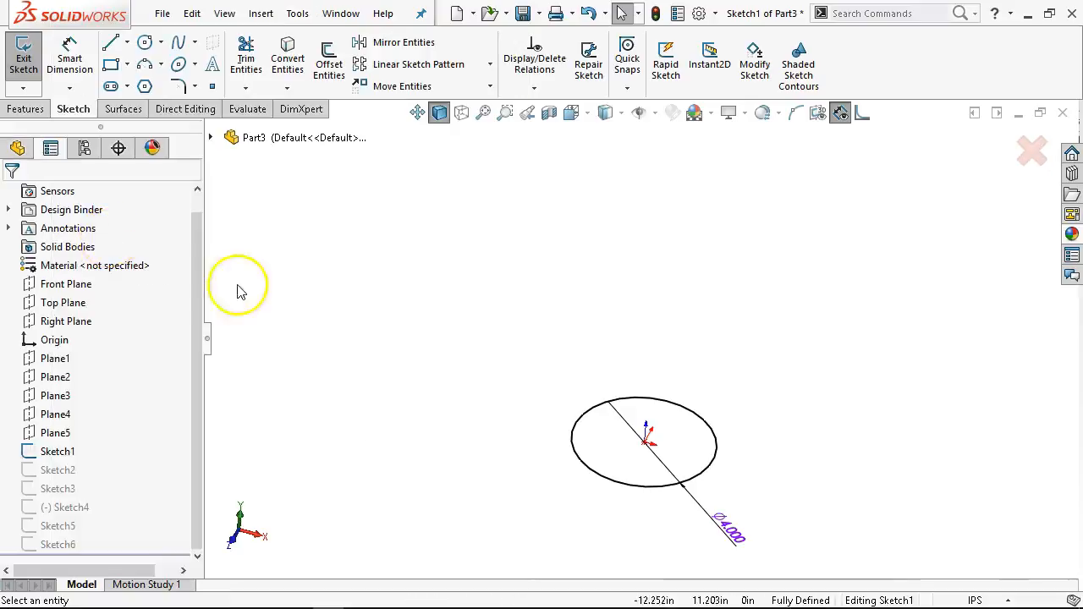
click(582, 466)
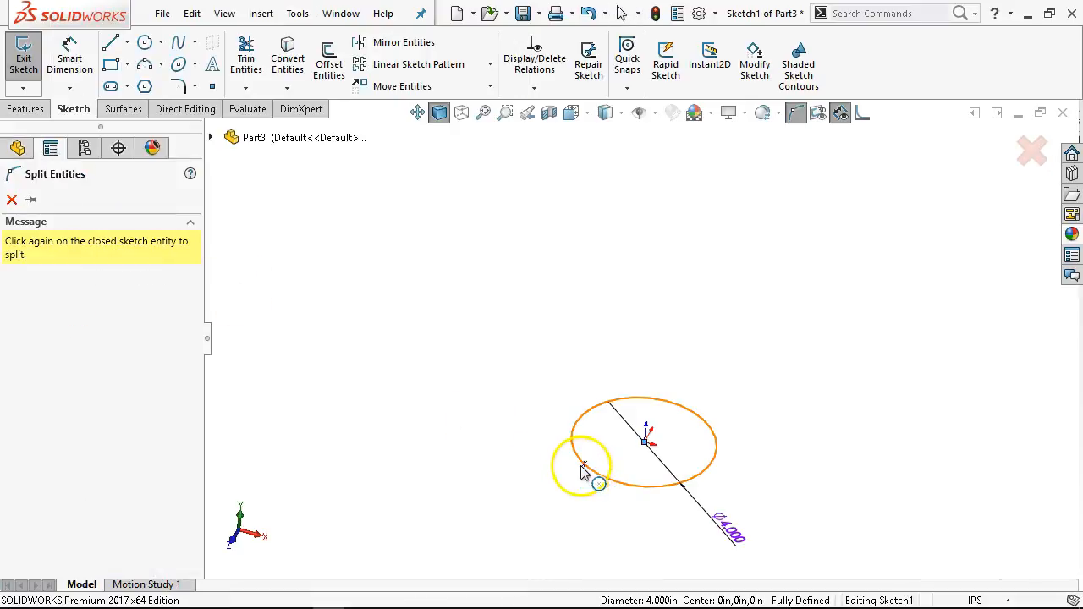
click(588, 411)
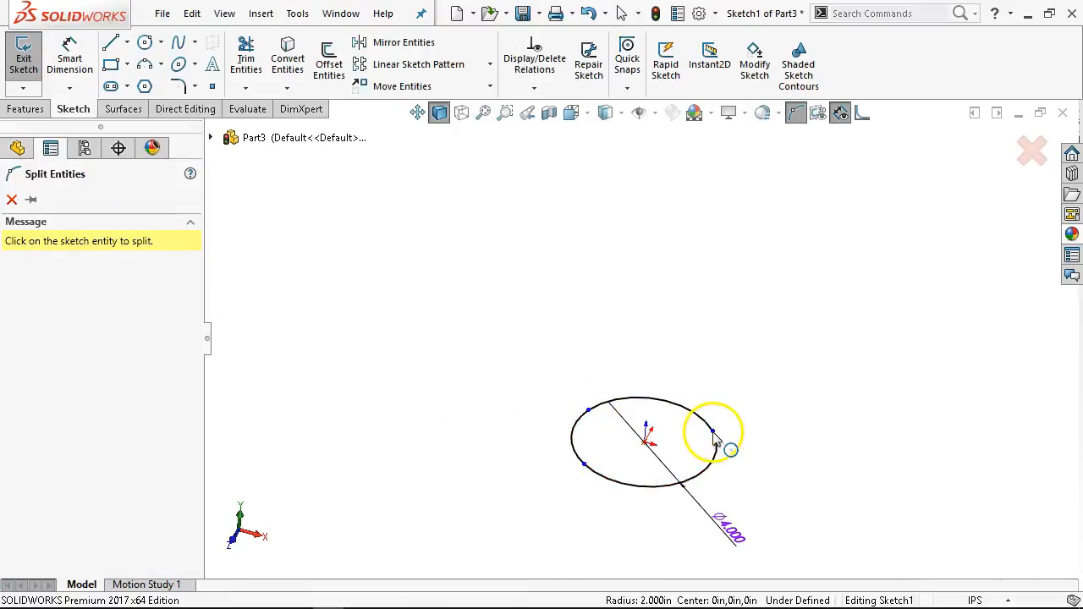
click(702, 471)
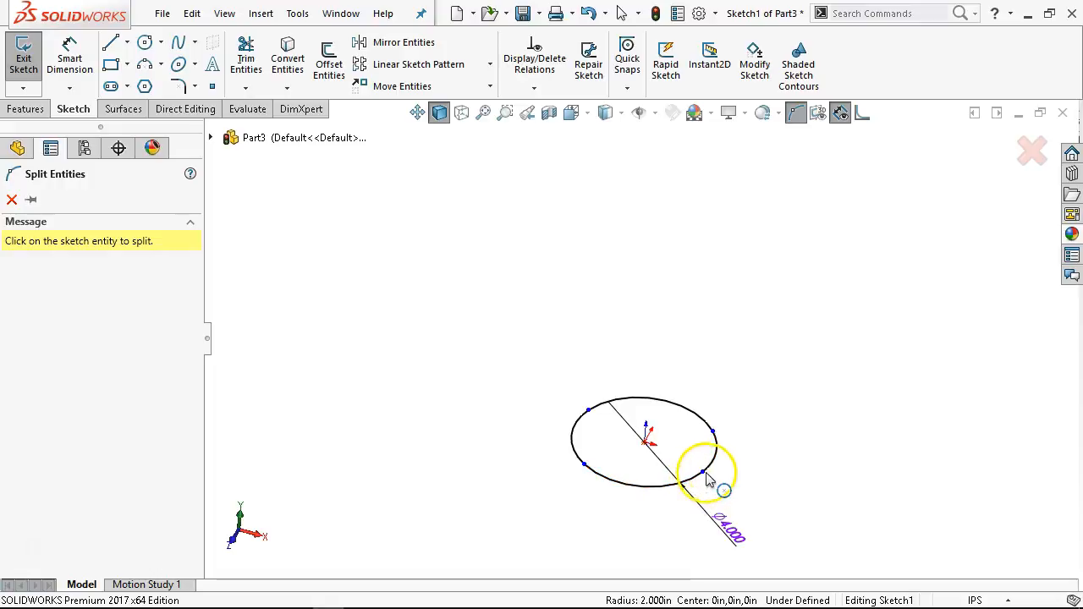
right_click(846, 425)
click(856, 488)
click(1015, 152)
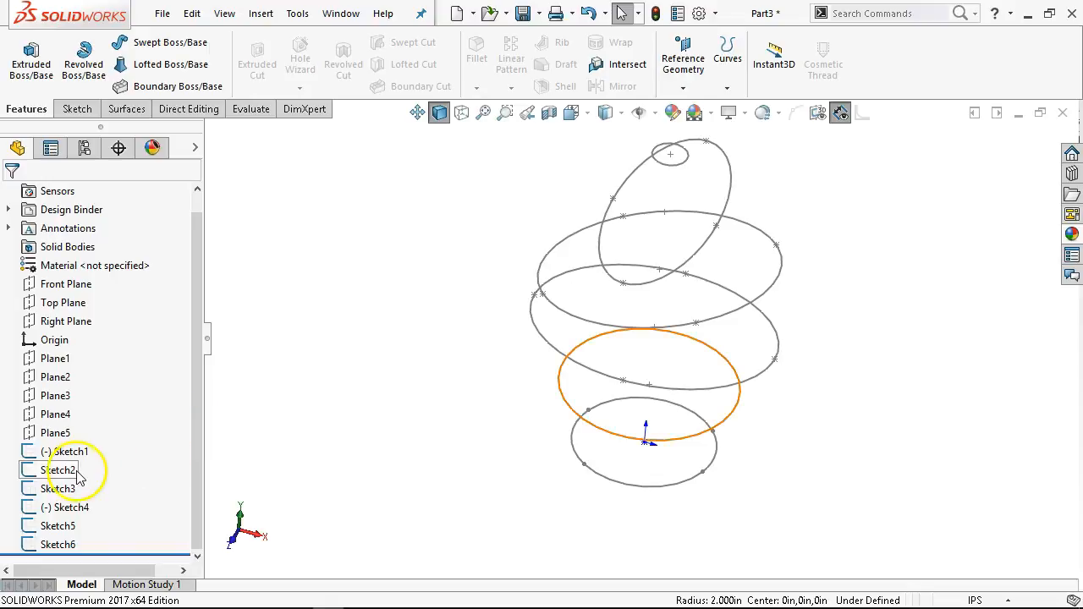
Edit Sketch2, split its 5 in circle at four points with Split Entities, and exit the sketch
right_click(63, 470)
click(89, 246)
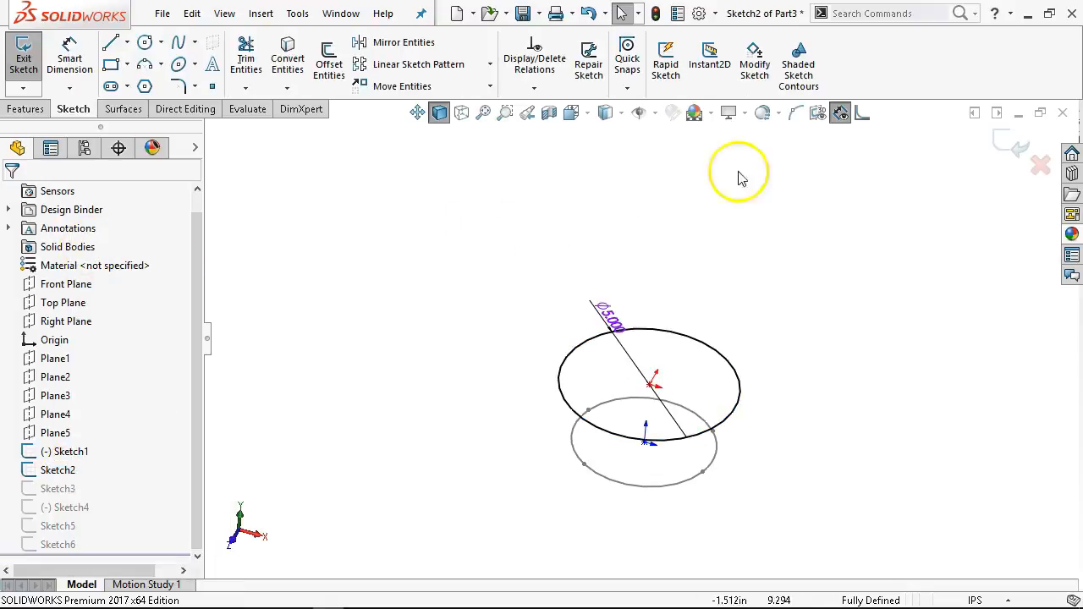
click(793, 113)
click(637, 331)
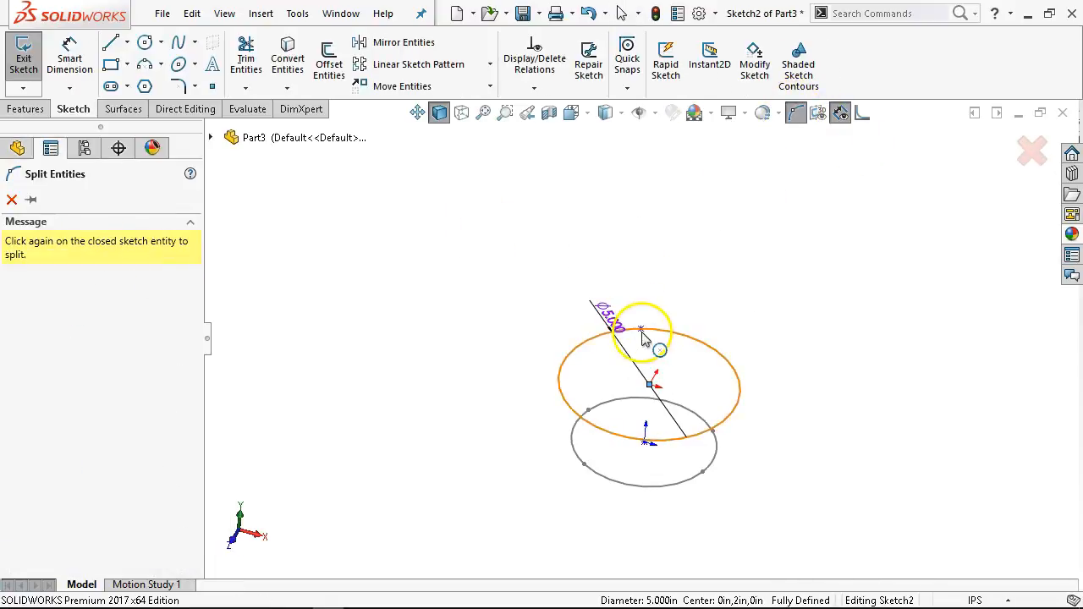
click(724, 356)
click(674, 439)
right_click(785, 322)
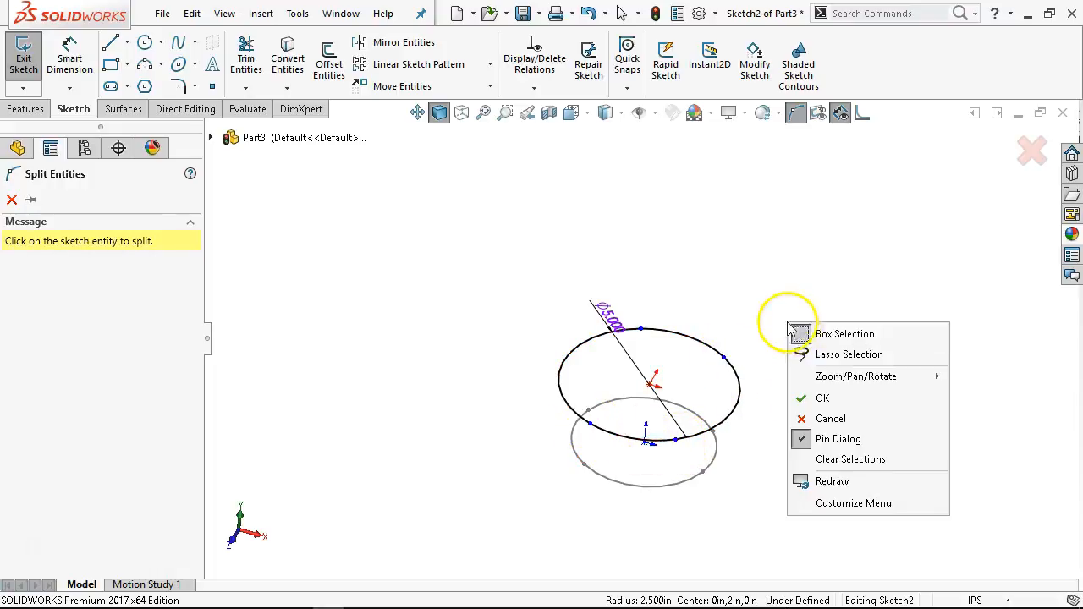
click(805, 398)
click(1006, 146)
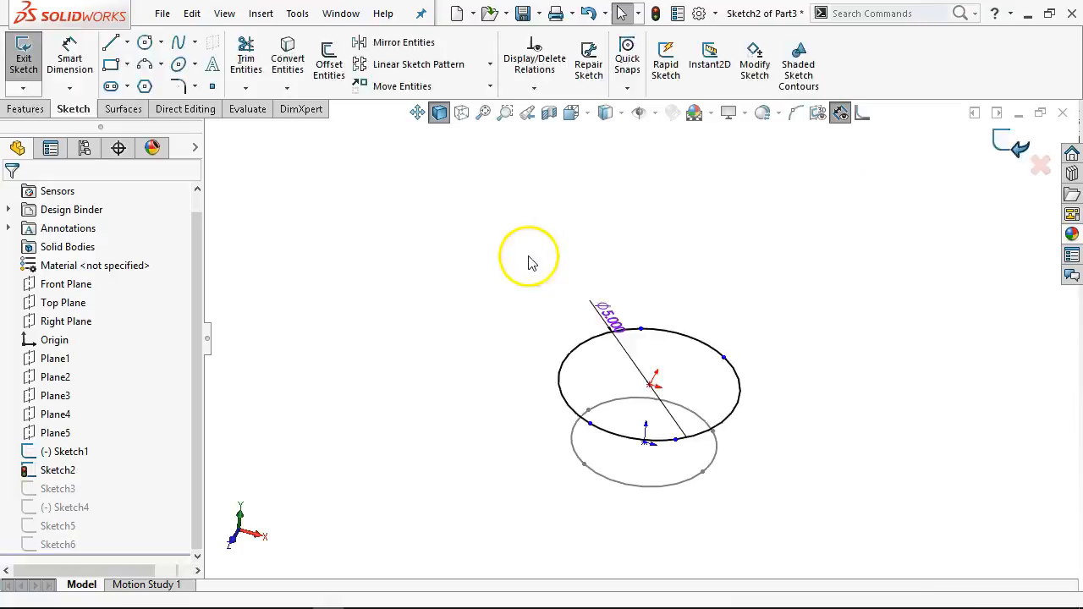
right_click(56, 526)
click(74, 244)
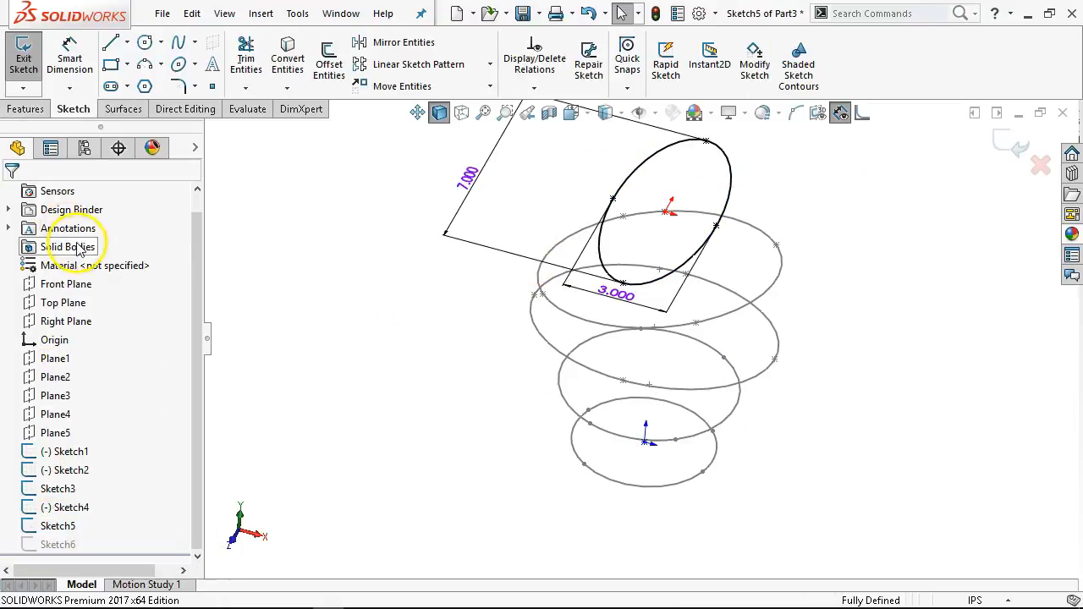
click(1013, 144)
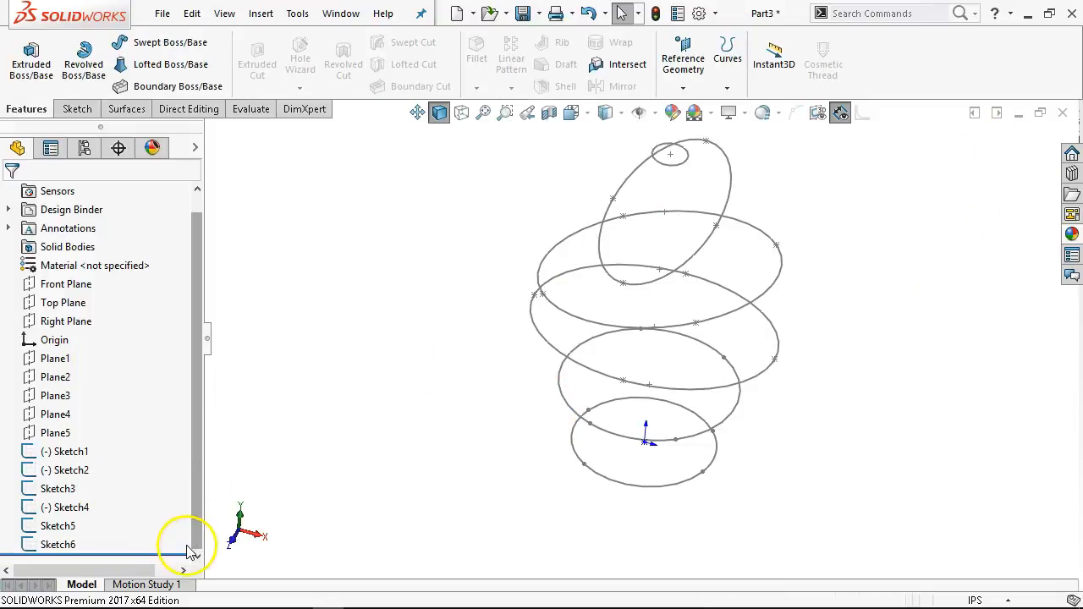
Hide the sketch of the small uppermost circle, and leave the reopened Sketch2 by discarding its changes
right_click(671, 177)
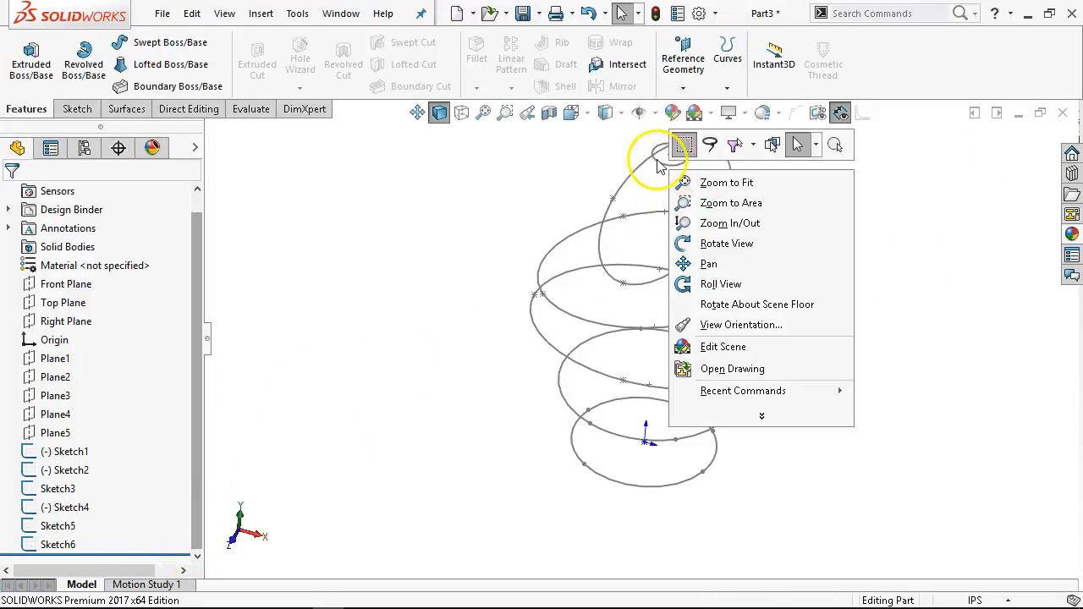
right_click(658, 160)
click(698, 133)
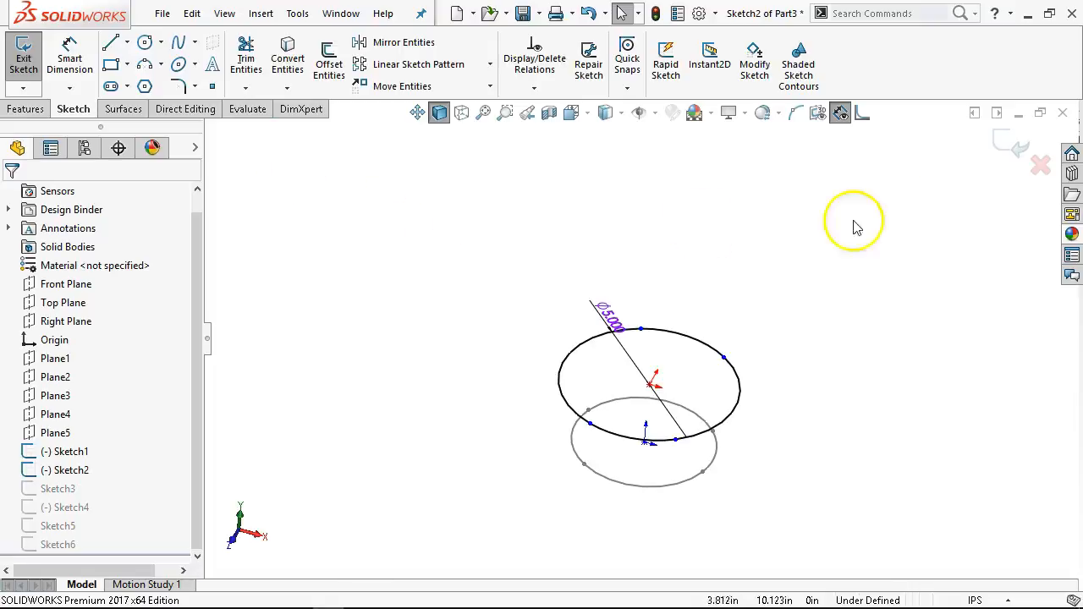
click(1040, 164)
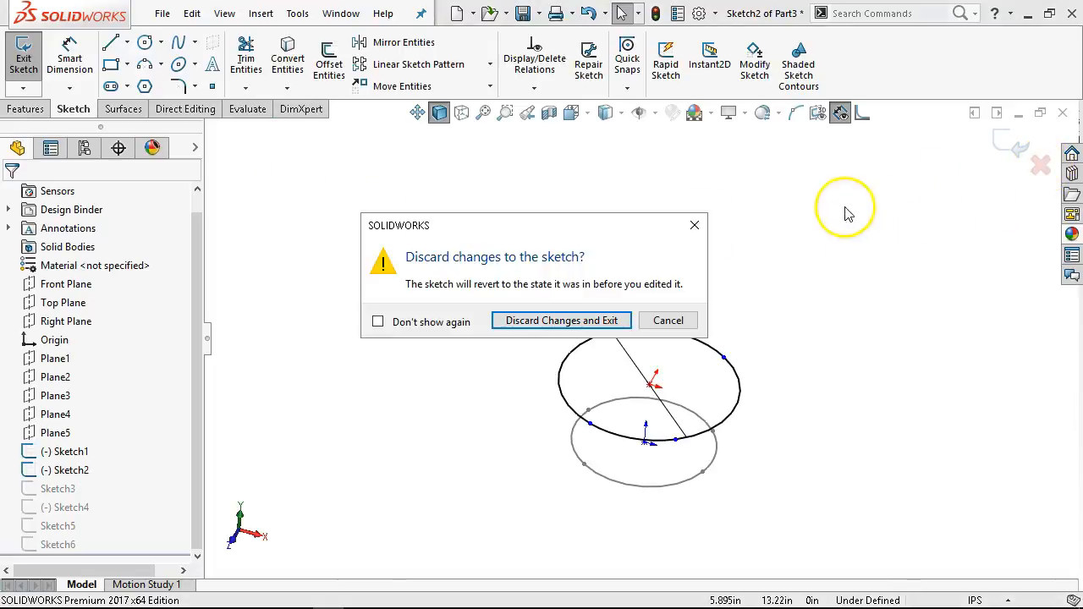
click(561, 318)
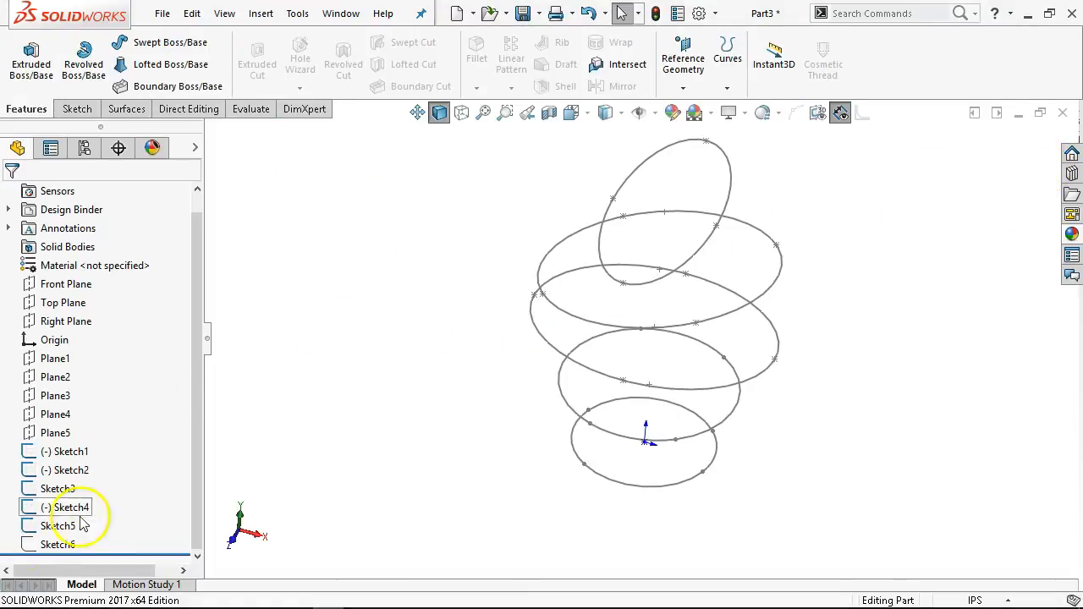
Restore the maximized program window to a smaller size and widen it across most of the screen
click(1049, 14)
drag(870, 367, 1034, 369)
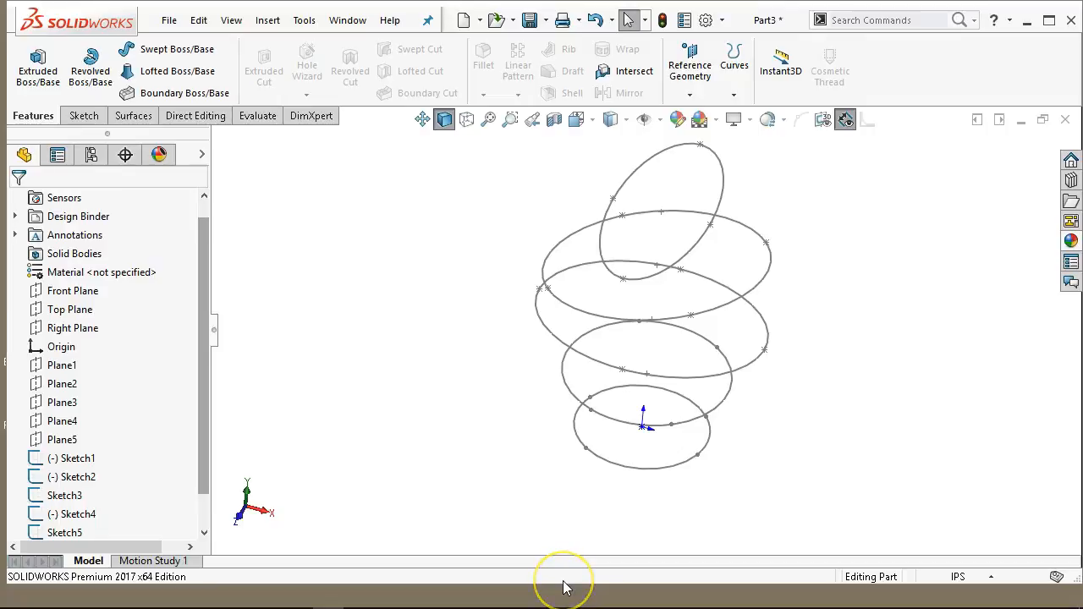
Reduce the program window's height and show the hidden Sketch6 containing the small uppermost circle
drag(565, 586, 31, 515)
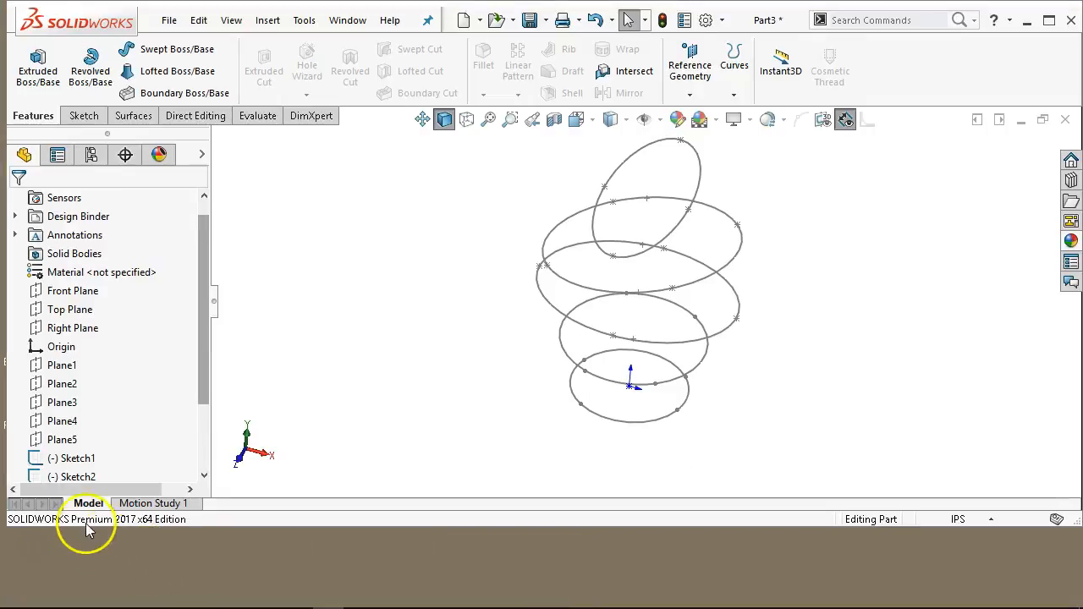
scroll(186, 393, down, 3)
click(61, 458)
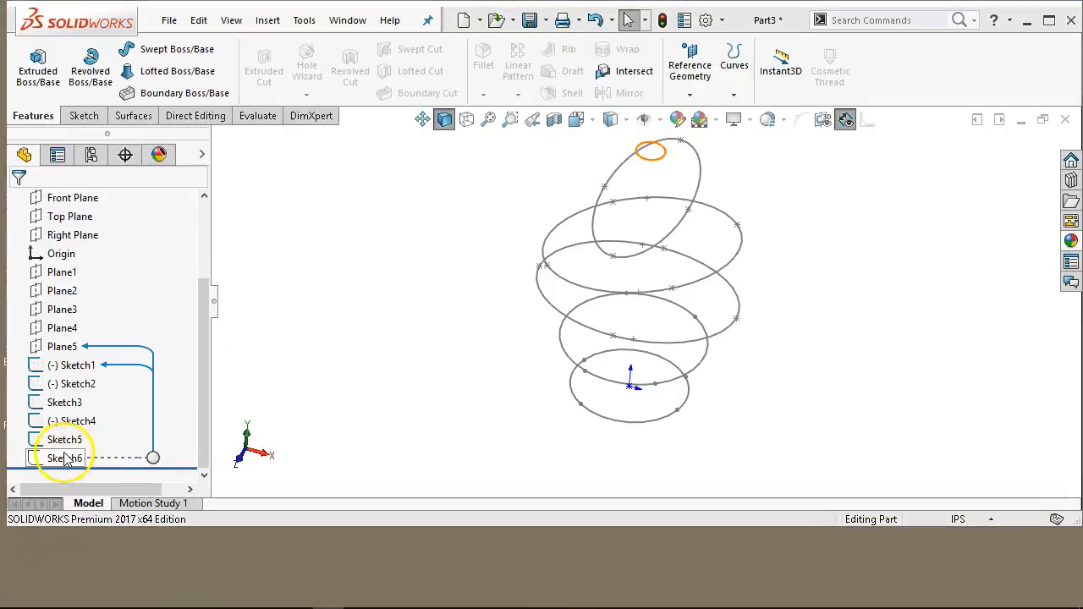
right_click(74, 458)
click(85, 271)
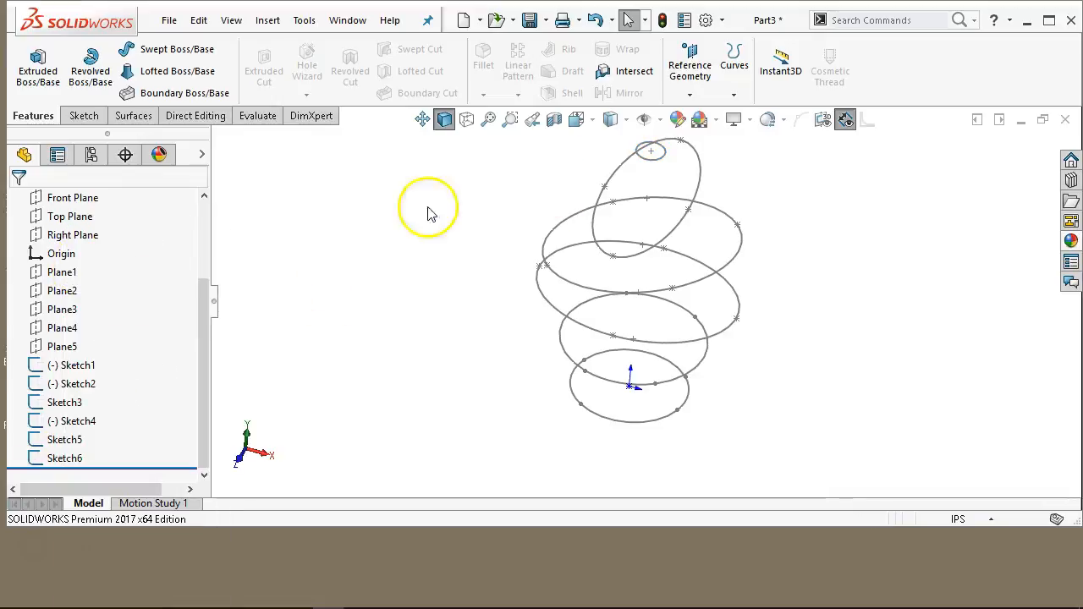
Open Sketch6 for editing and maximize the program window
right_click(70, 458)
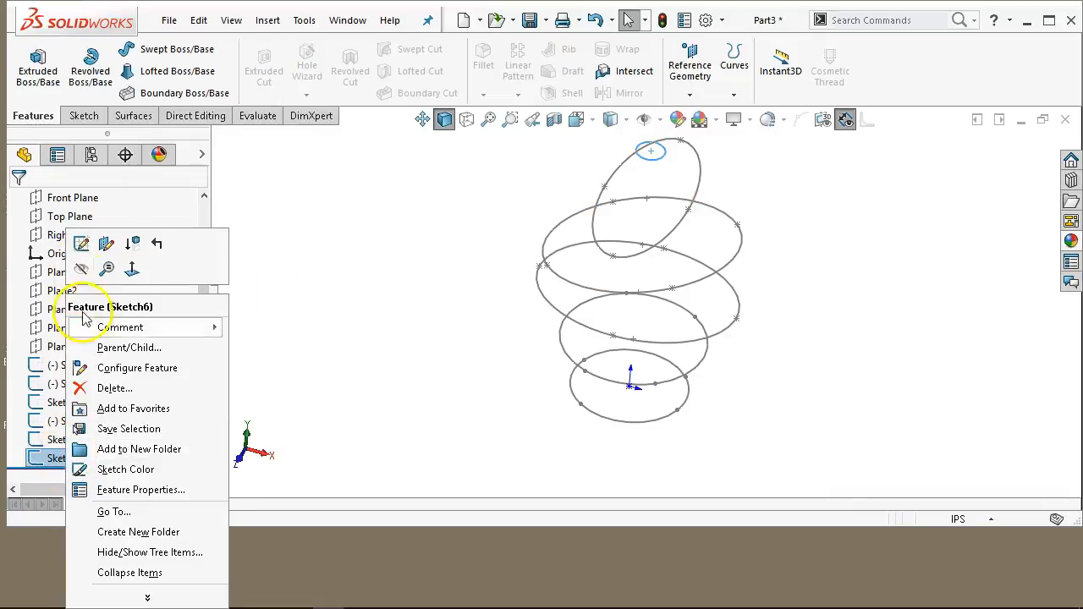
click(82, 244)
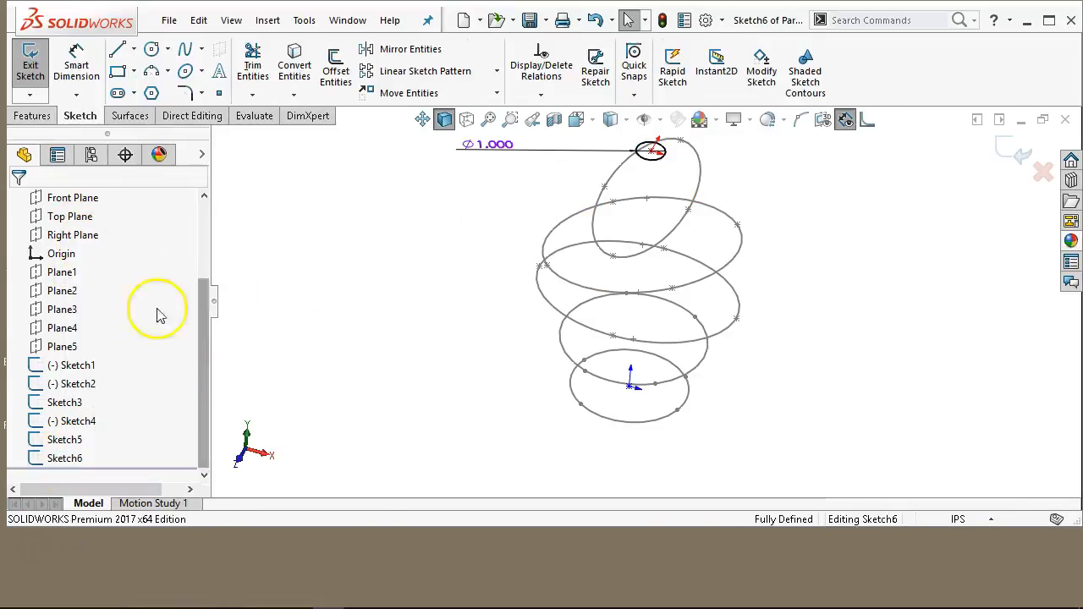
click(1049, 19)
middle_drag(753, 186, 725, 225)
scroll(739, 181, down, 4)
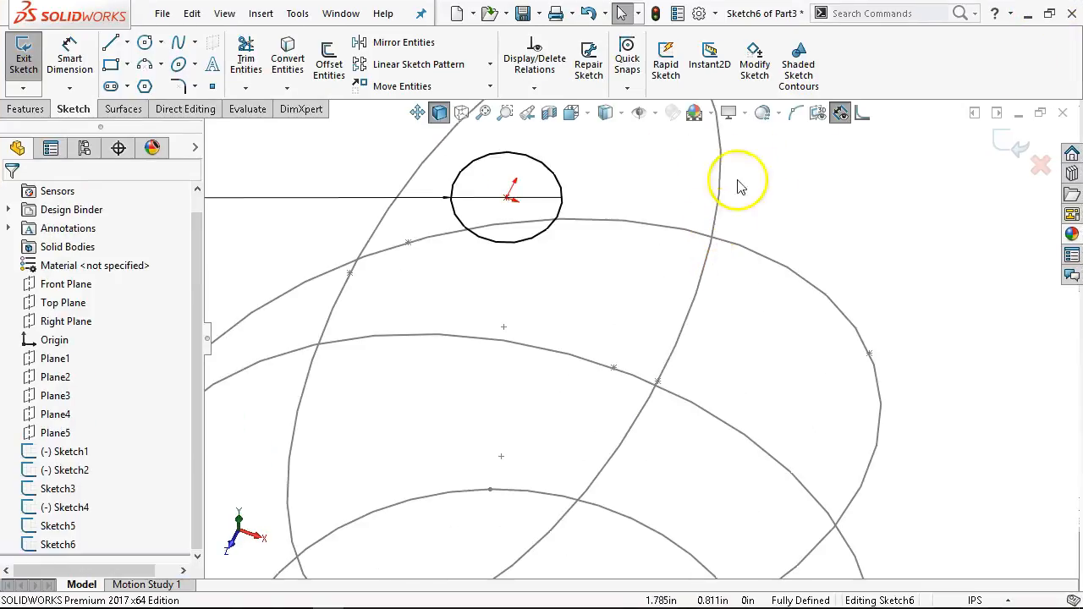
Split the 1 in circle at four points around its circumference with Split Entities and exit the sketch
click(795, 113)
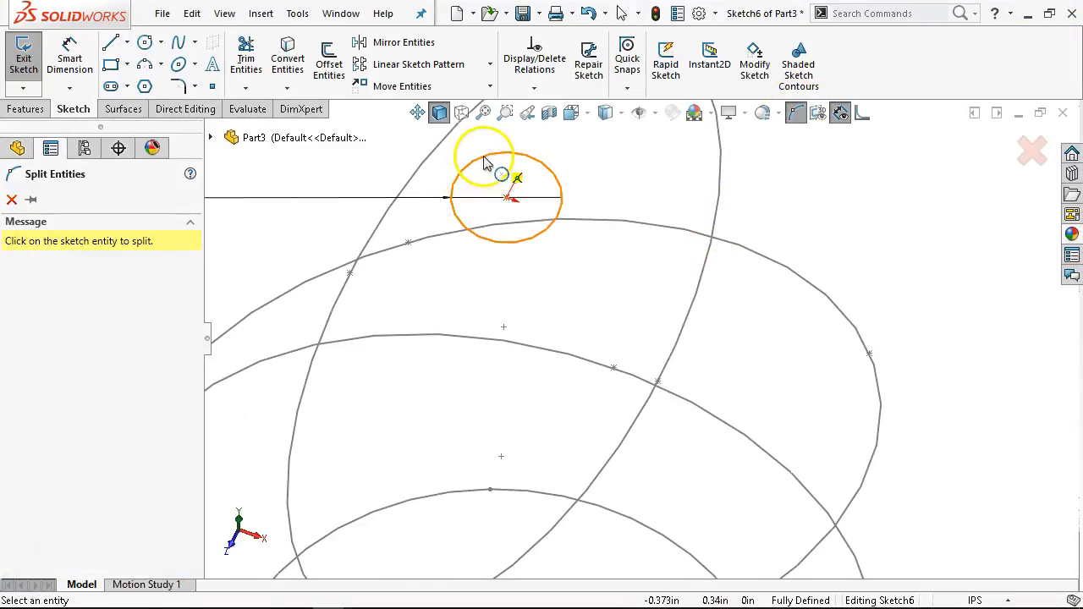
click(483, 156)
click(458, 220)
click(523, 242)
click(559, 181)
right_click(768, 179)
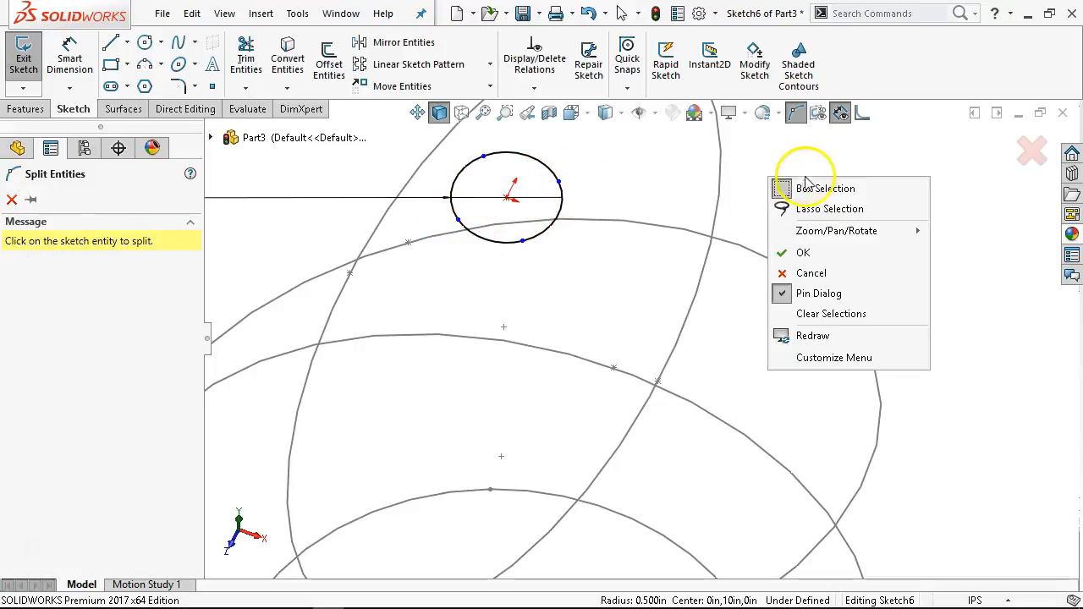
click(818, 254)
middle_drag(793, 319, 788, 150)
click(1006, 141)
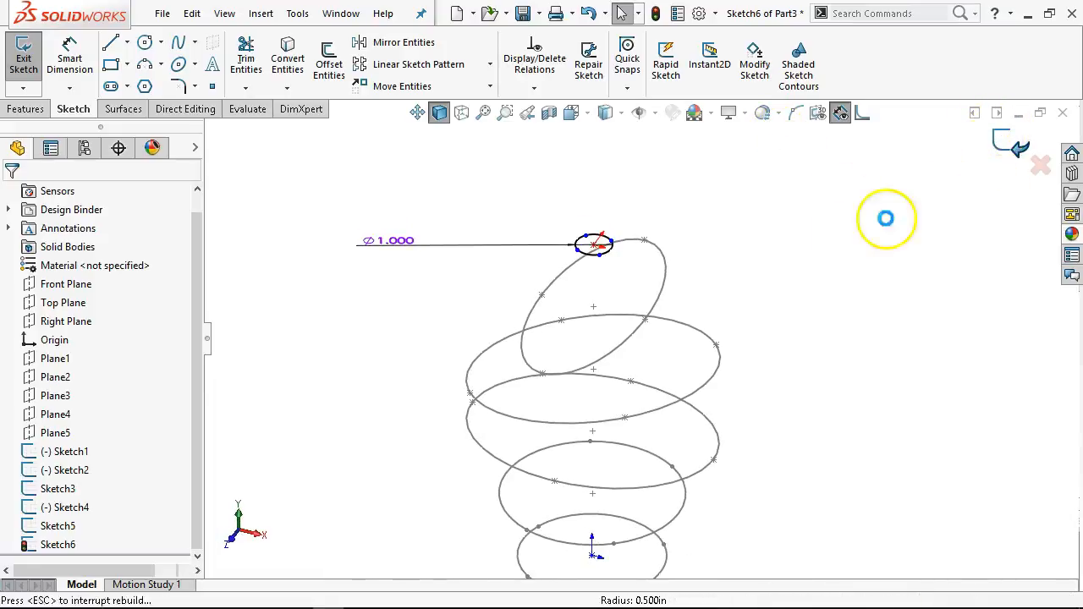
click(526, 359)
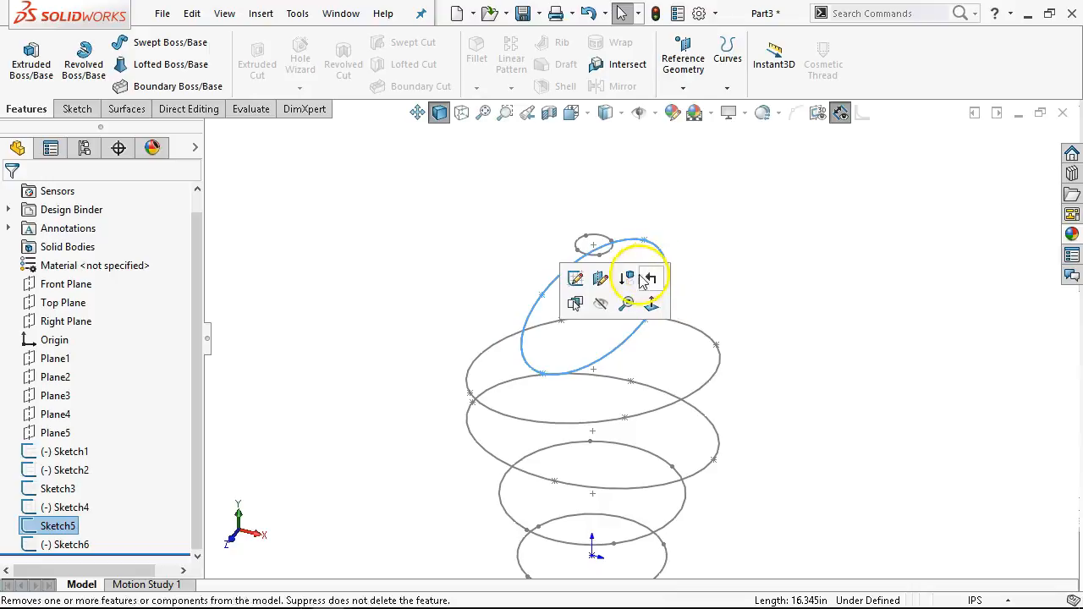
mouse_move(519, 345)
middle_down()
mouse_move(525, 314)
mouse_move(523, 324)
middle_up()
scroll(433, 499, down, 2)
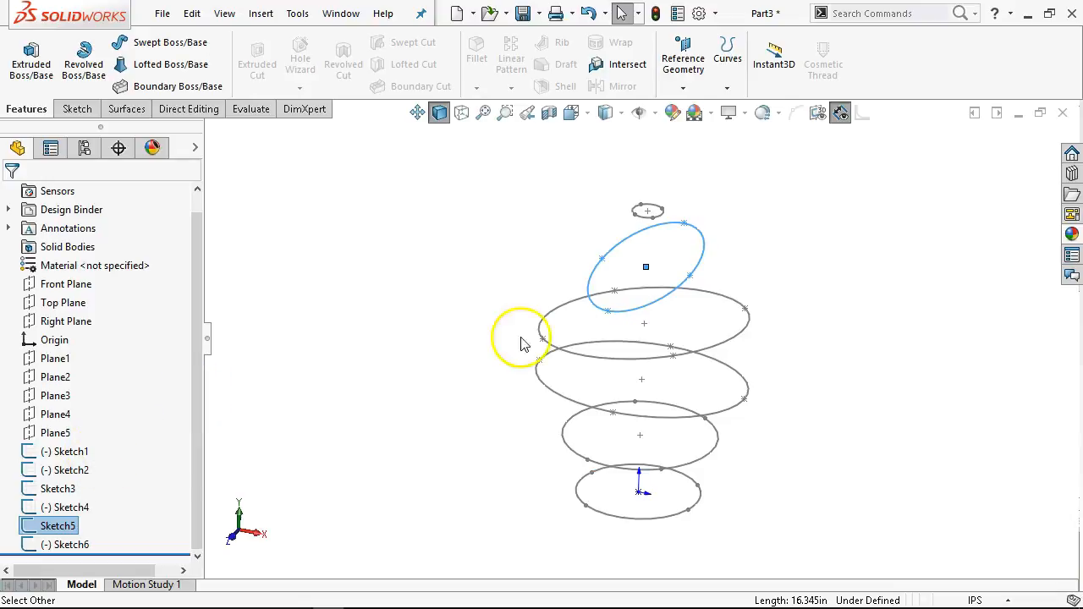
click(69, 454)
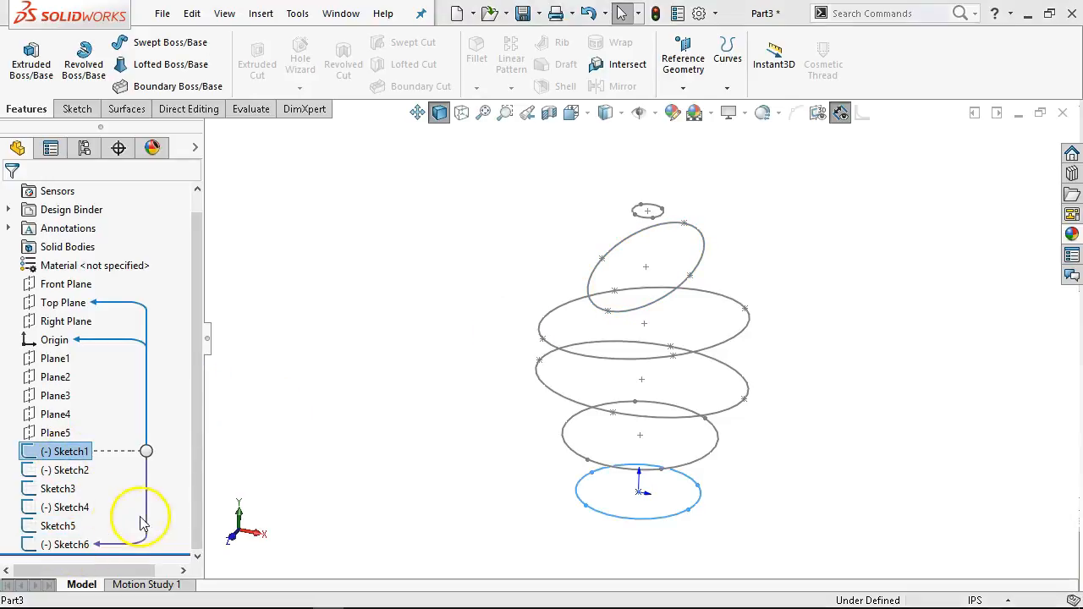
mouse_move(807, 181)
mouse_down()
mouse_move(504, 486)
mouse_move(469, 541)
mouse_up()
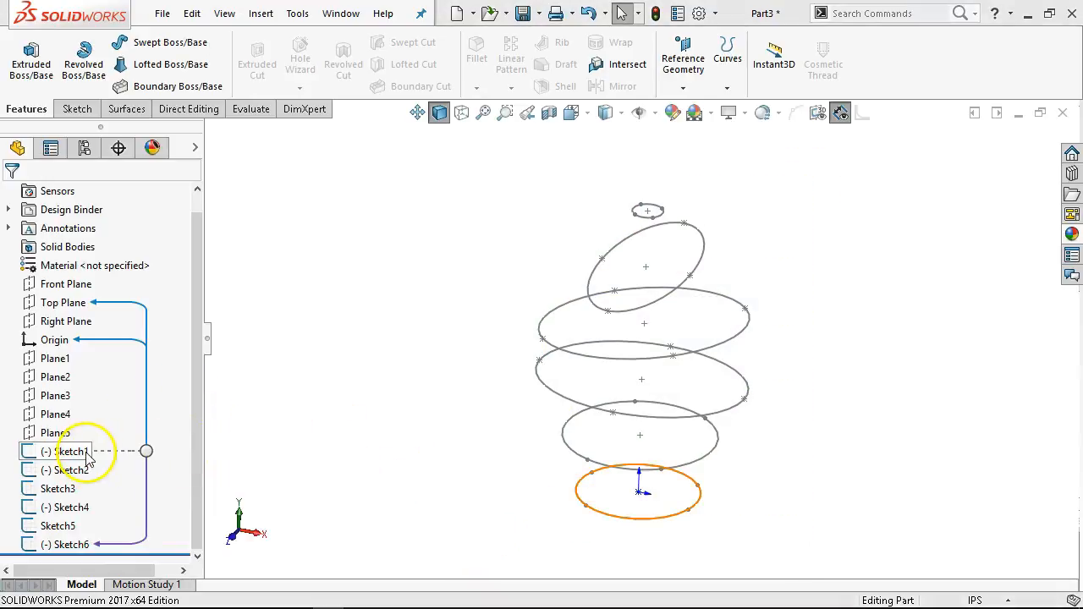
Start a Lofted Boss/Base with Sketch1 through Sketch6 selected in order as the profiles
click(72, 452)
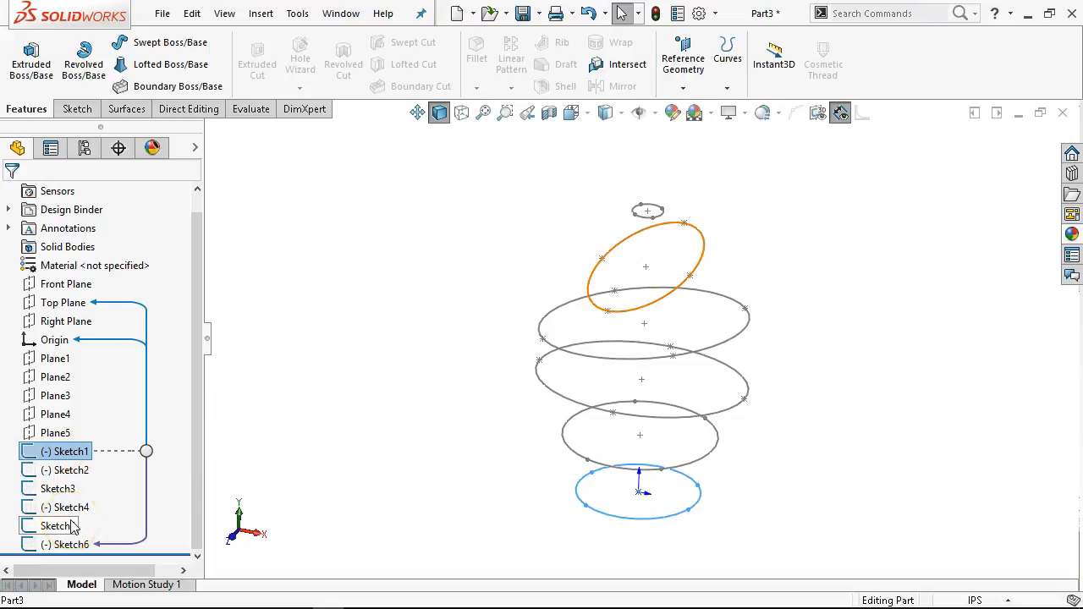
shift+click(72, 526)
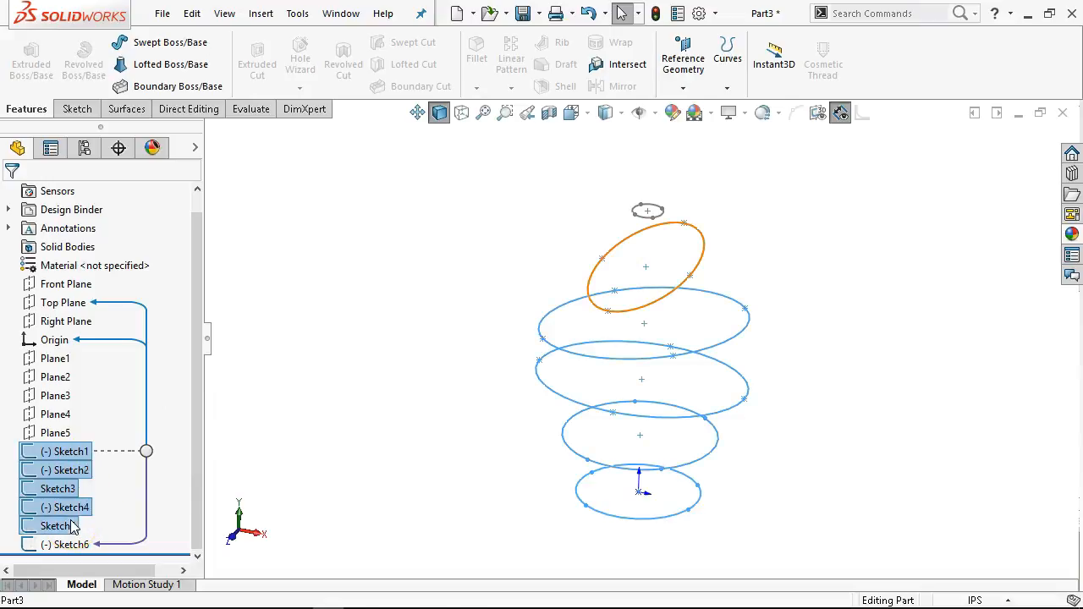
ctrl+click(664, 216)
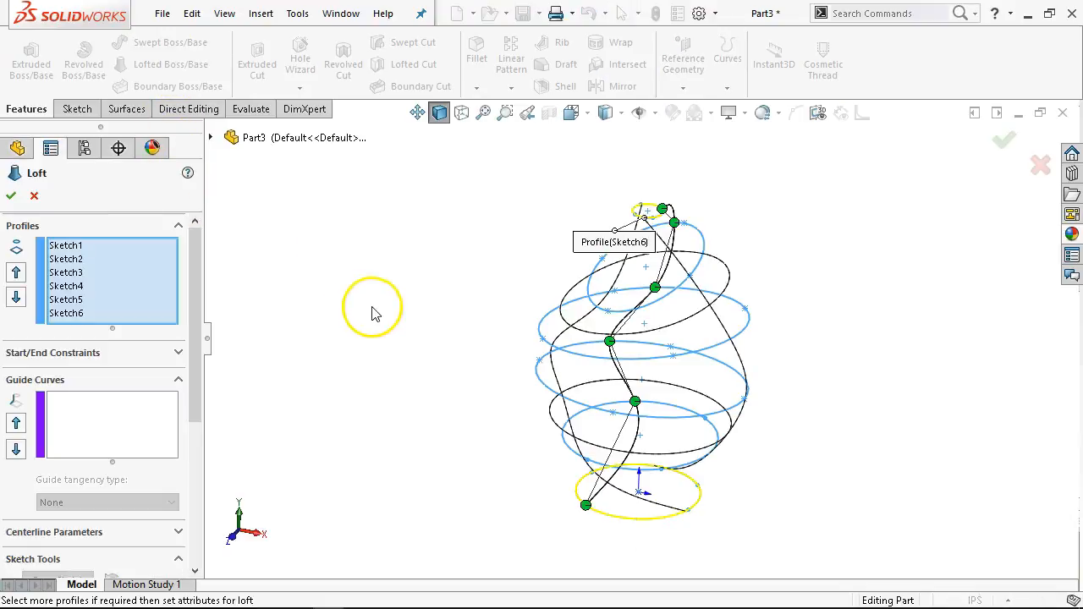
Move the loft connectors on Sketch2, Sketch3 and Sketch4 to neighbouring split or quadrant points, and create the loft
scroll(657, 375, down, 3)
middle_drag(580, 542, 550, 428)
drag(623, 446, 594, 480)
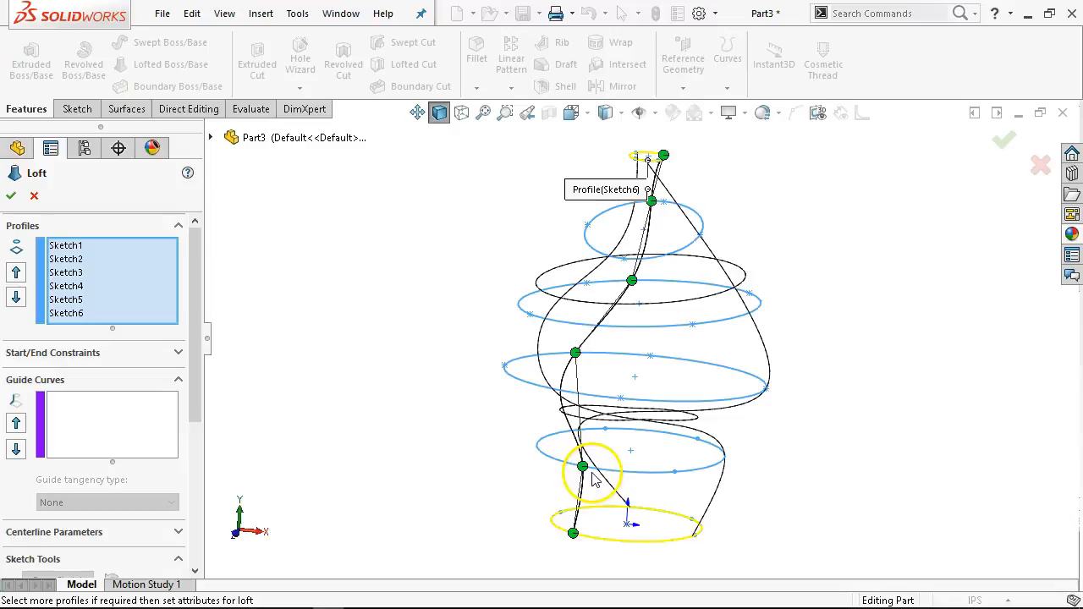
middle_drag(466, 447, 448, 471)
drag(594, 337, 542, 411)
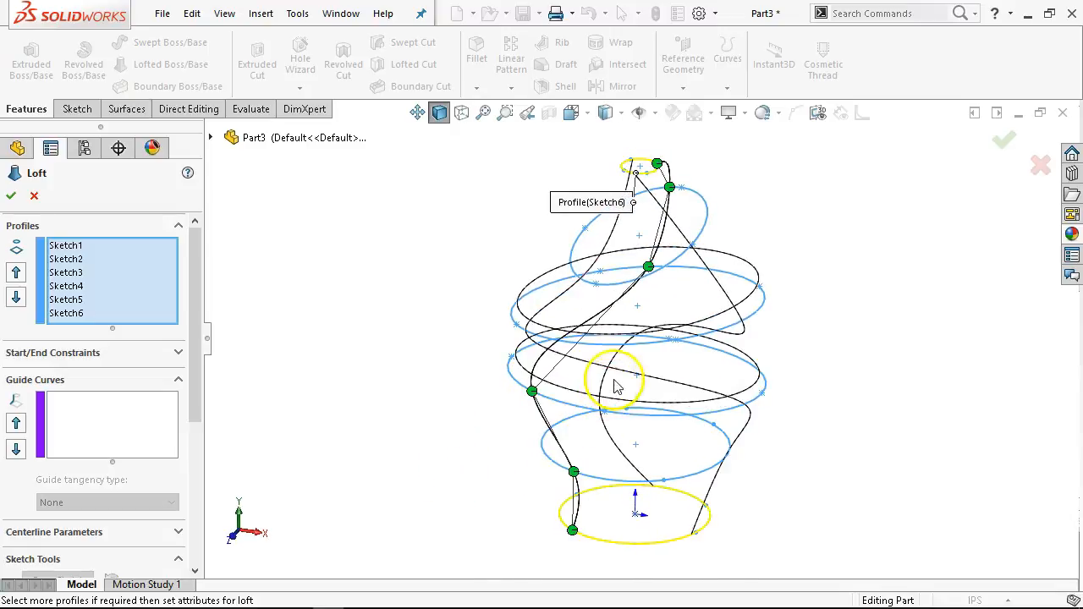
drag(638, 281, 600, 310)
middle_drag(474, 437, 466, 343)
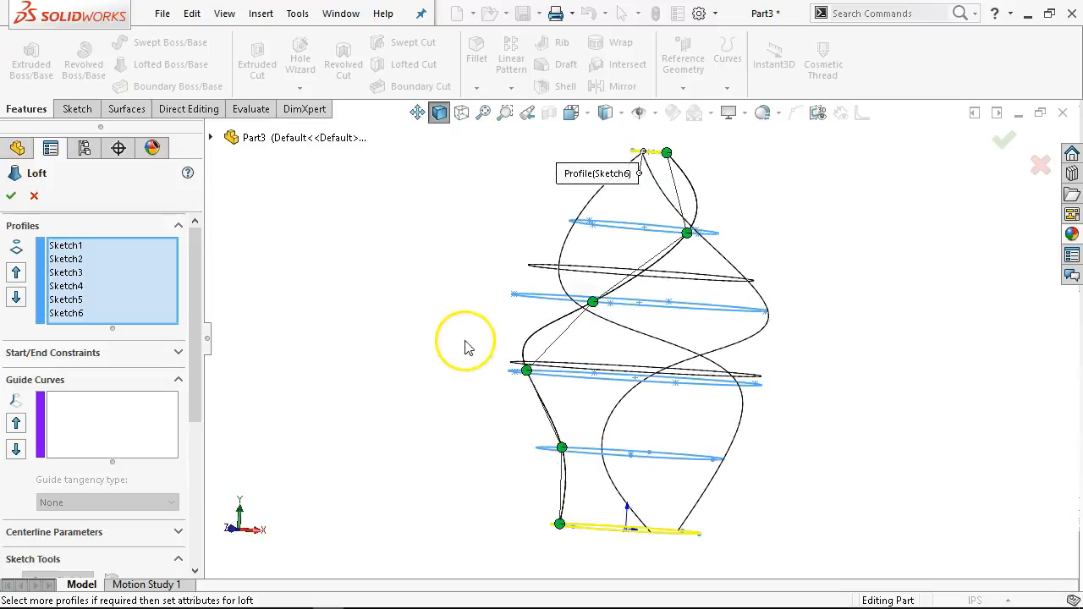
middle_drag(769, 314, 623, 411)
scroll(422, 415, down, 3)
click(502, 362)
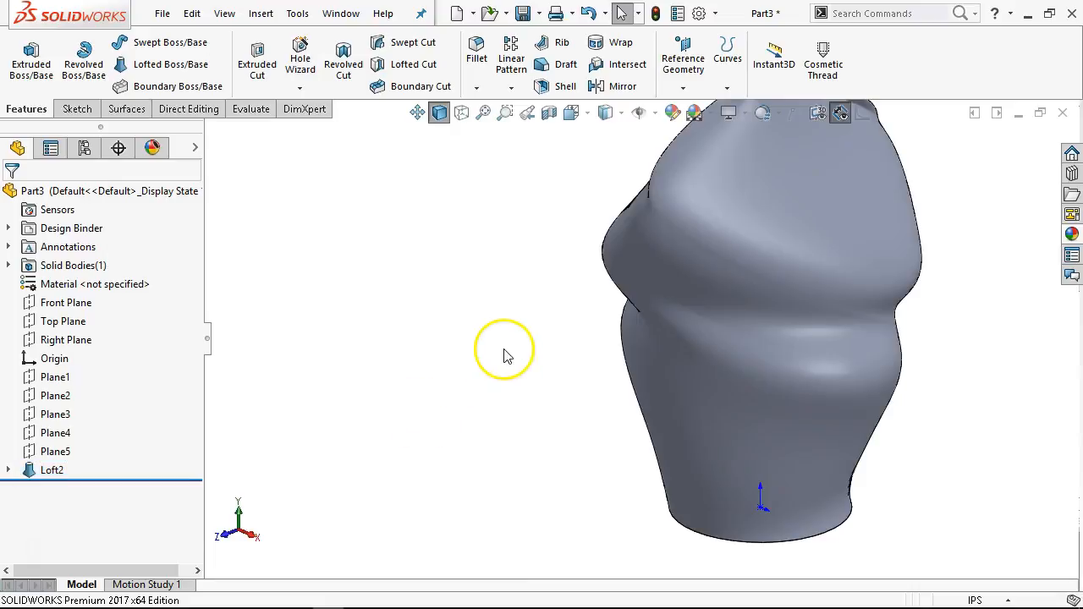
Undo the loft through the six profiles
key(ctrl+z)
mouse_move(503, 347)
middle_down()
mouse_move(561, 302)
mouse_move(477, 314)
mouse_move(474, 337)
middle_up()
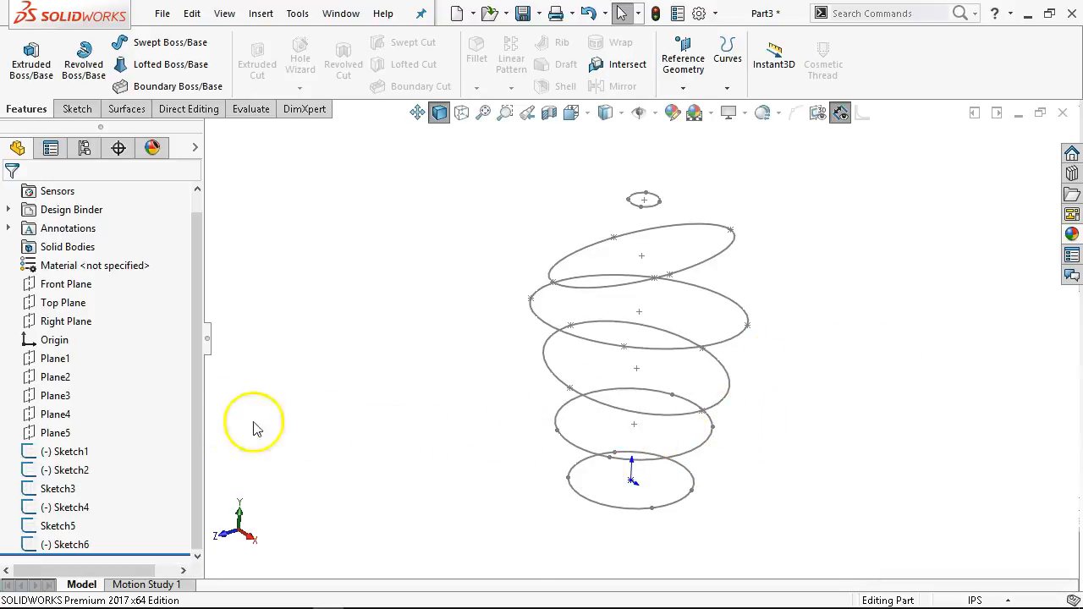
Start a new sketch on the Right Plane
click(71, 285)
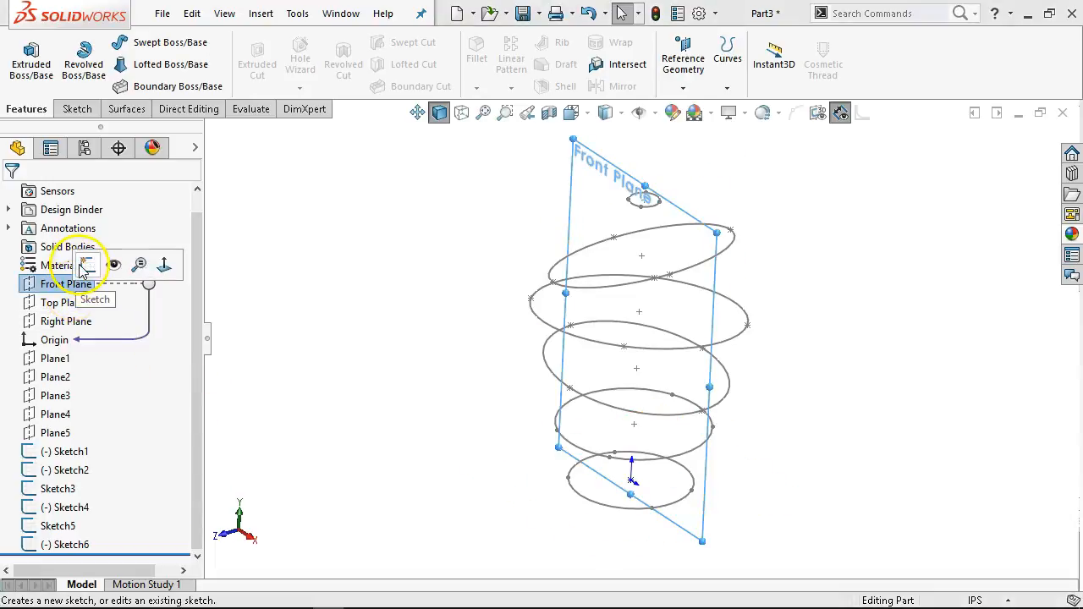
click(77, 320)
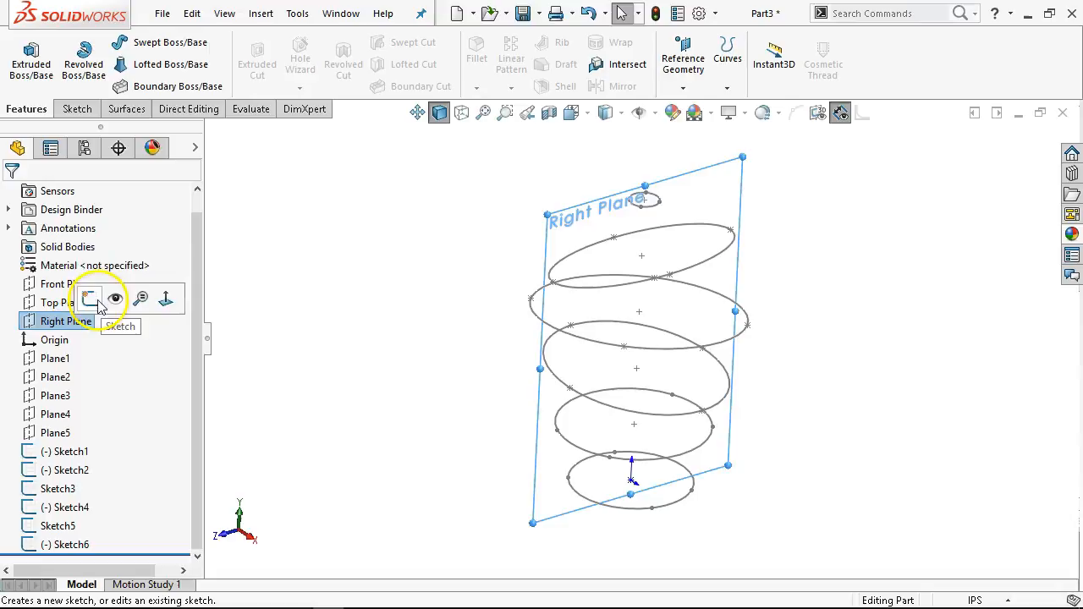
click(90, 299)
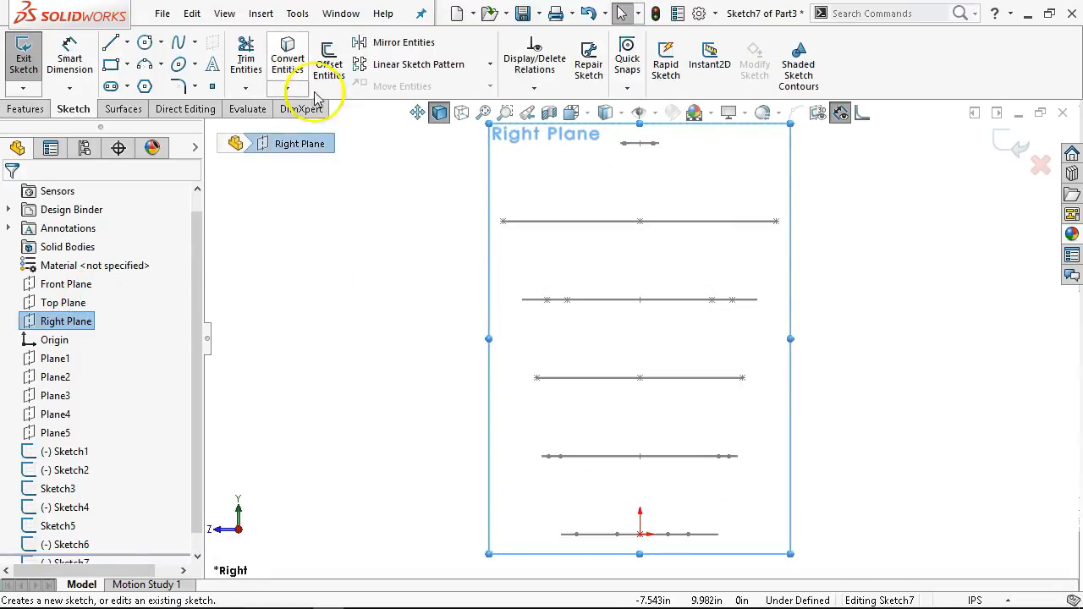
Draw a spline through the +Z-side ends of all six profiles, from the bottom circle up to the small top circle
click(194, 41)
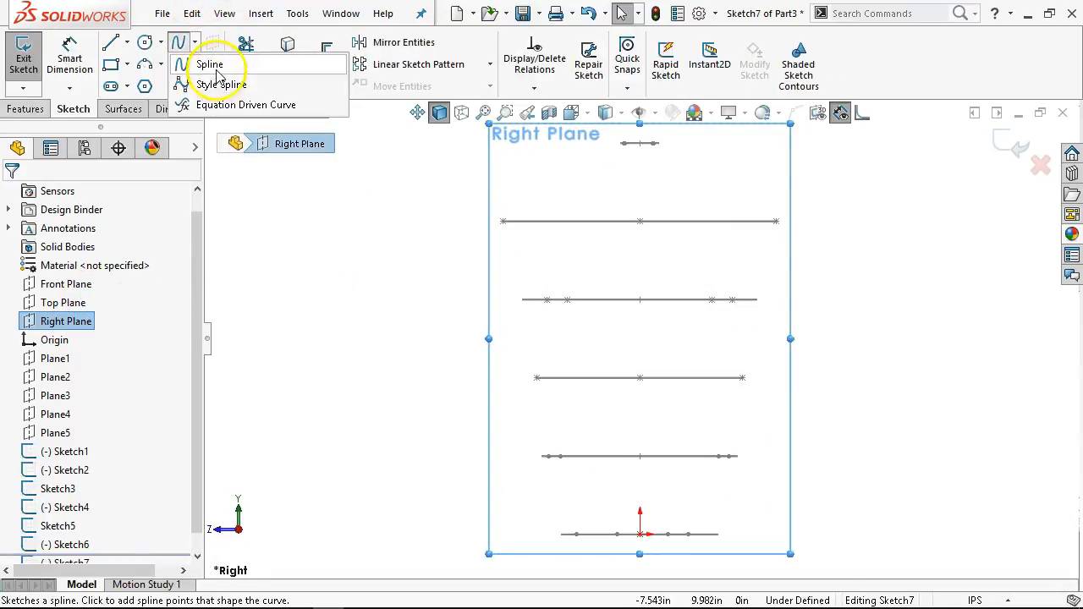
click(210, 66)
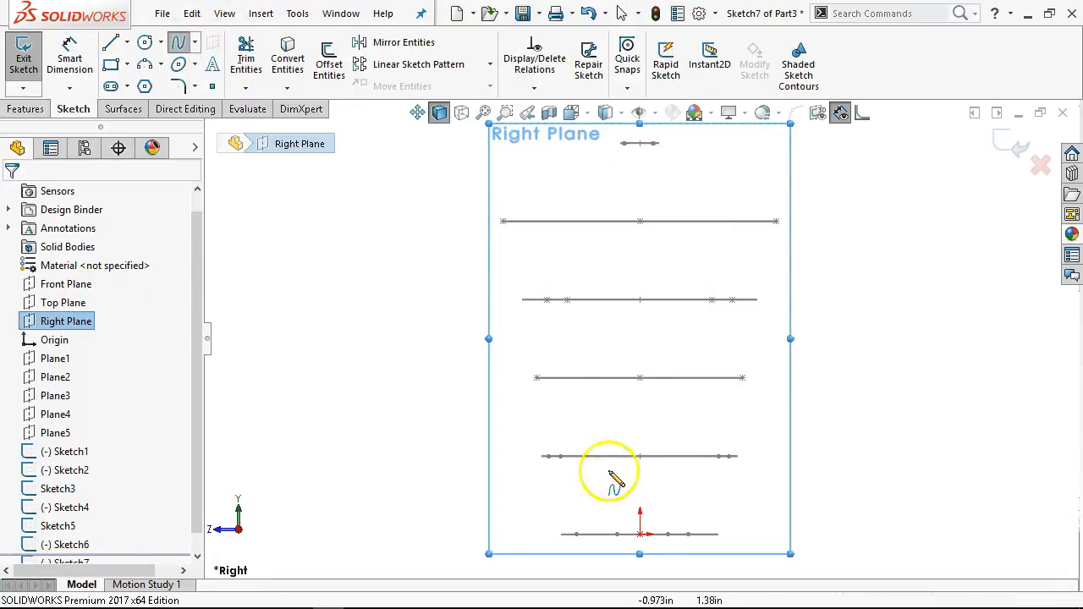
click(561, 534)
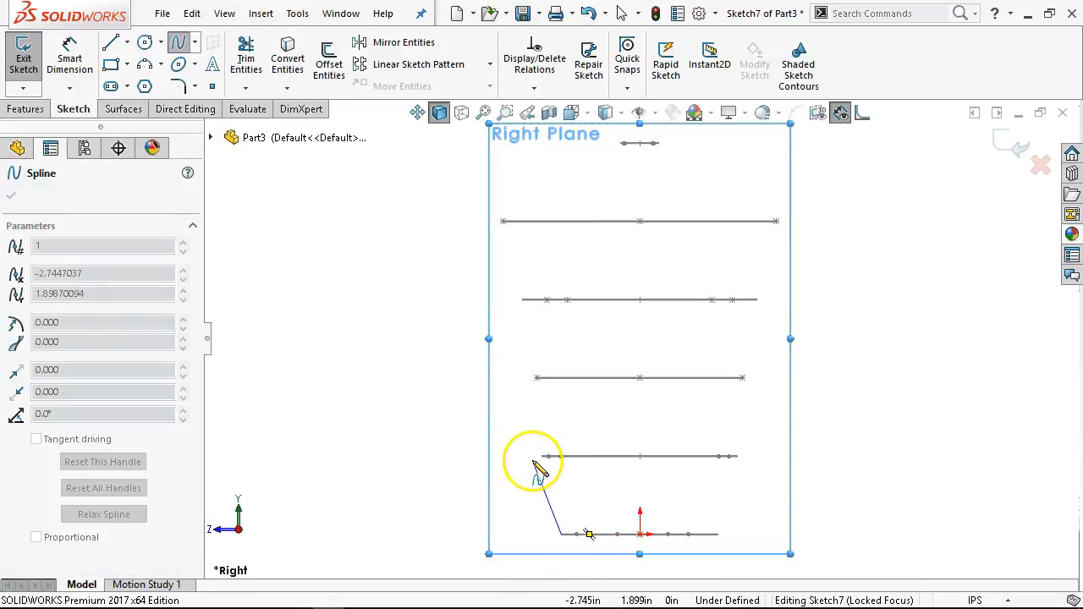
click(541, 456)
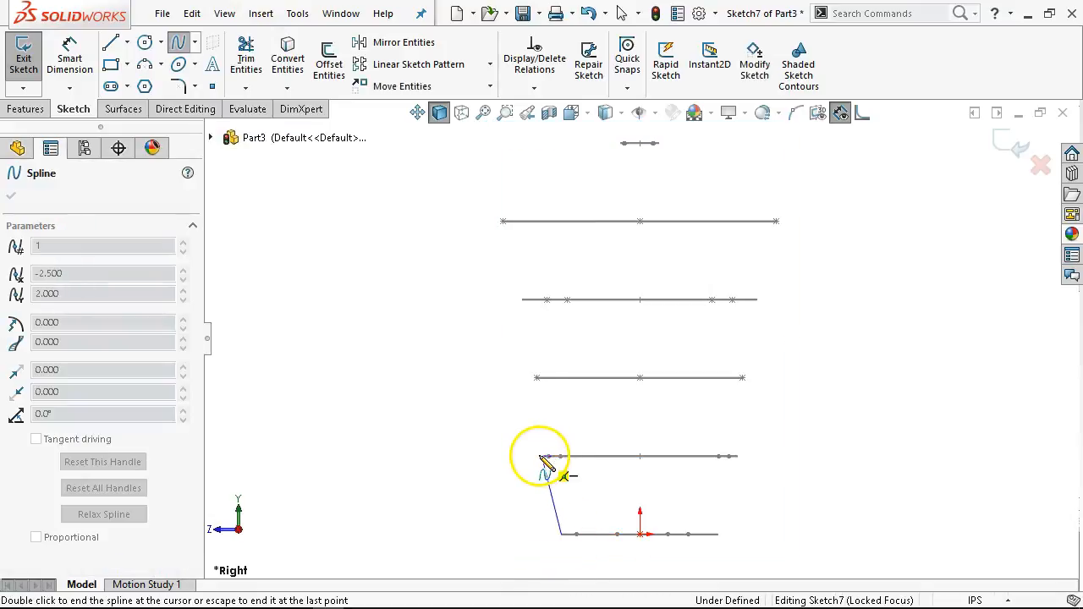
click(537, 377)
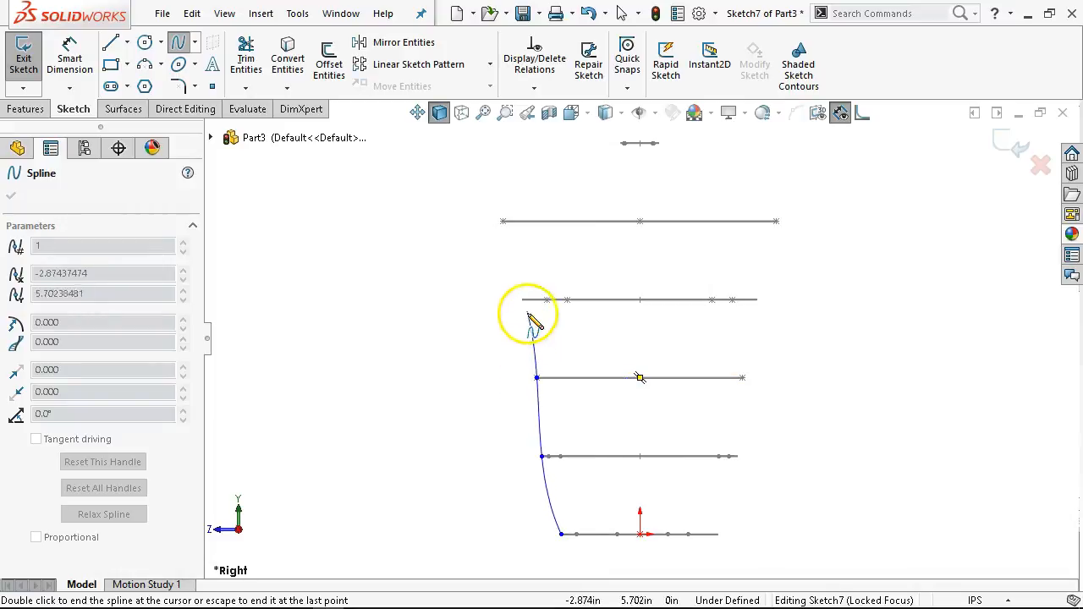
click(522, 300)
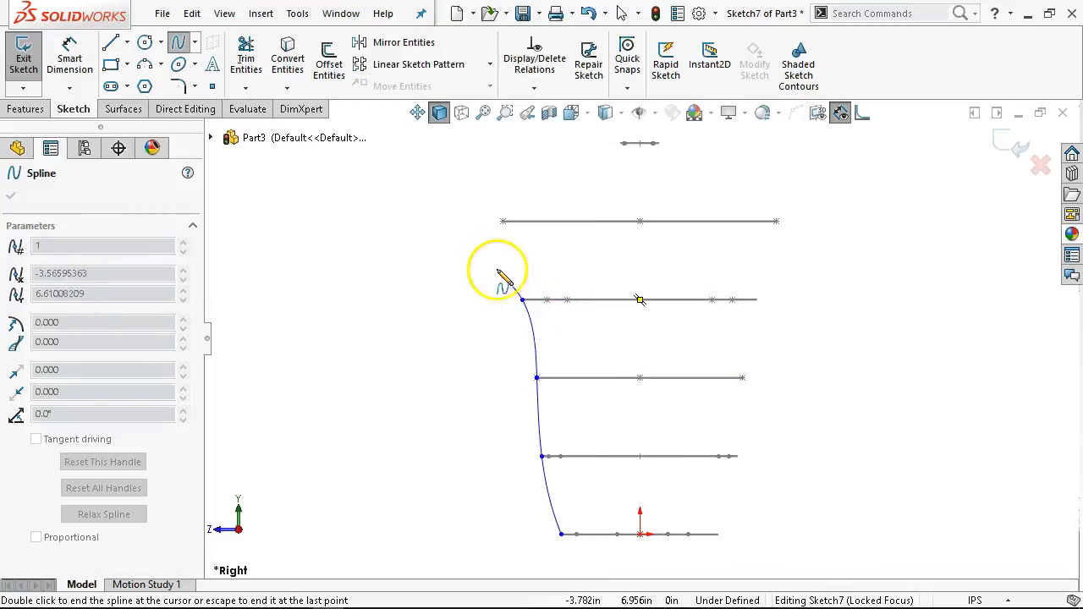
click(503, 222)
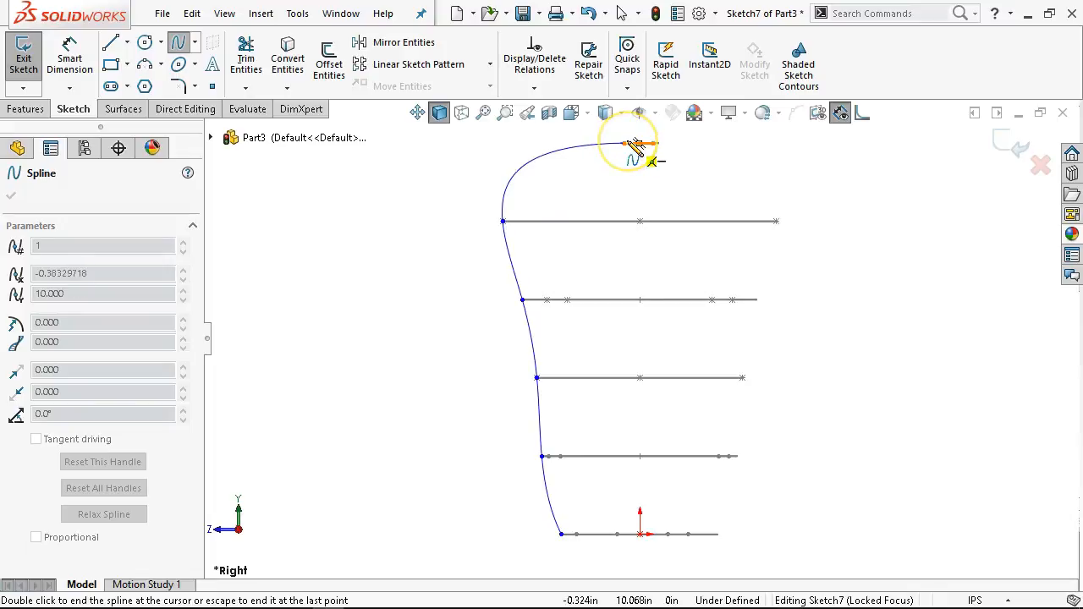
double_click(628, 146)
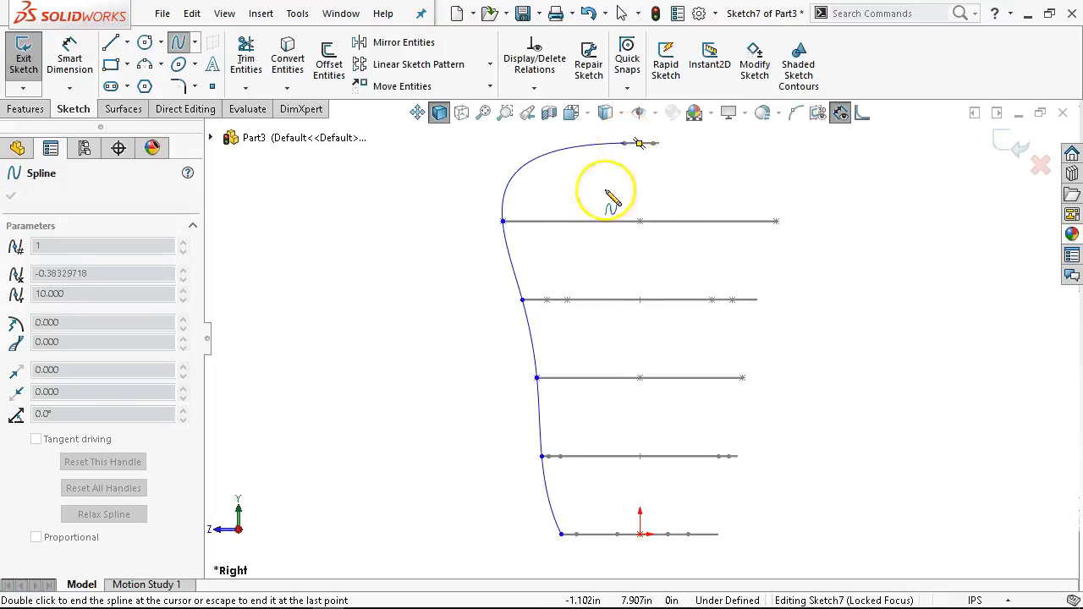
right_click(704, 203)
click(734, 206)
Add a Pierce relation between the spline's top end point and the small top circle
key(z)
middle_drag(630, 209, 648, 307)
scroll(623, 248, down, 5)
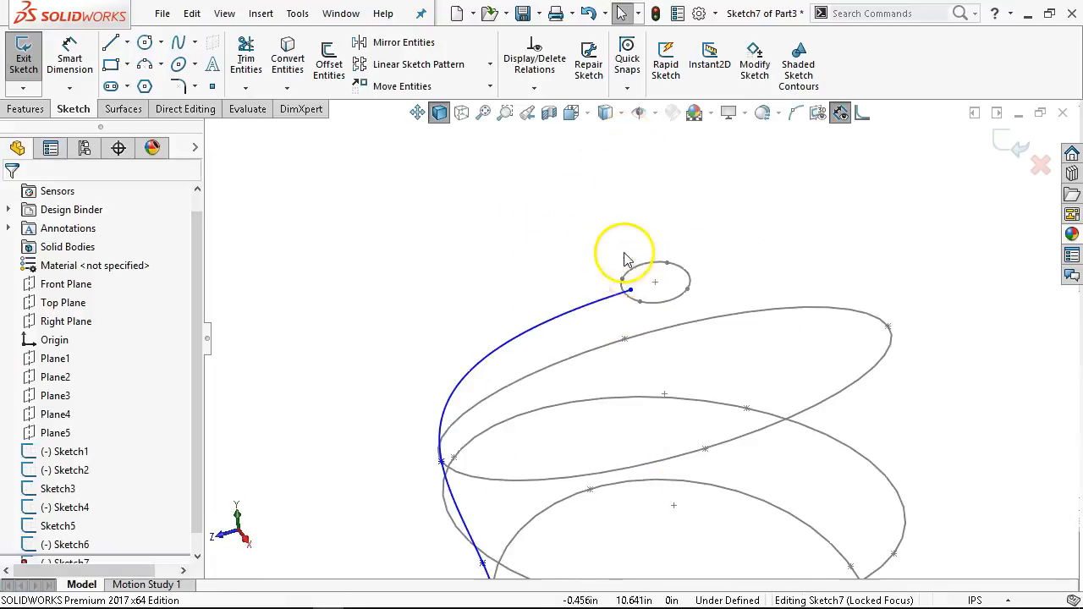
click(630, 291)
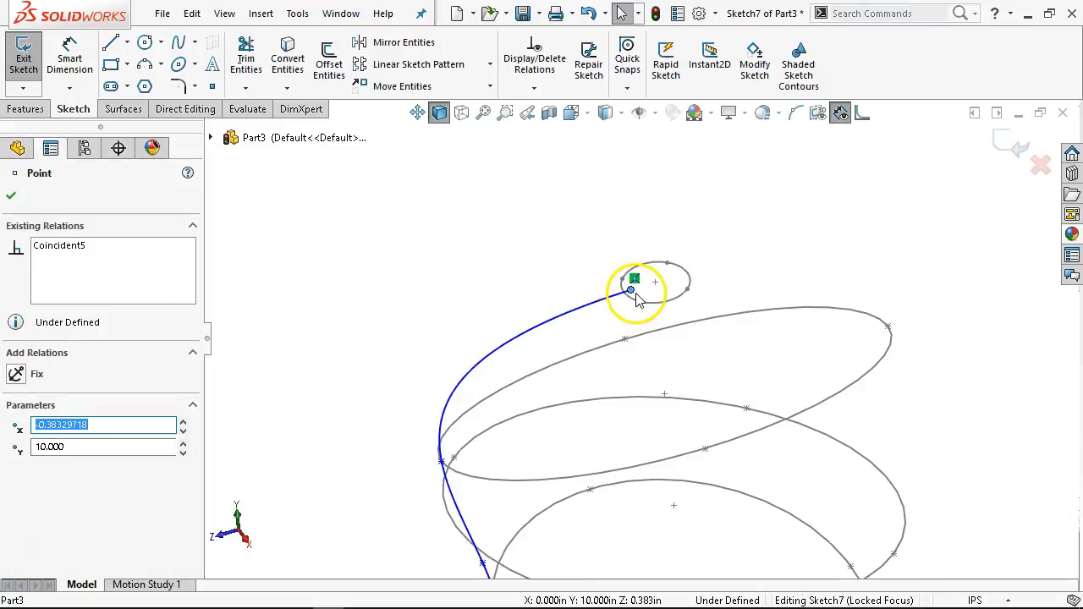
ctrl+click(634, 300)
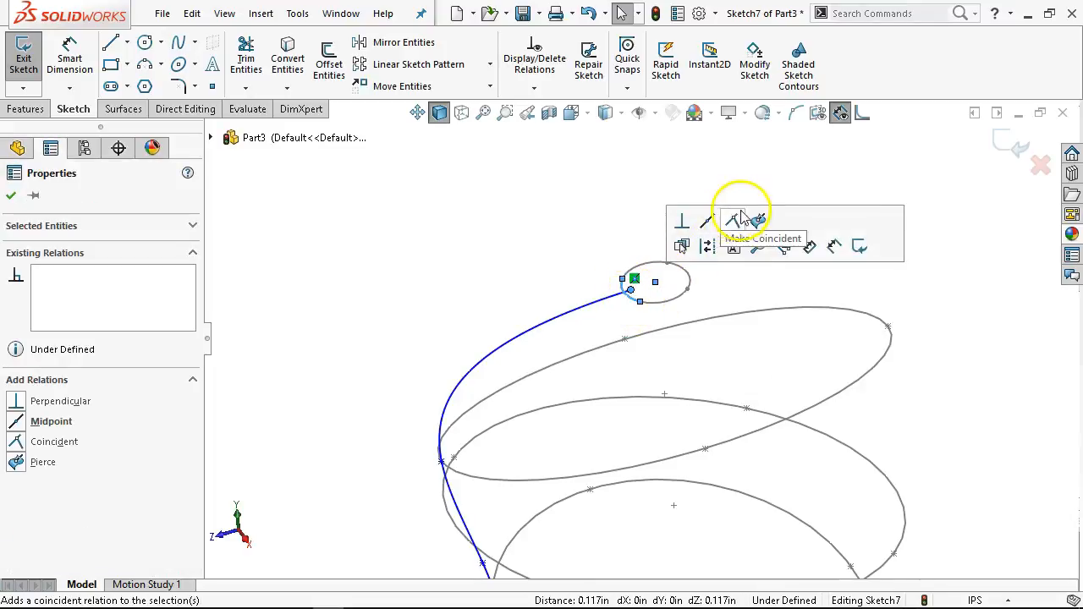
click(758, 221)
Add a Pierce relation between the spline's second point from the top and the narrow ellipse just below the top circle
scroll(648, 494, up, 4)
scroll(536, 331, down, 5)
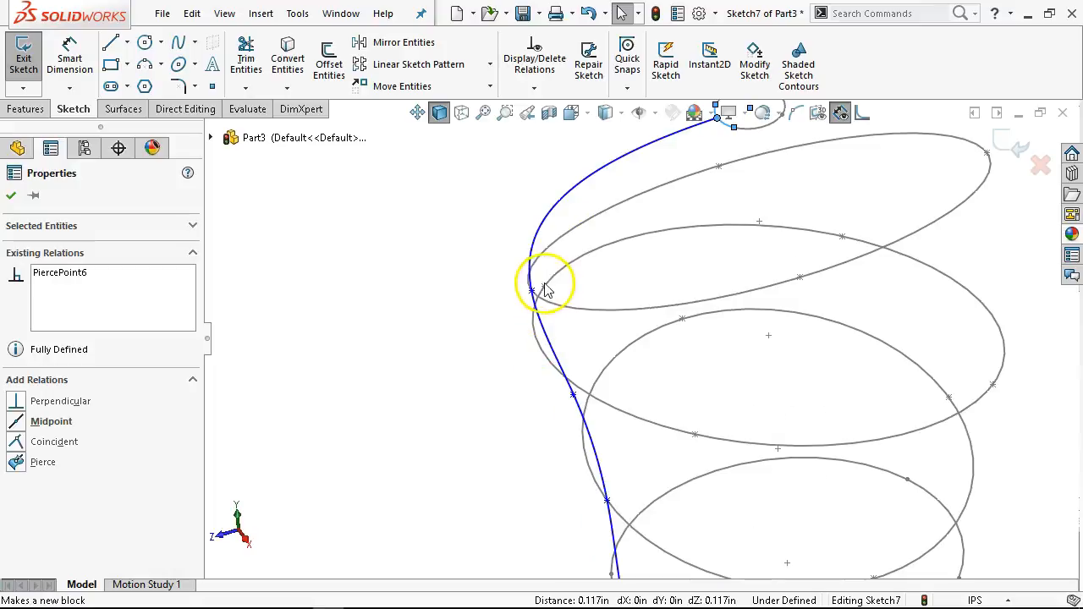
click(532, 290)
ctrl+click(556, 307)
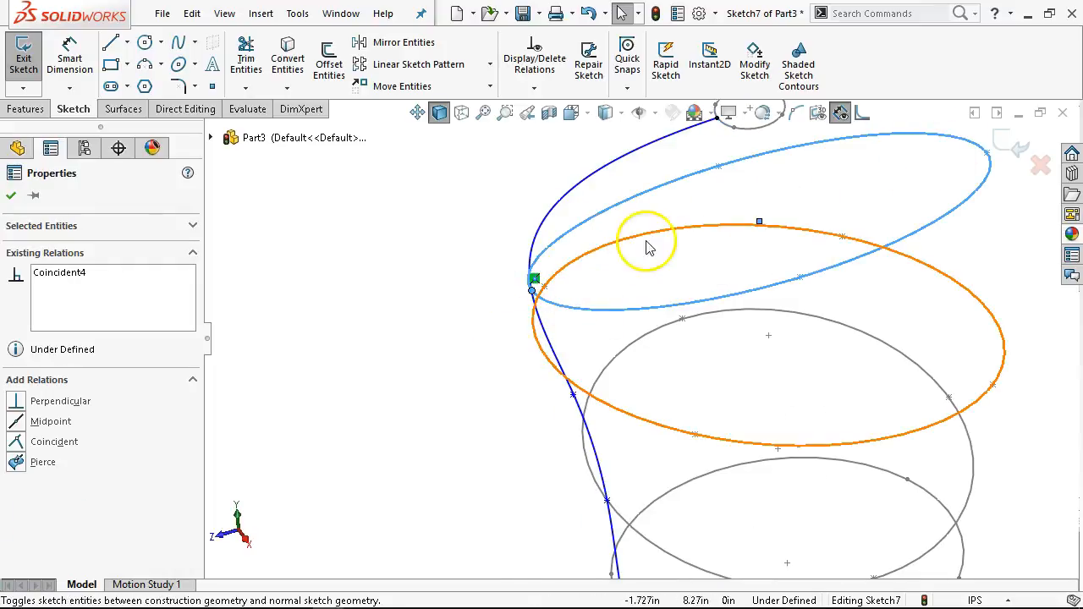
click(18, 462)
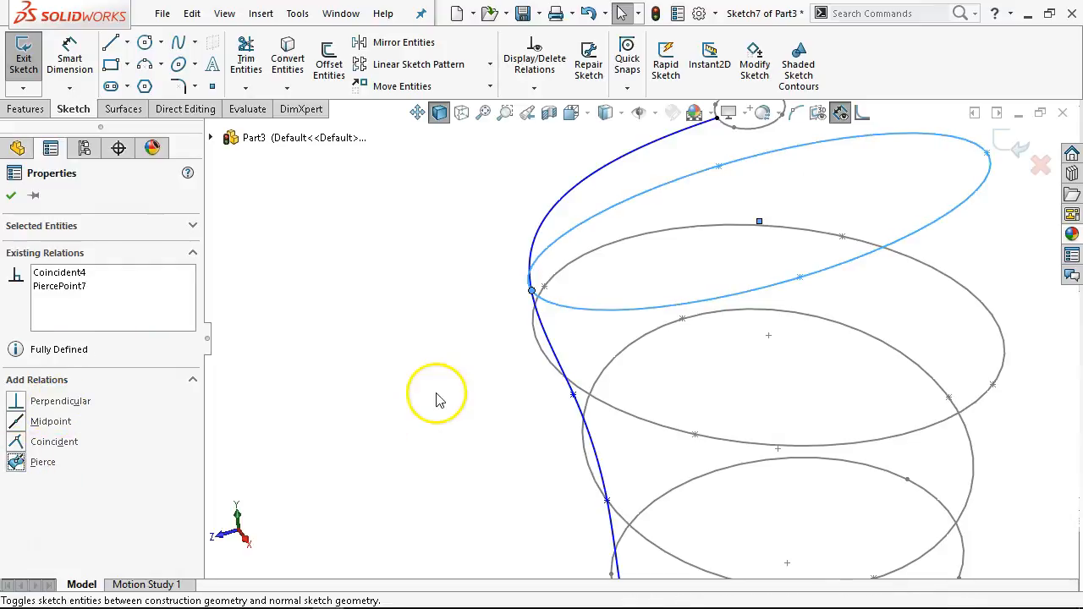
click(440, 395)
Add a Pierce relation between the spline's third point from the top and the ellipse of Sketch4
scroll(616, 358, up, 3)
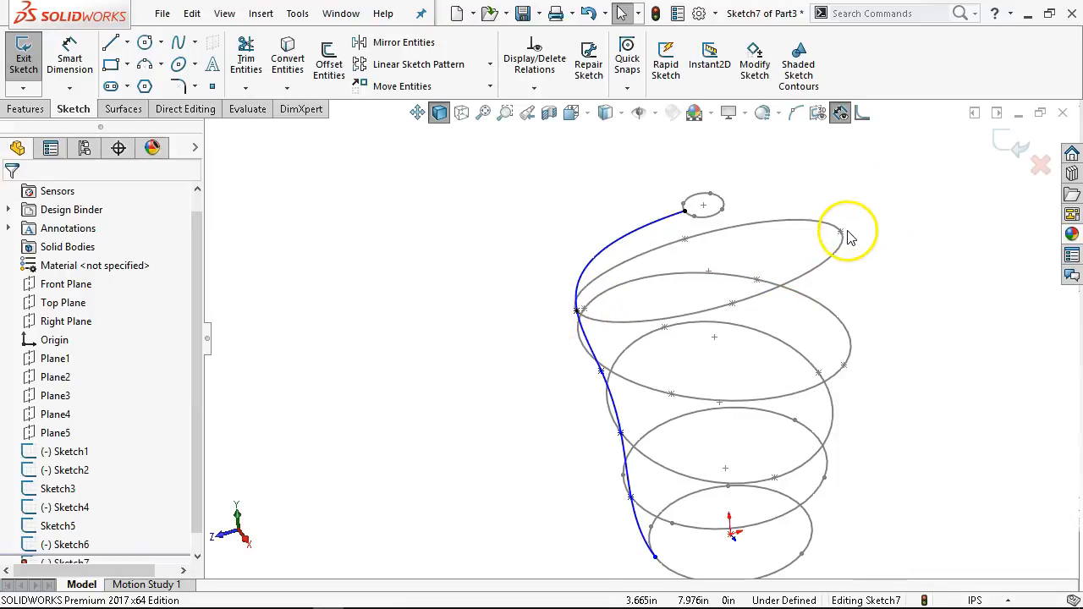
scroll(603, 381, down, 2)
click(603, 369)
click(598, 362)
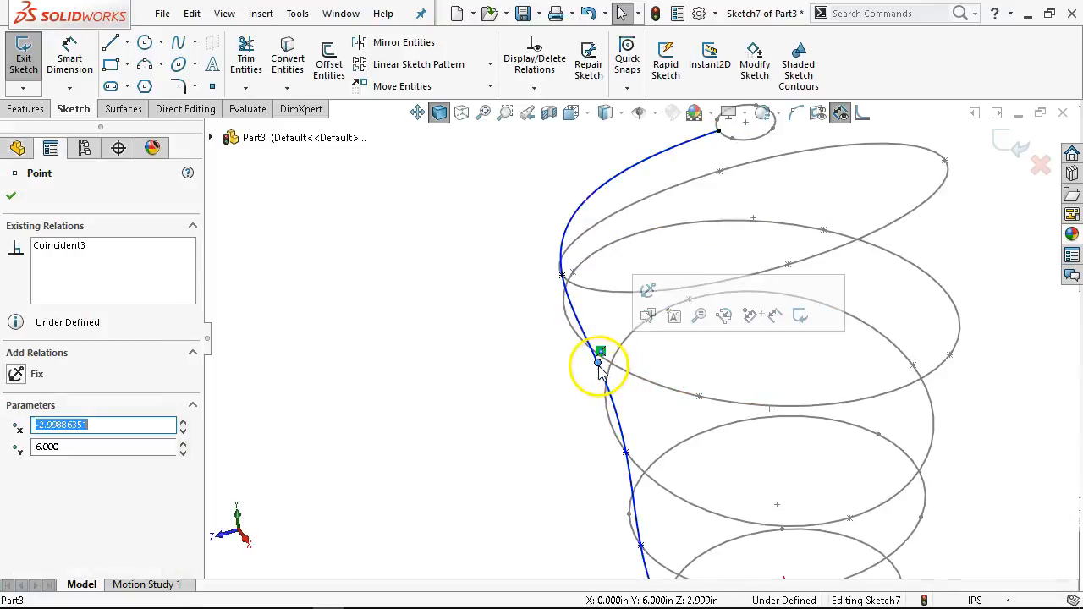
ctrl+click(579, 343)
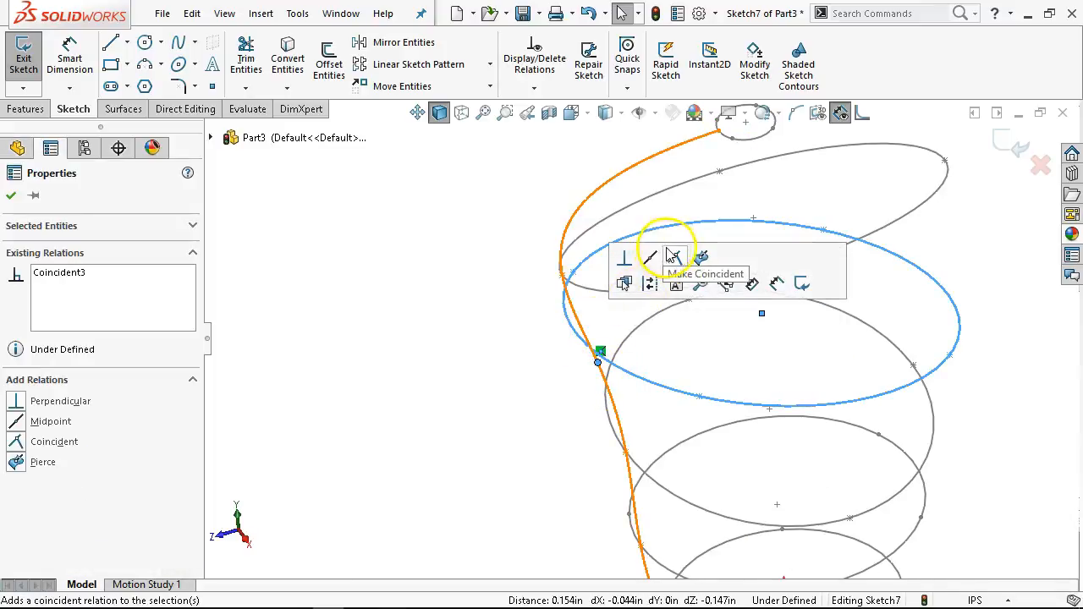
click(700, 258)
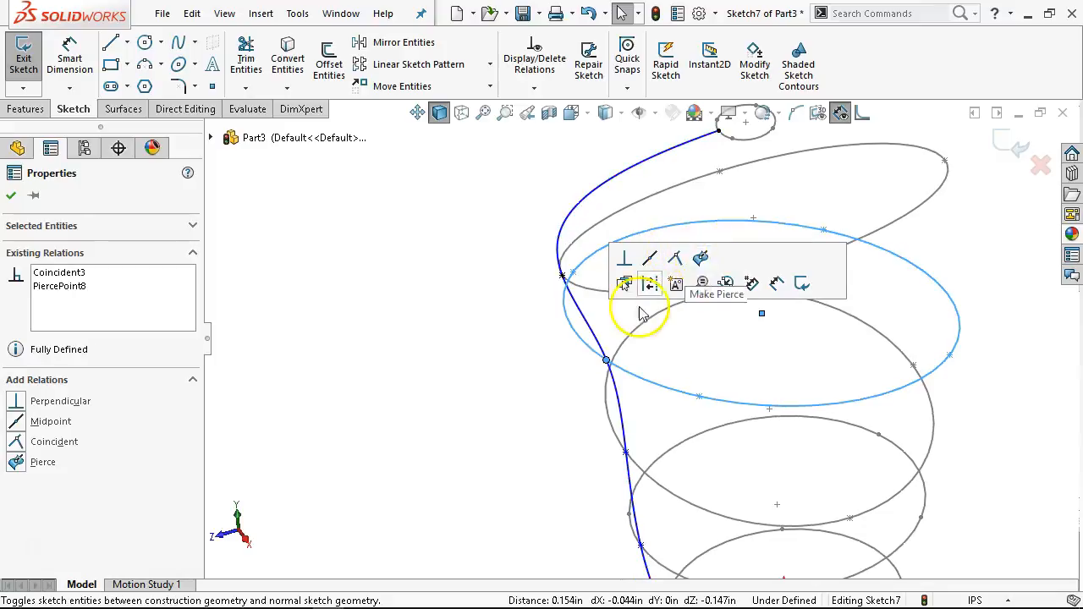
click(558, 403)
Add a Pierce relation between the spline's fourth point from the top and the ellipse of Sketch3
scroll(654, 448, up, 1)
scroll(654, 448, down, 2)
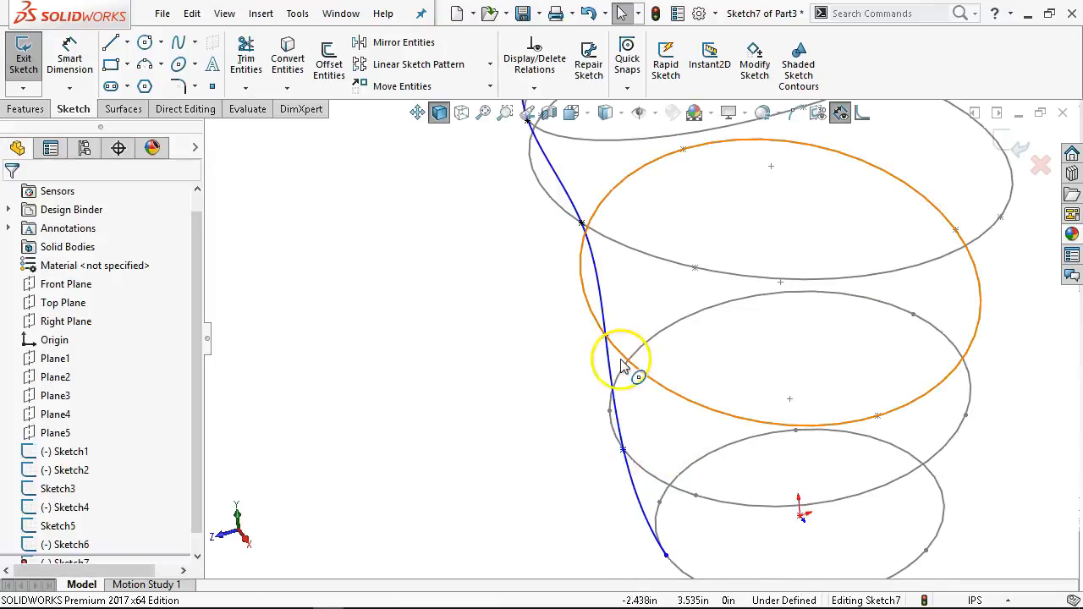
click(609, 336)
ctrl+click(607, 332)
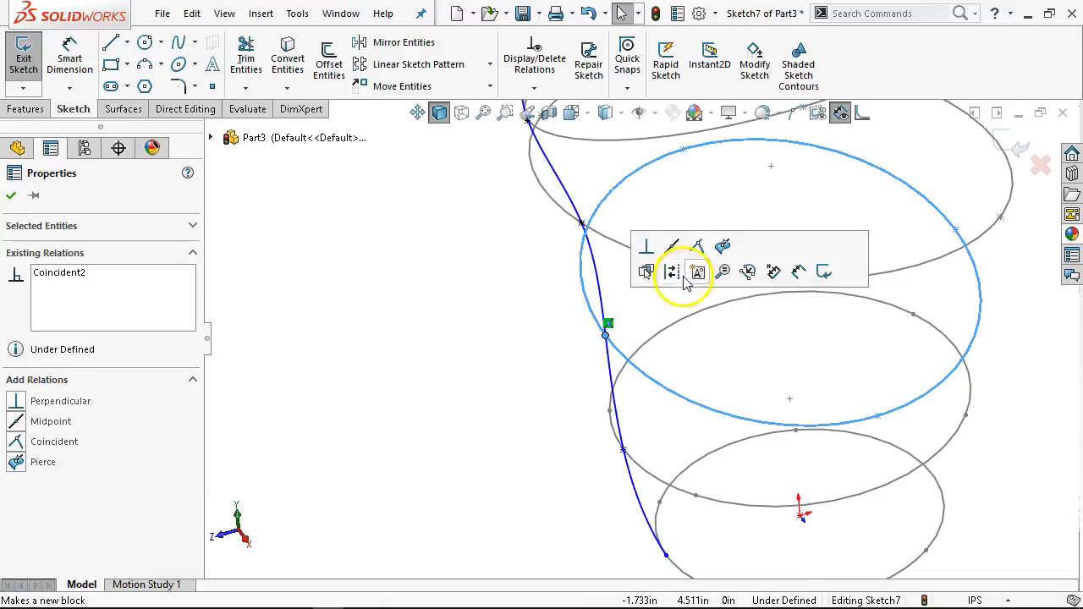
click(723, 233)
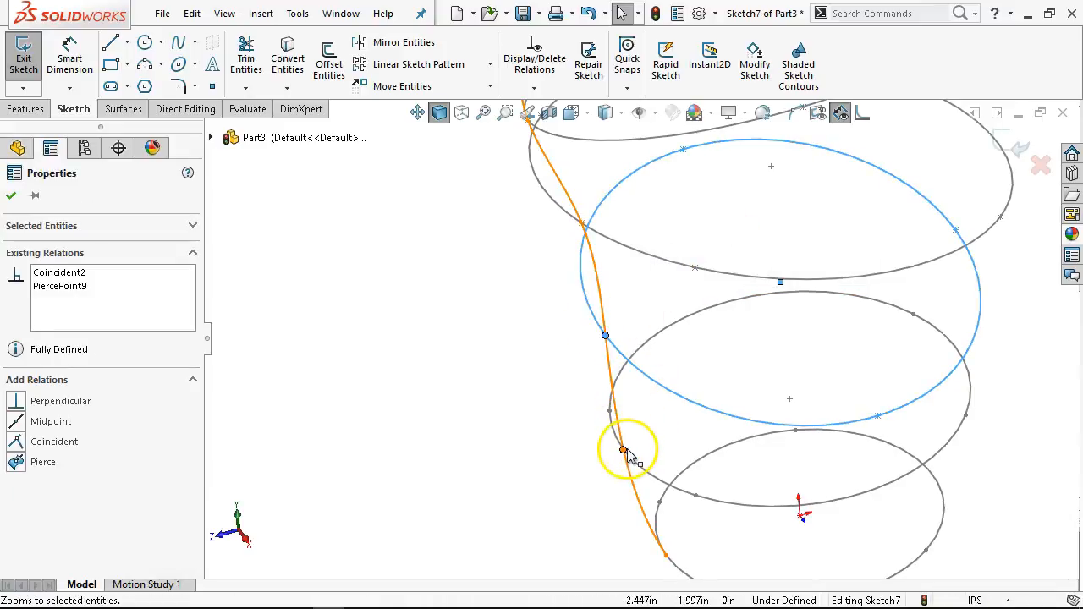
Add a Pierce relation between the spline's second-lowest point and the split circle of Sketch2
click(623, 451)
ctrl+click(632, 463)
click(769, 396)
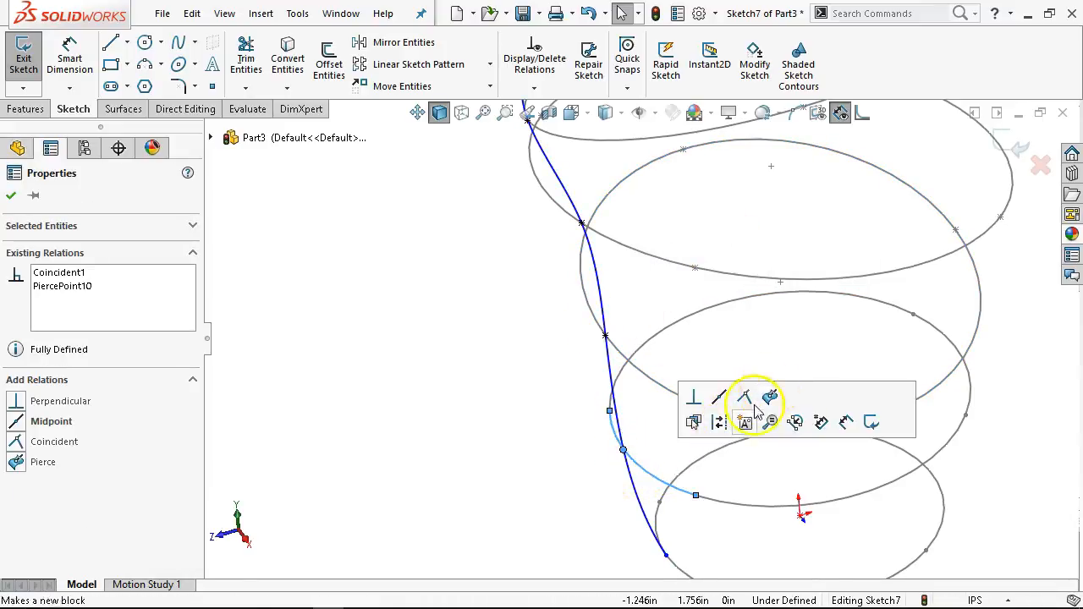
Add a Pierce relation between the spline's bottom end point and the bottom circle, and exit the sketch
click(655, 463)
ctrl+click(685, 488)
click(791, 404)
click(565, 447)
middle_drag(565, 447, 602, 300)
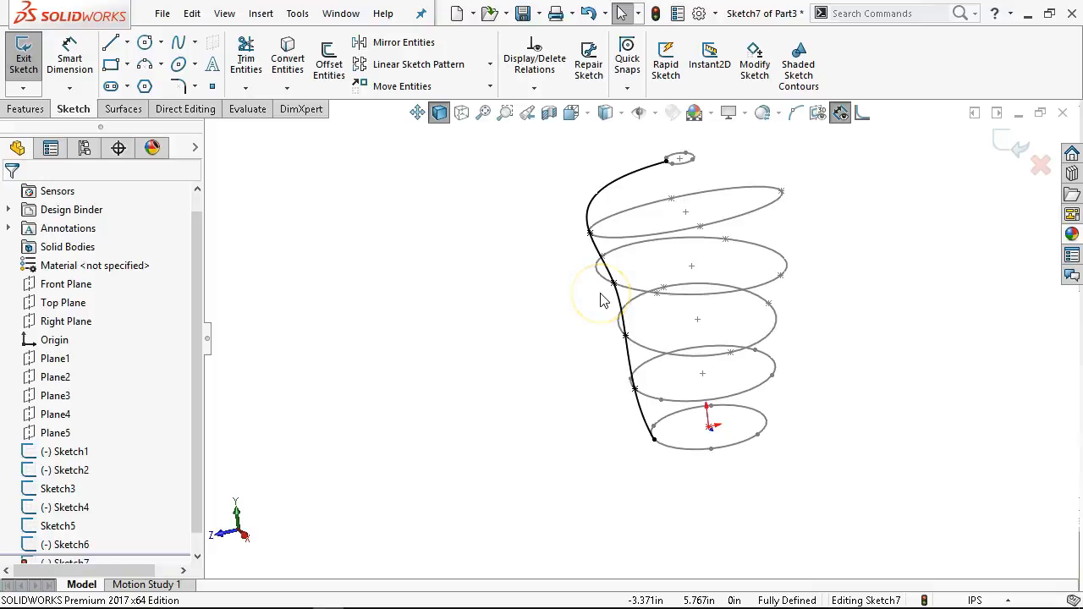
click(1015, 146)
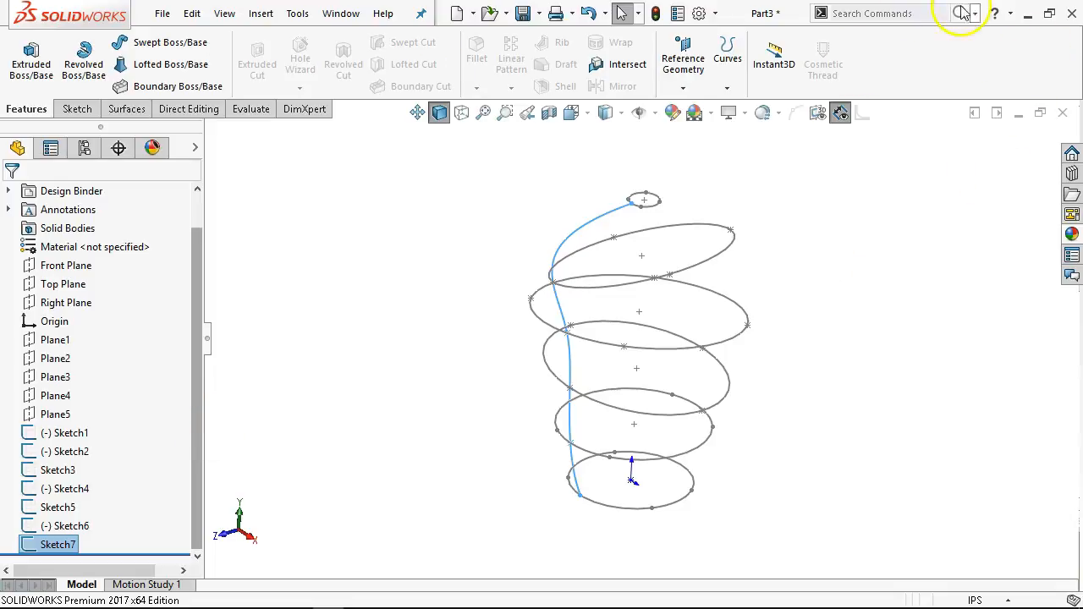
Set up a boss loft with Sketch1 through Sketch6 as profiles and the spline Sketch7 as guide curve
click(1047, 17)
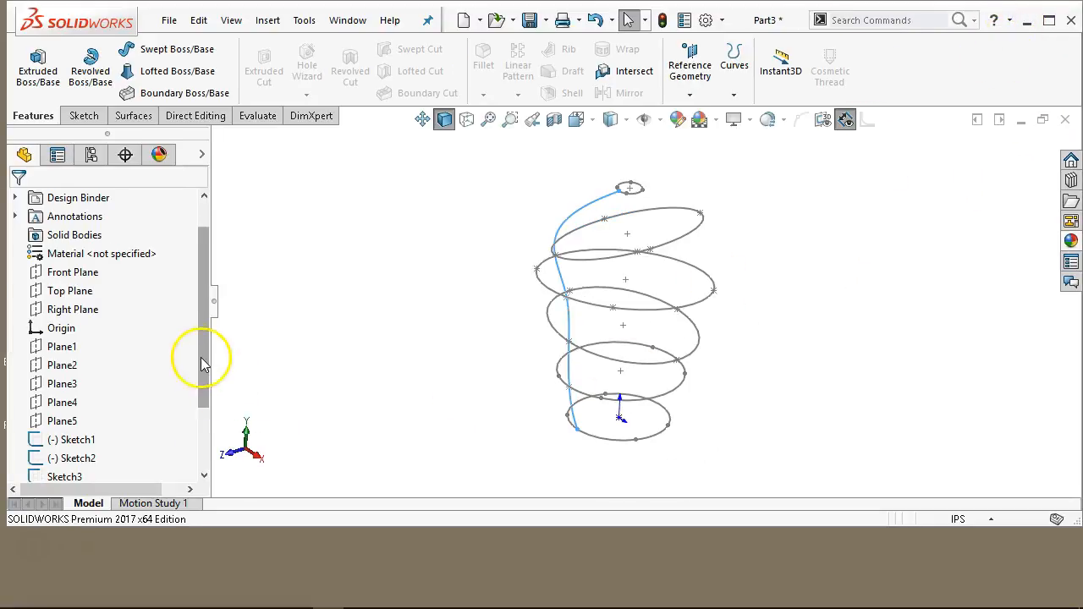
mouse_move(204, 366)
mouse_down()
mouse_move(212, 387)
mouse_move(177, 428)
mouse_up()
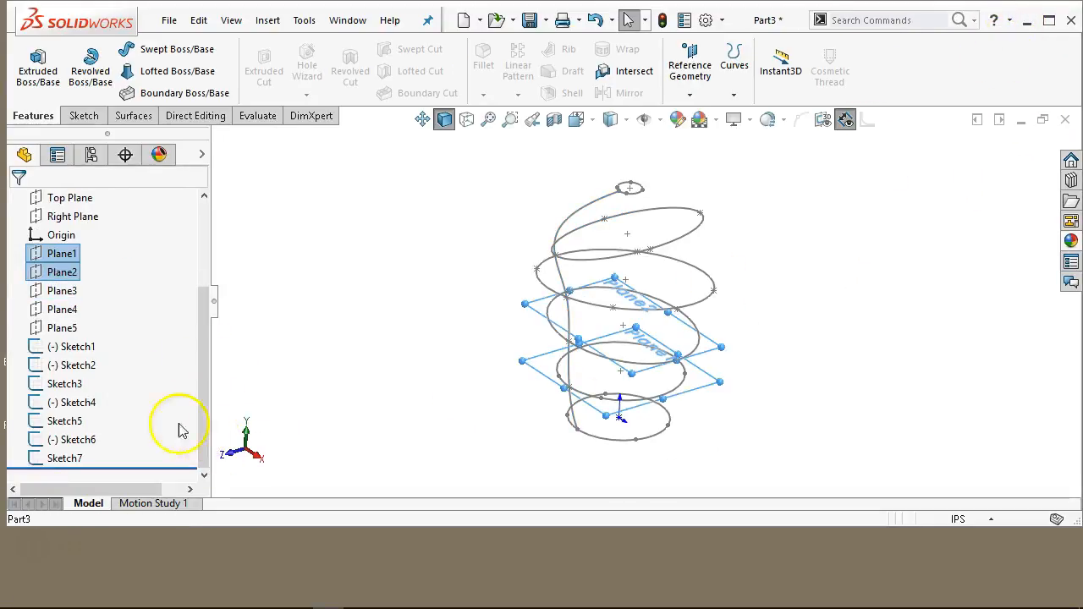
click(74, 347)
ctrl+click(93, 439)
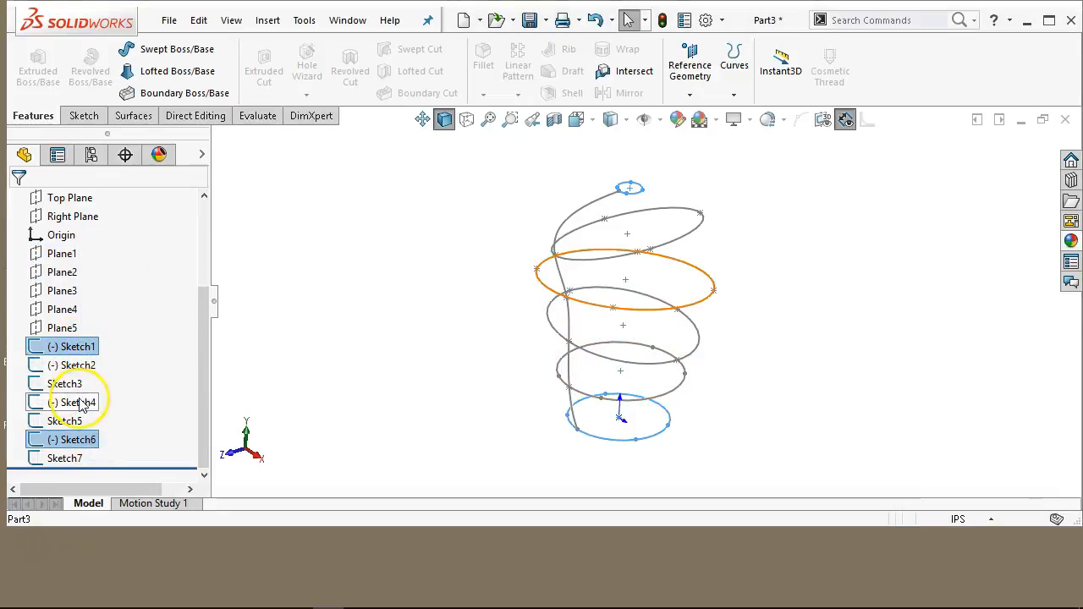
click(72, 346)
shift+click(70, 442)
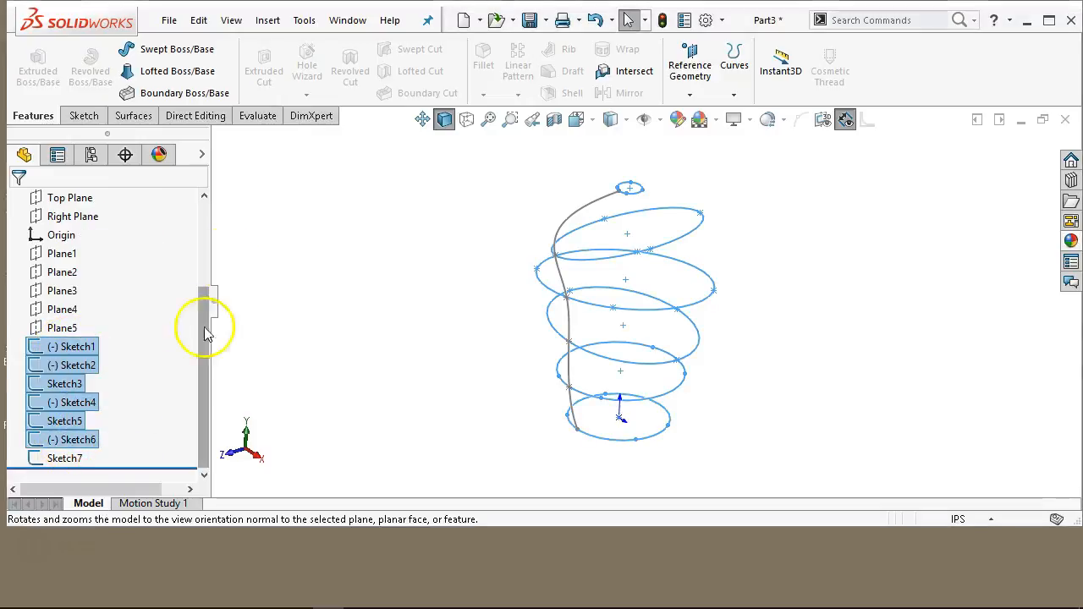
click(163, 73)
click(90, 406)
click(564, 315)
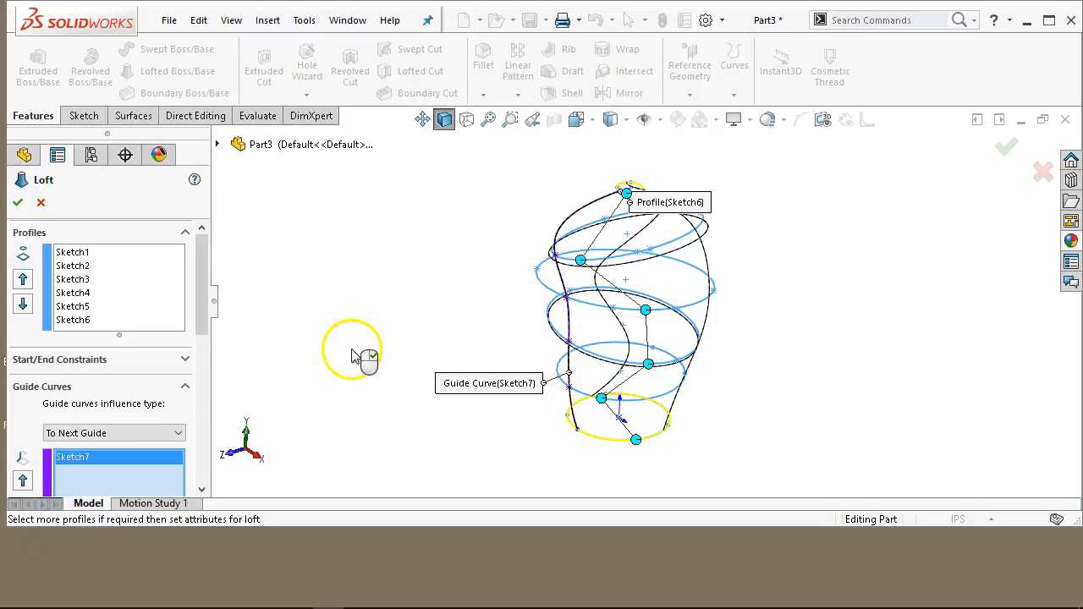
Try the guide curve influence types To Next Edge and To Next Guide, and set the influence to Global
middle_drag(269, 324, 406, 266)
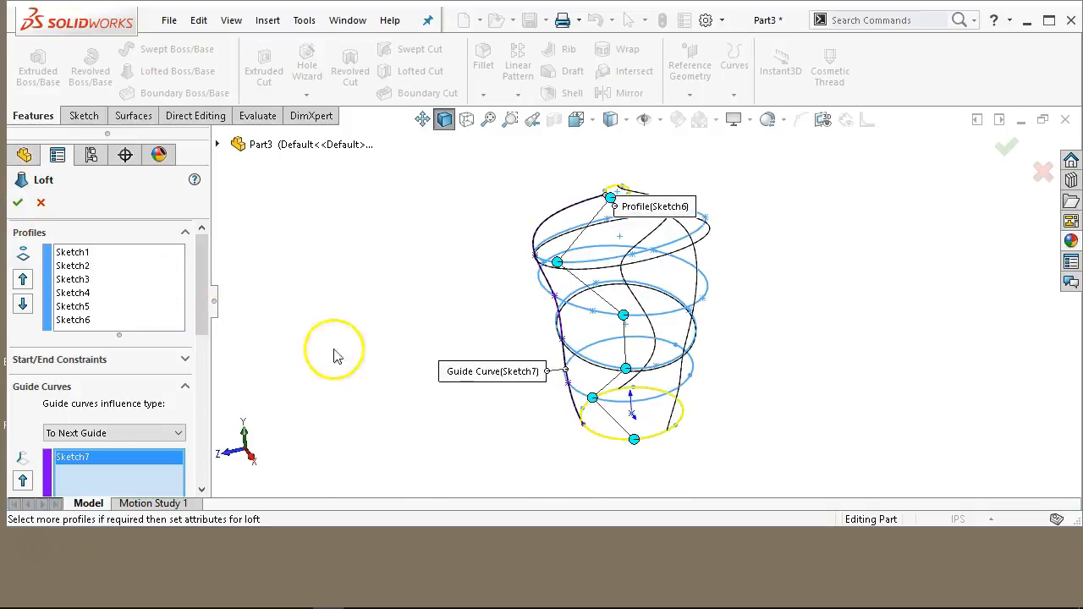
middle_drag(569, 330, 381, 307)
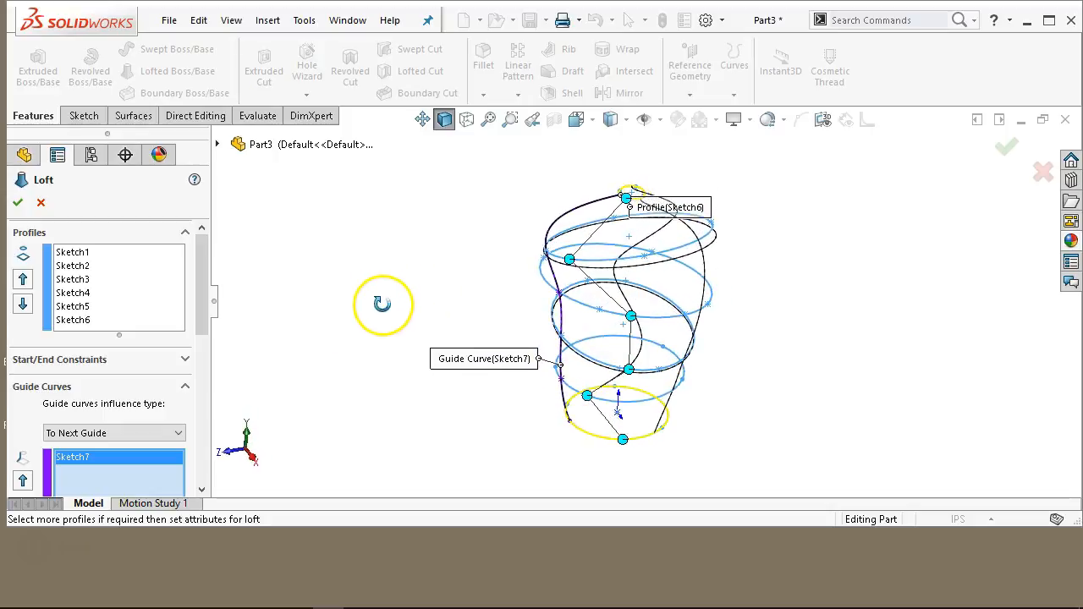
mouse_move(206, 302)
mouse_down()
mouse_move(232, 463)
mouse_move(222, 329)
mouse_move(222, 355)
mouse_up()
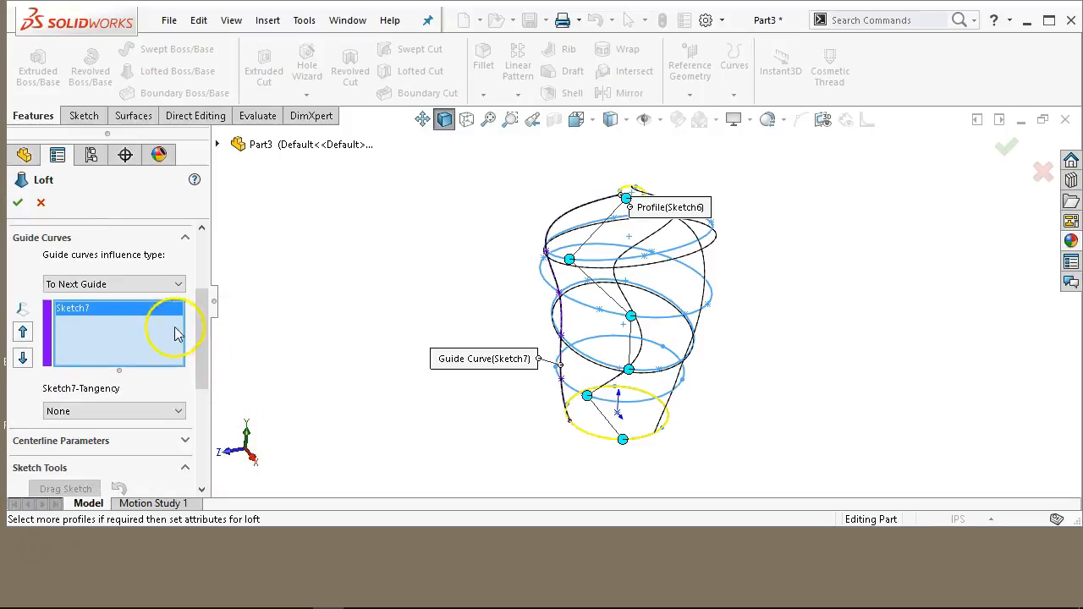
click(156, 284)
click(85, 322)
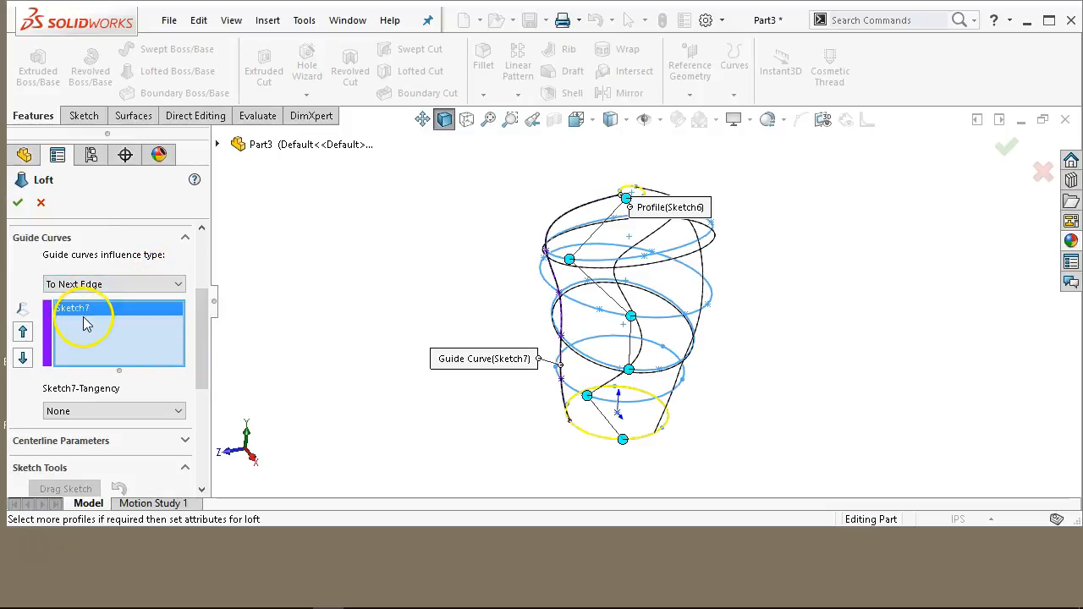
click(75, 285)
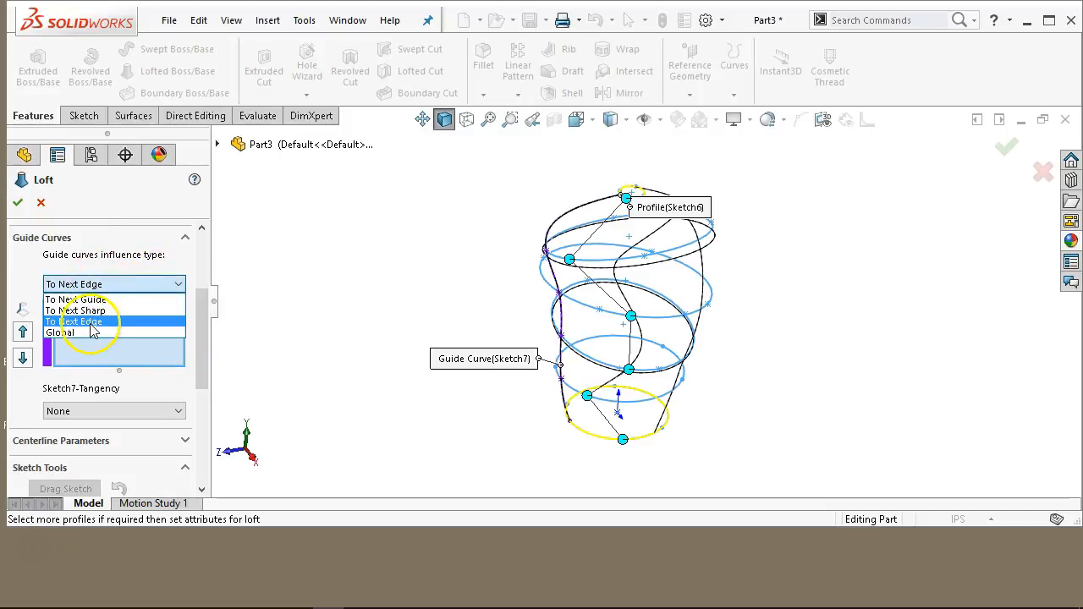
click(91, 300)
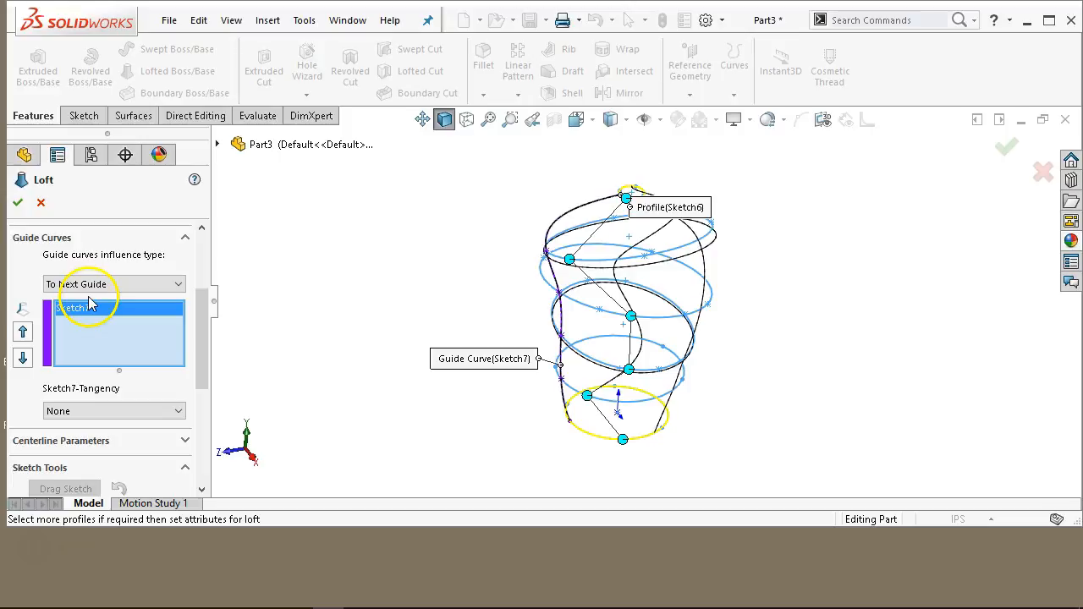
click(85, 284)
click(87, 330)
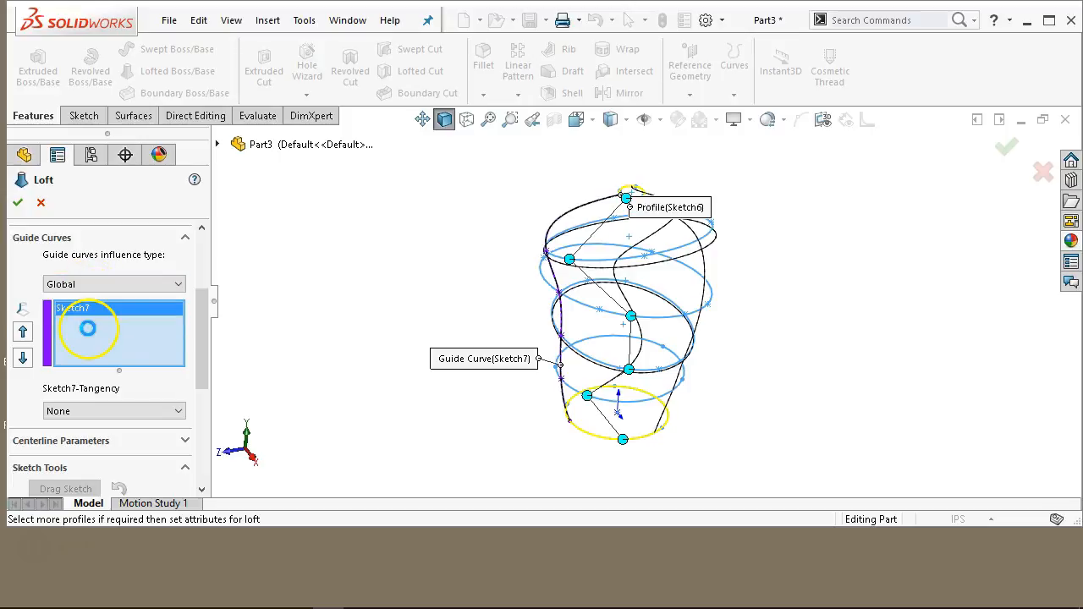
Try Normal To Profile and Direction Vector tangency on the Sketch7 guide curve, and set its tangency back to None
click(110, 412)
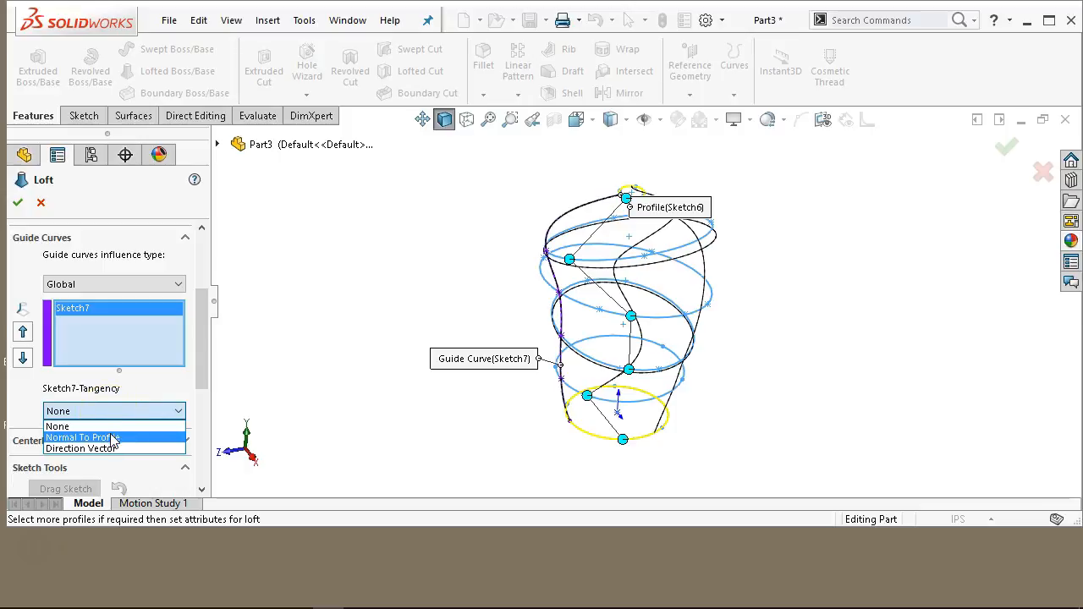
click(108, 437)
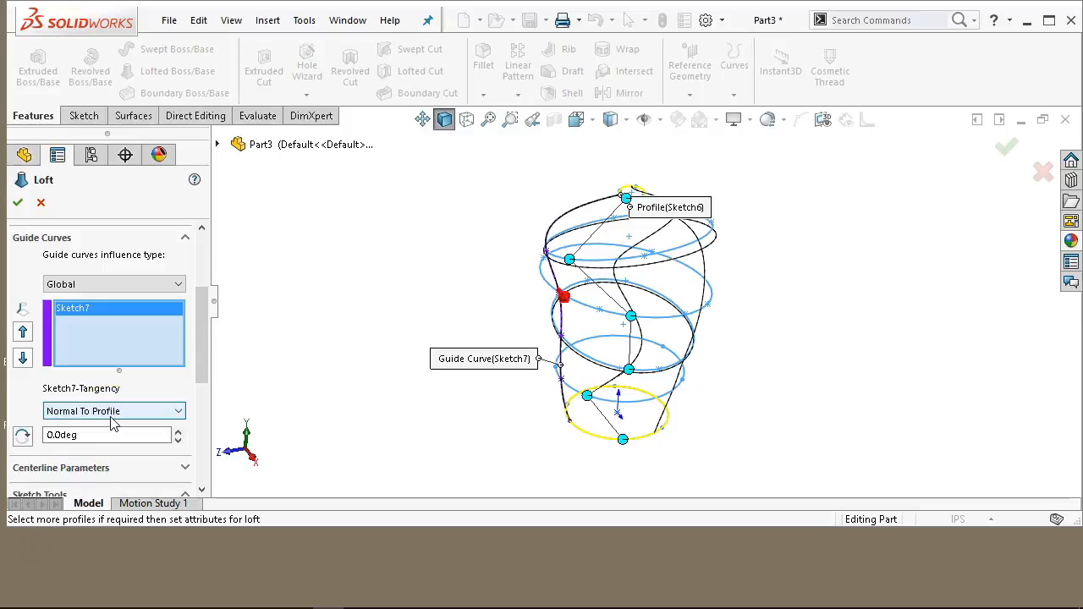
click(85, 412)
click(95, 448)
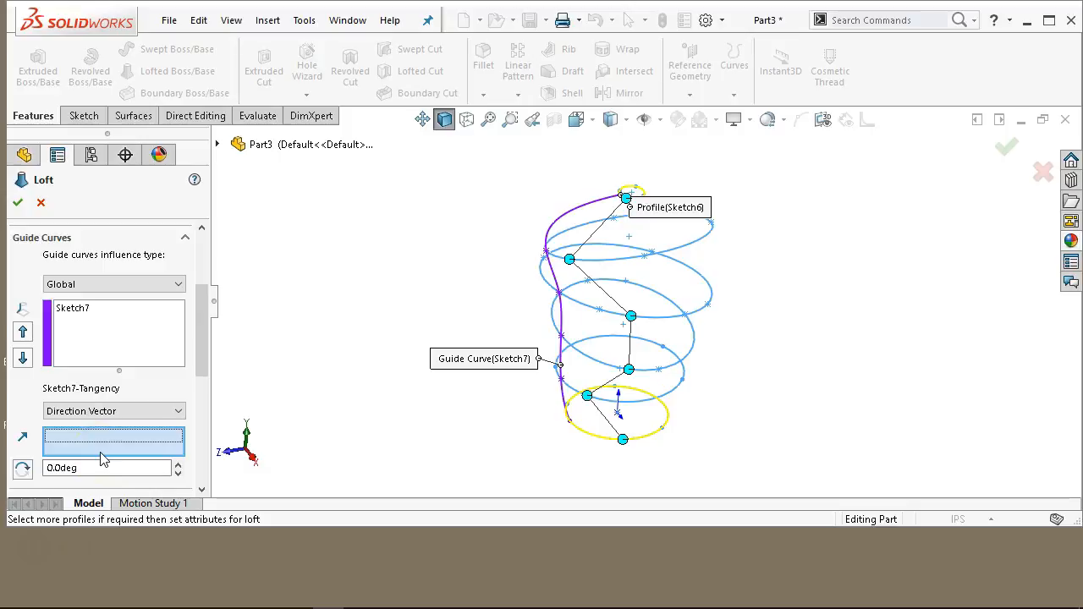
click(101, 412)
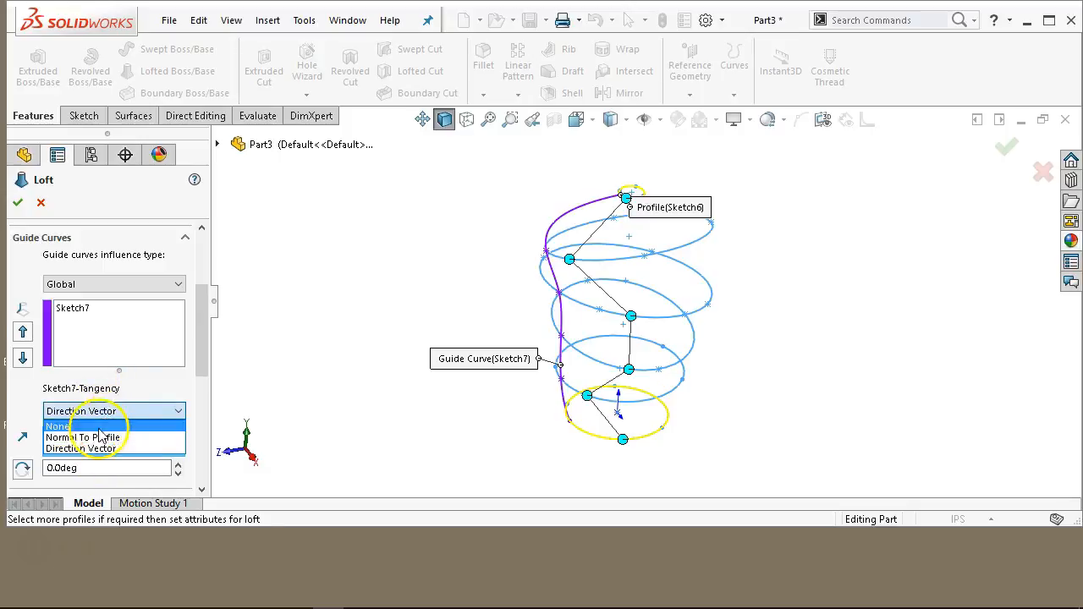
click(90, 426)
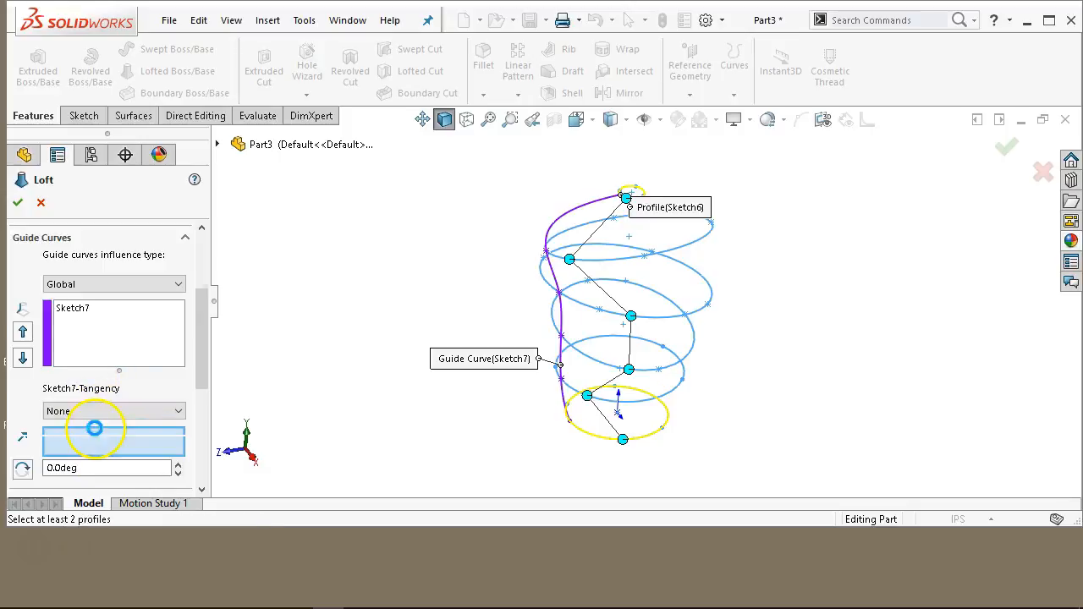
Create the loft through the six profiles along the guide curve and inspect the solid from several sides
click(17, 203)
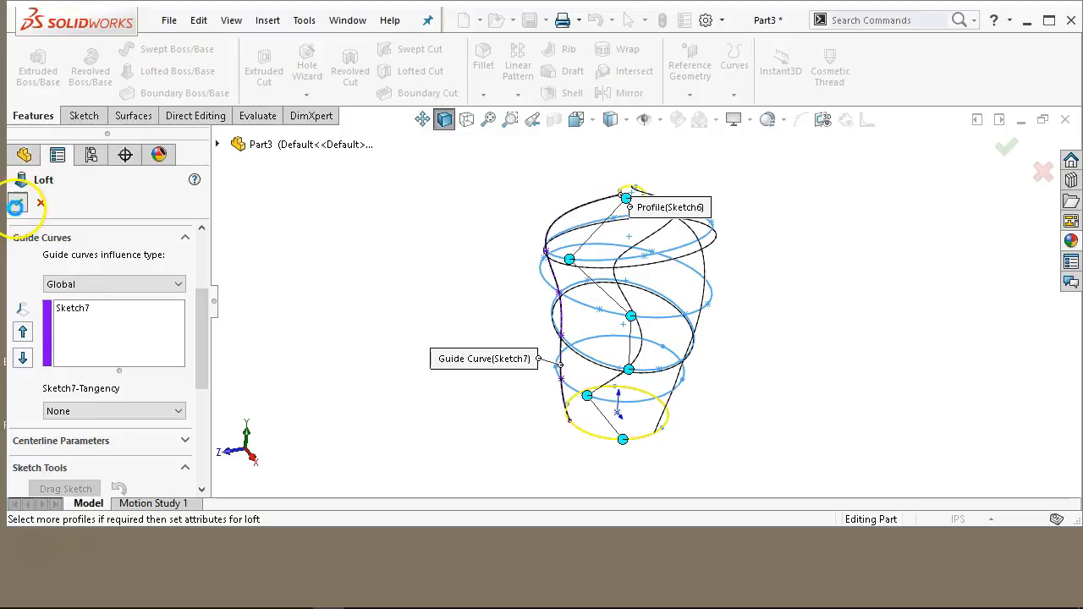
click(401, 365)
key(ctrl+1)
middle_drag(539, 281, 668, 349)
scroll(723, 309, up, 2)
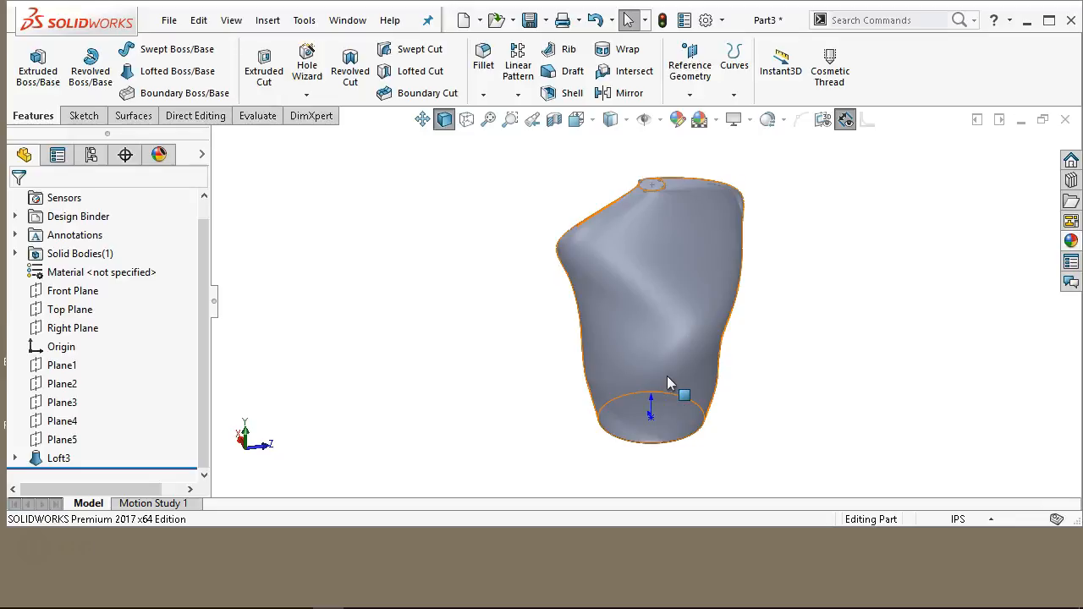
Edit the loft and move the connector points on Sketch4, Sketch3 and Sketch1 toward the guide curve
click(696, 387)
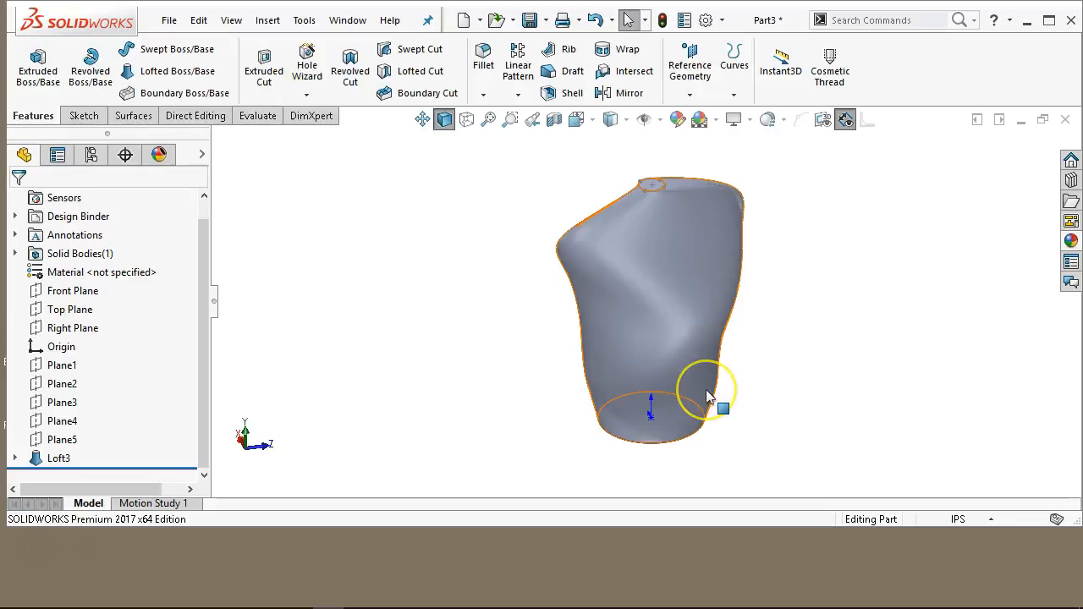
click(234, 449)
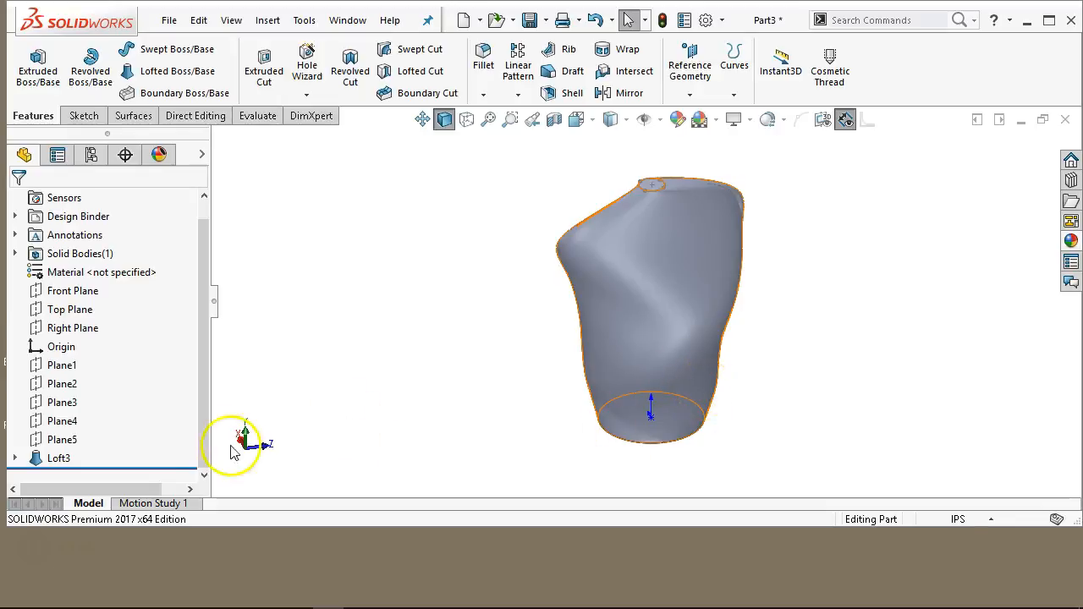
right_click(59, 458)
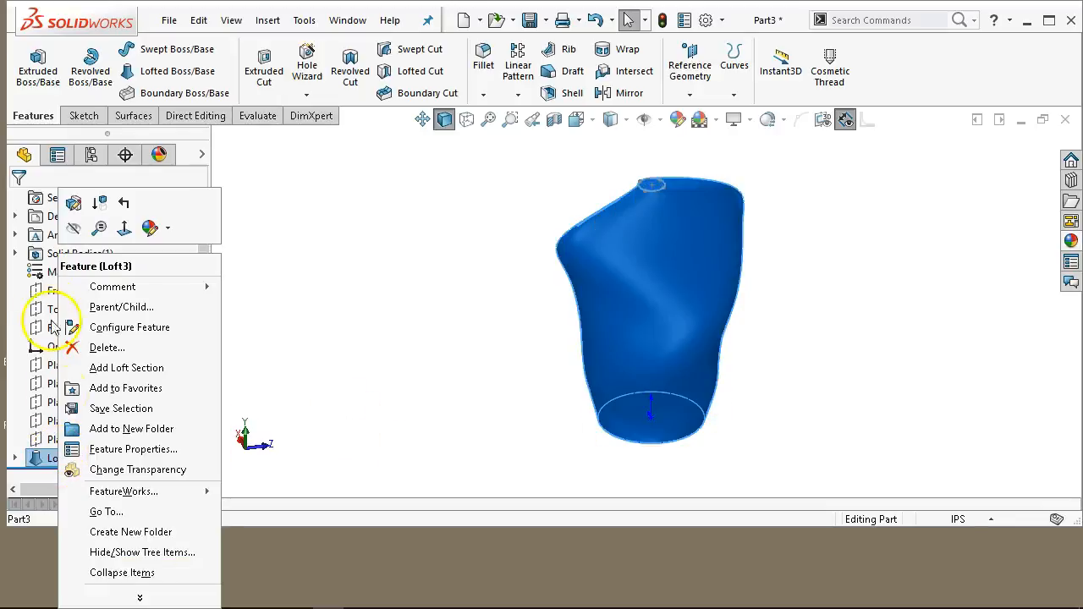
click(73, 201)
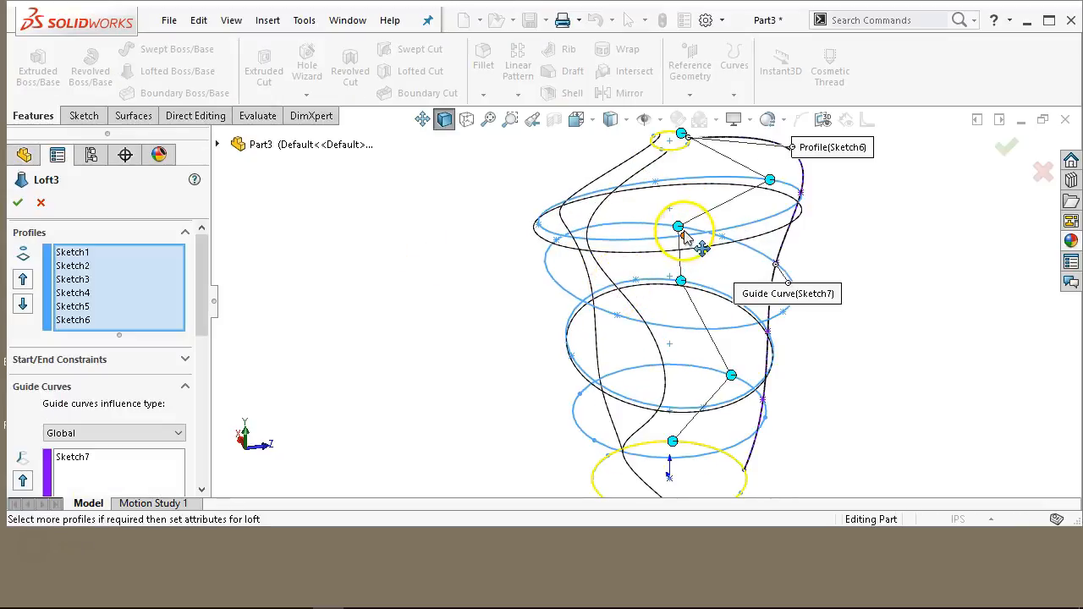
scroll(685, 237, up, 1)
drag(696, 260, 729, 254)
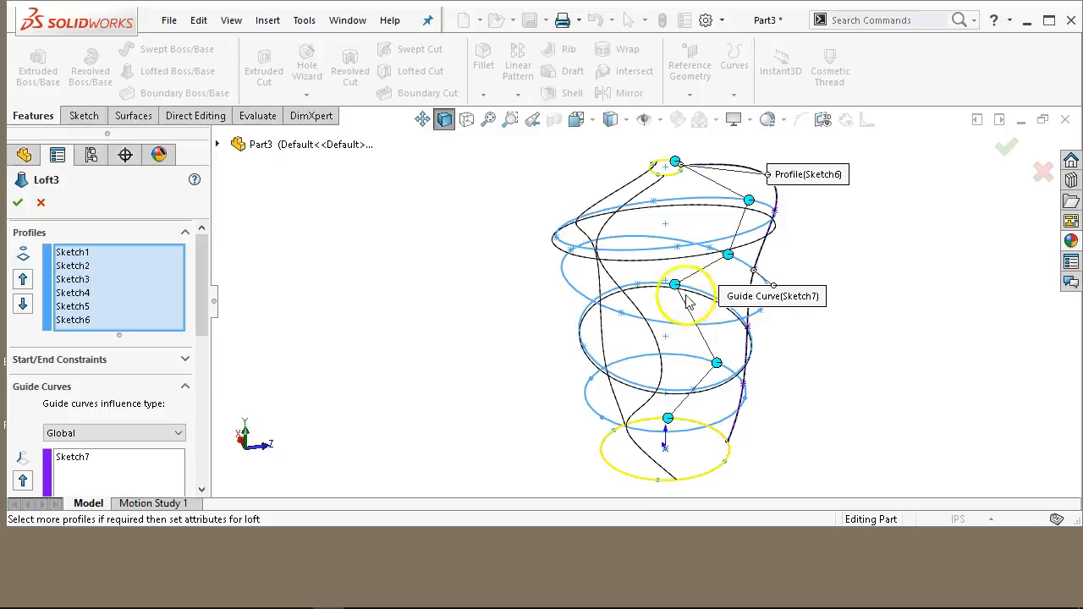
drag(682, 290, 717, 299)
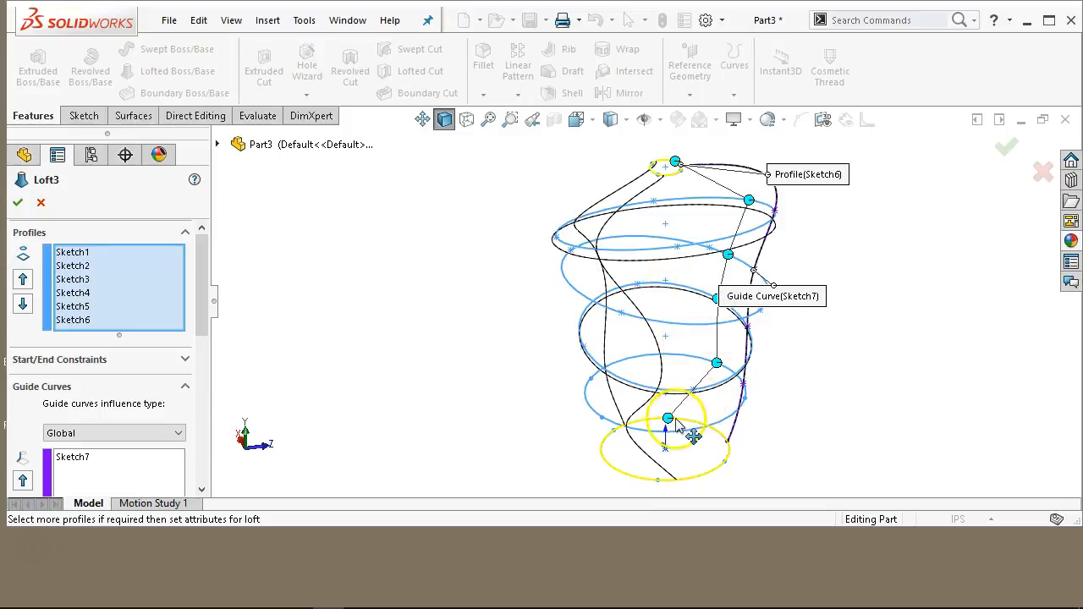
drag(674, 427, 731, 453)
Move the Sketch4, Sketch2 and Sketch1 connector points away from the guide curve, rebuild the loft, and inspect the solid
middle_drag(814, 447, 840, 398)
middle_drag(713, 192, 818, 279)
mouse_move(761, 243)
mouse_down()
mouse_move(706, 241)
mouse_move(727, 315)
mouse_move(726, 254)
mouse_move(729, 291)
mouse_move(681, 249)
mouse_move(654, 244)
mouse_up()
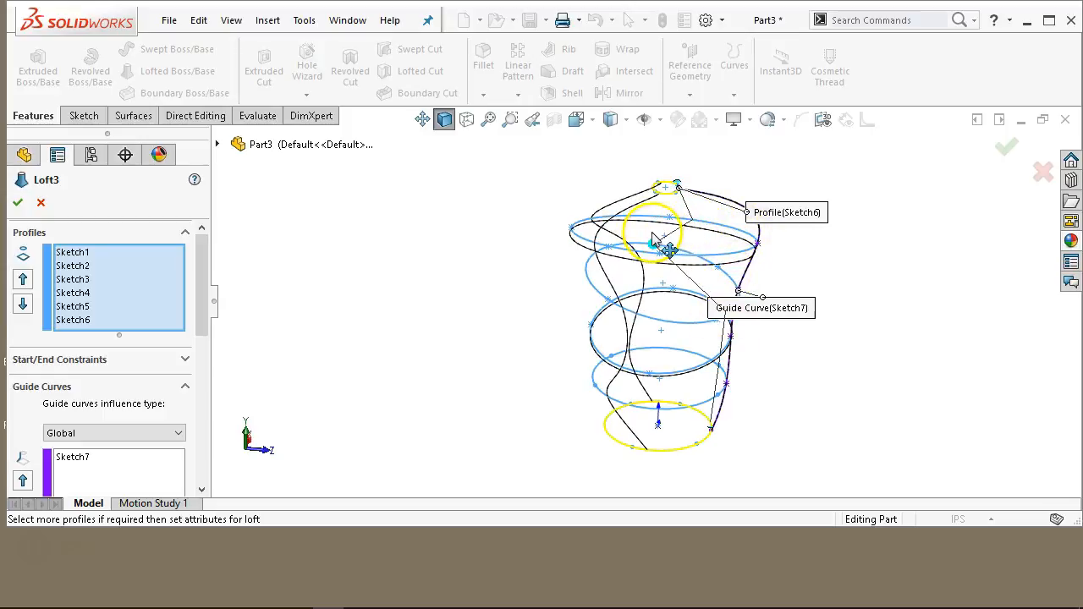
drag(717, 366, 667, 347)
drag(713, 433, 659, 402)
click(1006, 148)
middle_drag(864, 271, 880, 311)
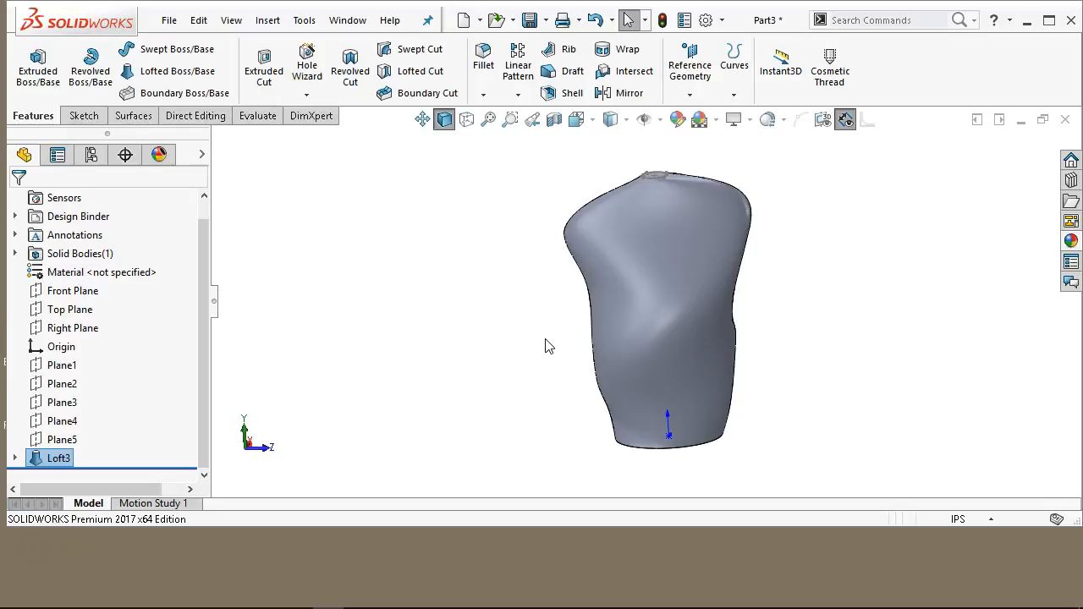
middle_drag(546, 345, 723, 269)
middle_drag(690, 328, 655, 350)
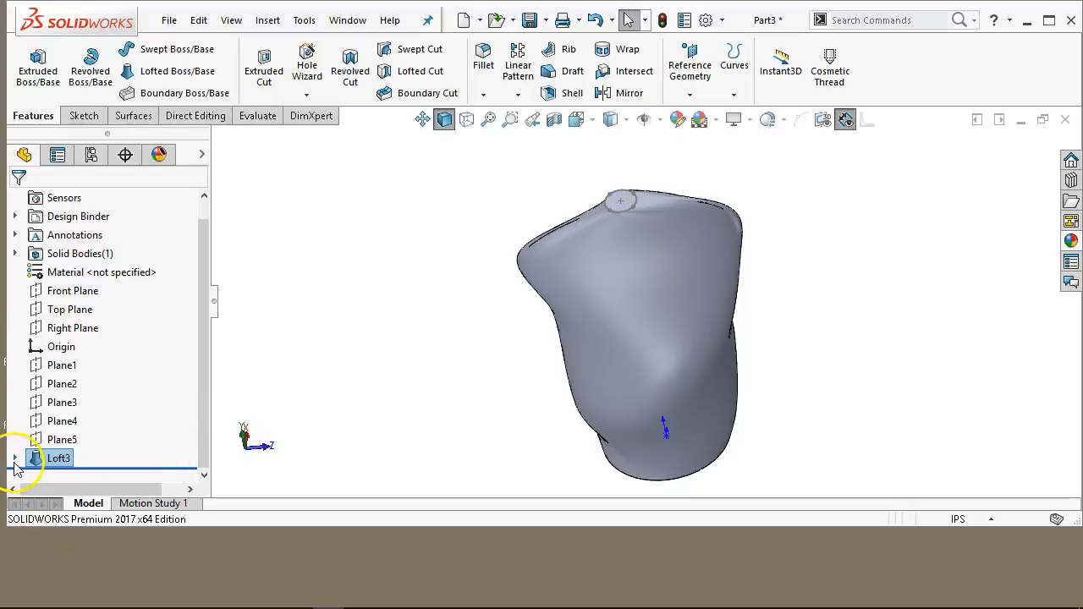
Reopen the loft definition, try the Opaque Preview option, accept the loft and view the solid
right_click(49, 458)
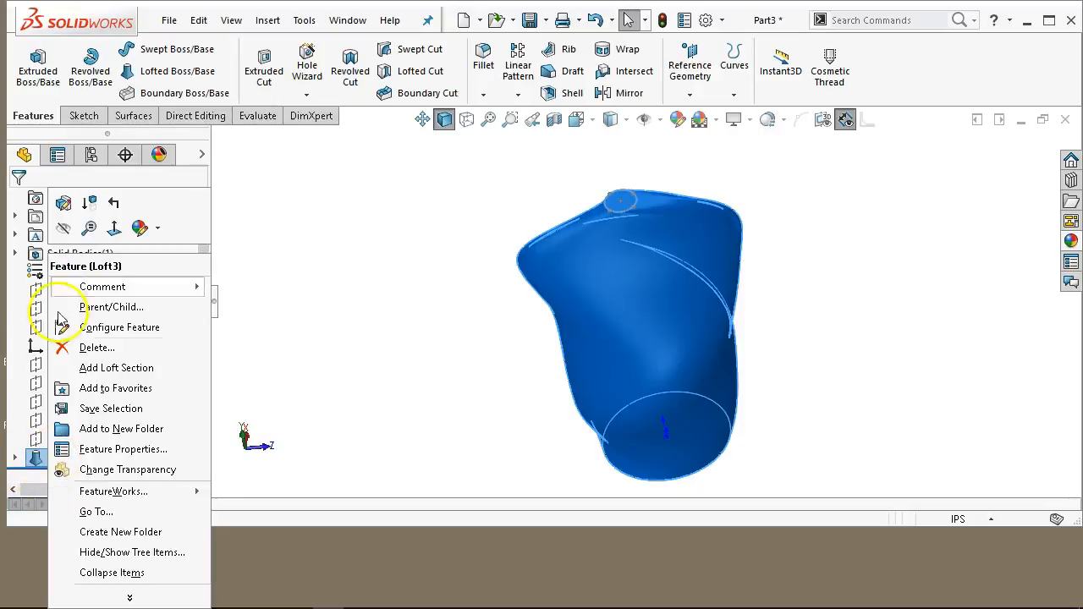
click(64, 205)
right_click(659, 218)
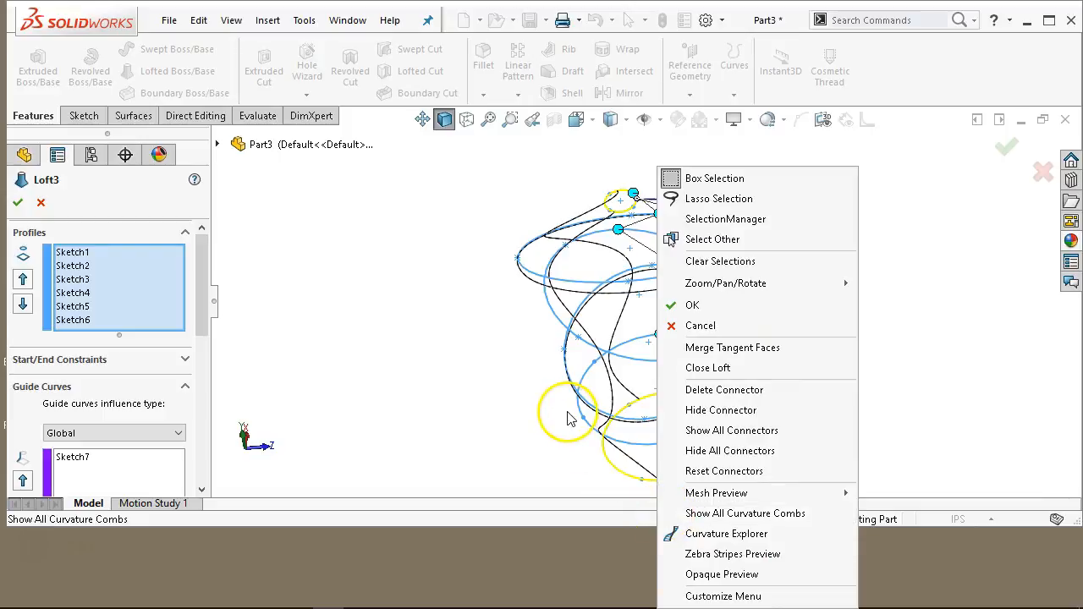
click(697, 573)
middle_drag(890, 301, 877, 261)
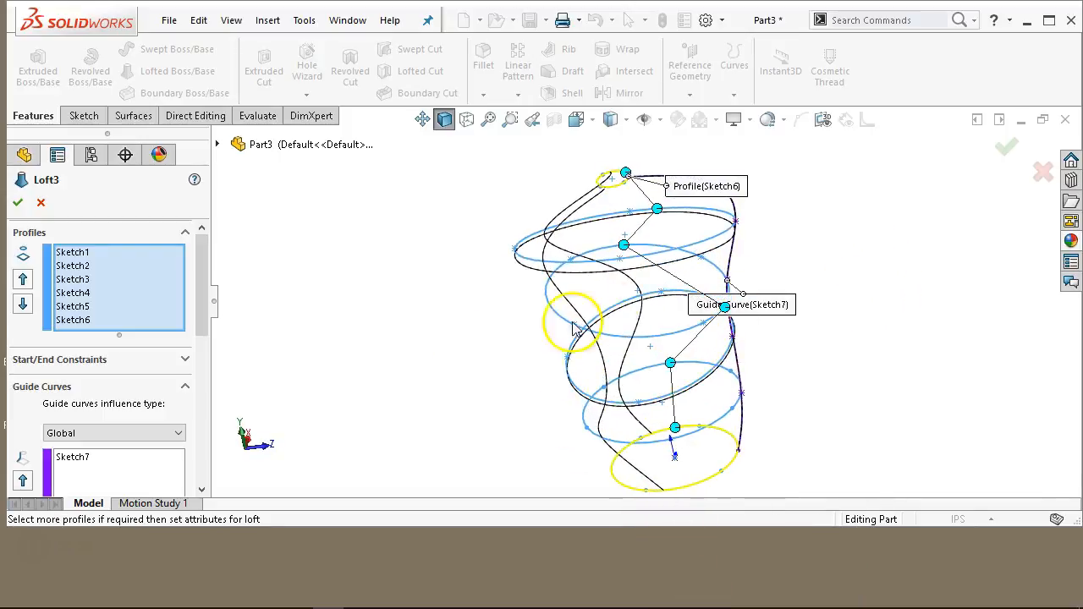
click(19, 202)
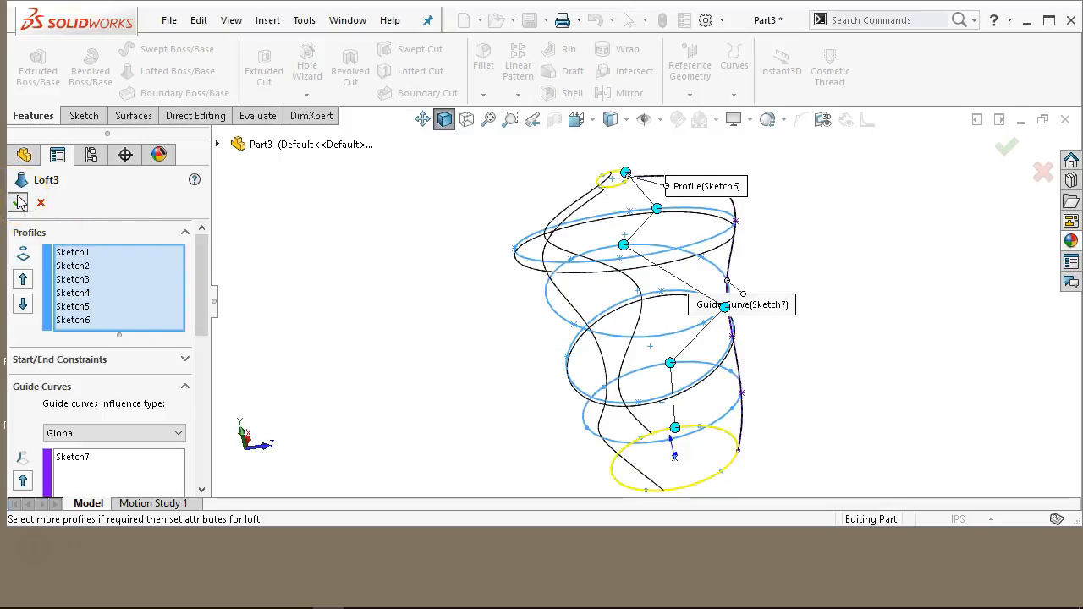
middle_drag(431, 282, 376, 341)
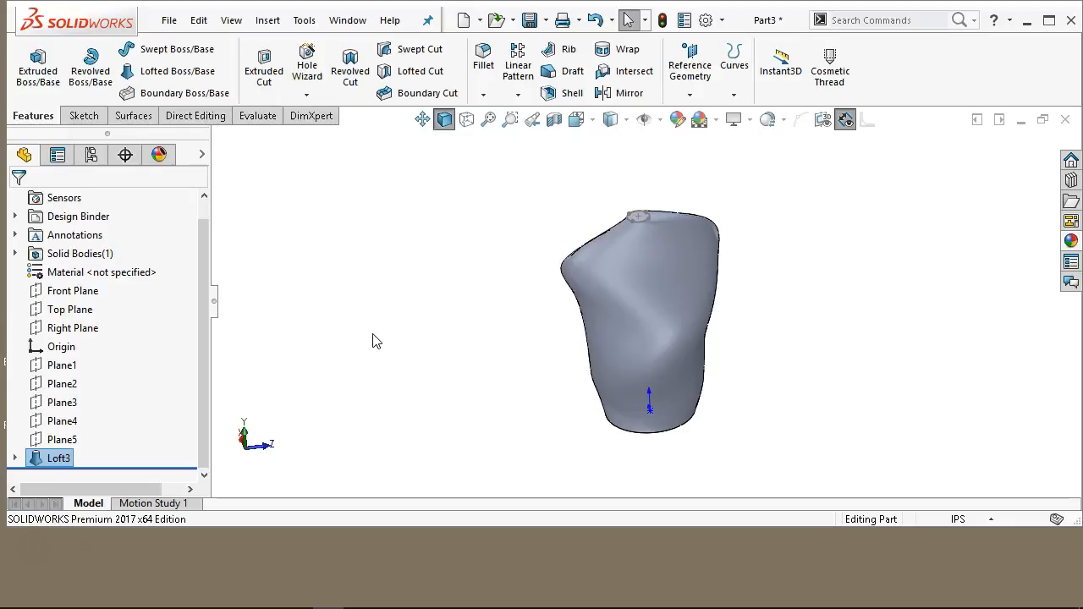
click(381, 374)
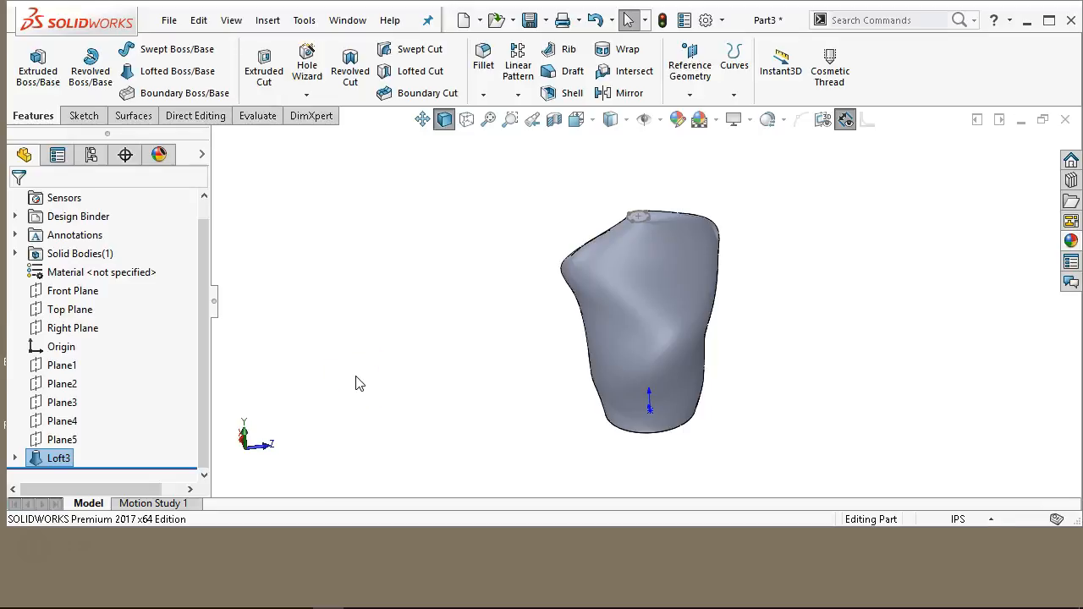
double_click(463, 529)
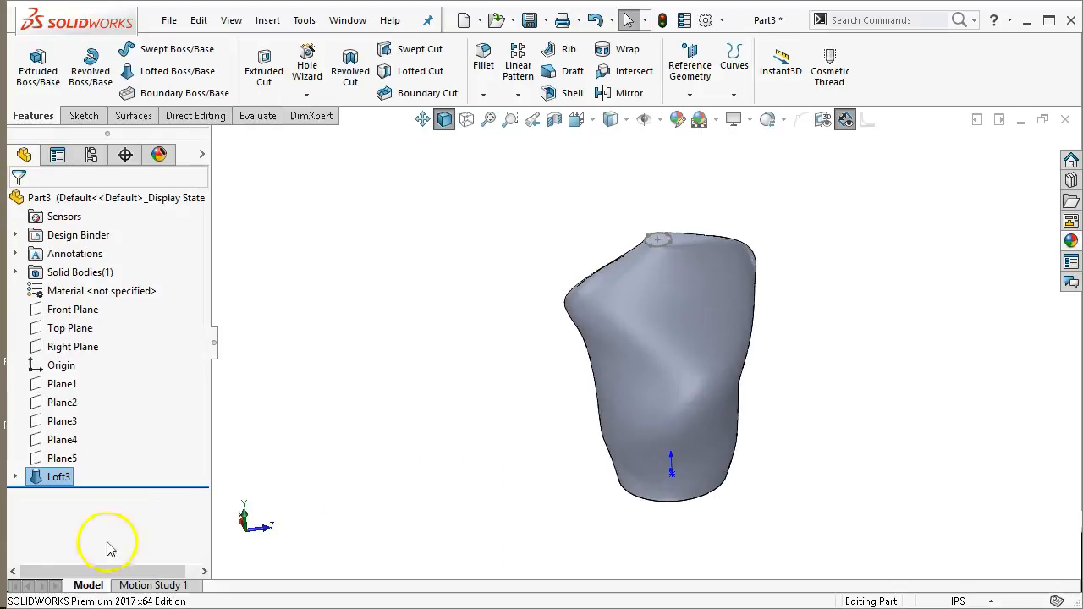